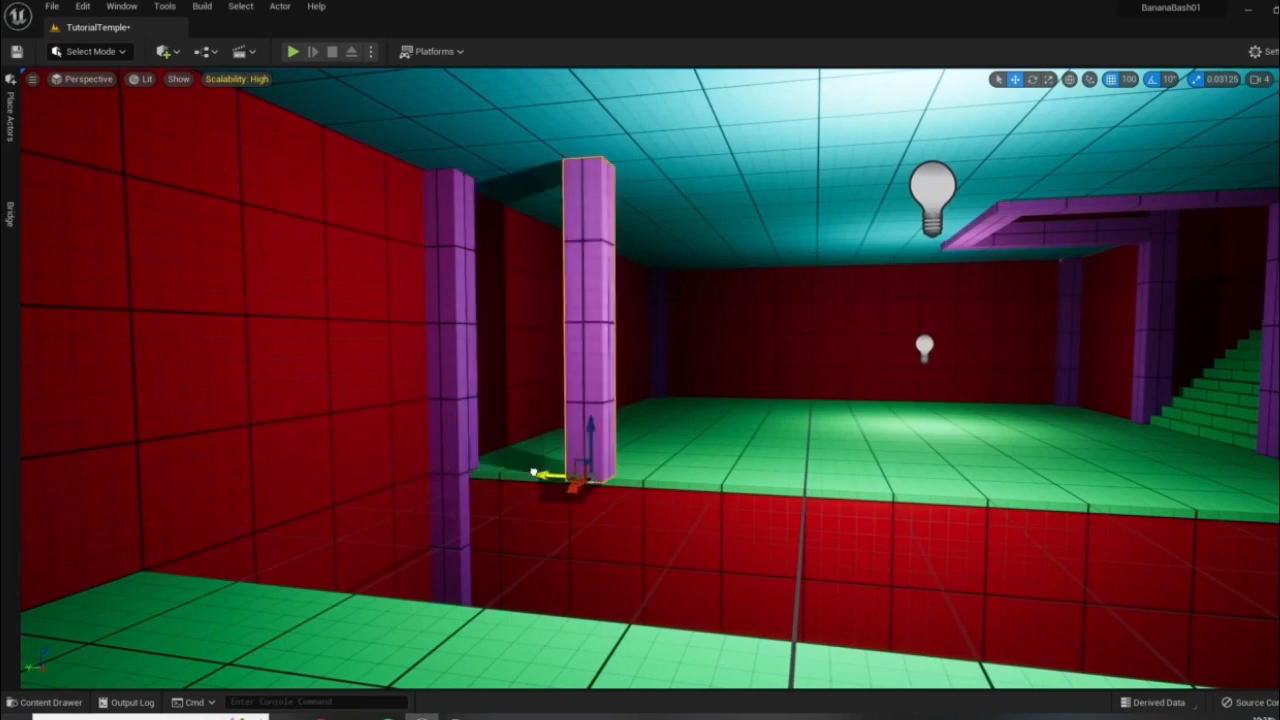
# - Move the pillar along the raised floor's edge to the corner at the opposite wall, refining its position with a grid snap of 10
pyautogui.moveTo(661, 447); pyautogui.dragTo(722, 466, button='right')
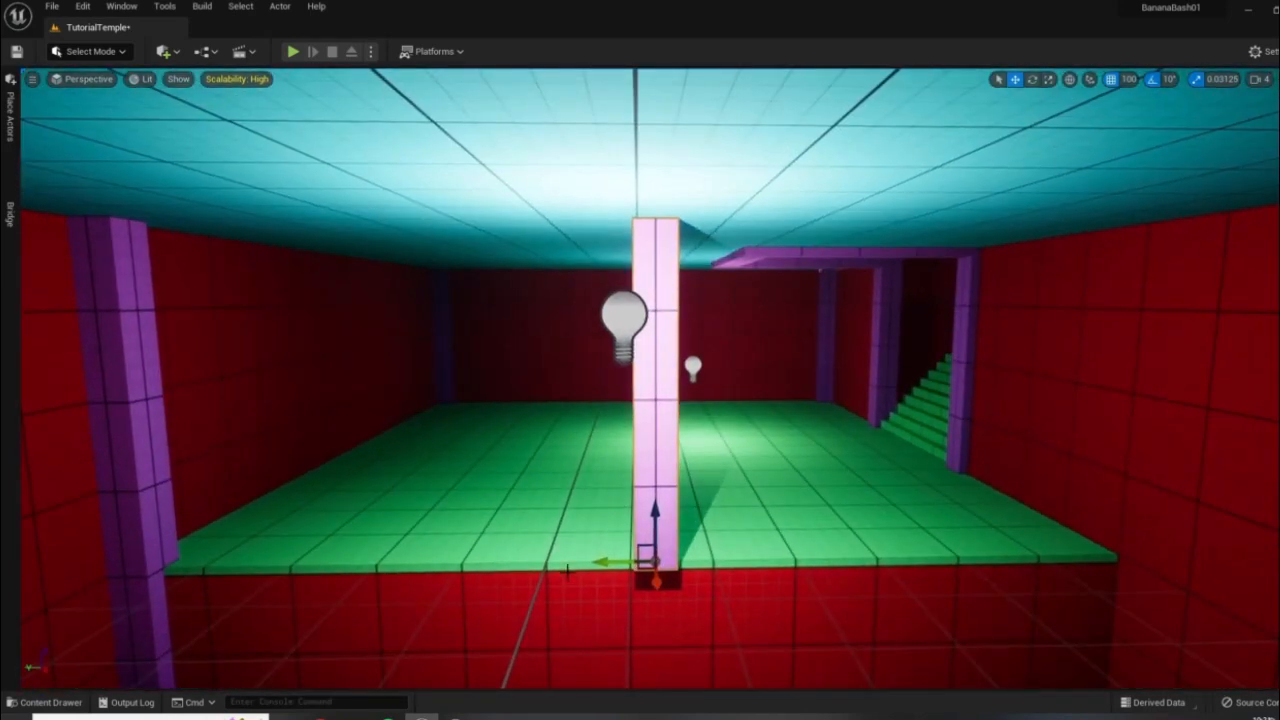
pyautogui.moveTo(595, 565); pyautogui.dragTo(1076, 554)
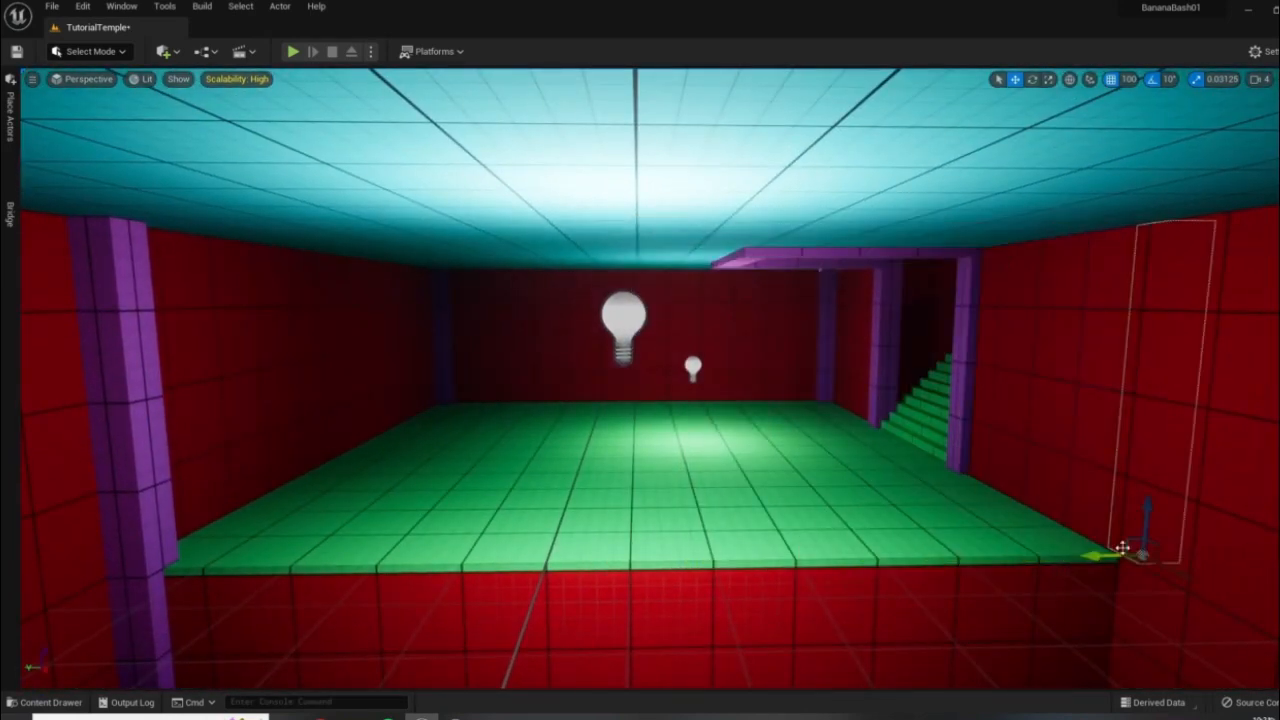
pyautogui.moveTo(1108, 547)
pyautogui.mouseDown(button='right')
pyautogui.moveTo(1060, 547)
pyautogui.moveTo(1108, 547)
pyautogui.mouseUp(button='right')
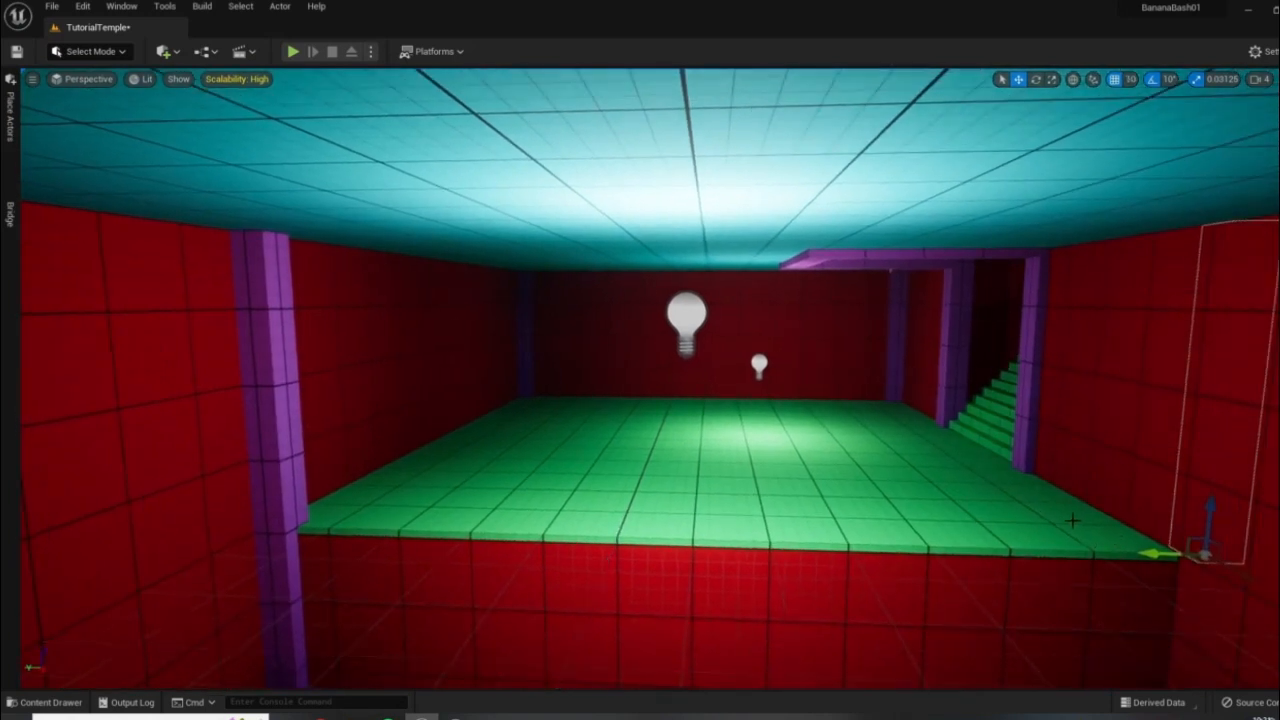
pyautogui.moveTo(1163, 498); pyautogui.dragTo(1190, 509, button='right')
pyautogui.moveTo(1055, 505); pyautogui.dragTo(1022, 512)
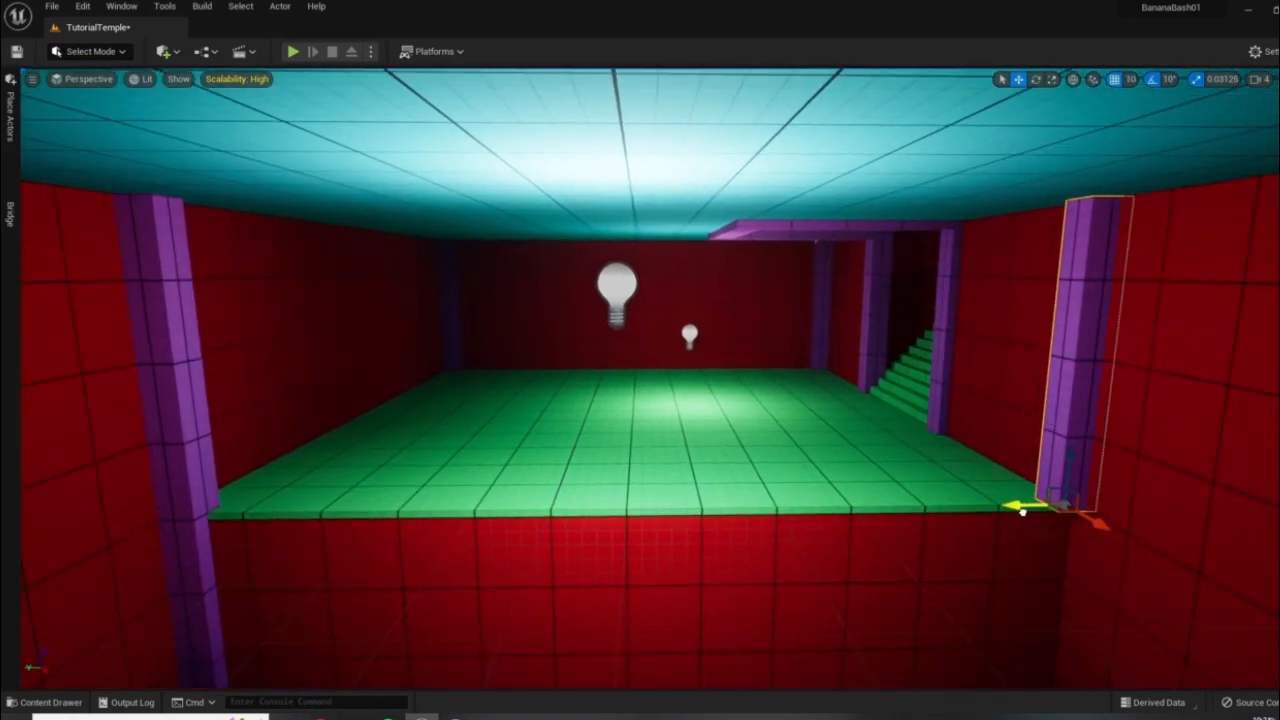
# - Place a lower pillar segment directly beneath the repositioned pillar, running down the pit wall below the raised floor
pyautogui.moveTo(1022, 512); pyautogui.dragTo(995, 530, button='right')
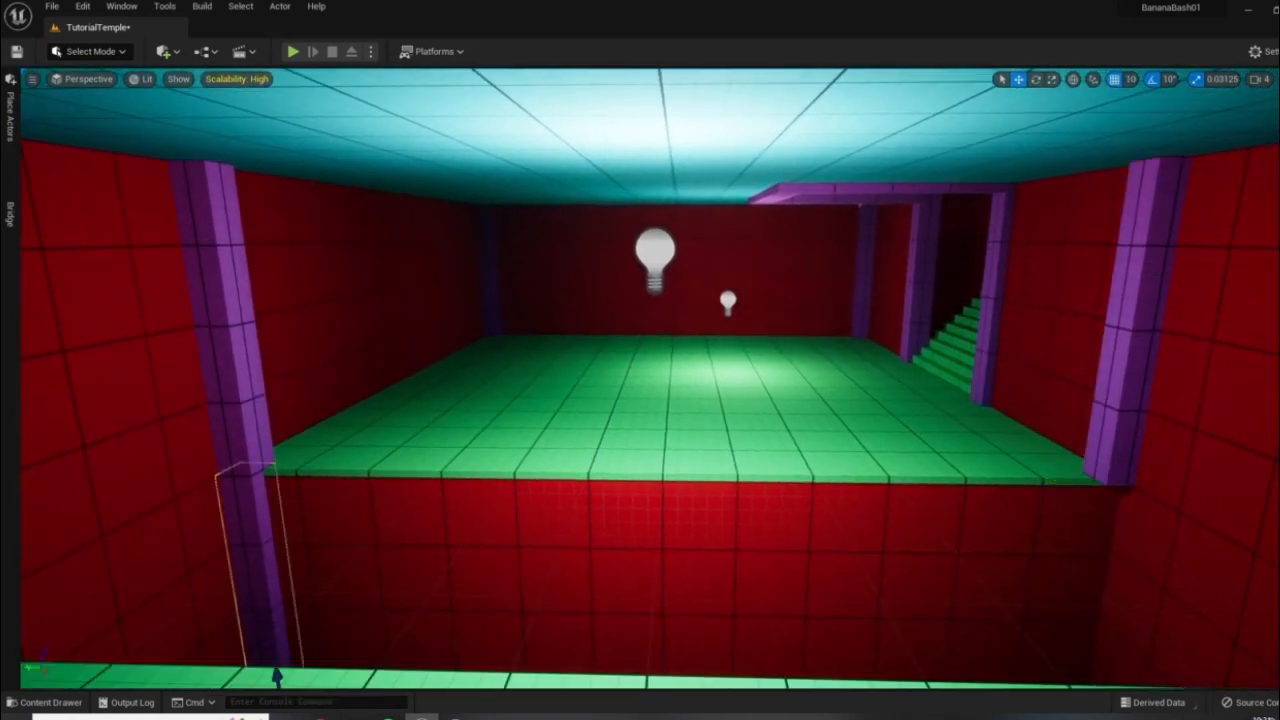
pyautogui.moveTo(342, 621); pyautogui.dragTo(318, 665, button='right')
pyautogui.moveTo(342, 481); pyautogui.dragTo(1077, 475)
pyautogui.moveTo(1077, 475); pyautogui.dragTo(1118, 444, button='right')
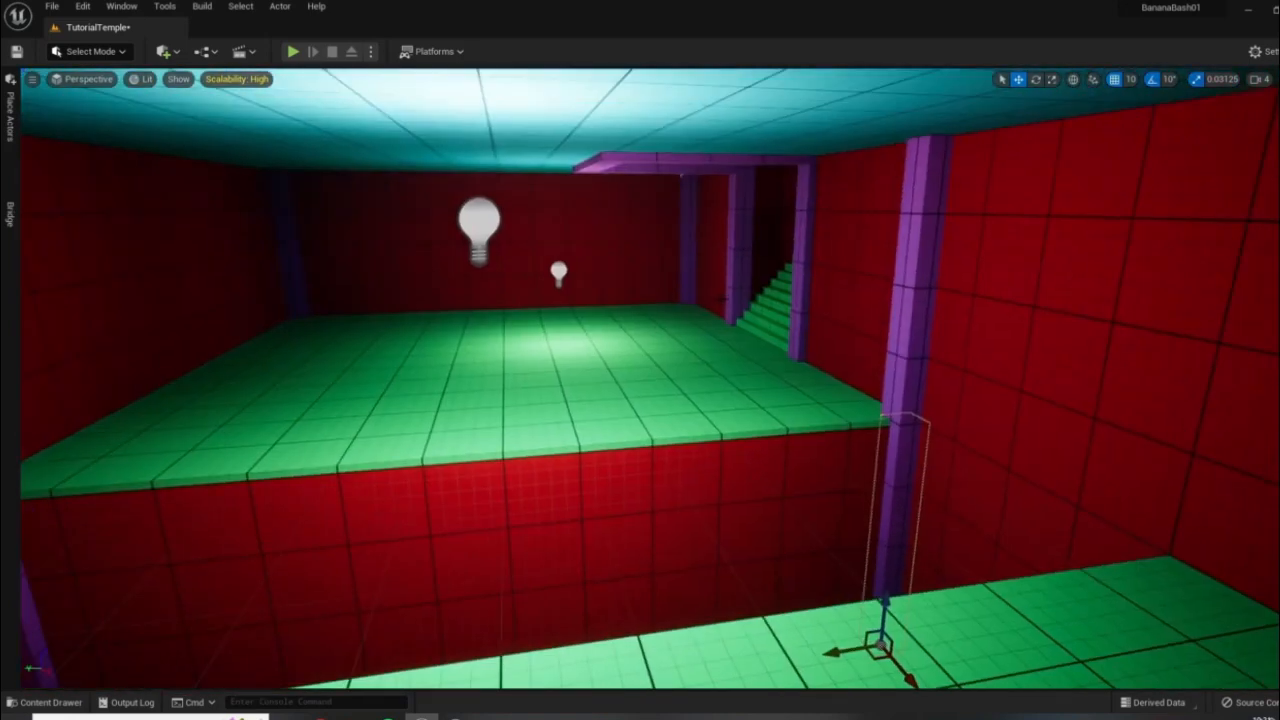
# - Duplicate the upper pillar across the pit onto the facing ledge's corner against the same wall
pyautogui.press('w')
pyautogui.moveTo(705, 322); pyautogui.dragTo(1145, 570, button='right')
pyautogui.press('w')
pyautogui.press('s')
pyautogui.scroll(-5, 657, 431)
pyautogui.moveTo(740, 440); pyautogui.dragTo(610, 465, button='right')
pyautogui.scroll(5, 698, 424)
pyautogui.keyDown('alt'); pyautogui.moveTo(870, 387); pyautogui.dragTo(523, 341); pyautogui.keyUp('alt')
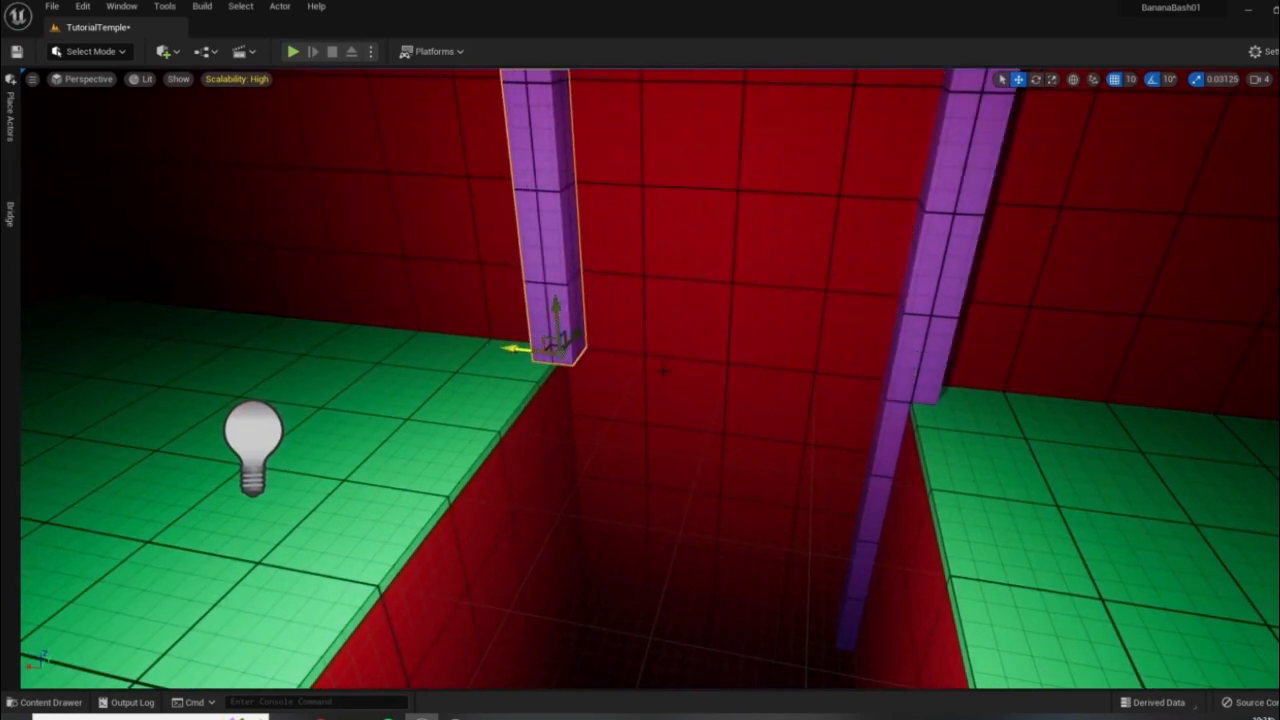
# - Duplicate the facing ledge's pillar downward, and copy the lower segments on both sides of the pit one segment deeper
pyautogui.moveTo(914, 362); pyautogui.dragTo(750, 330, button='right')
pyautogui.keyDown('alt'); pyautogui.moveTo(916, 379); pyautogui.dragTo(862, 638); pyautogui.keyUp('alt')
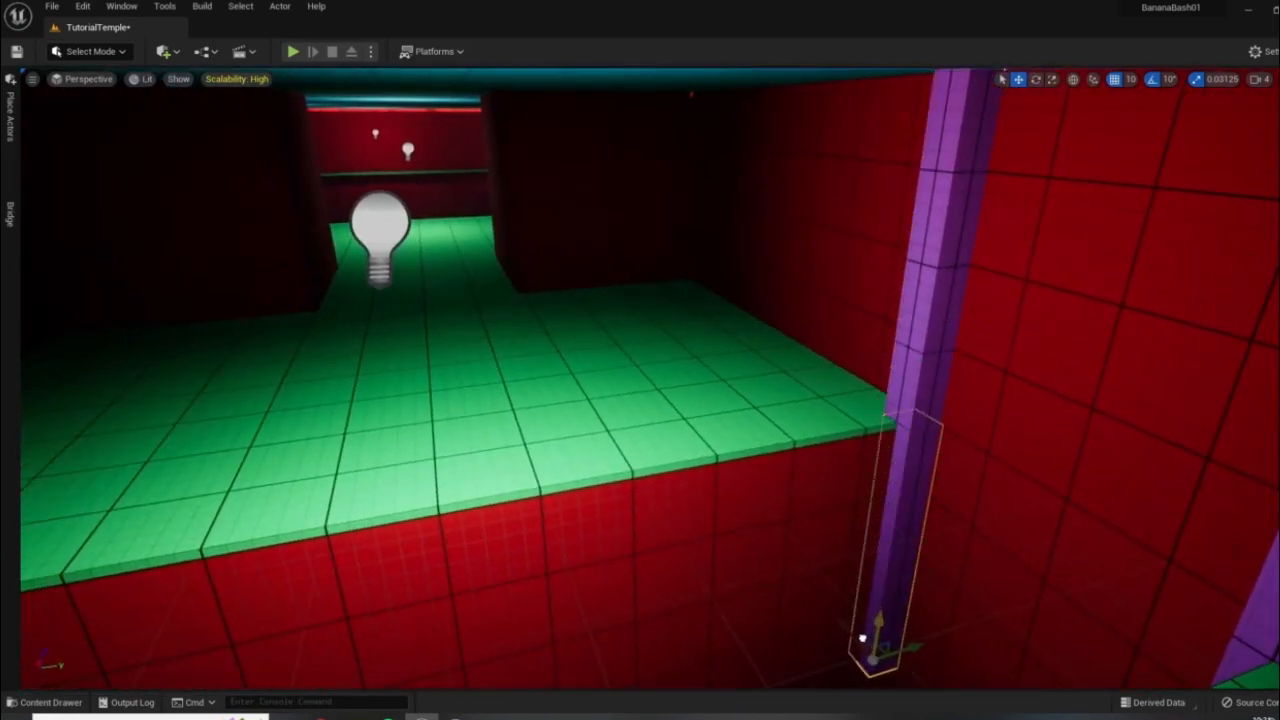
pyautogui.moveTo(860, 636); pyautogui.dragTo(1060, 636, button='right')
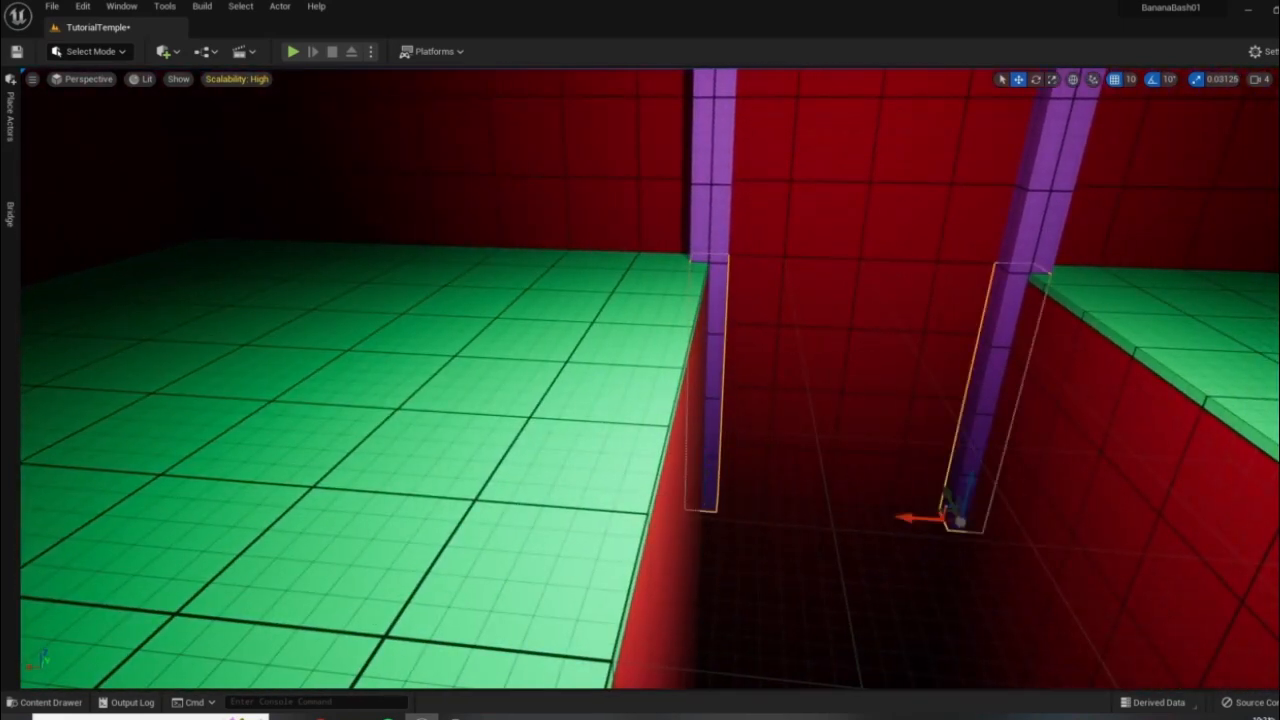
pyautogui.keyDown('alt'); pyautogui.moveTo(971, 484); pyautogui.dragTo(964, 621); pyautogui.keyUp('alt')
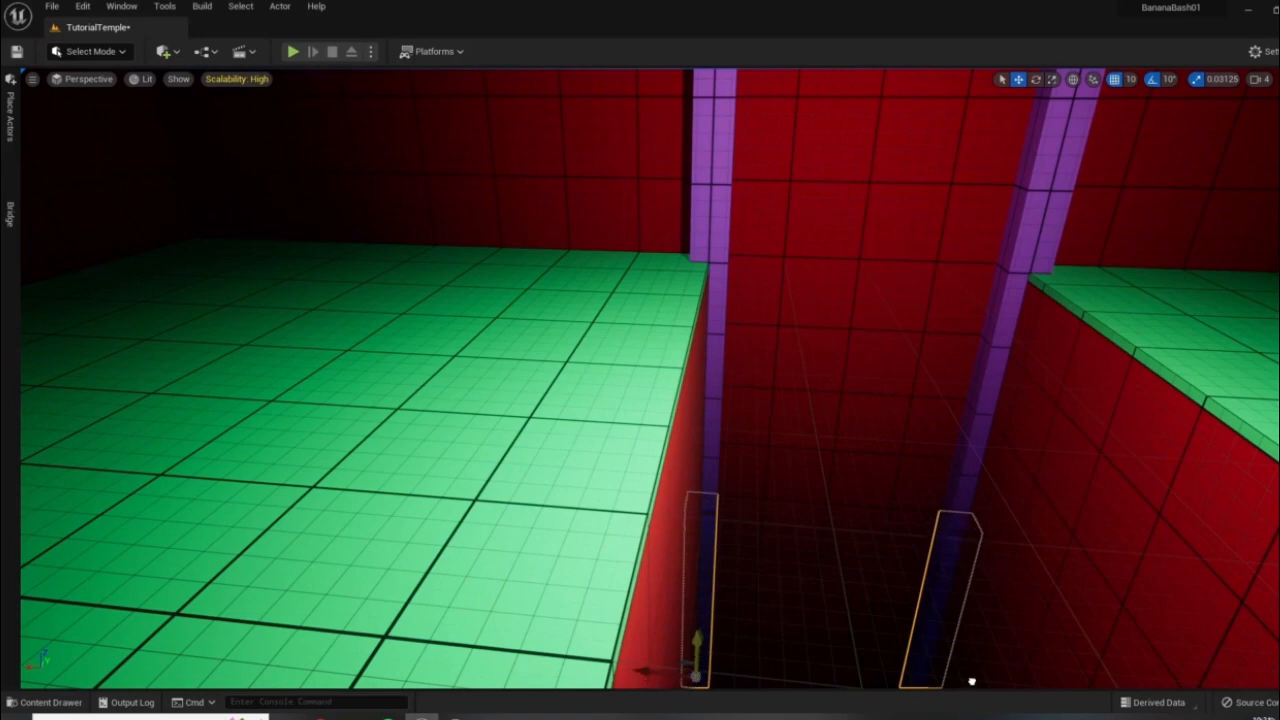
# - Extend the pillar beside the staircase room down into the pit and duplicate the whole column across to the facing ledge
pyautogui.moveTo(735, 451); pyautogui.dragTo(1050, 415, button='right')
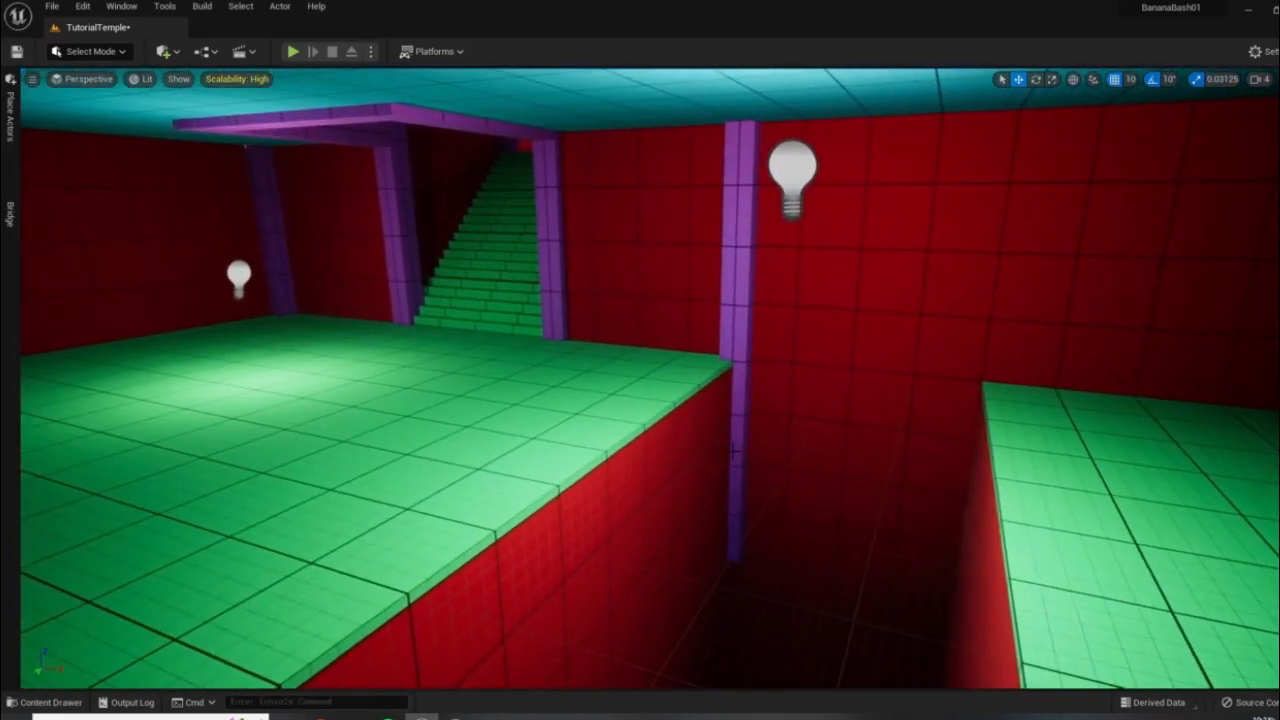
pyautogui.click(735, 451)
pyautogui.moveTo(735, 451); pyautogui.dragTo(733, 550, button='right')
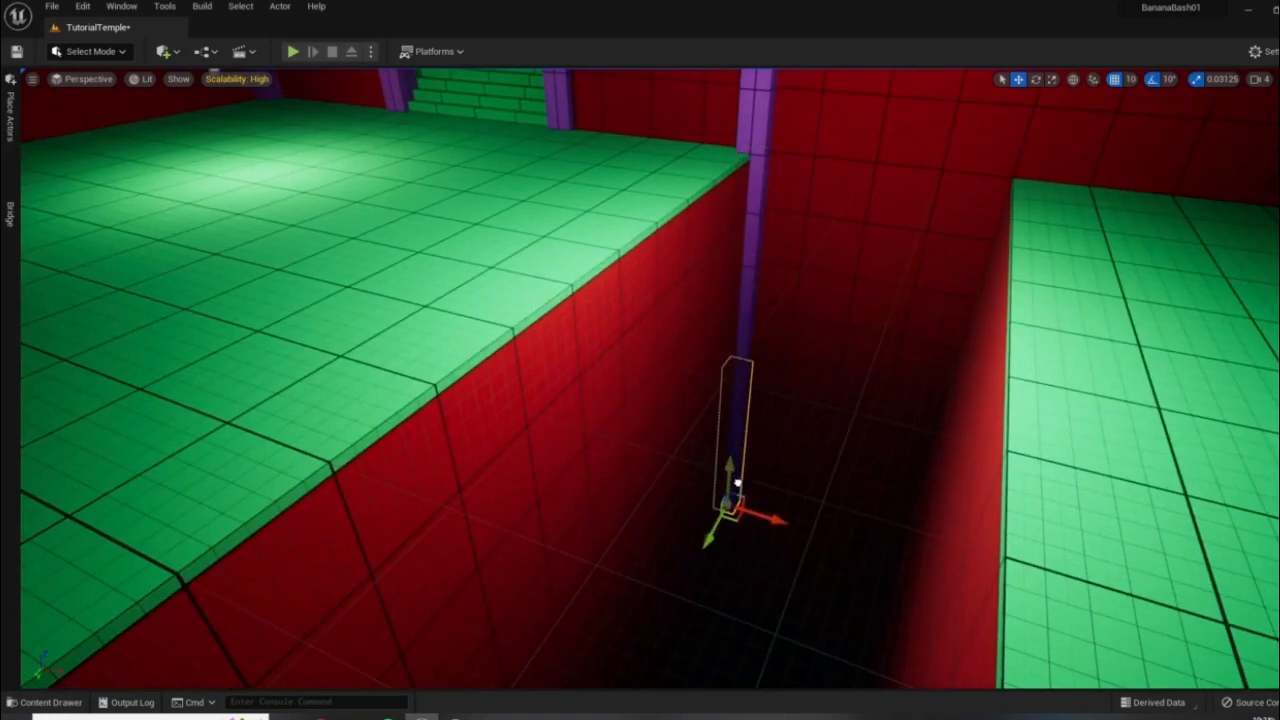
pyautogui.moveTo(742, 474); pyautogui.dragTo(740, 404, button='right')
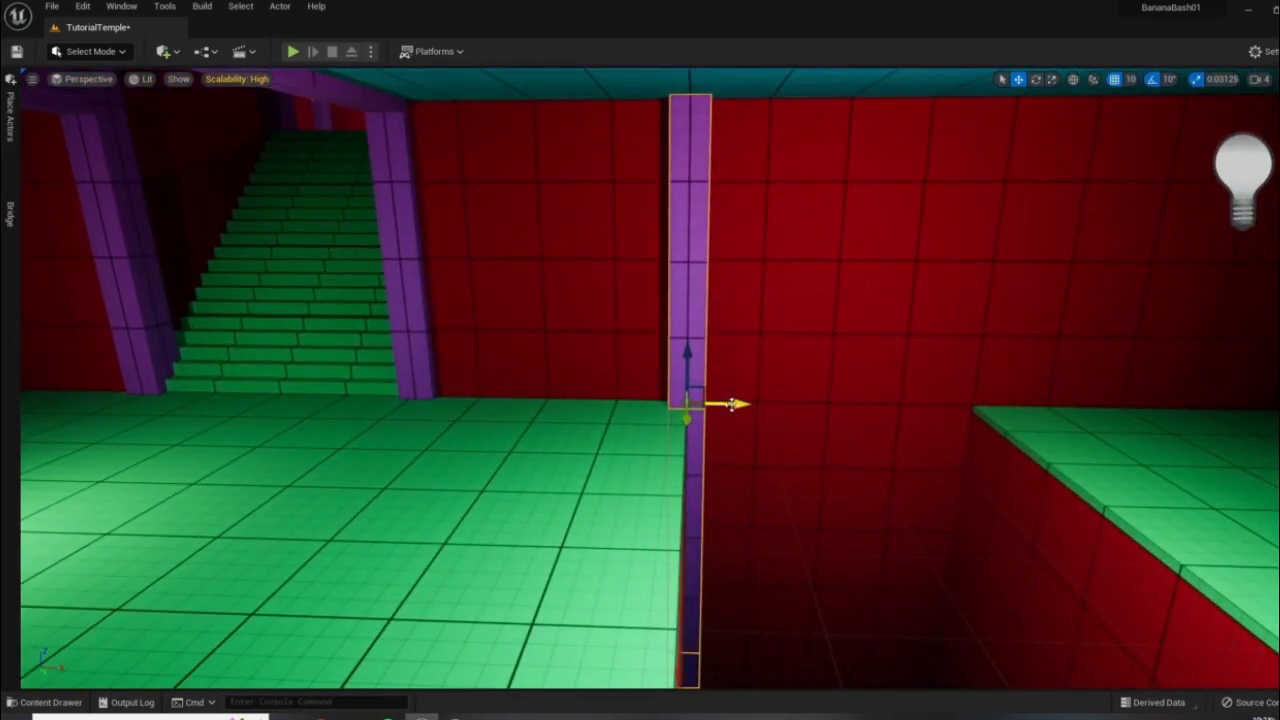
pyautogui.keyDown('alt'); pyautogui.moveTo(740, 404); pyautogui.dragTo(1034, 378); pyautogui.keyUp('alt')
# - Duplicate the facing ledge's upper pillar along the wall into the dark room's back corner
pyautogui.moveTo(1035, 378); pyautogui.dragTo(1225, 358, button='right')
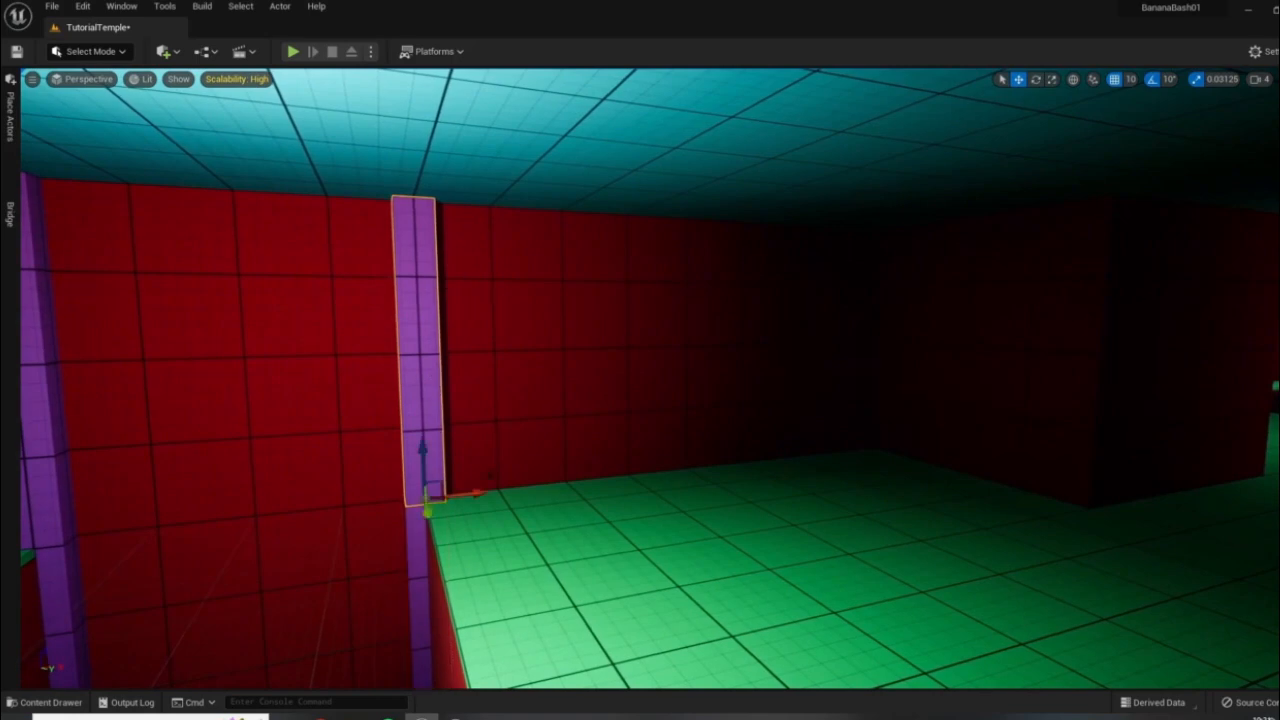
pyautogui.keyDown('alt'); pyautogui.moveTo(432, 492); pyautogui.dragTo(905, 445); pyautogui.keyUp('alt')
pyautogui.moveTo(898, 445); pyautogui.dragTo(1036, 113, button='right')
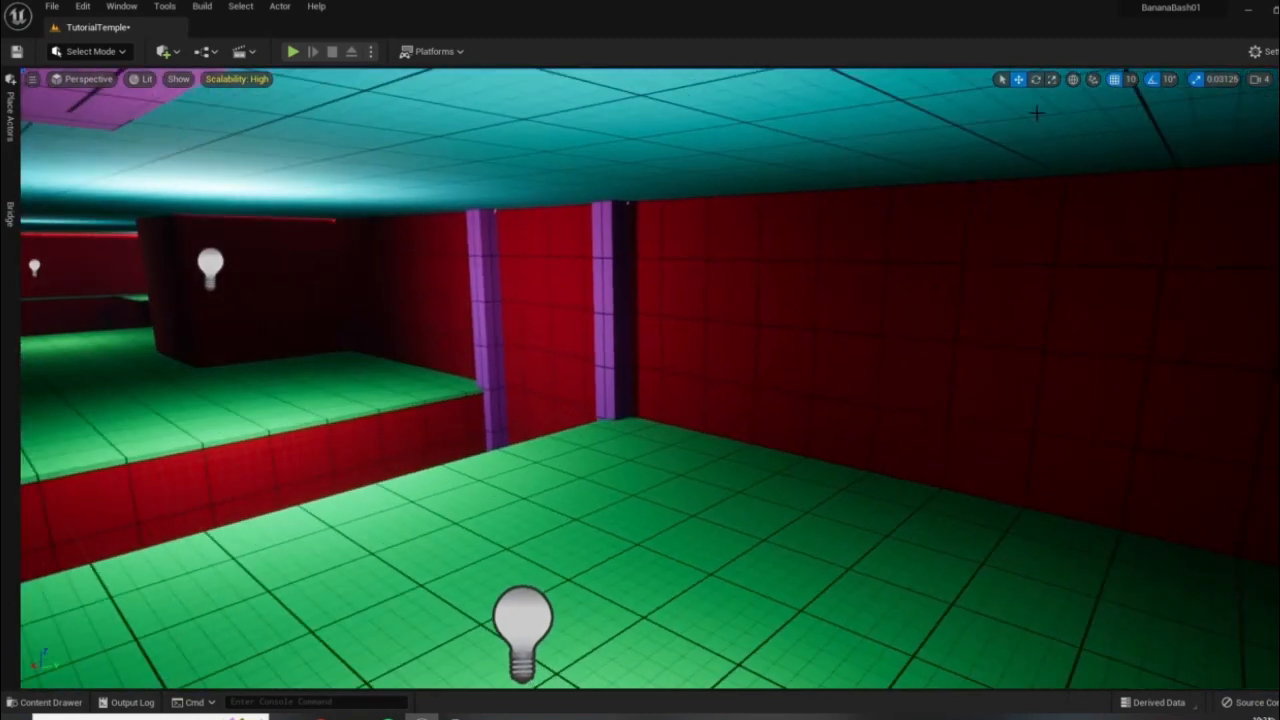
pyautogui.moveTo(640, 380); pyautogui.dragTo(810, 378, button='right')
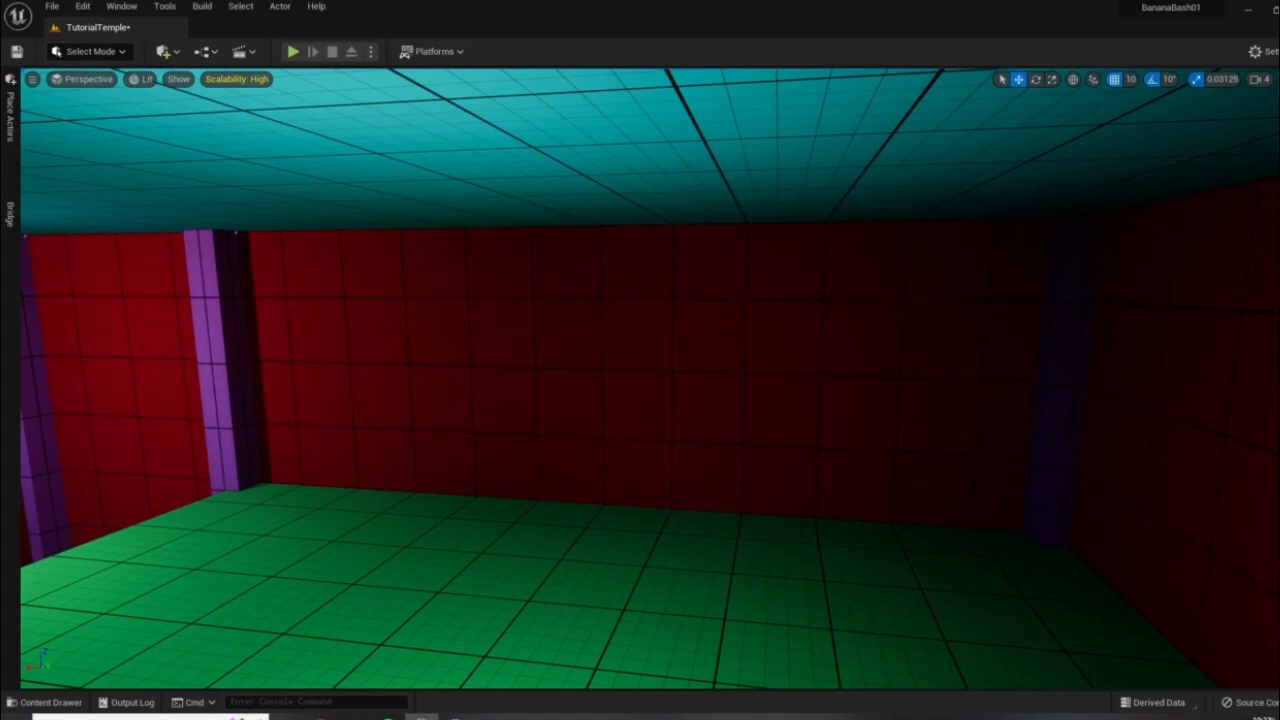
# - Place another pillar copy beside the dark room's doorway and align it with the edge of the opening
pyautogui.moveTo(640, 380); pyautogui.dragTo(990, 362, button='right')
pyautogui.keyDown('alt'); pyautogui.moveTo(628, 521); pyautogui.dragTo(868, 540); pyautogui.keyUp('alt')
pyautogui.moveTo(810, 537); pyautogui.dragTo(960, 537, button='right')
pyautogui.moveTo(777, 556); pyautogui.dragTo(787, 555)
pyautogui.moveTo(752, 572); pyautogui.dragTo(950, 570, button='right')
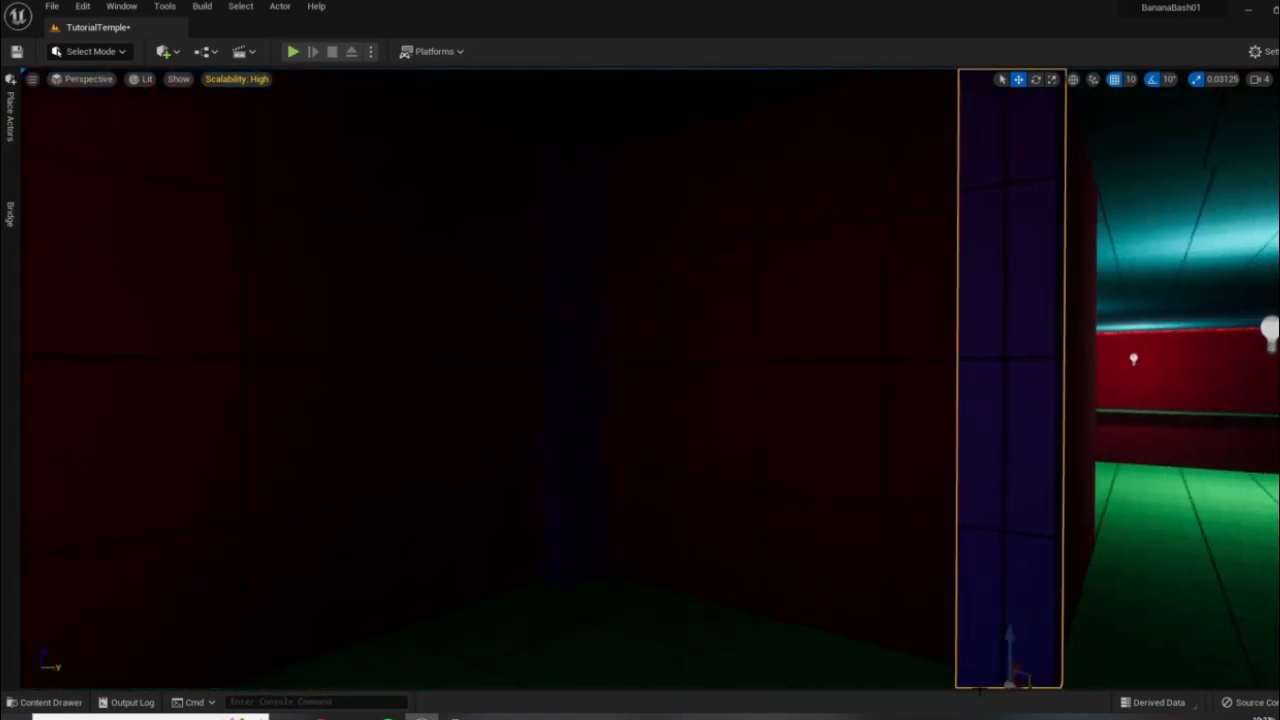
pyautogui.moveTo(1062, 684); pyautogui.dragTo(1094, 686)
pyautogui.moveTo(1094, 686); pyautogui.dragTo(1250, 710, button='right')
pyautogui.moveTo(762, 515); pyautogui.dragTo(788, 517)
pyautogui.moveTo(788, 517); pyautogui.dragTo(892, 448, button='right')
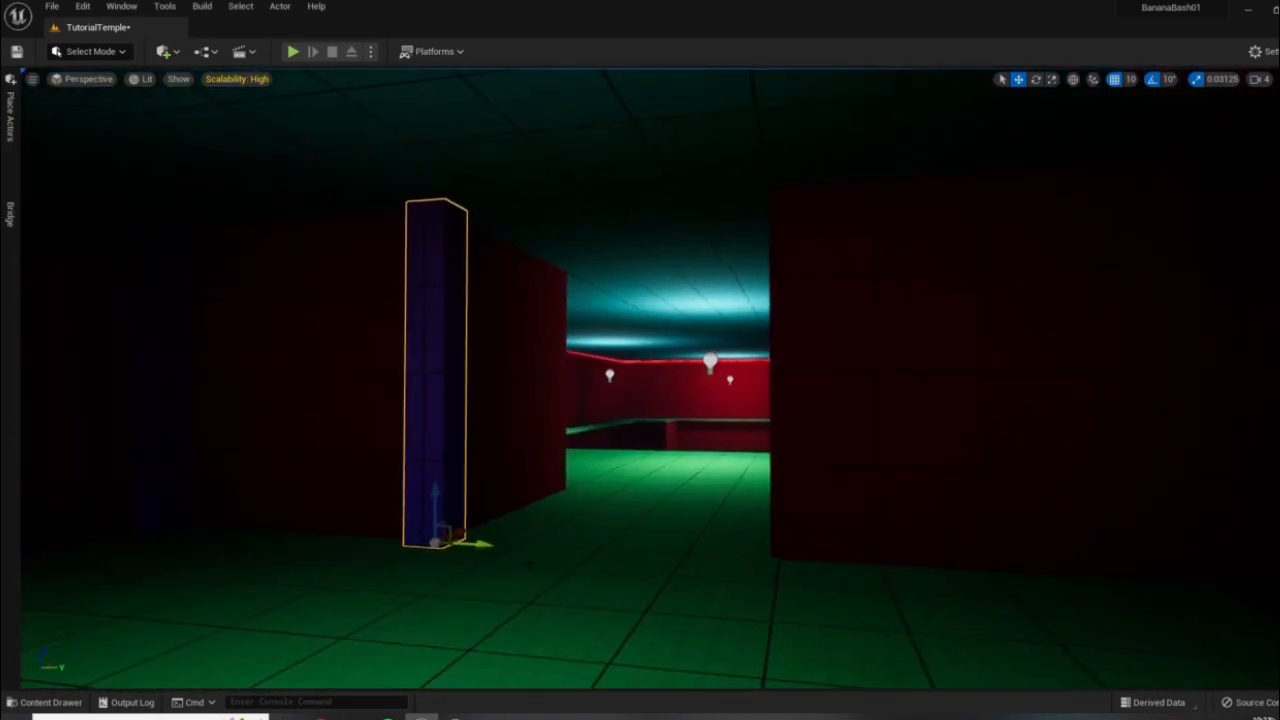
# - Duplicate the doorway pillar to the other side of the opening and again into the room's remaining back corner
pyautogui.keyDown('alt'); pyautogui.moveTo(484, 543); pyautogui.dragTo(830, 566); pyautogui.keyUp('alt')
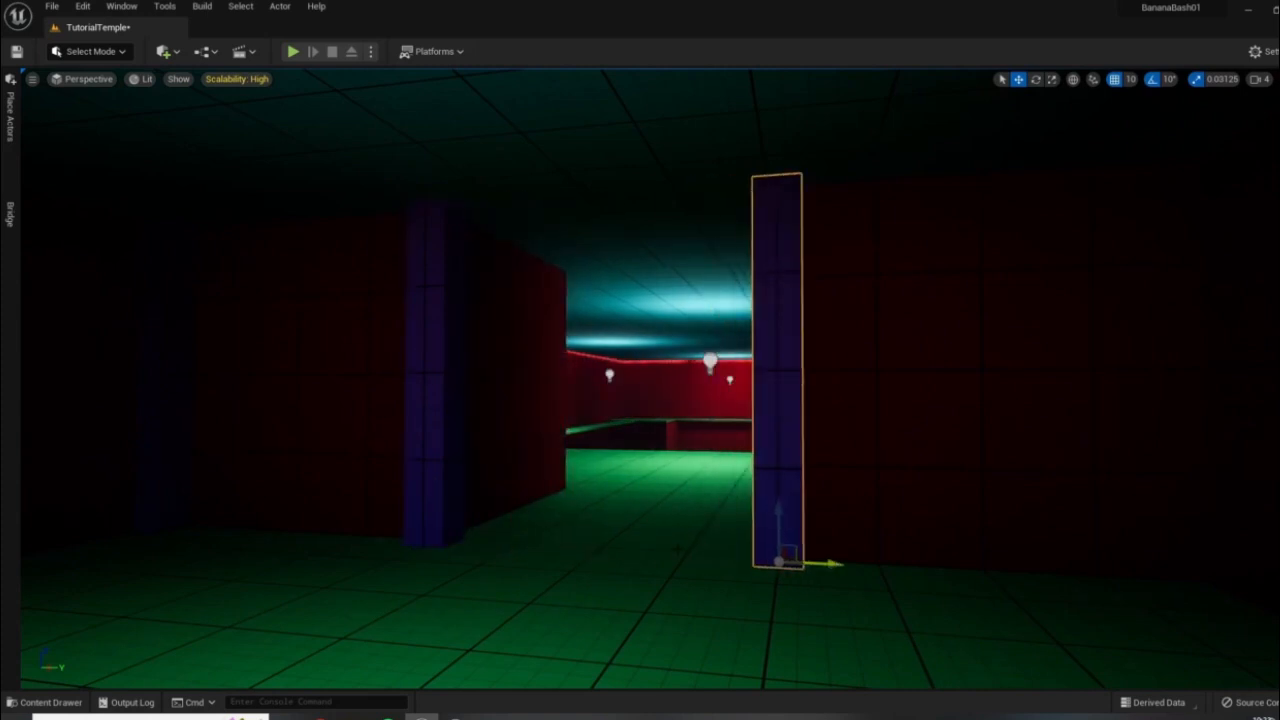
pyautogui.moveTo(677, 549); pyautogui.dragTo(777, 552, button='right')
pyautogui.keyDown('alt'); pyautogui.moveTo(791, 580); pyautogui.dragTo(1040, 544); pyautogui.keyUp('alt')
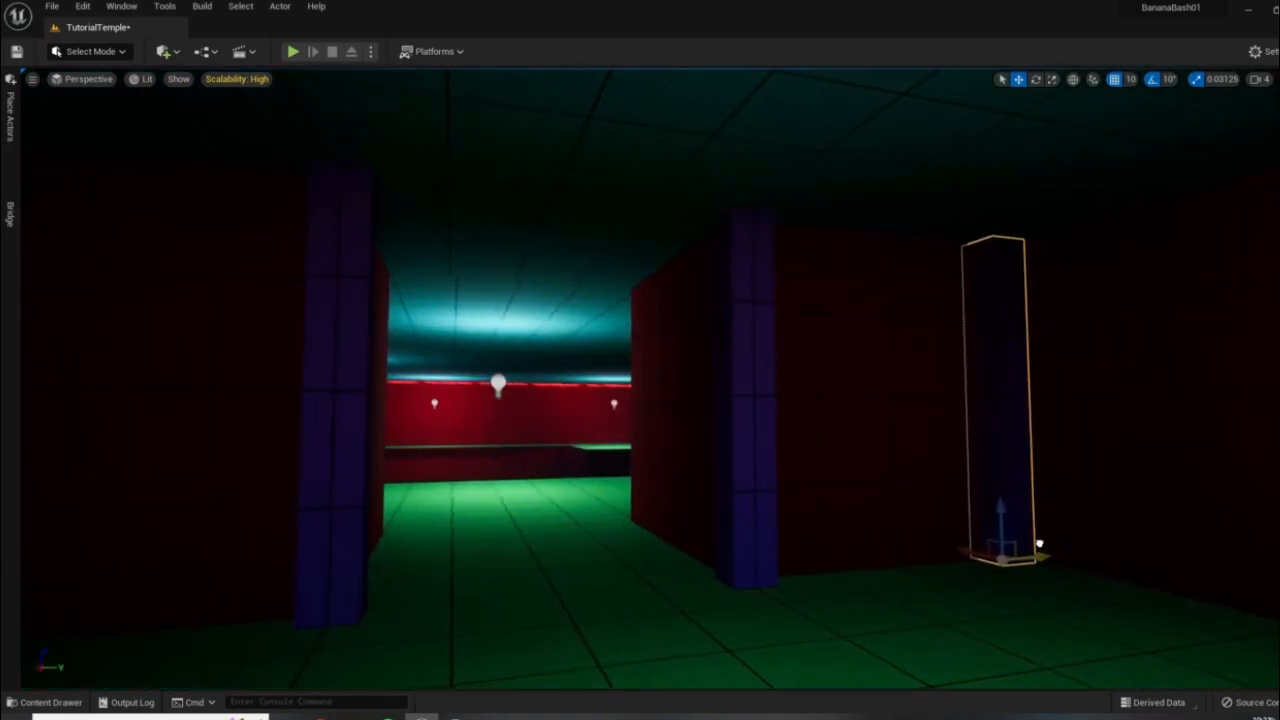
pyautogui.moveTo(1049, 543); pyautogui.dragTo(975, 545, button='right')
# - Create a lintel over the doorway from a pillar copy, rotated horizontal, scaled to span the opening and fitted between both doorway pillars
pyautogui.click(650, 635)
pyautogui.moveTo(650, 635); pyautogui.dragTo(223, 620, button='right')
pyautogui.click(950, 570)
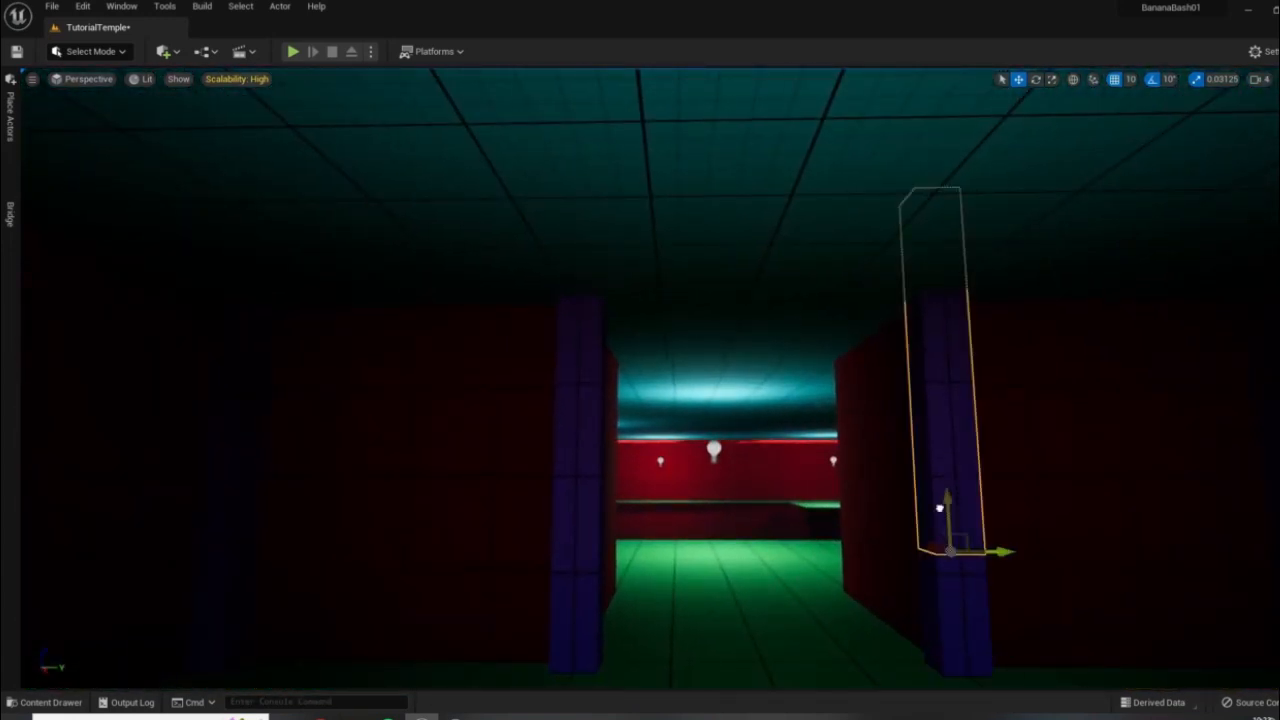
pyautogui.press('e')
pyautogui.moveTo(882, 348); pyautogui.dragTo(845, 305)
pyautogui.press('w')
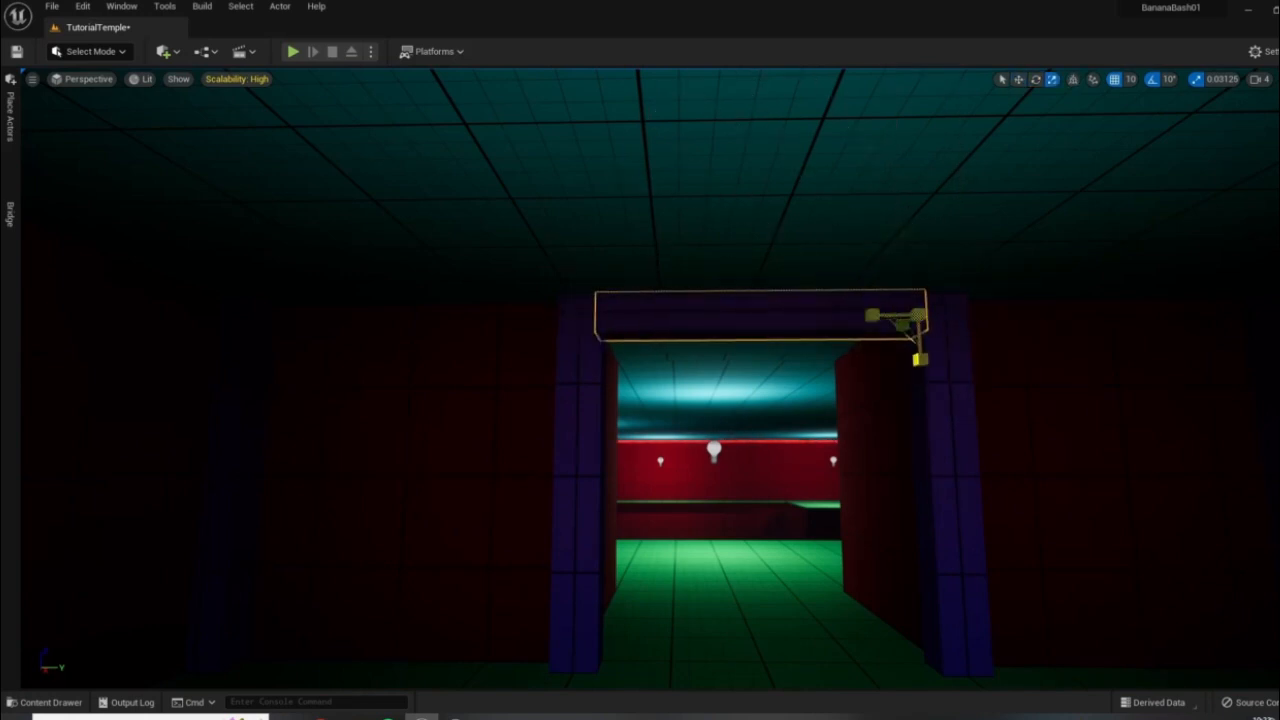
pyautogui.hotkey('ctrl', 'z')
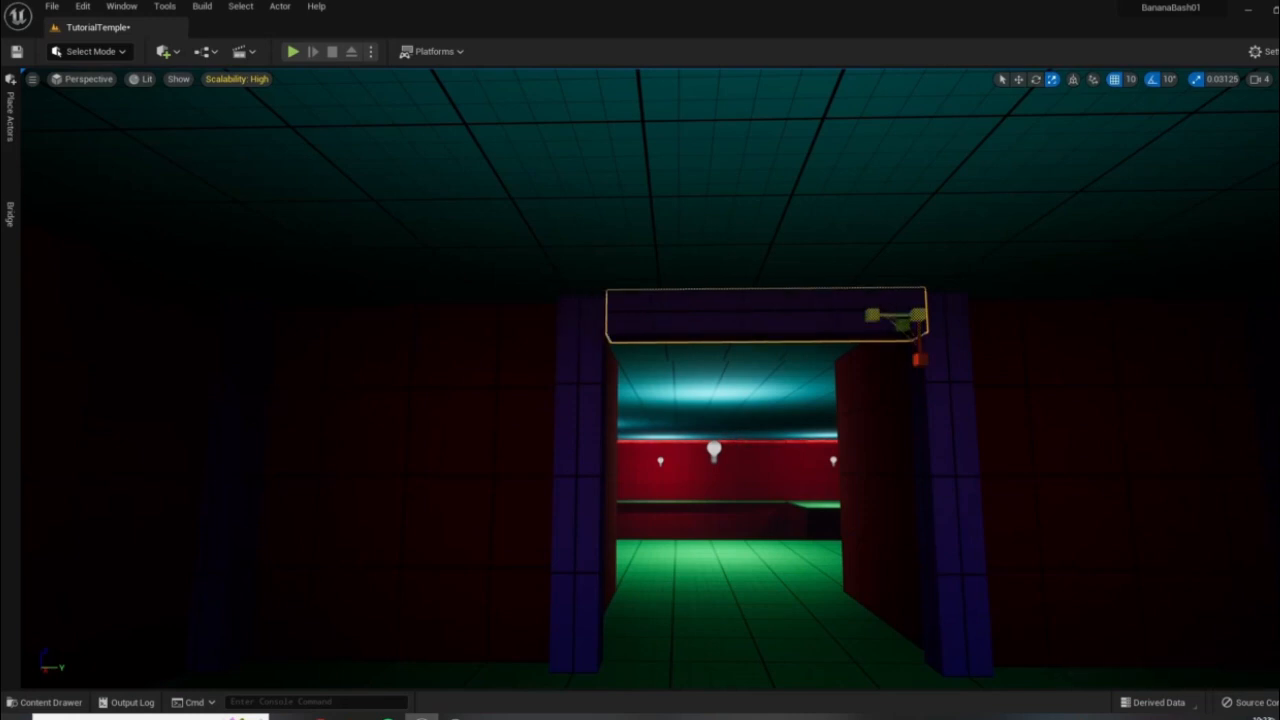
pyautogui.press('w')
pyautogui.press('f')
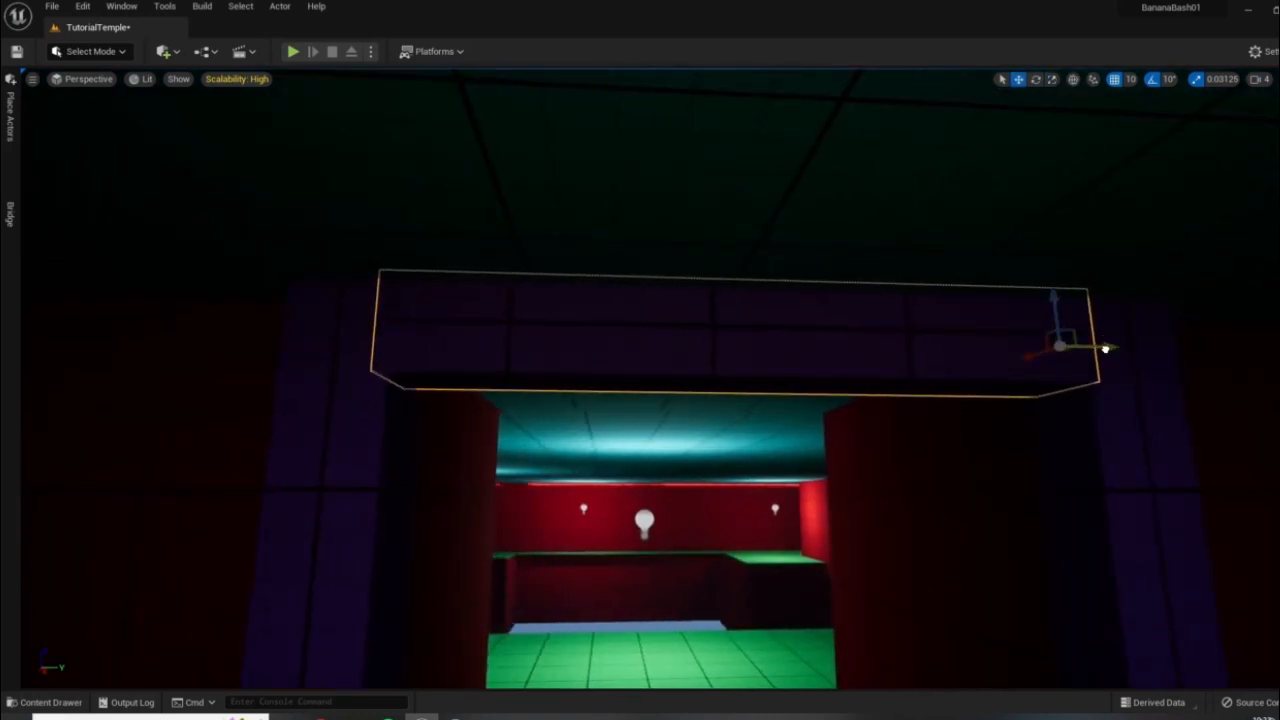
pyautogui.click(1100, 430)
pyautogui.click(885, 530)
# - Play-test the level briefly to check the pillars around the opening on the other side of the passage
pyautogui.moveTo(885, 530); pyautogui.dragTo(1070, 470, button='right')
pyautogui.click(294, 54)
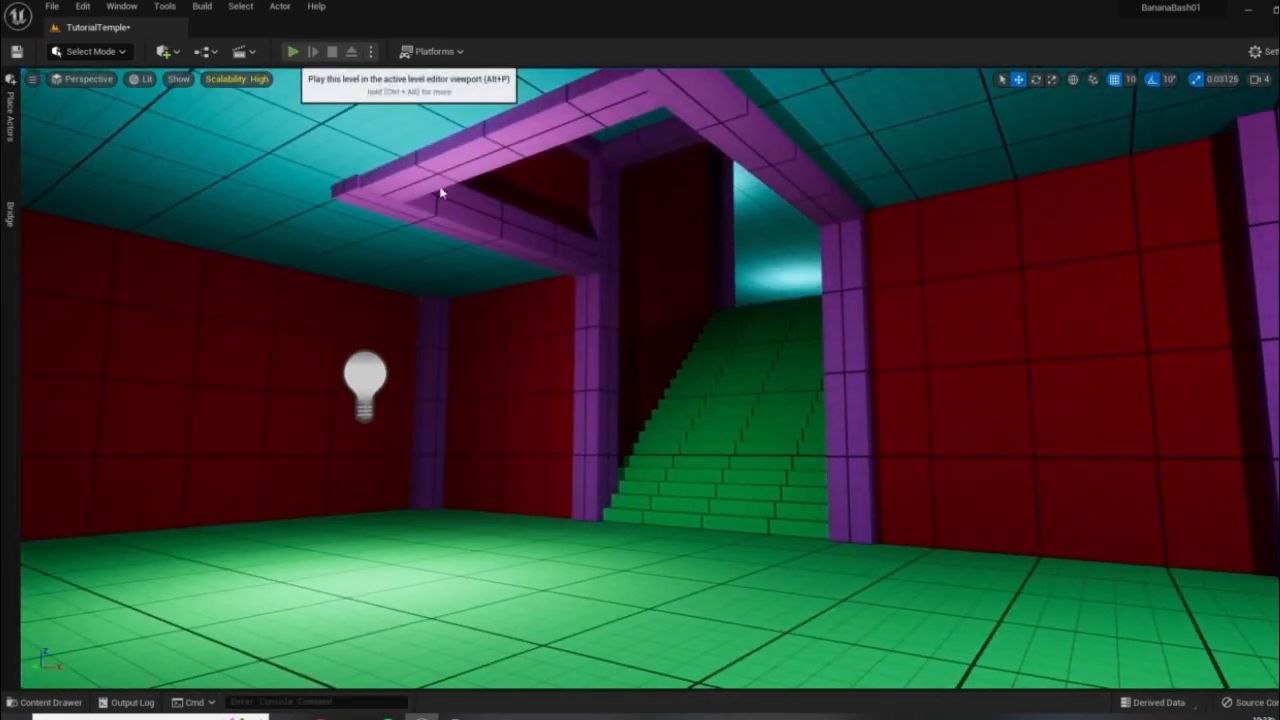
pyautogui.click(565, 405)
pyautogui.press('w')
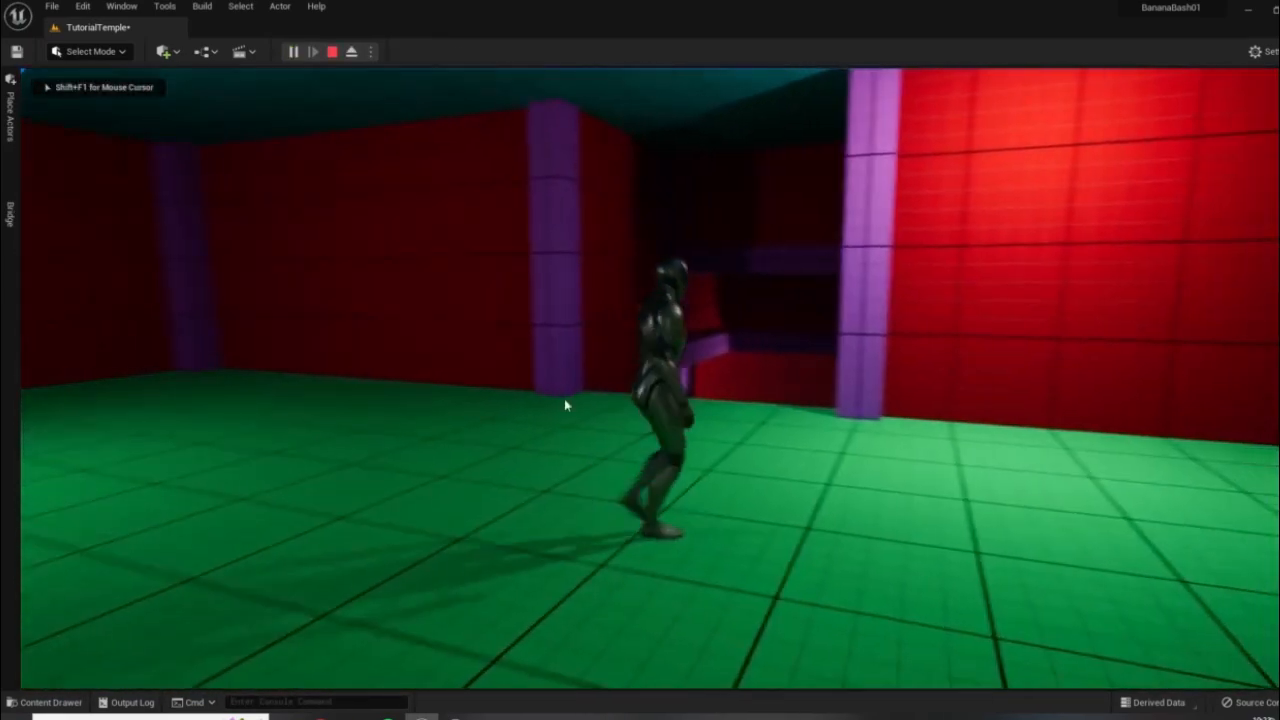
pyautogui.press('Escape')
# - Add a horizontal lintel over the passage's other doorway, scaled to fit between its two pillars and raised up to the ceiling
pyautogui.moveTo(857, 529); pyautogui.dragTo(850, 430, button='right')
pyautogui.press('s')
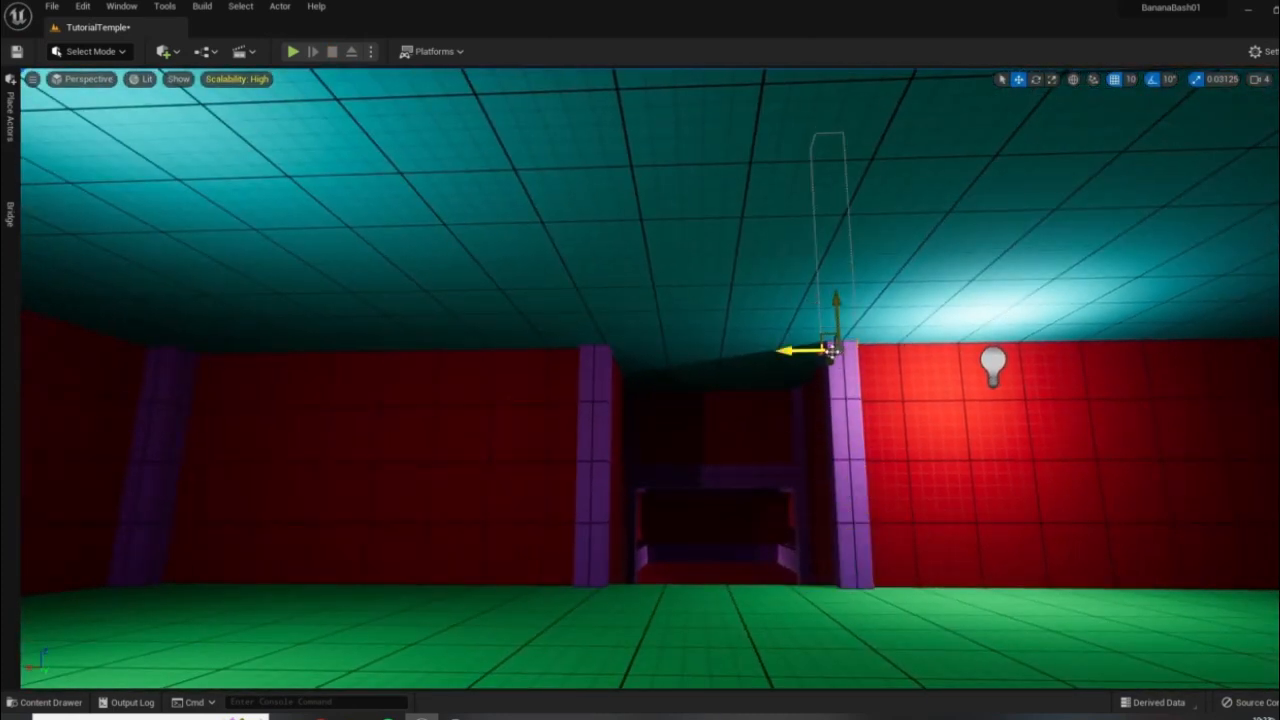
pyautogui.moveTo(772, 395); pyautogui.dragTo(777, 318)
pyautogui.press('w')
pyautogui.scroll(5, 838, 318)
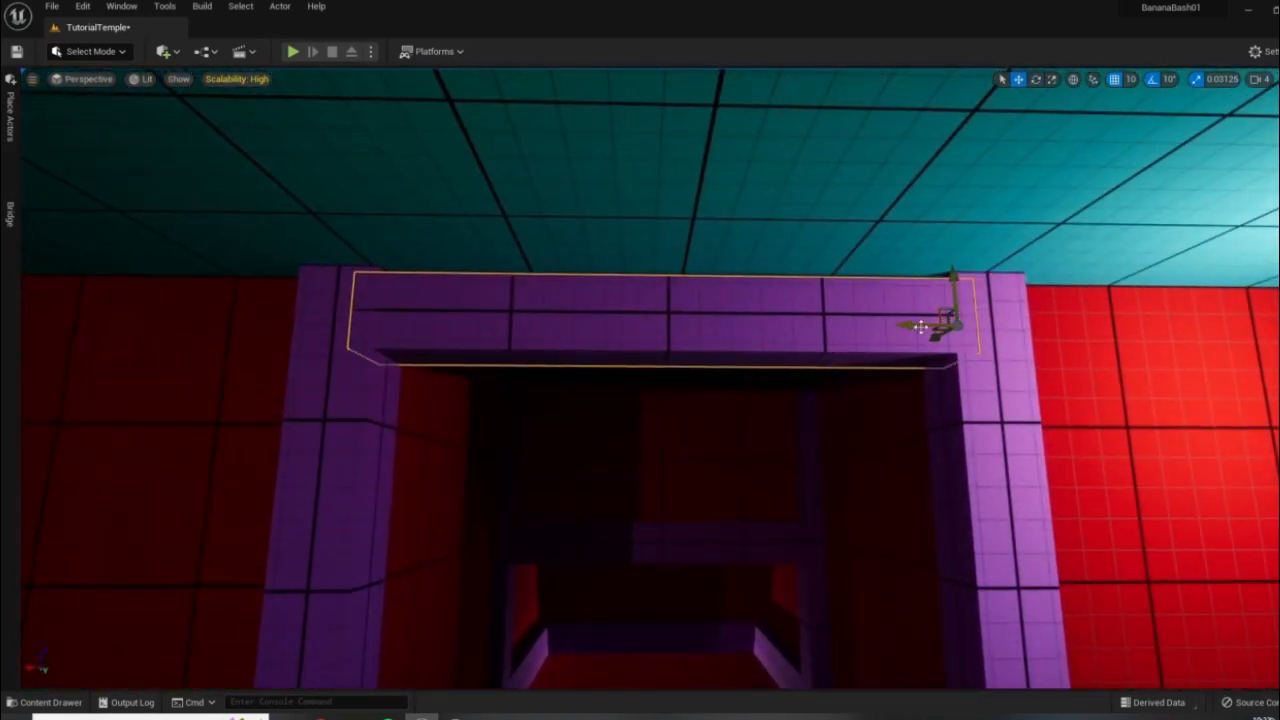
pyautogui.moveTo(920, 326); pyautogui.dragTo(897, 326)
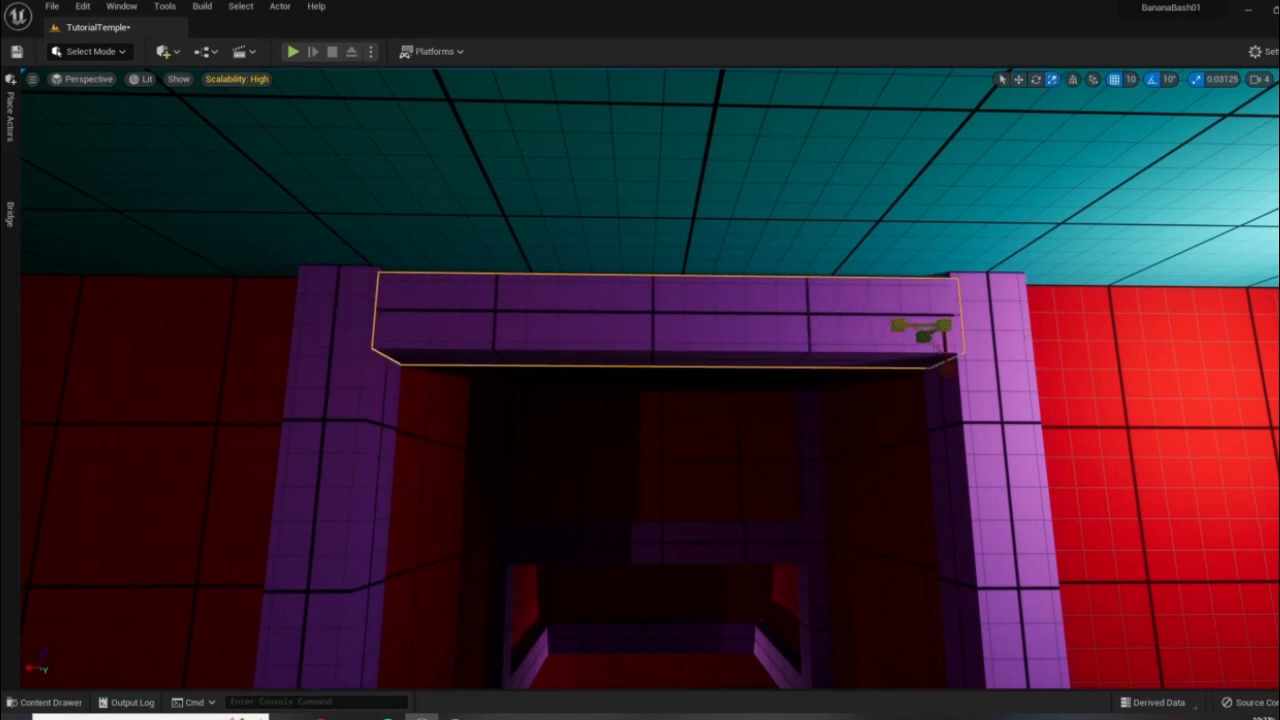
pyautogui.moveTo(940, 276); pyautogui.dragTo(939, 262)
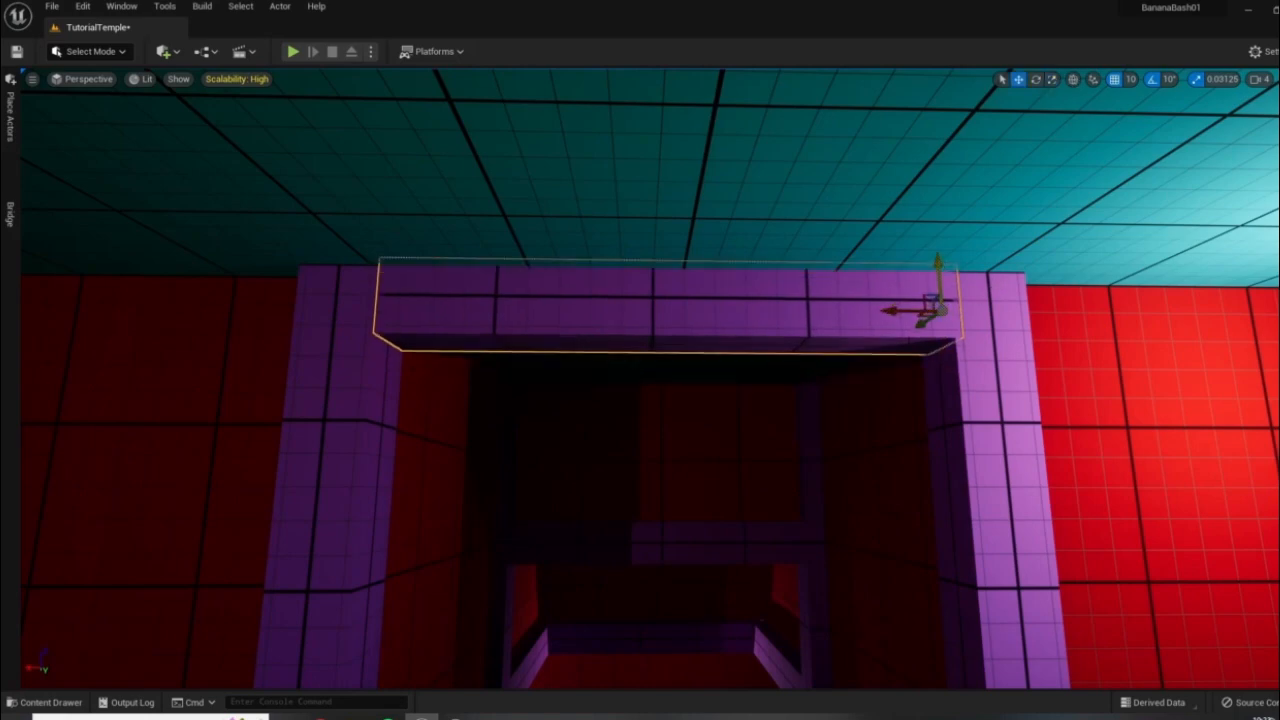
pyautogui.click(822, 470)
# - Play-test the level by running through the decorated rooms and doorway to the dark pit room and dropping into the pit
pyautogui.moveTo(822, 470); pyautogui.dragTo(690, 575, button='right')
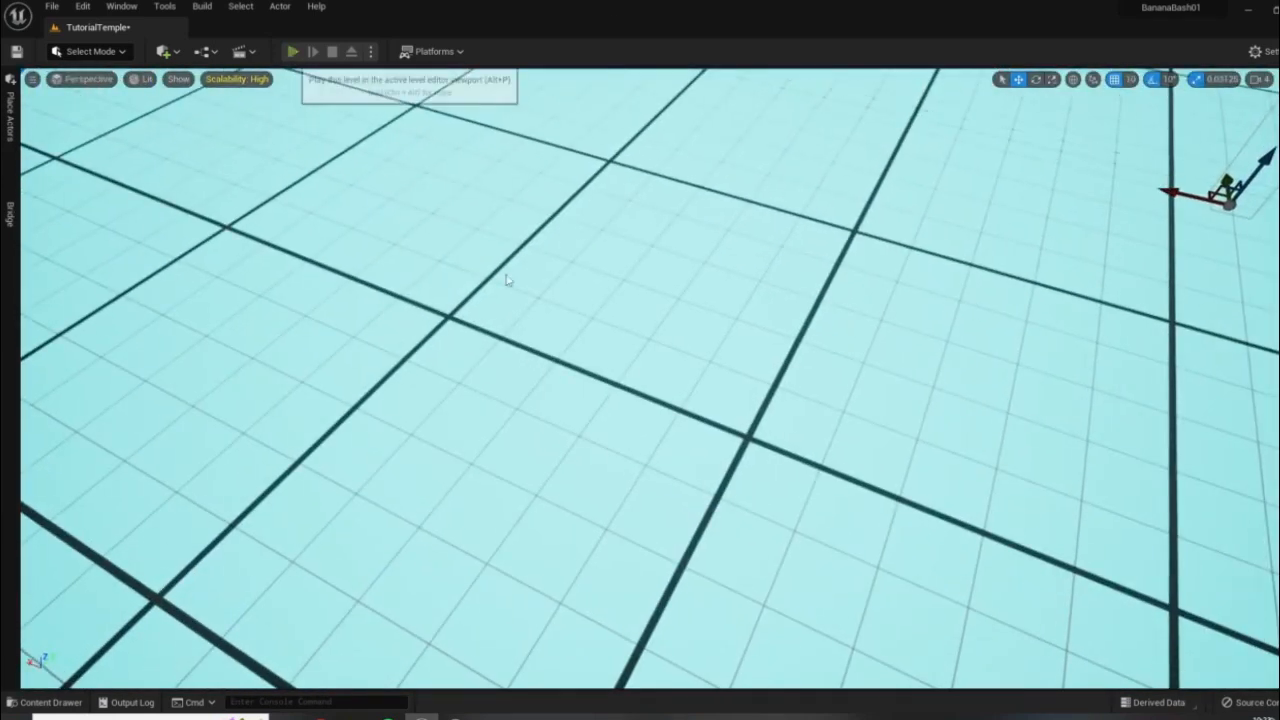
pyautogui.click(293, 51)
pyautogui.press('w')
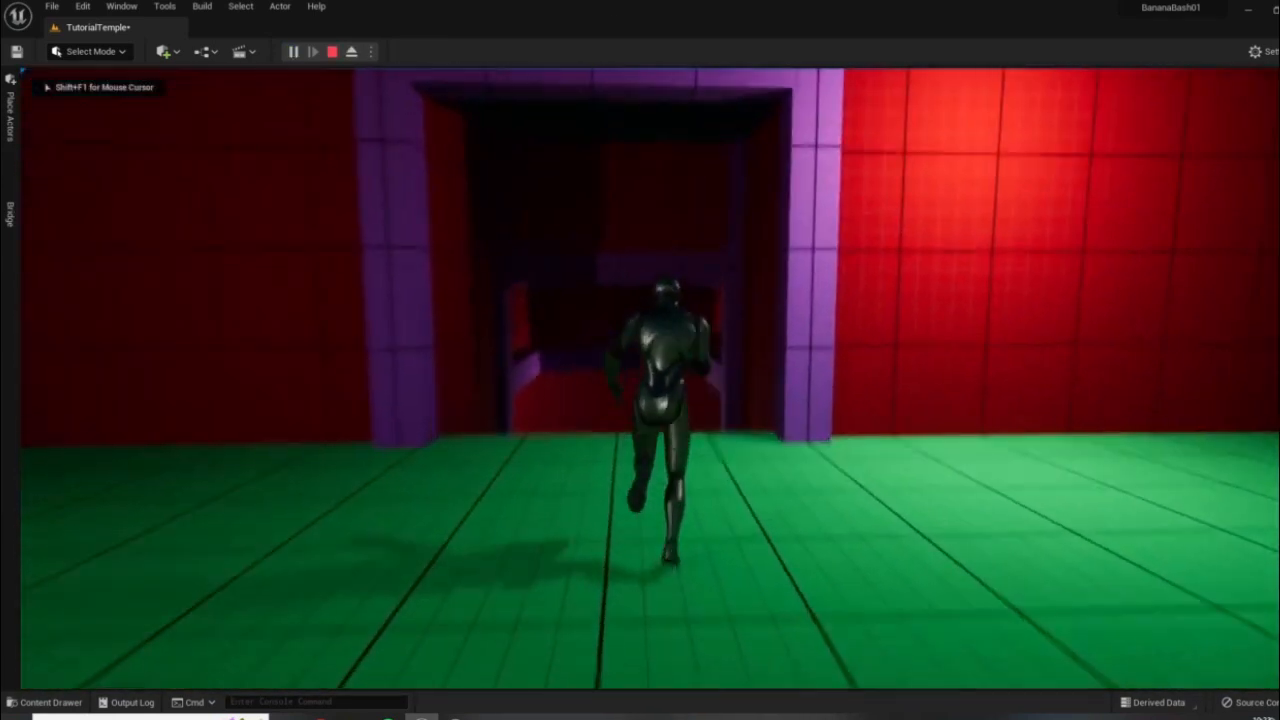
pyautogui.press('w')
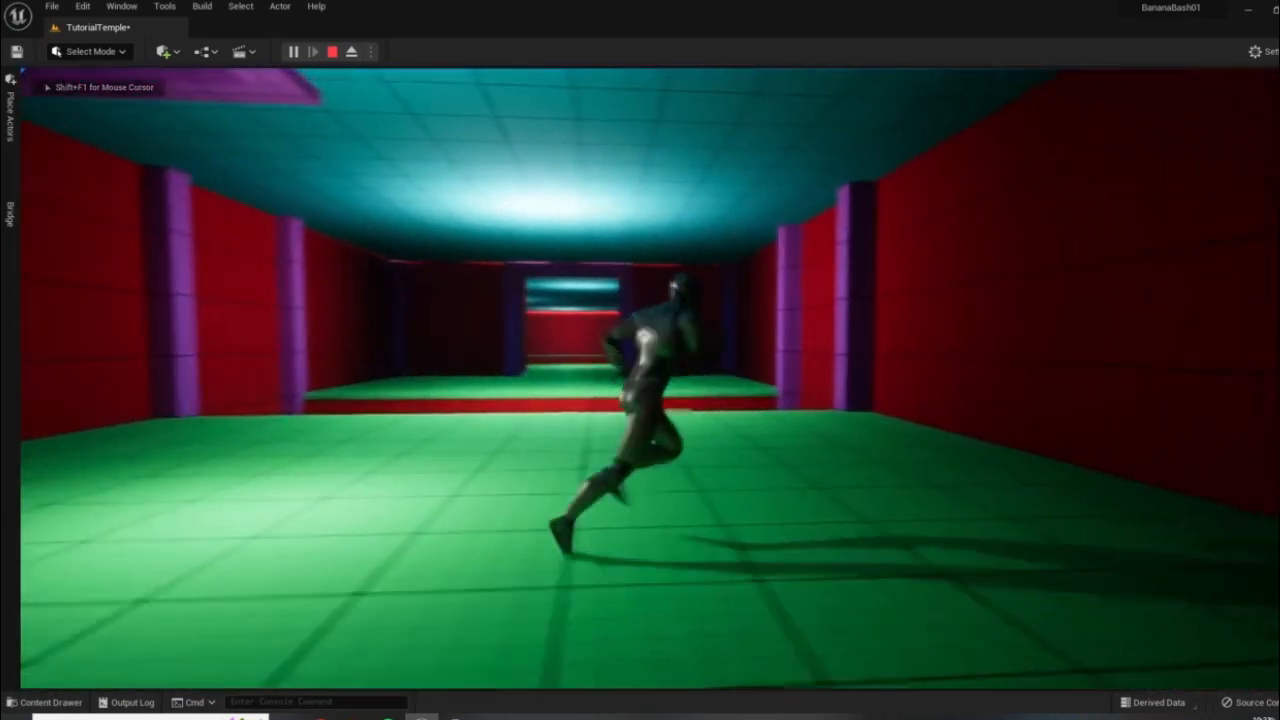
pyautogui.press('w')
pyautogui.press('space')
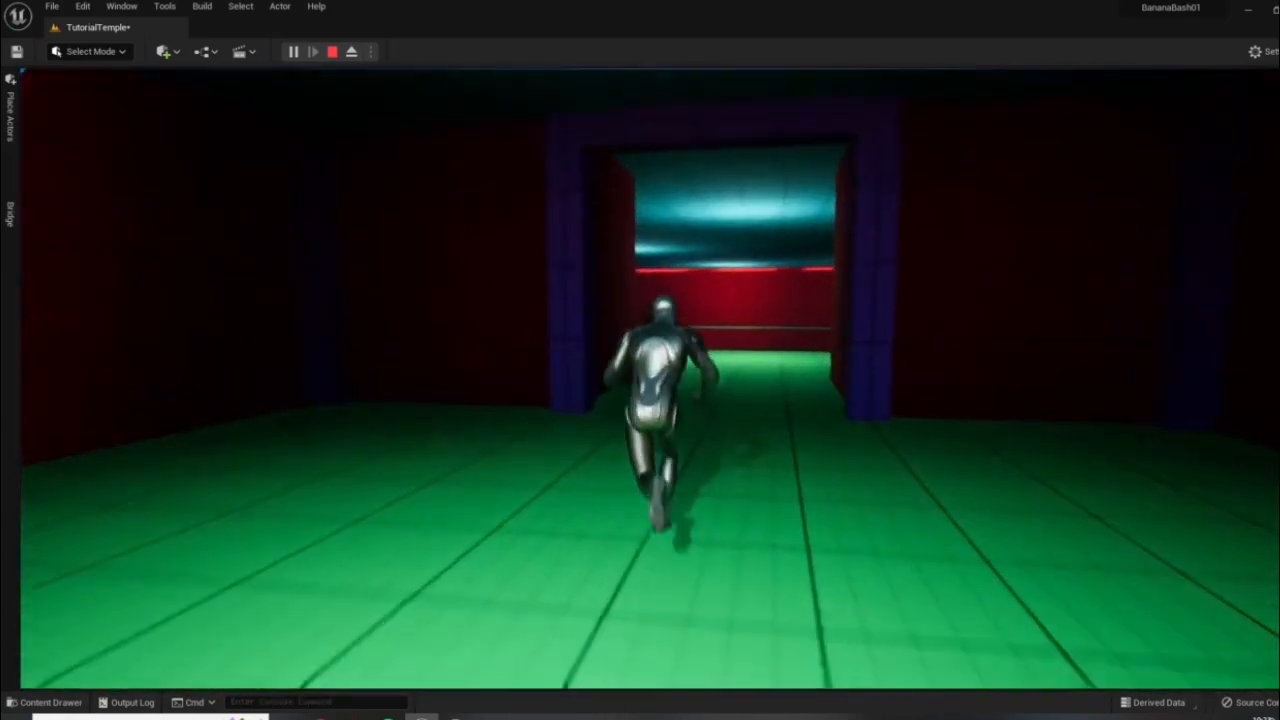
pyautogui.press('a')
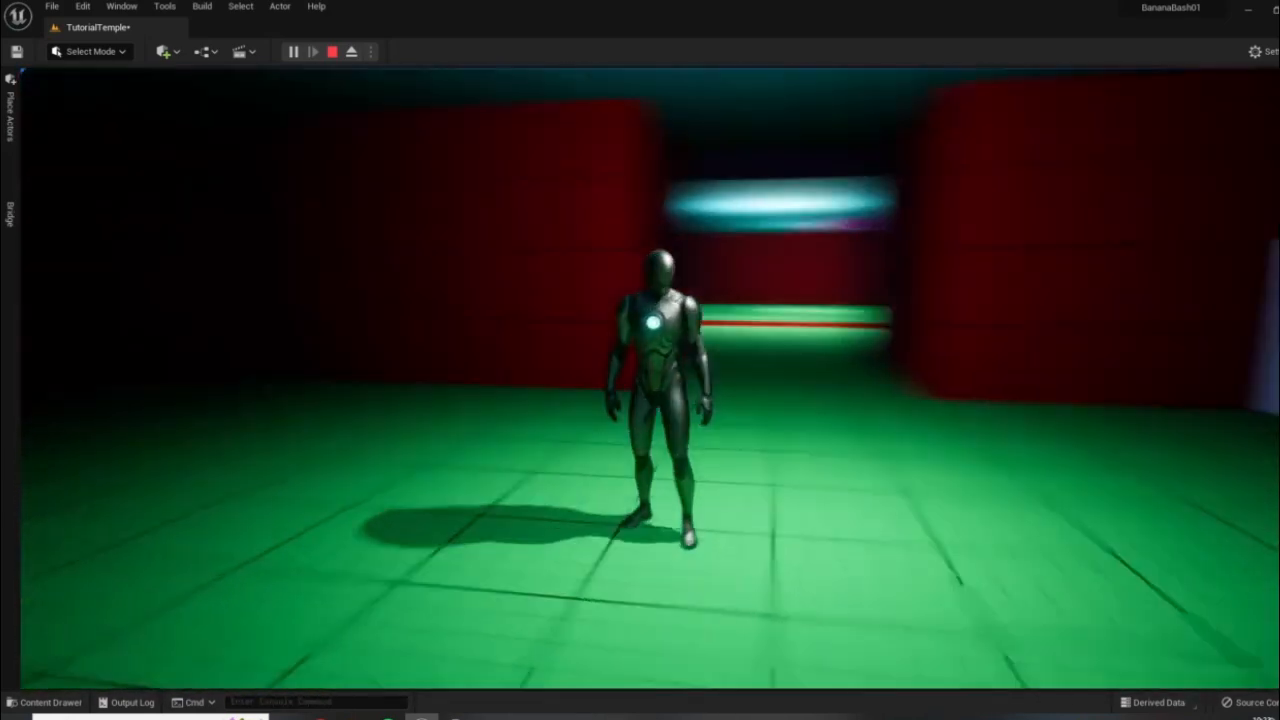
pyautogui.press('w')
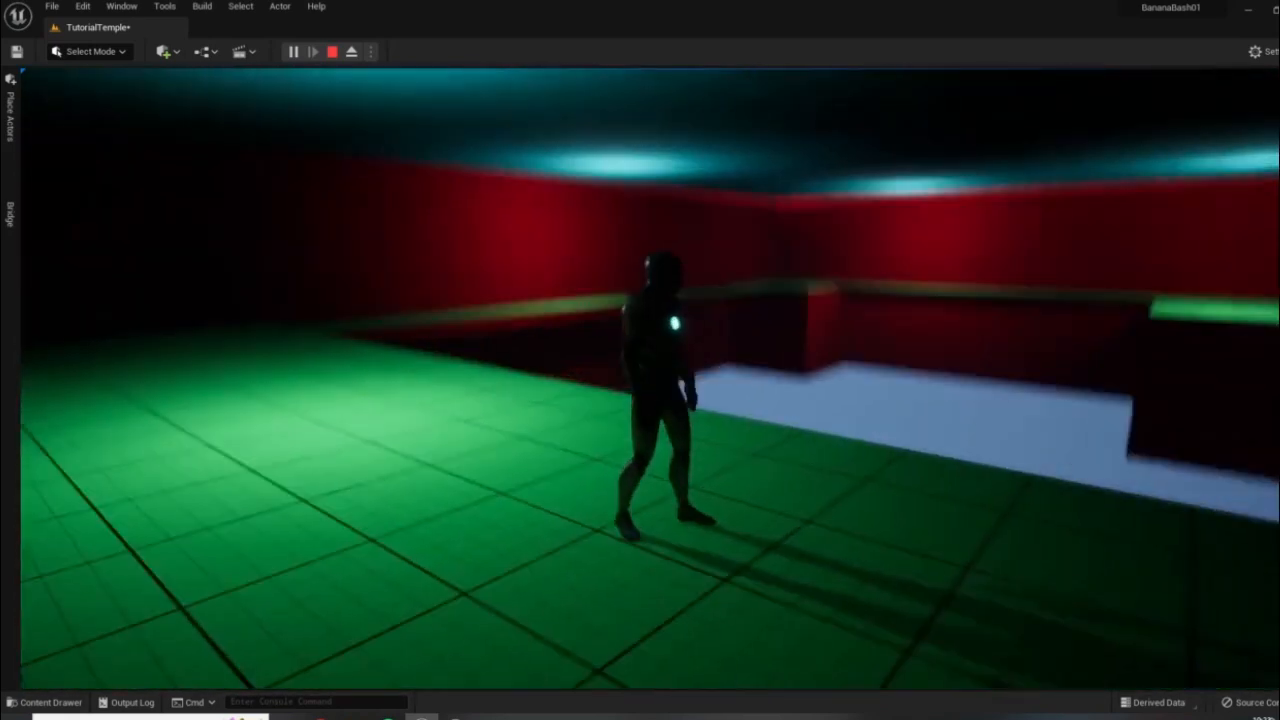
pyautogui.press('d')
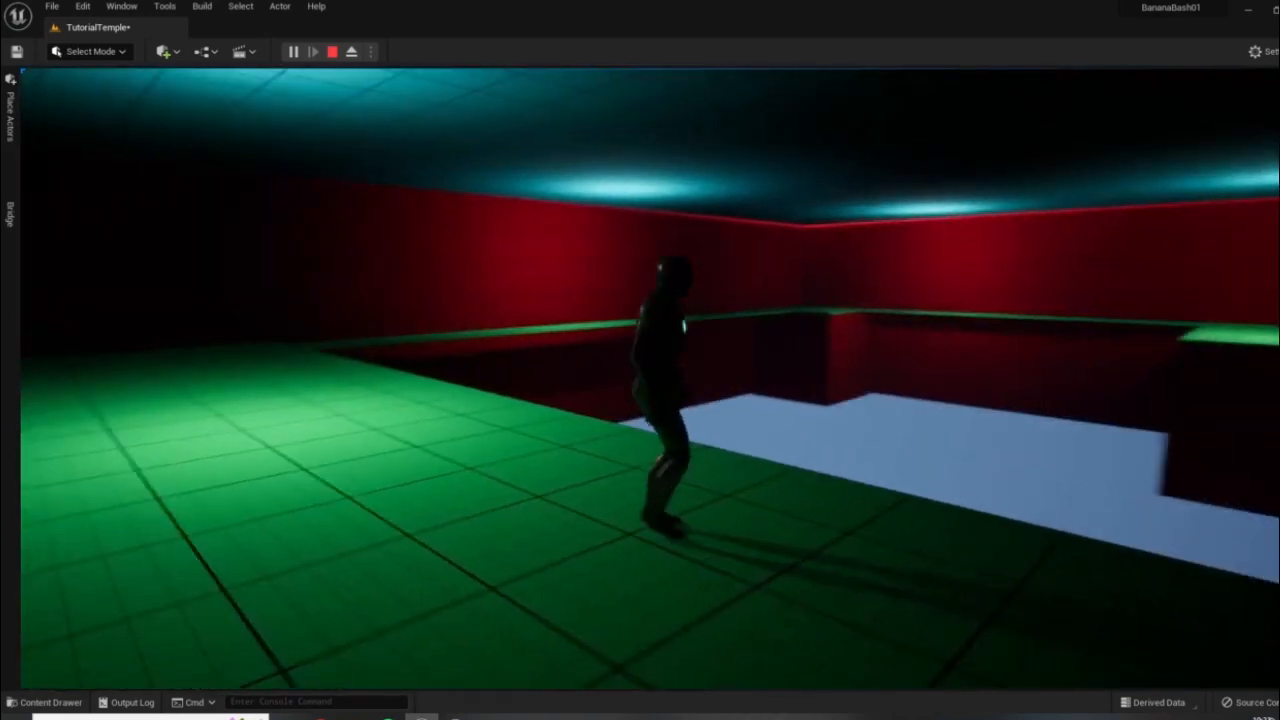
pyautogui.press('w')
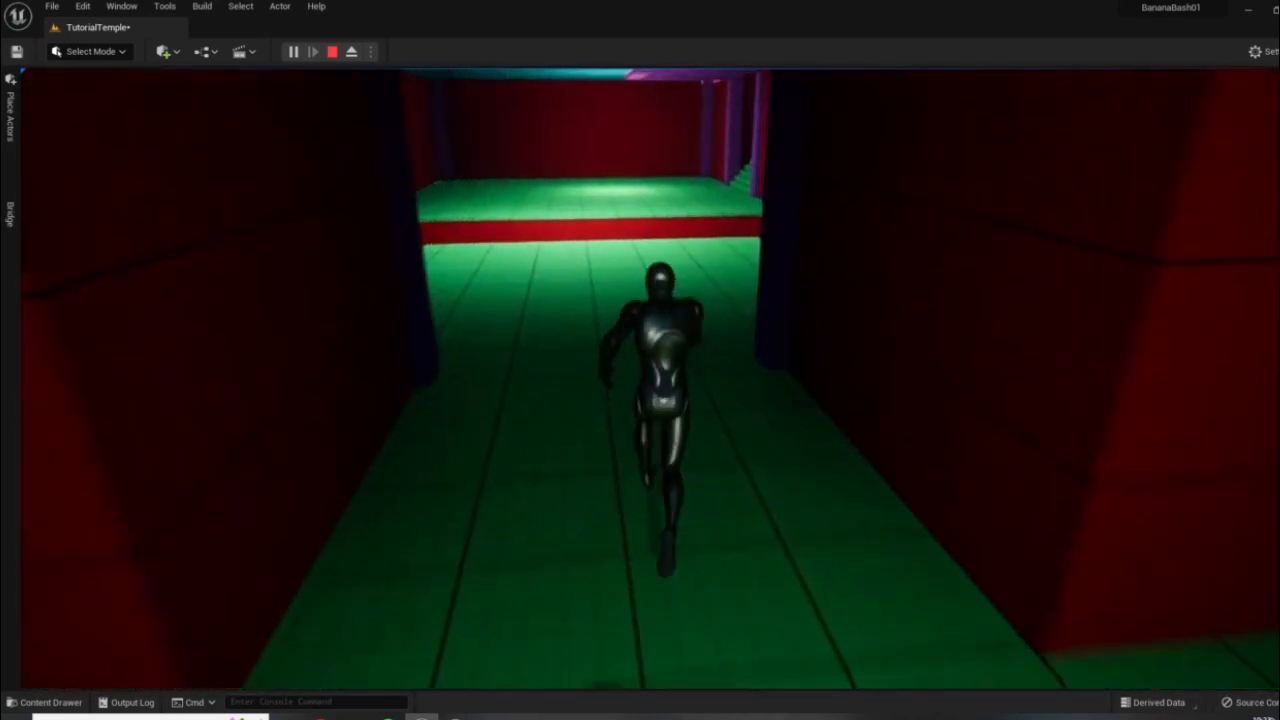
pyautogui.press('a')
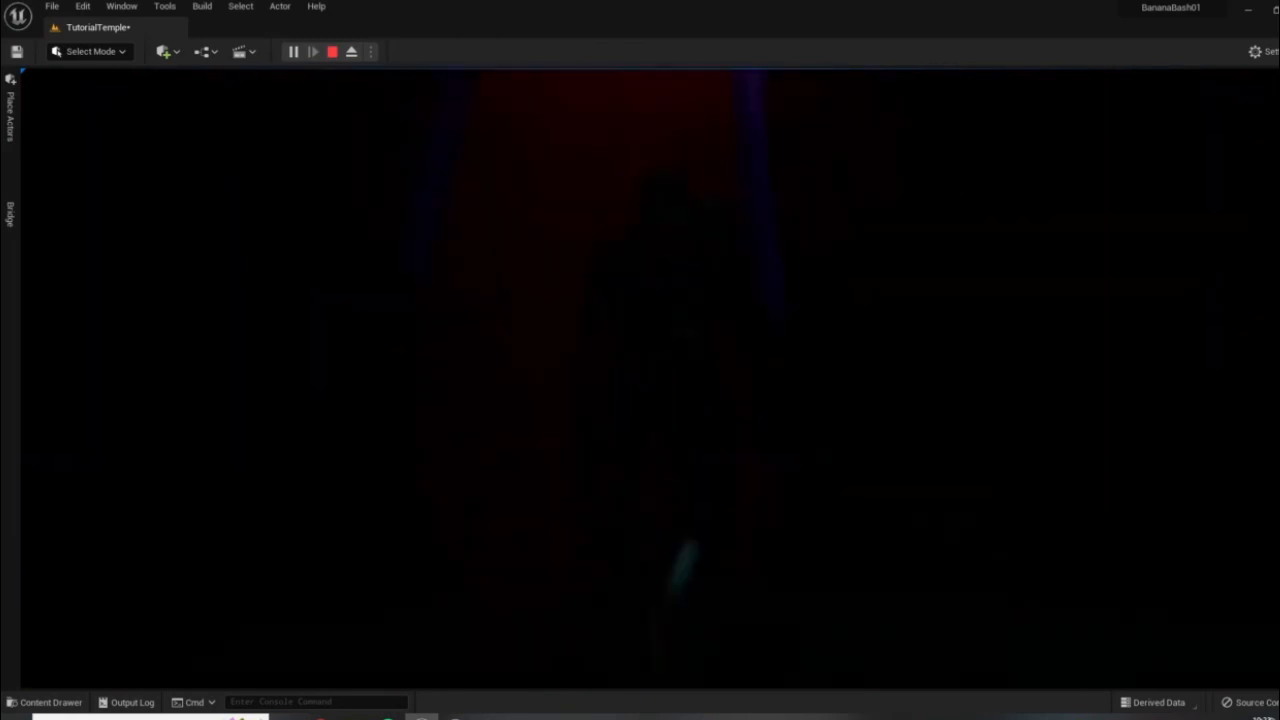
pyautogui.press('Escape')
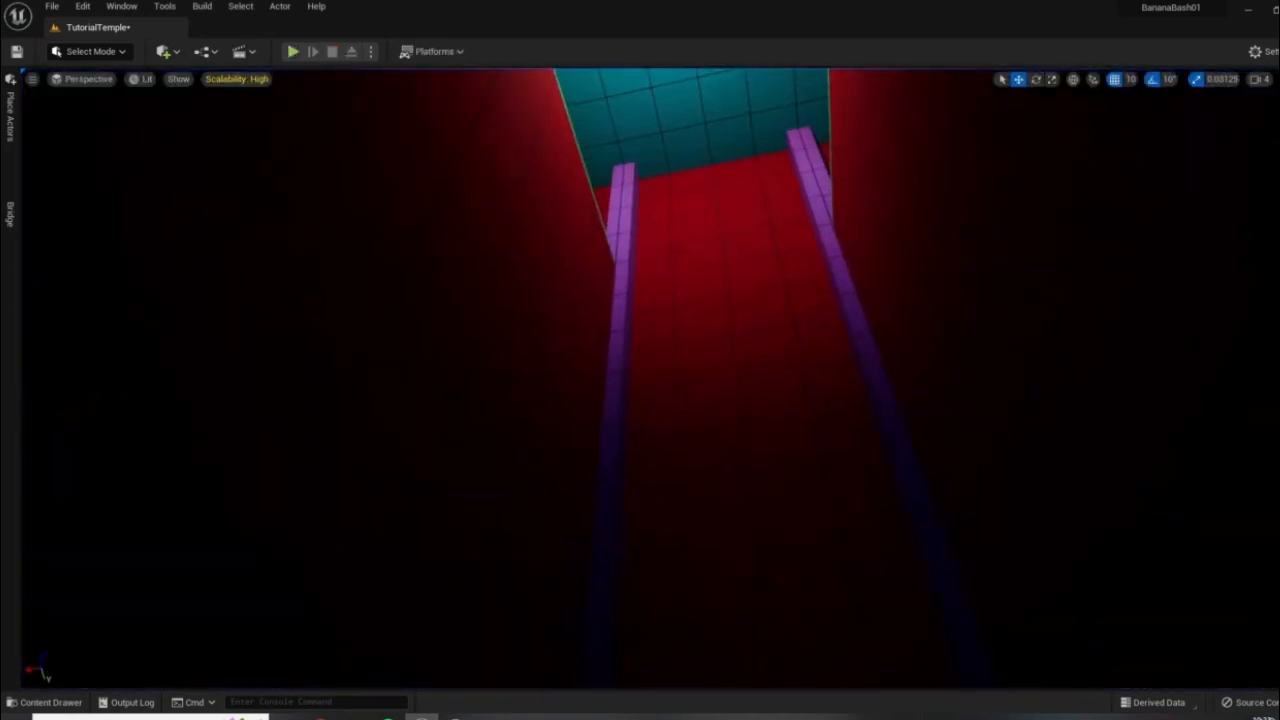
# - Switch the viewport to Unlit shading inside the dark pit to see its walls
pyautogui.moveTo(650, 378); pyautogui.dragTo(170, 585, button='right')
pyautogui.press('w')
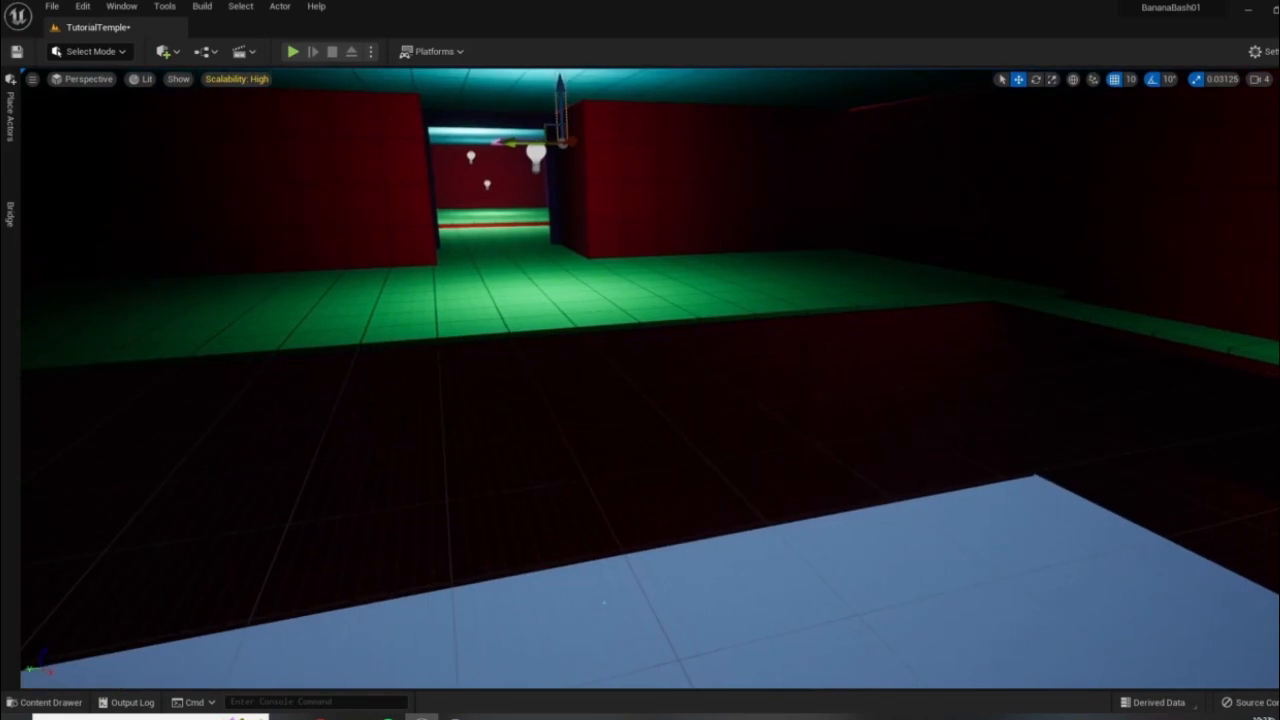
pyautogui.moveTo(658, 444); pyautogui.dragTo(455, 450, button='right')
pyautogui.click(151, 82)
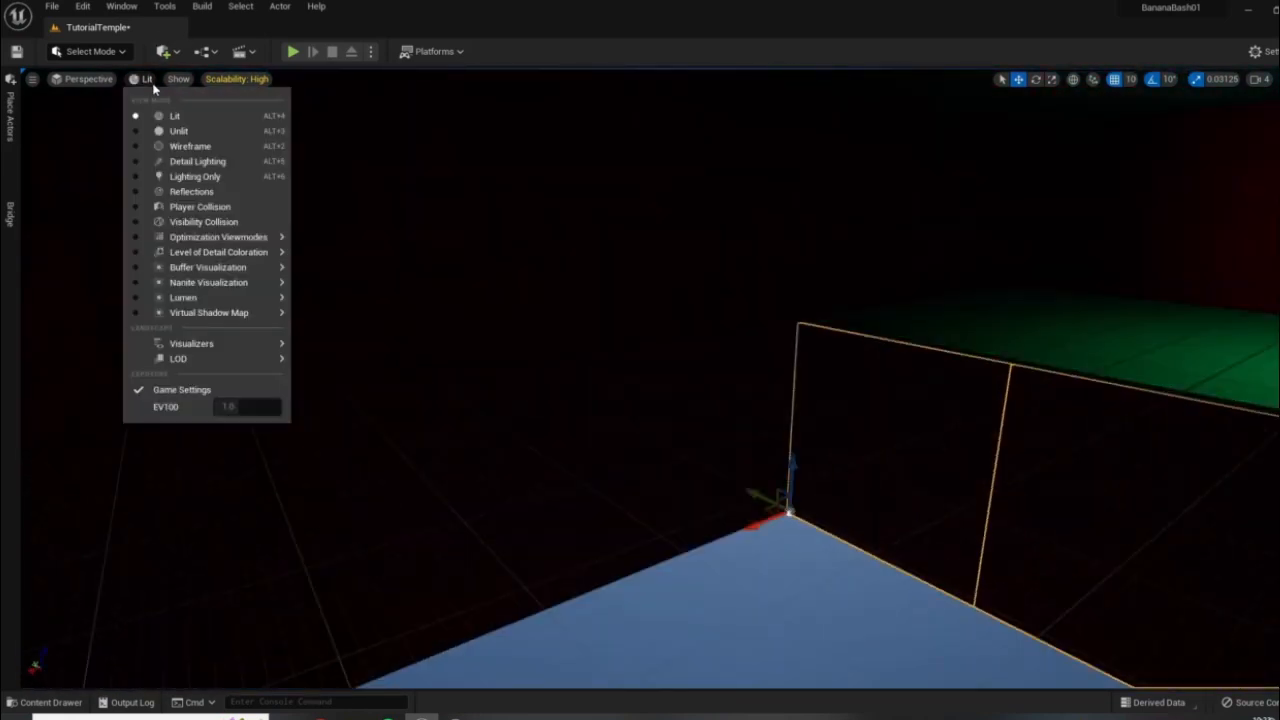
pyautogui.click(179, 131)
# - Select all the red wall pieces lining the pit, adding them one after another around its whole perimeter
pyautogui.keyDown('ctrl'); pyautogui.click(531, 464); pyautogui.keyUp('ctrl')
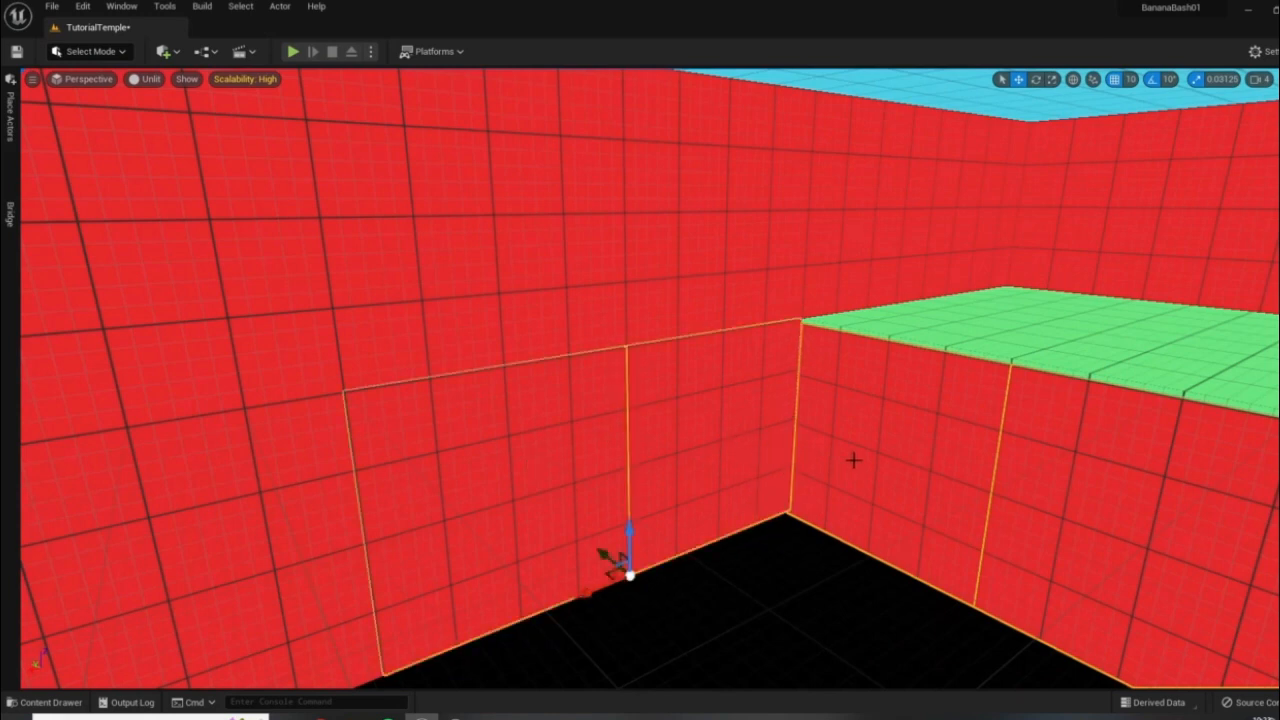
pyautogui.moveTo(851, 460); pyautogui.dragTo(503, 463, button='right')
pyautogui.keyDown('ctrl'); pyautogui.click(602, 446); pyautogui.keyUp('ctrl')
pyautogui.keyDown('ctrl'); pyautogui.click(457, 466); pyautogui.keyUp('ctrl')
pyautogui.keyDown('ctrl'); pyautogui.click(279, 513); pyautogui.keyUp('ctrl')
pyautogui.moveTo(519, 557); pyautogui.dragTo(458, 557, button='right')
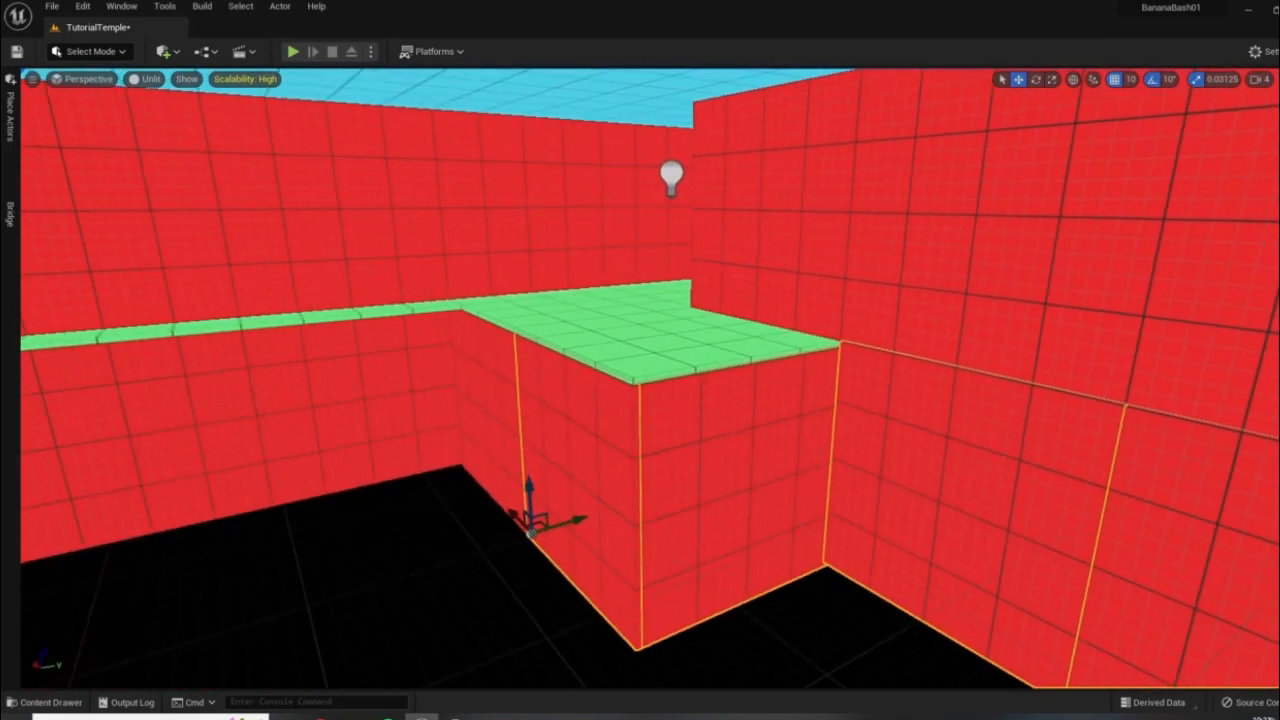
pyautogui.keyDown('ctrl'); pyautogui.click(494, 413); pyautogui.keyUp('ctrl')
pyautogui.keyDown('ctrl'); pyautogui.click(417, 391); pyautogui.keyUp('ctrl')
pyautogui.moveTo(511, 466); pyautogui.dragTo(420, 466, button='right')
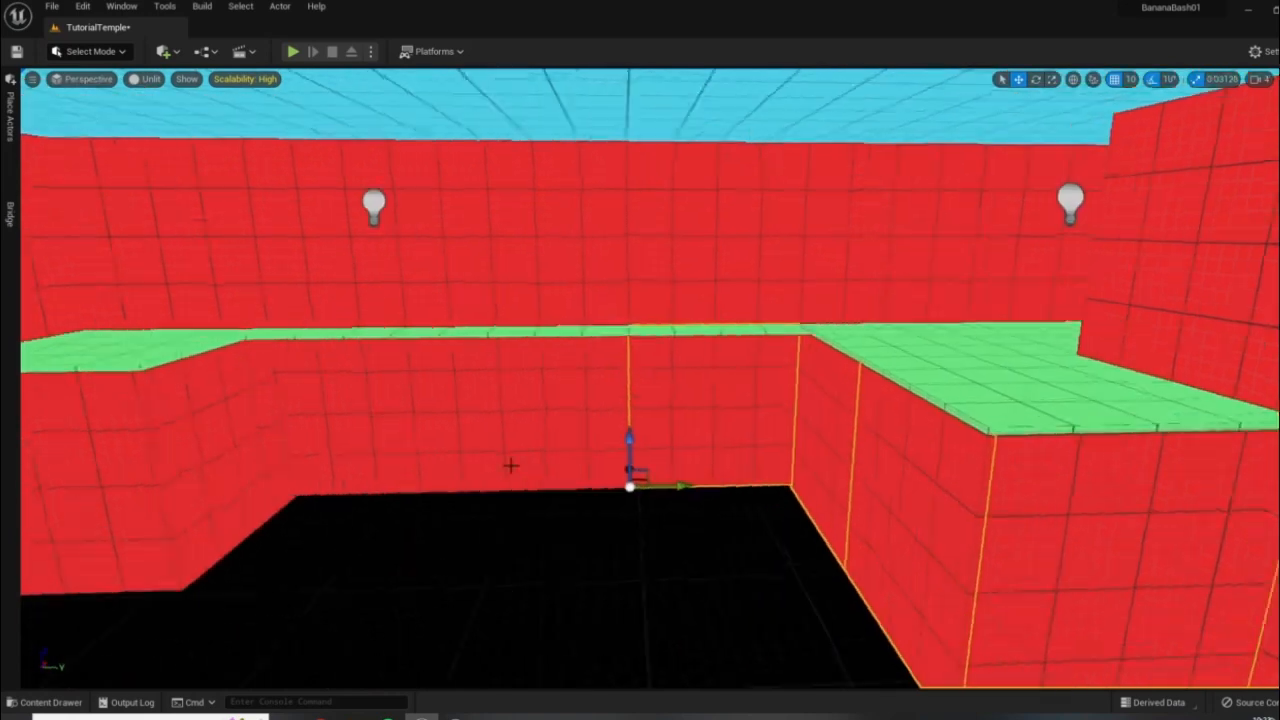
pyautogui.keyDown('ctrl'); pyautogui.click(578, 421); pyautogui.keyUp('ctrl')
pyautogui.keyDown('ctrl'); pyautogui.click(238, 447); pyautogui.keyUp('ctrl')
pyautogui.moveTo(250, 452); pyautogui.dragTo(155, 453, button='right')
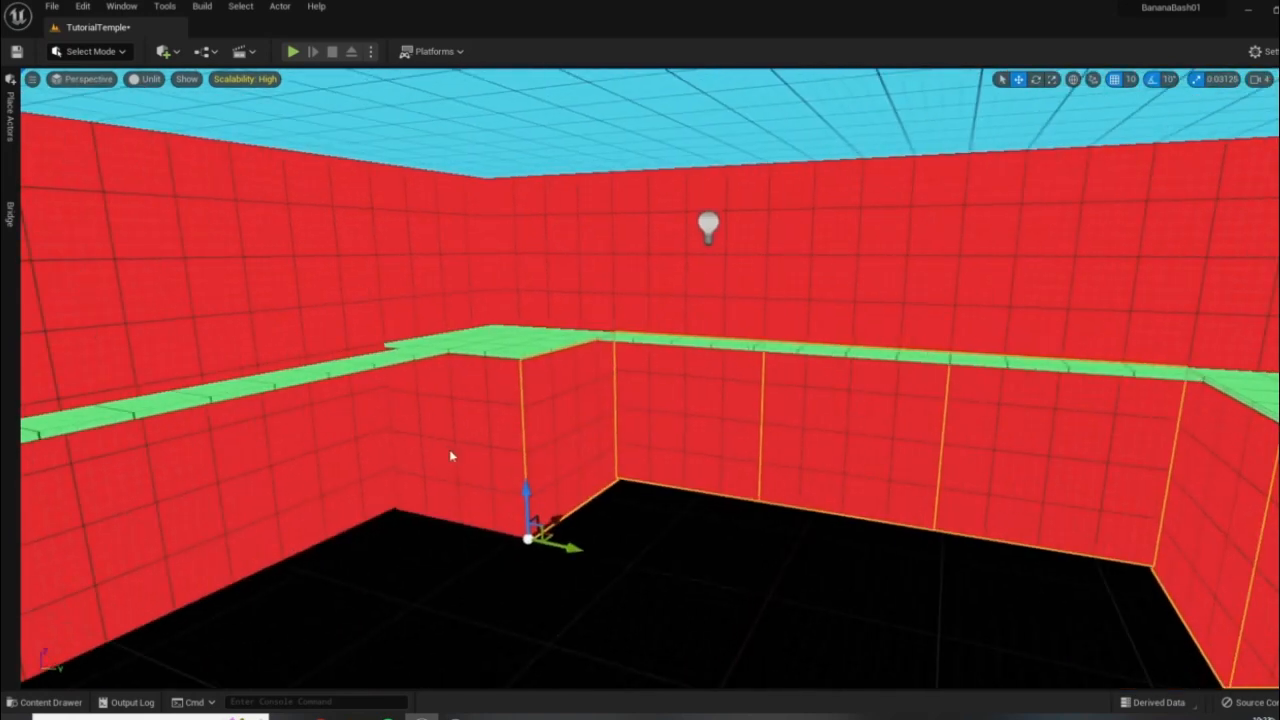
pyautogui.keyDown('ctrl'); pyautogui.click(449, 452); pyautogui.keyUp('ctrl')
pyautogui.moveTo(452, 454); pyautogui.dragTo(350, 456, button='right')
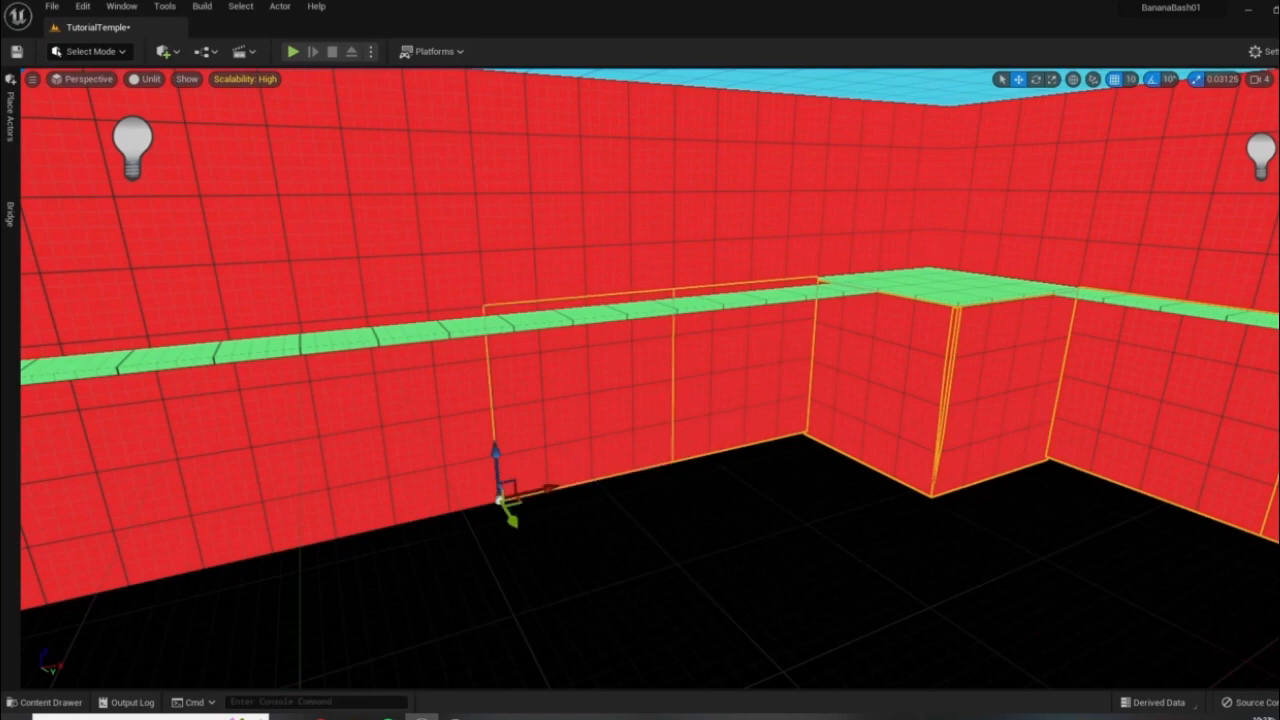
pyautogui.moveTo(771, 389); pyautogui.dragTo(690, 392, button='right')
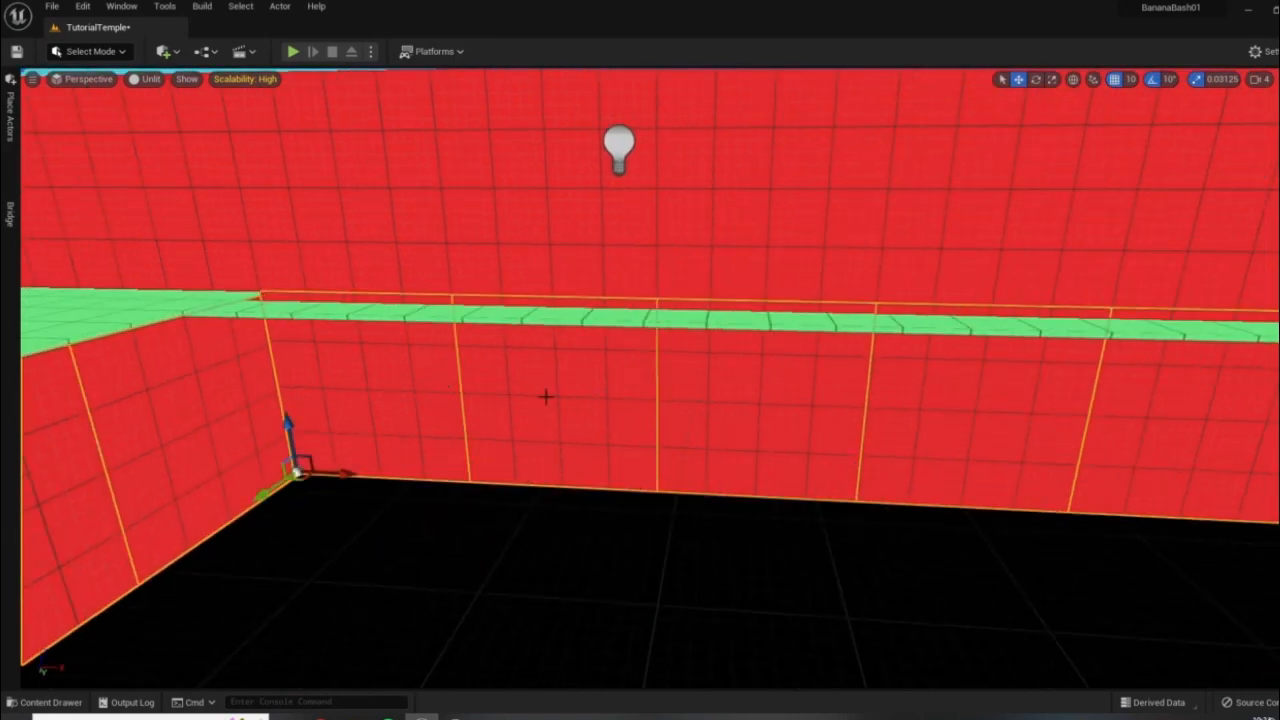
pyautogui.moveTo(603, 419); pyautogui.dragTo(530, 385, button='right')
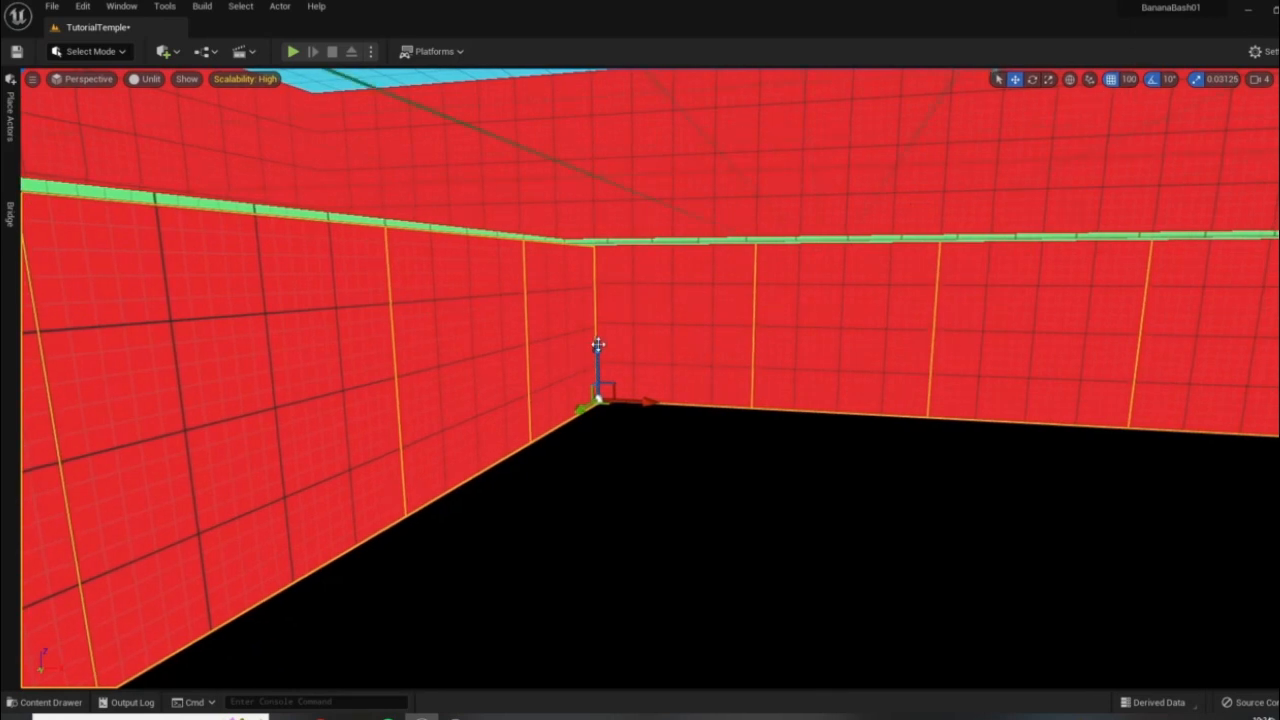
# - Deepen the pit by duplicating the selected walls straight down below the existing ones, with a position snap of 100
pyautogui.moveTo(598, 349); pyautogui.dragTo(607, 478)
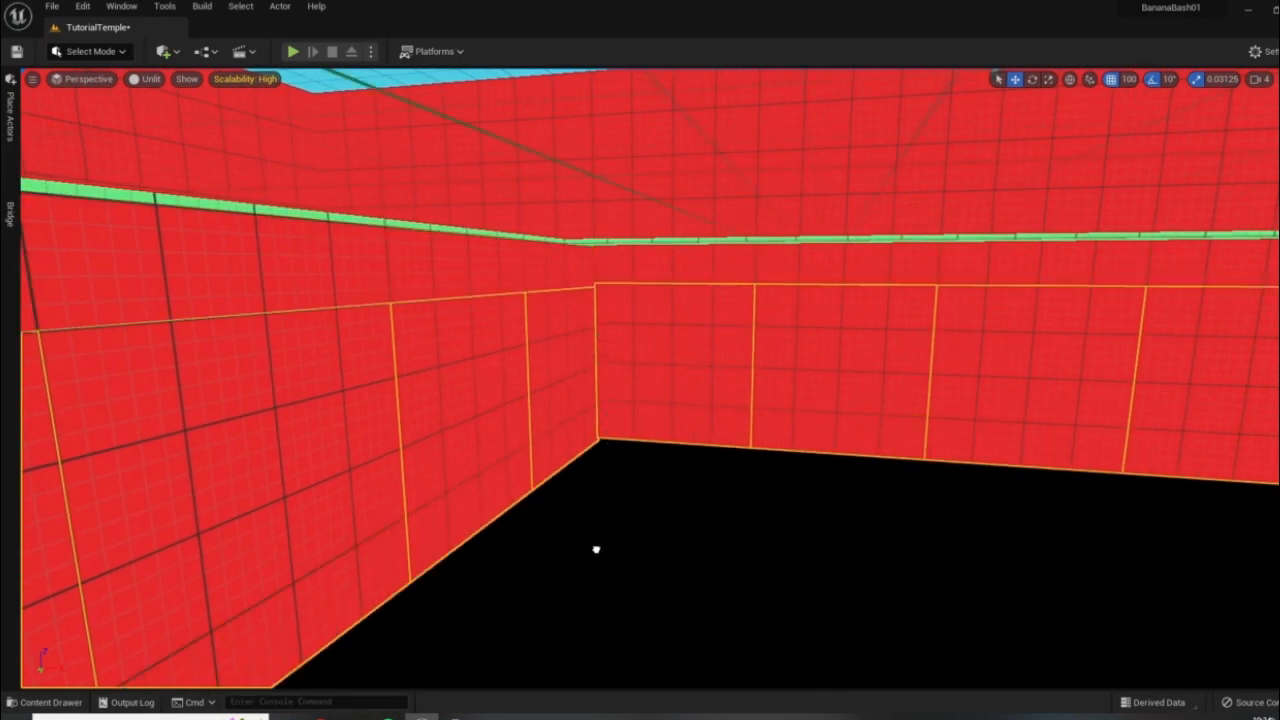
pyautogui.moveTo(596, 549); pyautogui.dragTo(795, 560, button='right')
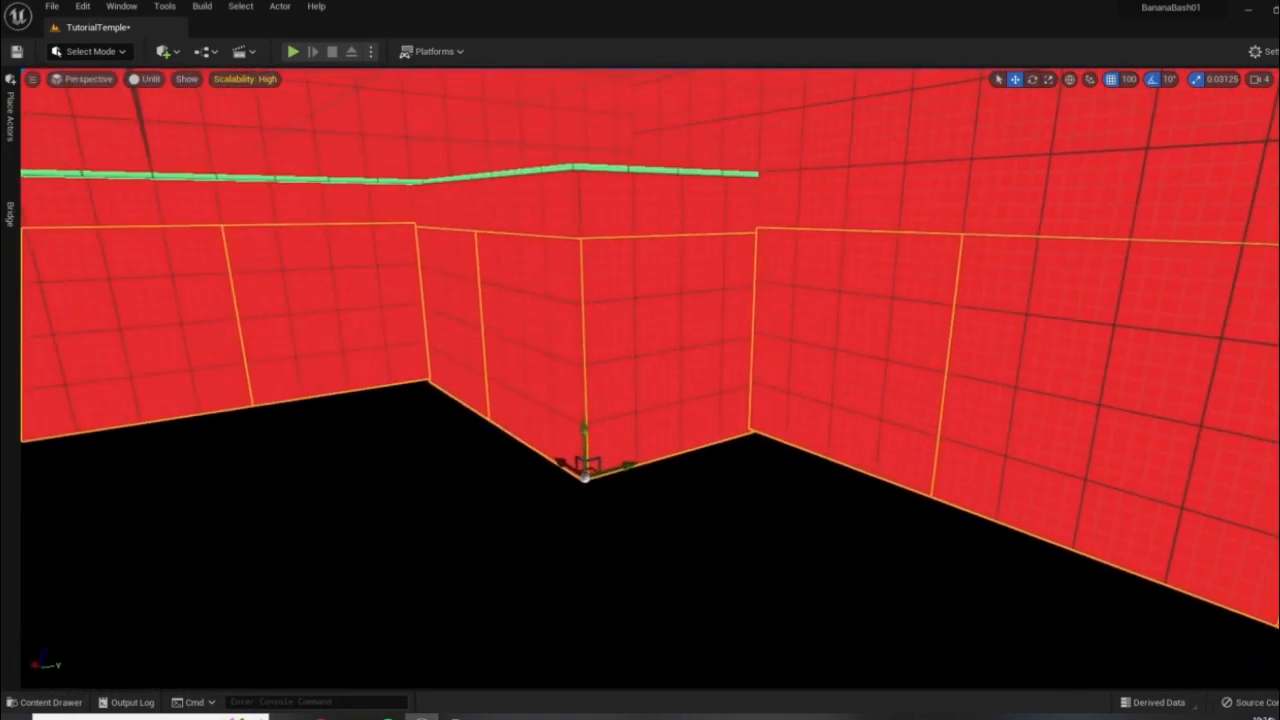
pyautogui.moveTo(586, 478); pyautogui.dragTo(591, 628)
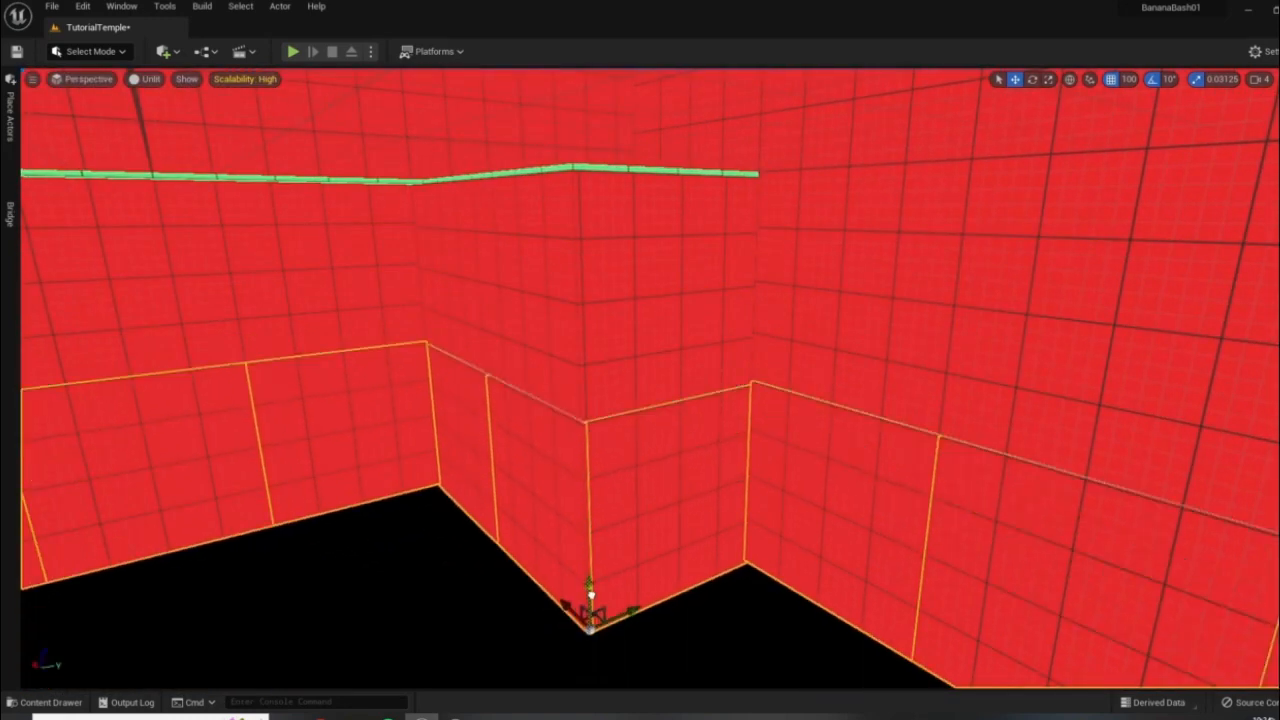
pyautogui.moveTo(660, 522); pyautogui.dragTo(672, 422, button='right')
pyautogui.moveTo(638, 430); pyautogui.dragTo(624, 600)
pyautogui.click(798, 548)
# - Play-test from the green floor beside the pit and walk along its edge to judge the new depth
pyautogui.moveTo(798, 548); pyautogui.dragTo(671, 466, button='right')
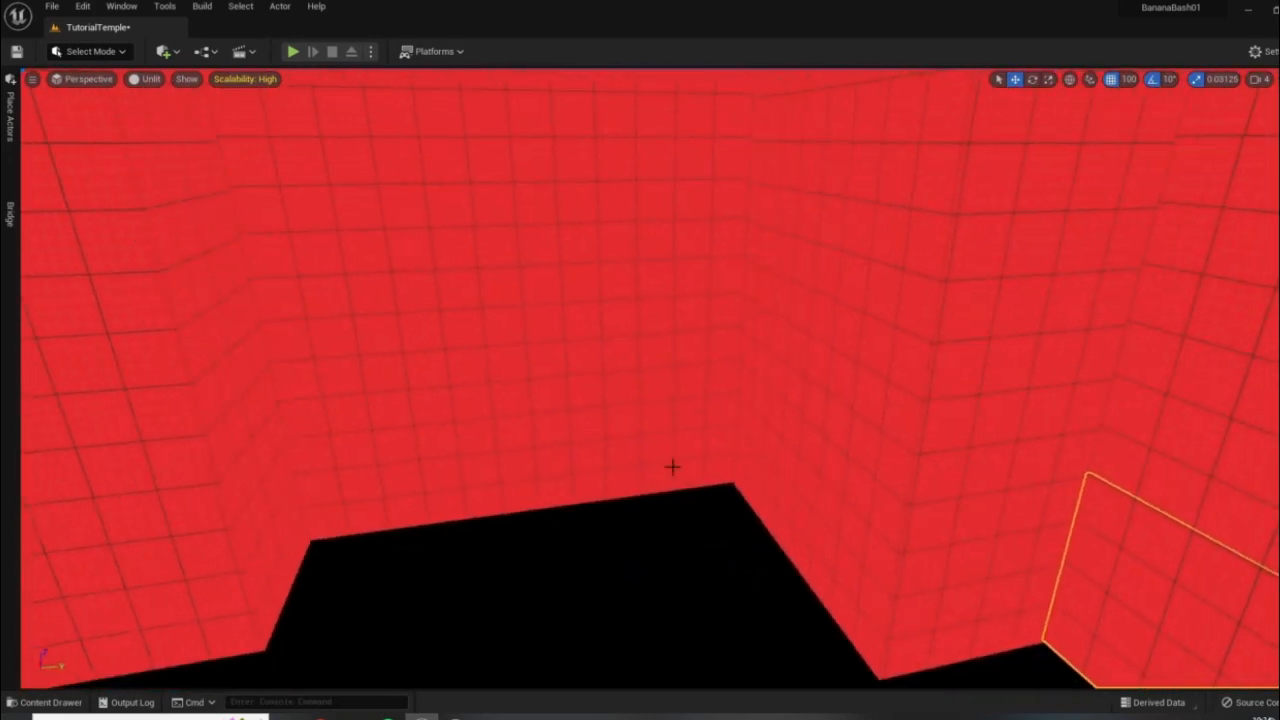
pyautogui.click(290, 58)
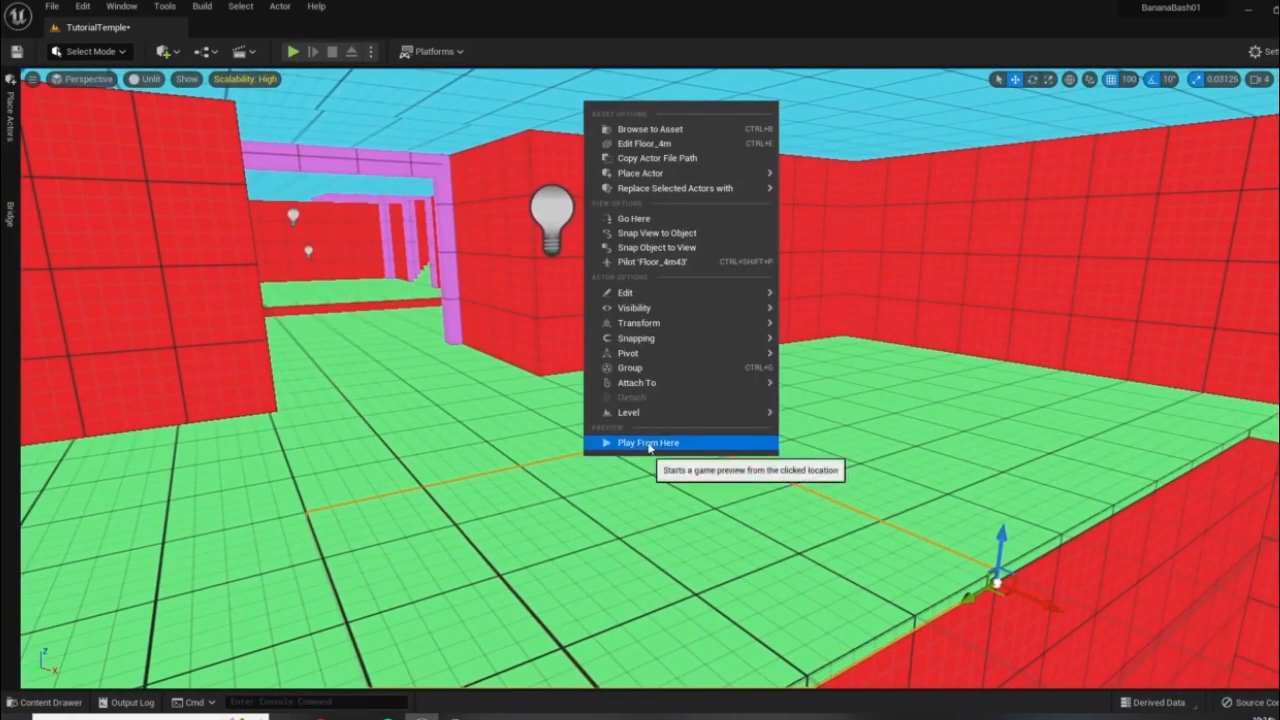
pyautogui.click(649, 443)
pyautogui.press('w')
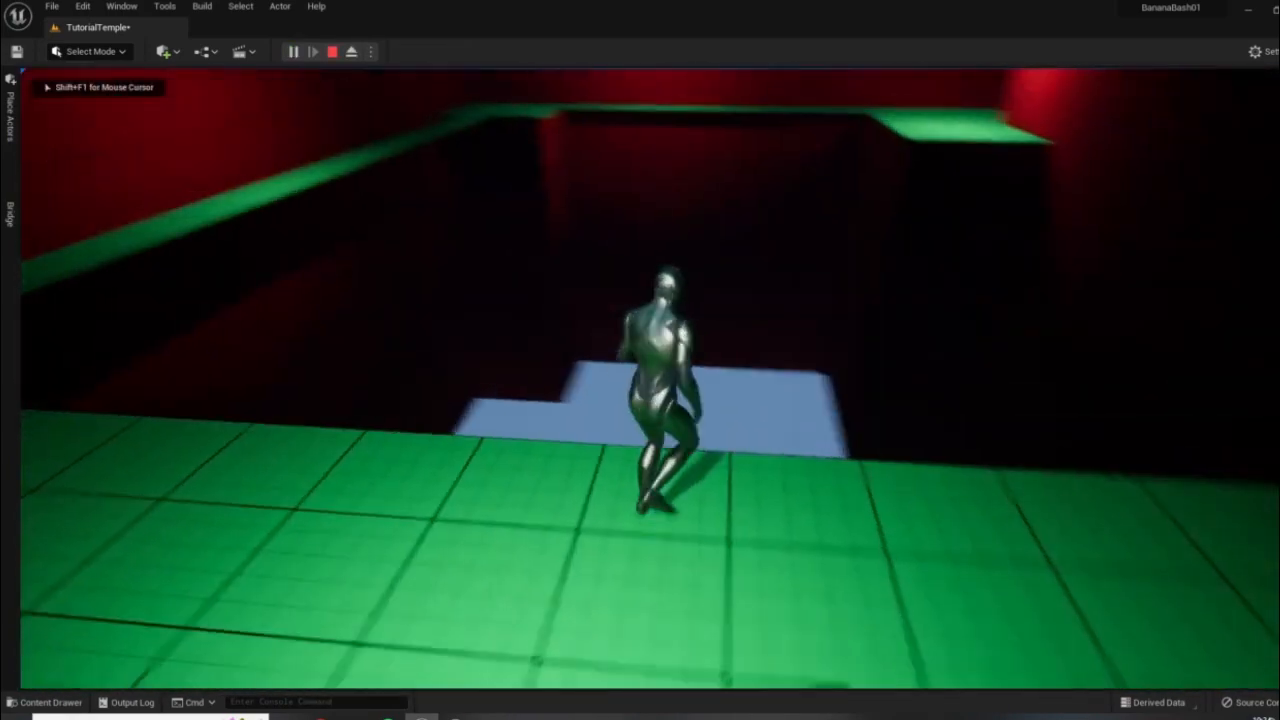
pyautogui.press('s')
pyautogui.press('d')
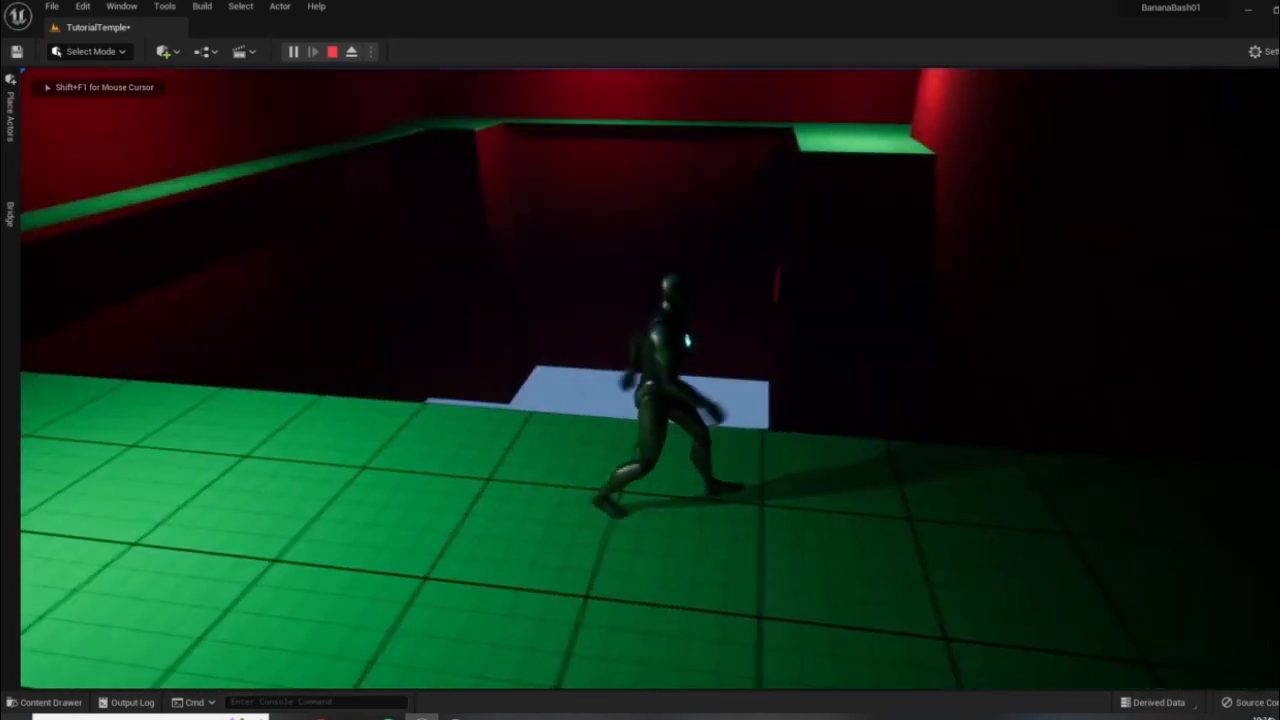
pyautogui.press('s')
pyautogui.press('w')
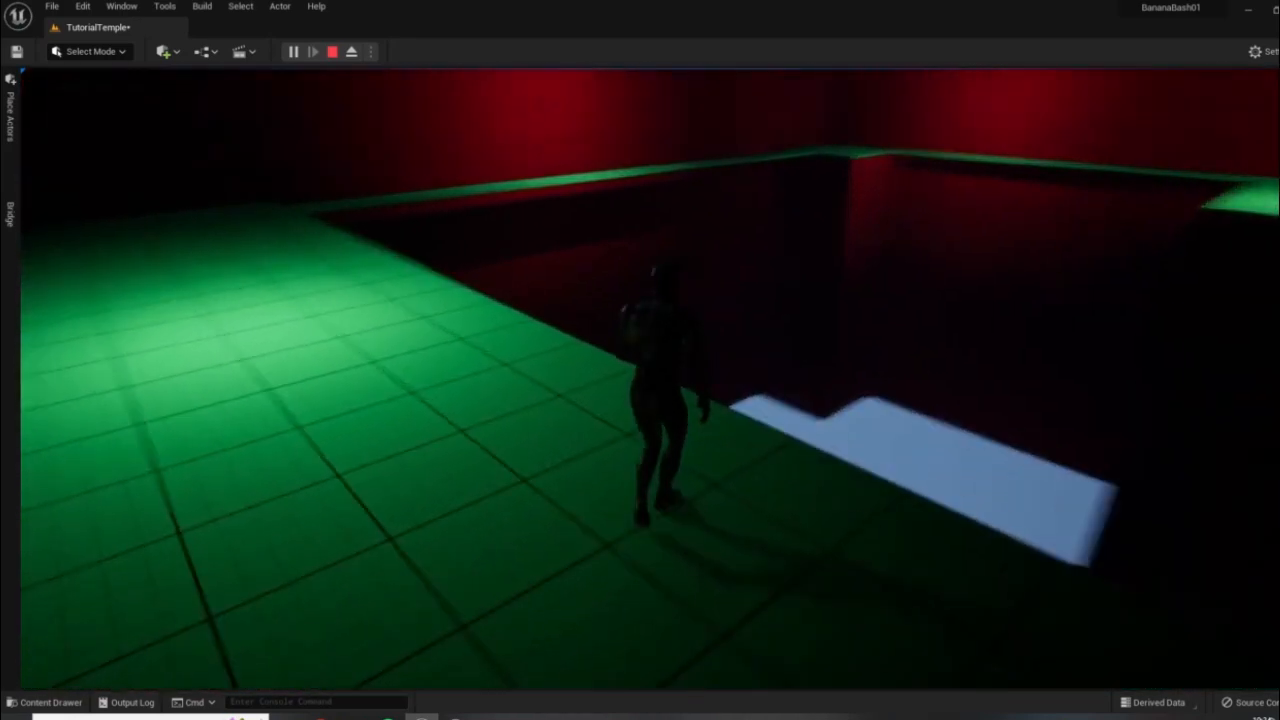
pyautogui.press('Escape')
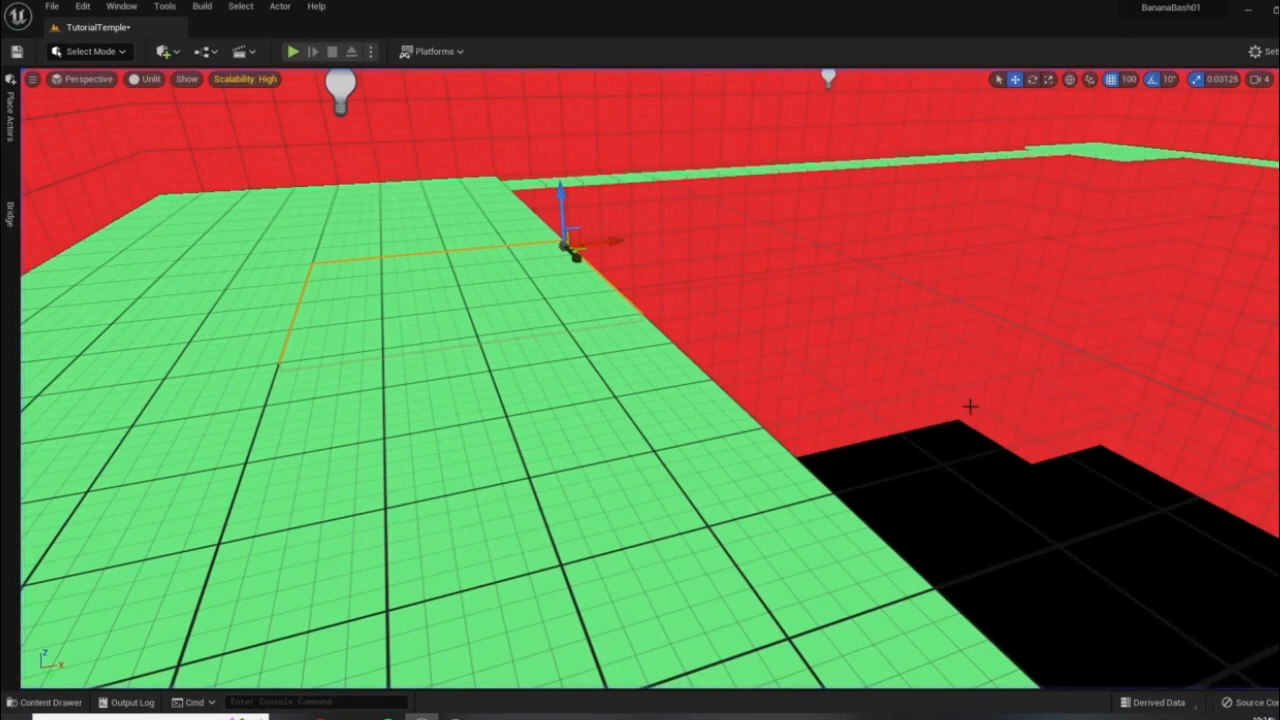
# - Add every wall piece in the bottom row of the pit to one selection, going around its whole perimeter
pyautogui.press('s')
pyautogui.moveTo(1076, 428)
pyautogui.mouseDown(button='right')
pyautogui.moveTo(1120, 426)
pyautogui.moveTo(1100, 428)
pyautogui.mouseUp(button='right')
pyautogui.press('w')
pyautogui.keyDown('shift'); pyautogui.click(839, 418); pyautogui.keyUp('shift')
pyautogui.press('w')
pyautogui.moveTo(840, 419); pyautogui.dragTo(700, 450, button='right')
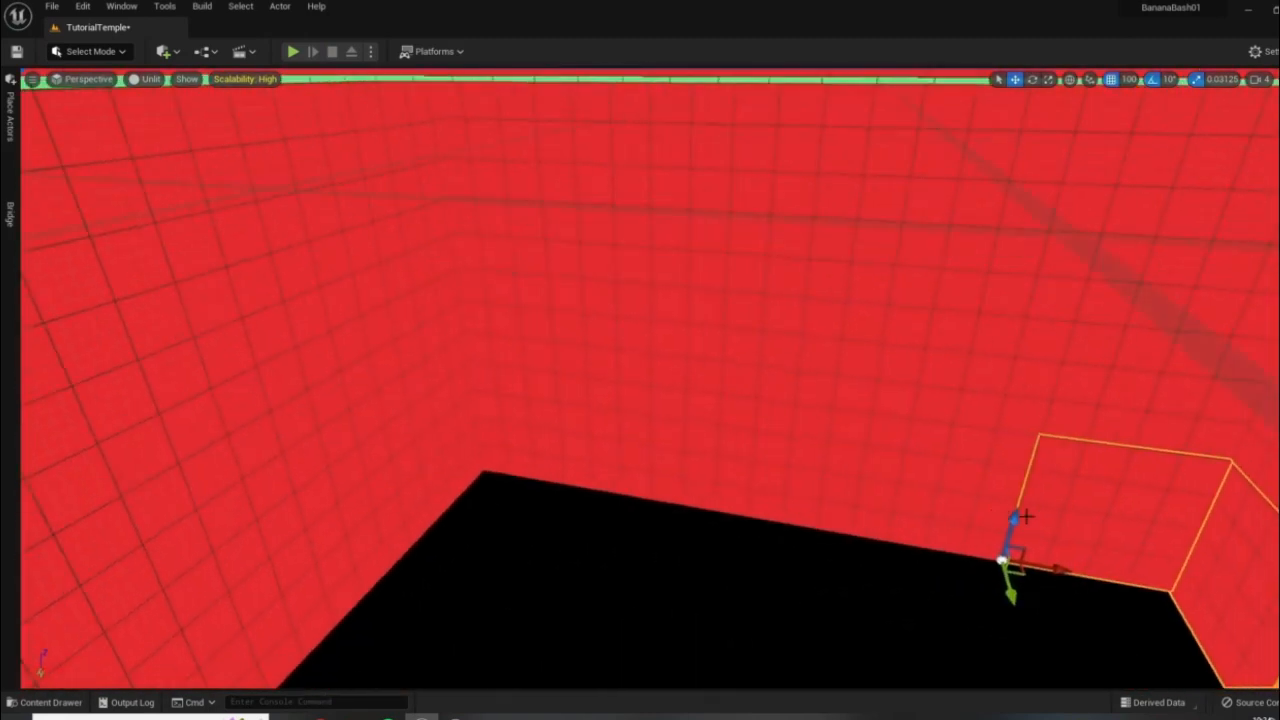
pyautogui.keyDown('shift'); pyautogui.click(953, 458); pyautogui.keyUp('shift')
pyautogui.moveTo(799, 450); pyautogui.dragTo(894, 429, button='right')
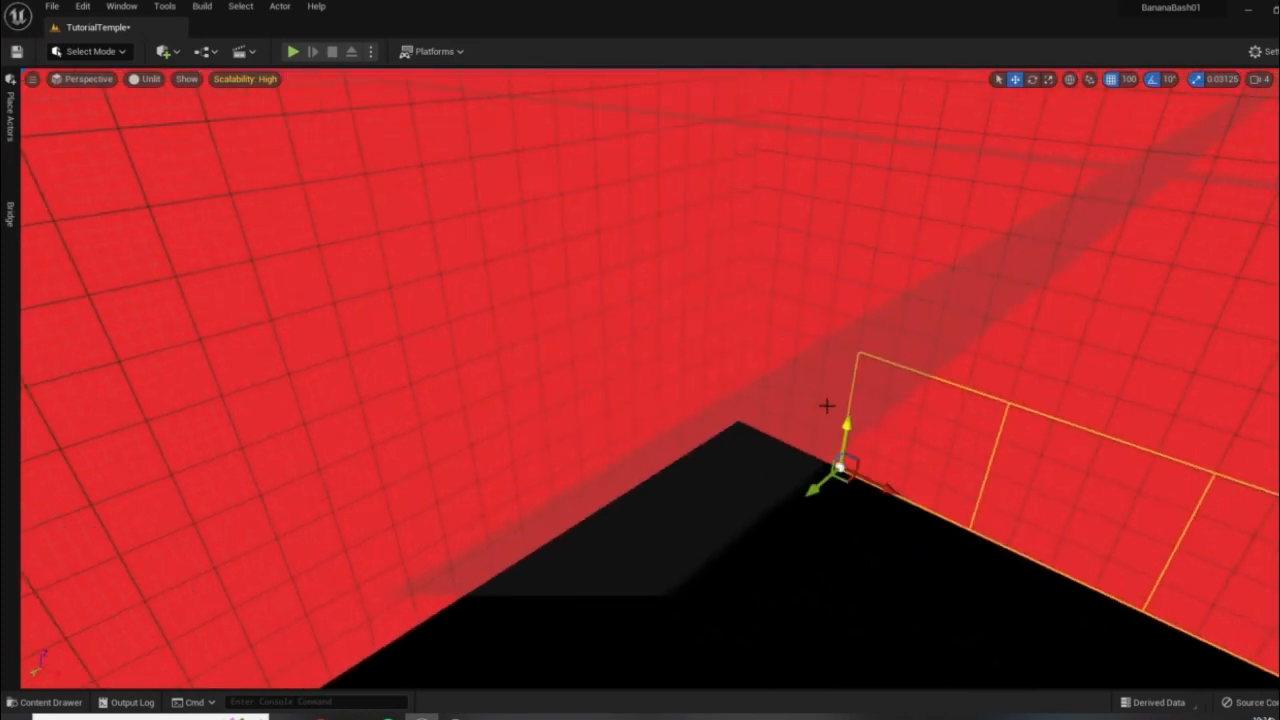
pyautogui.moveTo(970, 467); pyautogui.dragTo(897, 420, button='right')
pyautogui.keyDown('shift'); pyautogui.click(888, 419); pyautogui.keyUp('shift')
pyautogui.keyDown('shift'); pyautogui.click(778, 436); pyautogui.keyUp('shift')
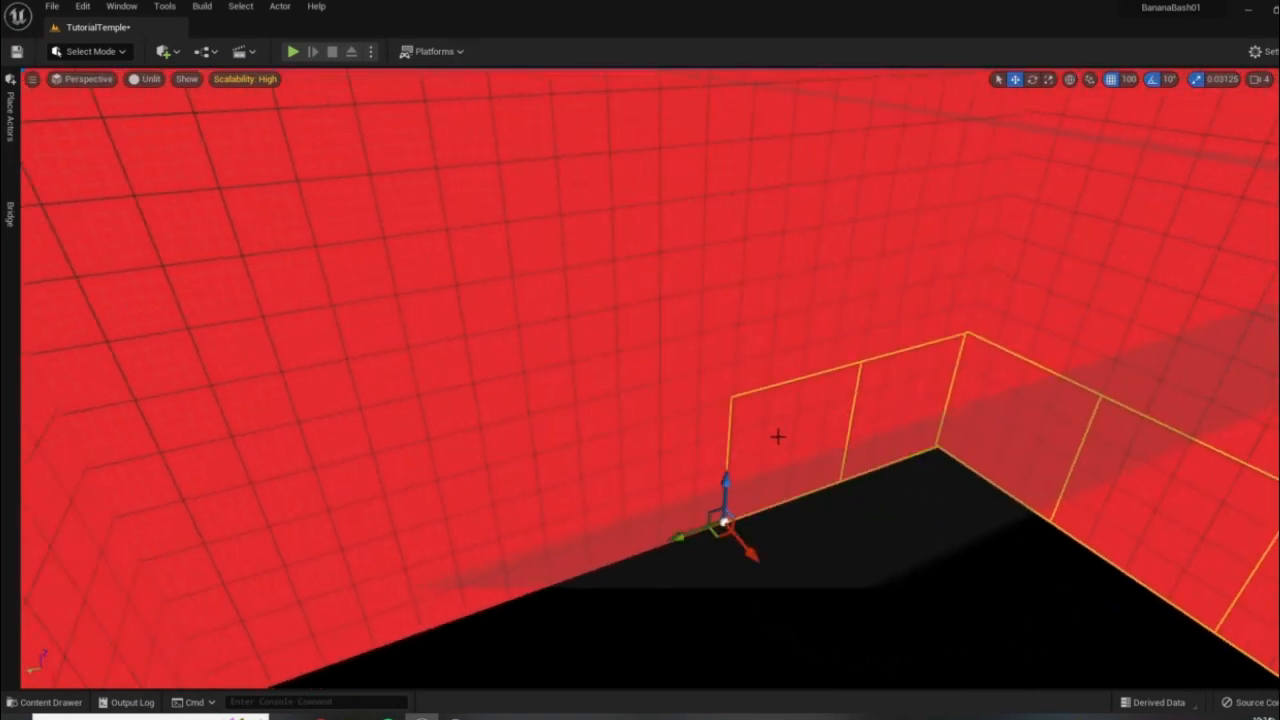
pyautogui.moveTo(789, 471); pyautogui.dragTo(758, 441, button='right')
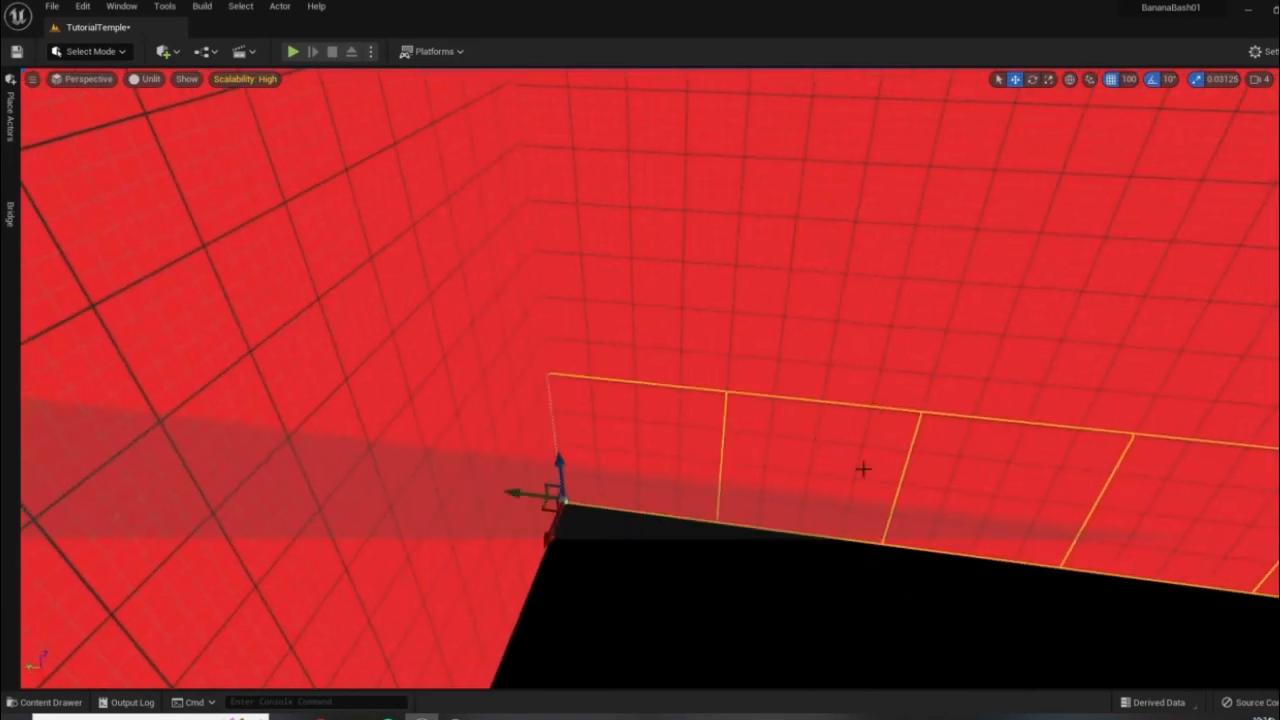
pyautogui.moveTo(863, 468); pyautogui.dragTo(784, 401, button='right')
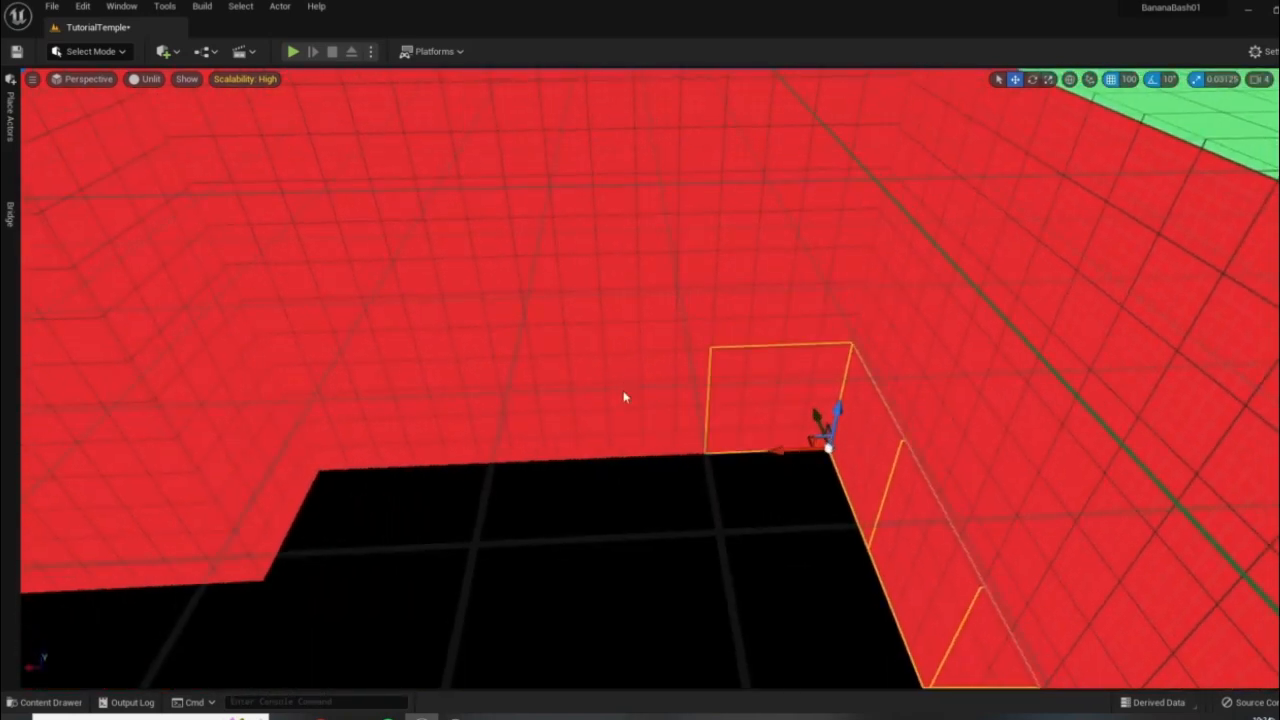
pyautogui.moveTo(520, 436); pyautogui.dragTo(420, 446, button='right')
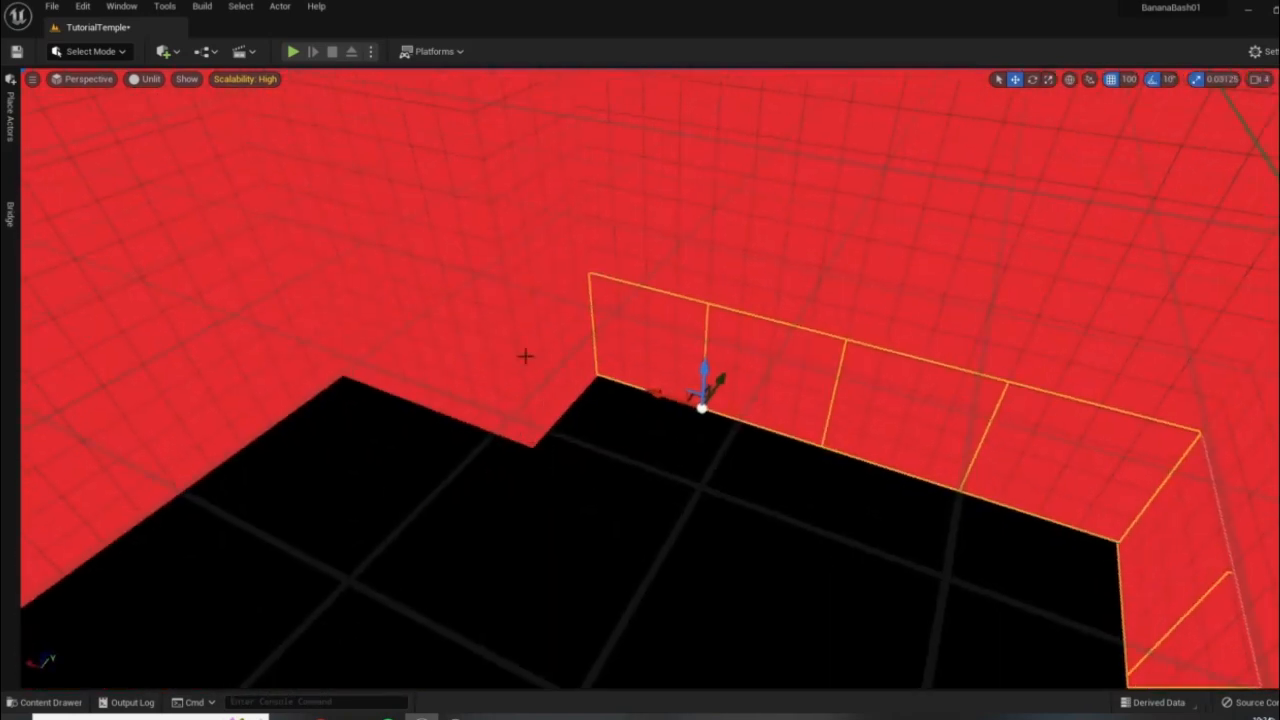
pyautogui.moveTo(506, 385); pyautogui.dragTo(420, 390, button='right')
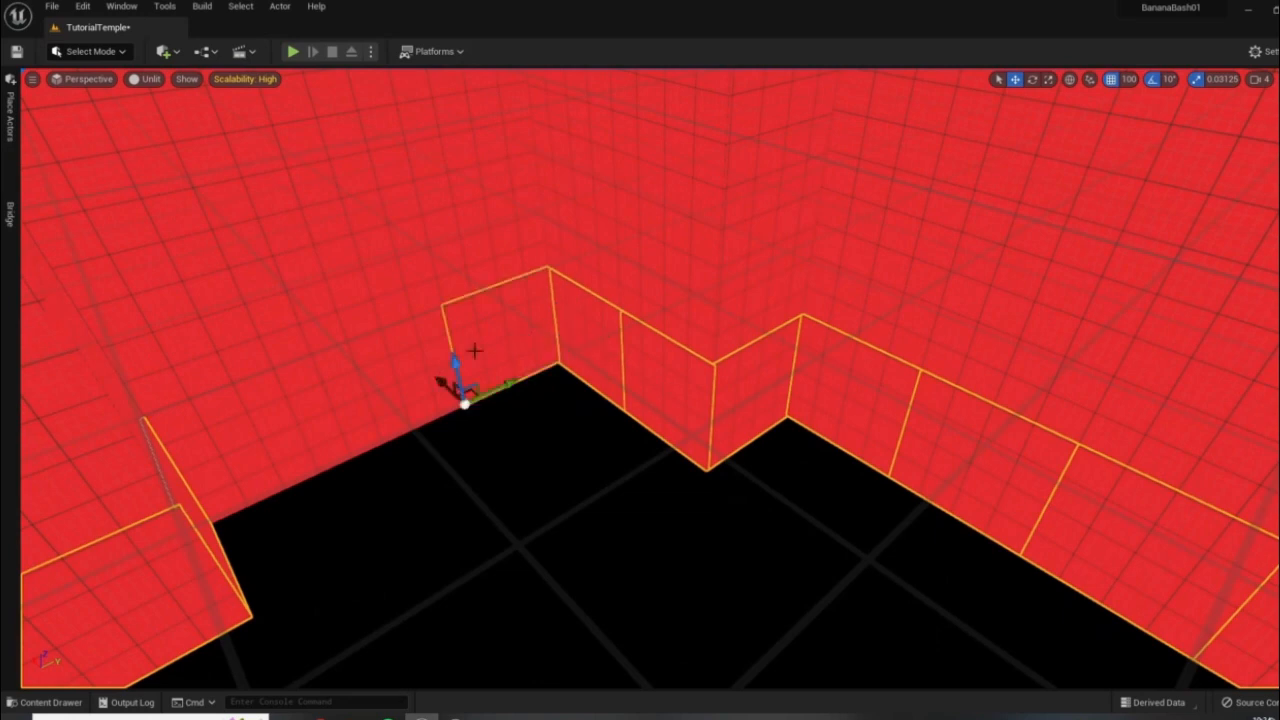
pyautogui.keyDown('ctrl'); pyautogui.click(282, 413); pyautogui.keyUp('ctrl')
pyautogui.moveTo(282, 413); pyautogui.dragTo(112, 414, button='right')
# - Duplicate the selected ring of walls straight down to deepen the pit further, with a position snap of 100
pyautogui.keyDown('alt'); pyautogui.moveTo(772, 325); pyautogui.dragTo(771, 340); pyautogui.keyUp('alt')
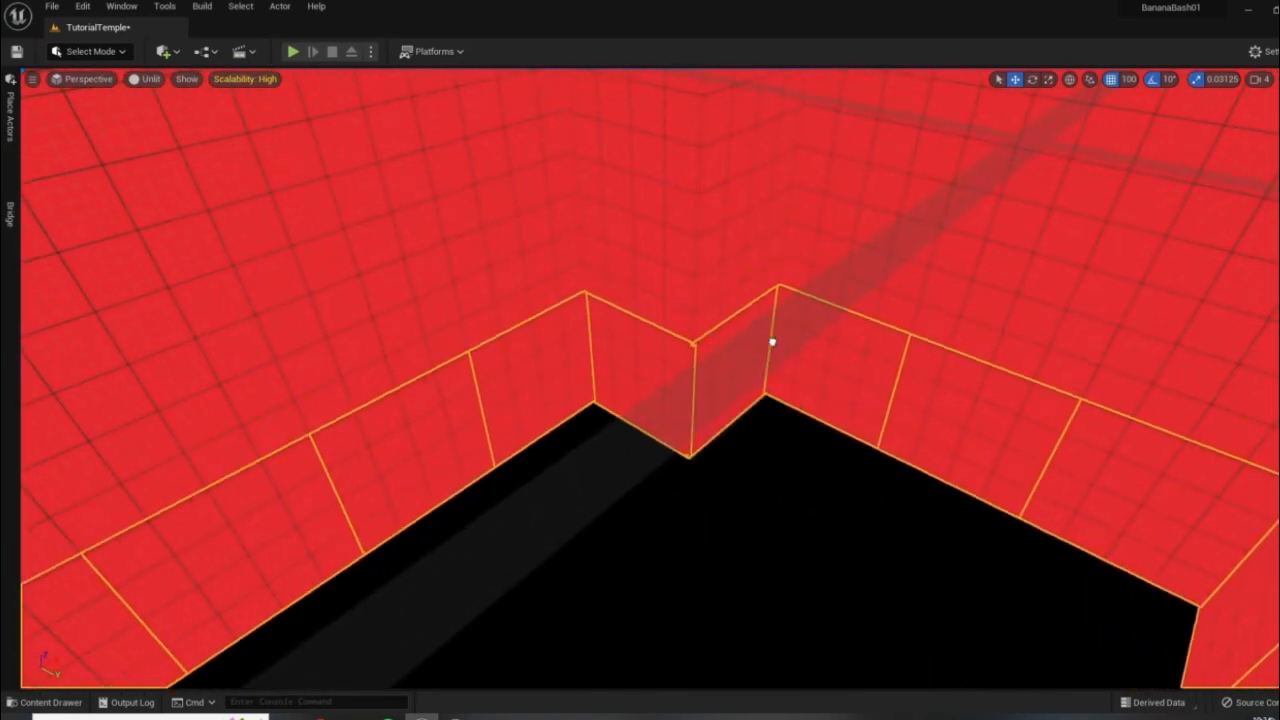
pyautogui.hotkey('ctrl', 'z')
pyautogui.moveTo(763, 414)
pyautogui.mouseDown(button='right')
pyautogui.moveTo(430, 410)
pyautogui.moveTo(590, 385)
pyautogui.moveTo(690, 400)
pyautogui.moveTo(800, 385)
pyautogui.moveTo(770, 430)
pyautogui.mouseUp(button='right')
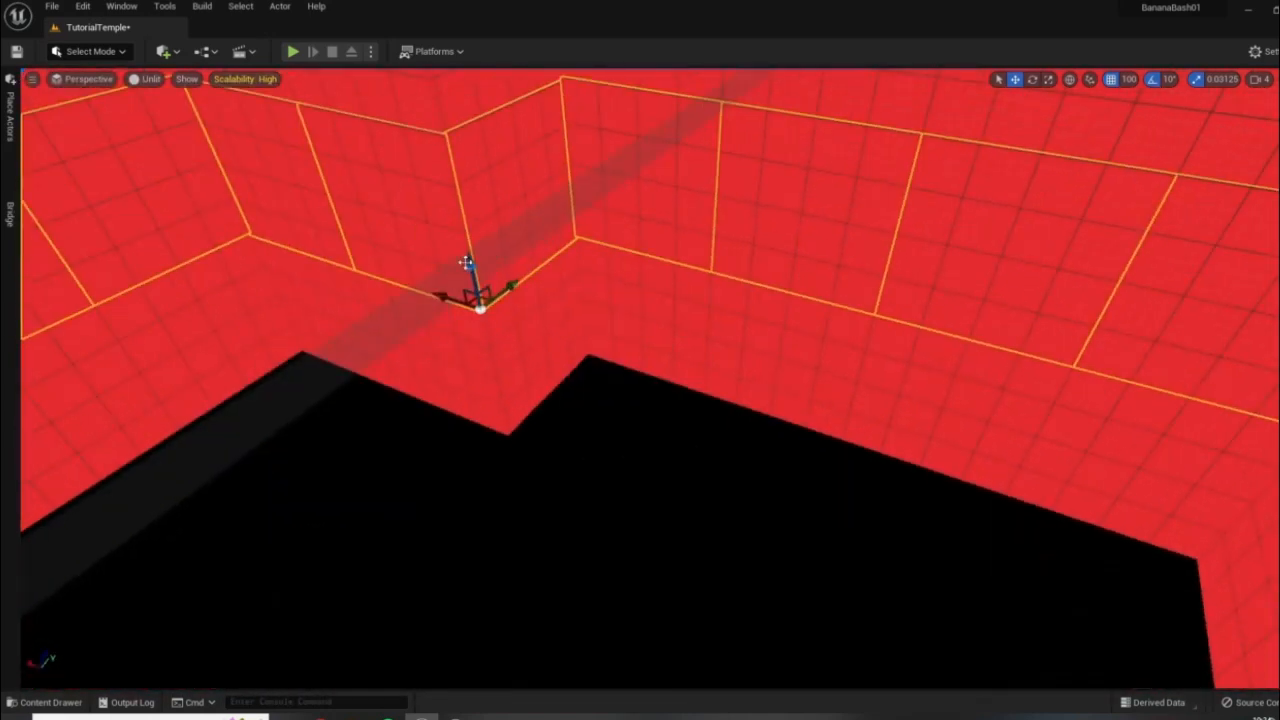
pyautogui.keyDown('alt'); pyautogui.moveTo(489, 346); pyautogui.dragTo(509, 487); pyautogui.keyUp('alt')
pyautogui.moveTo(509, 487); pyautogui.dragTo(200, 525, button='right')
# - Play-test from the green floor beside the pit, walk to its edge to judge the depth, and end the play session
pyautogui.moveTo(640, 400); pyautogui.dragTo(850, 290, button='right')
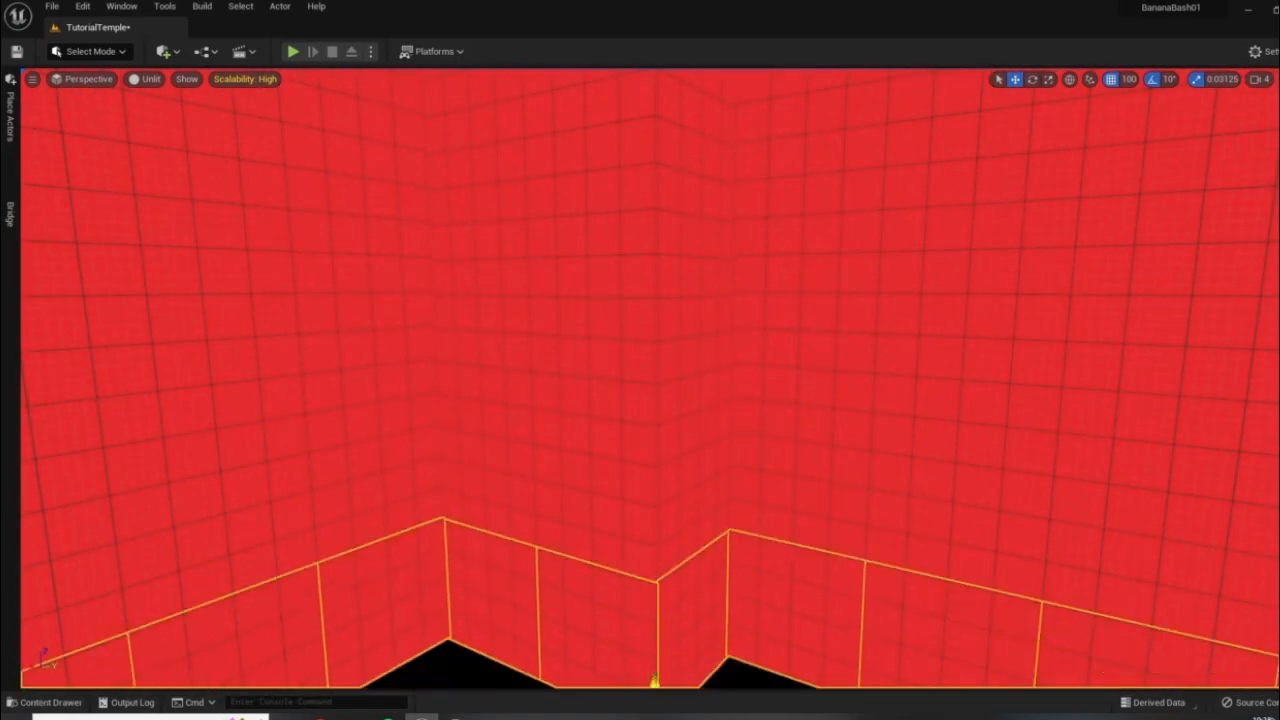
pyautogui.moveTo(411, 479); pyautogui.dragTo(500, 420, button='right')
pyautogui.click(580, 475)
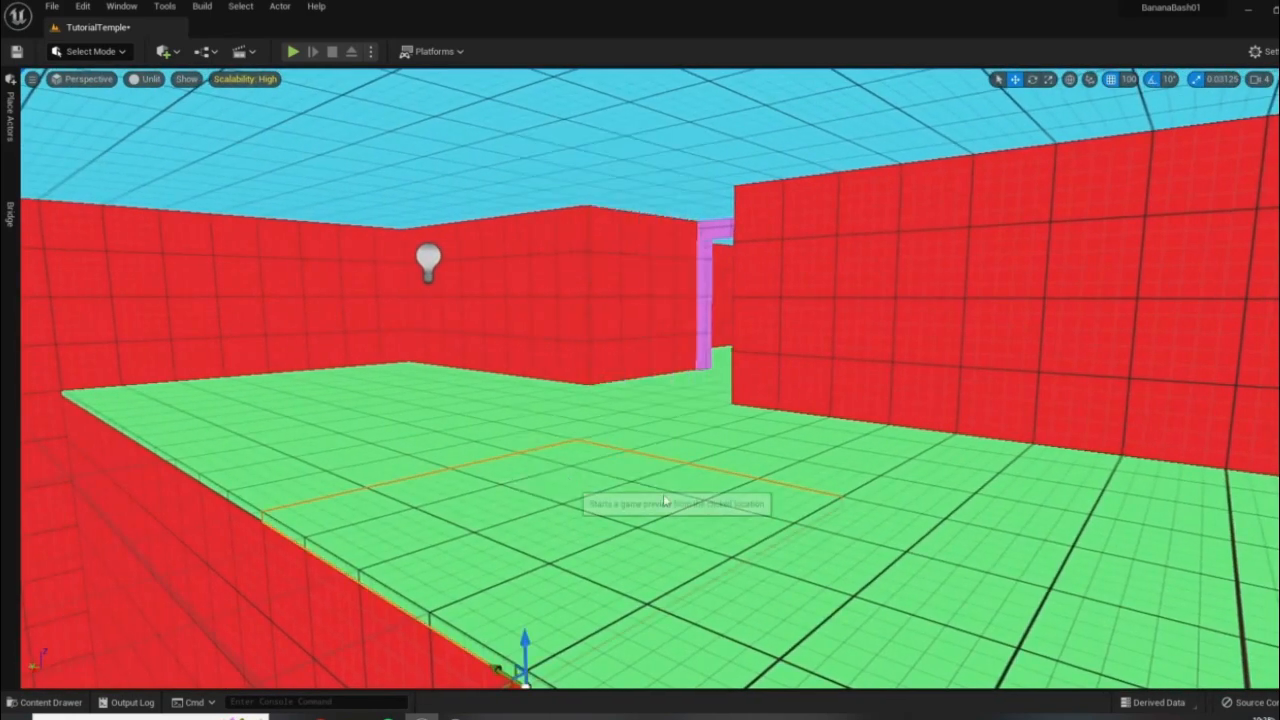
pyautogui.press('w')
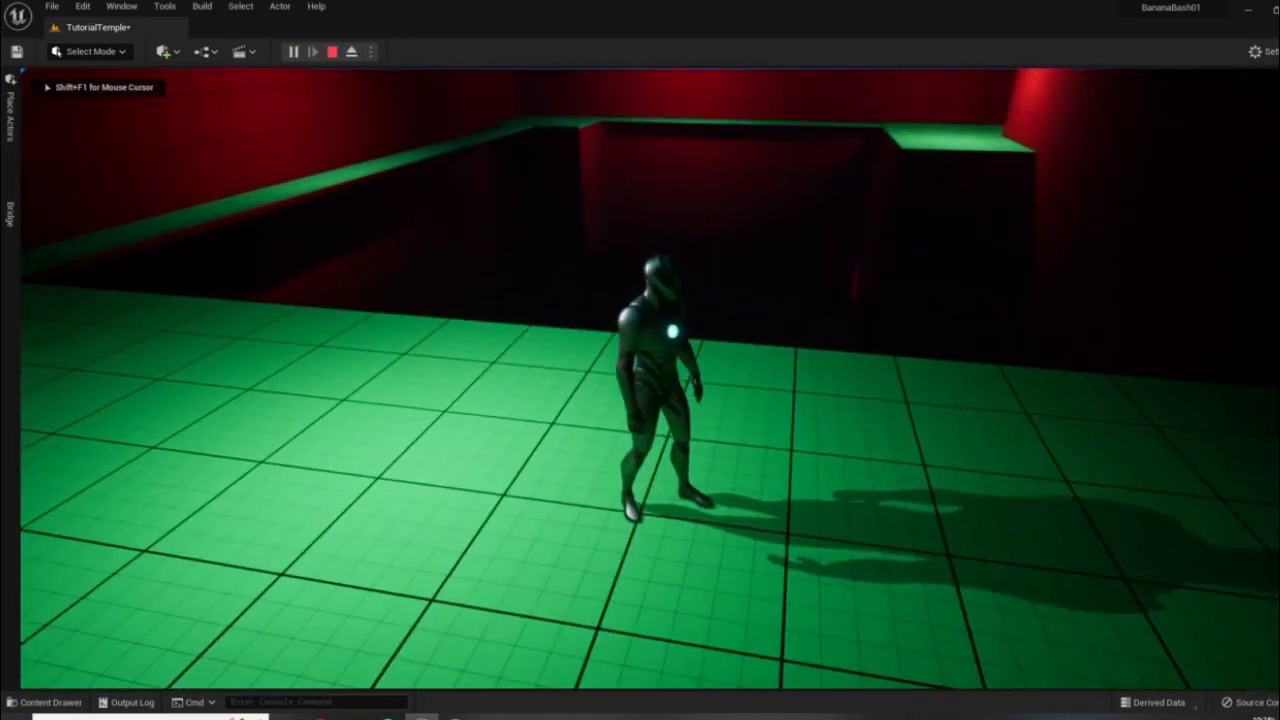
pyautogui.press('w')
pyautogui.press('w')
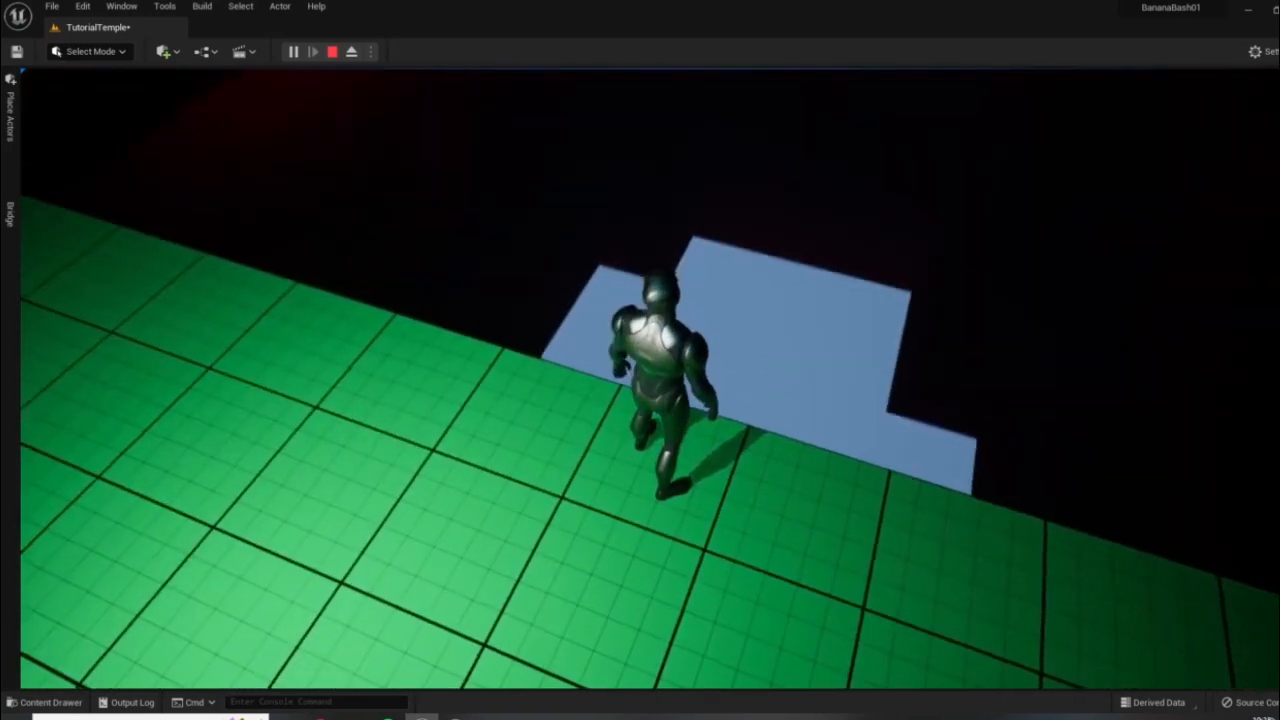
pyautogui.press('s')
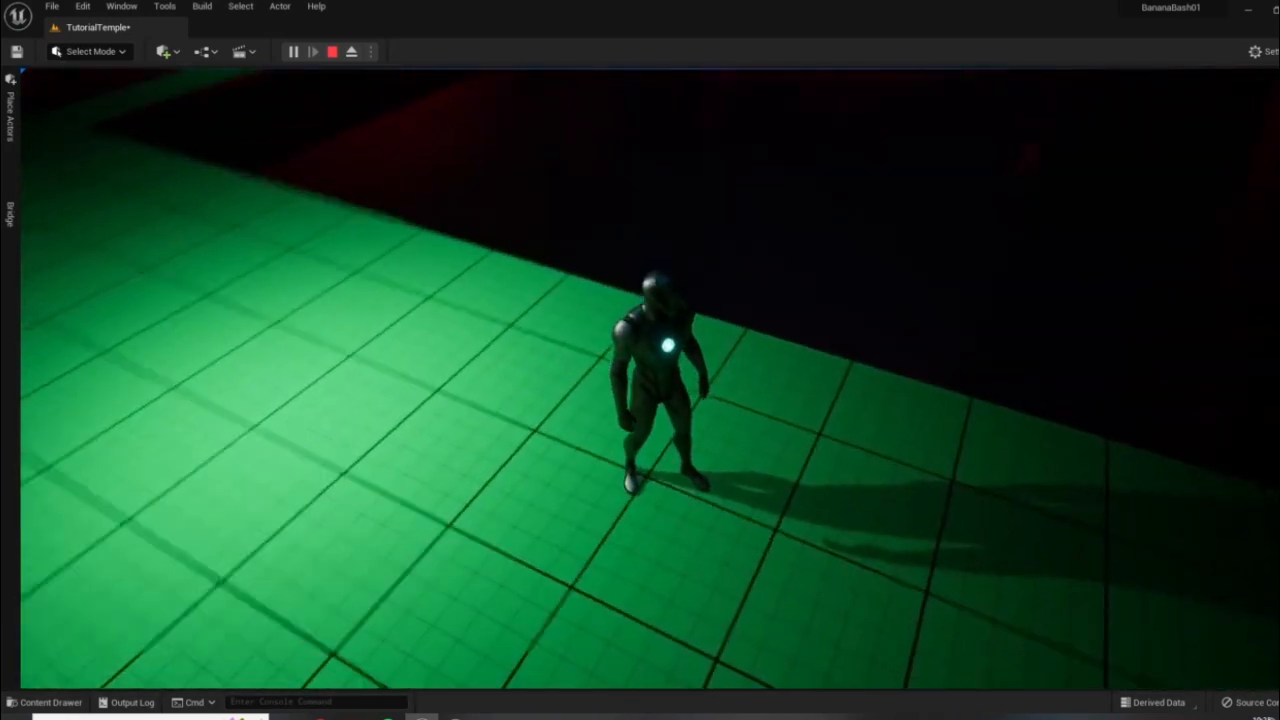
pyautogui.press('Escape')
# - Place a Floor_4m mesh from the Mesh_gen folder inside the pit, near a corner of its walls
pyautogui.moveTo(260, 546); pyautogui.dragTo(140, 535, button='right')
pyautogui.press('w')
pyautogui.press('w')
pyautogui.click(50, 702)
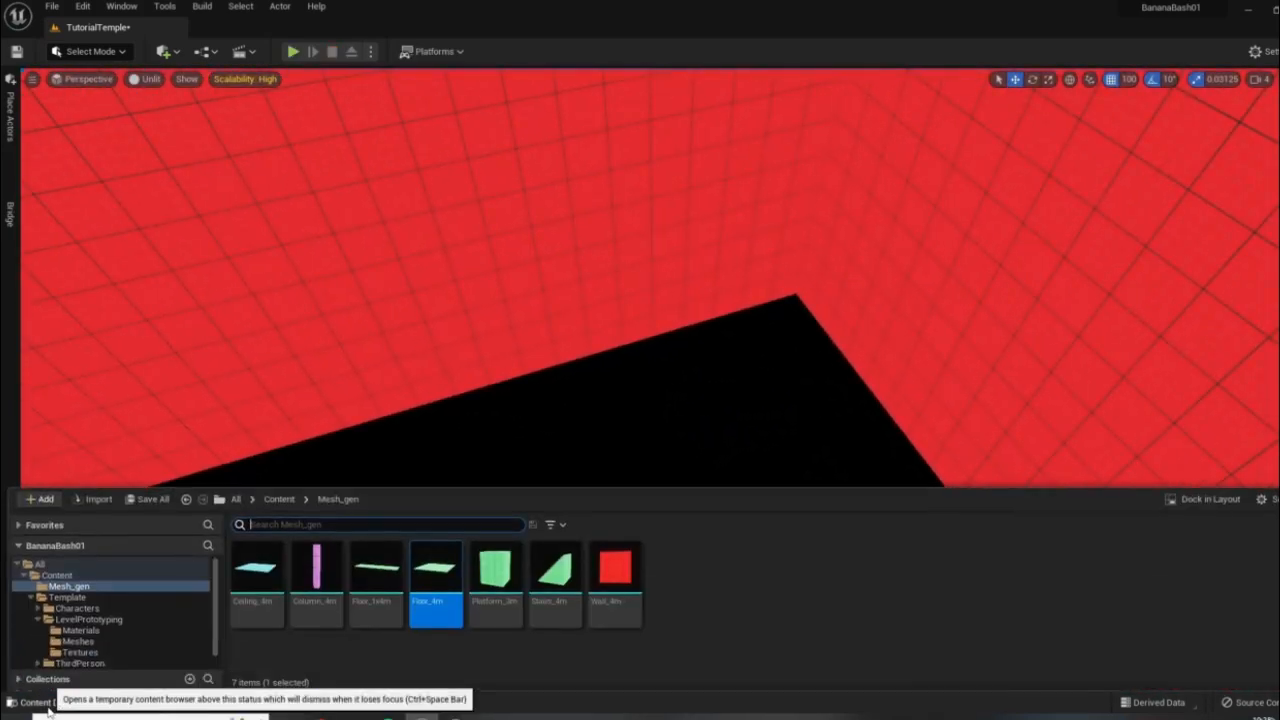
pyautogui.moveTo(409, 578); pyautogui.dragTo(819, 301)
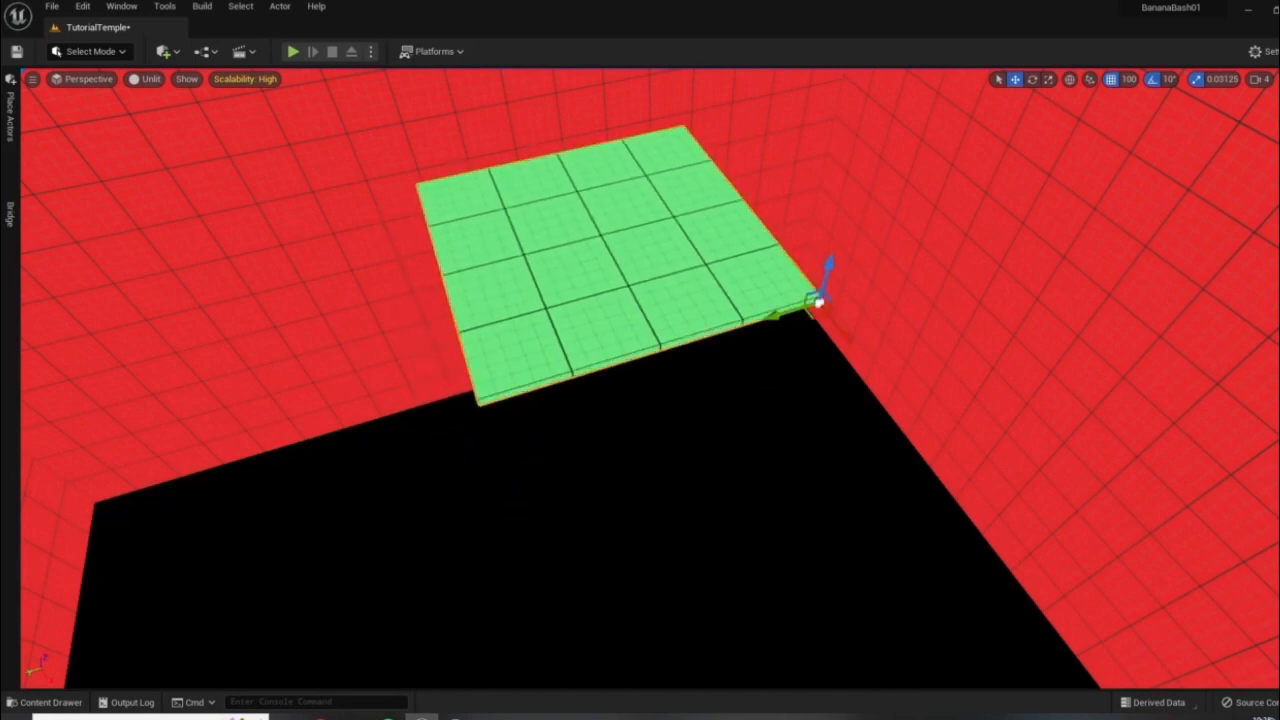
# - Move the new floor tile into the pit's corner and lower it to the bottom edge of the walls
pyautogui.moveTo(960, 462); pyautogui.dragTo(740, 460, button='right')
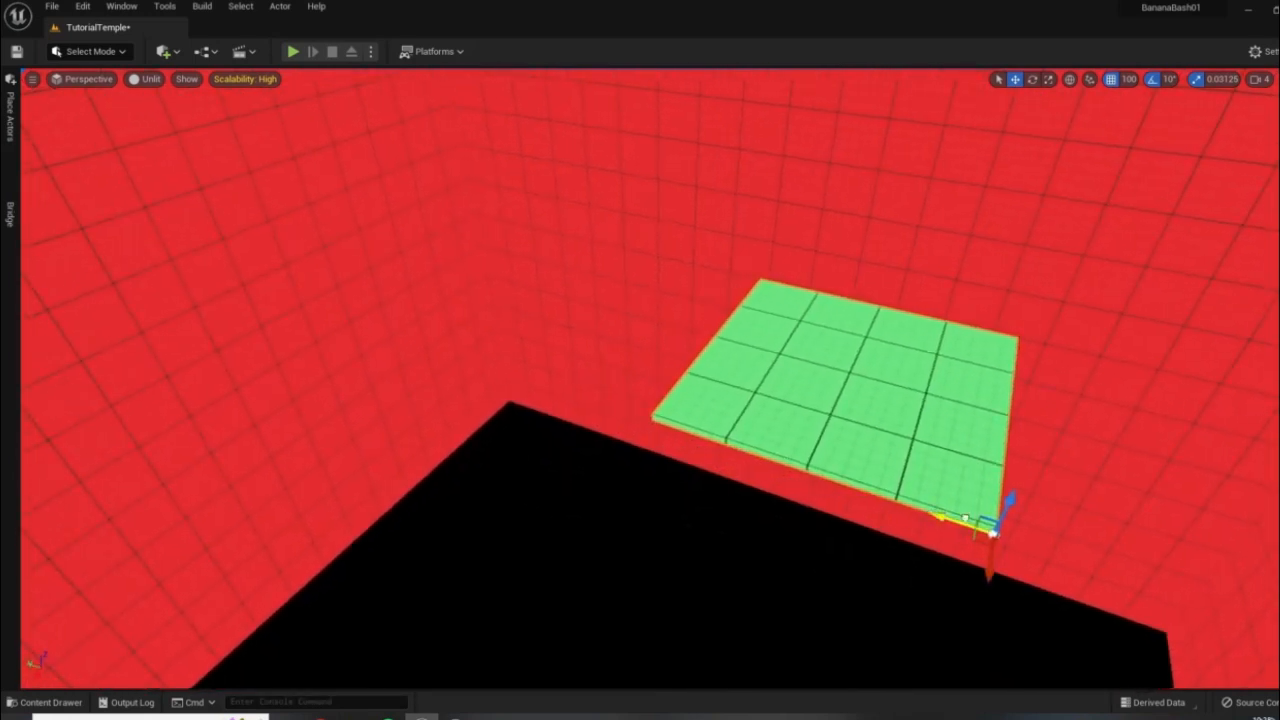
pyautogui.moveTo(965, 518); pyautogui.dragTo(1272, 628)
pyautogui.moveTo(671, 399); pyautogui.dragTo(900, 402, button='right')
pyautogui.moveTo(629, 281); pyautogui.dragTo(743, 170)
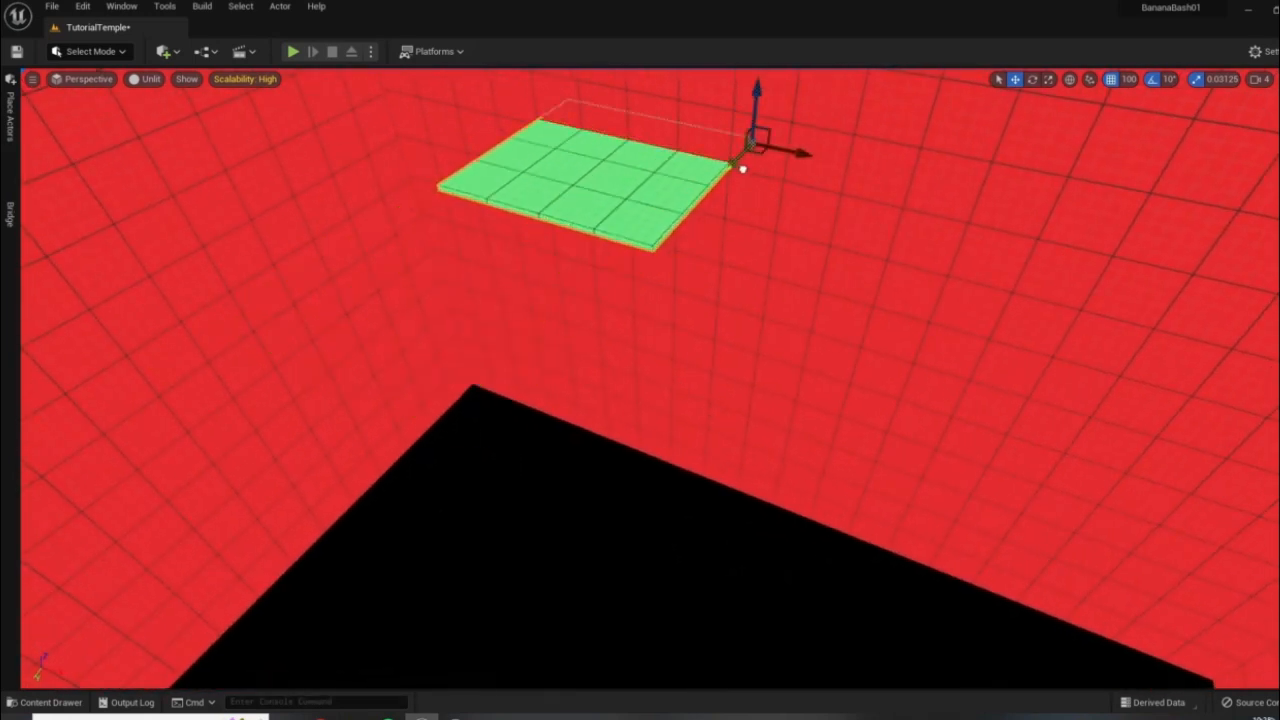
pyautogui.moveTo(743, 112); pyautogui.dragTo(715, 322)
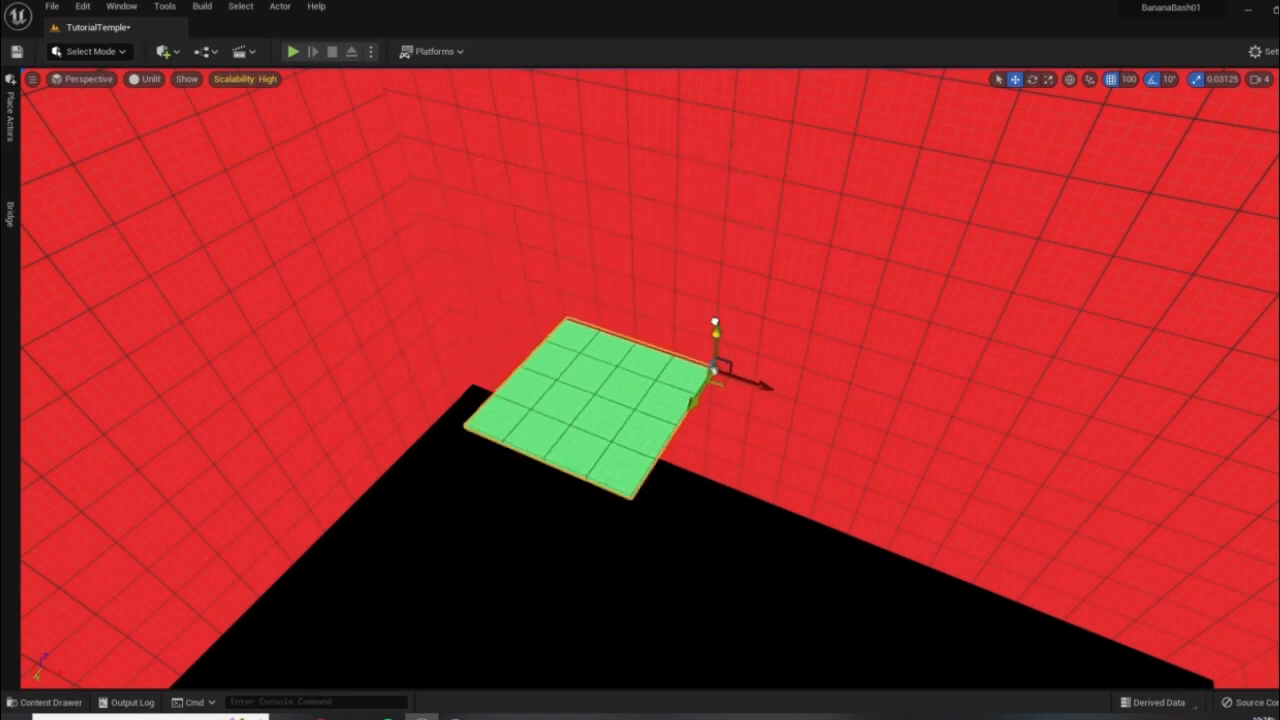
pyautogui.moveTo(717, 452)
pyautogui.mouseDown()
pyautogui.moveTo(708, 482)
pyautogui.moveTo(707, 445)
pyautogui.mouseUp()
# - Search the materials for "black" and assign MI_PrototypeGrid_Black to the pit floor tile
pyautogui.moveTo(707, 445); pyautogui.dragTo(773, 408, button='right')
pyautogui.press('w')
pyautogui.press('d')
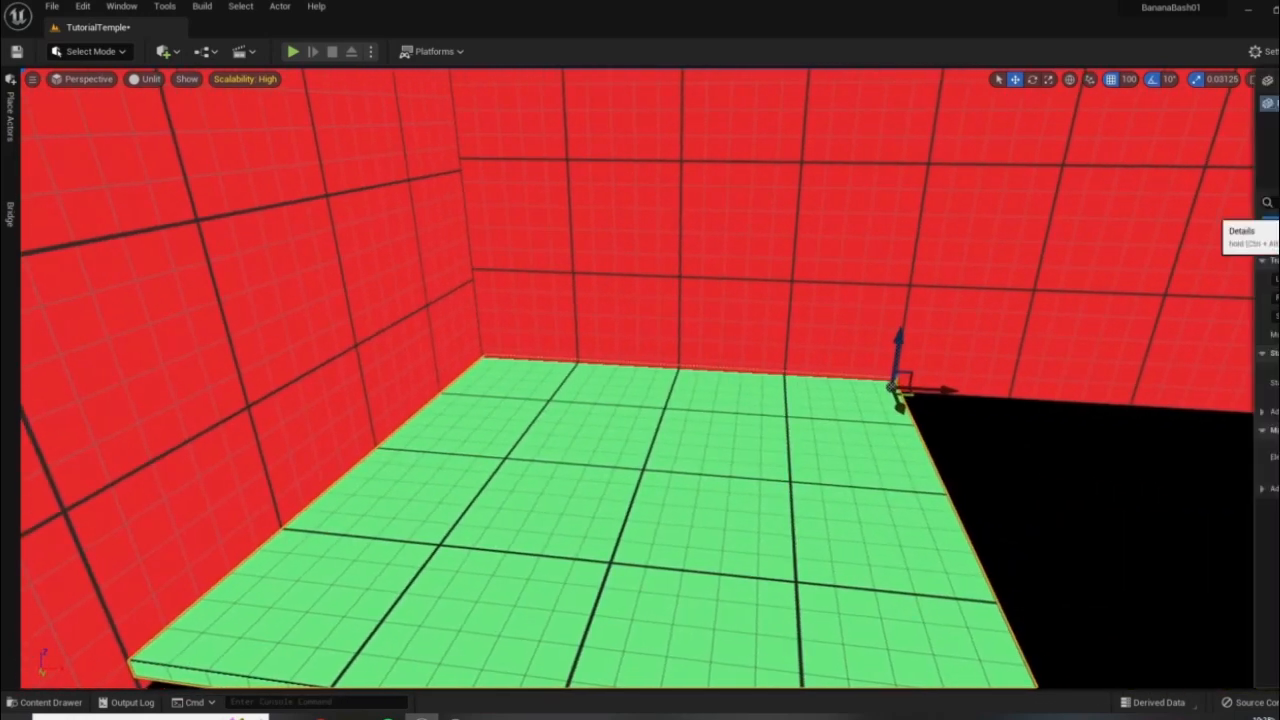
pyautogui.click(1228, 453)
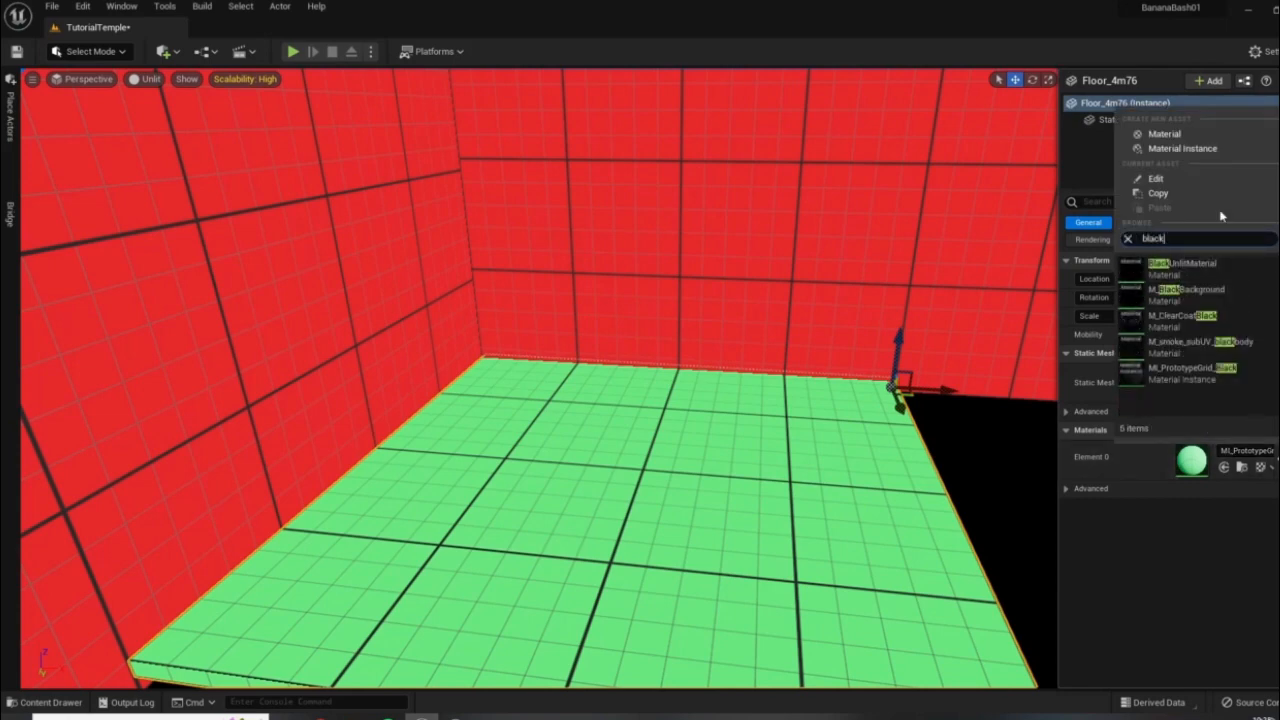
pyautogui.click(1180, 381)
# - Move the black floor tile Floor_4m76 into the Room3 folder
pyautogui.press('s')
pyautogui.moveTo(674, 443); pyautogui.dragTo(1128, 316, button='right')
pyautogui.click(1278, 112)
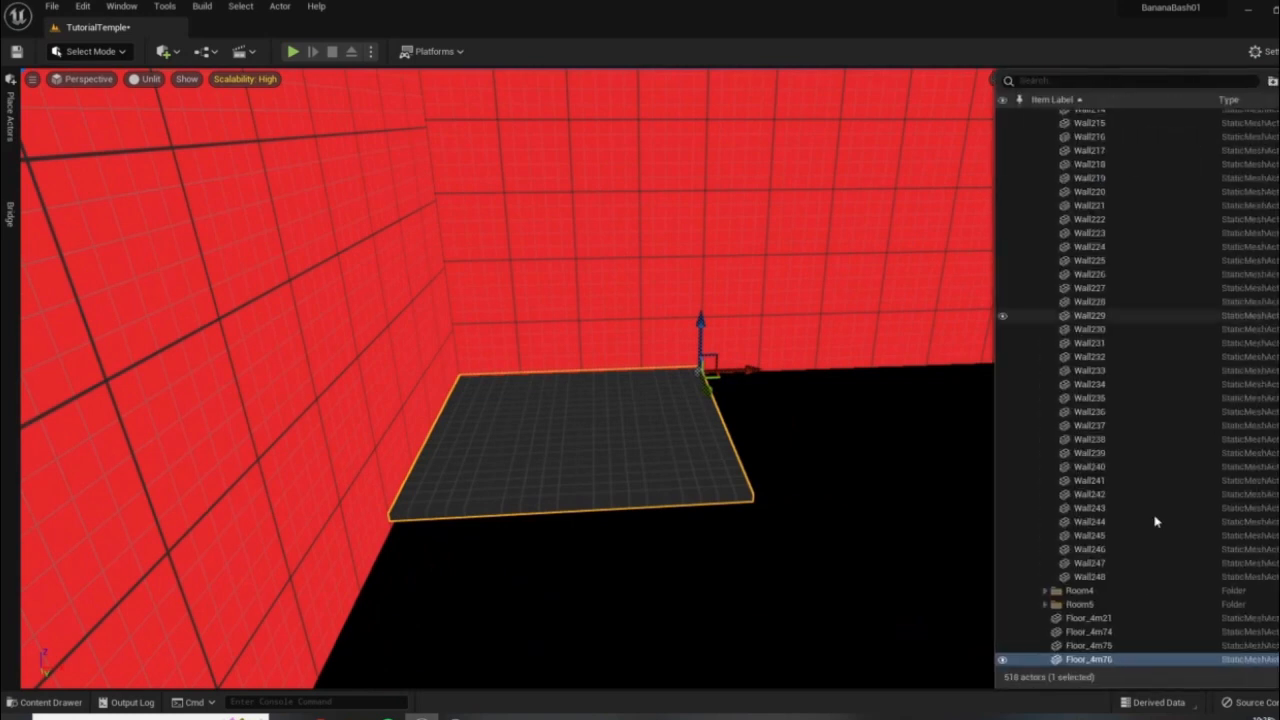
pyautogui.rightClick(1090, 661)
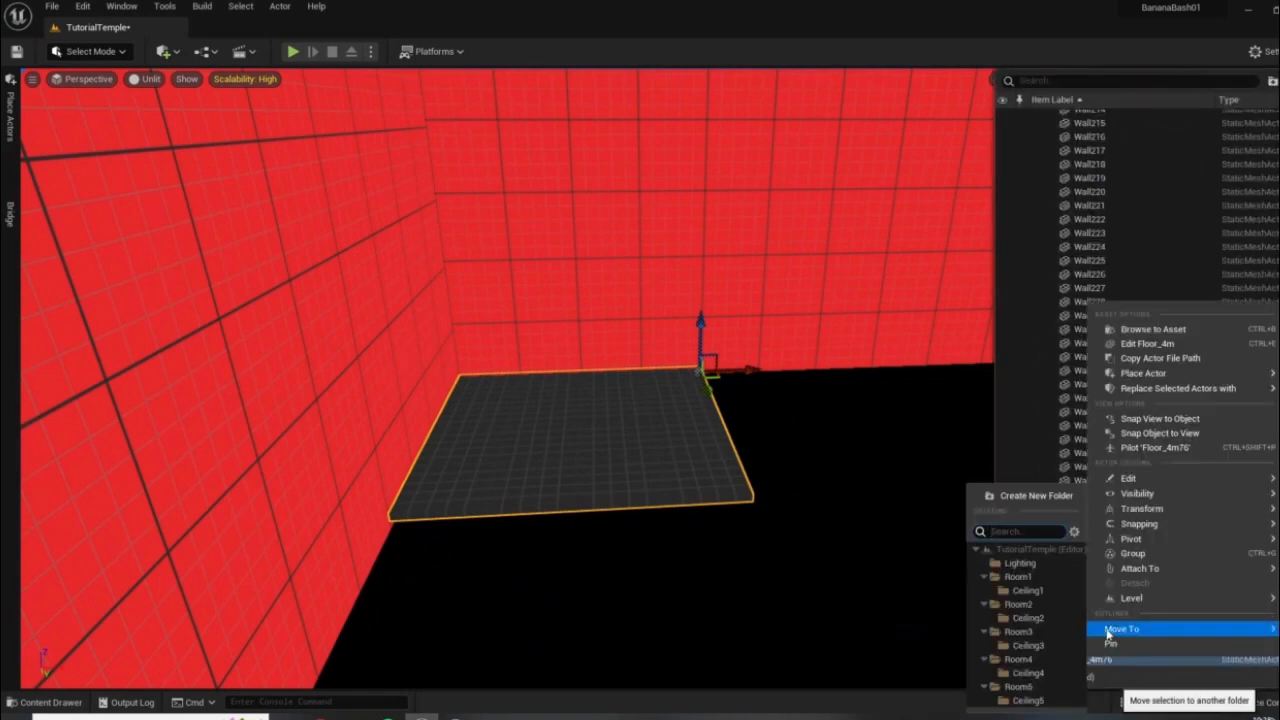
pyautogui.click(1013, 646)
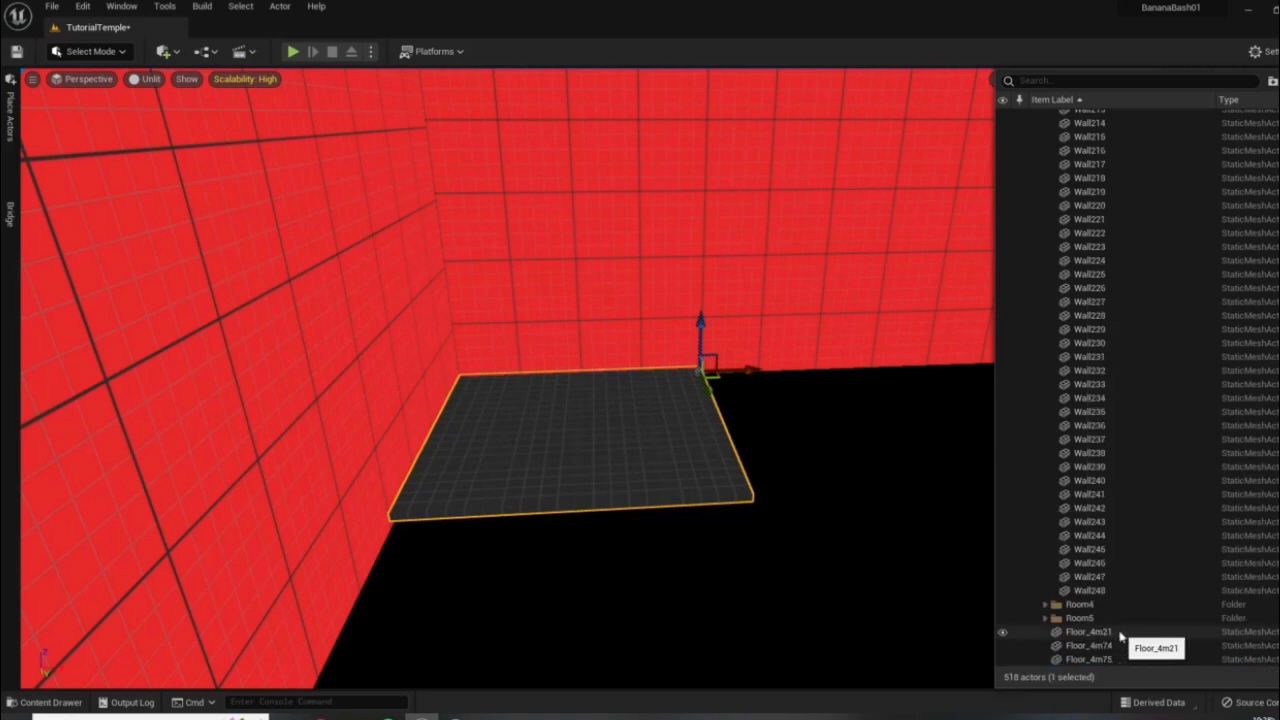
# - Select the stray floor pieces Floor_4m21, Floor_4m74 and Floor_4m75, locate them in the level, and move them into the Room2 folder
pyautogui.moveTo(931, 540); pyautogui.dragTo(890, 475, button='right')
pyautogui.click(1278, 108)
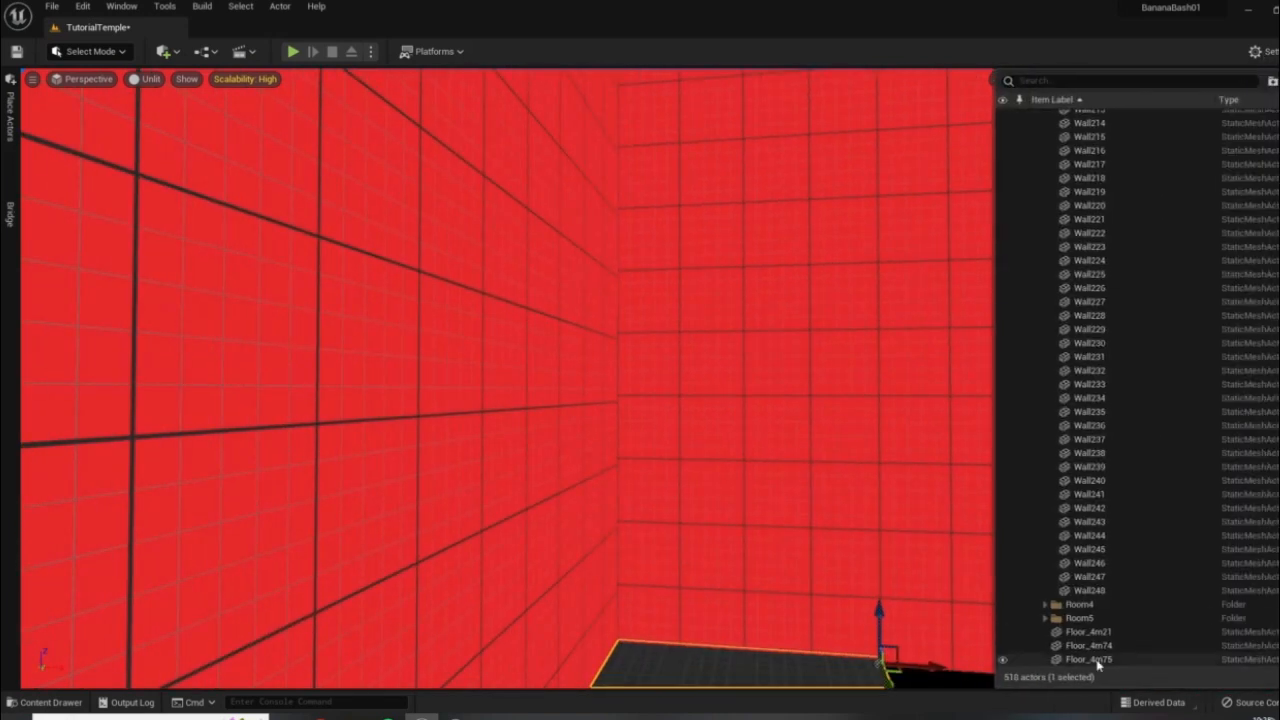
pyautogui.press('f')
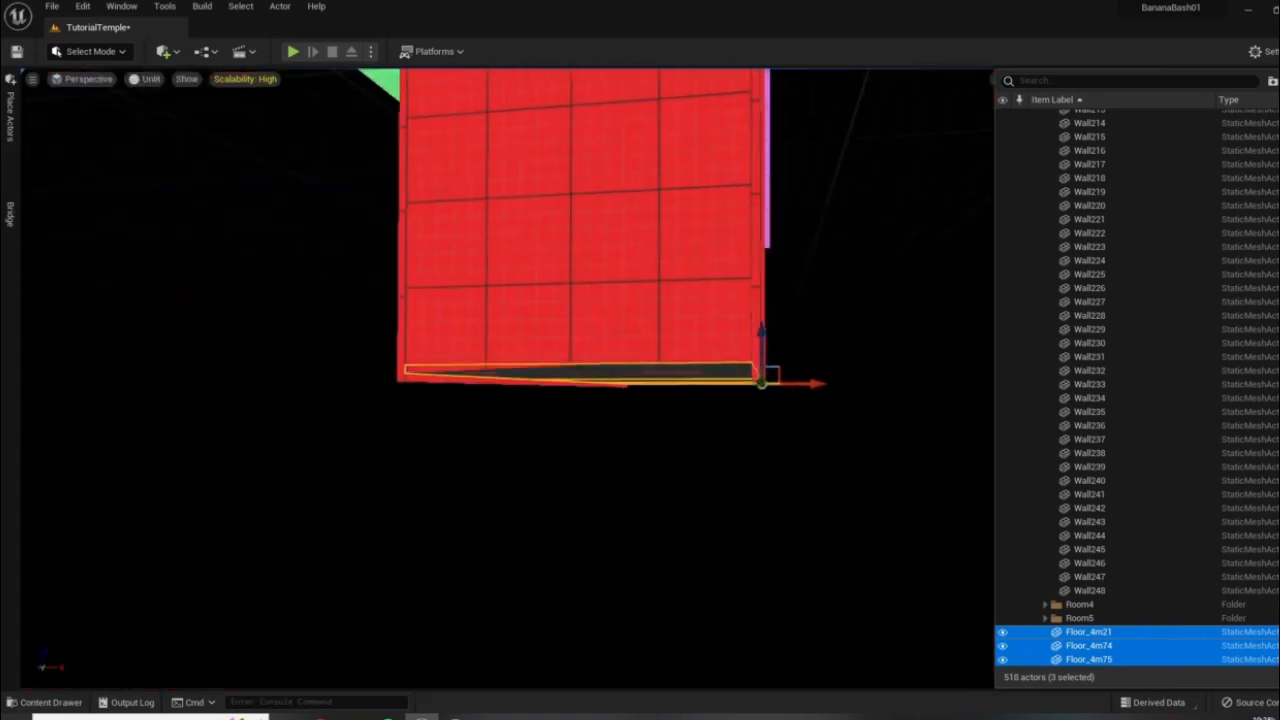
pyautogui.moveTo(828, 432); pyautogui.dragTo(785, 420, button='right')
pyautogui.press('w')
pyautogui.press('s')
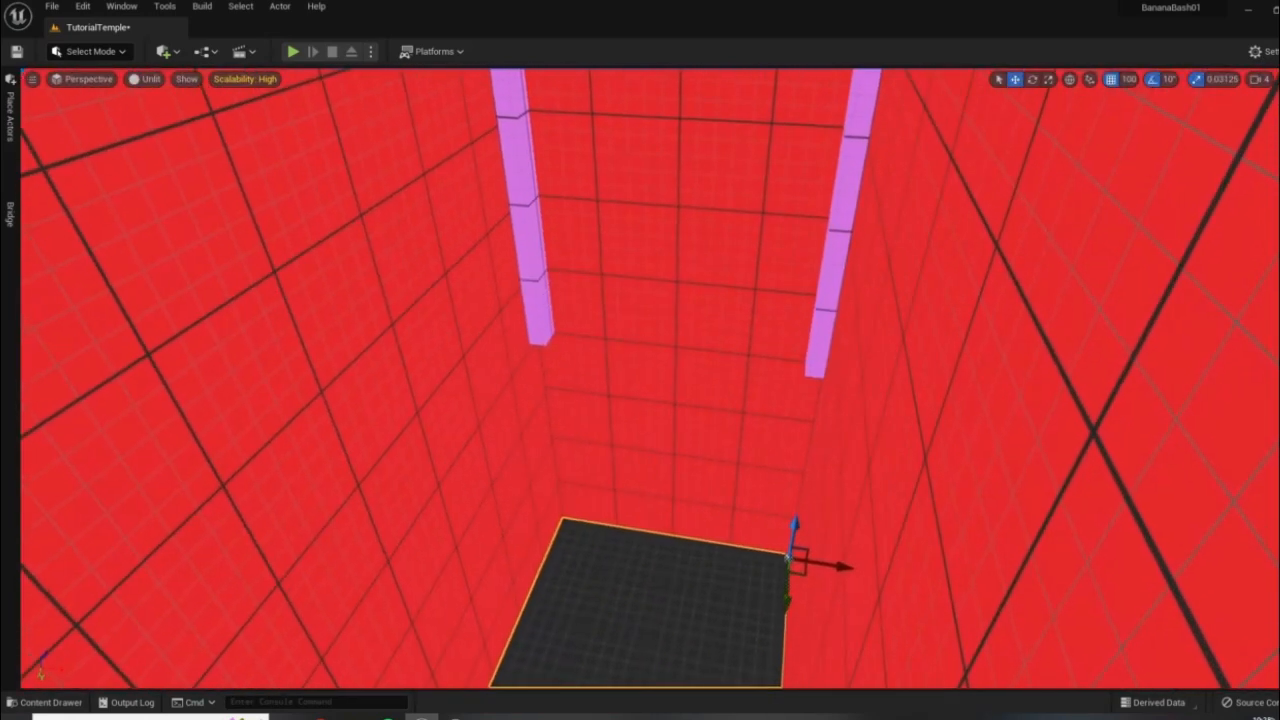
pyautogui.click(1278, 108)
pyautogui.rightClick(1102, 637)
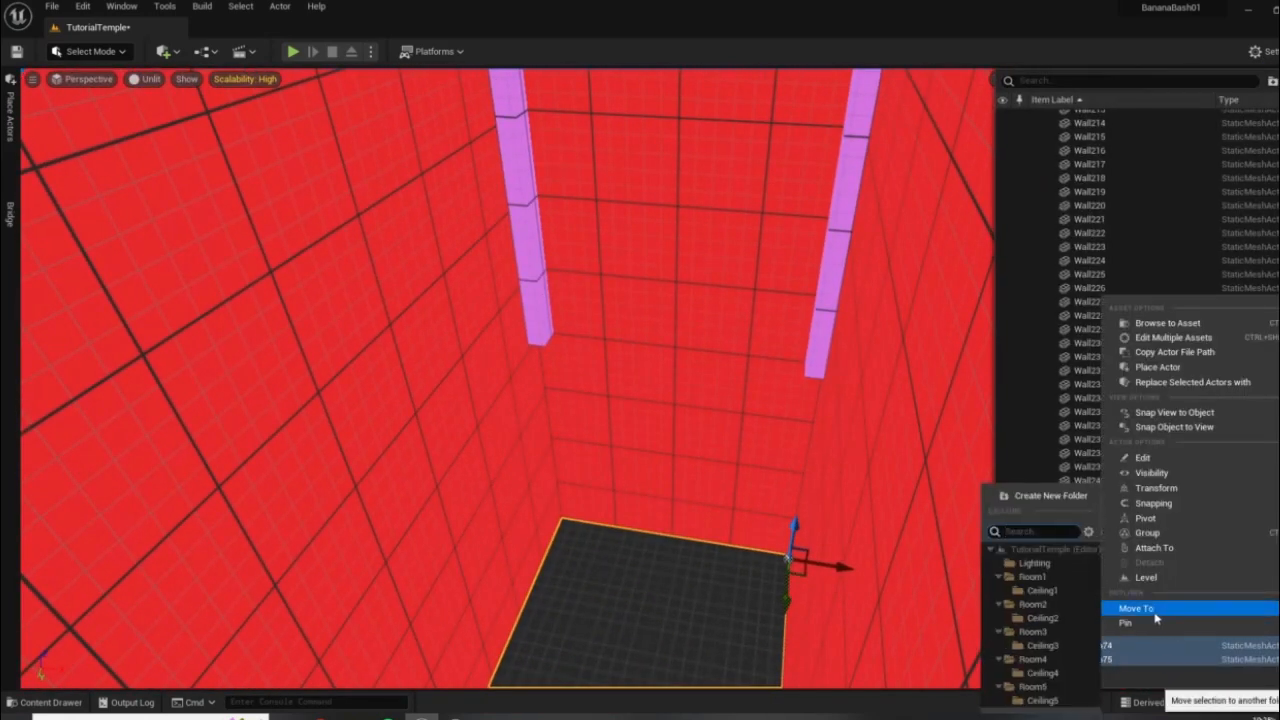
pyautogui.click(1055, 604)
# - Duplicate the black floor tile repeatedly along the pit's wall to form a full row across the bottom
pyautogui.moveTo(820, 470); pyautogui.dragTo(960, 440, button='right')
pyautogui.press('w')
pyautogui.moveTo(597, 420); pyautogui.dragTo(780, 440, button='right')
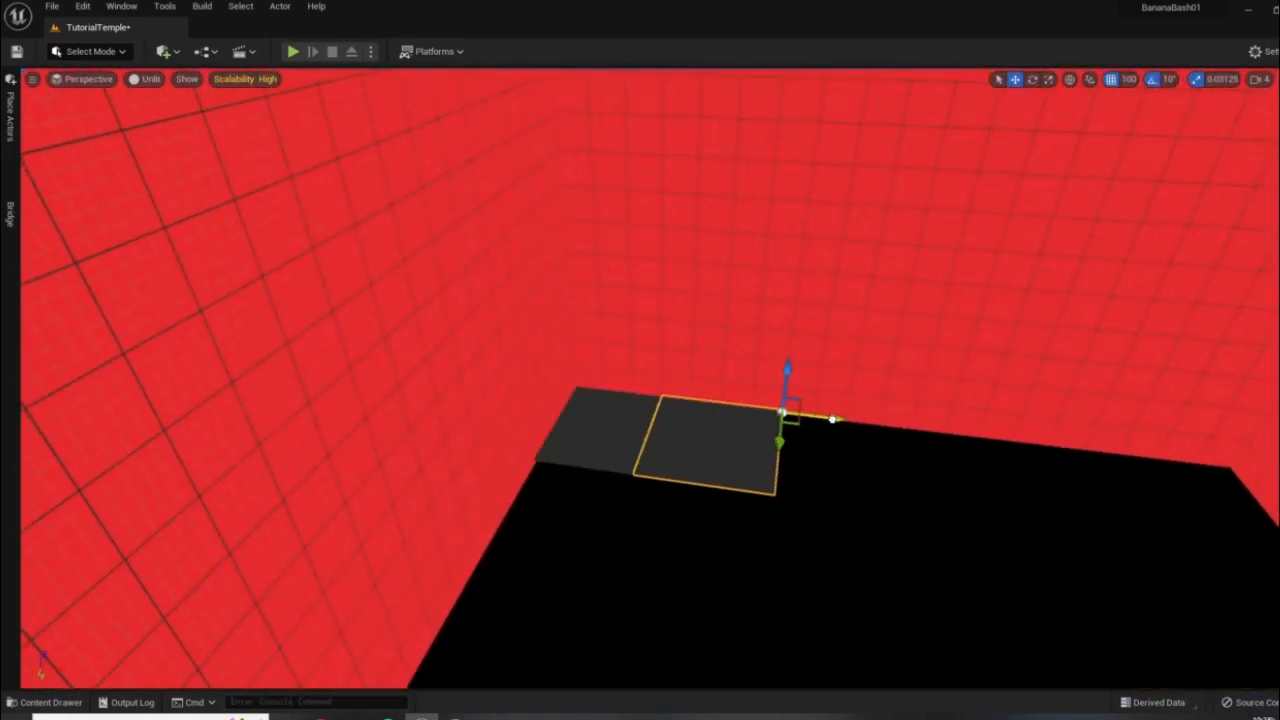
pyautogui.moveTo(832, 419); pyautogui.dragTo(878, 423)
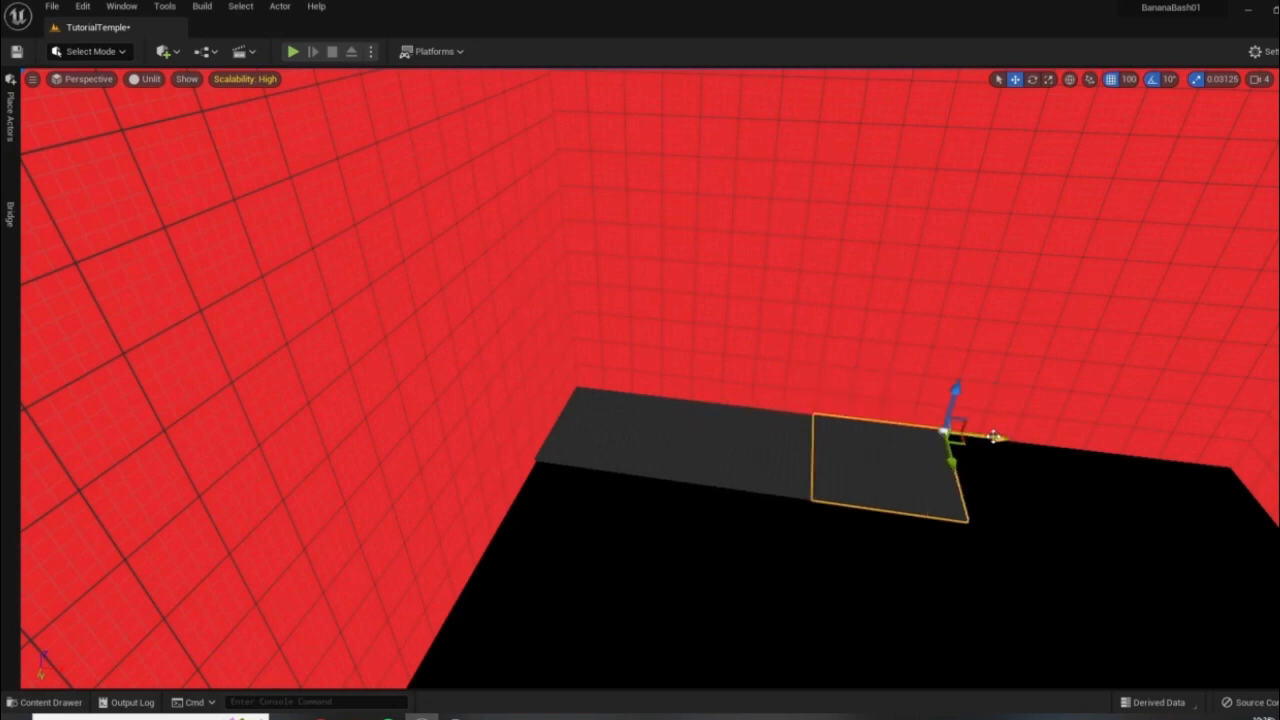
pyautogui.moveTo(1113, 446); pyautogui.dragTo(1235, 465)
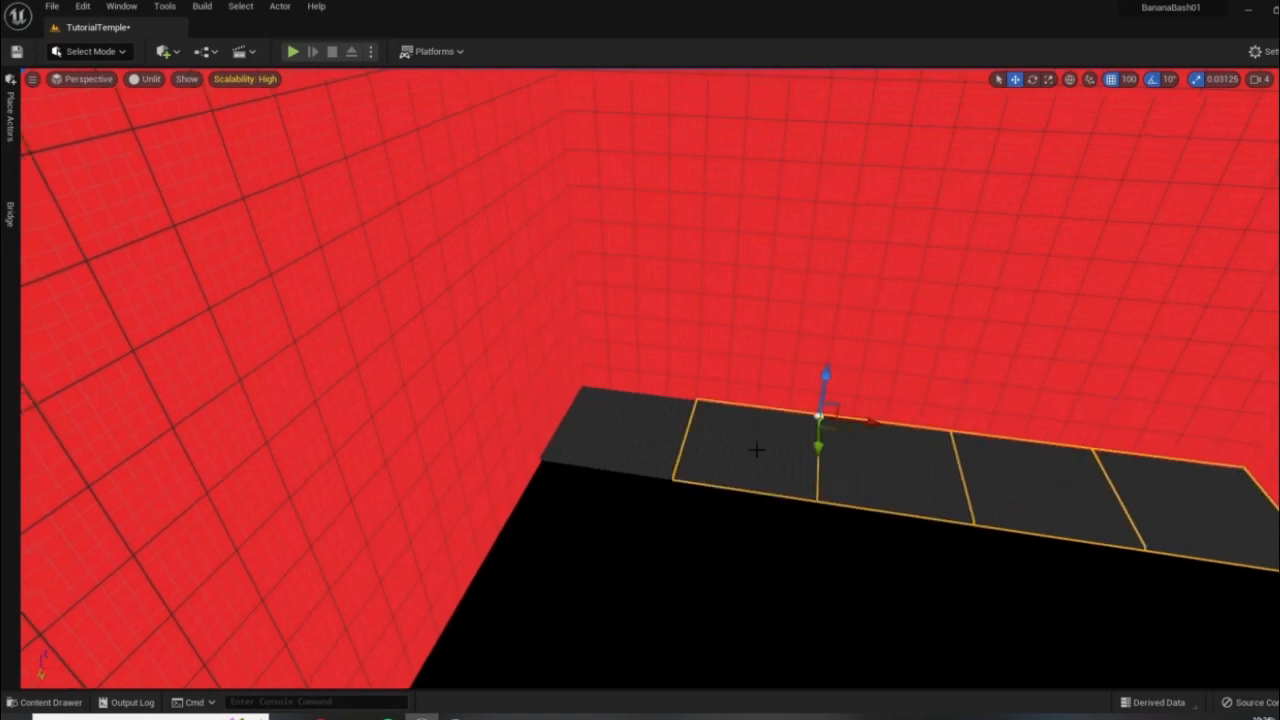
# - Duplicate the row of black floor tiles across the pit, including the recessed areas, until the whole bottom is covered
pyautogui.moveTo(919, 472); pyautogui.dragTo(778, 346, button='right')
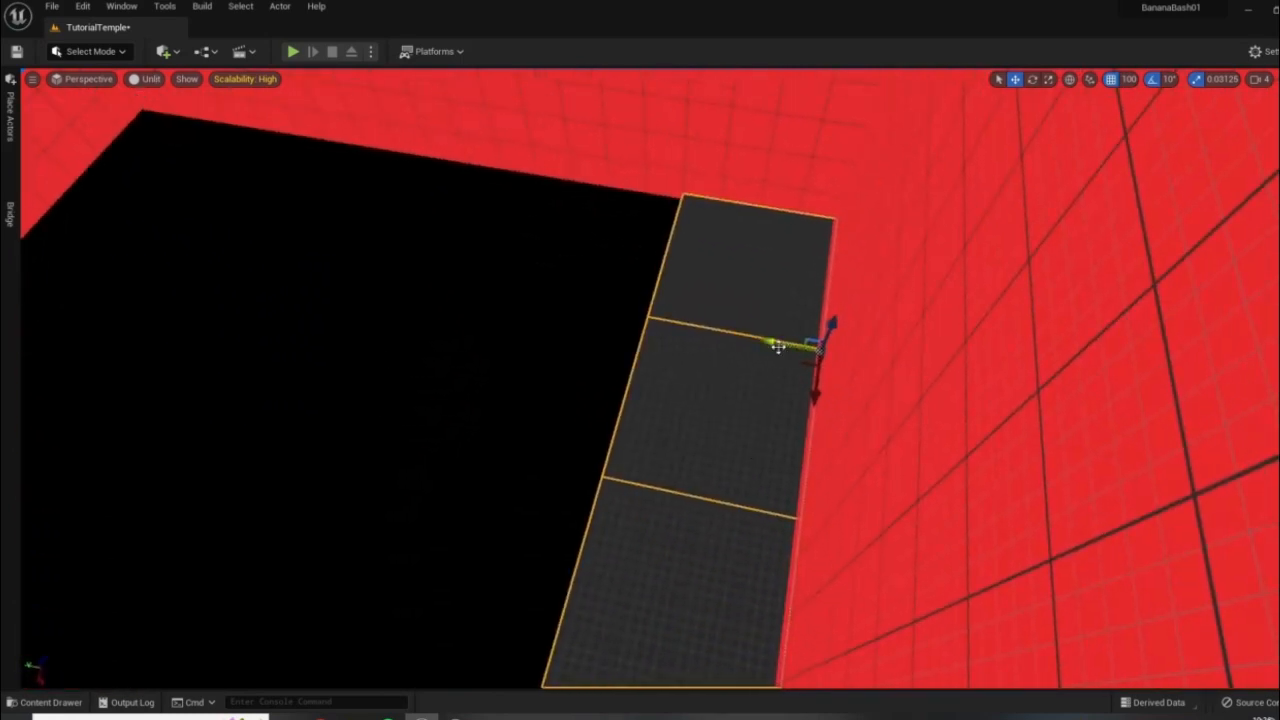
pyautogui.moveTo(748, 340); pyautogui.dragTo(577, 320)
pyautogui.moveTo(616, 328); pyautogui.dragTo(499, 373, button='right')
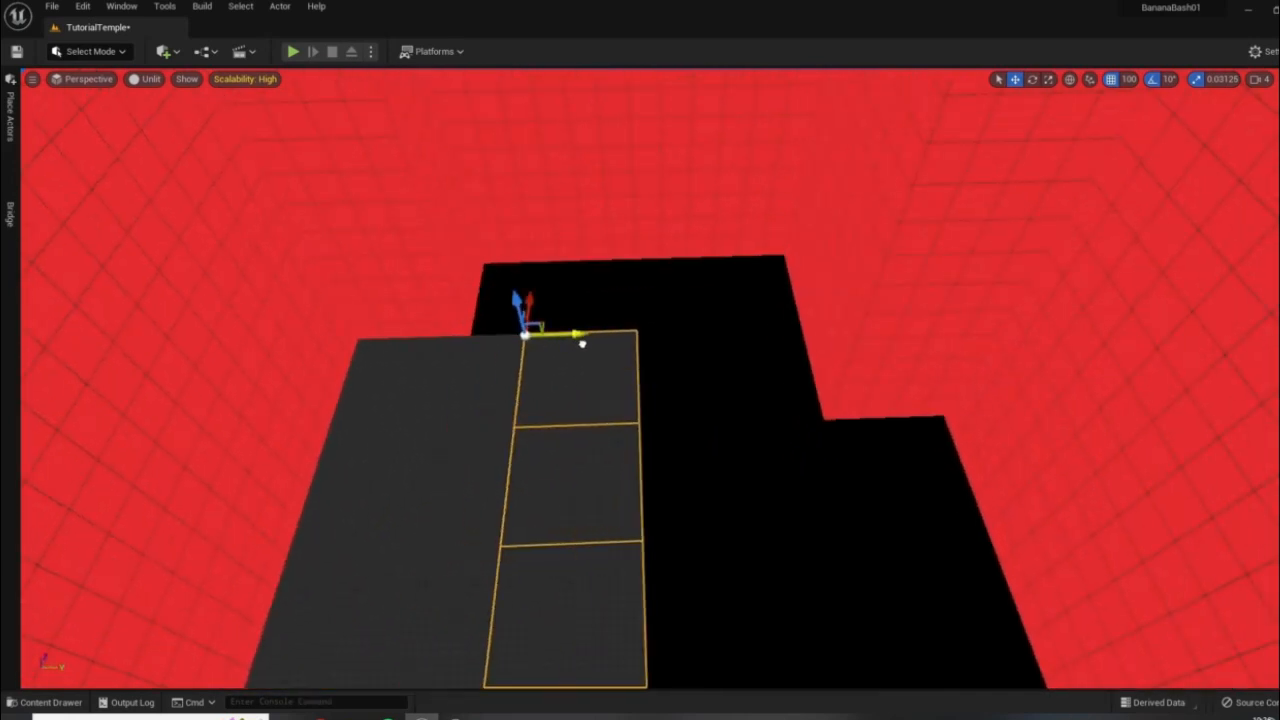
pyautogui.moveTo(582, 343); pyautogui.dragTo(764, 338)
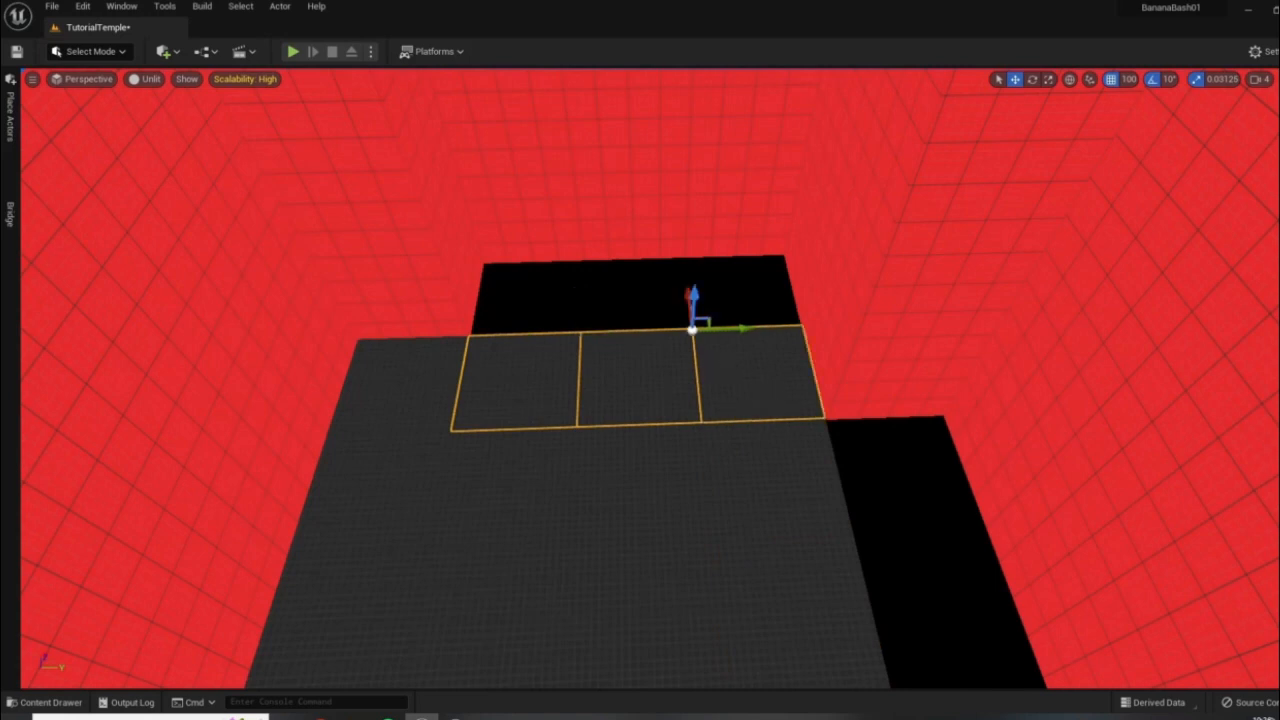
pyautogui.moveTo(640, 380); pyautogui.dragTo(900, 375, button='right')
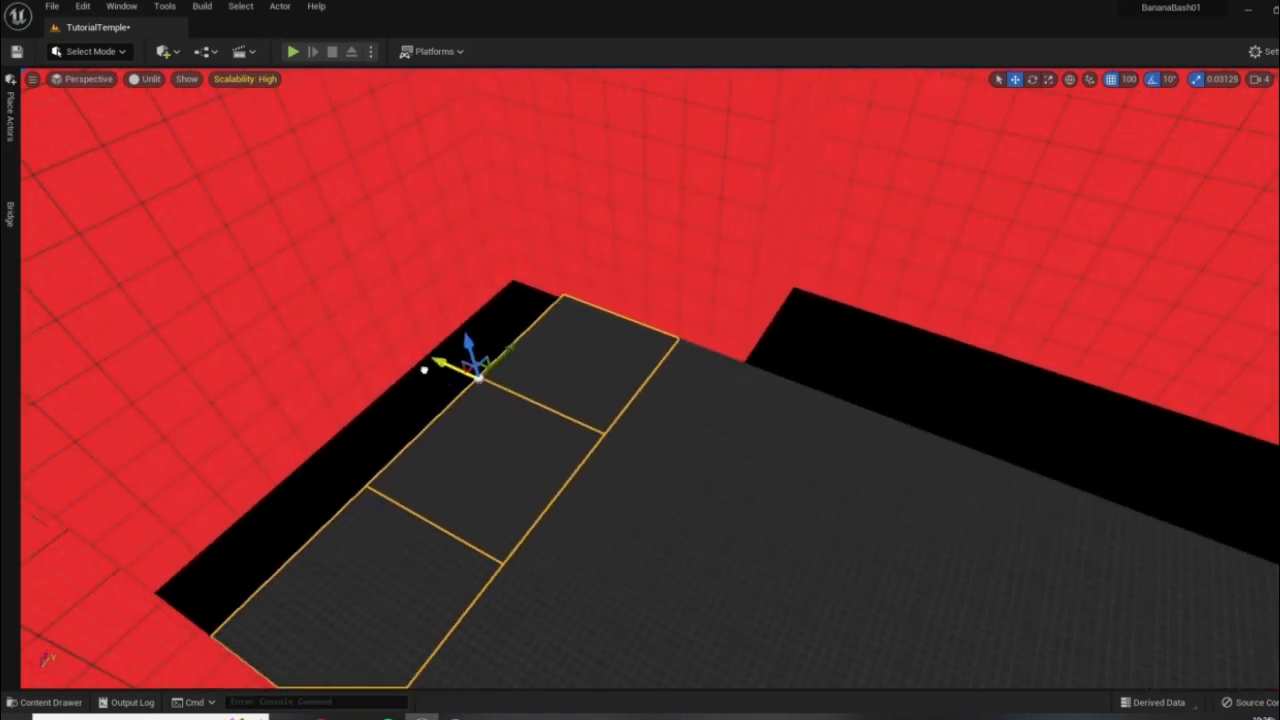
pyautogui.moveTo(638, 443); pyautogui.dragTo(900, 430, button='right')
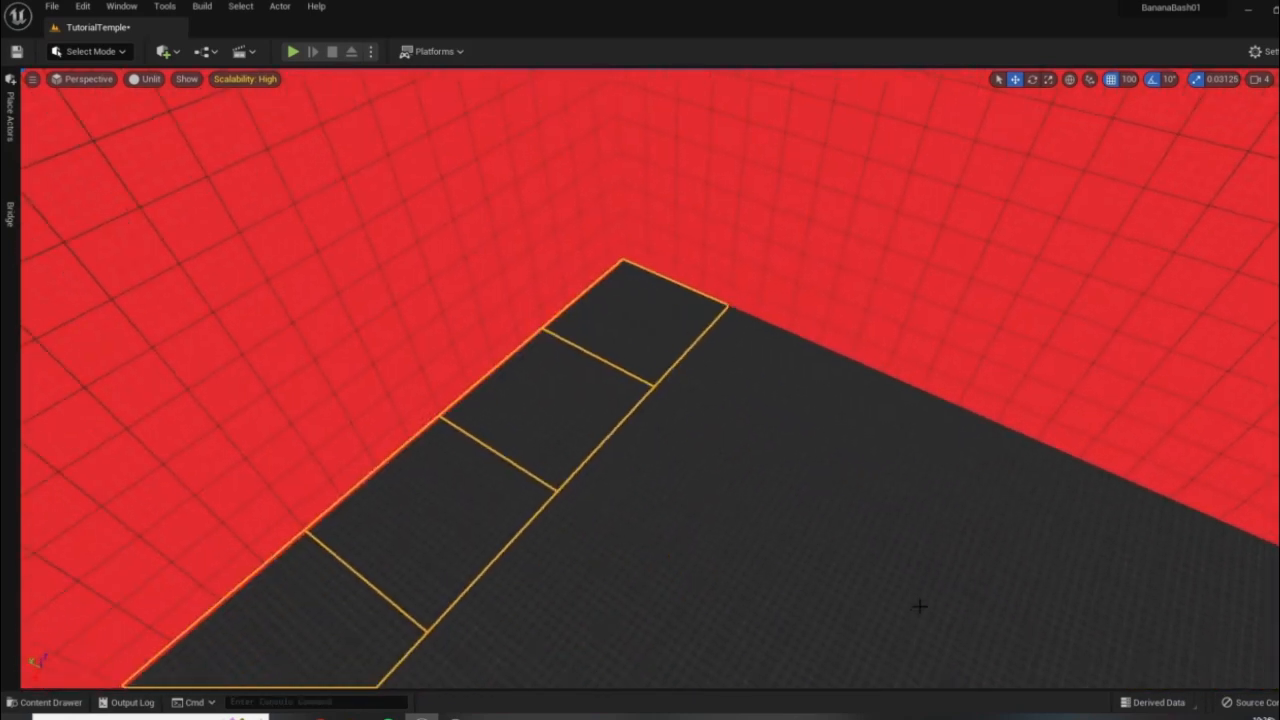
# - Playtest the level from the green floor beside the pit and look down into the pit from its edge
pyautogui.moveTo(919, 606); pyautogui.dragTo(831, 337, button='right')
pyautogui.rightClick(838, 340)
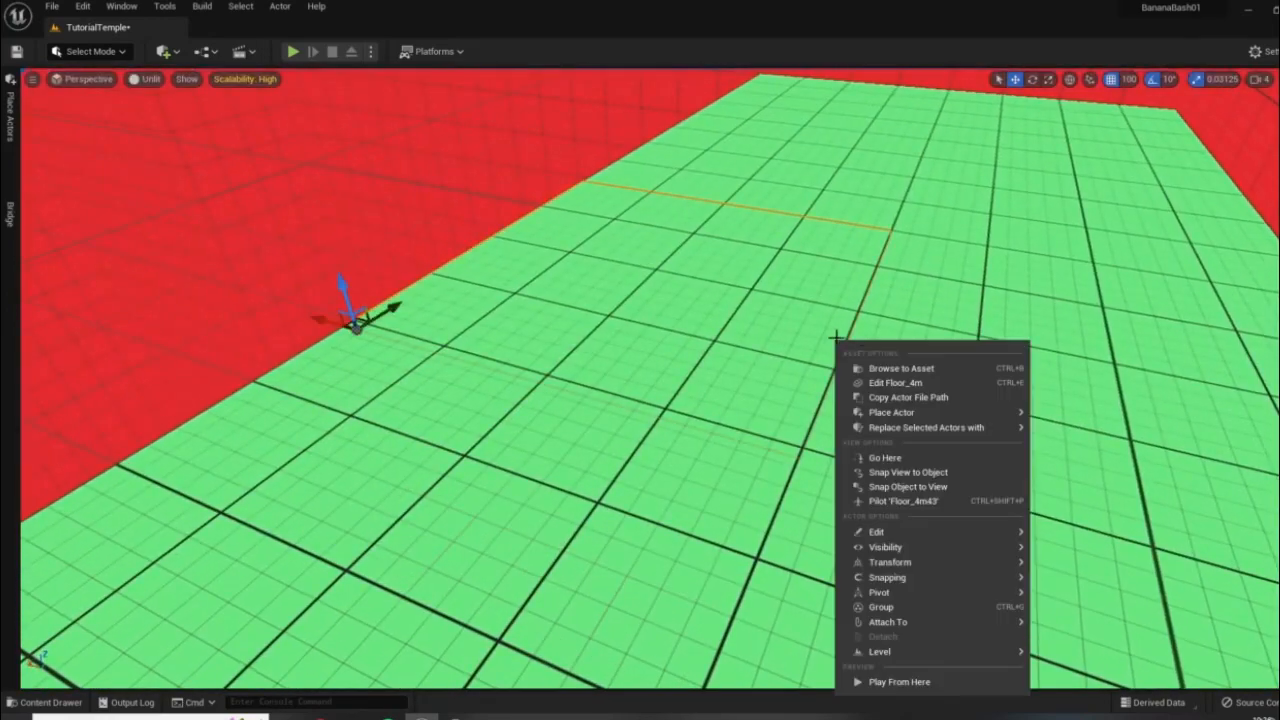
pyautogui.click(890, 682)
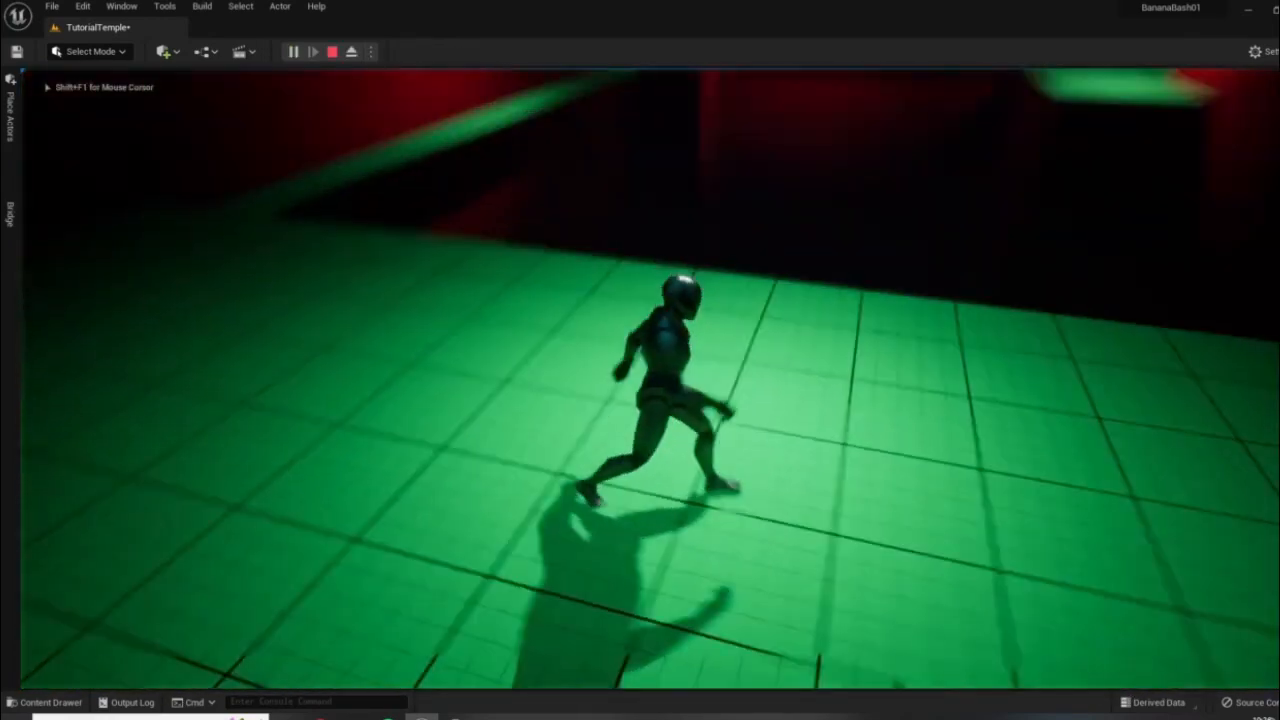
pyautogui.press('w')
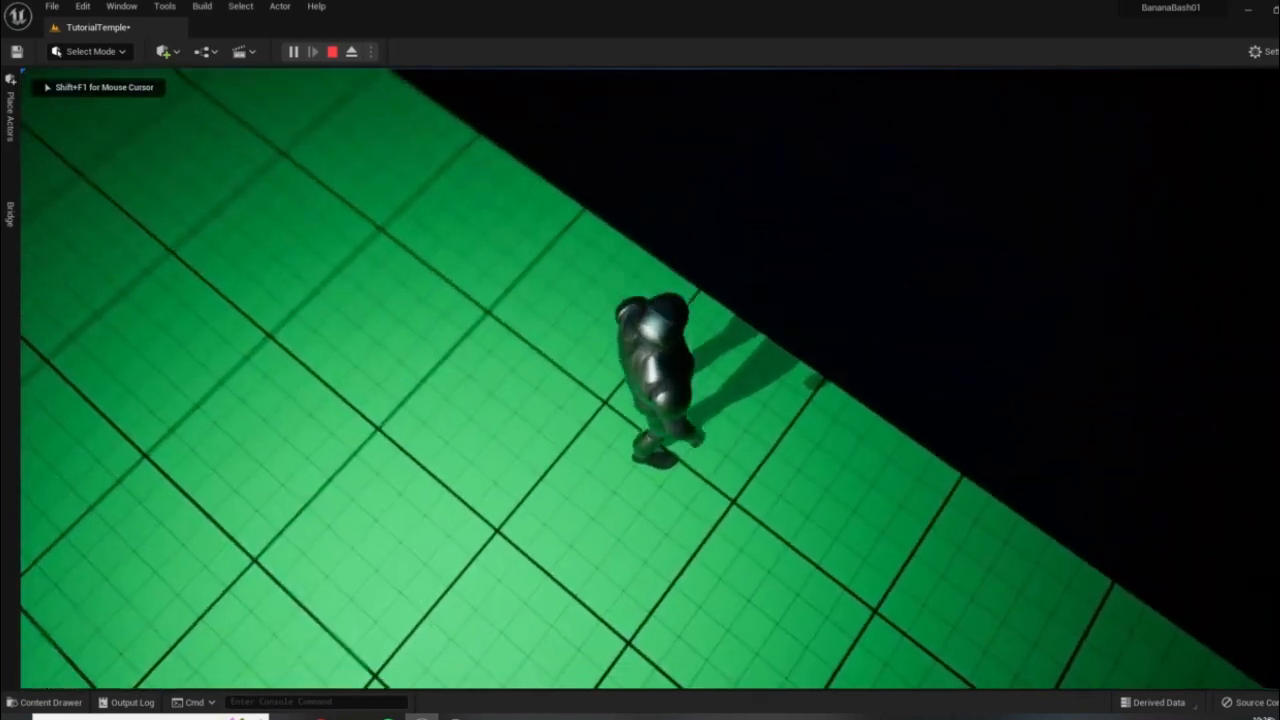
pyautogui.press('d')
pyautogui.press('s')
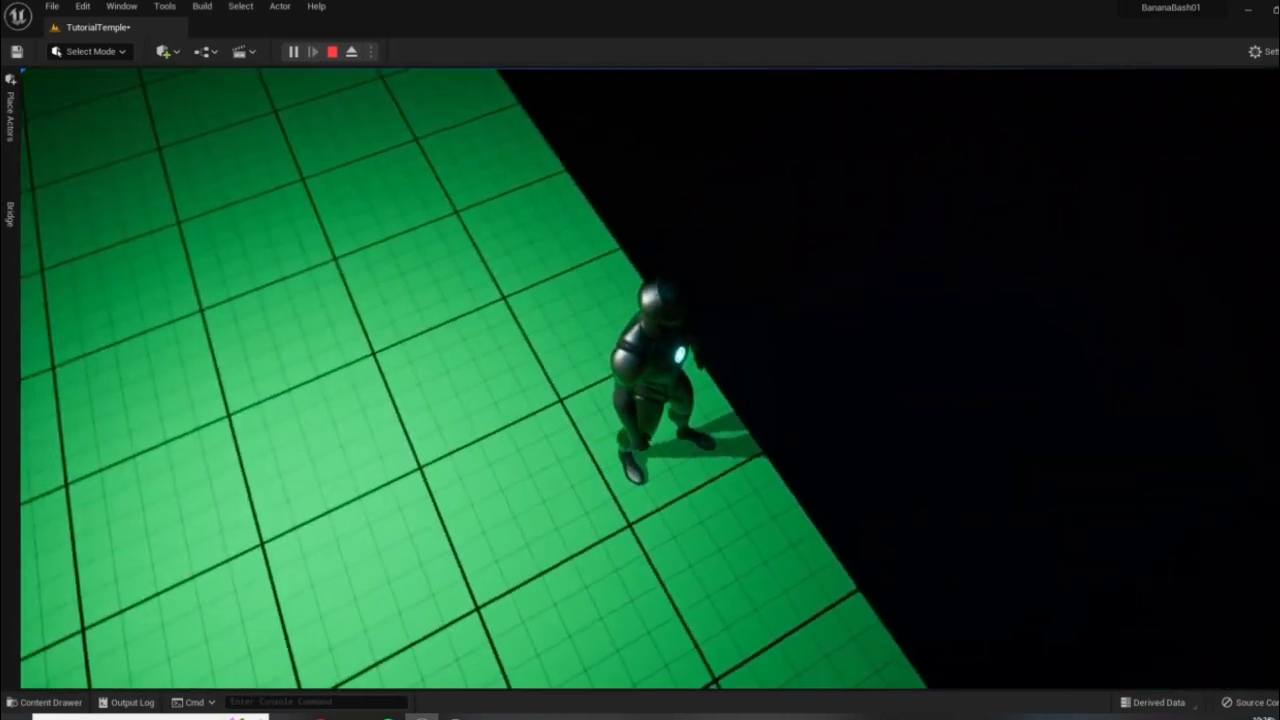
pyautogui.press('s')
pyautogui.press('a')
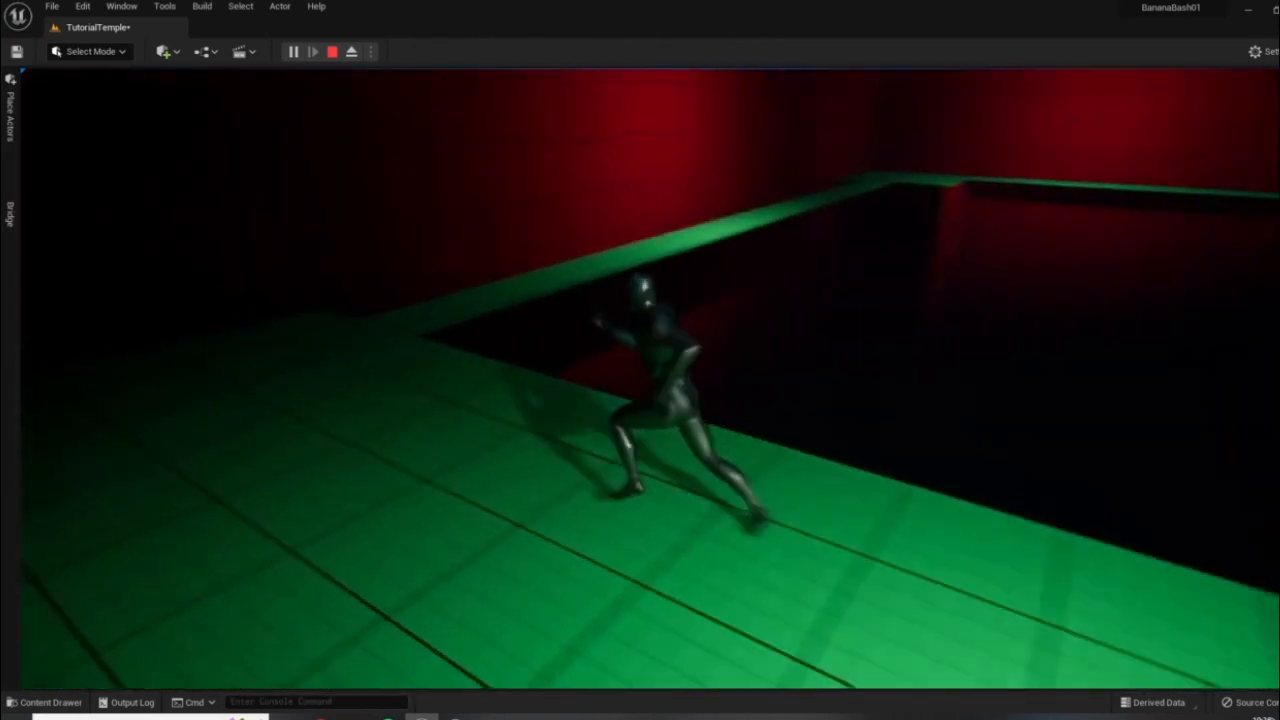
# - Run the character along the narrow ledges and platforms around the pit to check the route, and end the playtest
pyautogui.press('w')
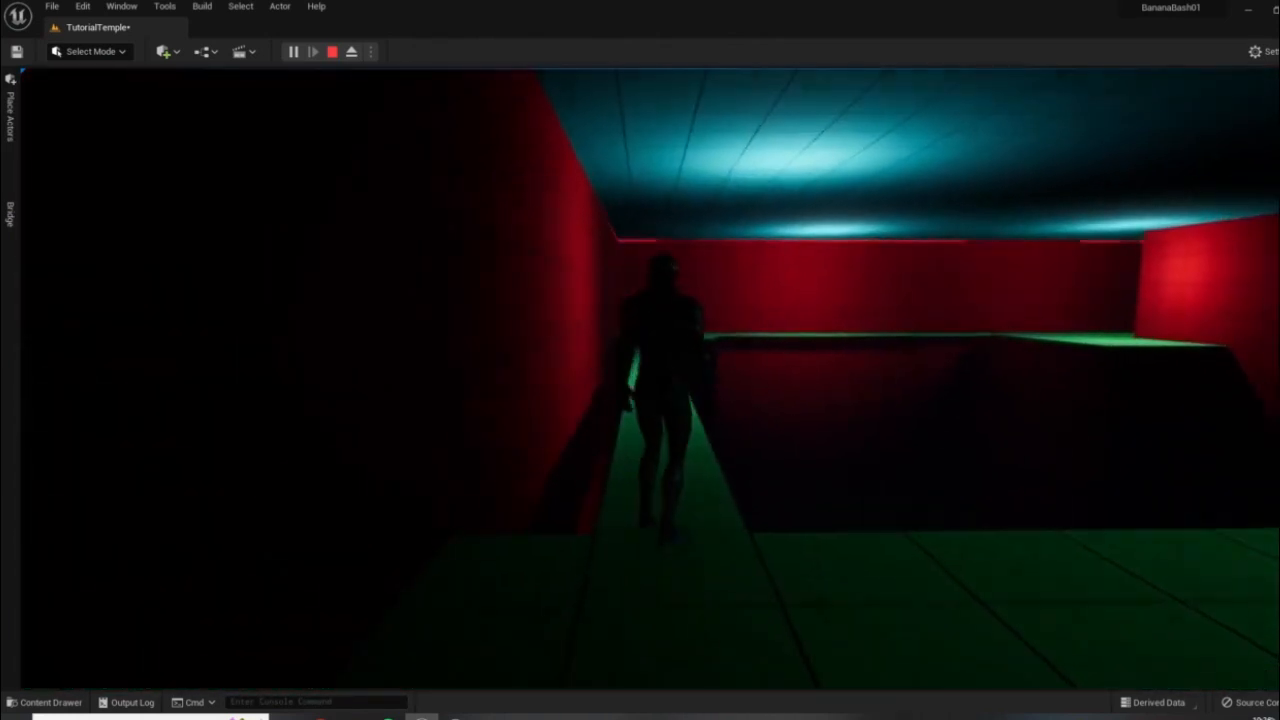
pyautogui.press('w')
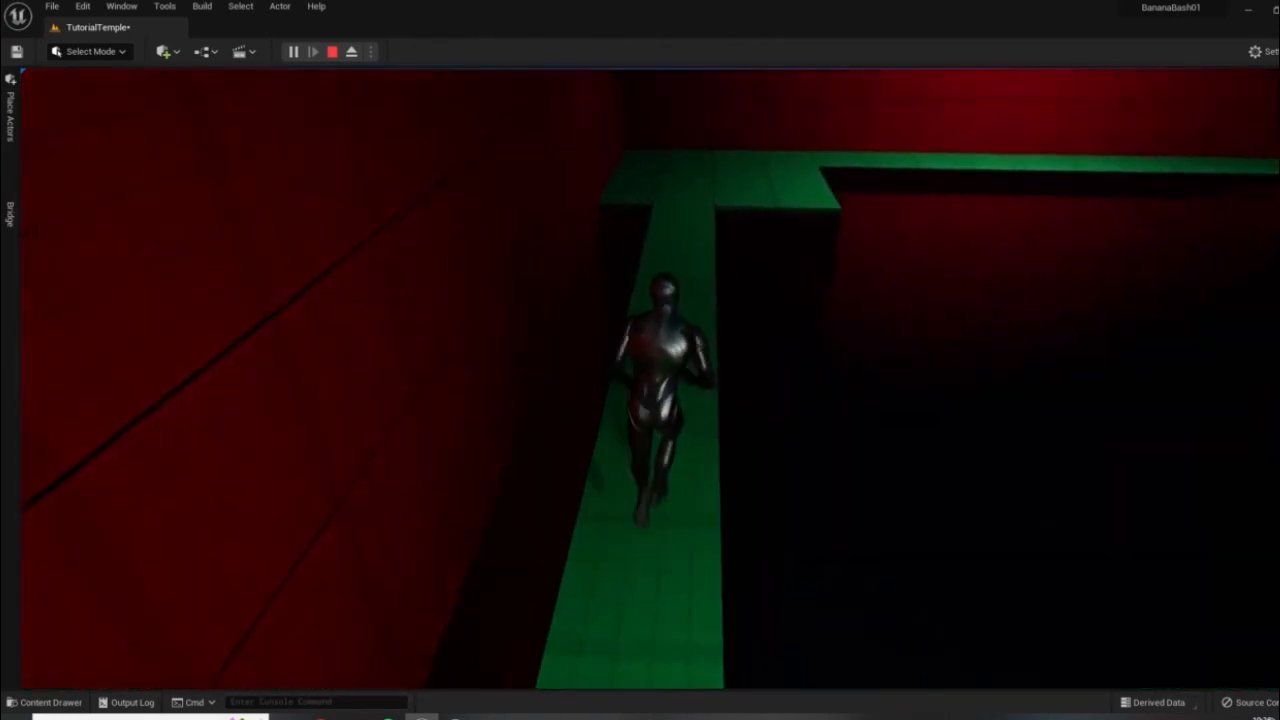
pyautogui.press('w')
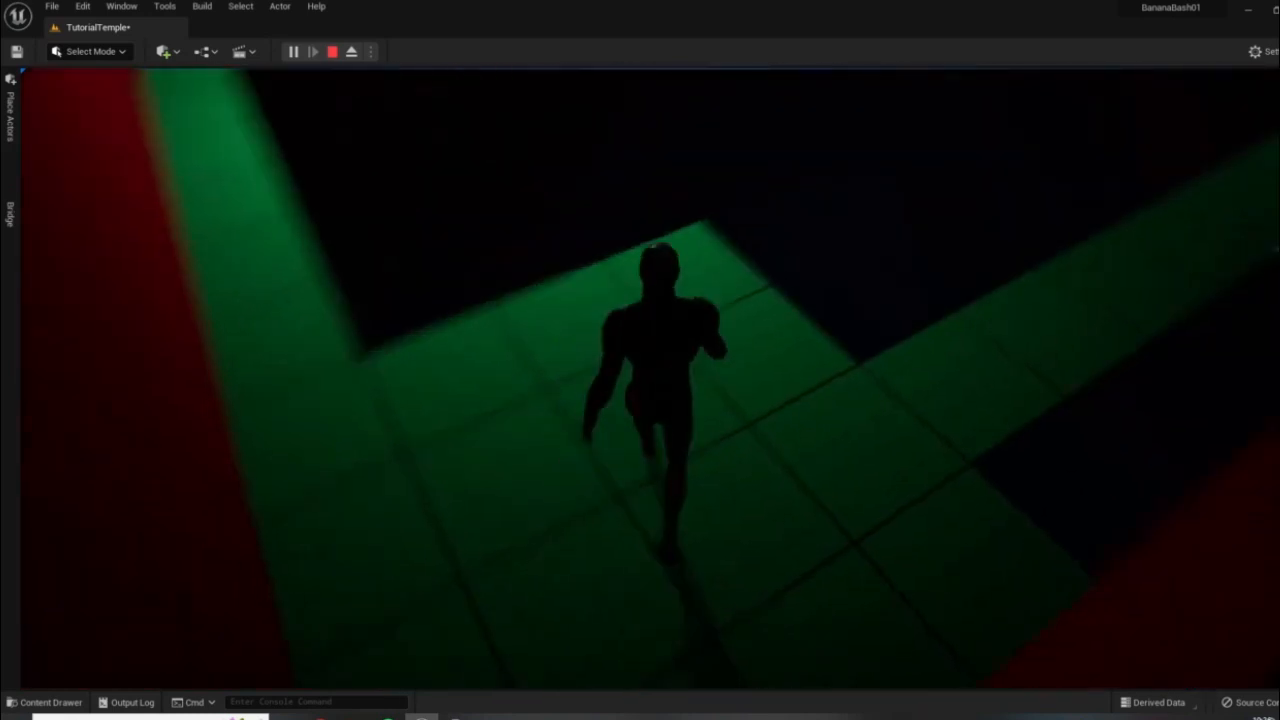
pyautogui.press('w')
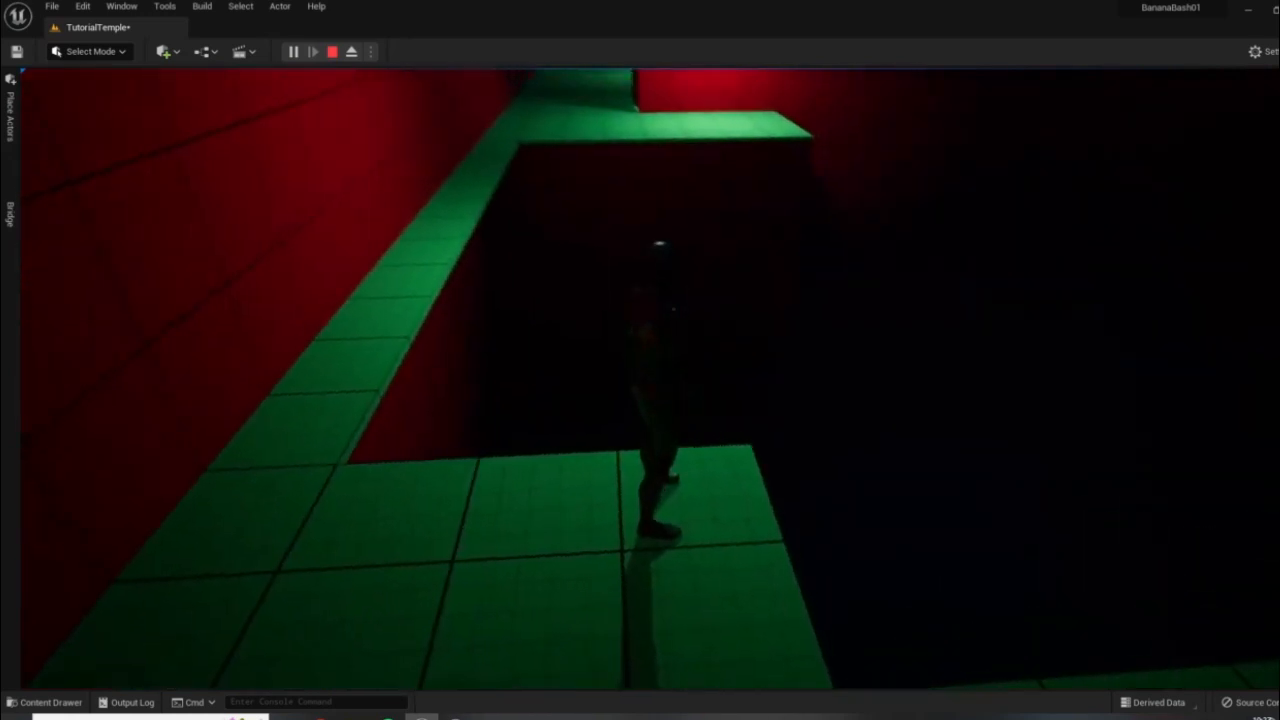
pyautogui.press('w')
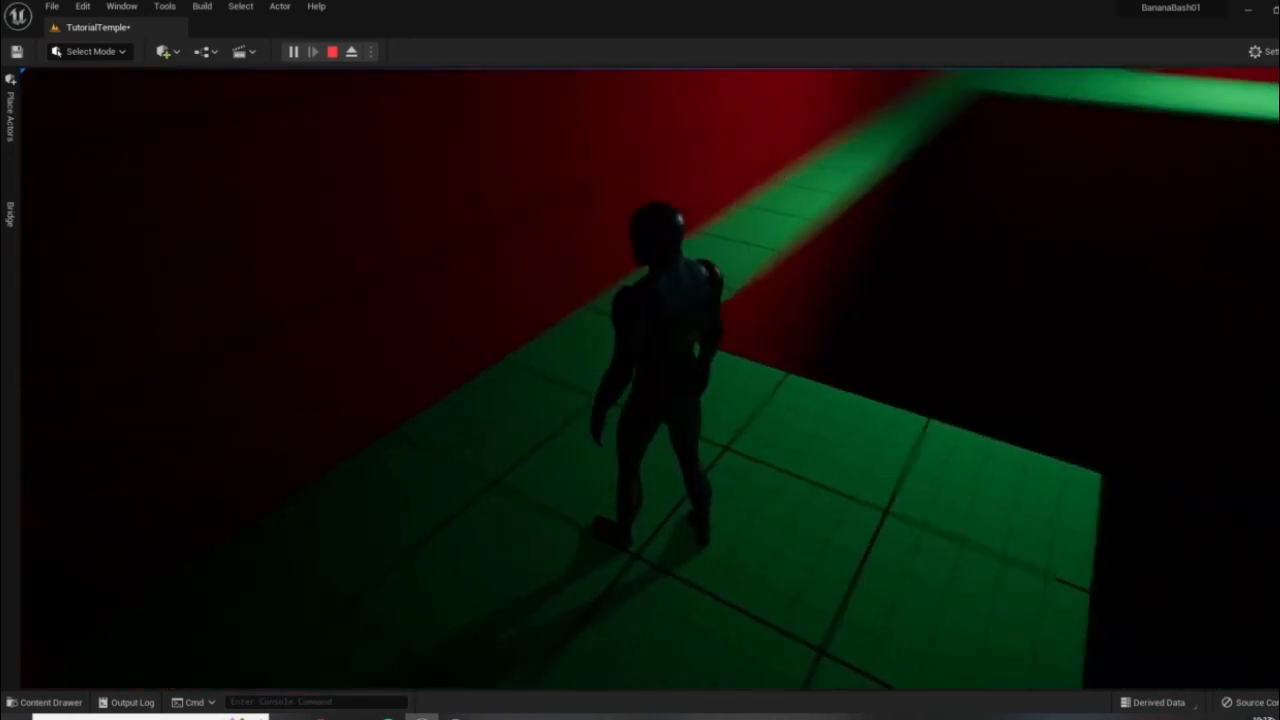
pyautogui.press('w')
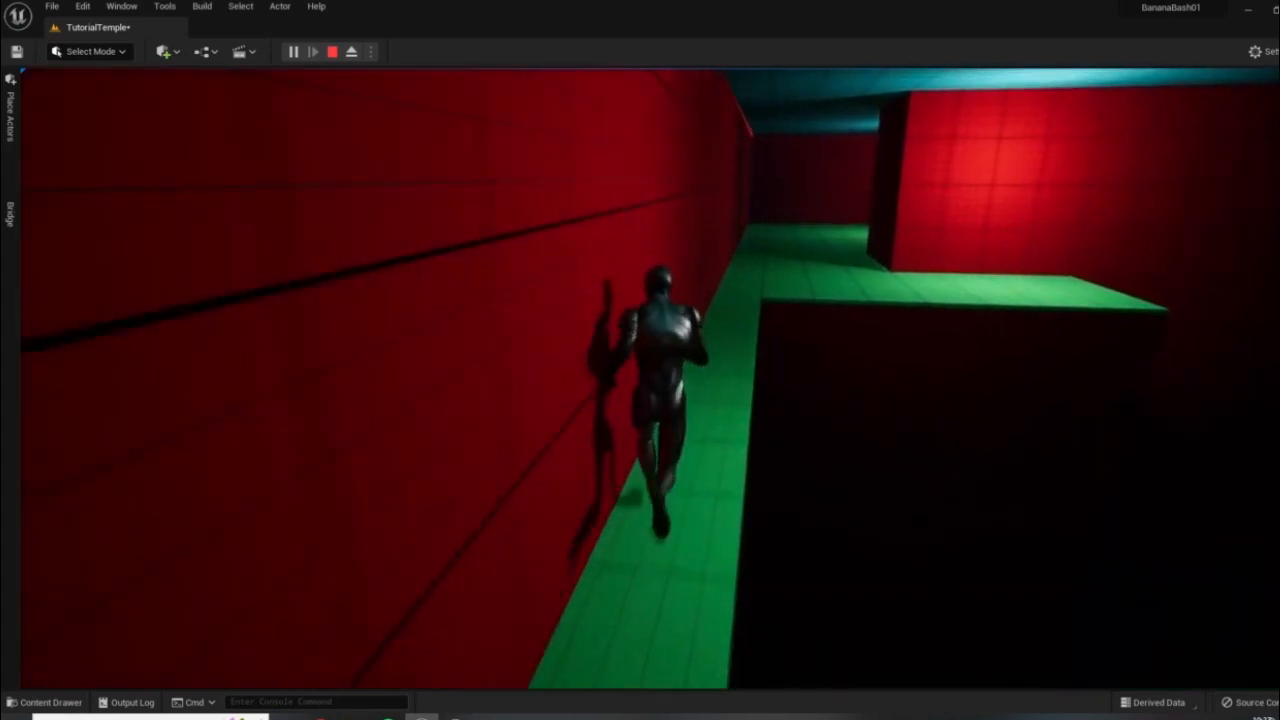
pyautogui.press('d')
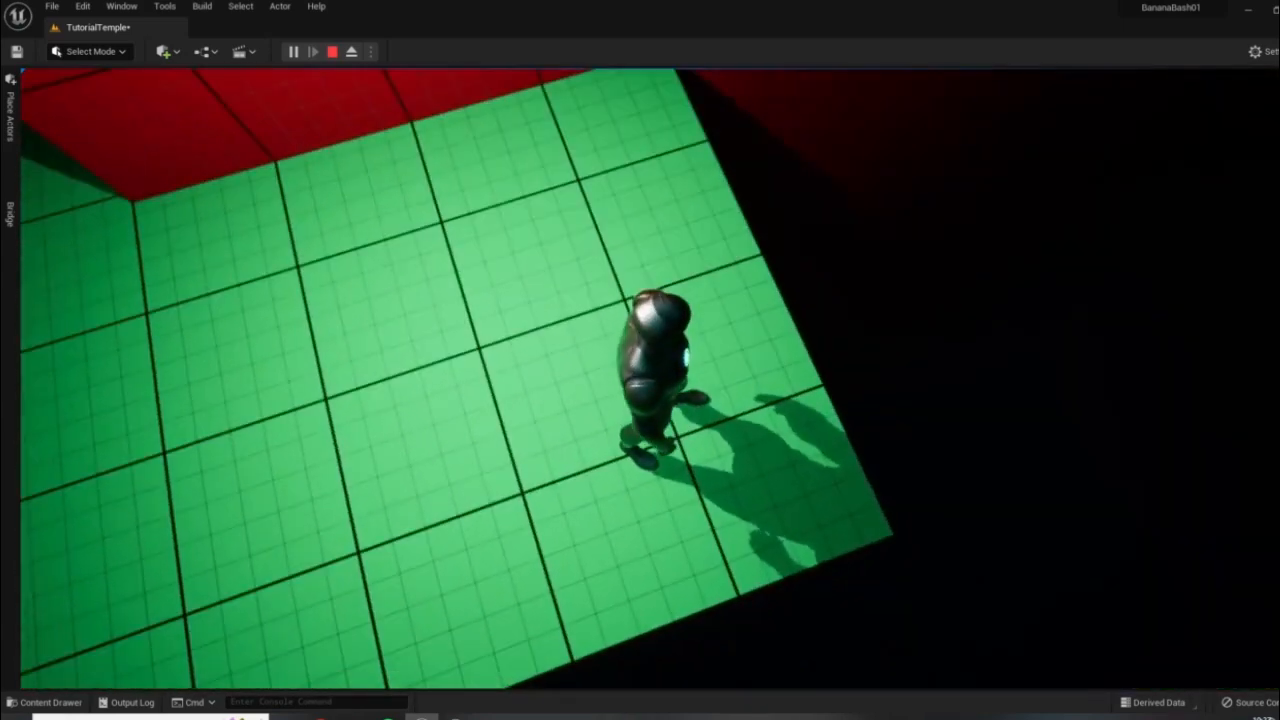
pyautogui.press('w')
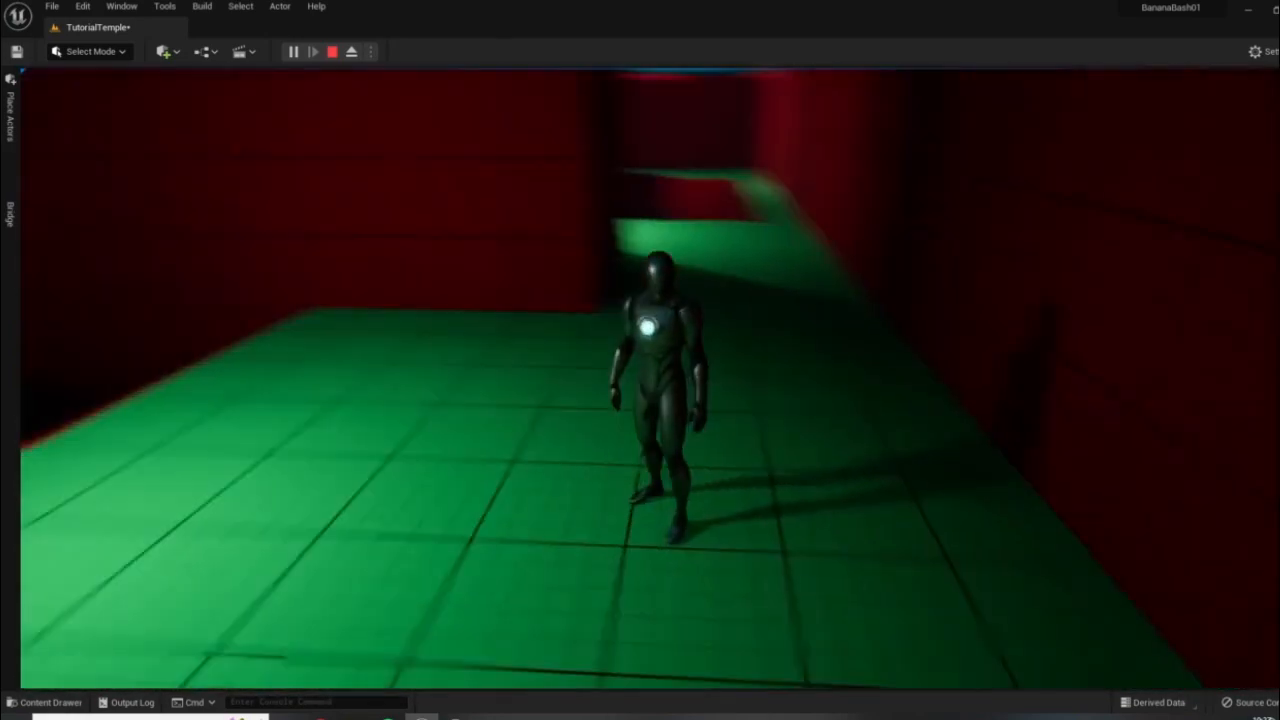
pyautogui.press('w')
pyautogui.press('w')
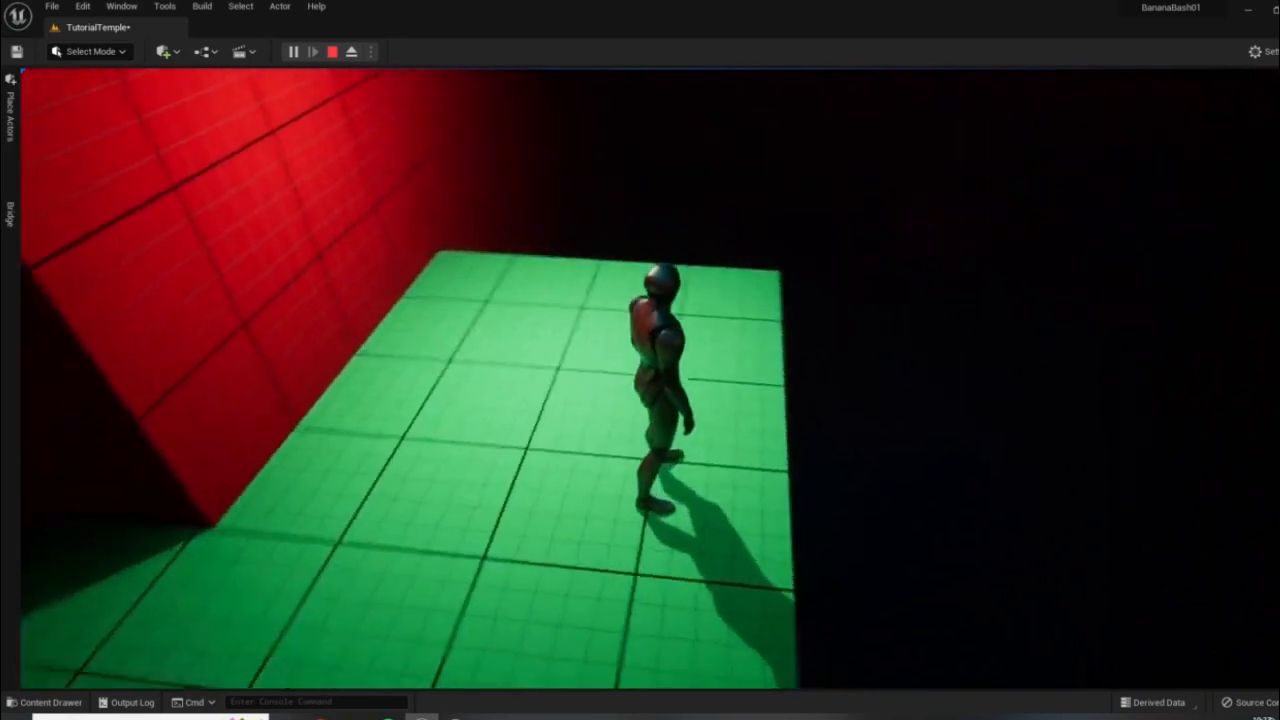
pyautogui.press('Escape')
# - Duplicate a purple doorway pillar to the wall corner where the passage opens into the pit room
pyautogui.moveTo(793, 394); pyautogui.dragTo(825, 365, button='right')
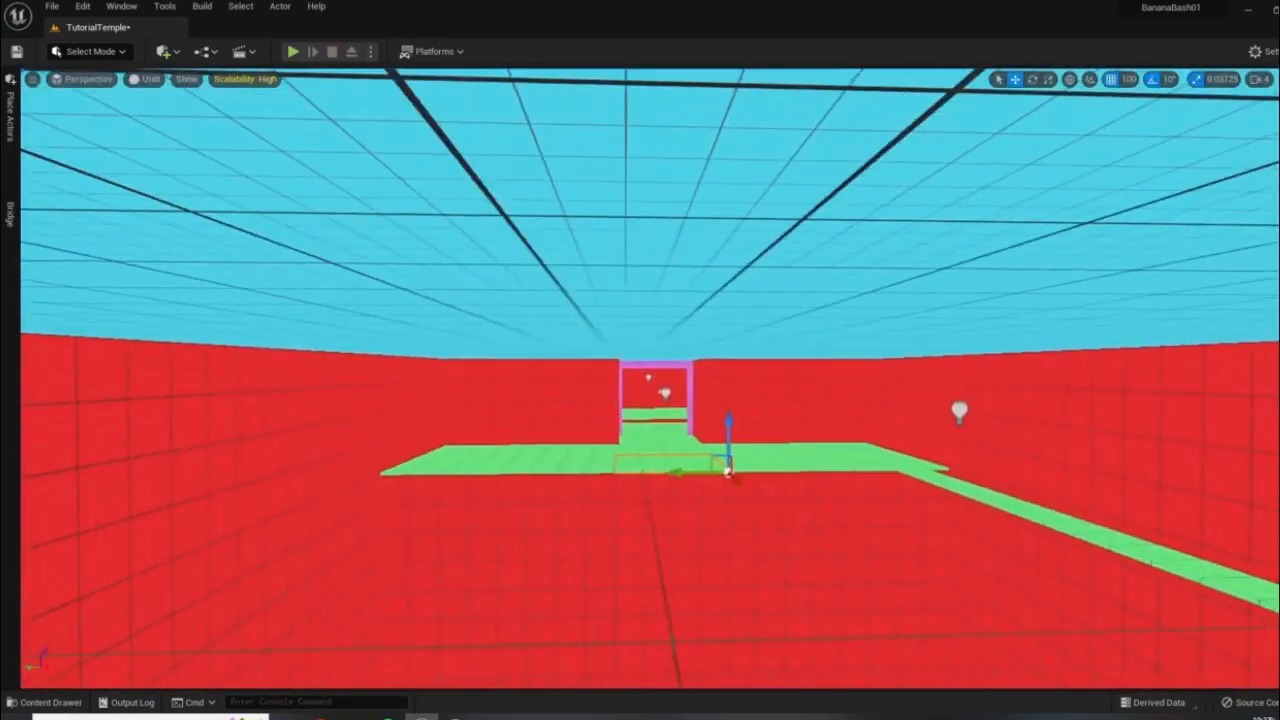
pyautogui.press('w')
pyautogui.moveTo(728, 430); pyautogui.dragTo(590, 462, button='right')
pyautogui.press('w')
pyautogui.press('d')
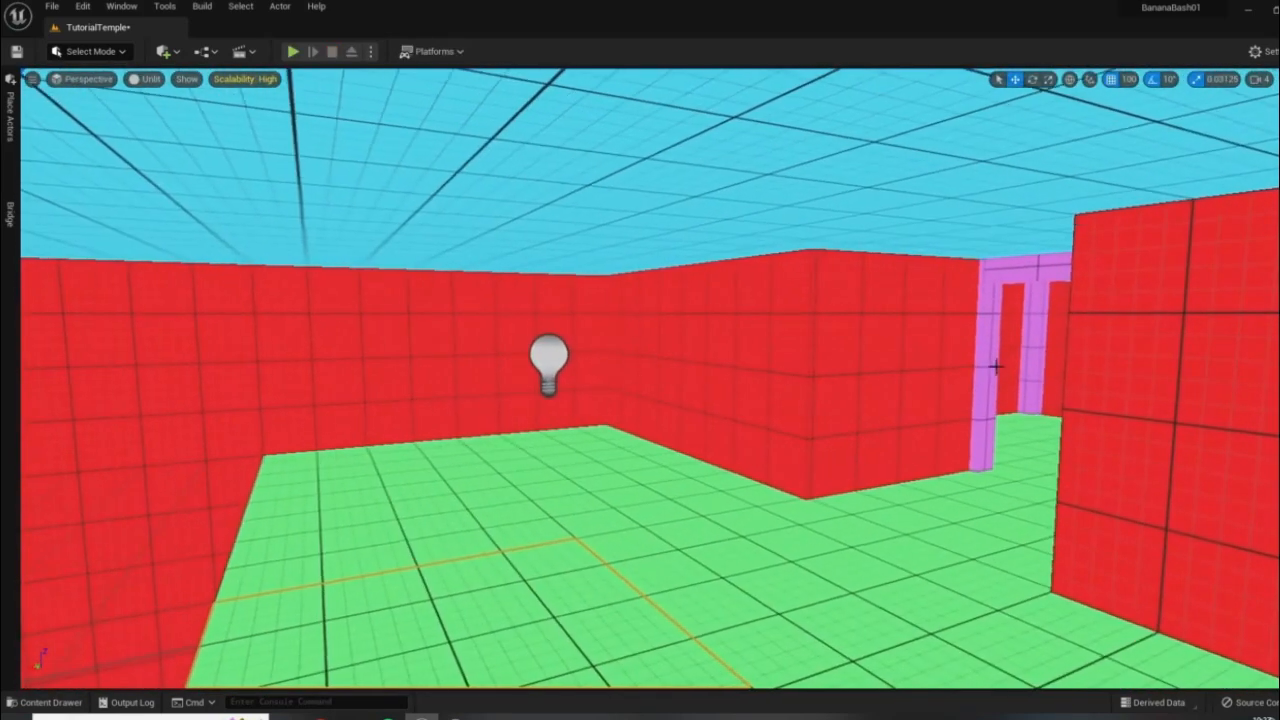
pyautogui.click(989, 398)
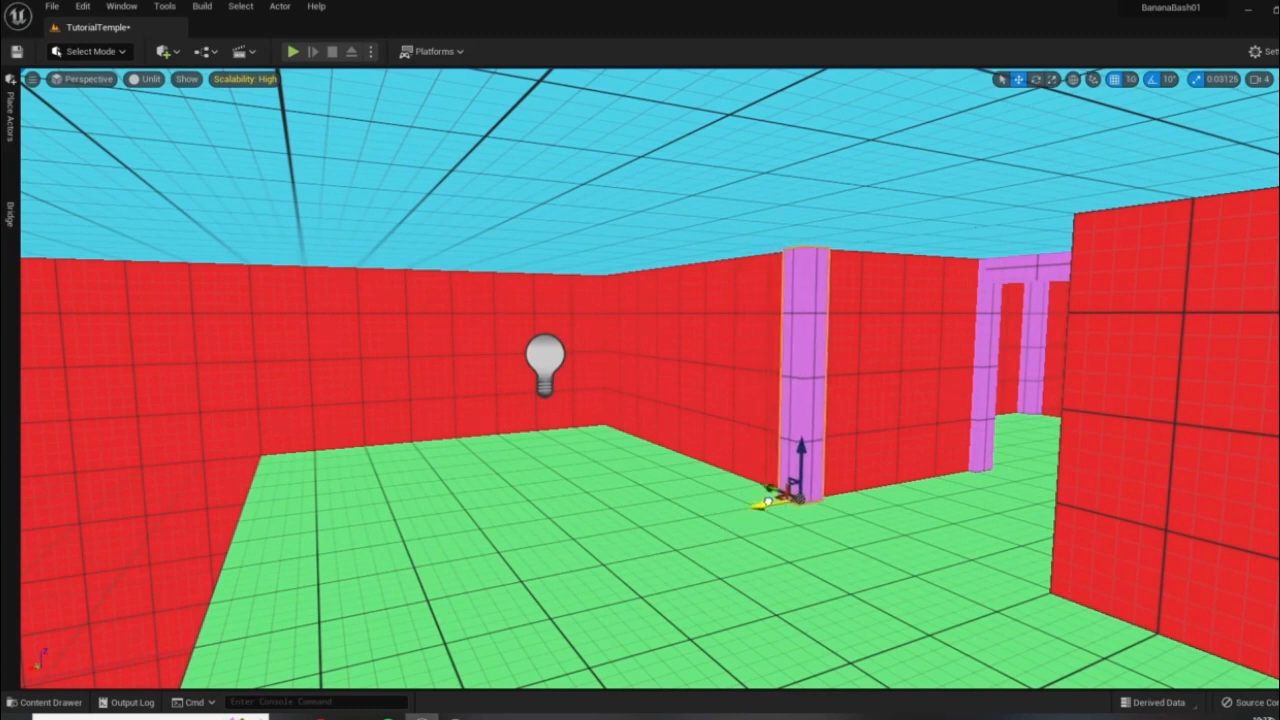
# - Move the new corner pillar Column_4m38 into the Room3 folder
pyautogui.click(1278, 200)
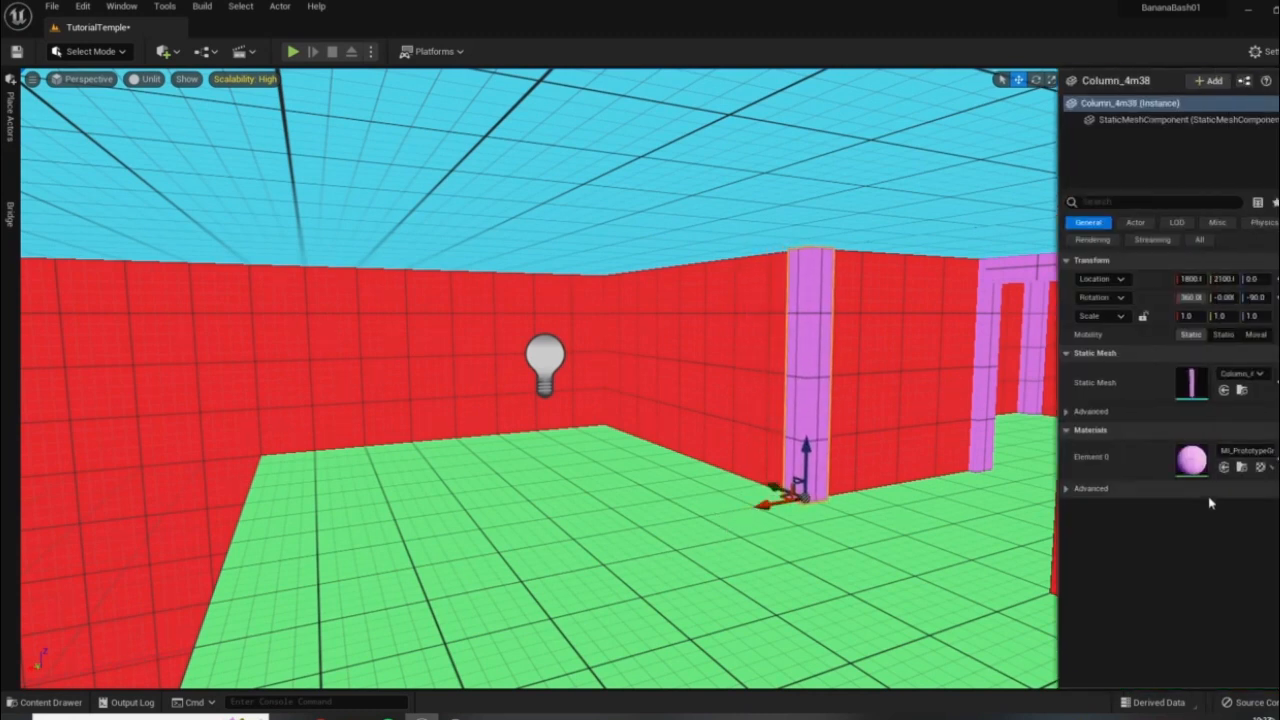
pyautogui.click(1278, 115)
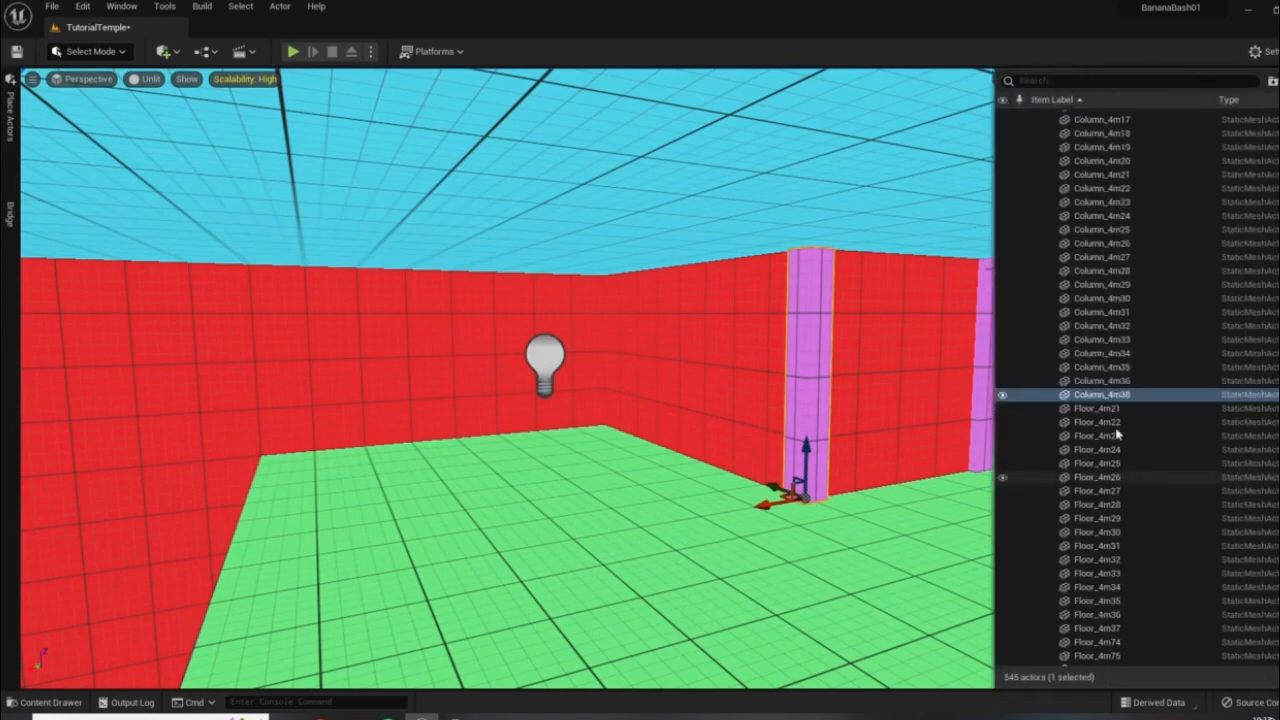
pyautogui.rightClick(1117, 400)
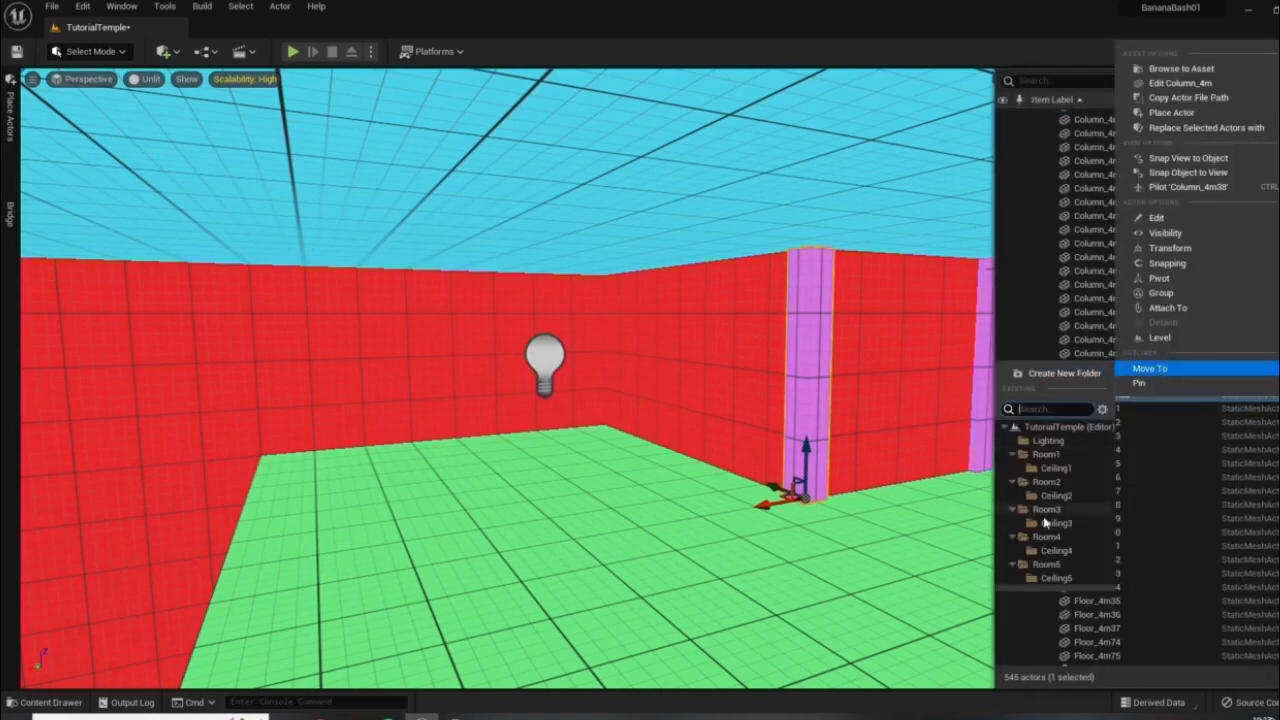
pyautogui.click(1044, 520)
# - Duplicate the corner pillar to the opposite side of the passage opening and copy the purple lintel across the two pillars
pyautogui.moveTo(802, 472); pyautogui.dragTo(1090, 505, button='right')
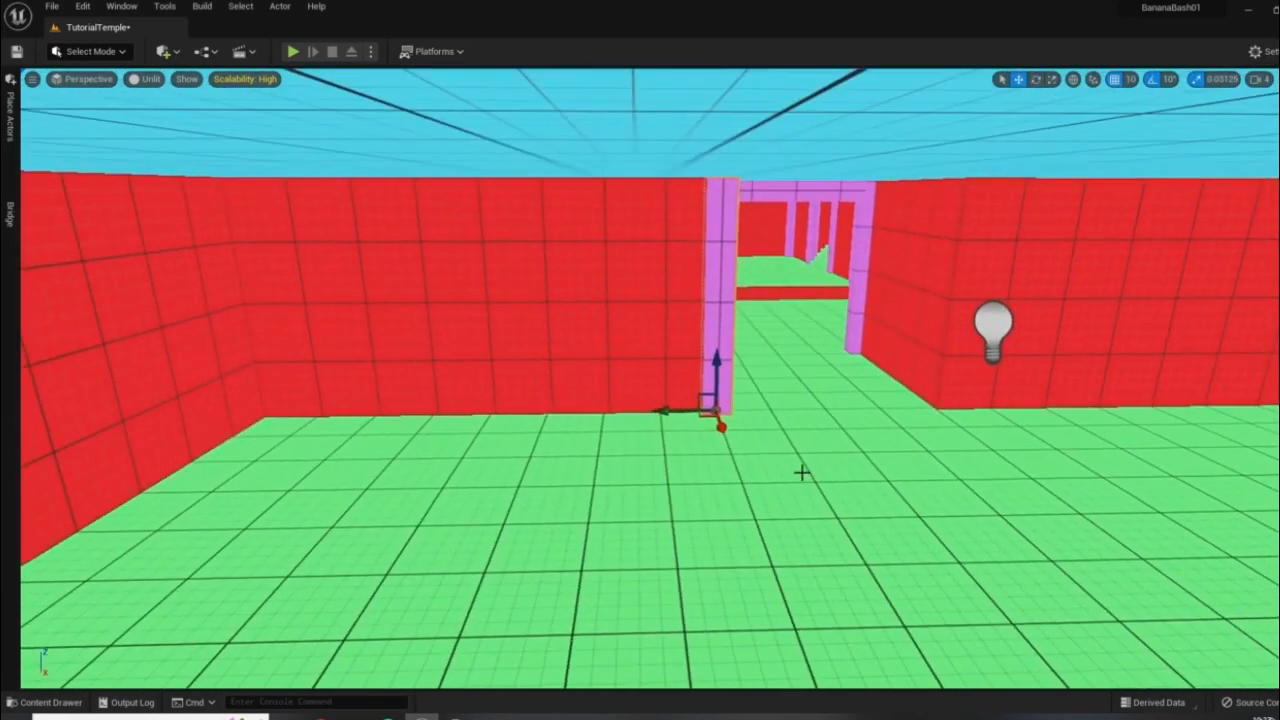
pyautogui.scroll(4, 802, 472)
pyautogui.moveTo(932, 421); pyautogui.dragTo(962, 418)
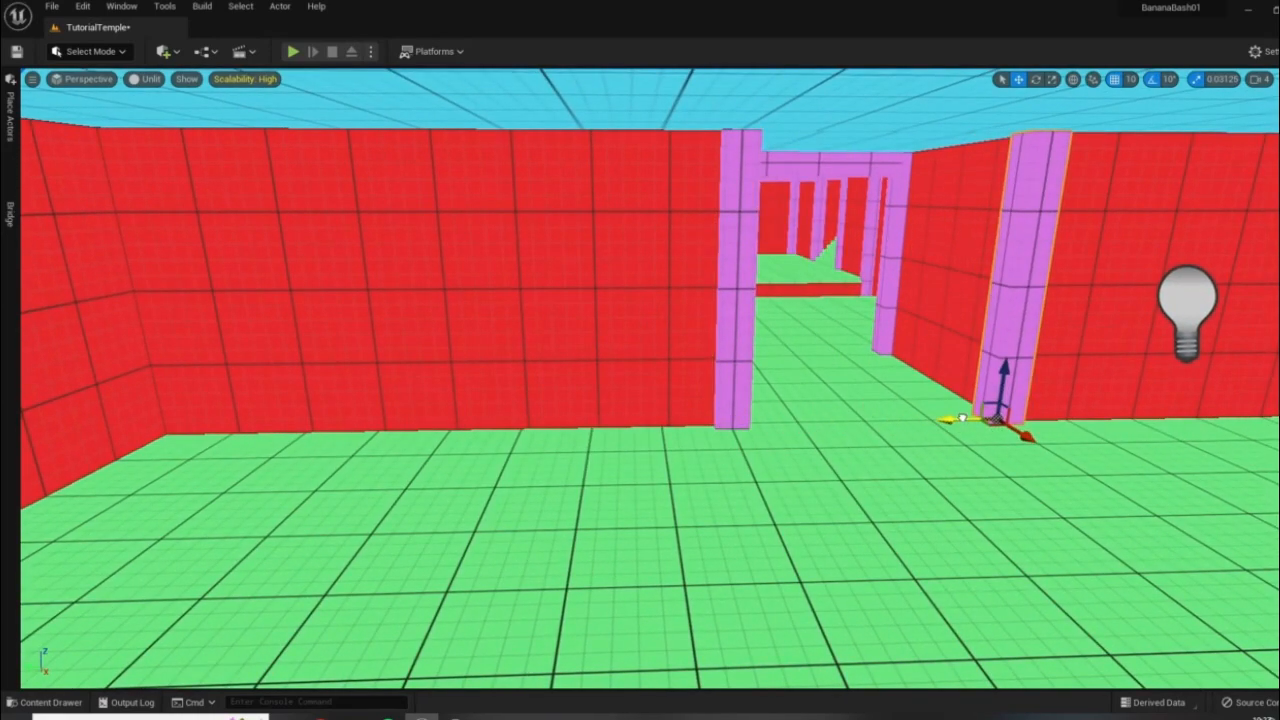
pyautogui.moveTo(962, 418); pyautogui.dragTo(1010, 418, button='right')
pyautogui.click(812, 212)
pyautogui.moveTo(812, 212); pyautogui.dragTo(670, 180, button='right')
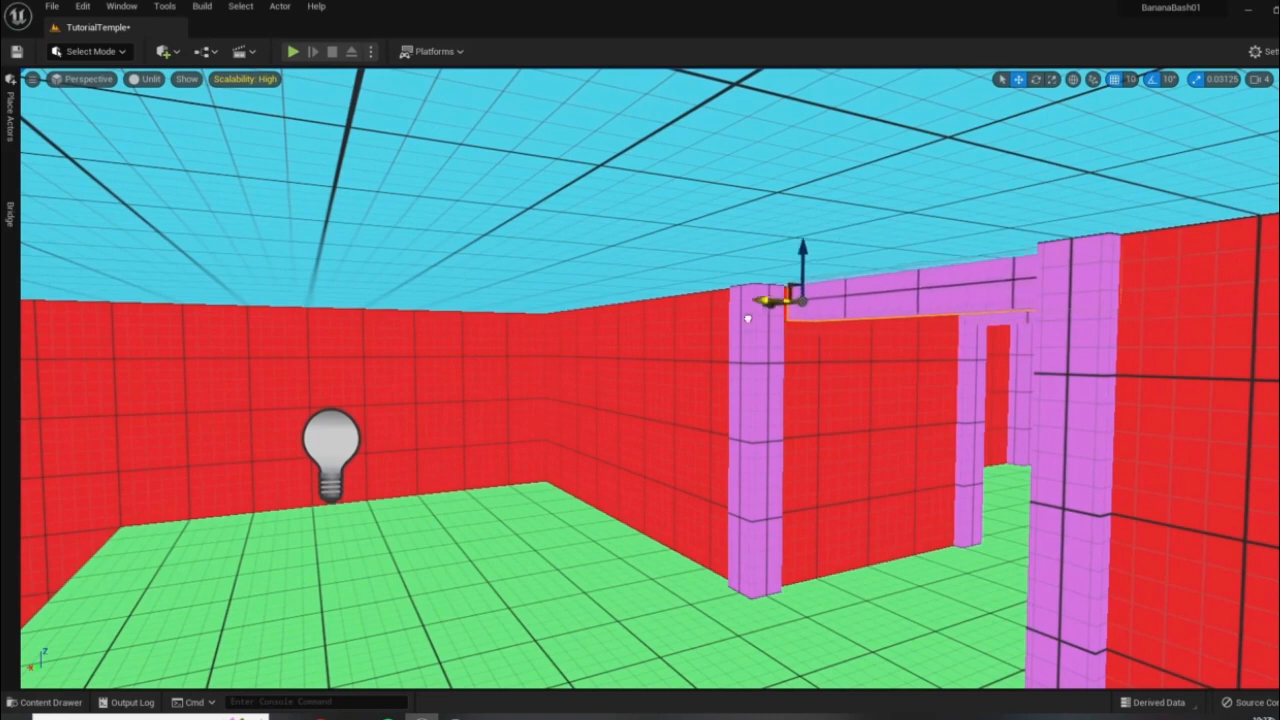
pyautogui.moveTo(710, 318); pyautogui.dragTo(740, 312, button='right')
# - Move the new lintel Column_4m40 into the Room3 folder
pyautogui.click(1278, 190)
pyautogui.click(1278, 110)
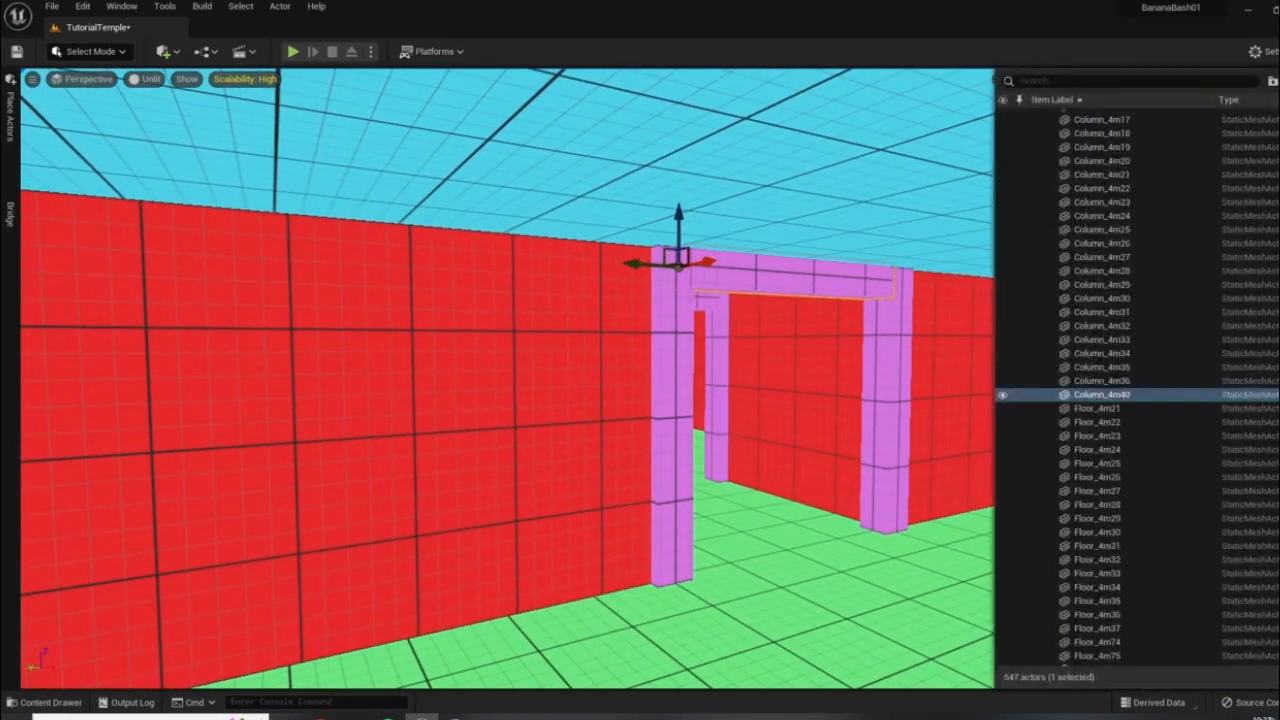
pyautogui.rightClick(1110, 396)
pyautogui.moveTo(1151, 367)
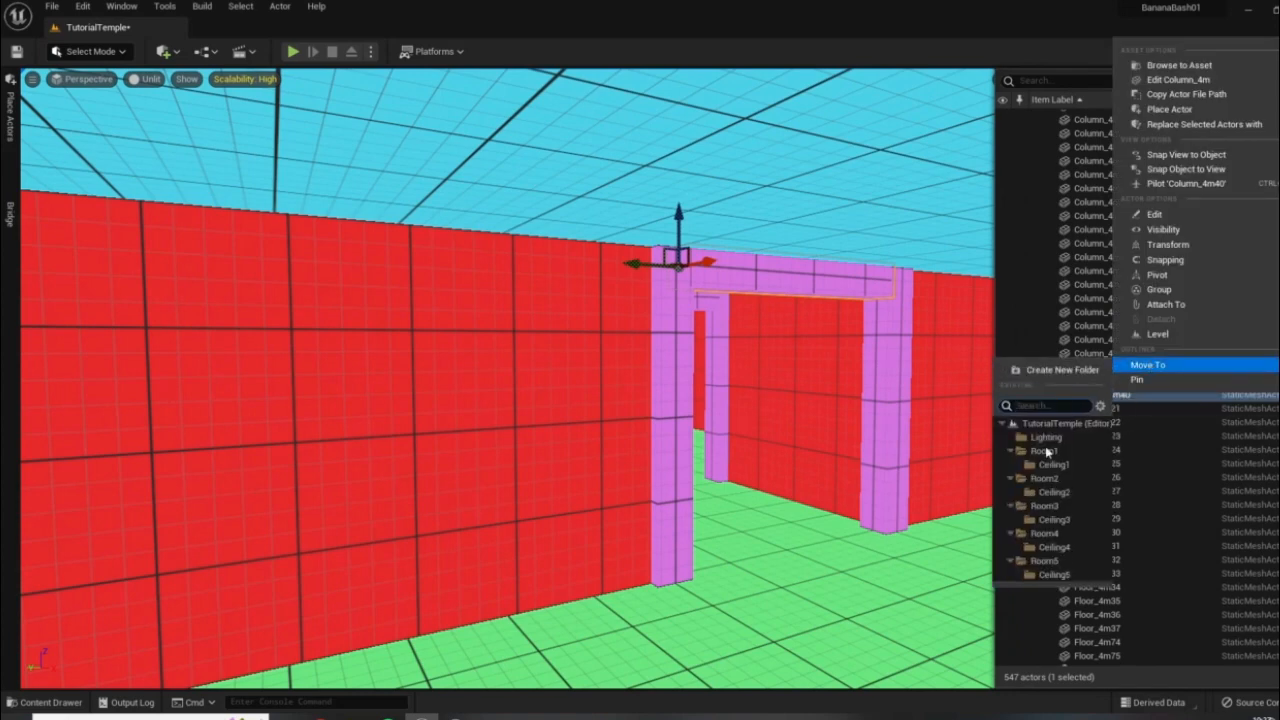
pyautogui.click(1040, 511)
# - Duplicate the pillar beside the opening along the adjoining wall into the room's inner corner
pyautogui.moveTo(766, 506); pyautogui.dragTo(880, 506, button='right')
pyautogui.click(766, 506)
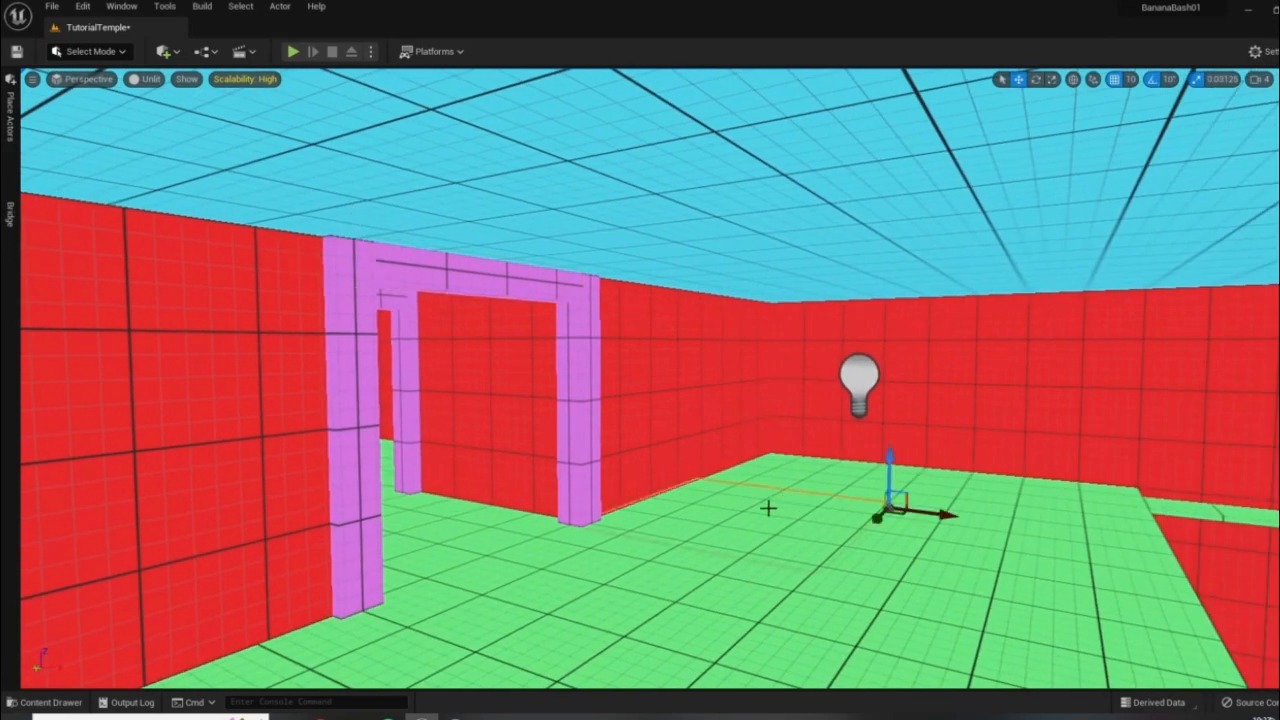
pyautogui.moveTo(630, 448); pyautogui.dragTo(623, 477, button='right')
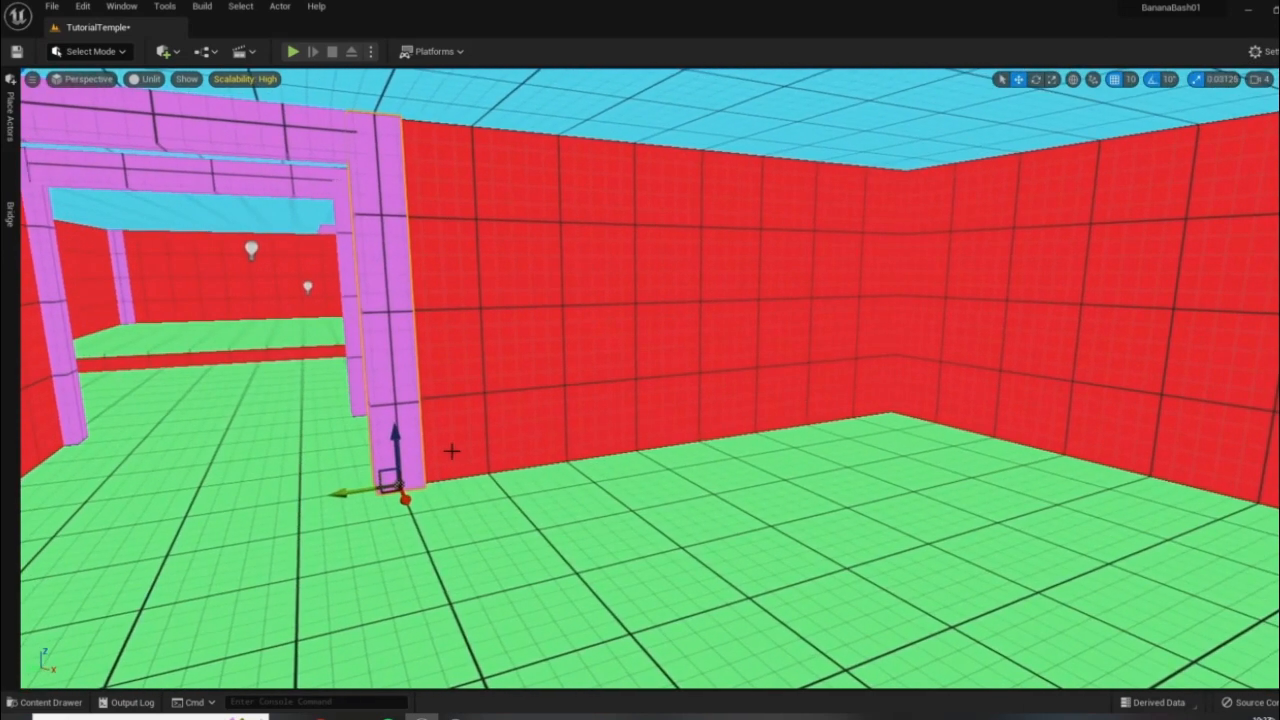
pyautogui.moveTo(339, 489); pyautogui.dragTo(849, 440)
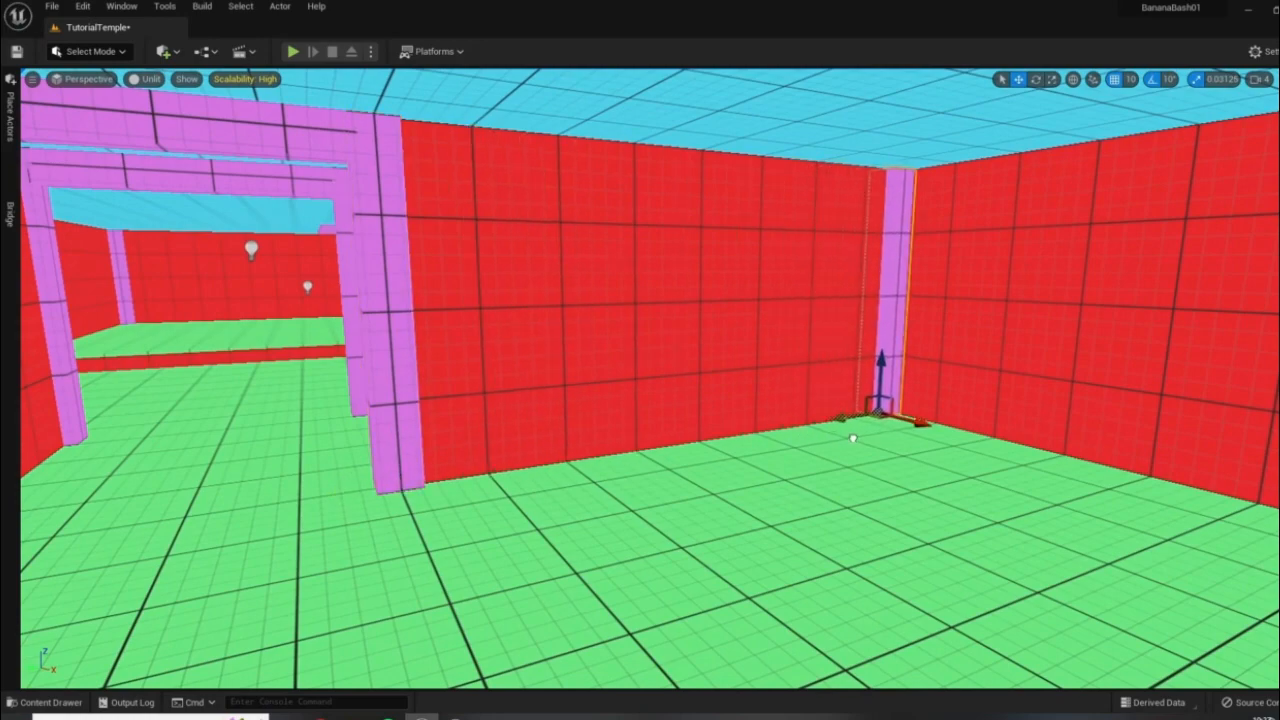
pyautogui.moveTo(853, 438); pyautogui.dragTo(925, 374, button='right')
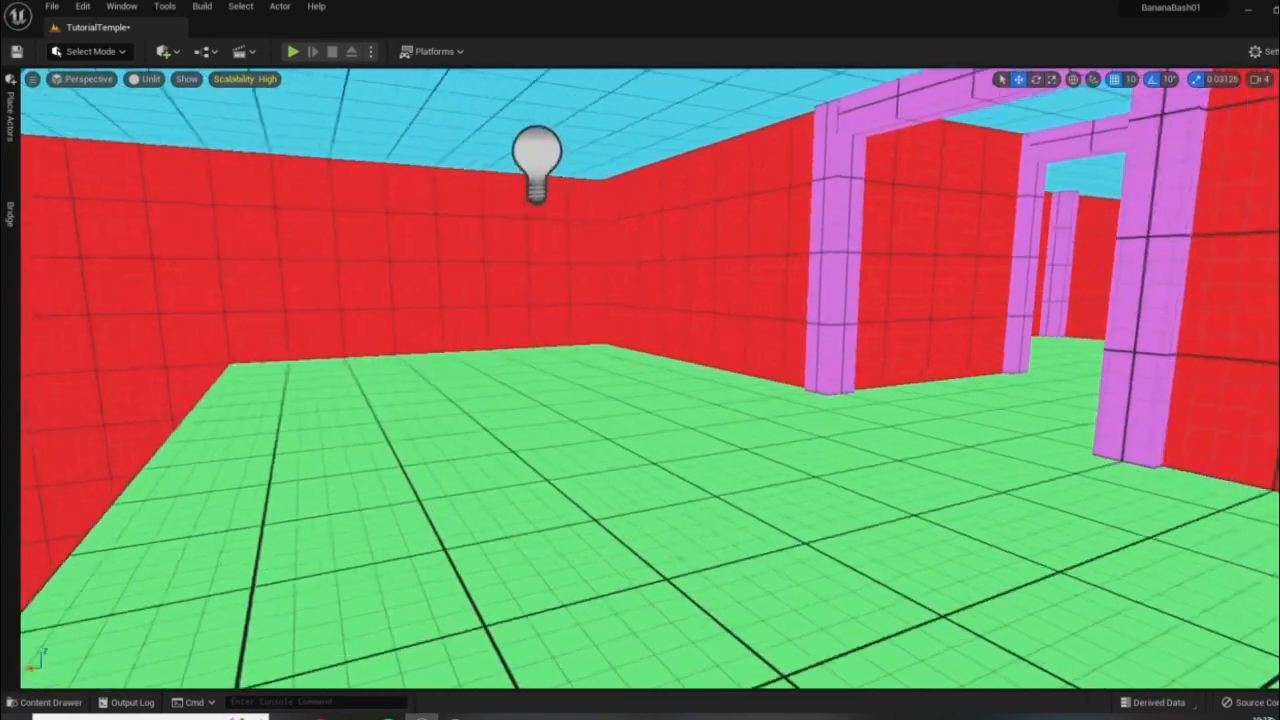
# - Duplicate the purple pillar at the doorway's edge into the far wall corner and shift the copy clear of the wall
pyautogui.moveTo(760, 395); pyautogui.dragTo(842, 322, button='right')
pyautogui.click(969, 386)
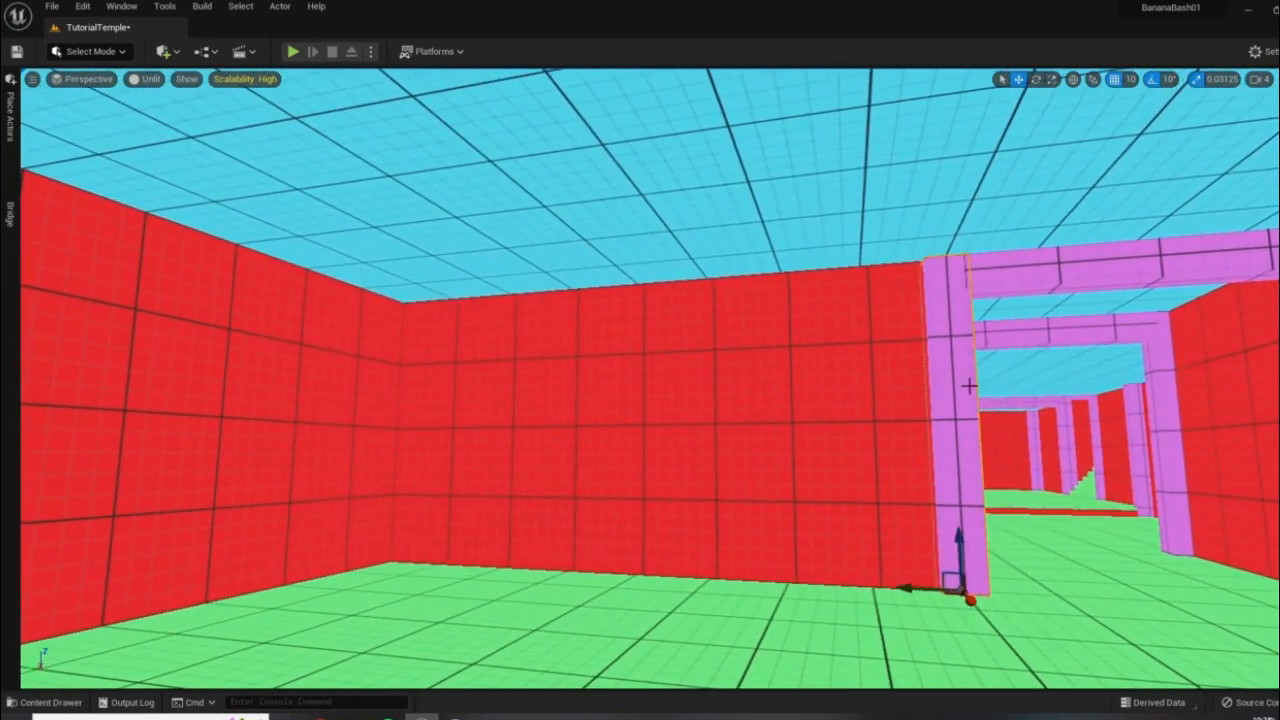
pyautogui.keyDown('alt'); pyautogui.moveTo(904, 587); pyautogui.dragTo(365, 541); pyautogui.keyUp('alt')
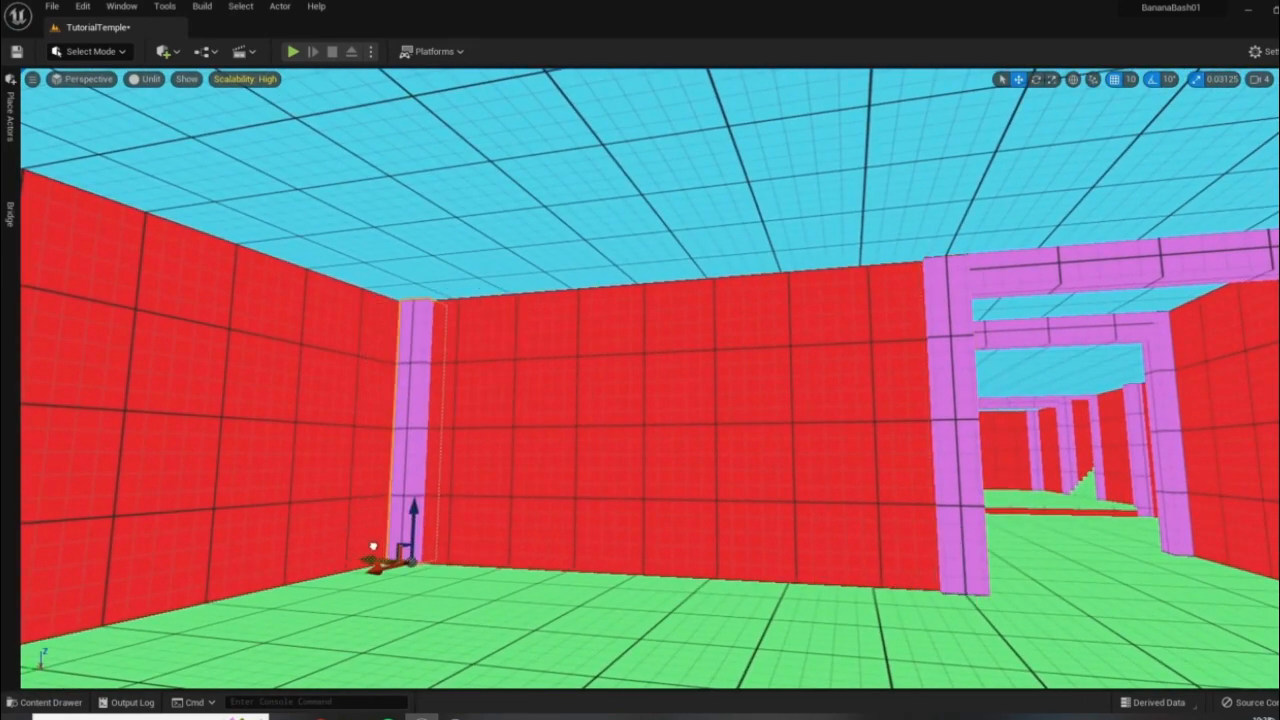
pyautogui.moveTo(543, 511)
pyautogui.mouseDown(button='right')
pyautogui.moveTo(450, 514)
pyautogui.moveTo(590, 540)
pyautogui.moveTo(543, 511)
pyautogui.mouseUp(button='right')
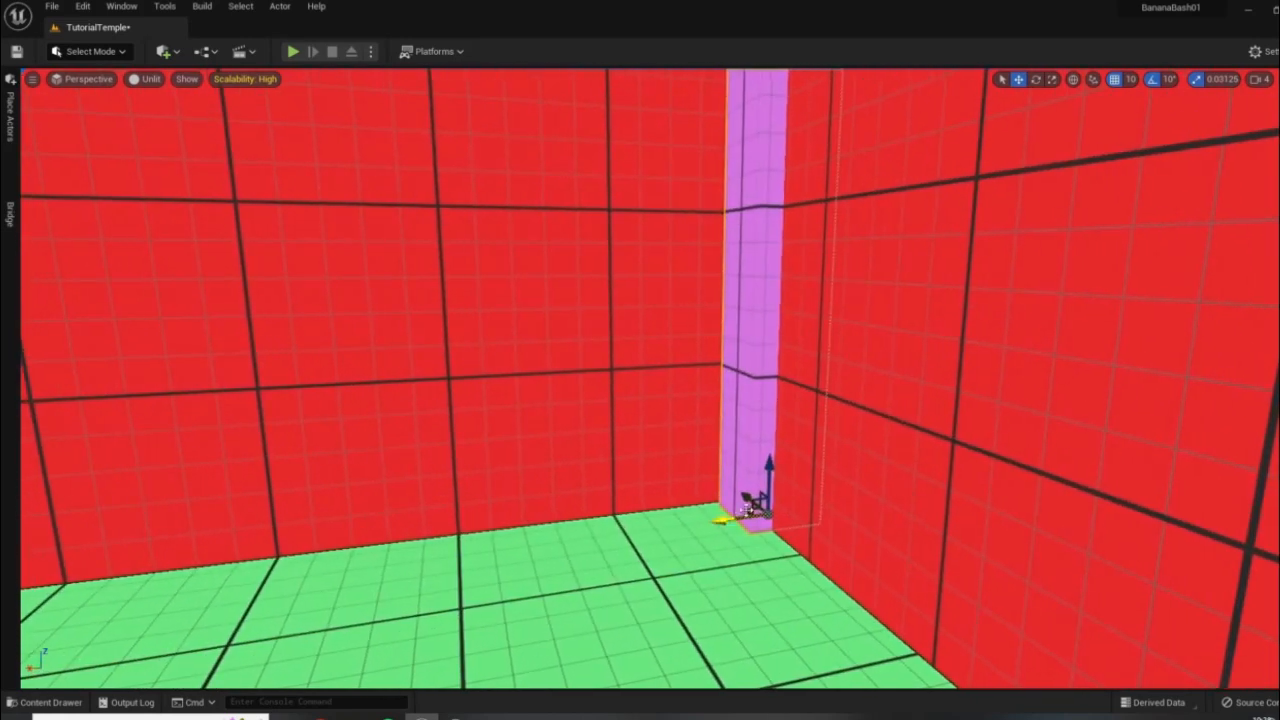
pyautogui.moveTo(746, 510); pyautogui.dragTo(690, 525)
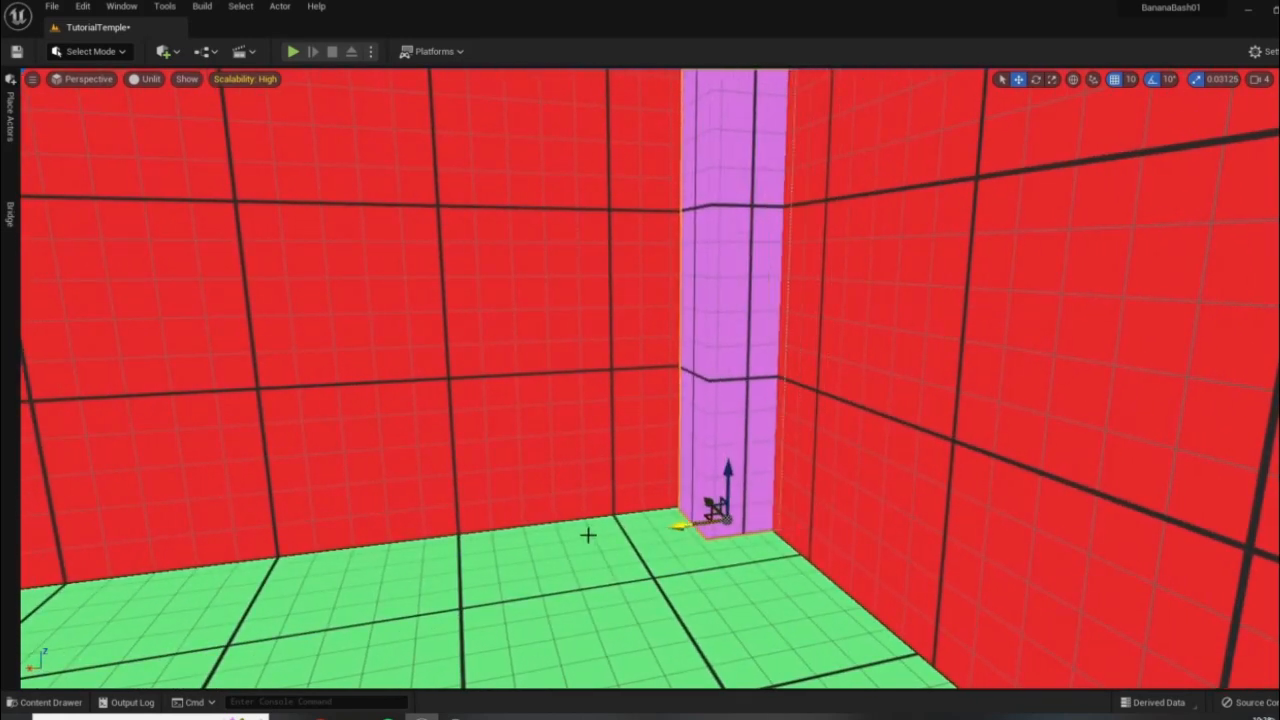
# - Examine the pit room's lighting in Lit view mode, and return the viewport to Unlit
pyautogui.moveTo(588, 535); pyautogui.dragTo(543, 84, button='right')
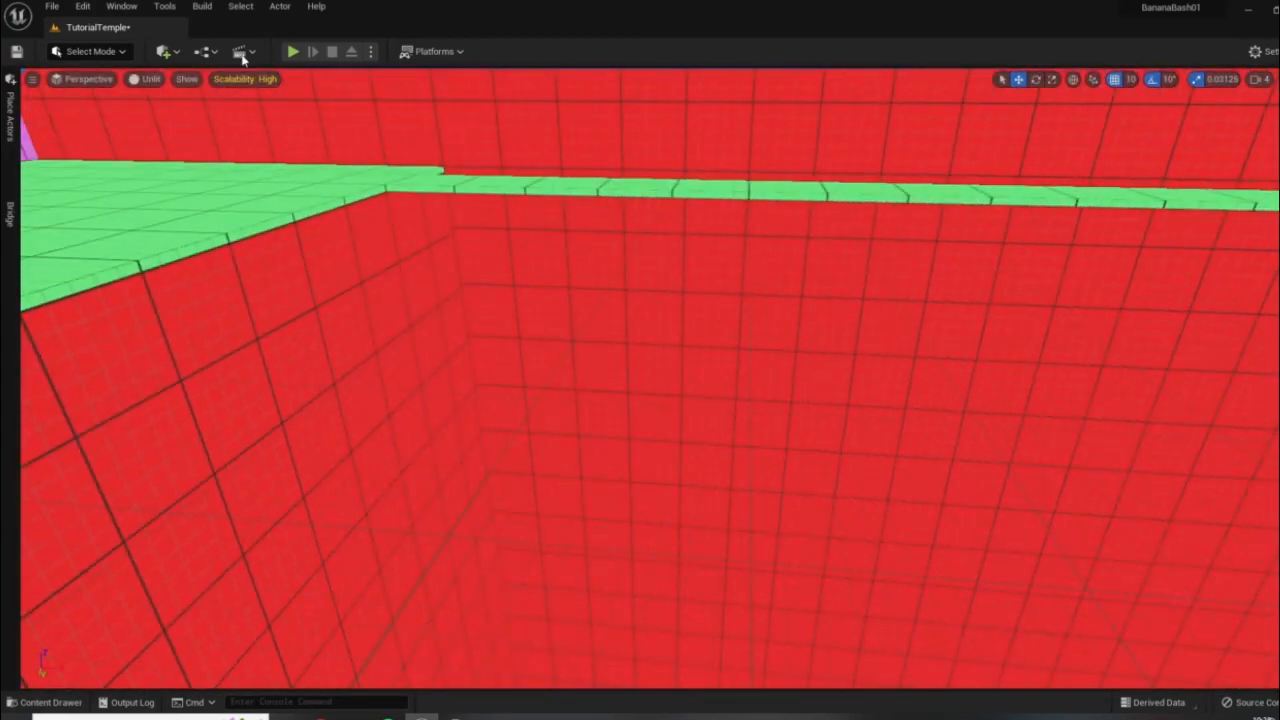
pyautogui.click(147, 79)
pyautogui.click(171, 117)
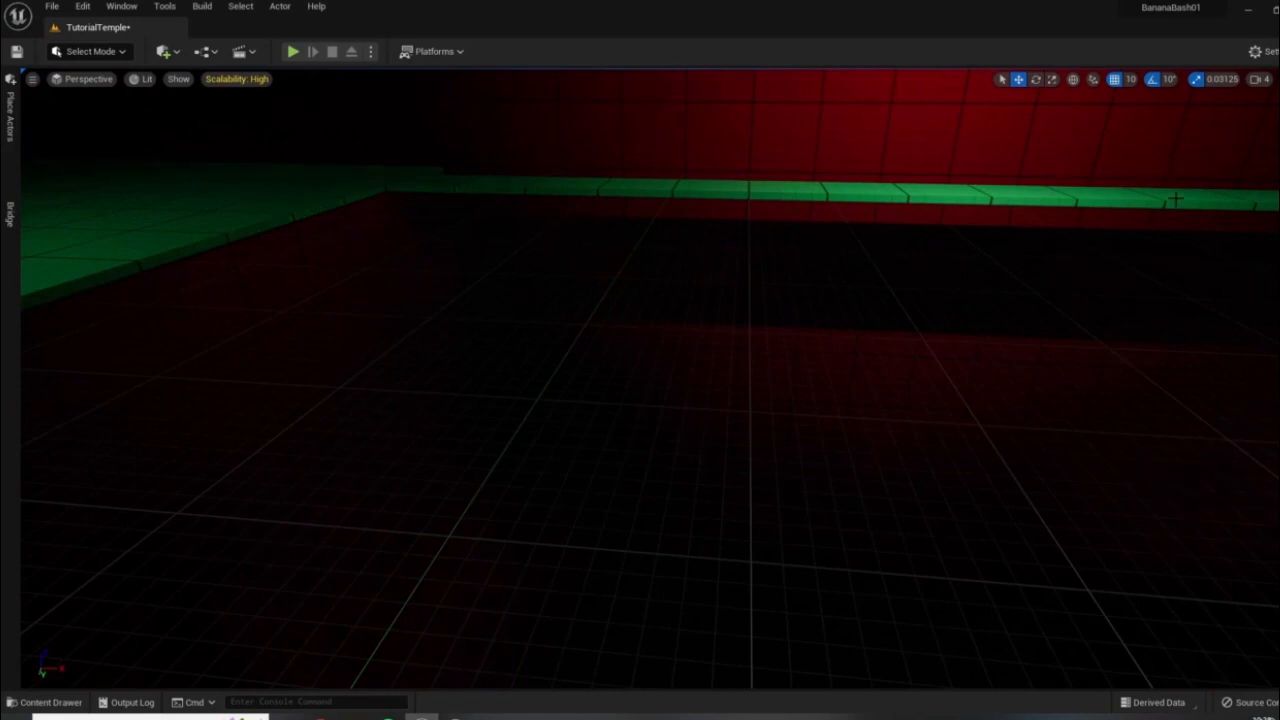
pyautogui.moveTo(1176, 199); pyautogui.dragTo(1130, 120, button='right')
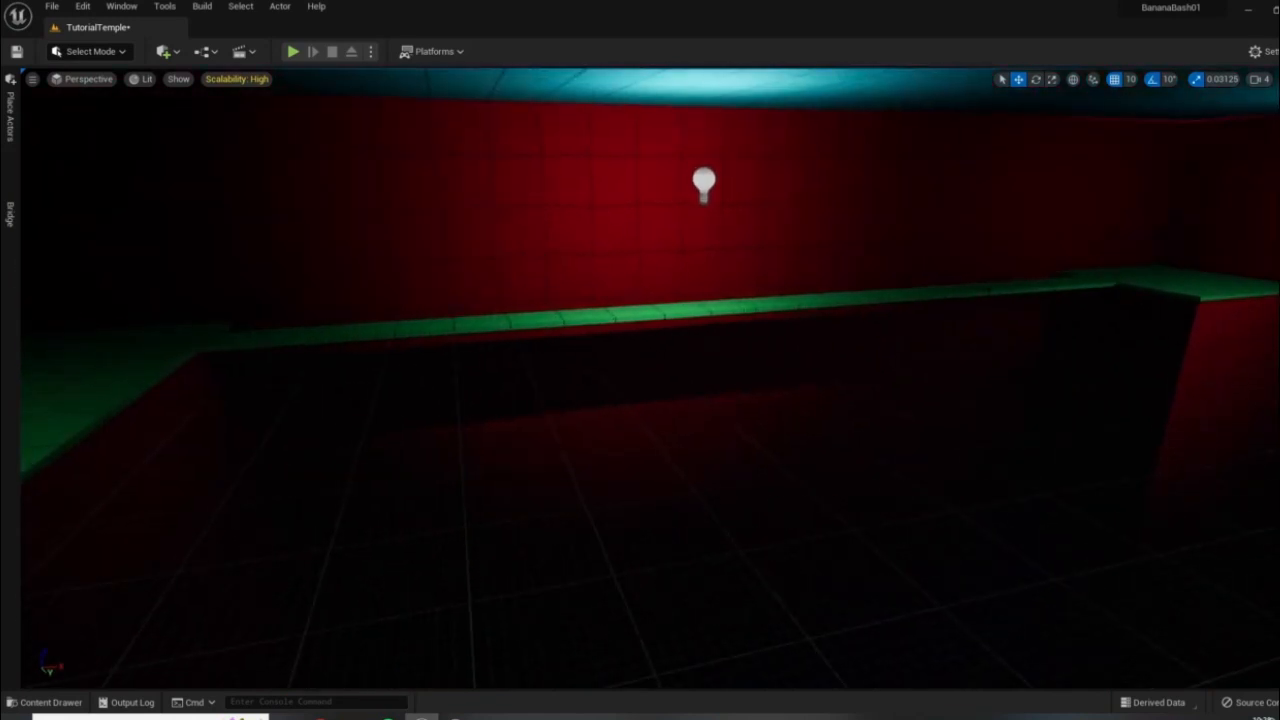
pyautogui.moveTo(650, 380)
pyautogui.mouseDown(button='right')
pyautogui.moveTo(685, 405)
pyautogui.moveTo(450, 290)
pyautogui.moveTo(760, 360)
pyautogui.moveTo(652, 393)
pyautogui.mouseUp(button='right')
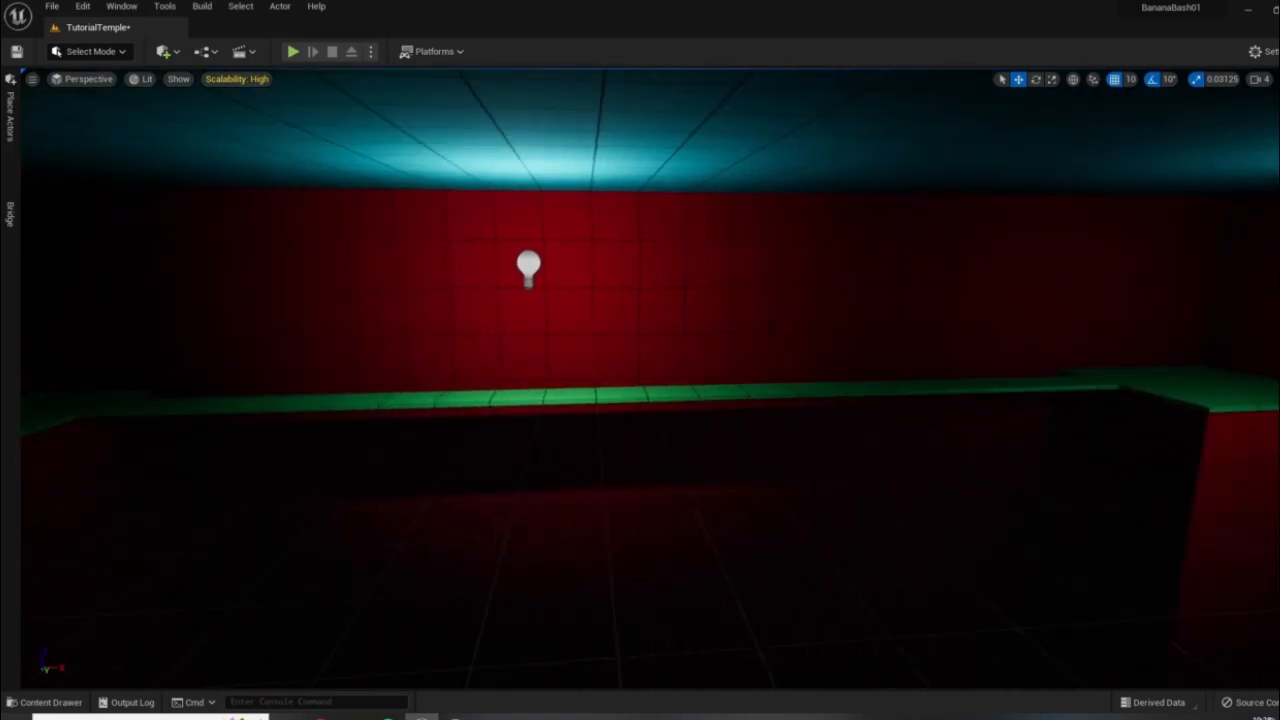
pyautogui.moveTo(652, 393); pyautogui.dragTo(470, 370, button='right')
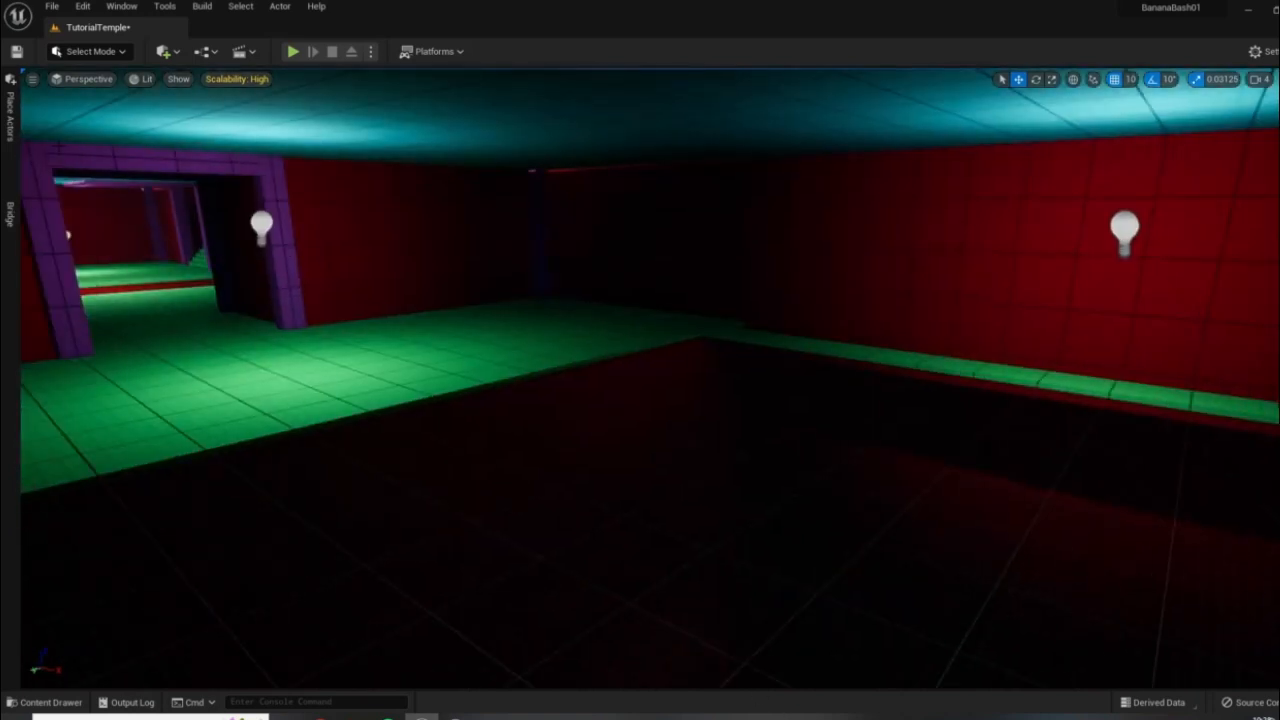
pyautogui.click(140, 79)
pyautogui.click(165, 128)
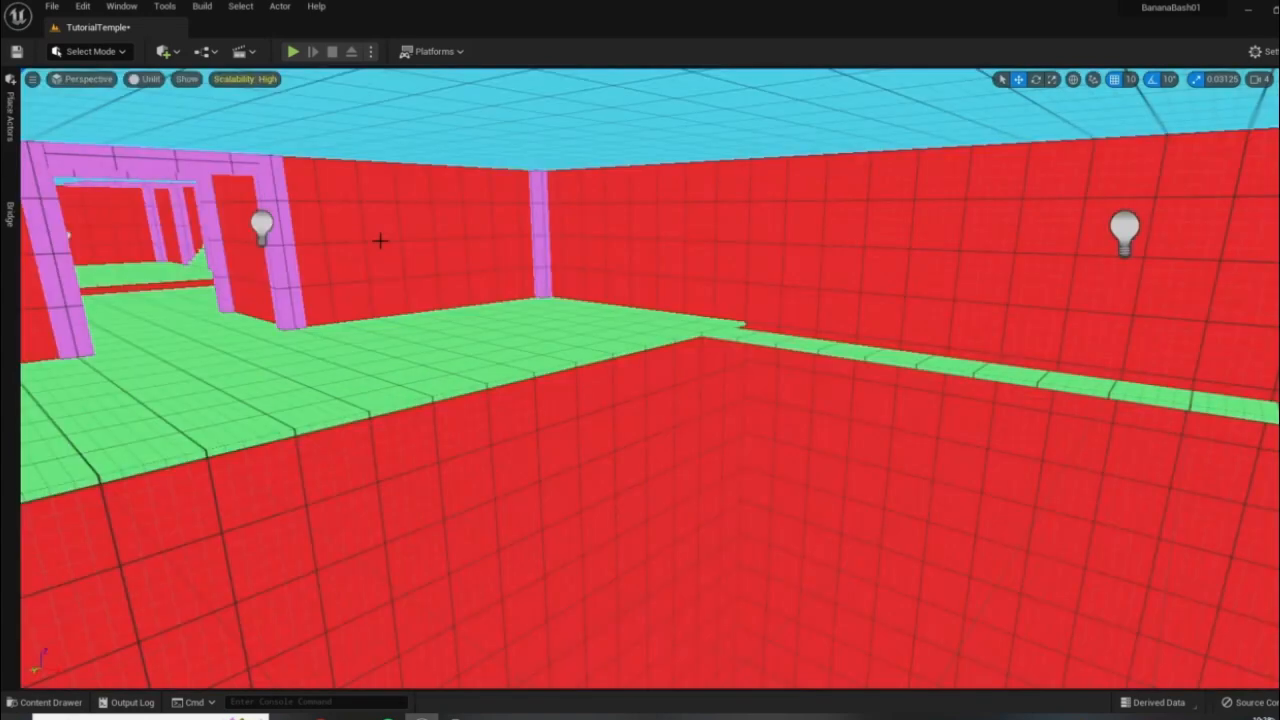
# - Duplicate the corner pillar along the wall to the start of the pit's narrow green ledge and shift it outward
pyautogui.click(536, 250)
pyautogui.moveTo(552, 268); pyautogui.dragTo(675, 320, button='right')
pyautogui.press('w')
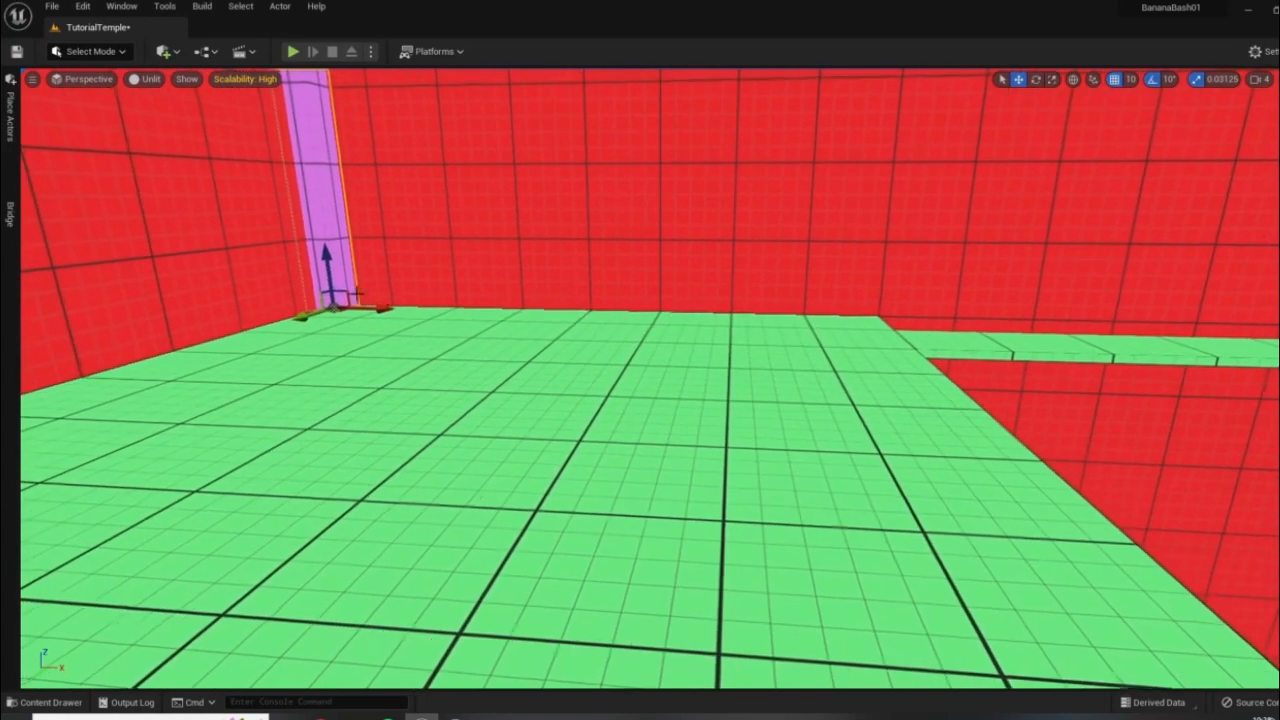
pyautogui.keyDown('alt'); pyautogui.moveTo(372, 309); pyautogui.dragTo(1007, 355); pyautogui.keyUp('alt')
pyautogui.moveTo(1007, 355); pyautogui.dragTo(1150, 355, button='right')
pyautogui.press('w')
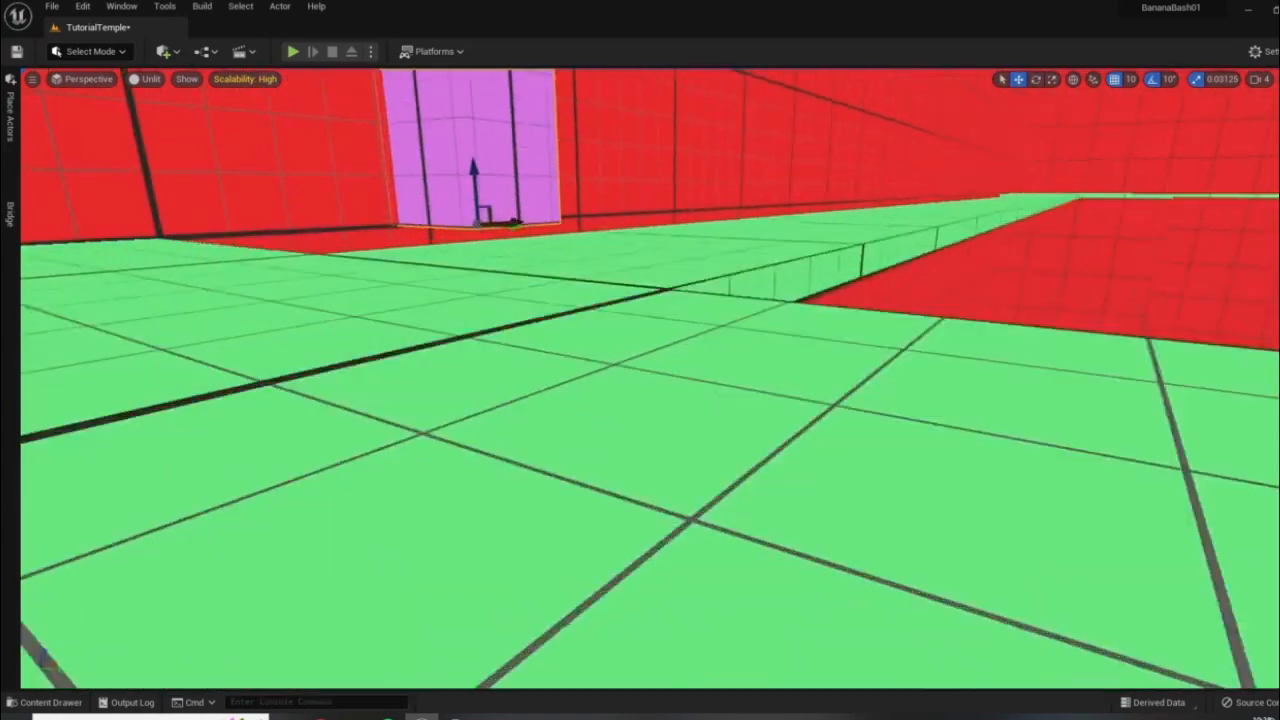
pyautogui.press('s')
pyautogui.moveTo(808, 262); pyautogui.dragTo(796, 360, button='right')
pyautogui.moveTo(692, 439); pyautogui.dragTo(787, 463)
# - Slide the copied pillar farther along the narrow ledge, away from the corner platform
pyautogui.moveTo(892, 461); pyautogui.dragTo(734, 385, button='right')
pyautogui.press('d')
pyautogui.press('s')
pyautogui.press('w')
pyautogui.press('s')
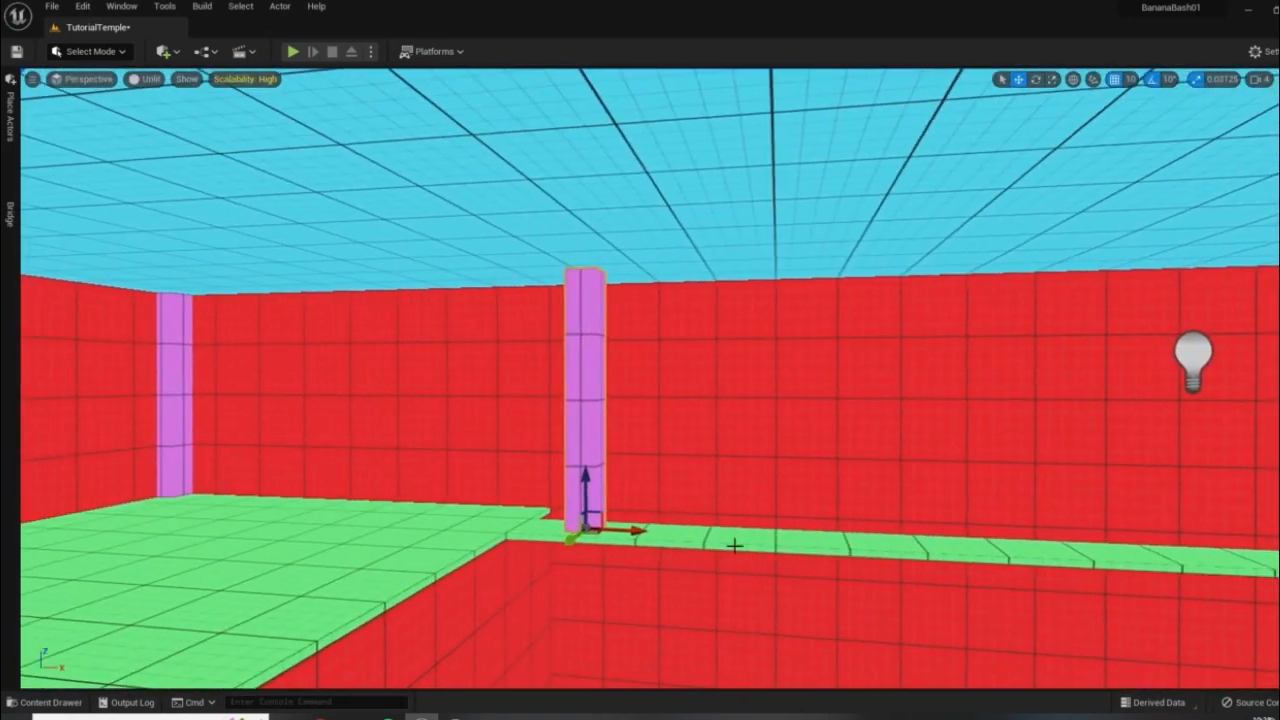
pyautogui.moveTo(639, 535); pyautogui.dragTo(840, 547)
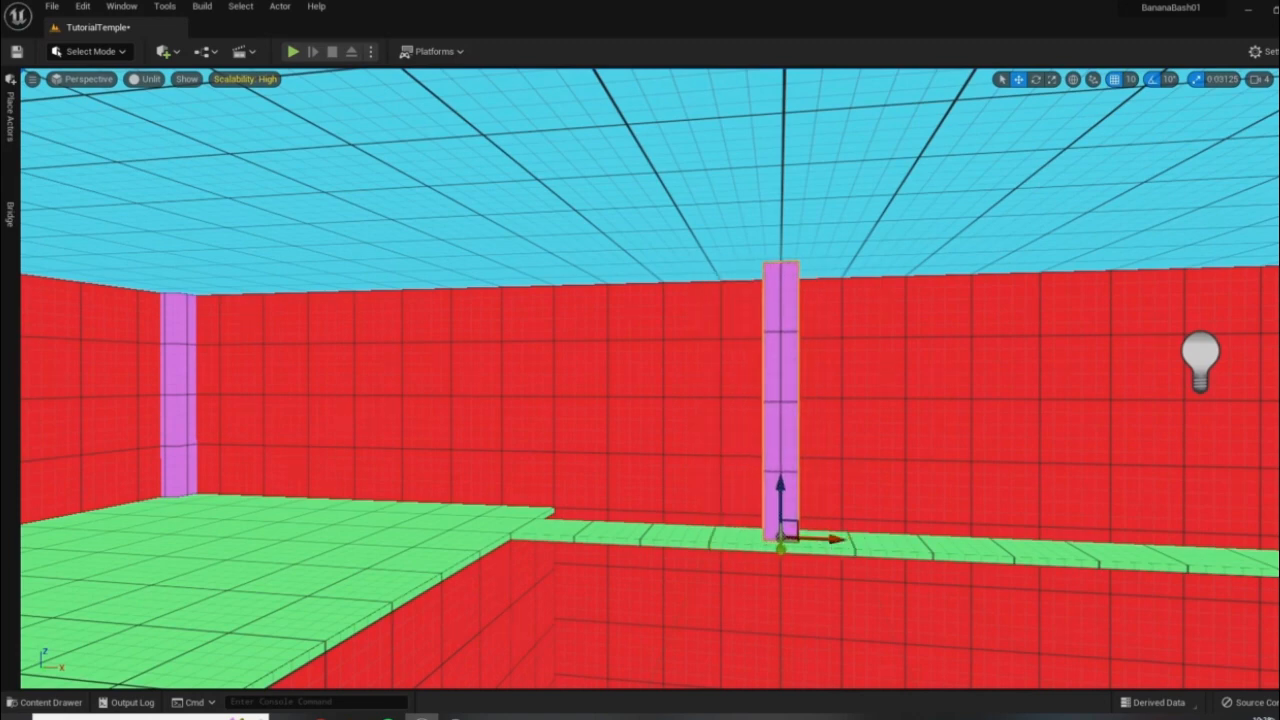
# - Lower the pillar beneath the ledge and stack two copies below it down the pit
pyautogui.press('s')
pyautogui.moveTo(871, 556)
pyautogui.mouseDown(button='right')
pyautogui.moveTo(1000, 575)
pyautogui.moveTo(950, 585)
pyautogui.moveTo(840, 550)
pyautogui.moveTo(871, 556)
pyautogui.mouseUp(button='right')
pyautogui.press('w')
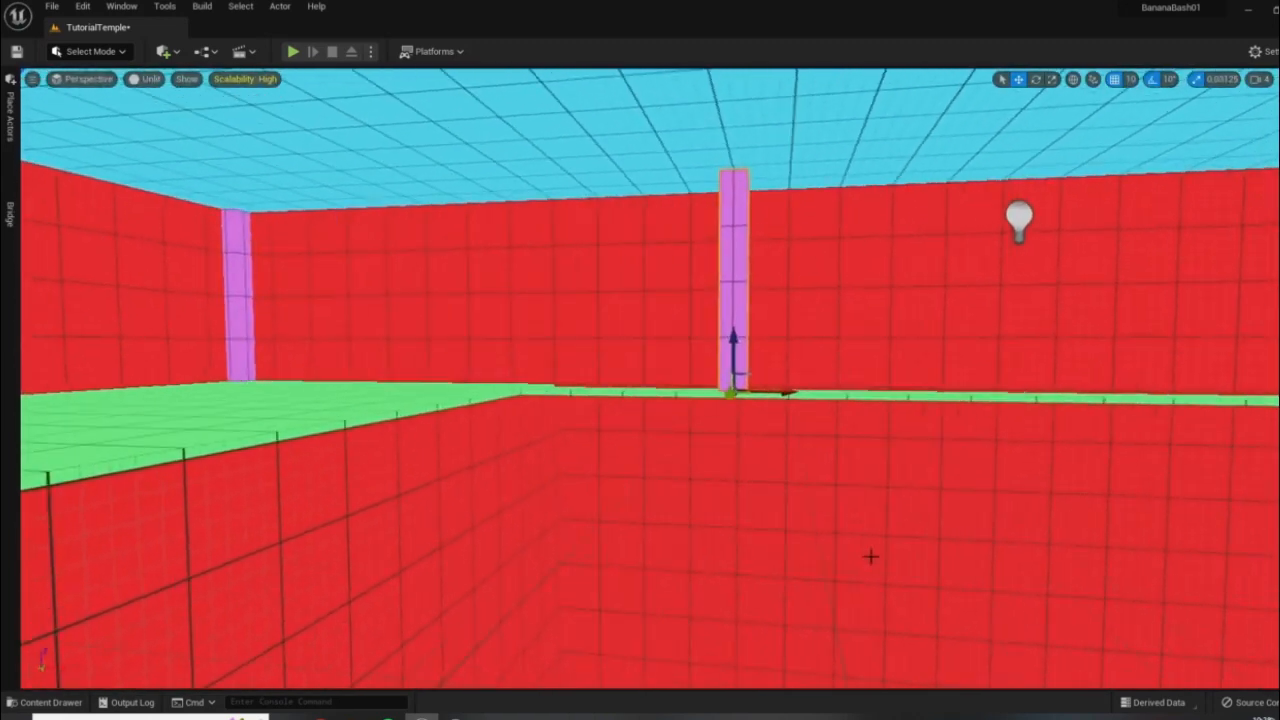
pyautogui.press('w')
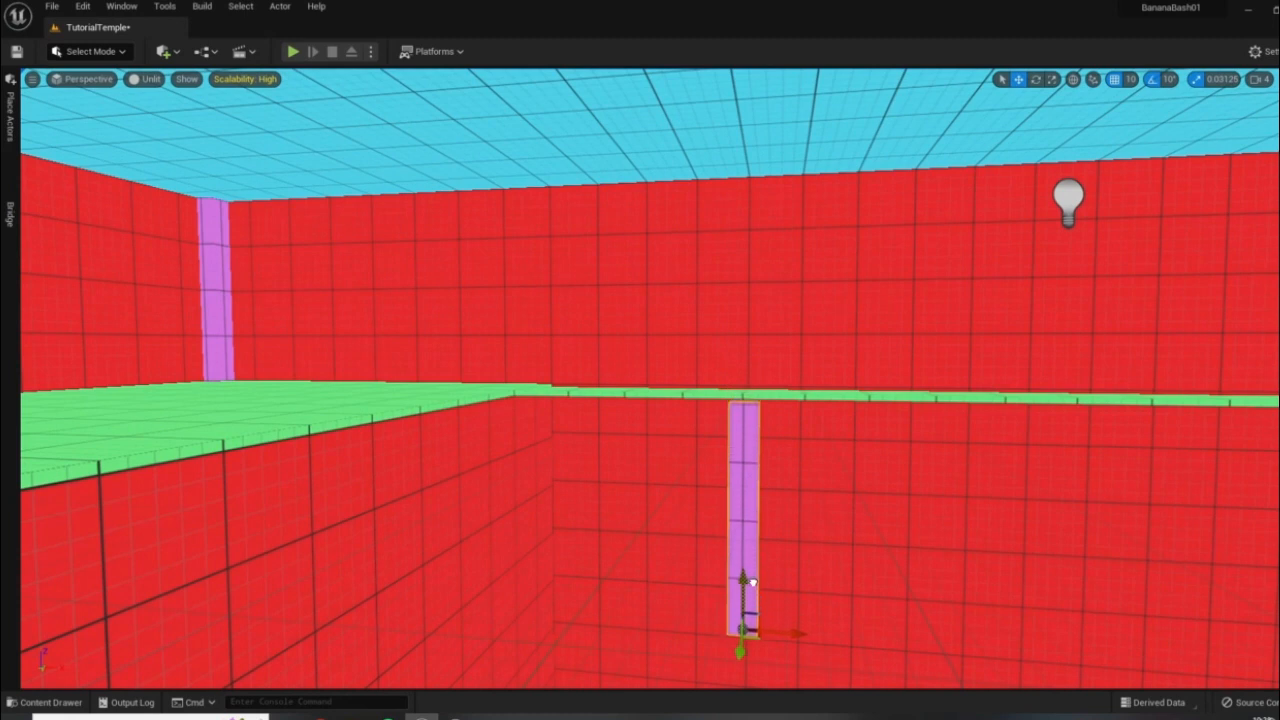
pyautogui.moveTo(694, 492); pyautogui.dragTo(698, 459, button='right')
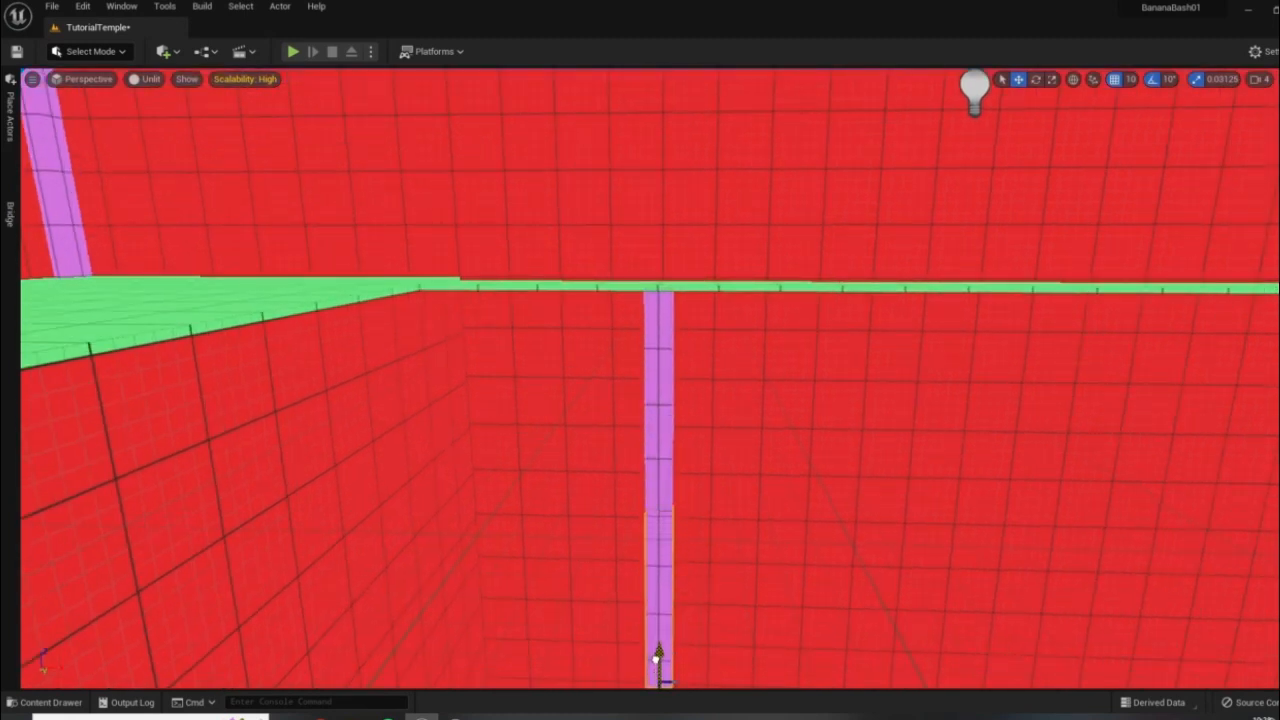
pyautogui.press('w')
pyautogui.moveTo(696, 526); pyautogui.dragTo(565, 517, button='right')
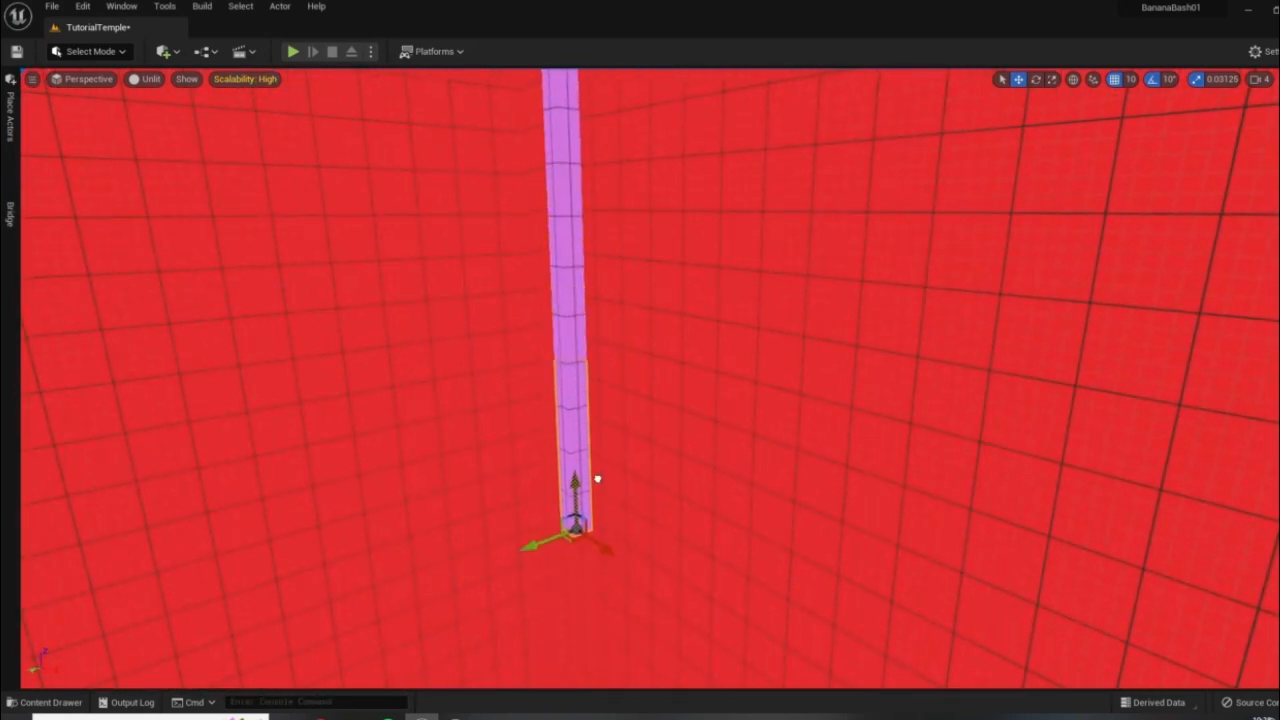
pyautogui.moveTo(596, 477); pyautogui.dragTo(481, 404, button='right')
# - Play-test from the floor beside the pit to check the pillar supporting the ledge
pyautogui.rightClick(481, 404)
pyautogui.click(545, 390)
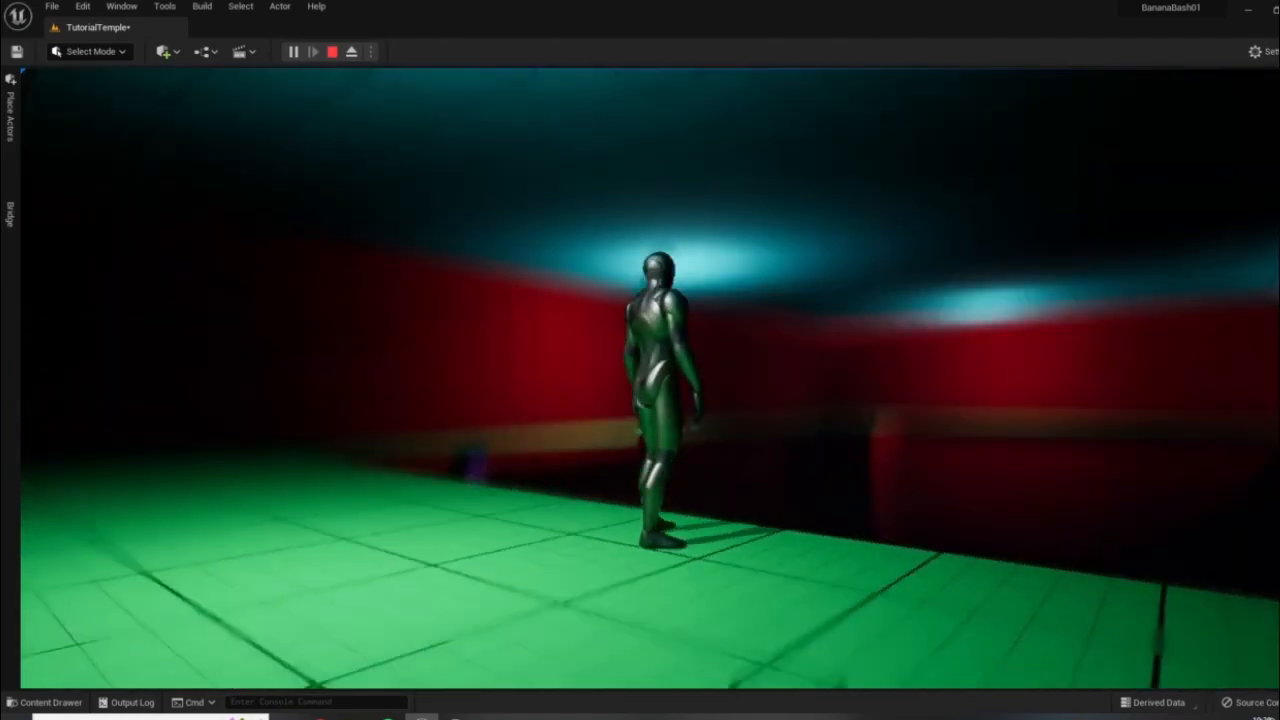
pyautogui.press('w')
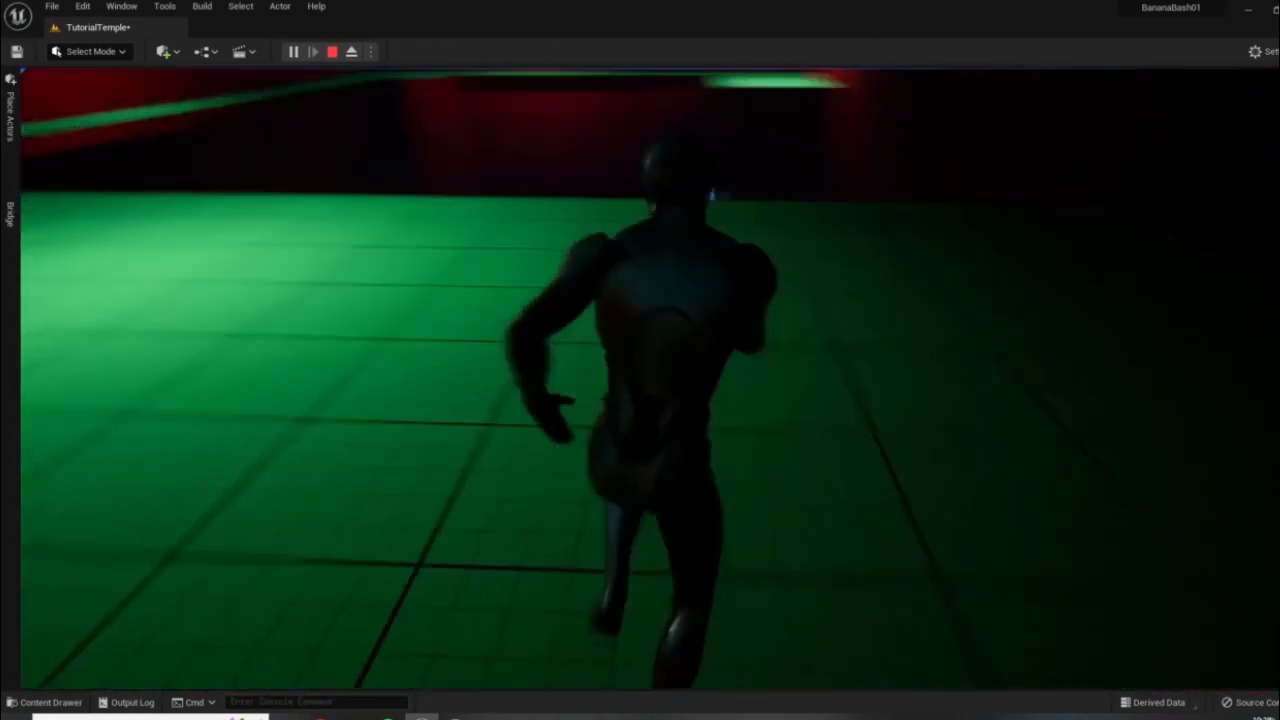
pyautogui.press('Escape')
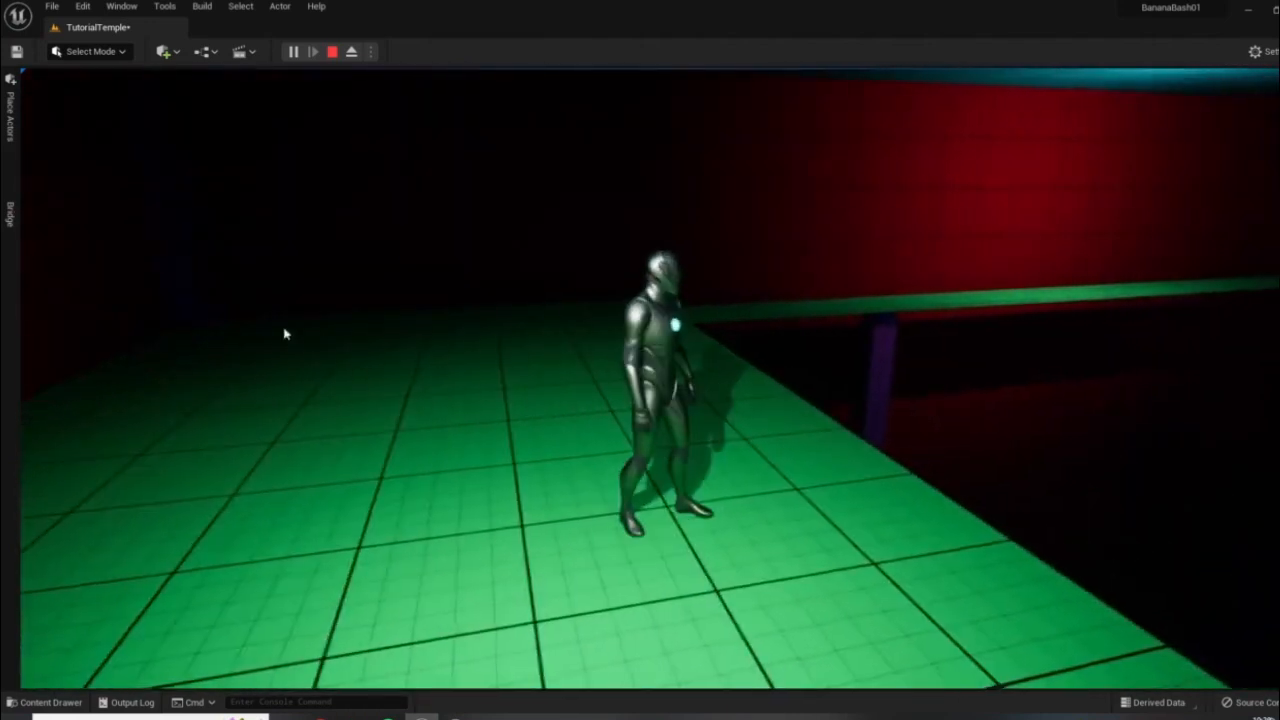
# - Duplicate the three-segment pit pillar twice along the wall so three supports are spaced beneath the ledge
pyautogui.moveTo(572, 216)
pyautogui.mouseDown(button='right')
pyautogui.moveTo(700, 240)
pyautogui.moveTo(740, 280)
pyautogui.moveTo(570, 216)
pyautogui.mouseUp(button='right')
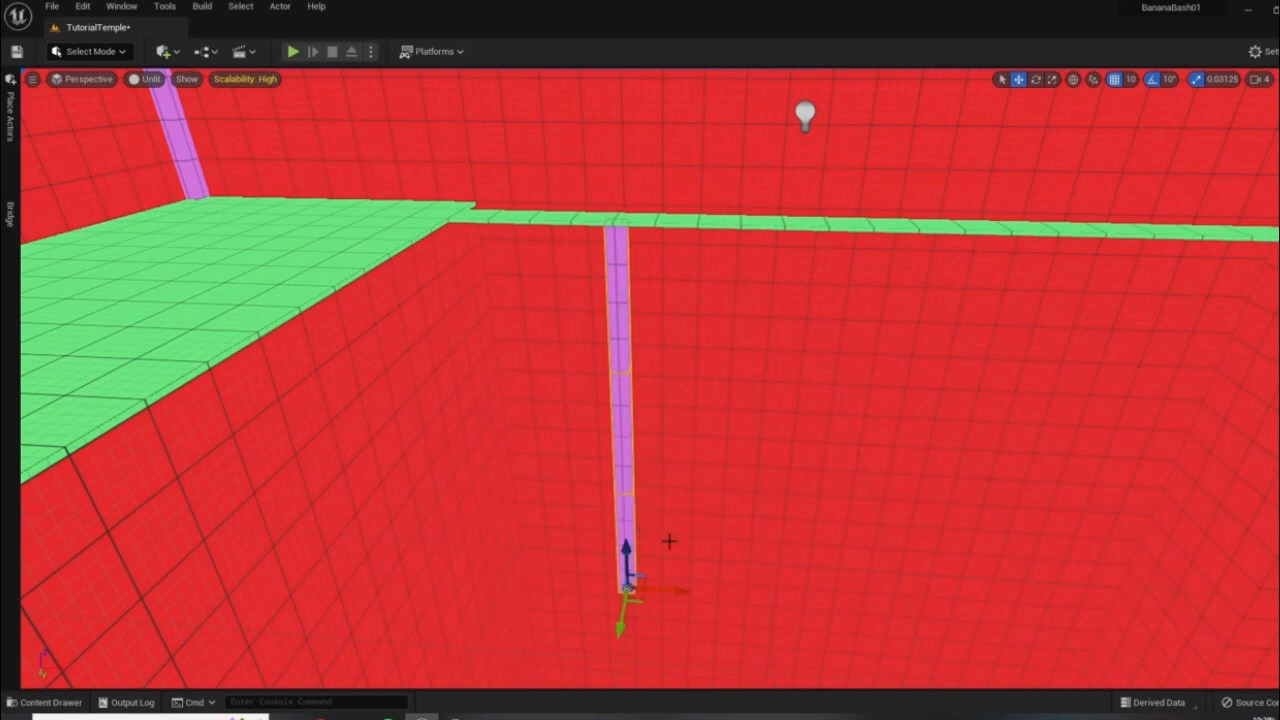
pyautogui.keyDown('alt'); pyautogui.moveTo(675, 591); pyautogui.dragTo(905, 606); pyautogui.keyUp('alt')
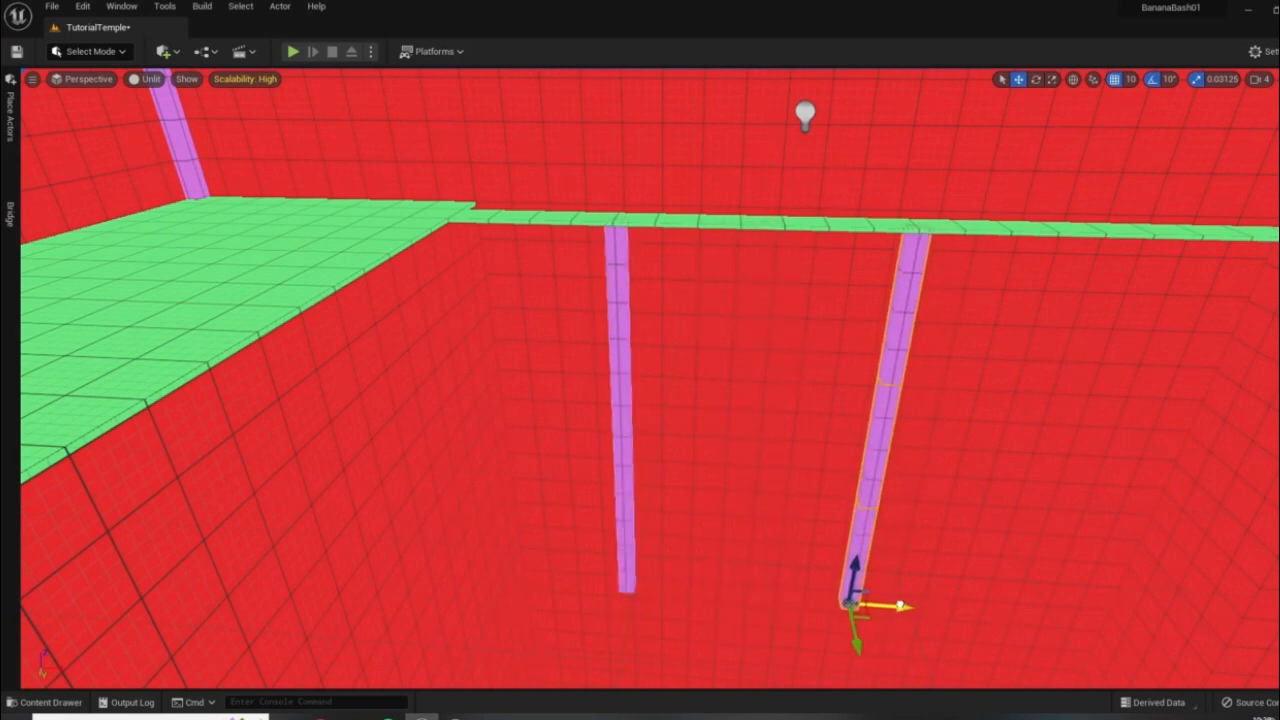
pyautogui.moveTo(709, 543)
pyautogui.mouseDown(button='right')
pyautogui.moveTo(800, 545)
pyautogui.moveTo(709, 543)
pyautogui.mouseUp(button='right')
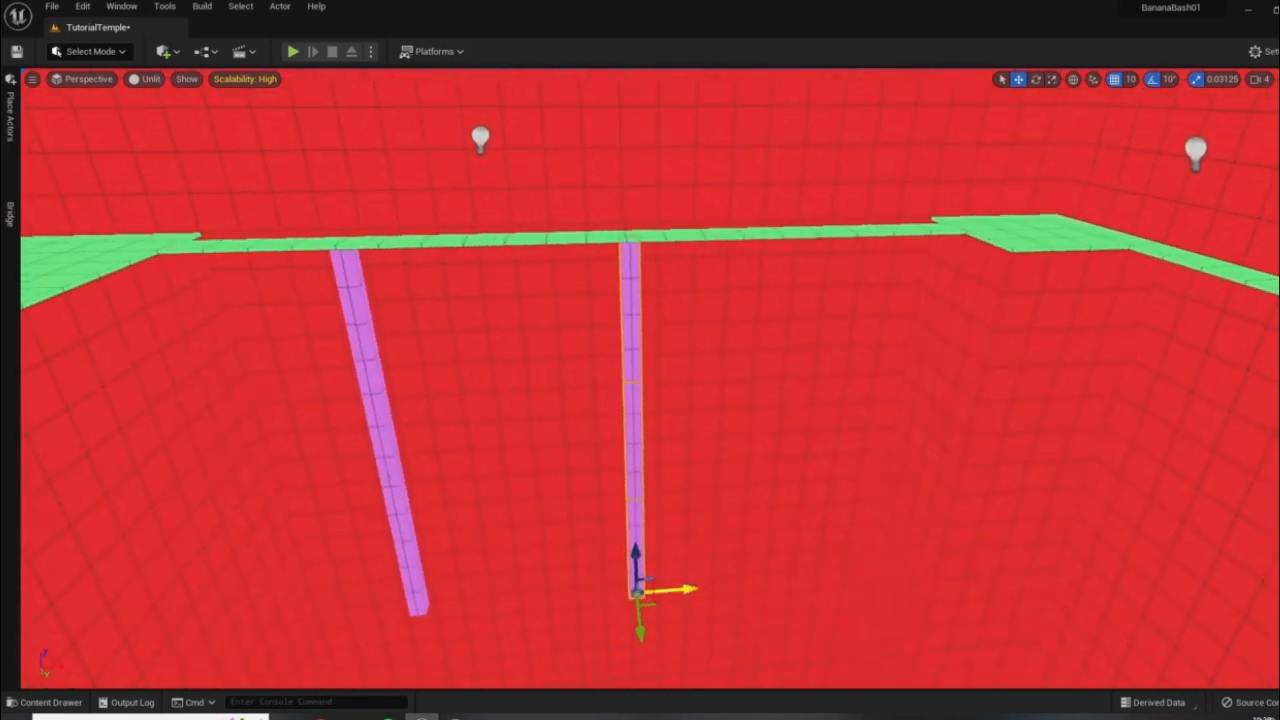
pyautogui.keyDown('alt'); pyautogui.moveTo(685, 590); pyautogui.dragTo(857, 581); pyautogui.keyUp('alt')
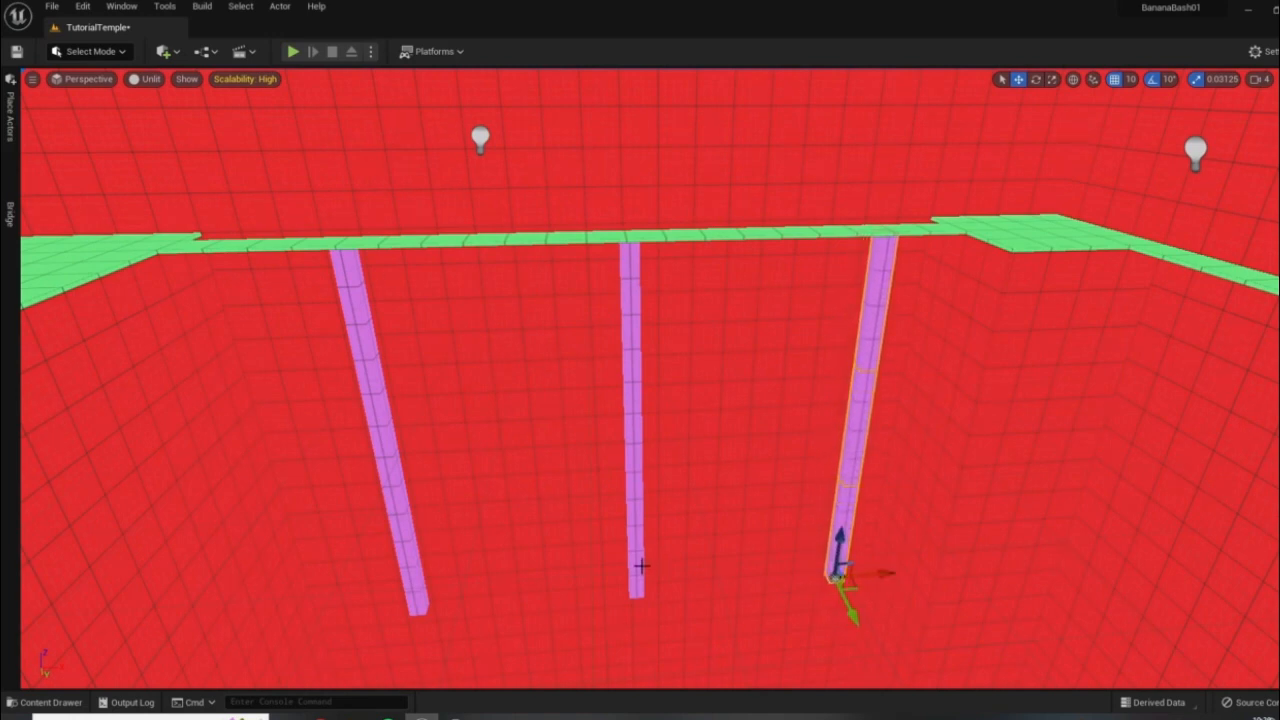
# - Play-test from the green floor at the pit's edge to check the row of three ledge supports
pyautogui.moveTo(662, 358); pyautogui.dragTo(345, 640, button='right')
pyautogui.rightClick(458, 473)
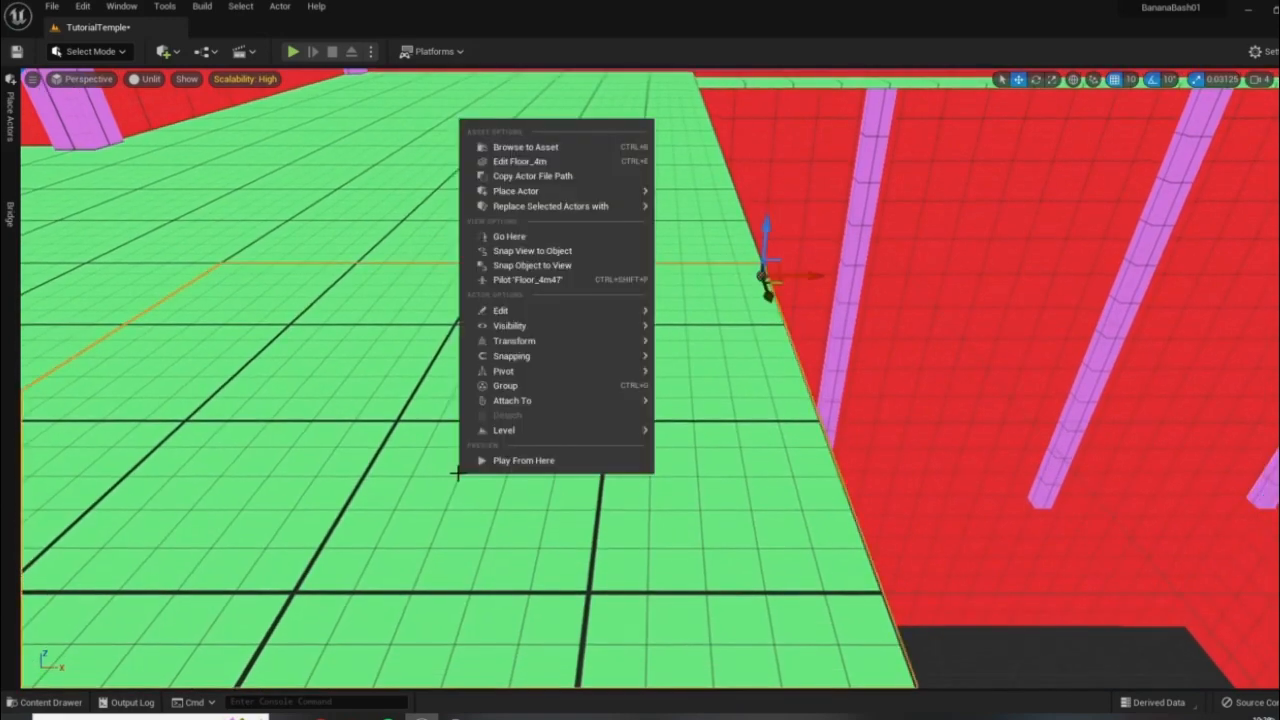
pyautogui.click(515, 460)
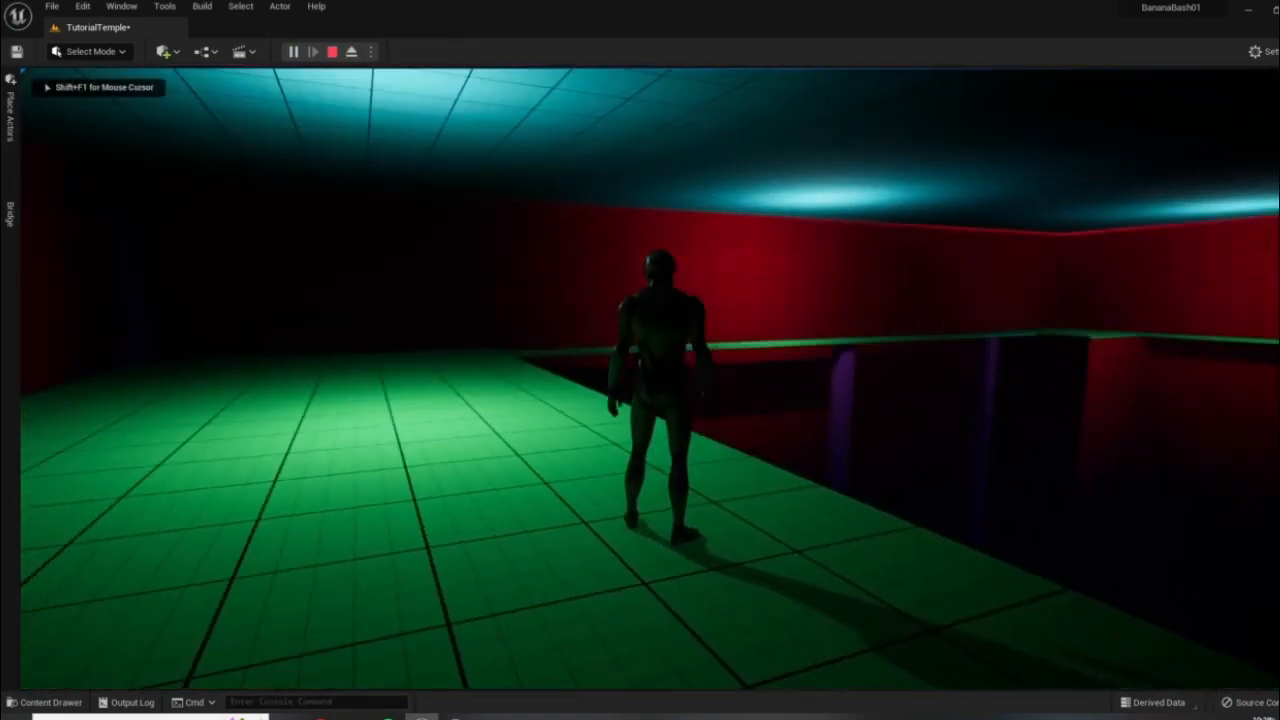
pyautogui.press('w')
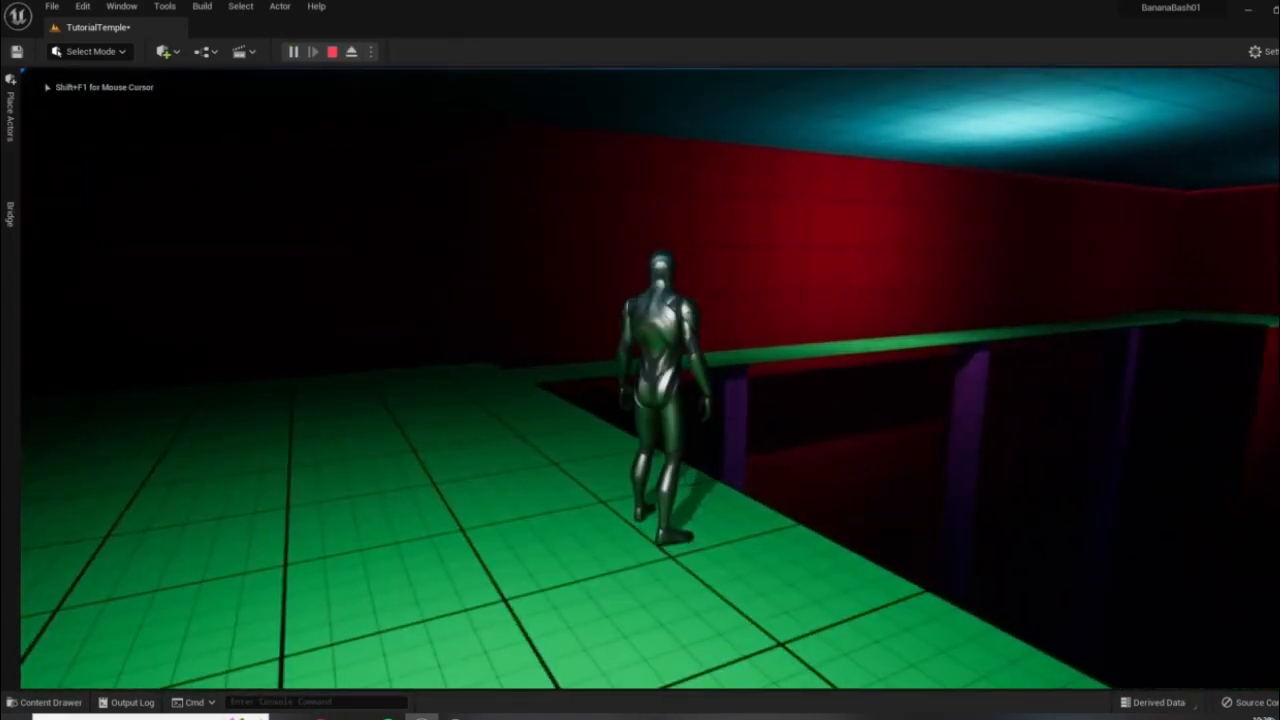
pyautogui.press('Escape')
# - Select all segments of the ledge support nearest the far corner platform and nudge it slightly toward the middle support
pyautogui.press('w')
pyautogui.moveTo(906, 346)
pyautogui.mouseDown(button='right')
pyautogui.moveTo(1000, 346)
pyautogui.moveTo(924, 346)
pyautogui.mouseUp(button='right')
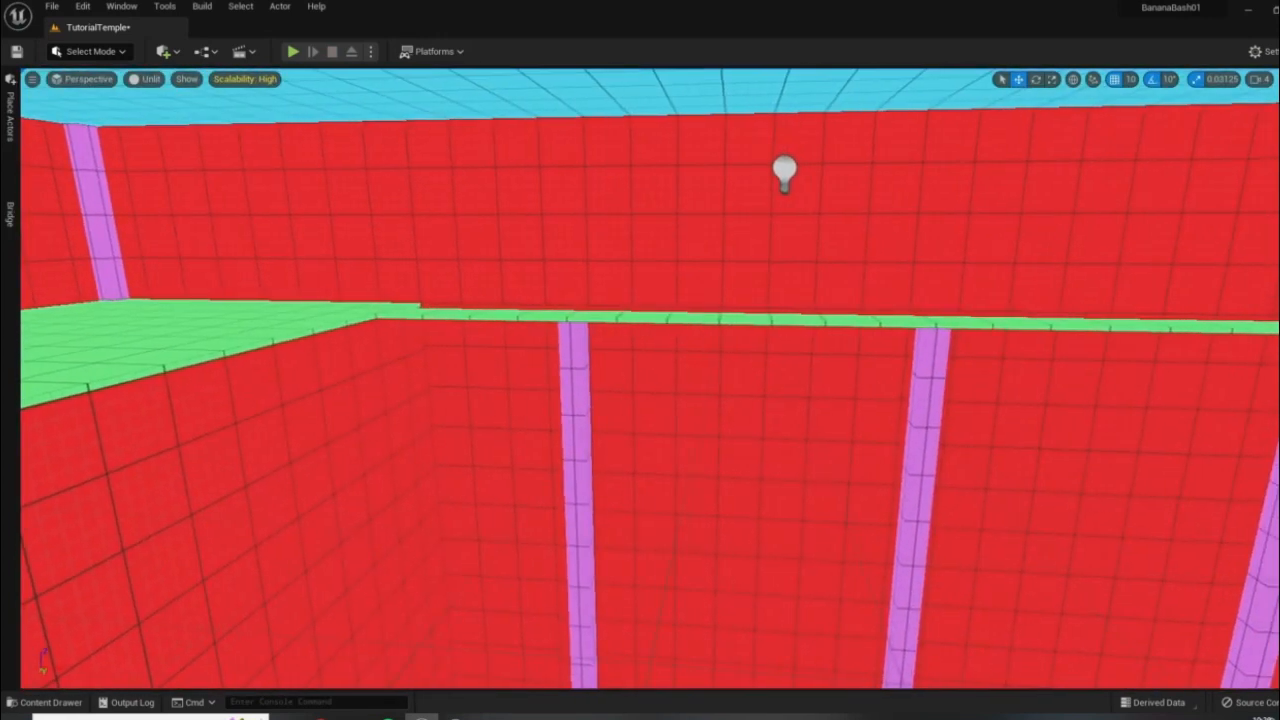
pyautogui.press('s')
pyautogui.moveTo(1023, 361); pyautogui.dragTo(1060, 352, button='right')
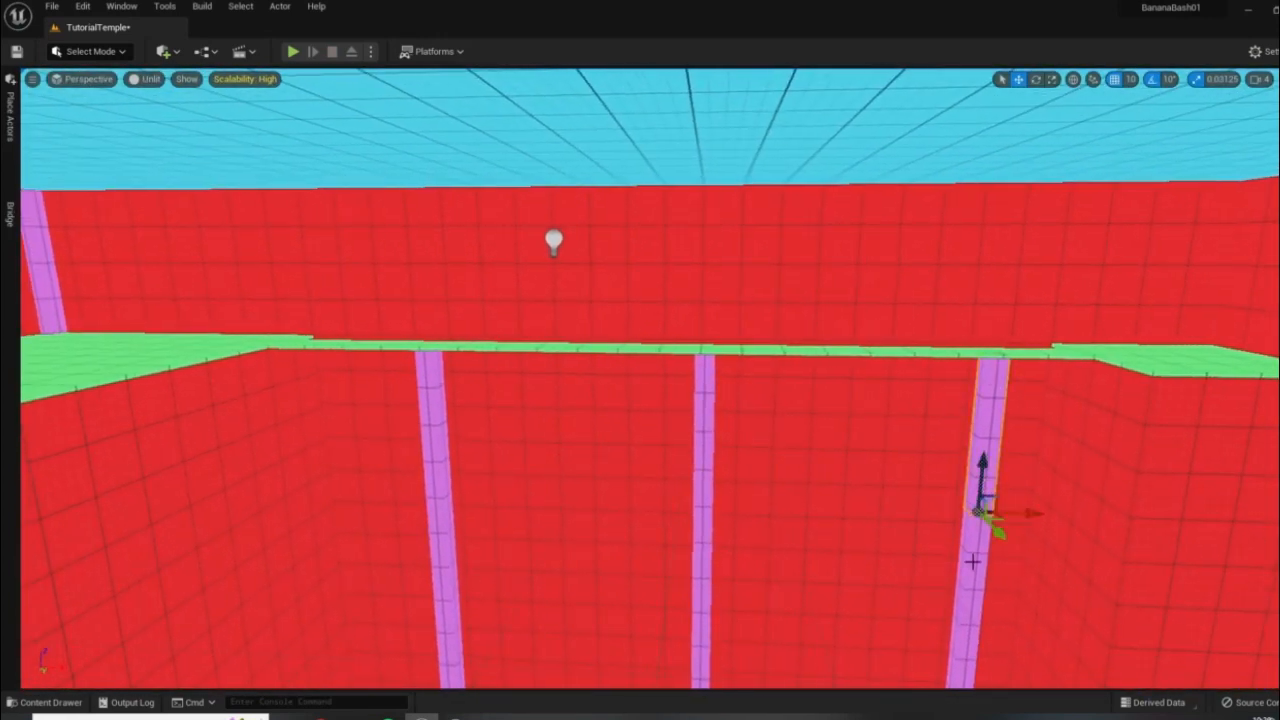
pyautogui.keyDown('ctrl'); pyautogui.click(972, 562); pyautogui.keyUp('ctrl')
pyautogui.moveTo(1006, 420); pyautogui.dragTo(1018, 506, button='right')
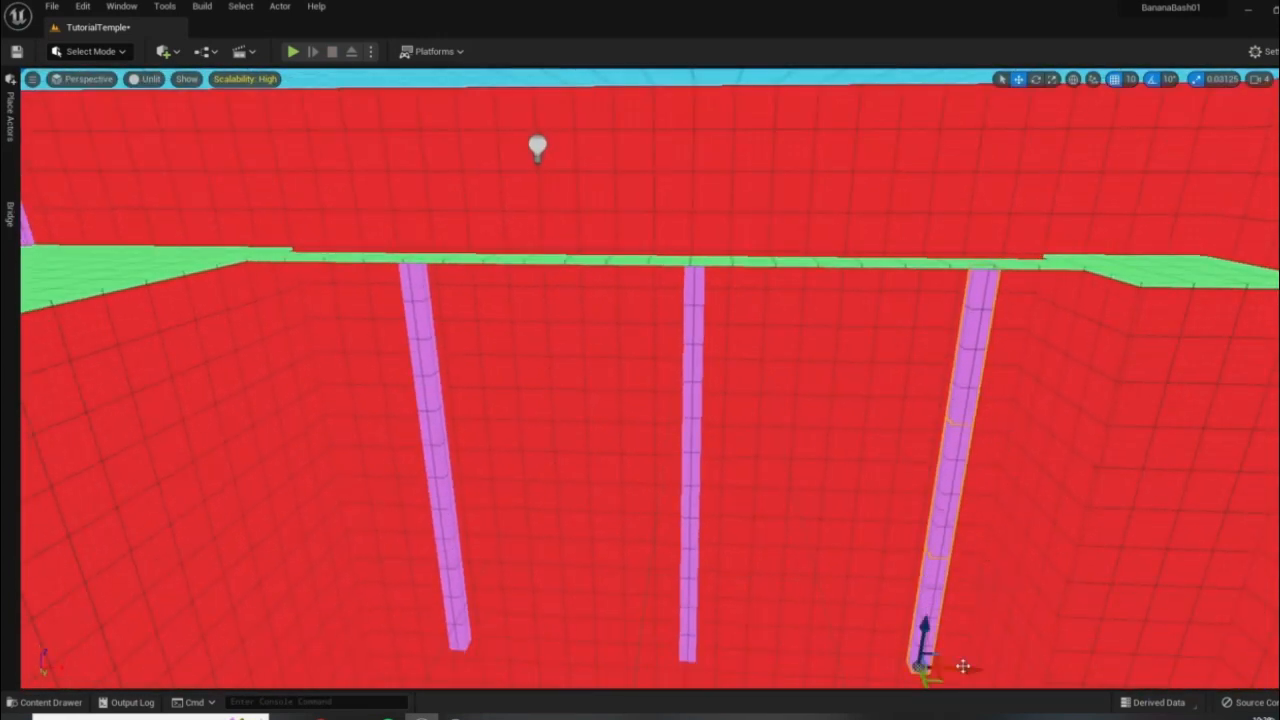
pyautogui.moveTo(963, 666); pyautogui.dragTo(955, 667)
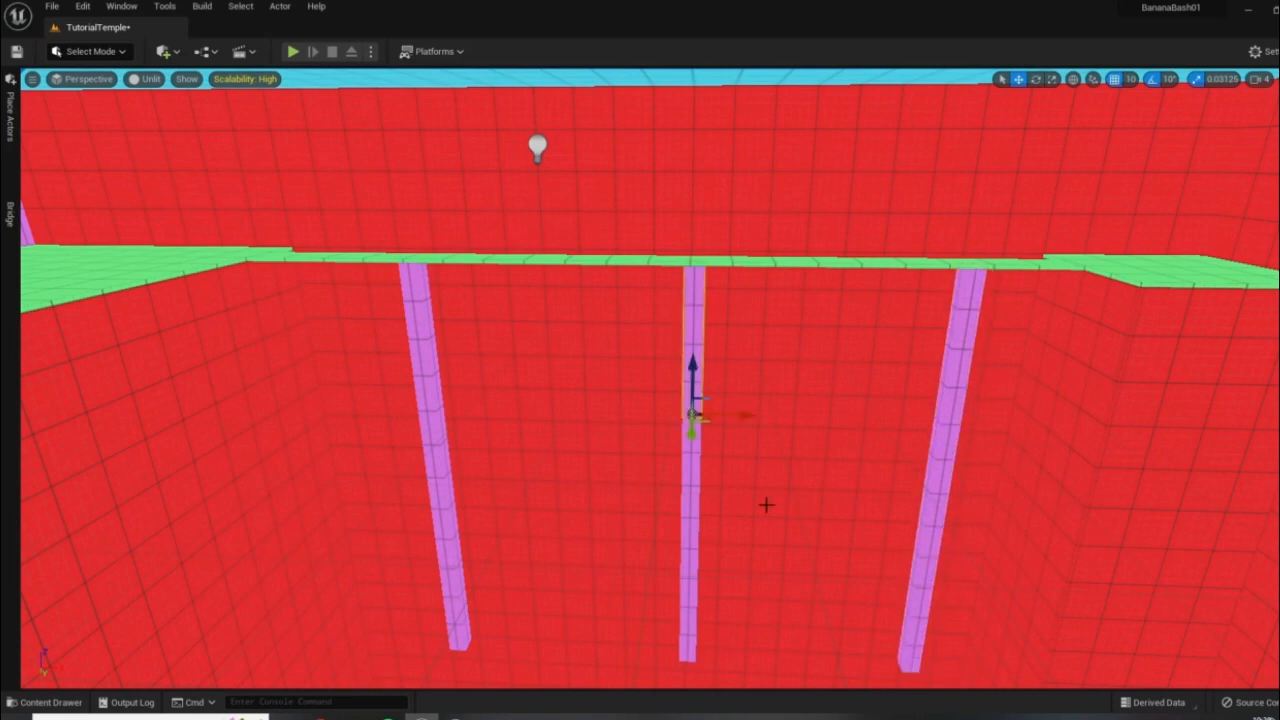
# - Duplicate the top segment of the ledge support nearest the corner platform and move the copy toward that platform
pyautogui.moveTo(766, 504); pyautogui.dragTo(697, 354, button='right')
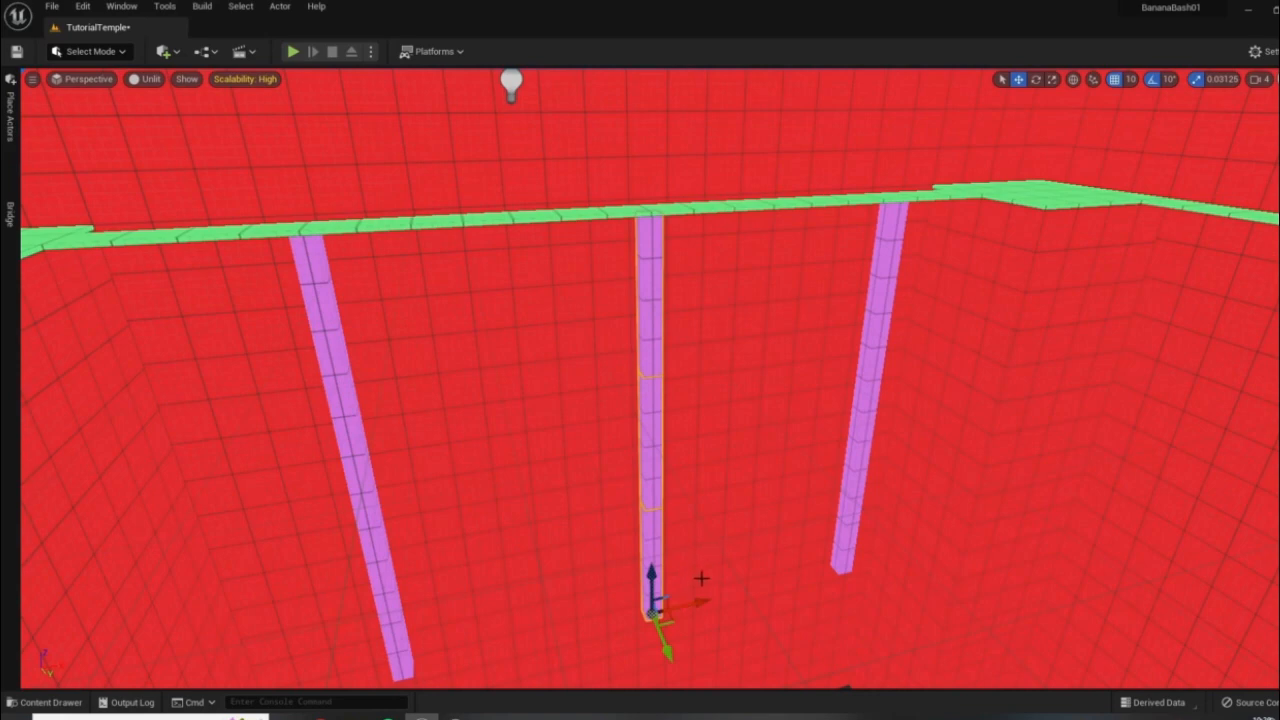
pyautogui.moveTo(771, 512); pyautogui.dragTo(602, 358, button='right')
pyautogui.click(771, 480)
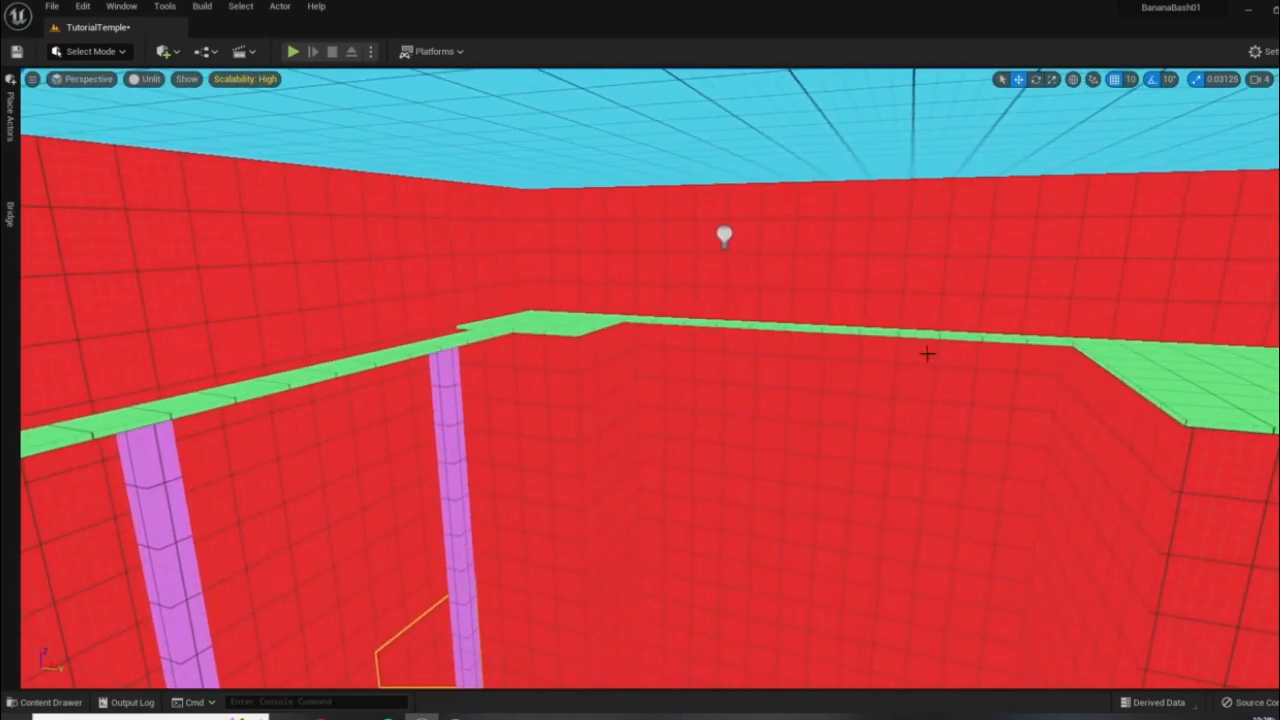
pyautogui.moveTo(944, 342); pyautogui.dragTo(606, 343, button='right')
pyautogui.click(599, 372)
pyautogui.moveTo(400, 396); pyautogui.dragTo(957, 329, button='right')
pyautogui.moveTo(900, 380); pyautogui.dragTo(677, 420, button='right')
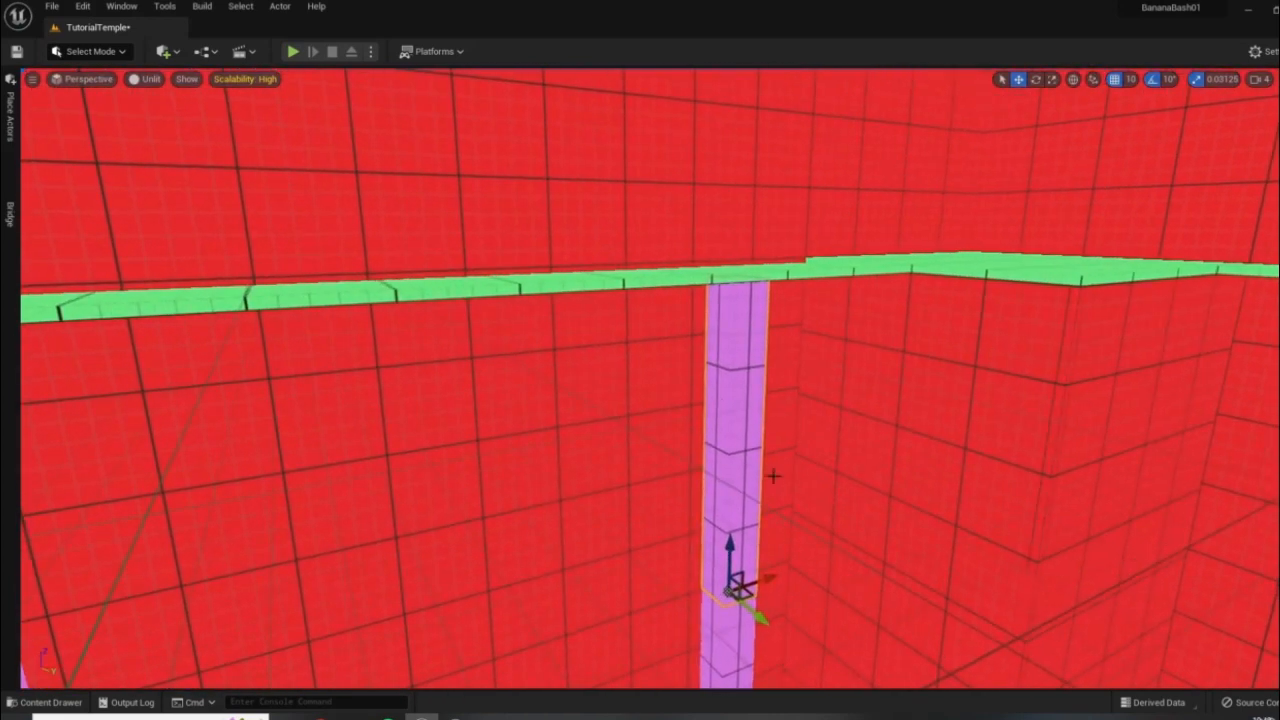
pyautogui.moveTo(771, 477); pyautogui.dragTo(565, 486, button='right')
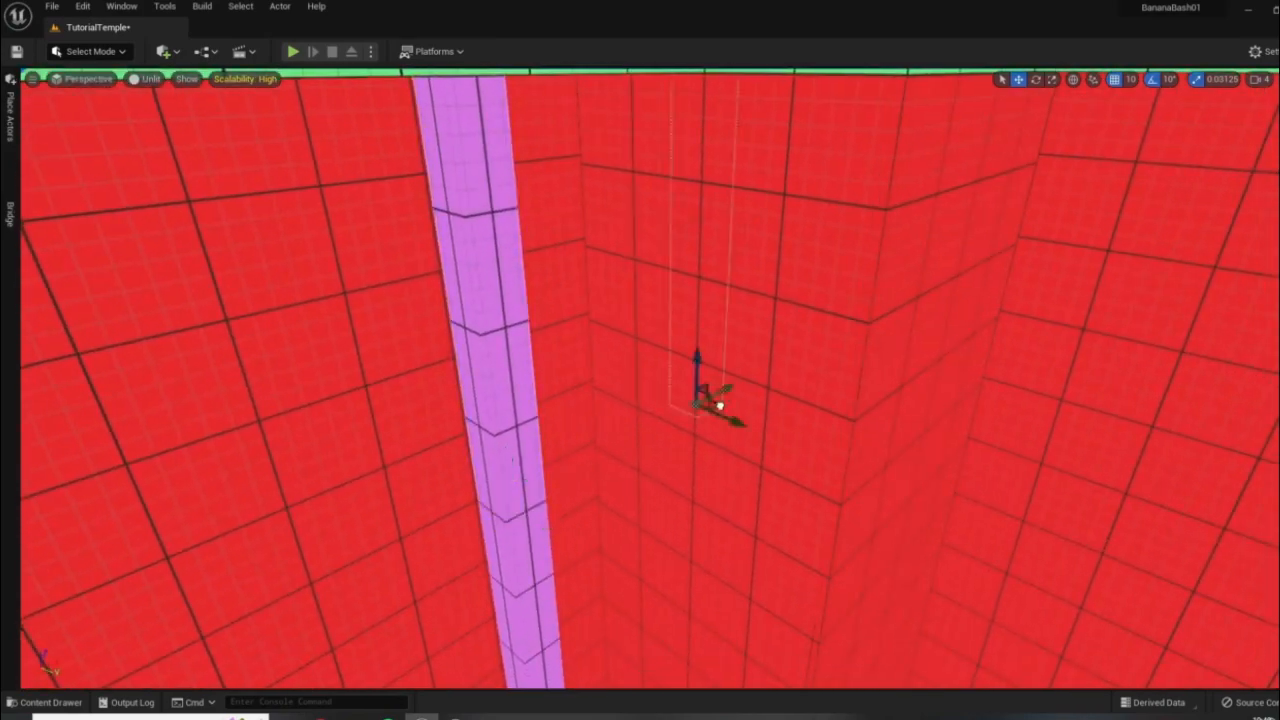
pyautogui.moveTo(719, 405); pyautogui.dragTo(877, 502)
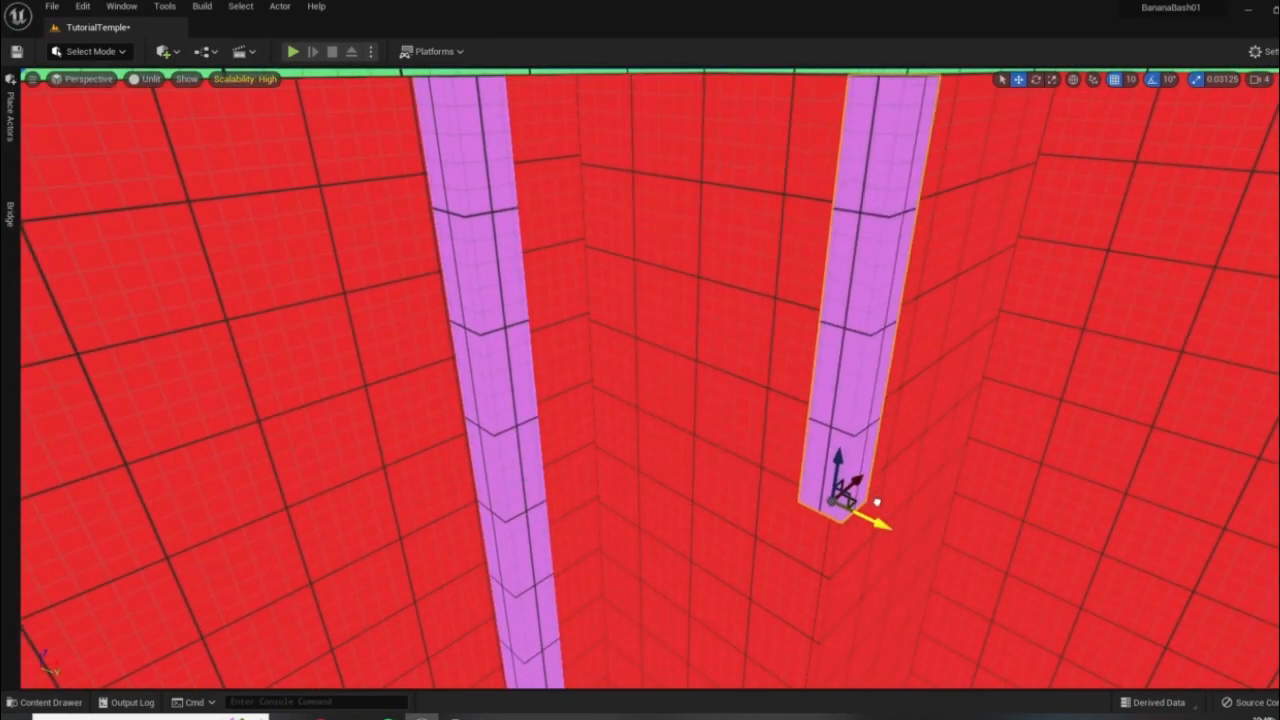
# - Align the copied pillar segment directly beneath the corner platform's free corner
pyautogui.moveTo(877, 502); pyautogui.dragTo(892, 565, button='right')
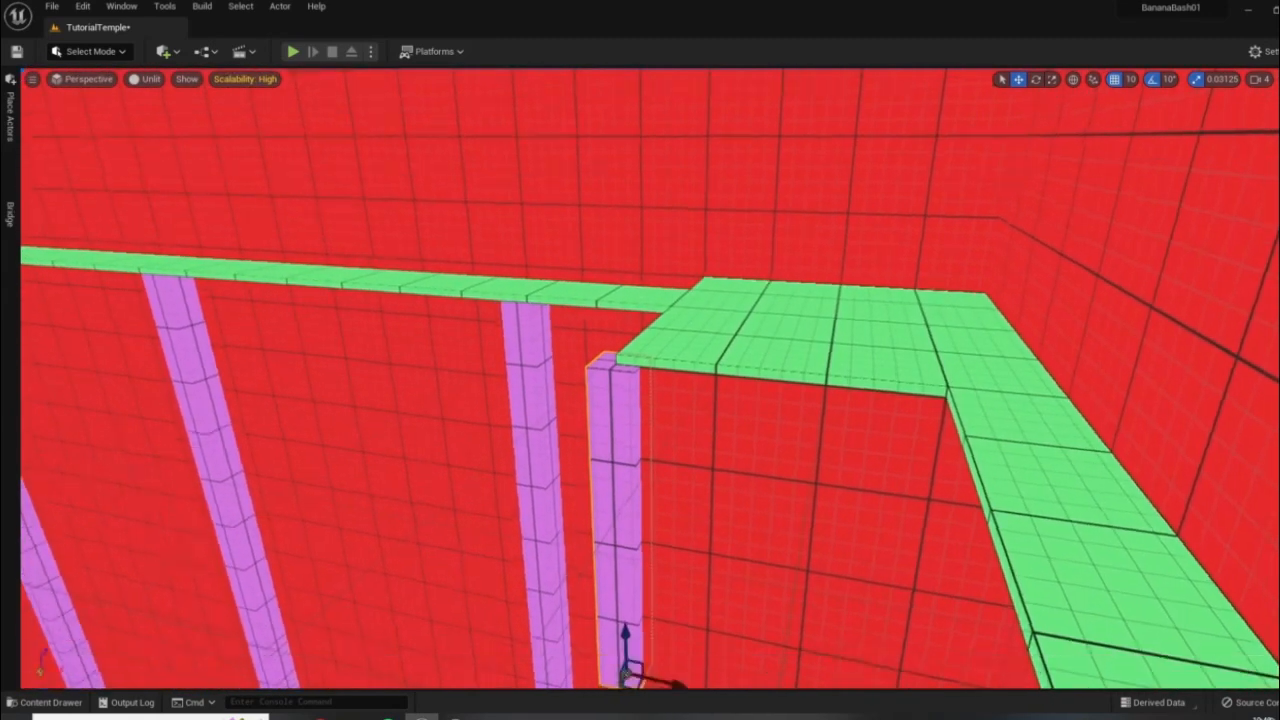
pyautogui.moveTo(734, 408); pyautogui.dragTo(732, 470, button='right')
pyautogui.moveTo(638, 600); pyautogui.dragTo(657, 600)
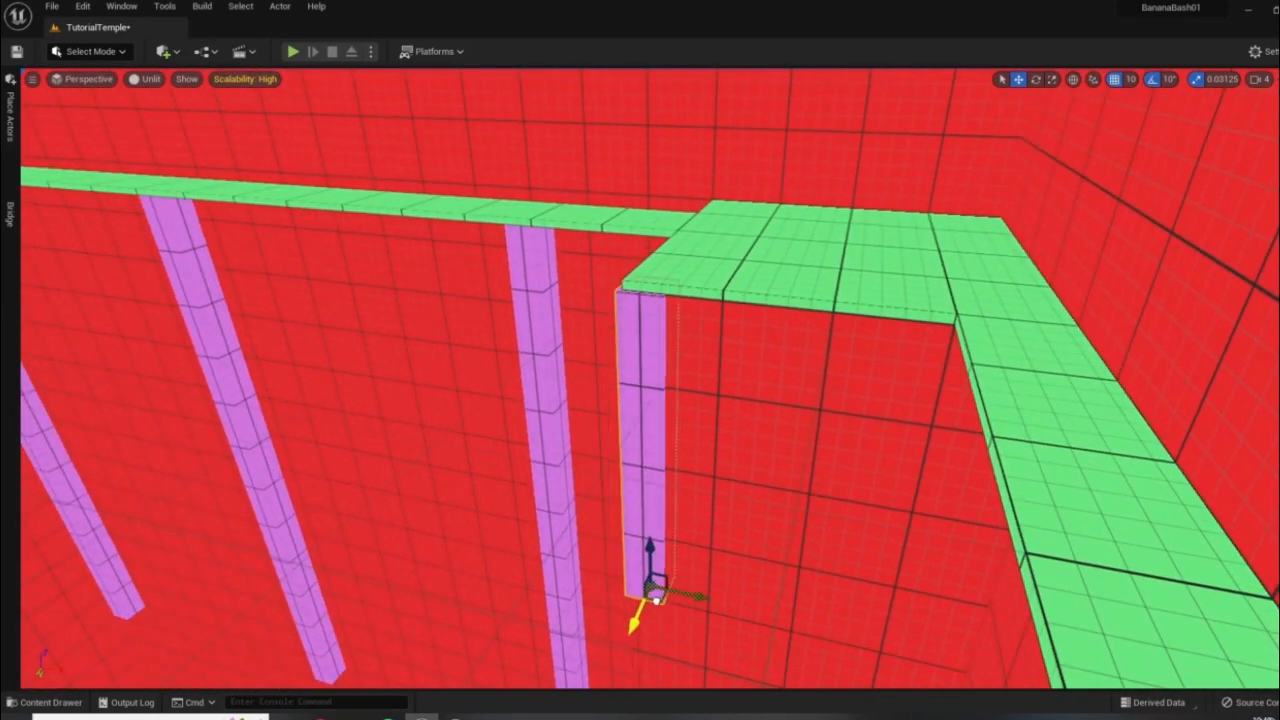
# - Nudge the corner platform slightly so its free corner sits over the new support
pyautogui.moveTo(657, 600); pyautogui.dragTo(790, 575, button='right')
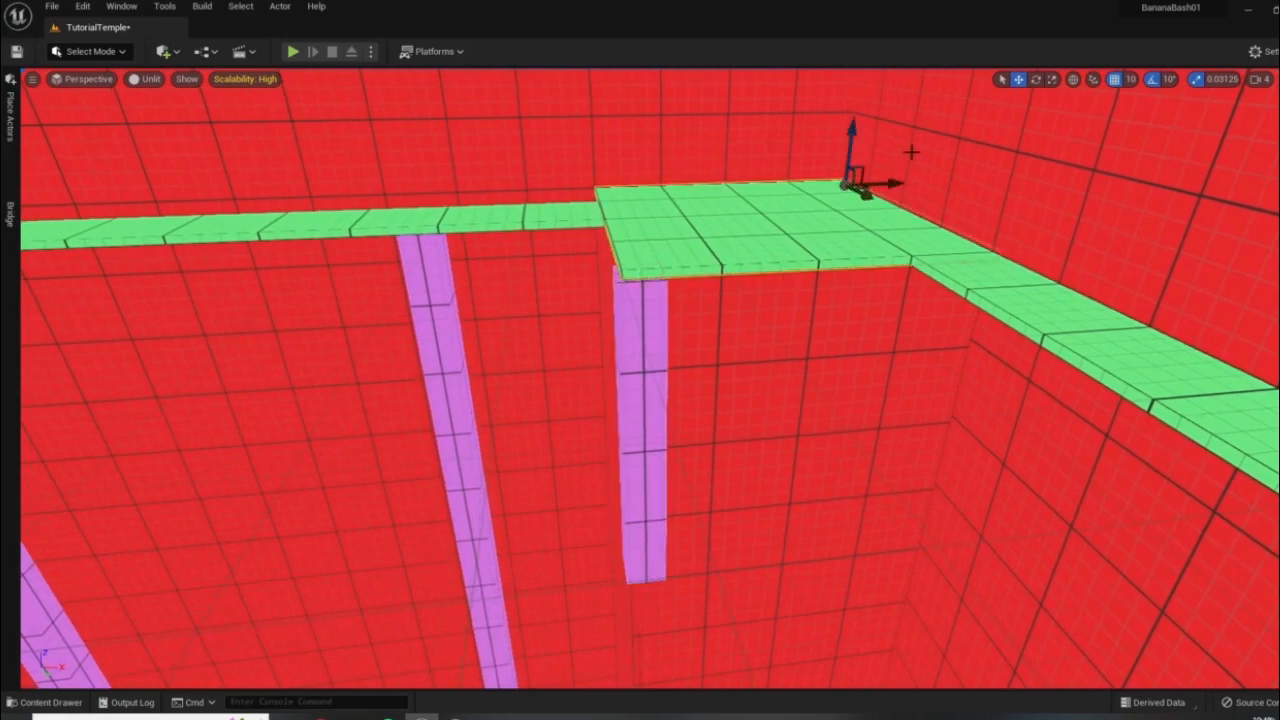
pyautogui.moveTo(911, 152)
pyautogui.mouseDown(button='right')
pyautogui.moveTo(888, 112)
pyautogui.moveTo(895, 270)
pyautogui.moveTo(905, 130)
pyautogui.mouseUp(button='right')
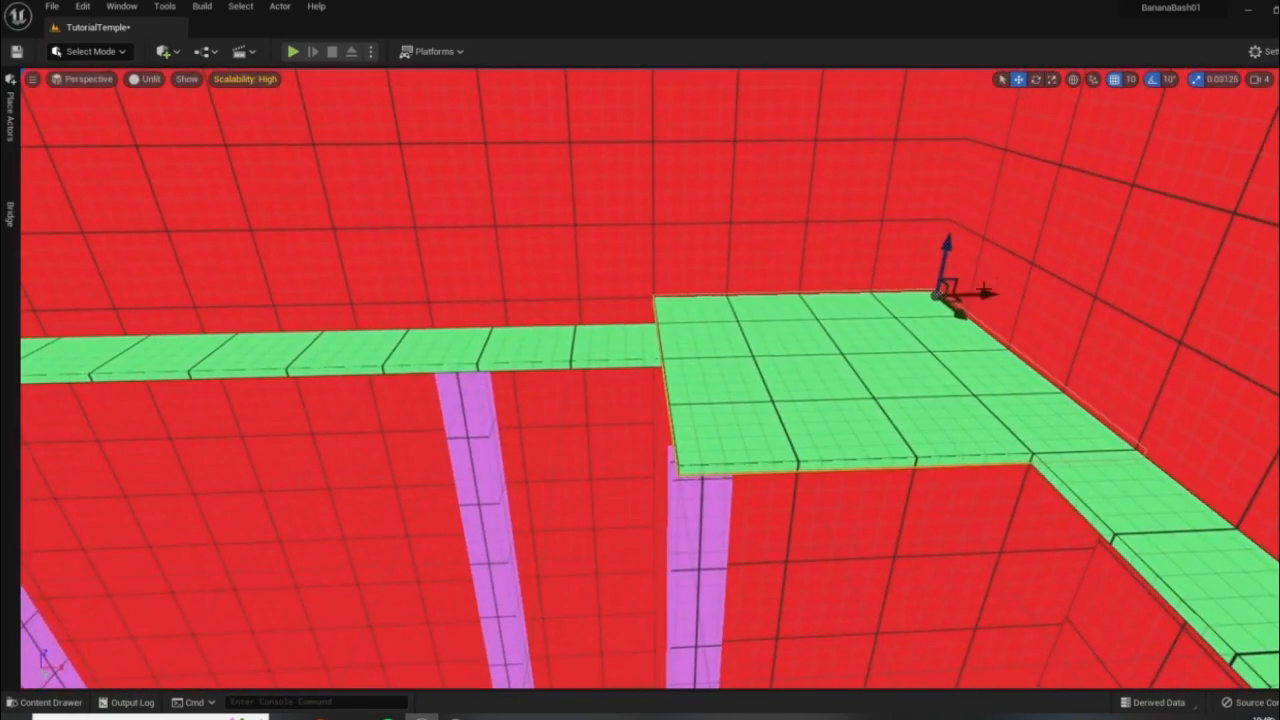
pyautogui.moveTo(981, 290); pyautogui.dragTo(979, 291)
pyautogui.moveTo(979, 291); pyautogui.dragTo(1020, 268, button='right')
pyautogui.moveTo(940, 255); pyautogui.dragTo(945, 257)
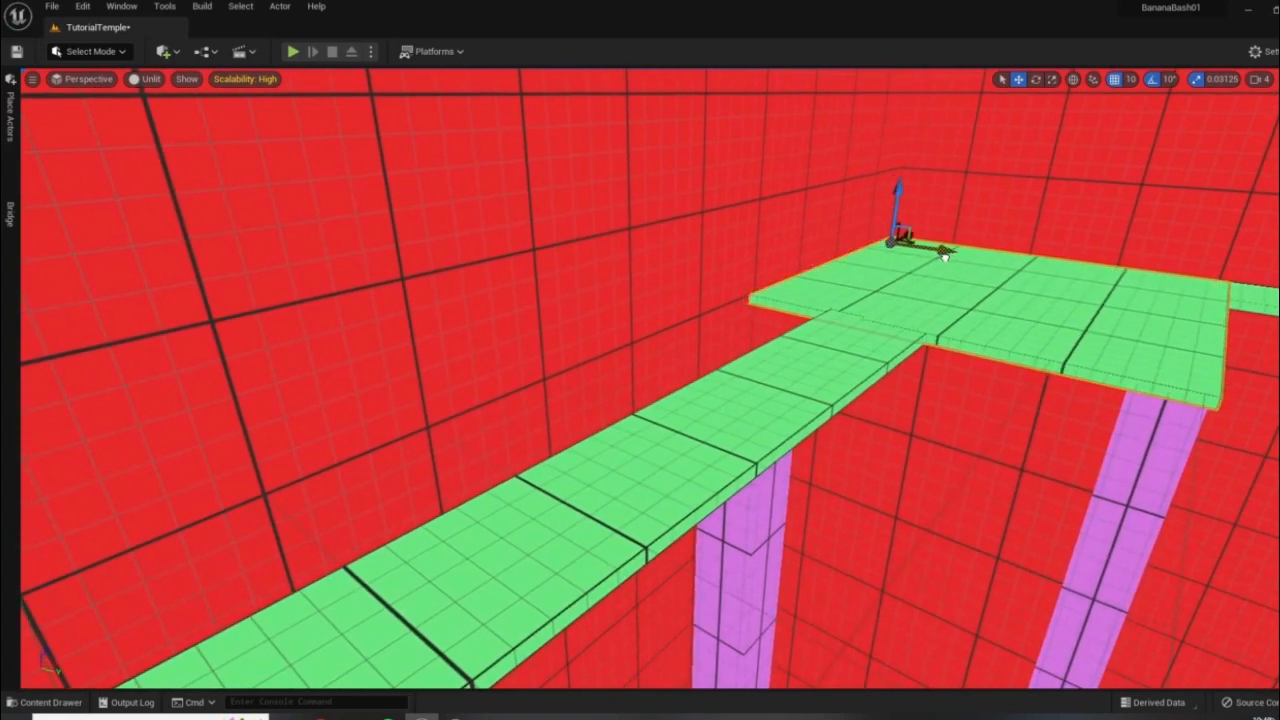
pyautogui.moveTo(1013, 437); pyautogui.dragTo(1130, 437, button='right')
# - Try to resize the narrow ledge segment adjoining the corner platform, and undo the changes
pyautogui.click(808, 291)
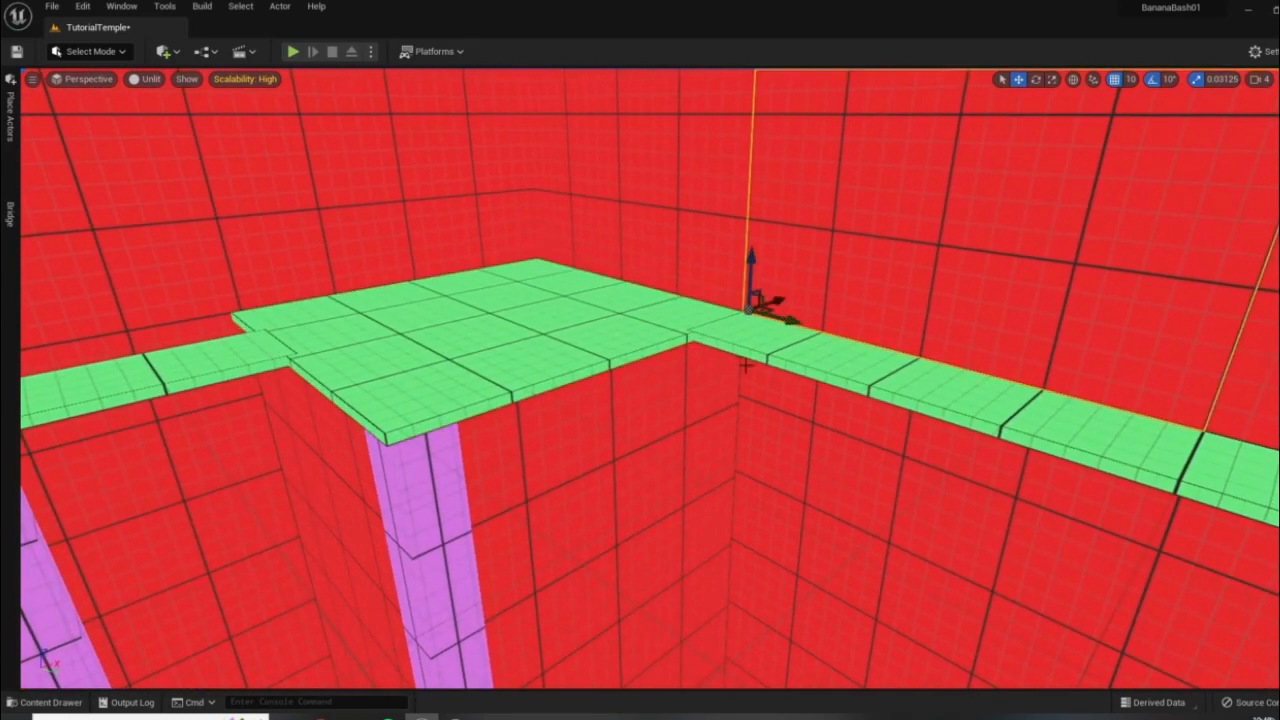
pyautogui.click(806, 370)
pyautogui.moveTo(806, 370); pyautogui.dragTo(1030, 350, button='right')
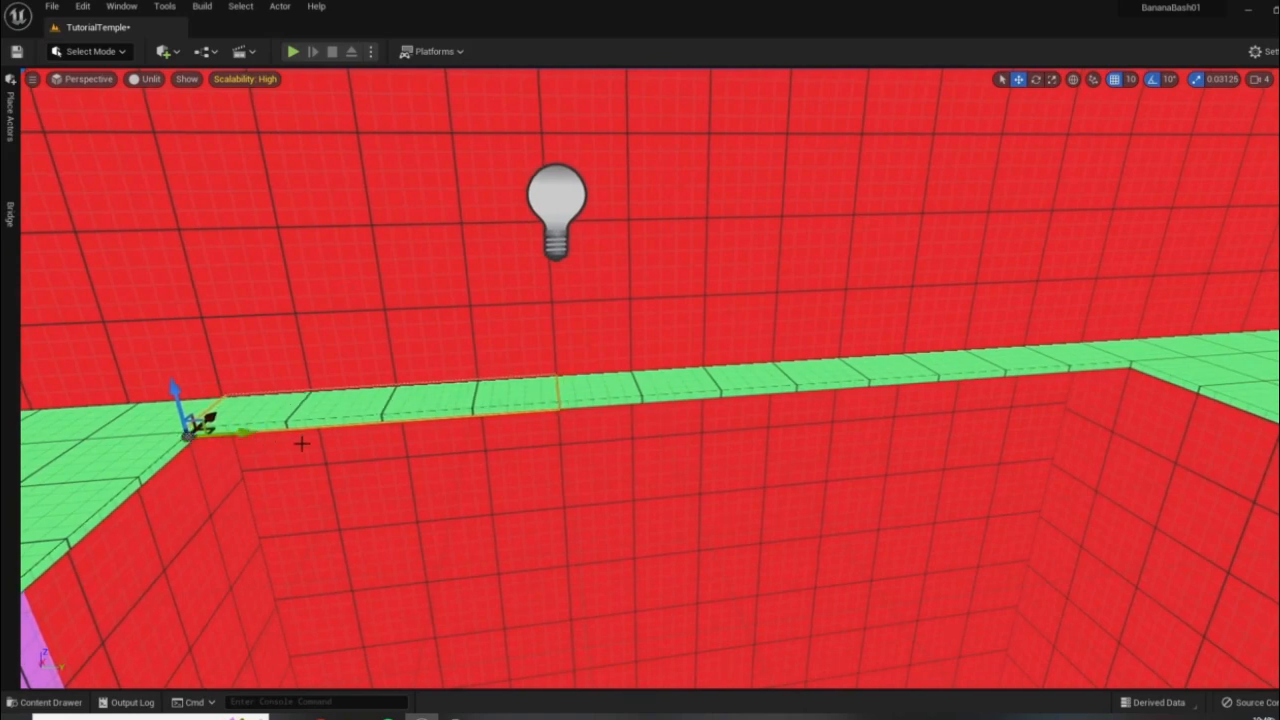
pyautogui.moveTo(302, 443); pyautogui.dragTo(195, 430, button='right')
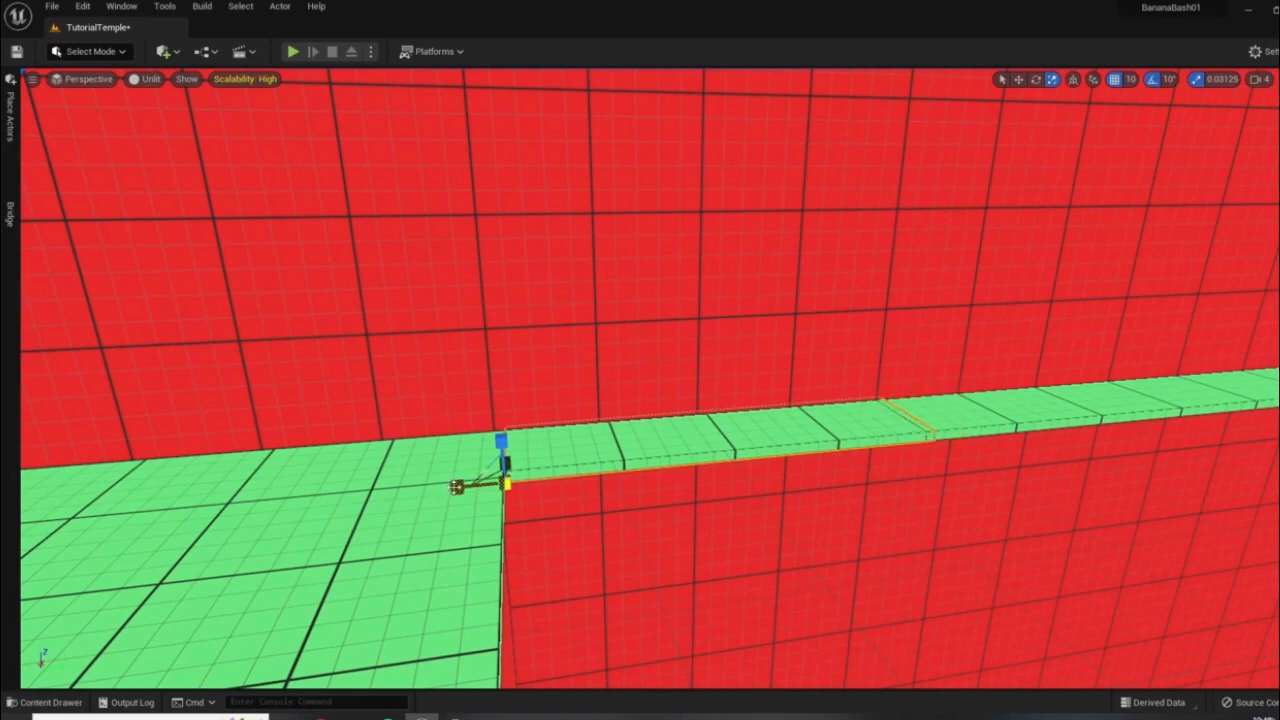
pyautogui.moveTo(807, 479); pyautogui.dragTo(661, 391, button='right')
pyautogui.moveTo(574, 376); pyautogui.dragTo(466, 380, button='right')
pyautogui.click(574, 376)
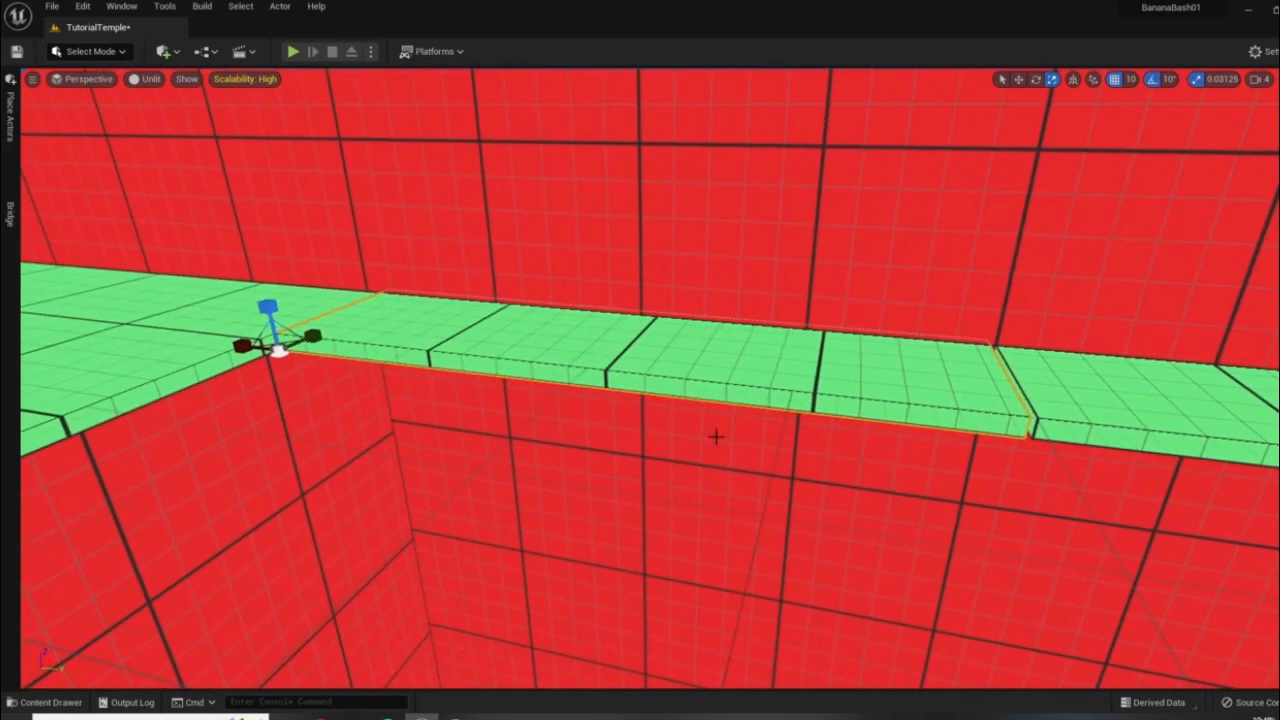
pyautogui.hotkey('ctrl', 'z')
pyautogui.hotkey('ctrl', 'z')
pyautogui.hotkey('ctrl', 'z')
pyautogui.hotkey('ctrl', 'z')
pyautogui.moveTo(823, 420); pyautogui.dragTo(940, 420, button='right')
pyautogui.click(491, 354)
pyautogui.moveTo(491, 354); pyautogui.dragTo(491, 399, button='right')
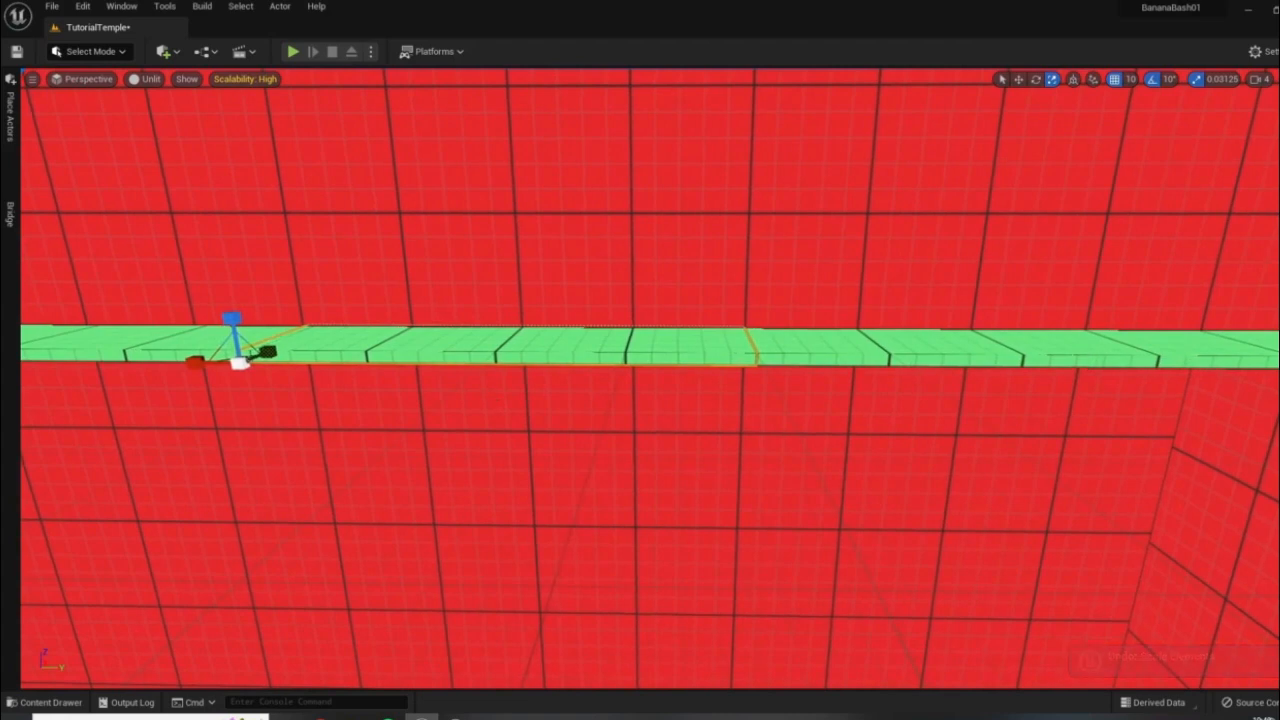
pyautogui.click(800, 350)
pyautogui.moveTo(786, 403); pyautogui.dragTo(490, 420, button='right')
# - Lengthen the corner platform's support into the pit by stacking duplicated segments below it
pyautogui.press('w')
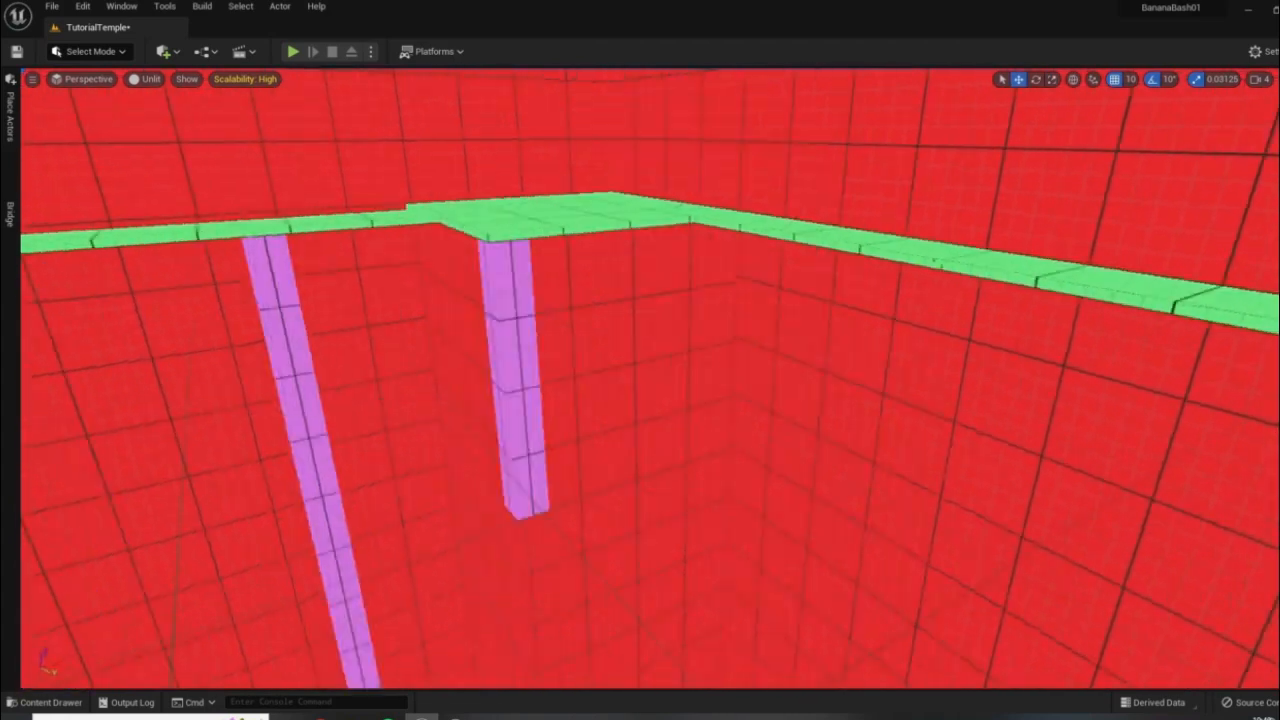
pyautogui.moveTo(560, 330); pyautogui.dragTo(623, 323, button='right')
pyautogui.click(695, 440)
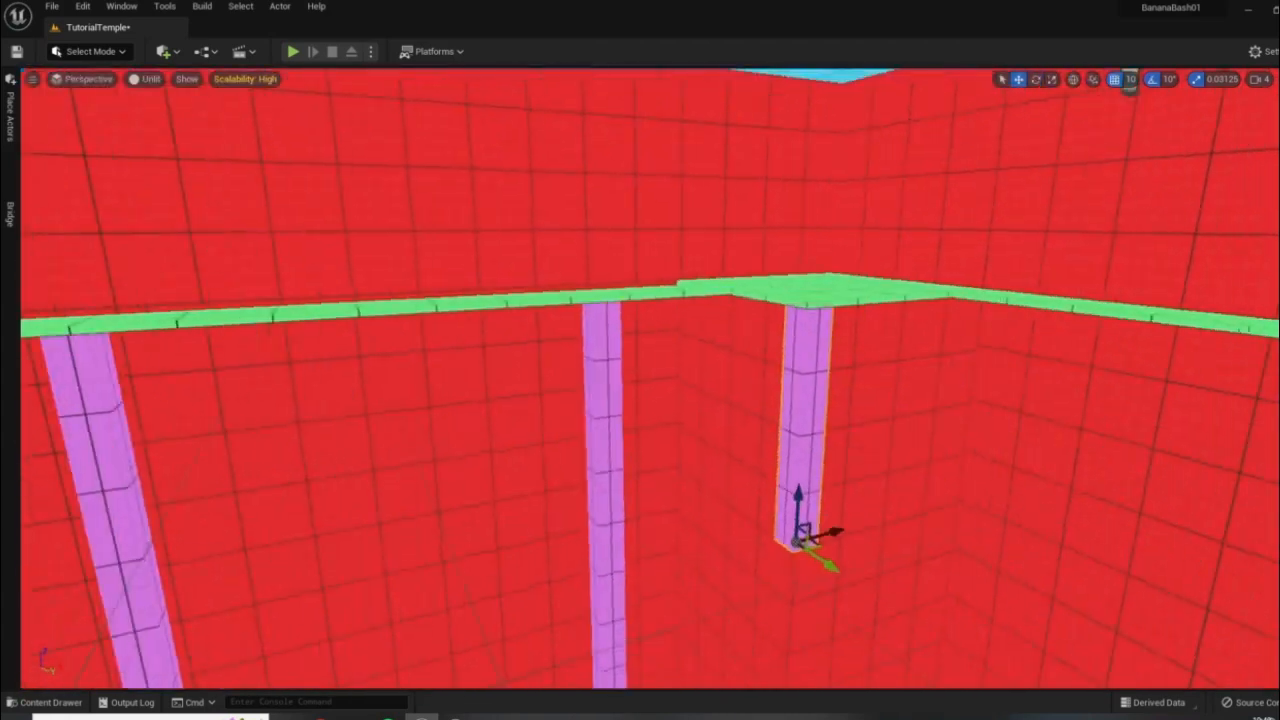
pyautogui.moveTo(663, 368); pyautogui.dragTo(800, 405, button='right')
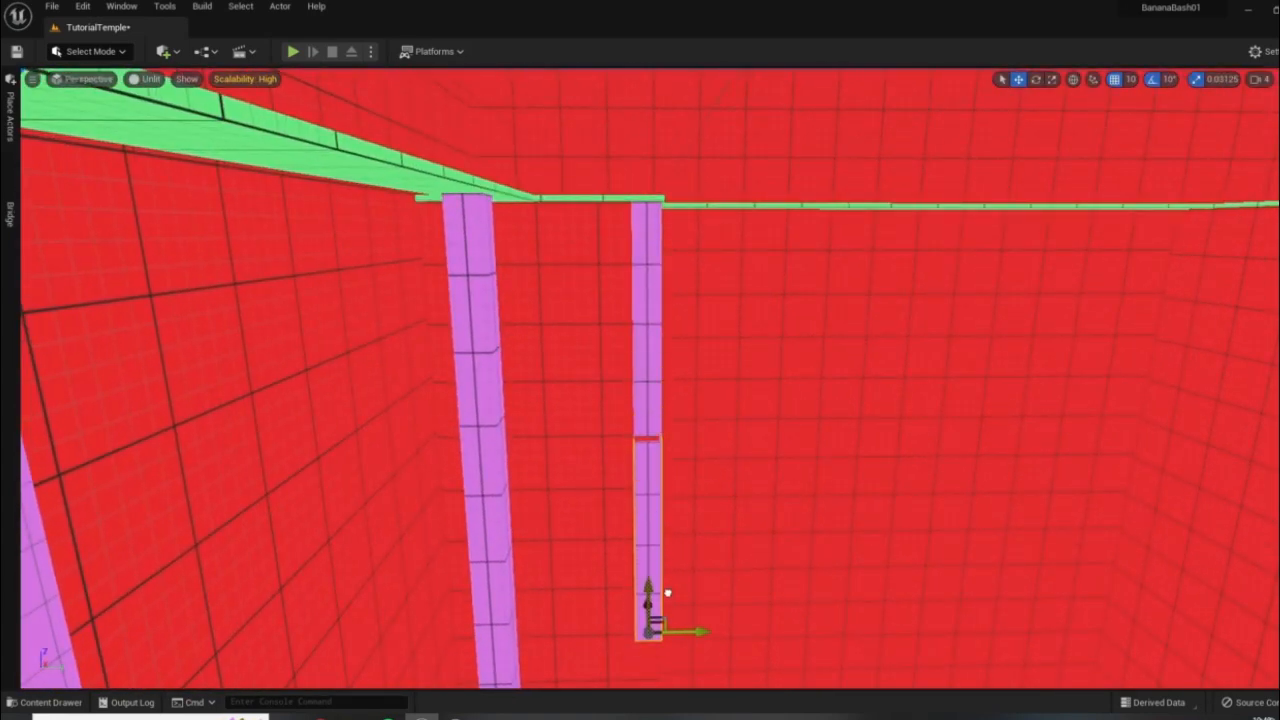
pyautogui.moveTo(709, 368); pyautogui.dragTo(741, 268, button='right')
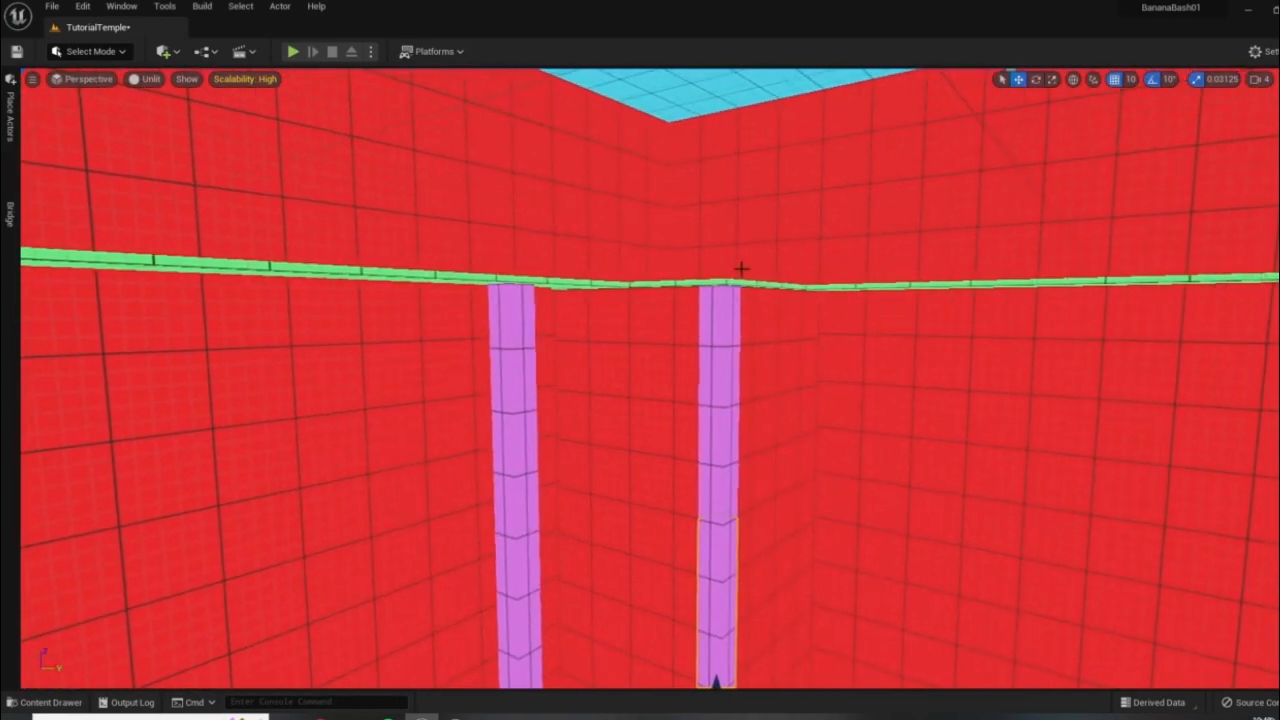
pyautogui.moveTo(865, 360)
pyautogui.mouseDown(button='right')
pyautogui.moveTo(862, 310)
pyautogui.moveTo(866, 356)
pyautogui.mouseUp(button='right')
# - Duplicate a support segment above the corner platform and place it in the wall corner as a standing pillar
pyautogui.moveTo(723, 389); pyautogui.dragTo(843, 482, button='right')
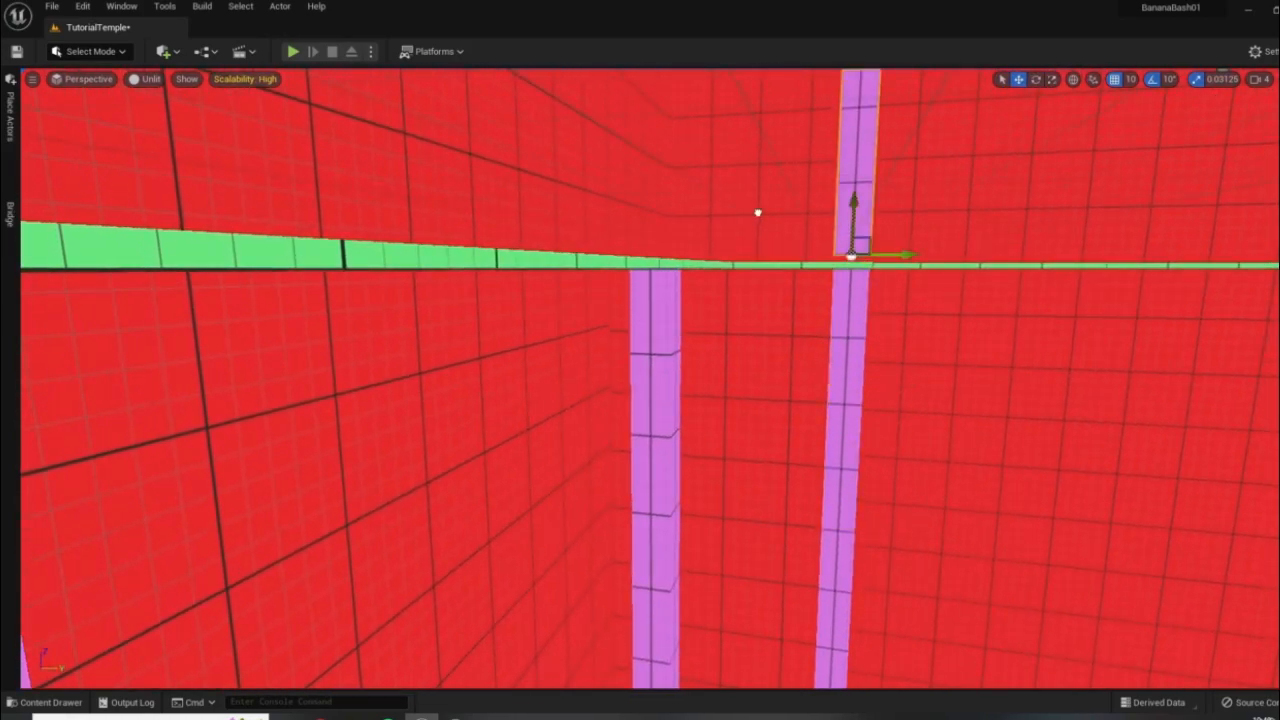
pyautogui.press('e')
pyautogui.moveTo(759, 221); pyautogui.dragTo(790, 350, button='right')
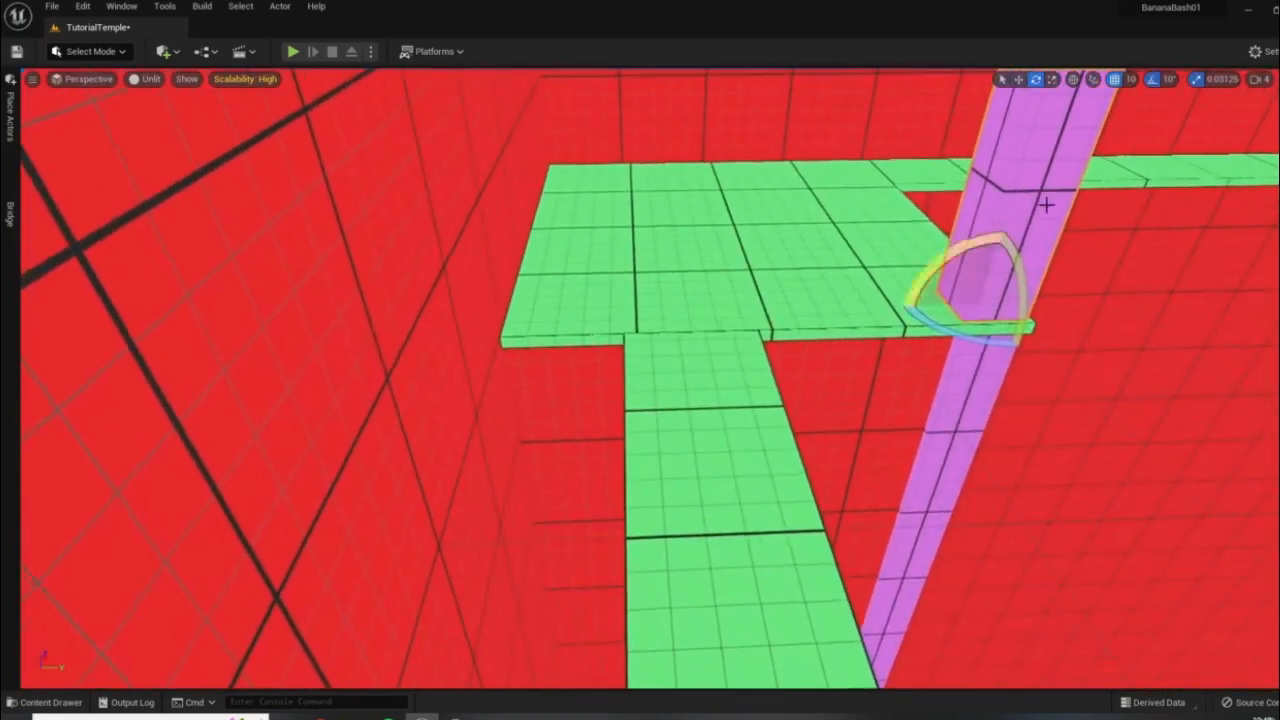
pyautogui.press('w')
pyautogui.moveTo(1080, 353); pyautogui.dragTo(937, 482, button='right')
pyautogui.moveTo(860, 494); pyautogui.dragTo(938, 366)
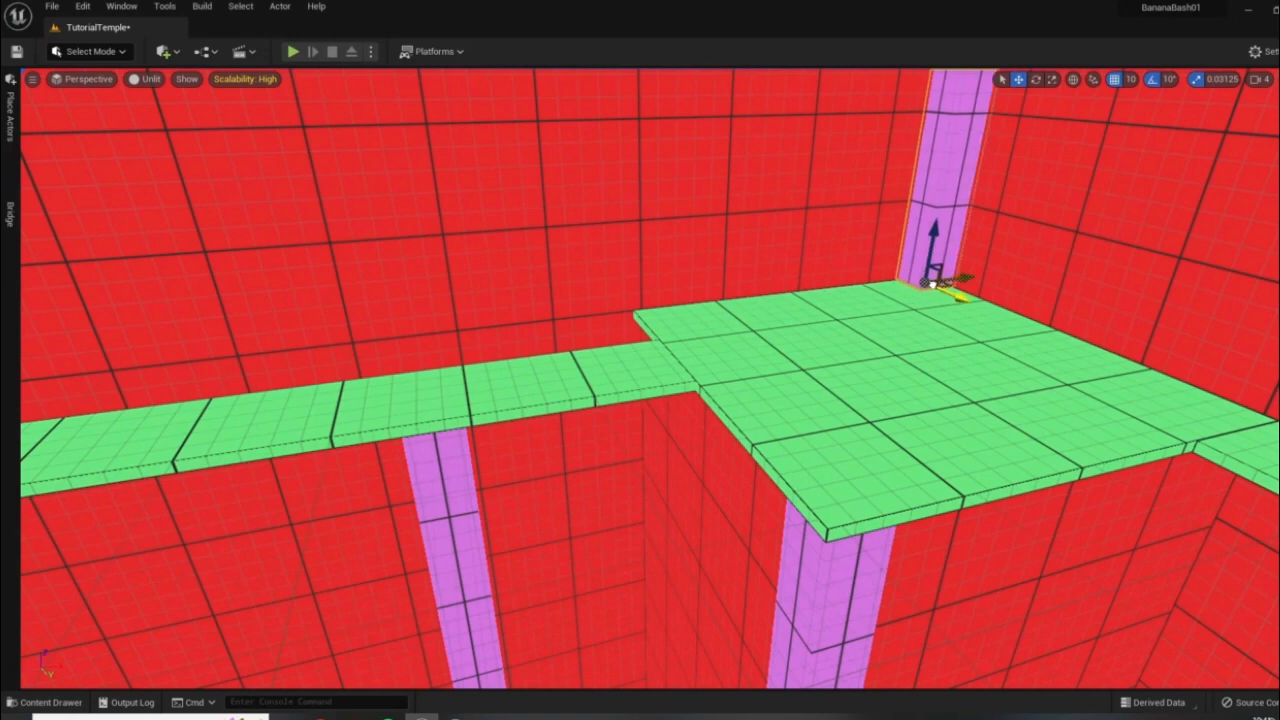
pyautogui.moveTo(886, 346); pyautogui.dragTo(985, 290, button='right')
# - Try to duplicate the corner platform along the ledge, discarding the copy and undoing the move that follows
pyautogui.click(886, 346)
pyautogui.moveTo(432, 562); pyautogui.dragTo(670, 457, button='right')
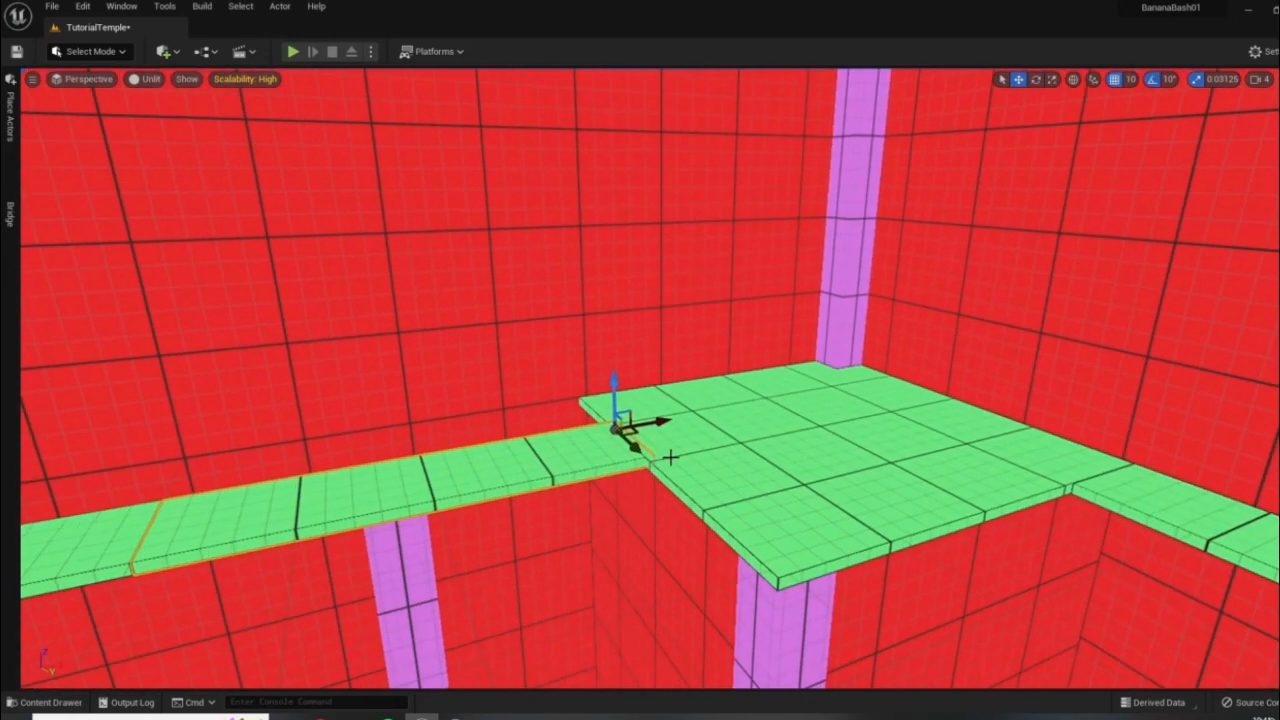
pyautogui.rightClick(727, 459)
pyautogui.click(711, 493)
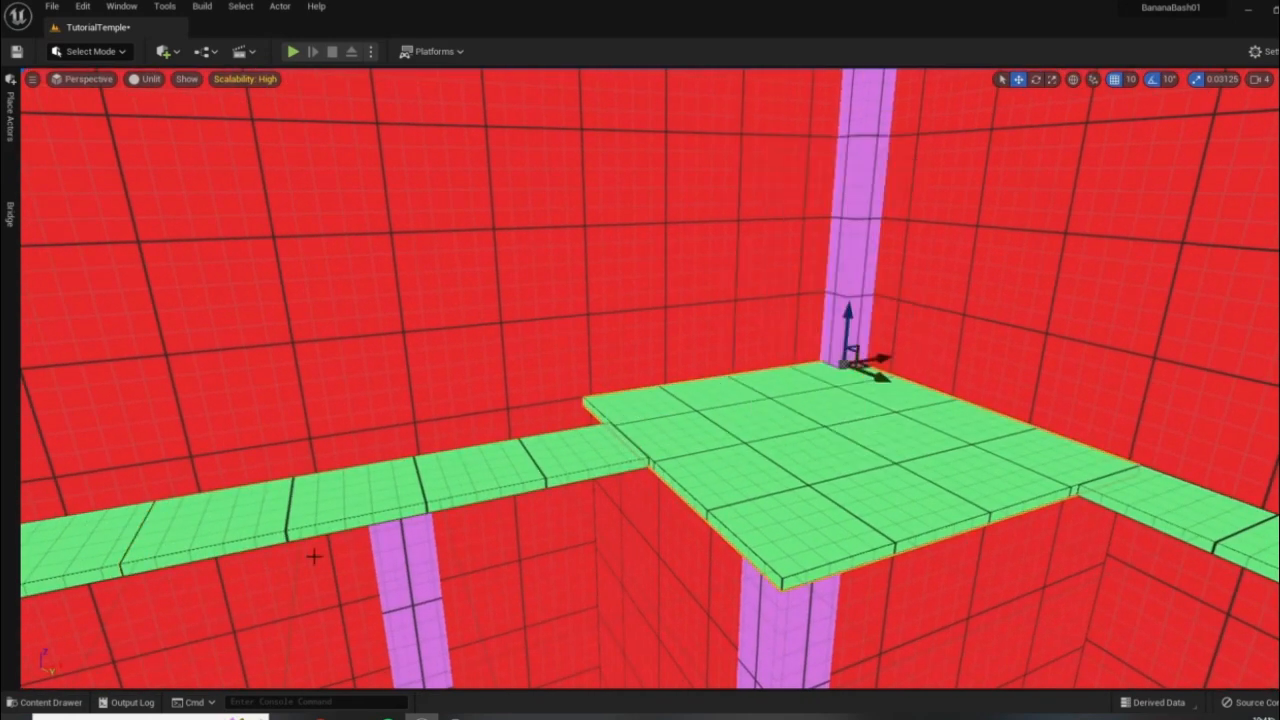
pyautogui.moveTo(315, 557); pyautogui.dragTo(920, 339, button='right')
pyautogui.moveTo(440, 540); pyautogui.dragTo(587, 620, button='right')
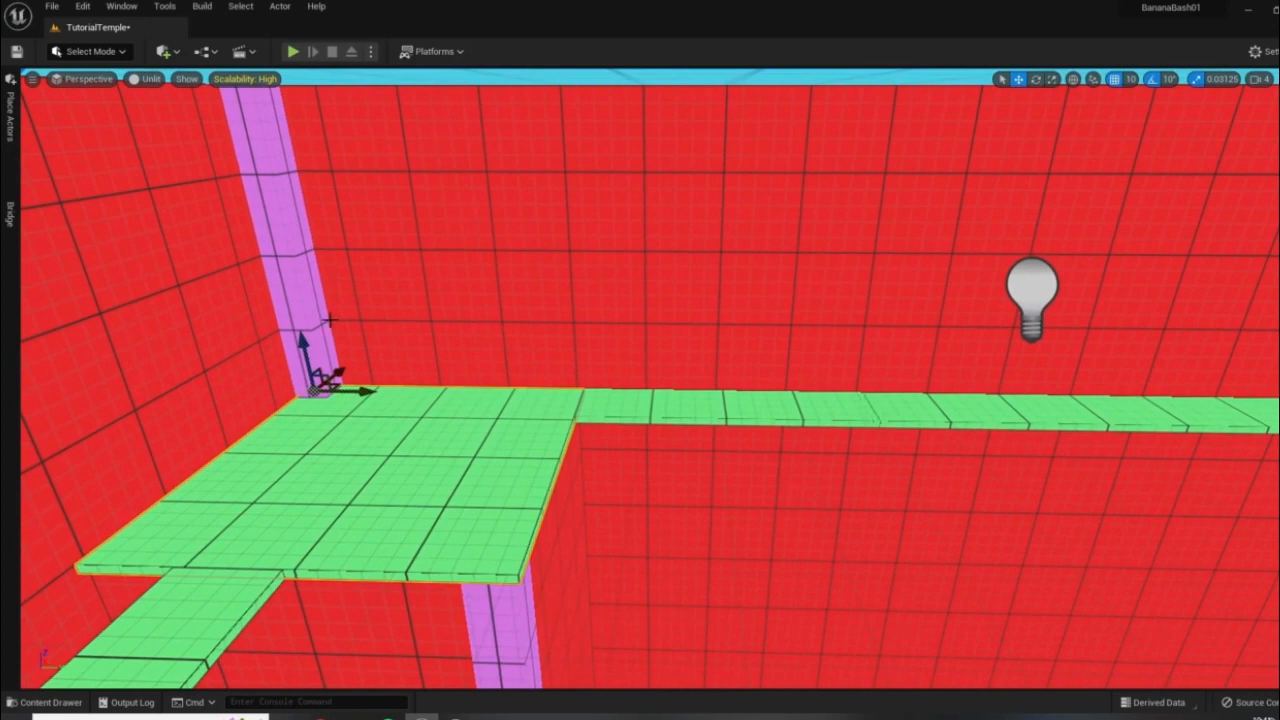
pyautogui.keyDown('alt'); pyautogui.moveTo(363, 391); pyautogui.dragTo(733, 490); pyautogui.keyUp('alt')
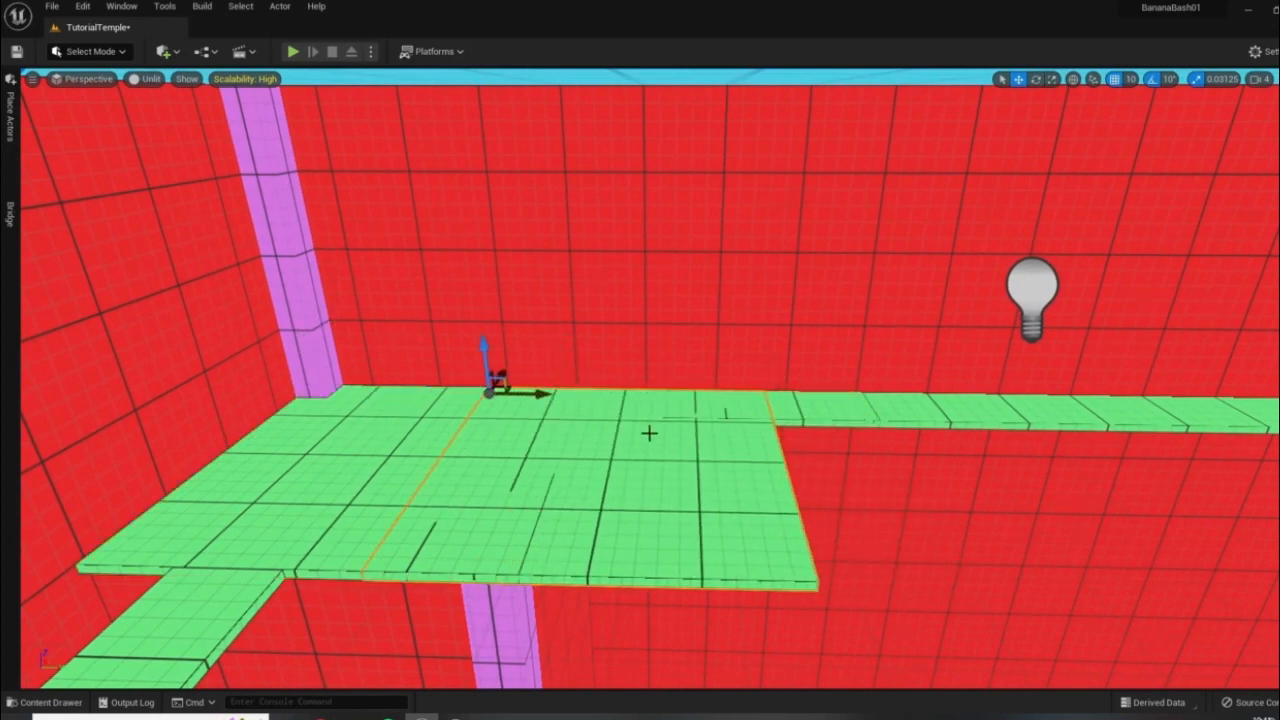
pyautogui.press('Delete')
pyautogui.moveTo(366, 391); pyautogui.dragTo(556, 417)
pyautogui.hotkey('ctrl', 'z')
# - Duplicate the corner pillar segment along the adjoining ledge and lower the copy until it supports the ledge from beneath
pyautogui.keyDown('alt'); pyautogui.moveTo(372, 397); pyautogui.dragTo(845, 438); pyautogui.keyUp('alt')
pyautogui.moveTo(845, 438); pyautogui.dragTo(858, 358, button='right')
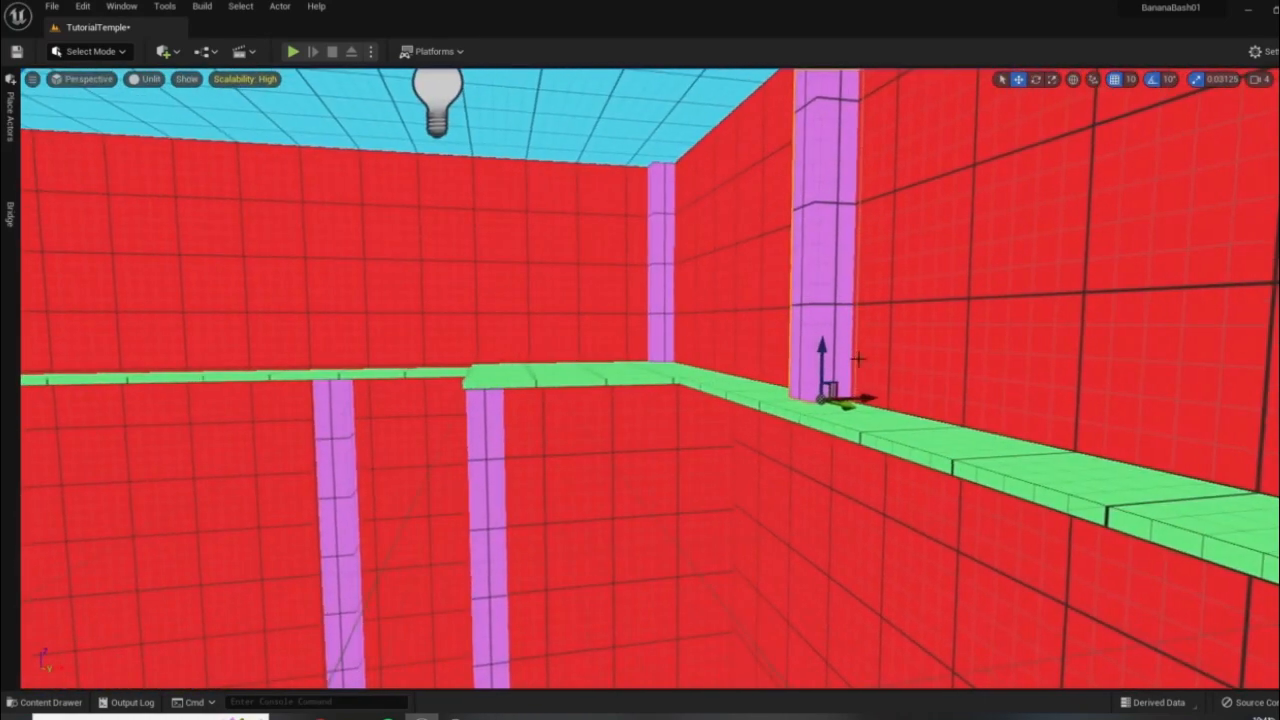
pyautogui.moveTo(821, 355); pyautogui.dragTo(838, 664)
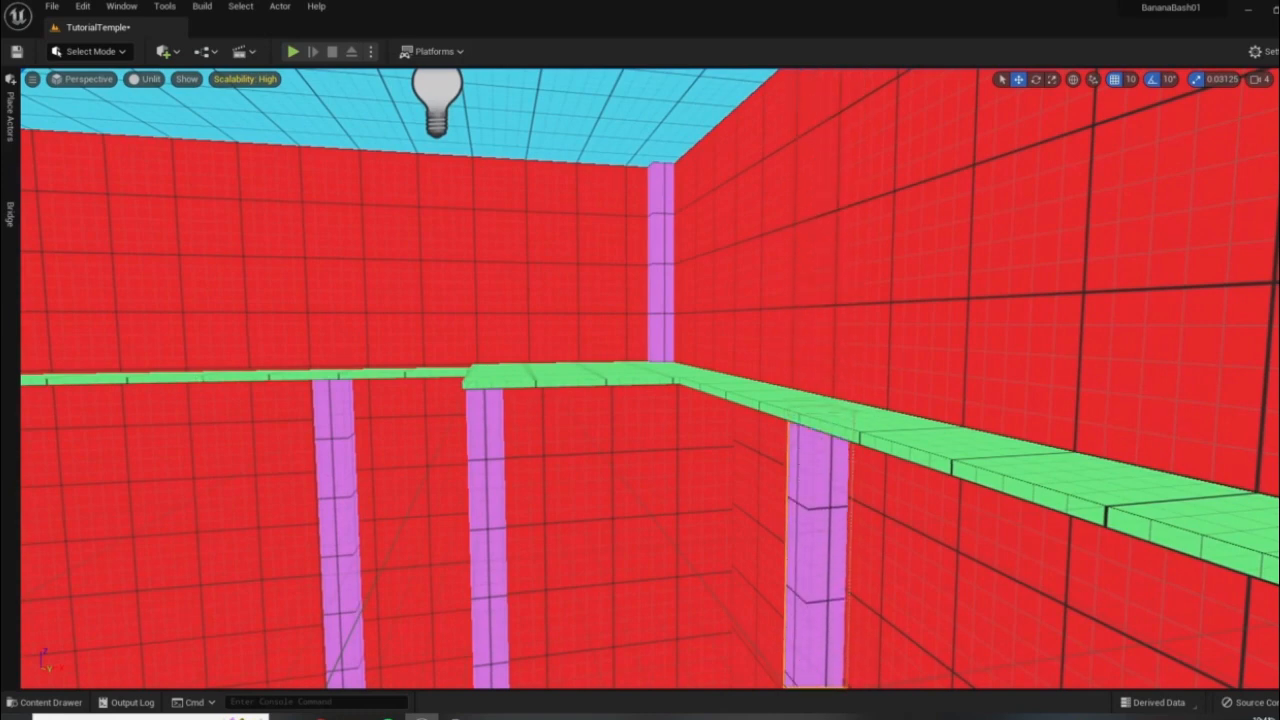
# - Extend the new ledge support down into the pit by stacking duplicated segments beneath it
pyautogui.moveTo(660, 560)
pyautogui.mouseDown(button='right')
pyautogui.moveTo(735, 650)
pyautogui.moveTo(690, 570)
pyautogui.moveTo(660, 560)
pyautogui.mouseUp(button='right')
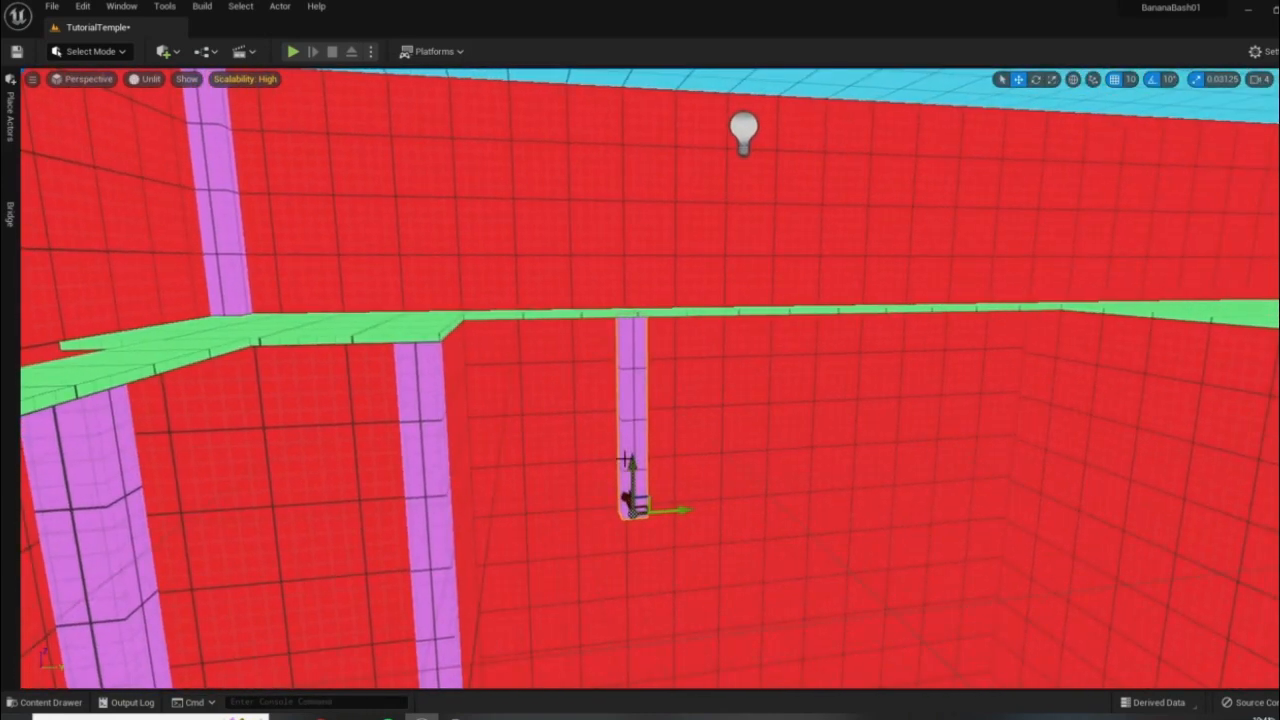
pyautogui.moveTo(627, 460); pyautogui.dragTo(646, 481, button='right')
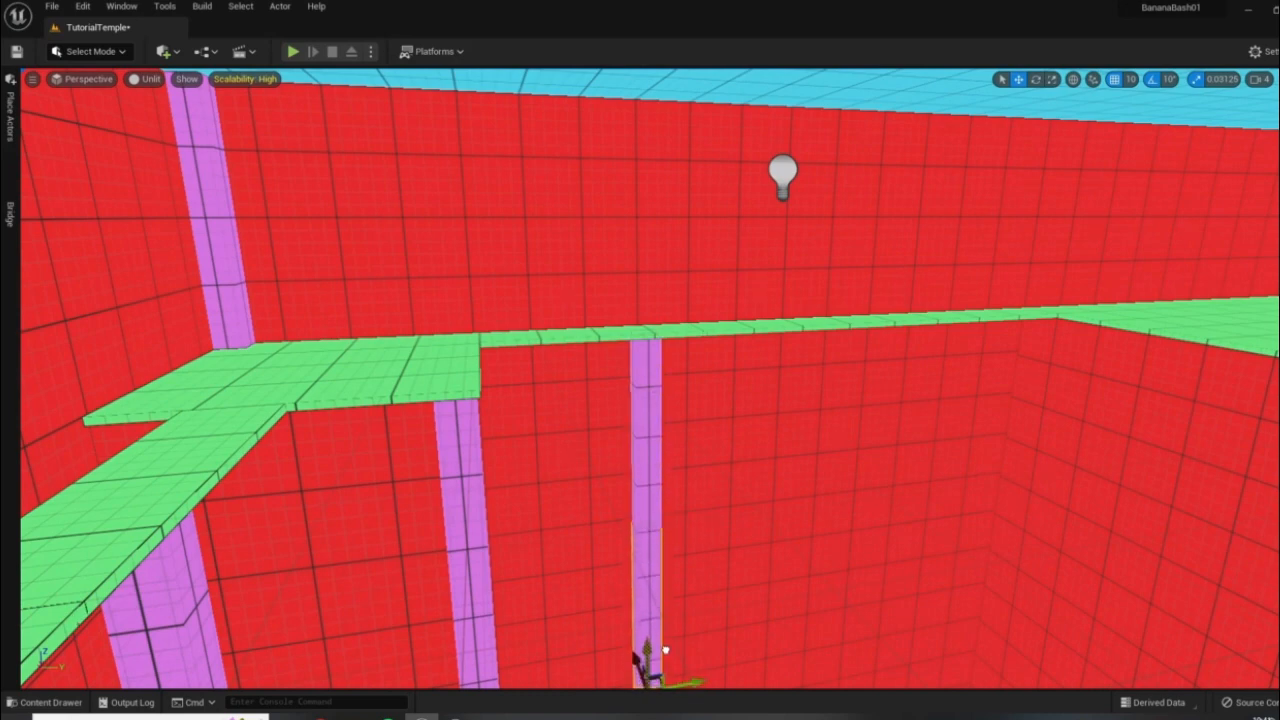
pyautogui.moveTo(715, 575); pyautogui.dragTo(798, 540, button='right')
pyautogui.keyDown('alt'); pyautogui.moveTo(660, 328); pyautogui.dragTo(650, 583); pyautogui.keyUp('alt')
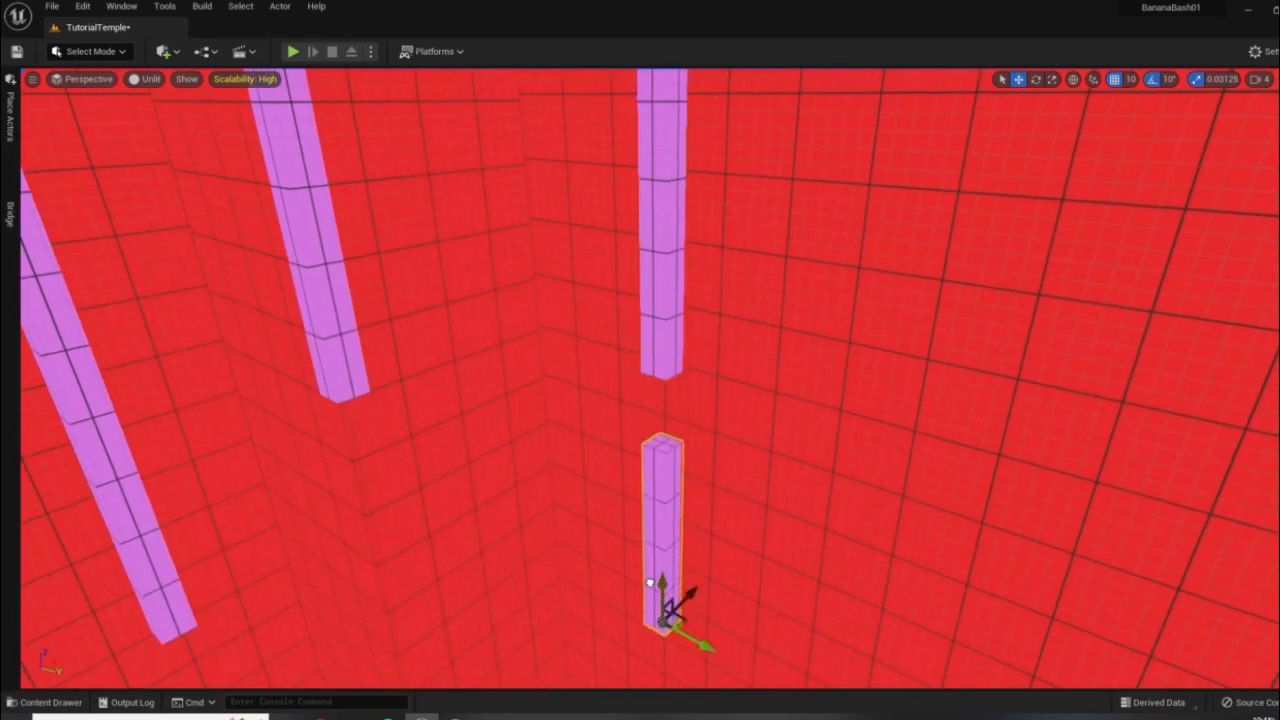
pyautogui.moveTo(650, 580); pyautogui.dragTo(645, 487, button='right')
# - Select all segments of the new ledge support and duplicate them along the wall near the ledge's other end
pyautogui.keyDown('shift'); pyautogui.click(657, 301); pyautogui.keyUp('shift')
pyautogui.moveTo(657, 301); pyautogui.dragTo(672, 370, button='right')
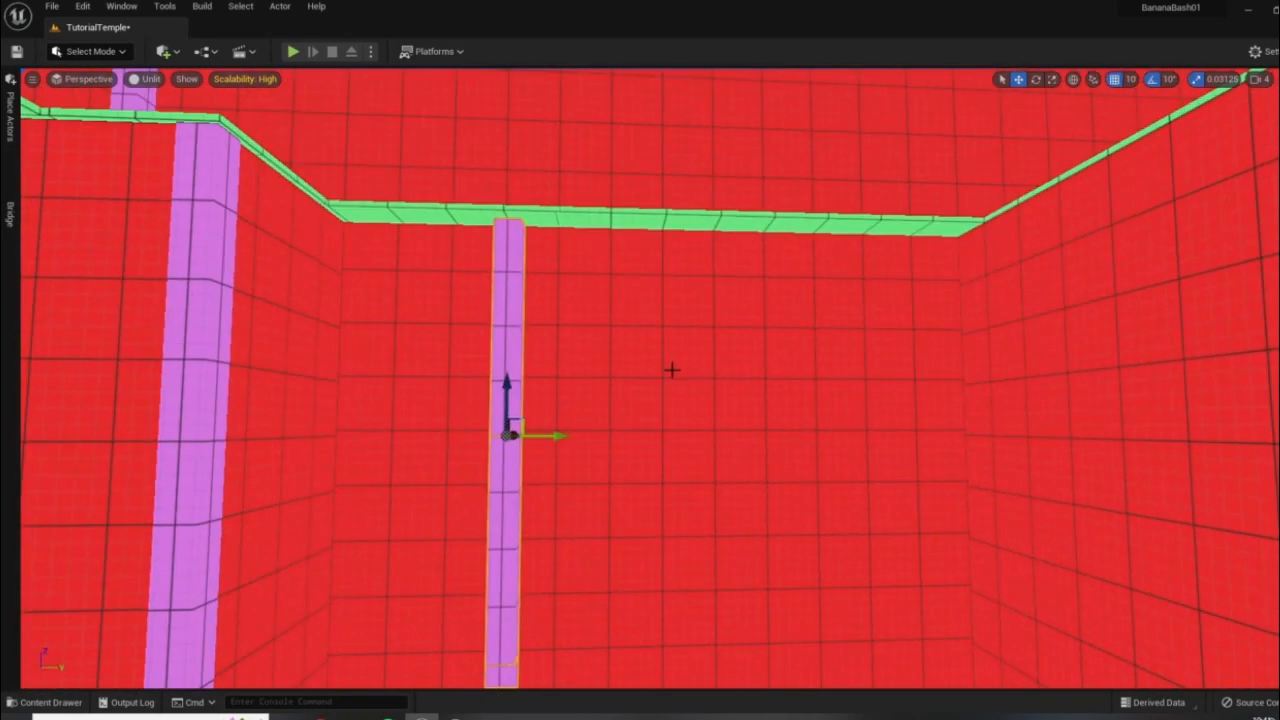
pyautogui.keyDown('alt'); pyautogui.moveTo(555, 425); pyautogui.dragTo(897, 425); pyautogui.keyUp('alt')
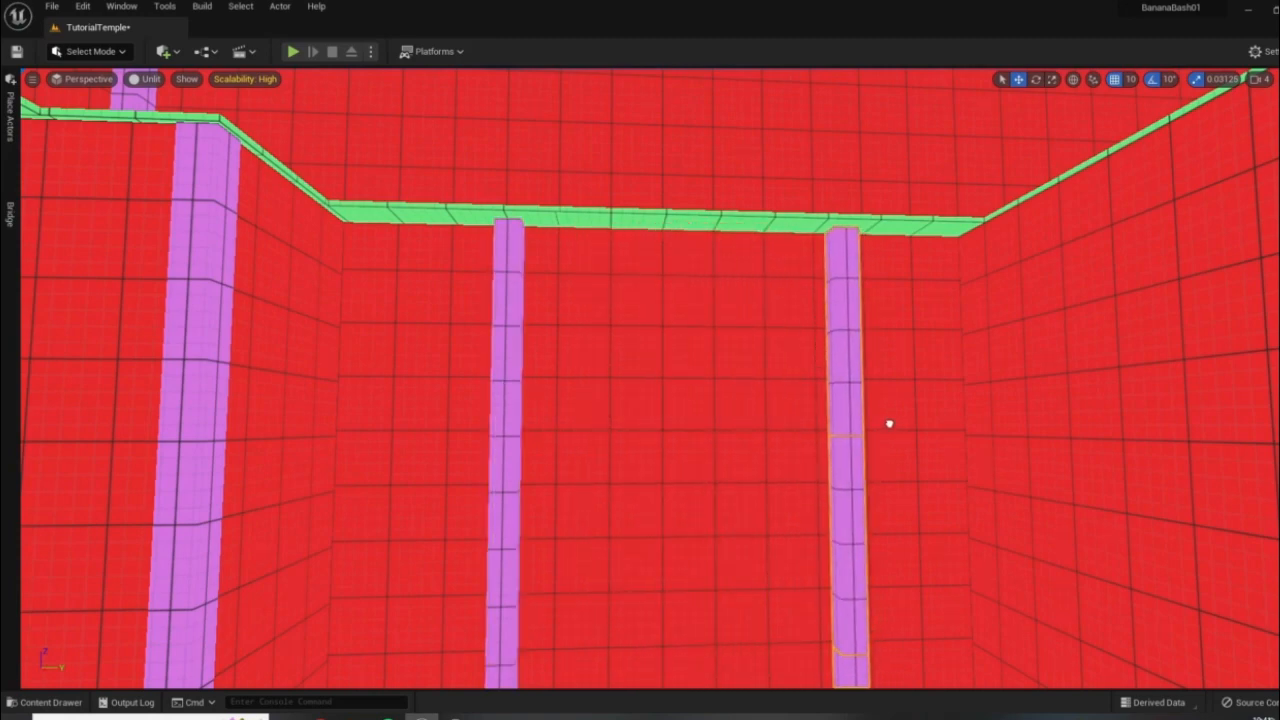
# - Select the green corner platform and nudge it along both horizontal axes to fit its corner over the support pillar
pyautogui.moveTo(766, 497); pyautogui.dragTo(733, 501, button='right')
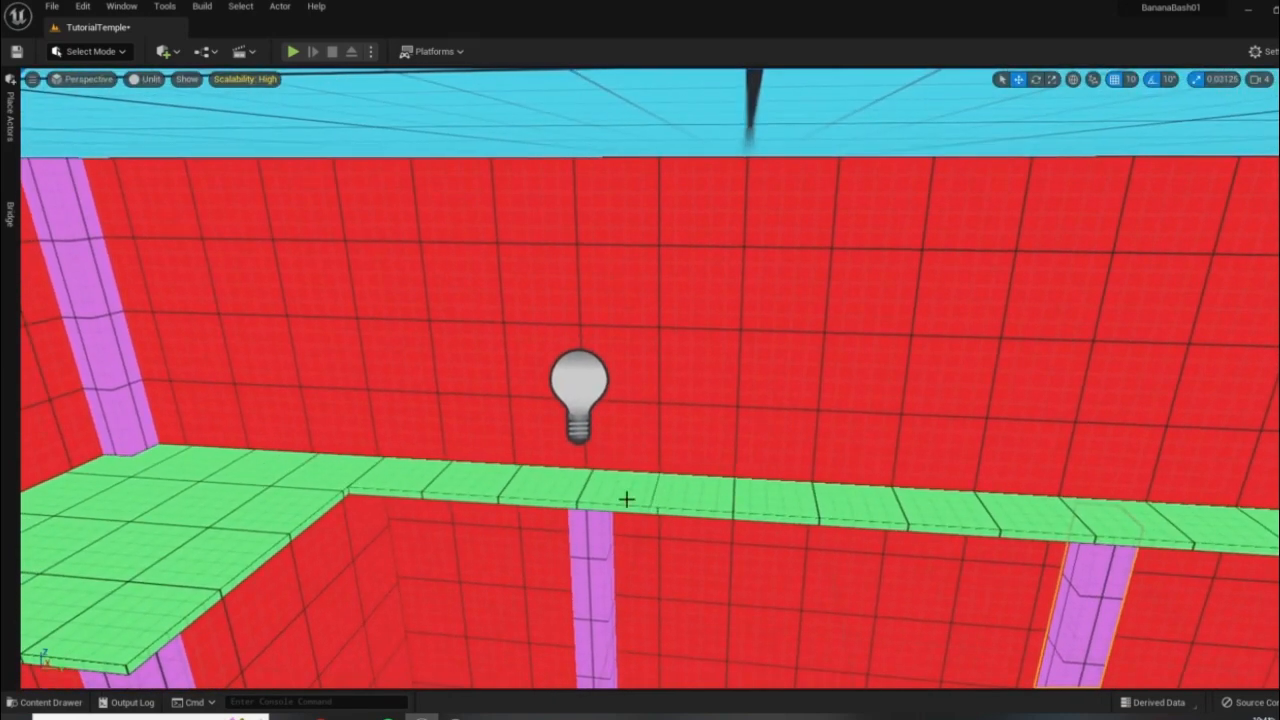
pyautogui.click(625, 499)
pyautogui.moveTo(625, 499); pyautogui.dragTo(603, 548, button='right')
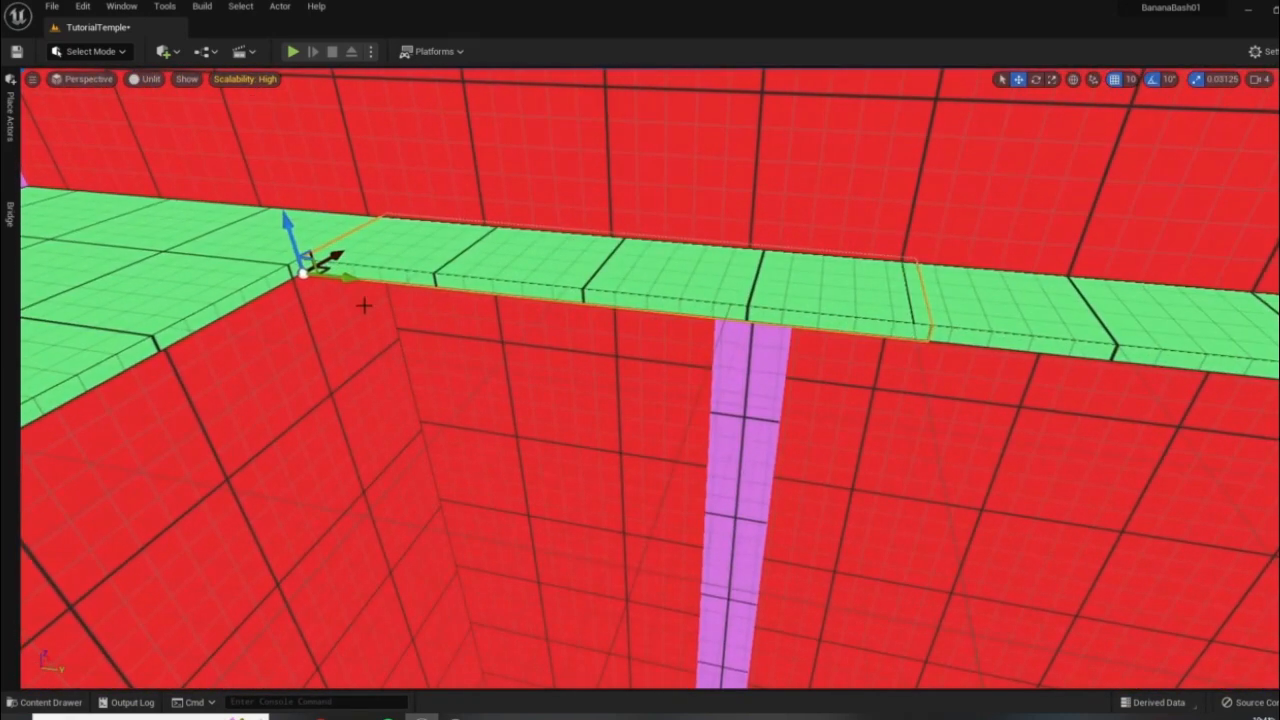
pyautogui.moveTo(495, 406); pyautogui.dragTo(423, 426, button='right')
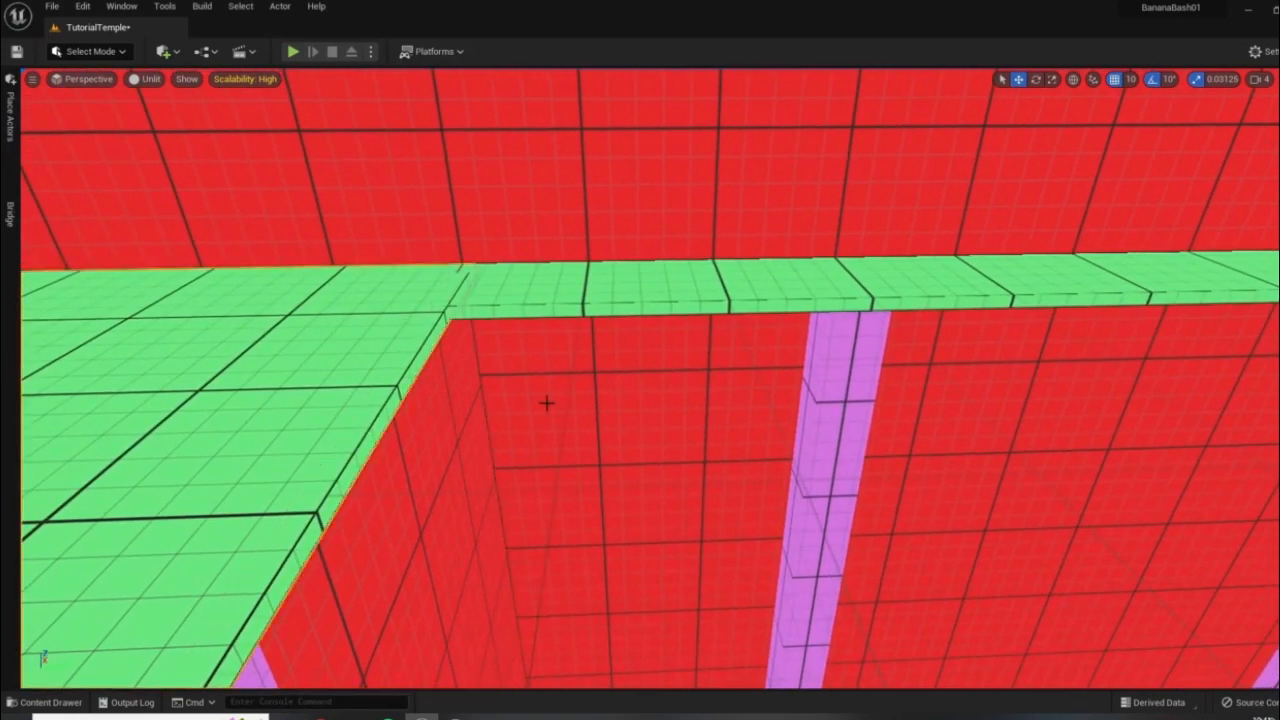
pyautogui.moveTo(547, 403); pyautogui.dragTo(484, 506, button='right')
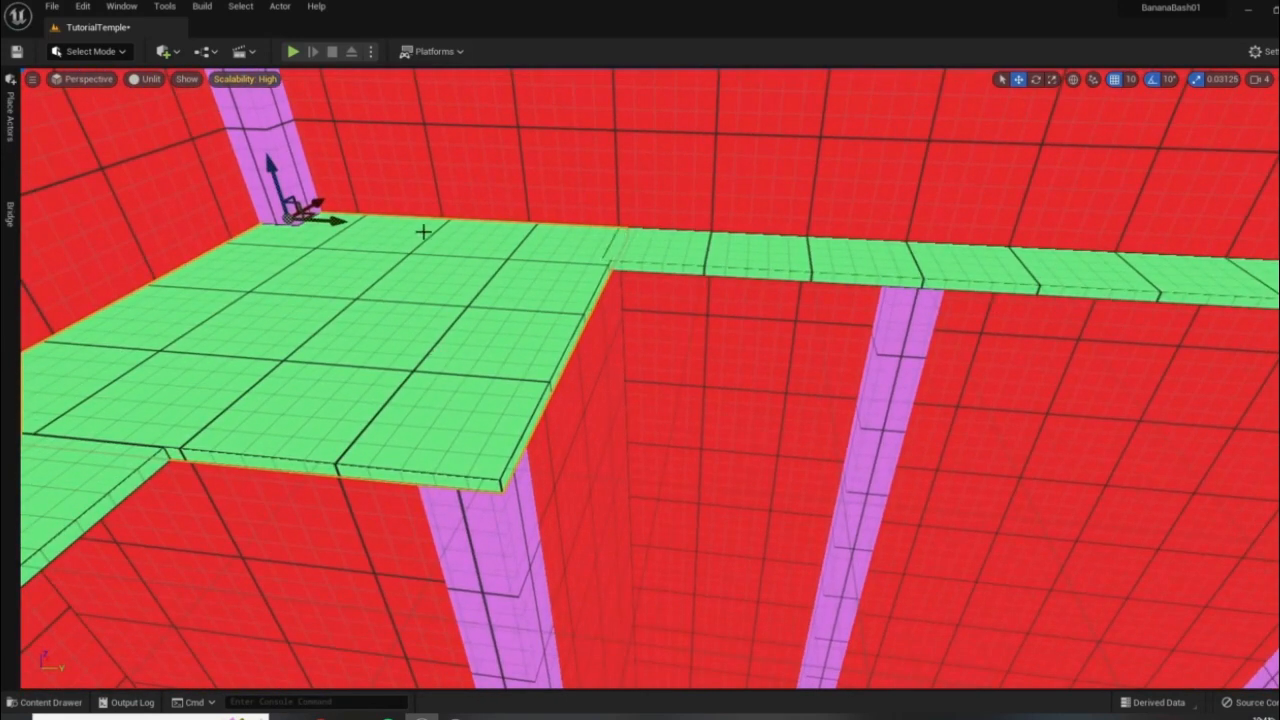
pyautogui.moveTo(358, 230); pyautogui.dragTo(358, 230, button='right')
pyautogui.moveTo(390, 216); pyautogui.dragTo(384, 216)
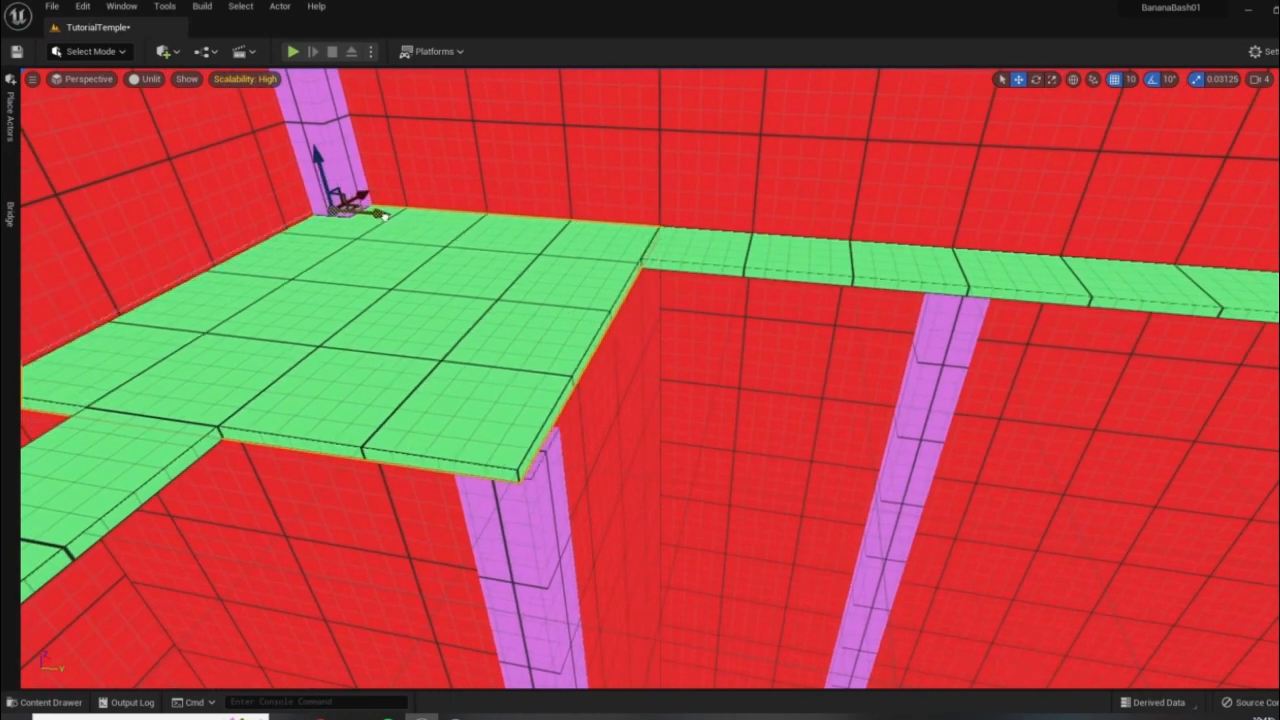
pyautogui.moveTo(519, 455); pyautogui.dragTo(732, 163, button='right')
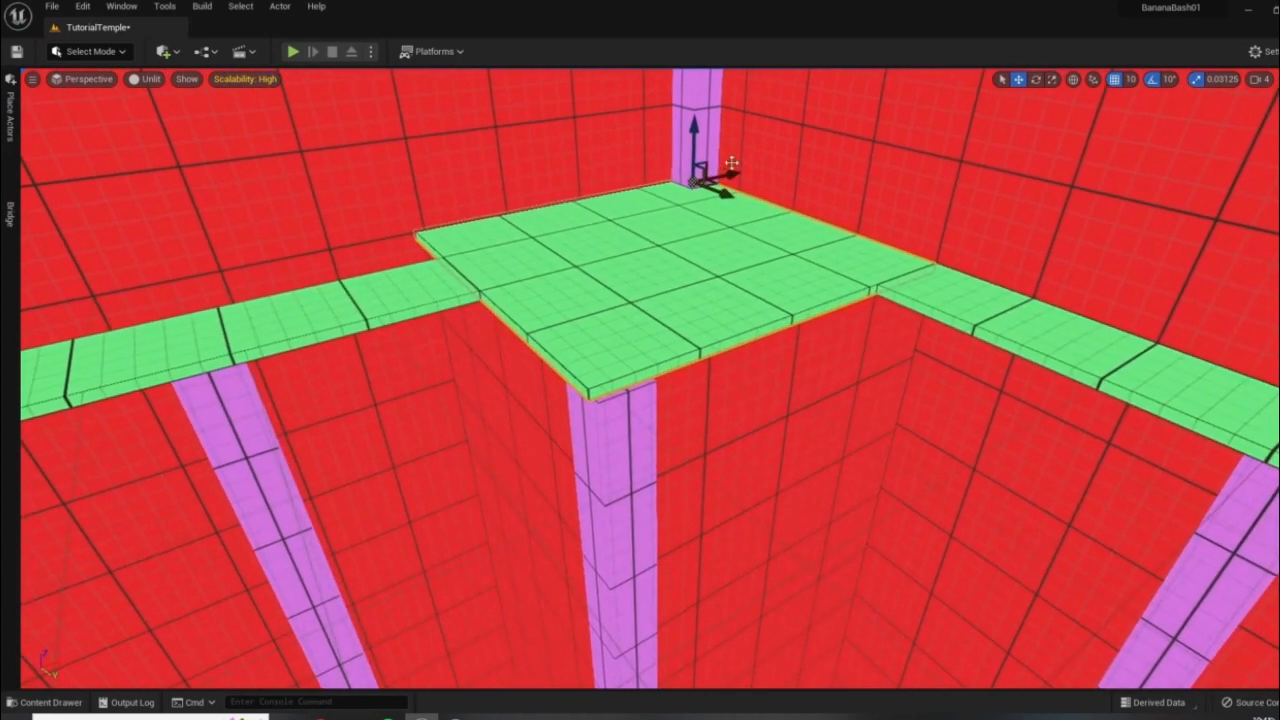
pyautogui.moveTo(731, 171); pyautogui.dragTo(731, 173)
# - Use a grid snap of 1 to adjust the pillar segments beneath the corner platform
pyautogui.click(642, 469)
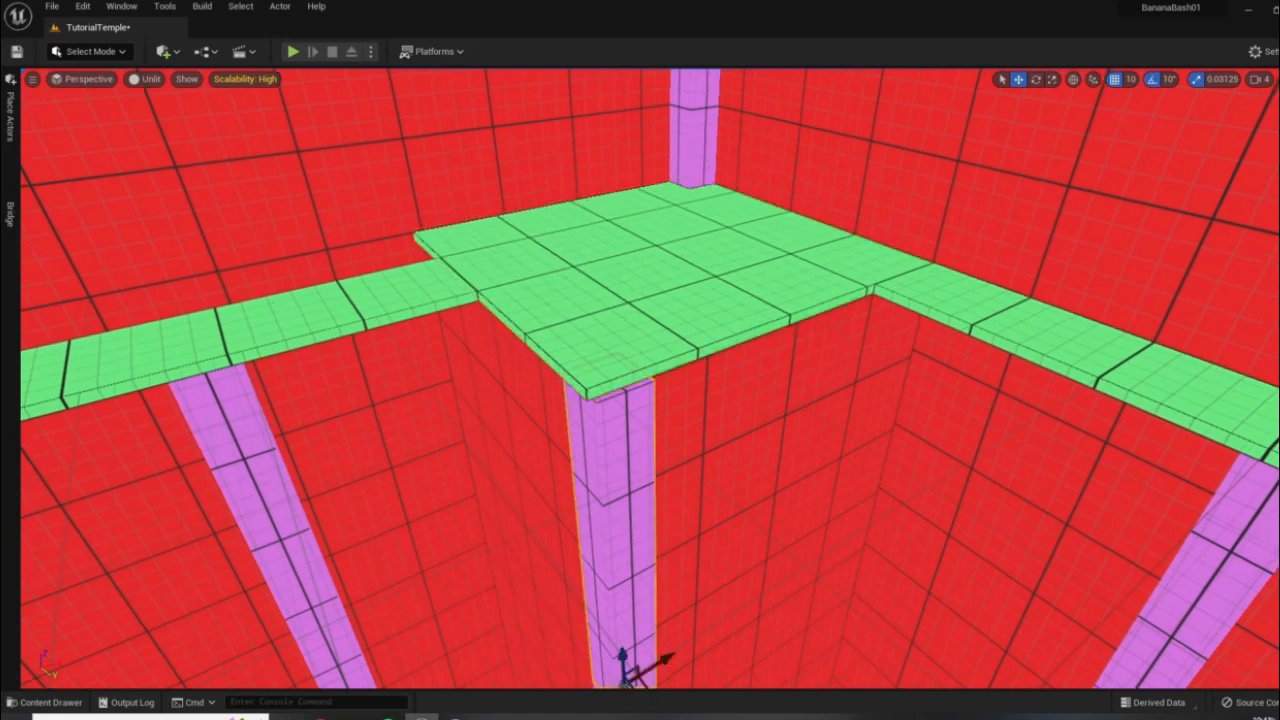
pyautogui.moveTo(642, 469); pyautogui.dragTo(680, 571, button='right')
pyautogui.moveTo(714, 537); pyautogui.dragTo(715, 540)
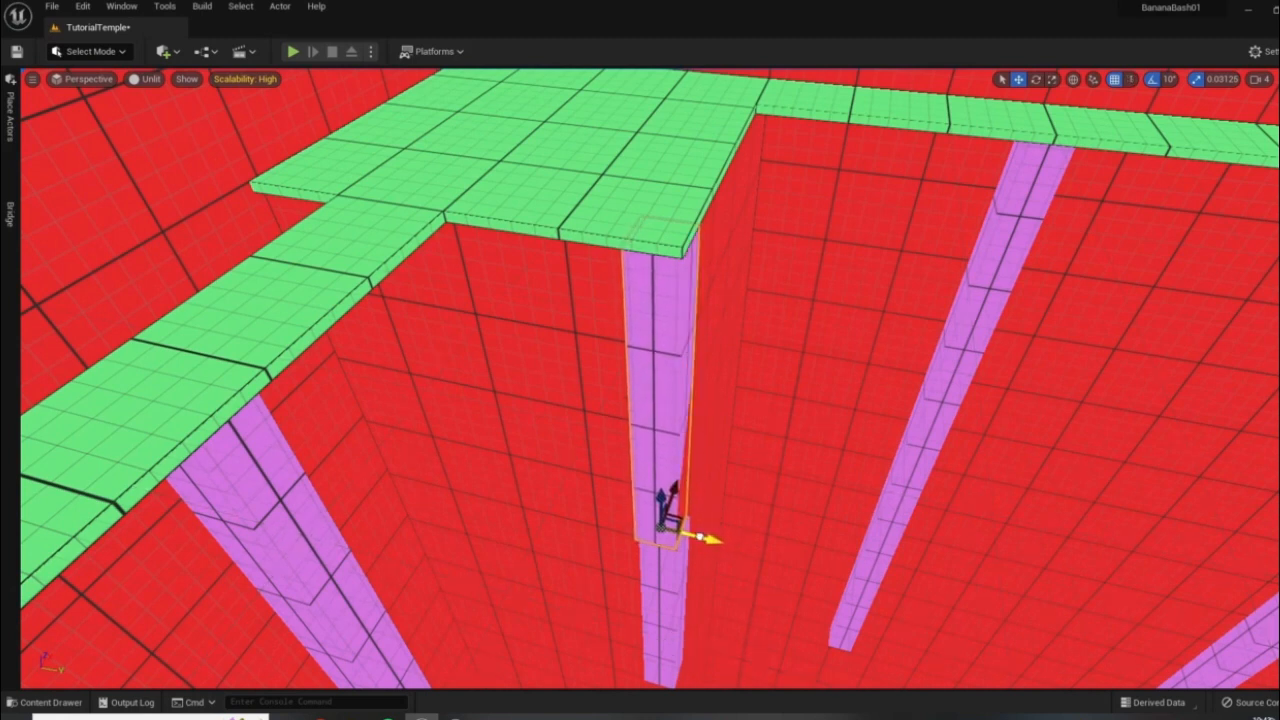
pyautogui.click(673, 609)
pyautogui.moveTo(673, 609); pyautogui.dragTo(775, 650, button='right')
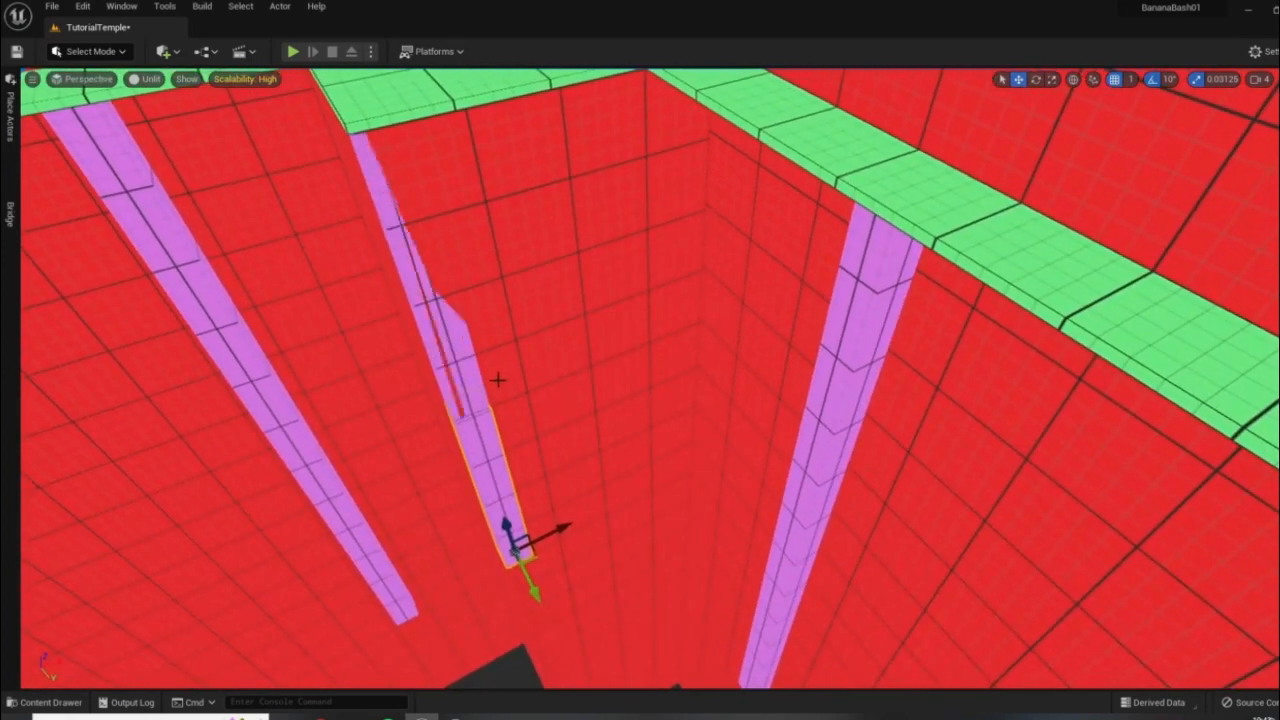
pyautogui.moveTo(497, 380); pyautogui.dragTo(497, 345, button='right')
pyautogui.moveTo(597, 366); pyautogui.dragTo(480, 366, button='right')
# - Delete the misaligned upper pillar segment and replace it with a duplicate of the lower segment stacked directly above it
pyautogui.click(632, 400)
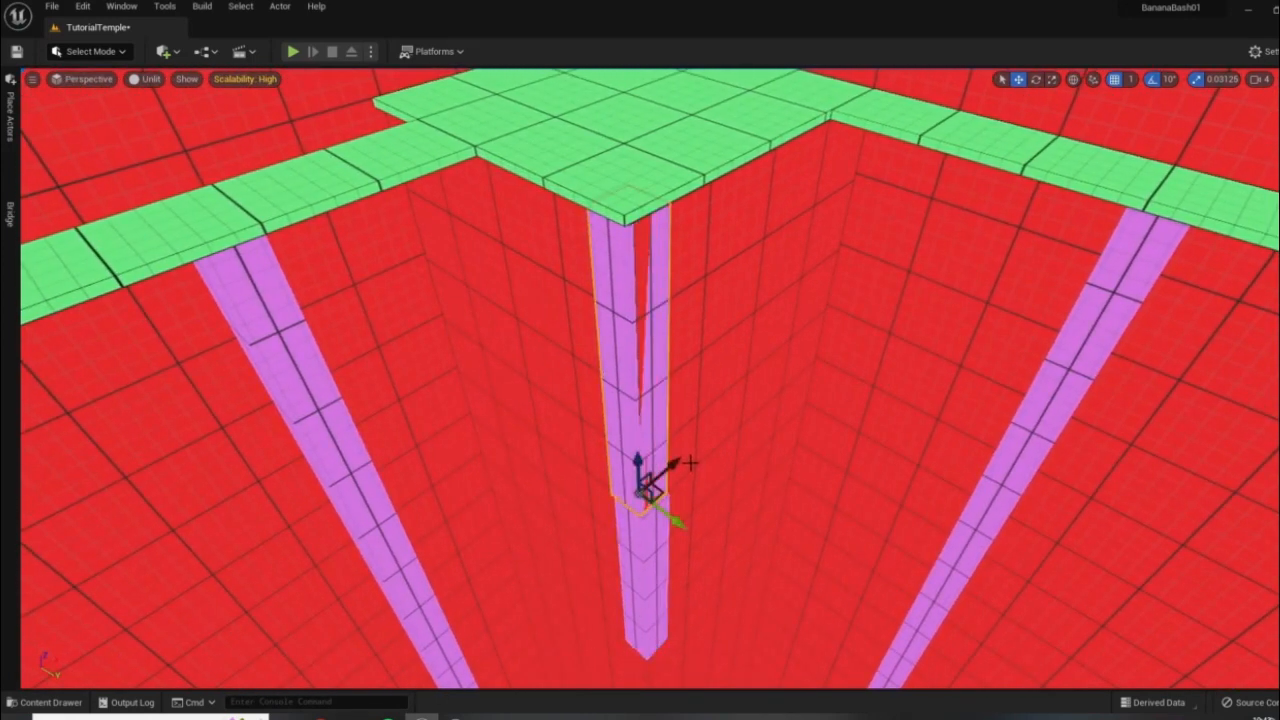
pyautogui.press('Delete')
pyautogui.moveTo(702, 463); pyautogui.dragTo(847, 323, button='right')
pyautogui.click(680, 526)
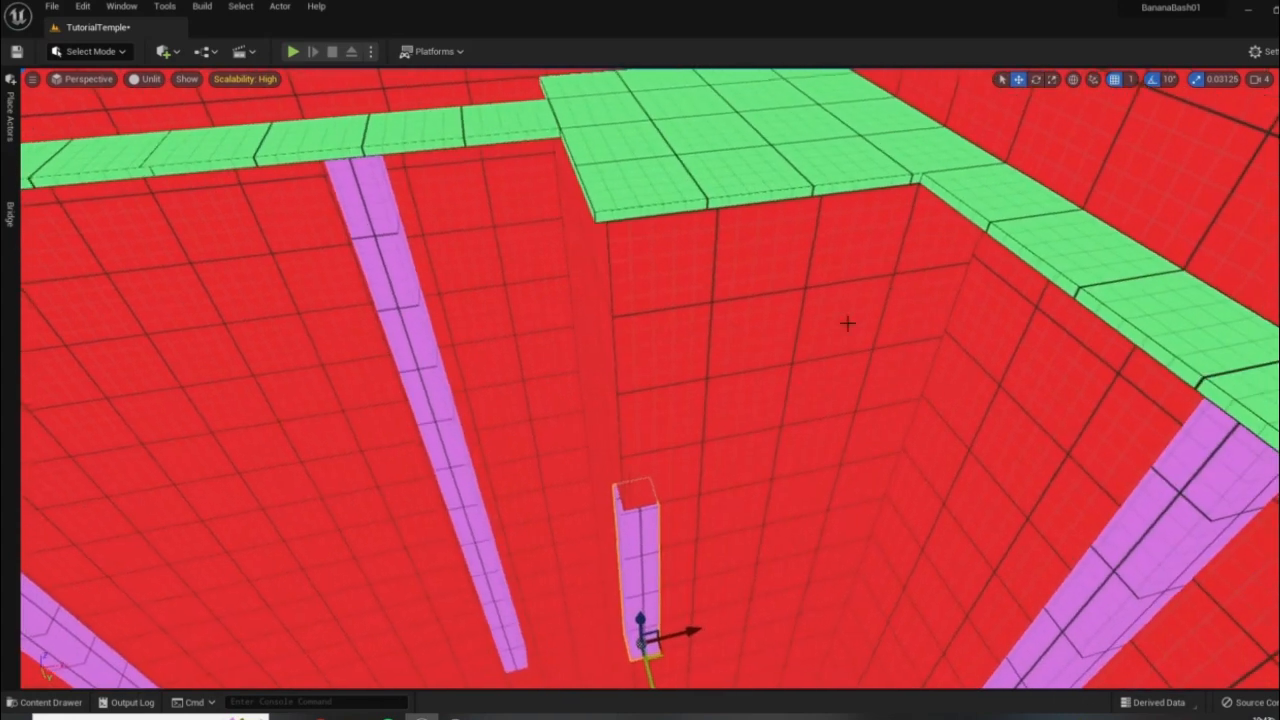
pyautogui.moveTo(763, 472); pyautogui.dragTo(799, 484, button='right')
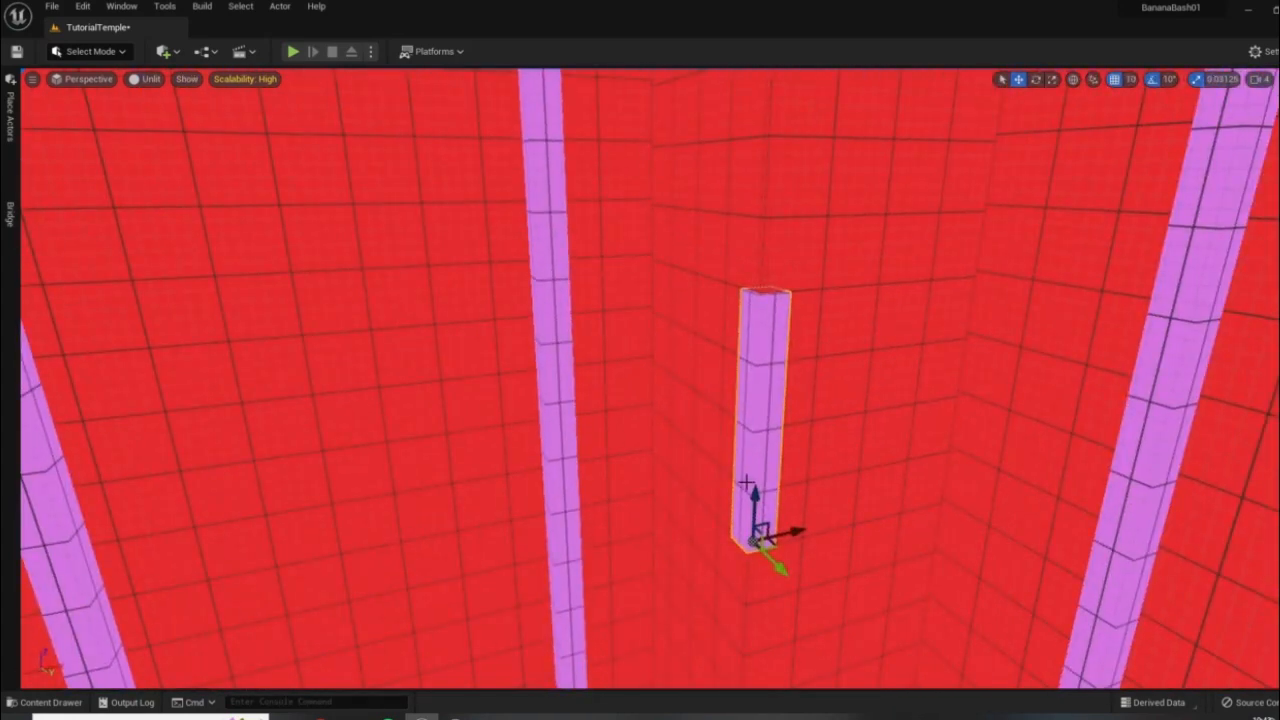
pyautogui.keyDown('alt'); pyautogui.moveTo(746, 484); pyautogui.dragTo(760, 349); pyautogui.keyUp('alt')
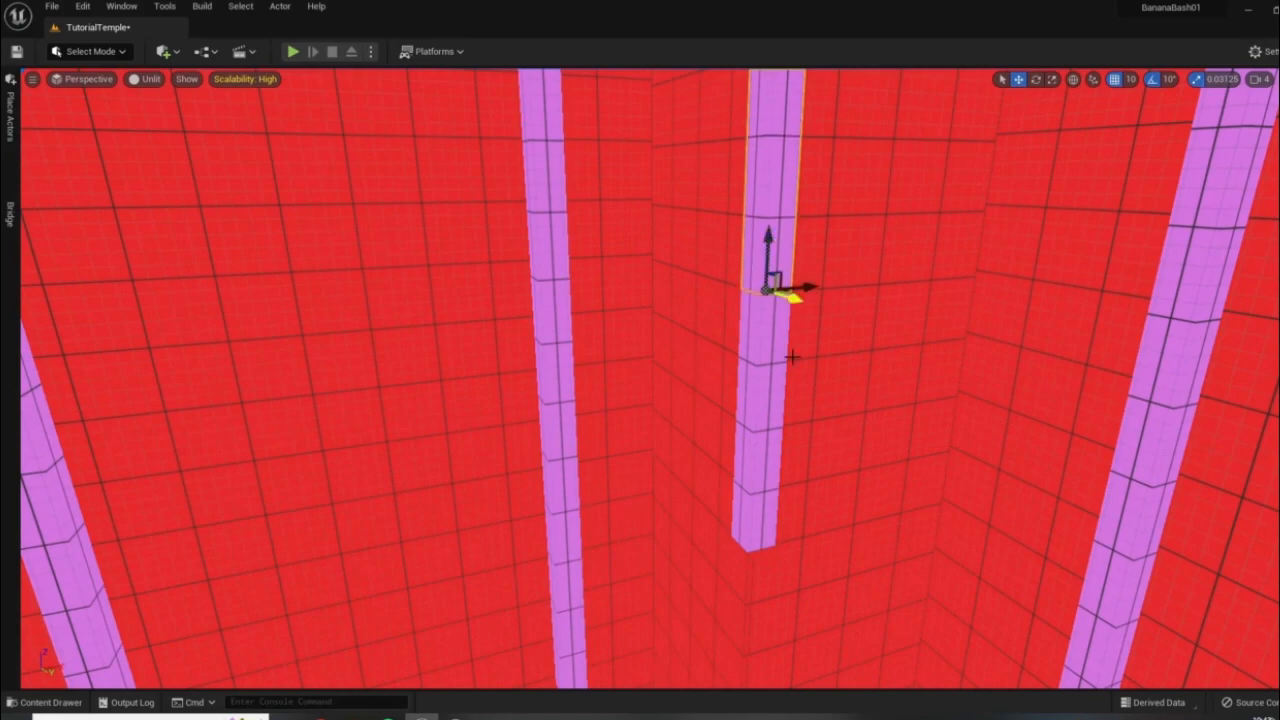
# - Continue the pillar above the corner platform with a duplicated segment, and place another copy against the wall at the platform's edge
pyautogui.moveTo(792, 357); pyautogui.dragTo(739, 465, button='right')
pyautogui.keyDown('alt'); pyautogui.moveTo(746, 550); pyautogui.dragTo(727, 336); pyautogui.keyUp('alt')
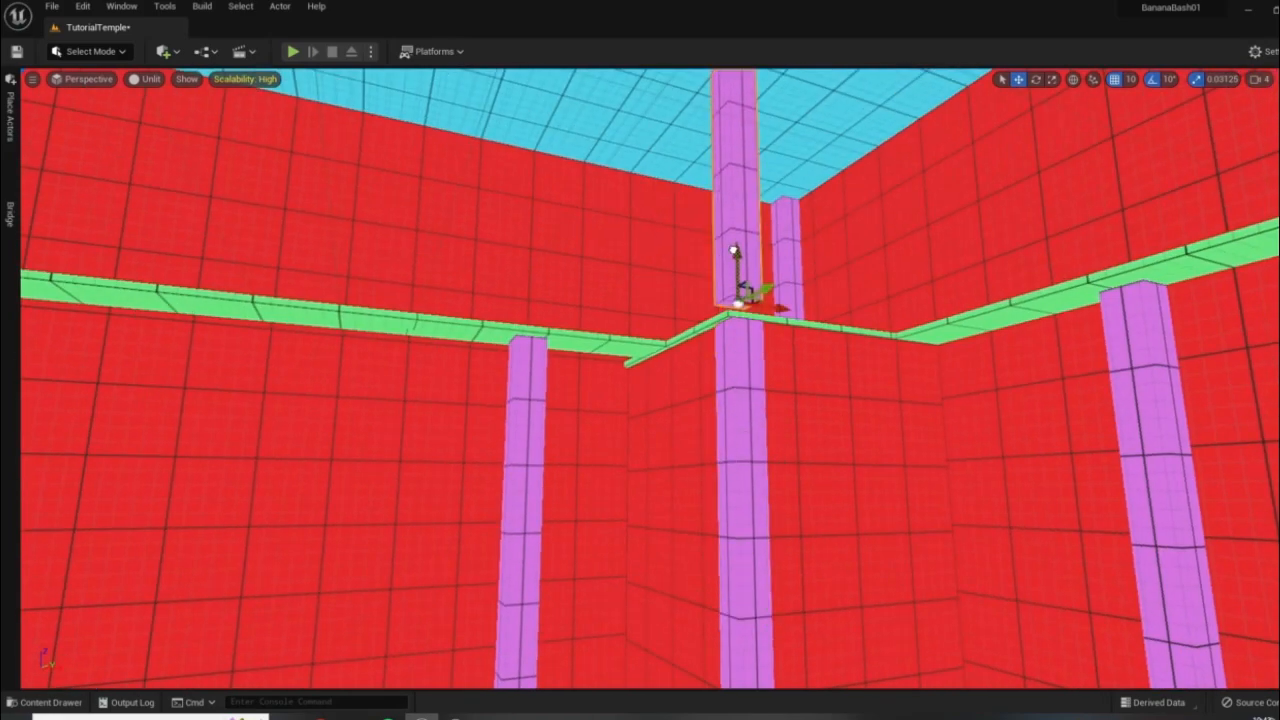
pyautogui.moveTo(790, 440); pyautogui.dragTo(671, 340, button='right')
pyautogui.moveTo(771, 405); pyautogui.dragTo(660, 462, button='right')
pyautogui.keyDown('alt'); pyautogui.moveTo(712, 474); pyautogui.dragTo(392, 440); pyautogui.keyUp('alt')
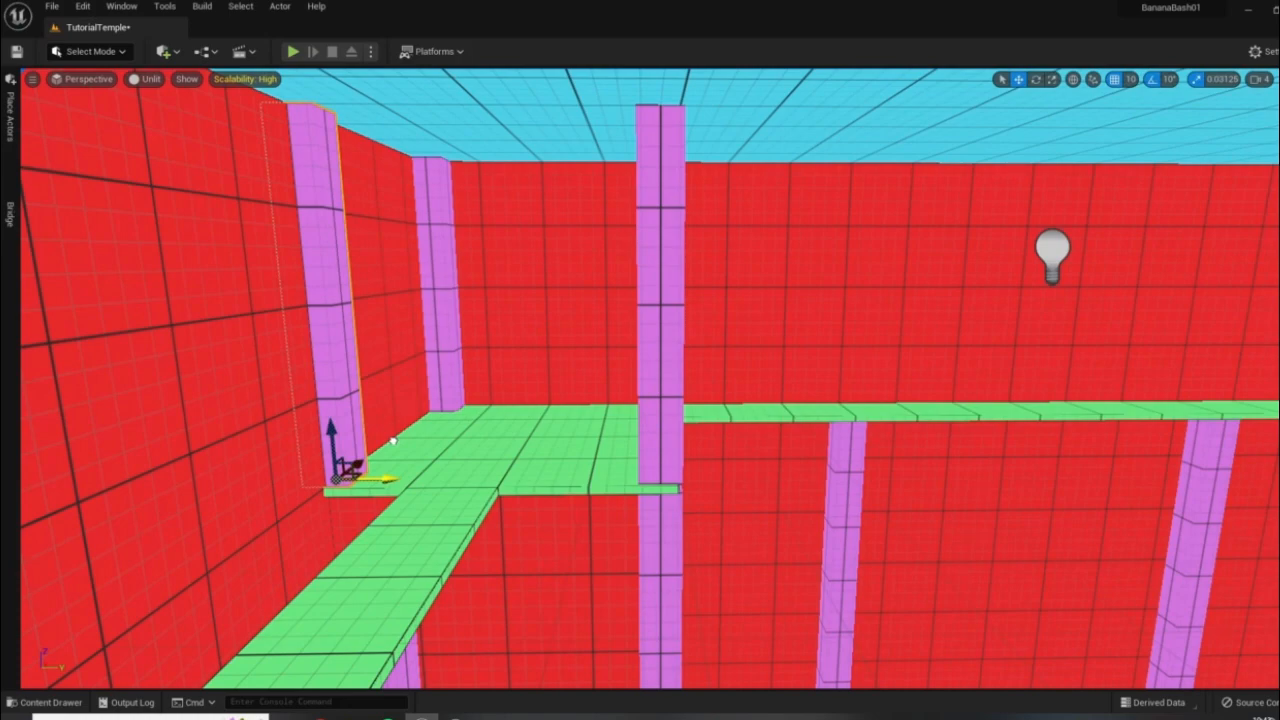
# - Duplicate the pillar segment beneath the corner platform and place the copy under the outer corner of the far platform
pyautogui.moveTo(572, 332); pyautogui.dragTo(622, 240, button='right')
pyautogui.moveTo(703, 358); pyautogui.dragTo(640, 360, button='right')
pyautogui.moveTo(724, 337); pyautogui.dragTo(536, 421, button='right')
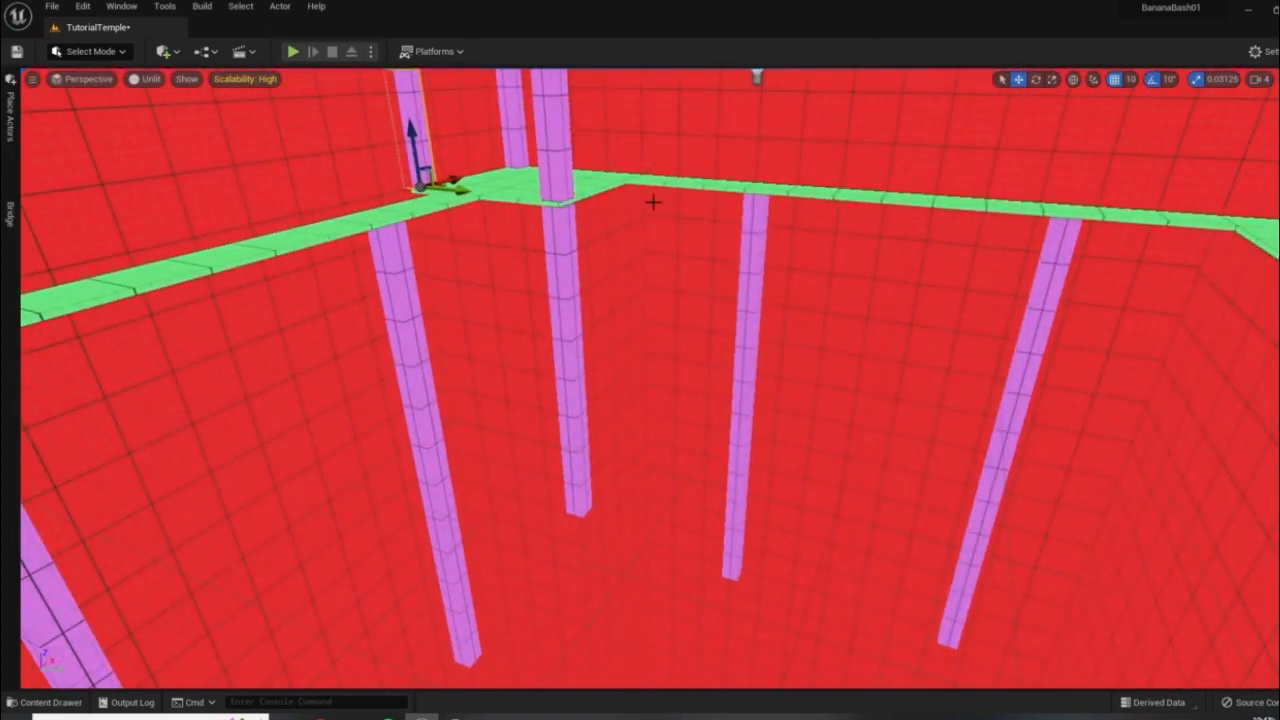
pyautogui.click(556, 230)
pyautogui.moveTo(597, 320); pyautogui.dragTo(577, 303, button='right')
pyautogui.moveTo(654, 431); pyautogui.dragTo(1022, 478)
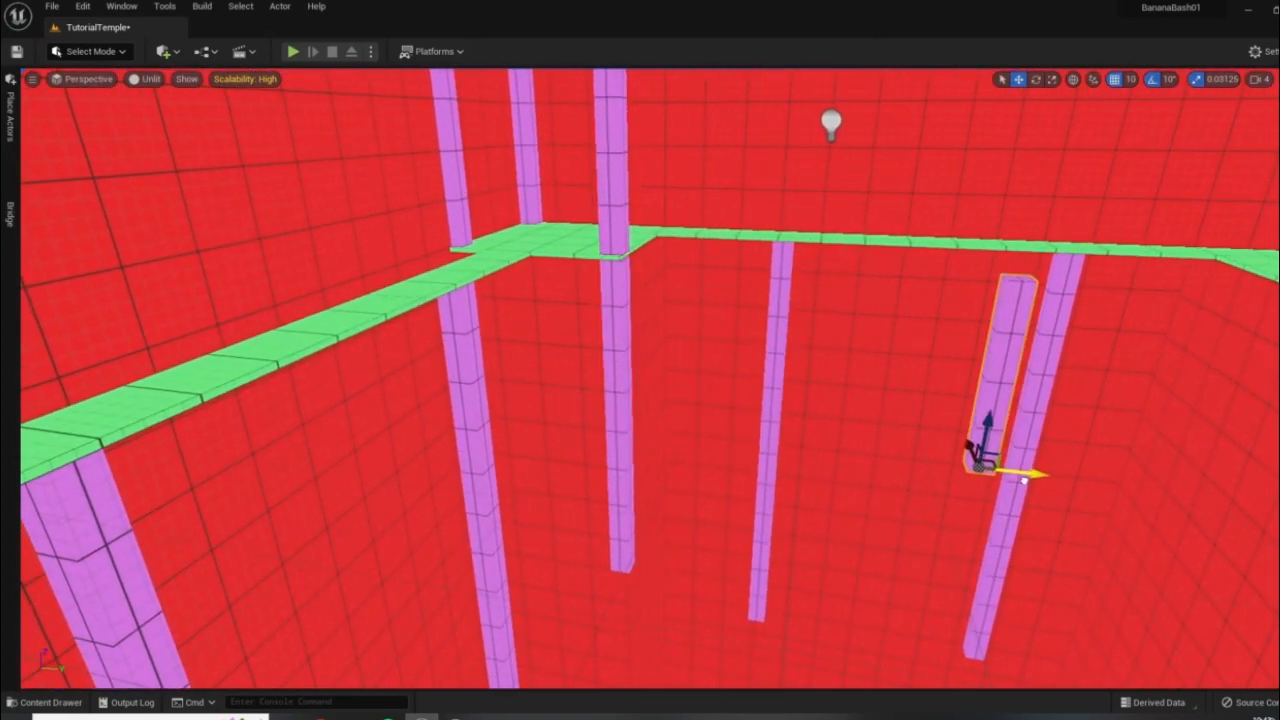
pyautogui.moveTo(655, 405); pyautogui.dragTo(718, 409, button='right')
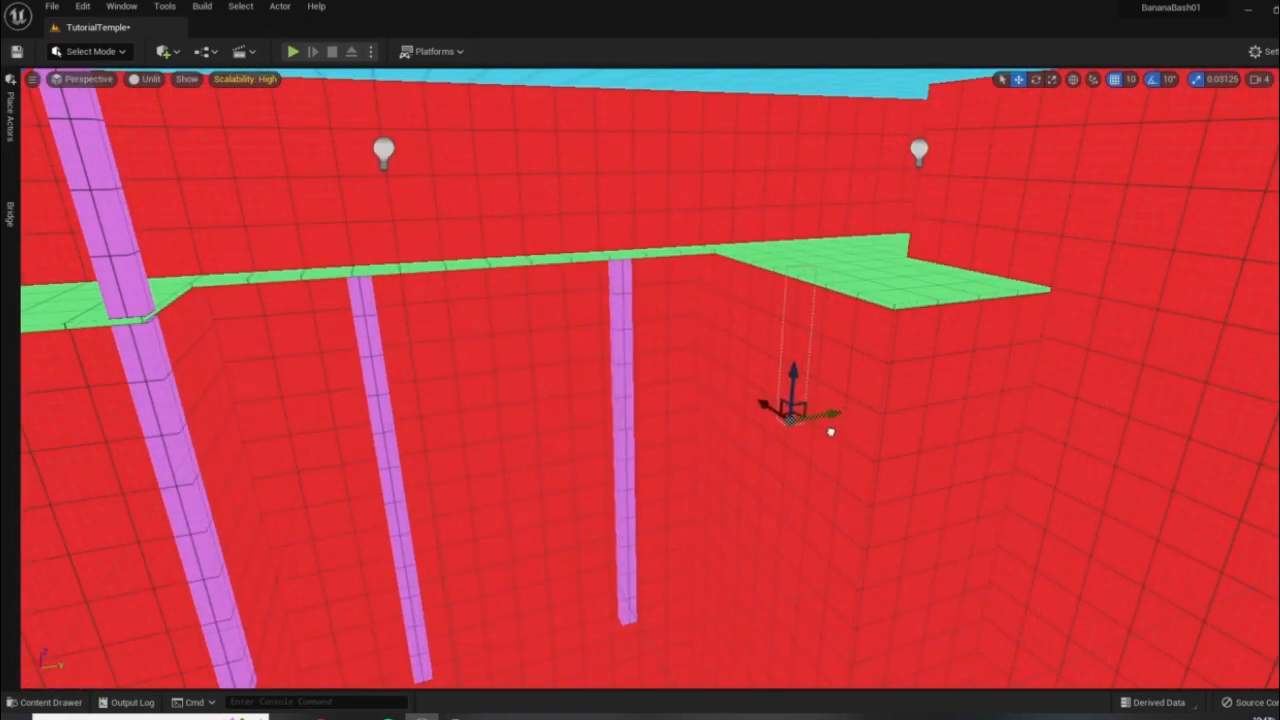
pyautogui.moveTo(803, 434); pyautogui.dragTo(563, 466, button='right')
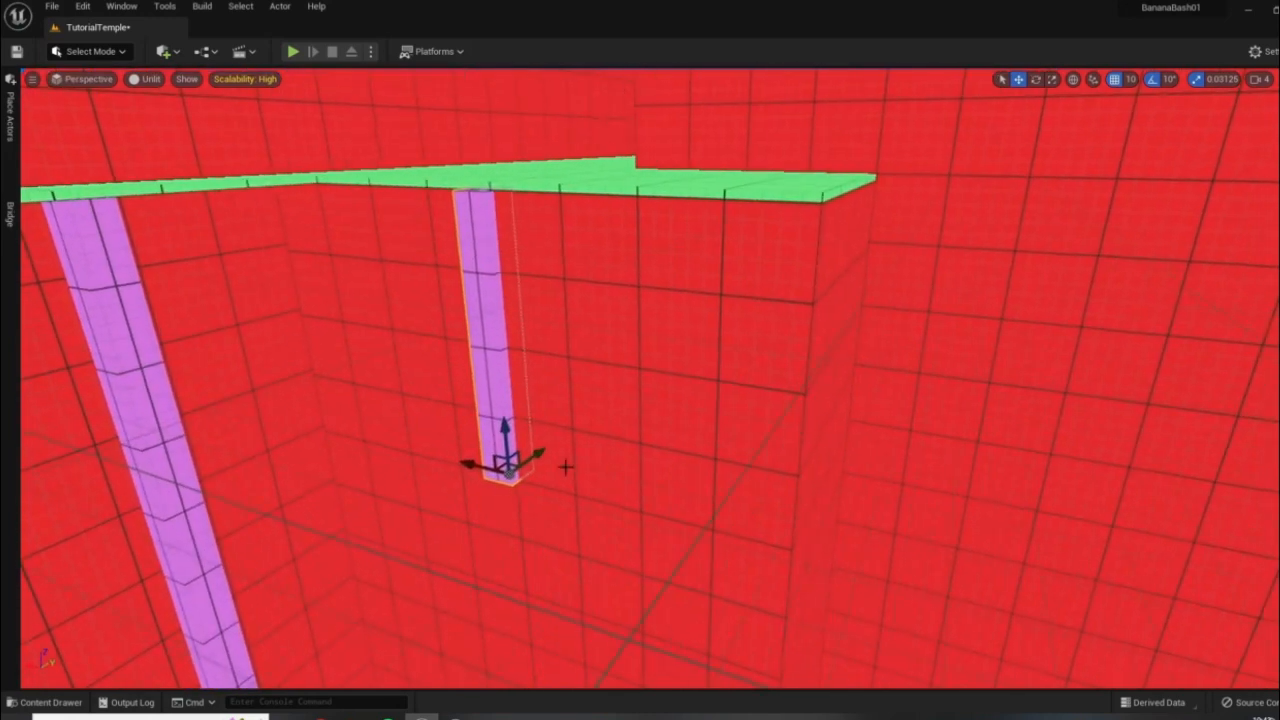
pyautogui.moveTo(563, 466); pyautogui.dragTo(734, 498)
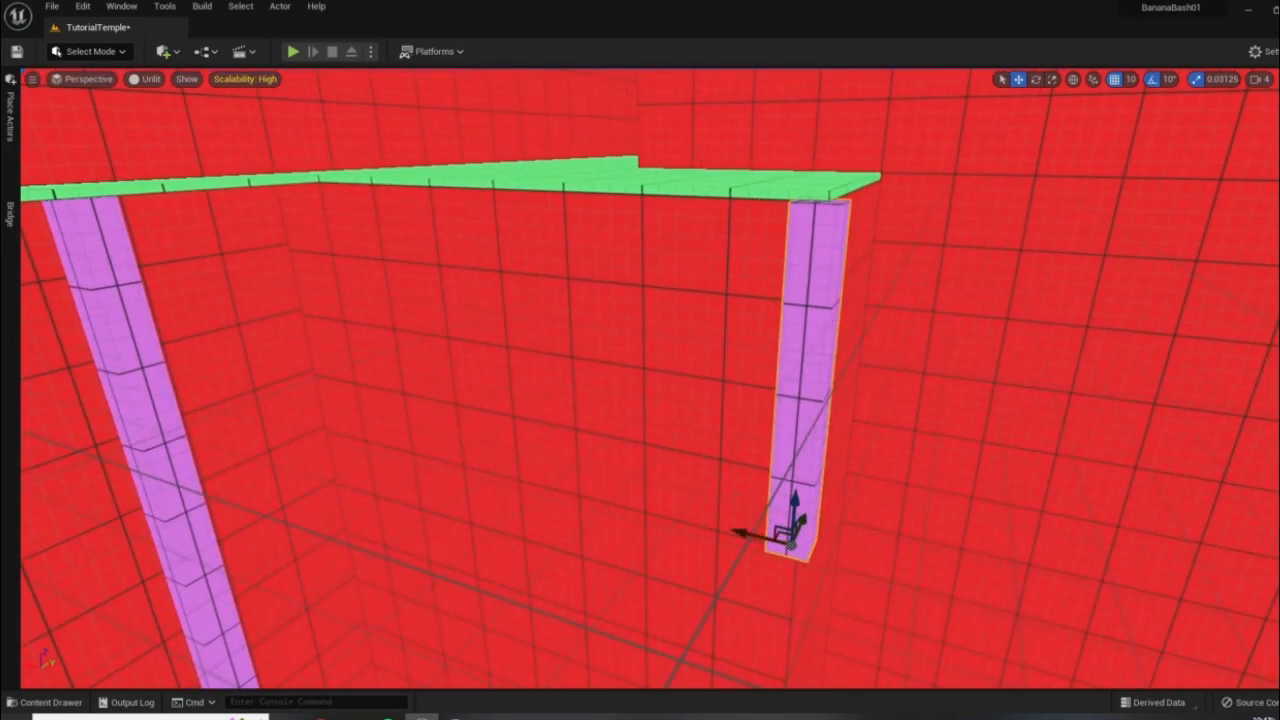
# - Scale the far platform outward along its horizontal axes to cover the top of its new corner pillar
pyautogui.moveTo(740, 533); pyautogui.dragTo(745, 600, button='right')
pyautogui.click(1003, 260)
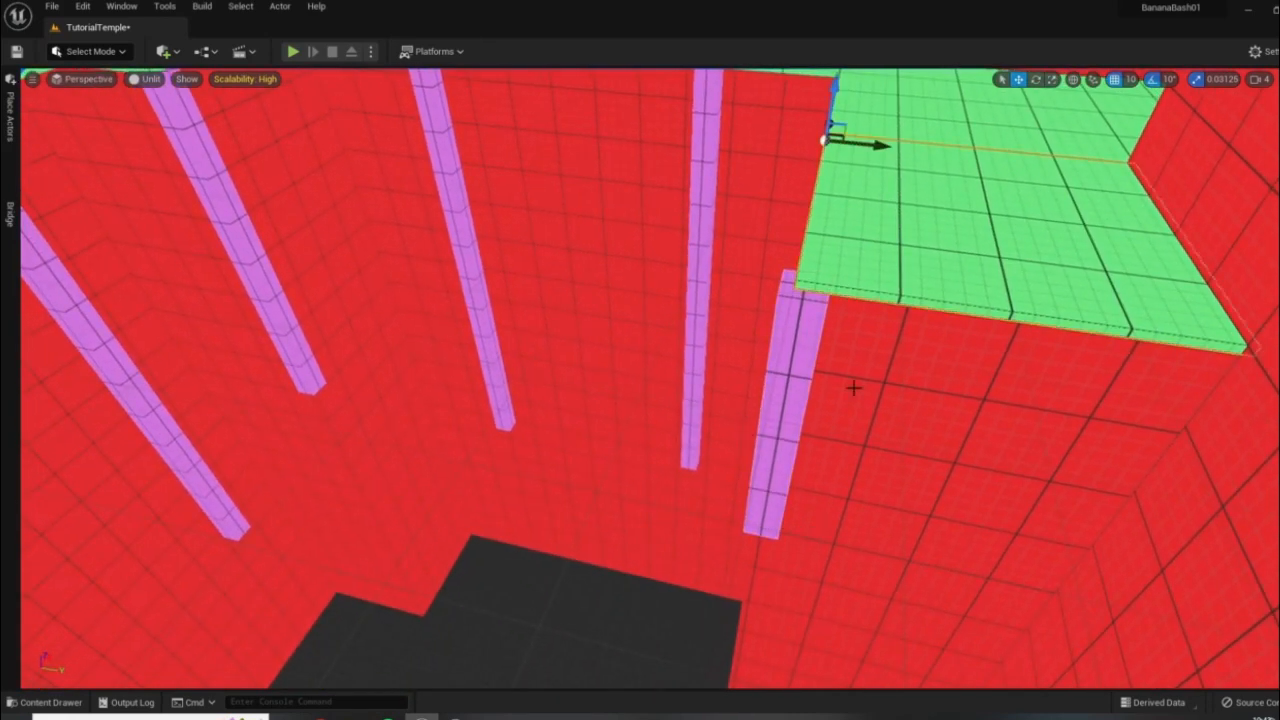
pyautogui.moveTo(853, 388); pyautogui.dragTo(854, 420, button='right')
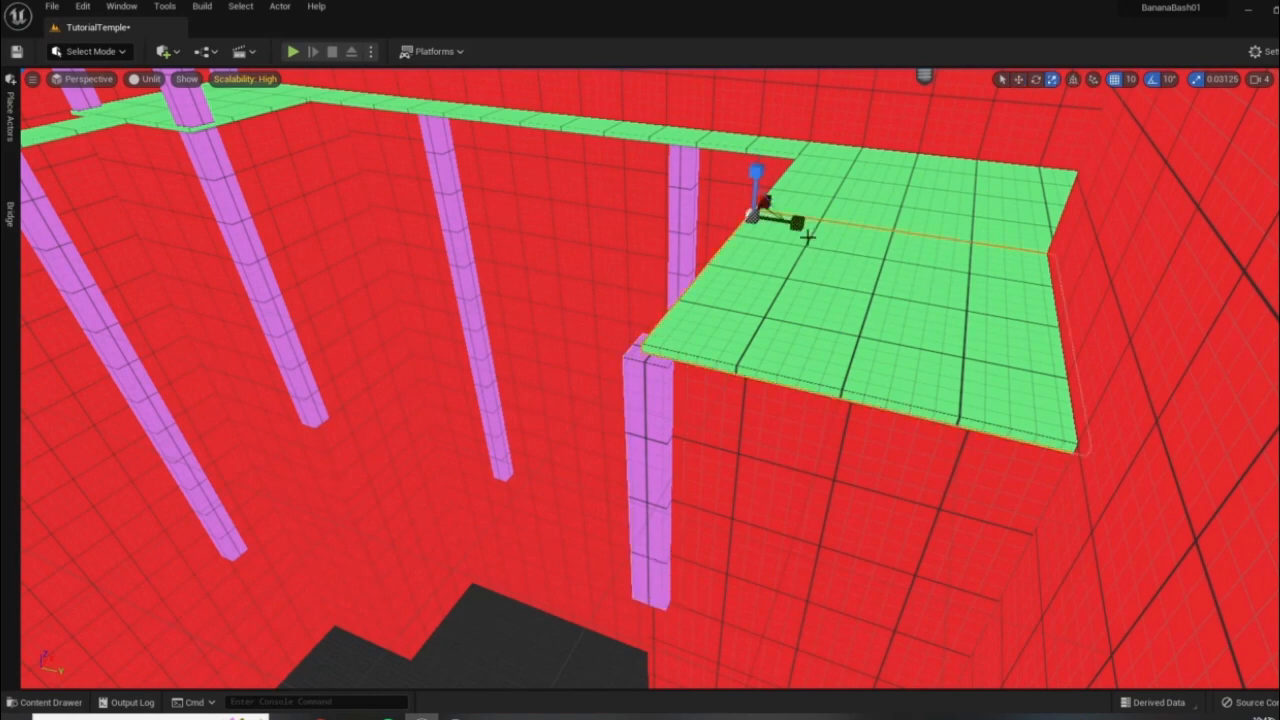
pyautogui.moveTo(995, 165)
pyautogui.mouseDown(button='right')
pyautogui.moveTo(968, 160)
pyautogui.moveTo(995, 165)
pyautogui.mouseUp(button='right')
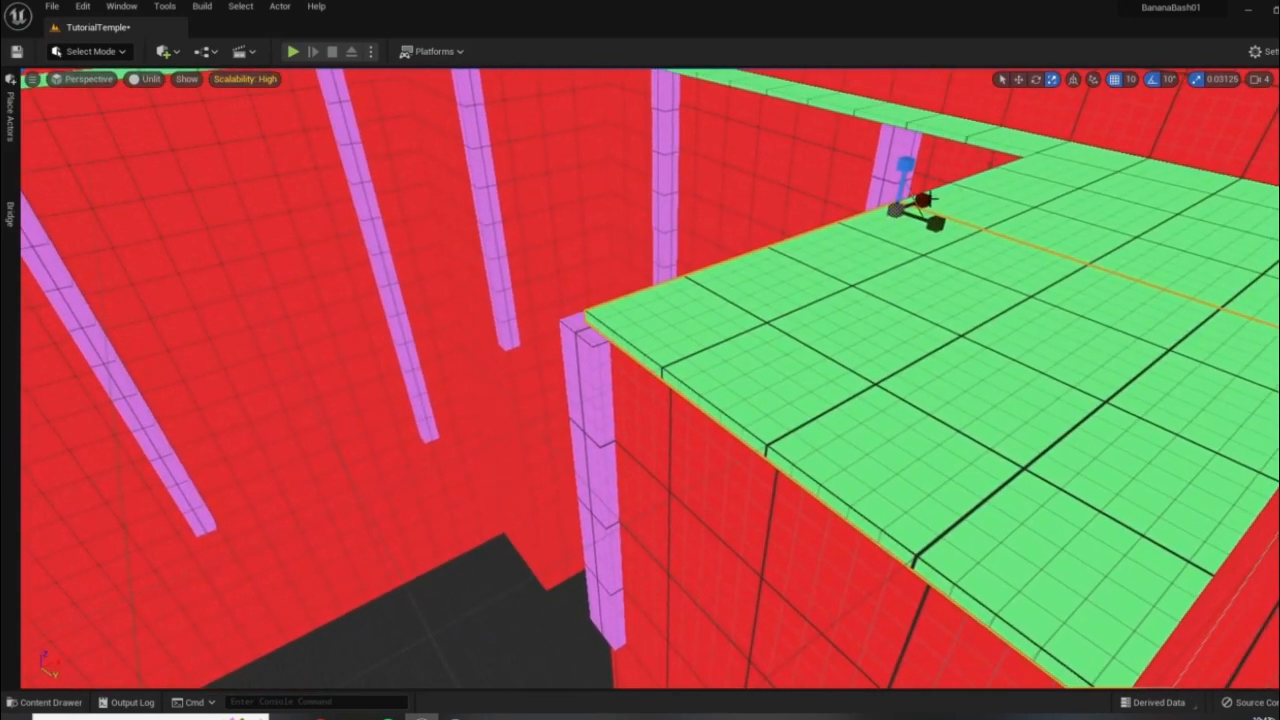
pyautogui.moveTo(928, 200); pyautogui.dragTo(926, 200)
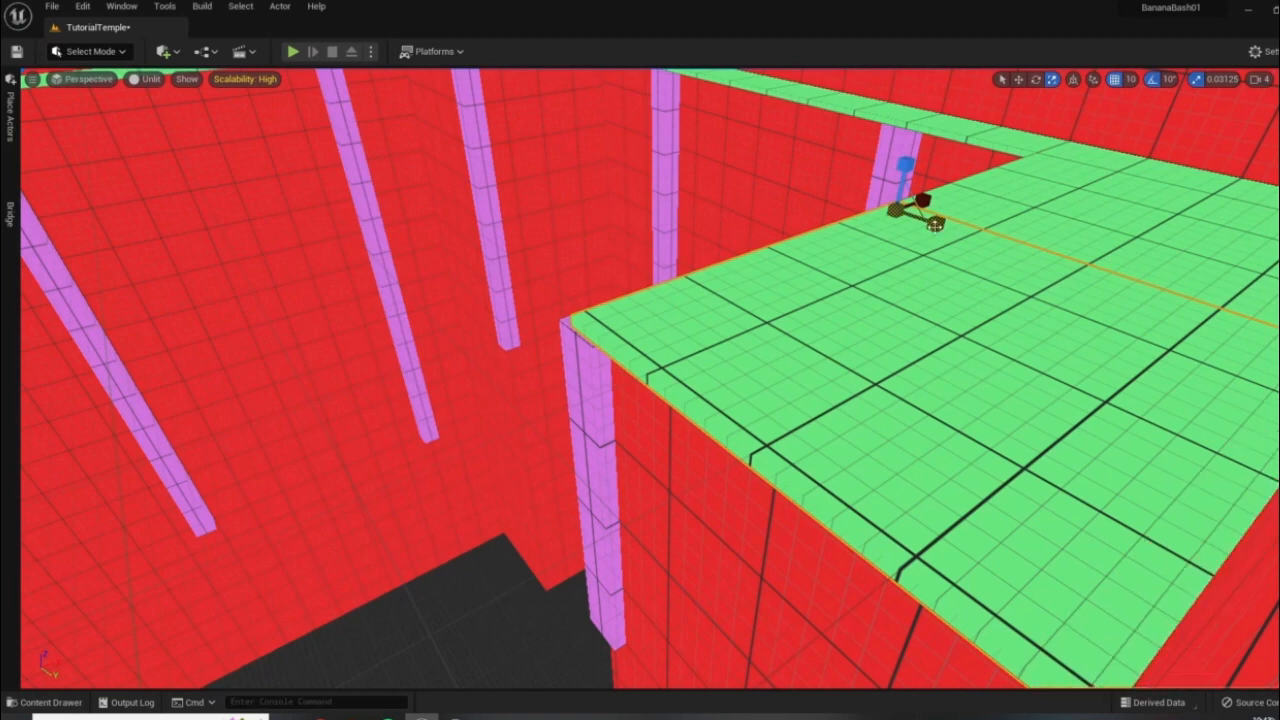
pyautogui.moveTo(936, 222); pyautogui.dragTo(925, 226)
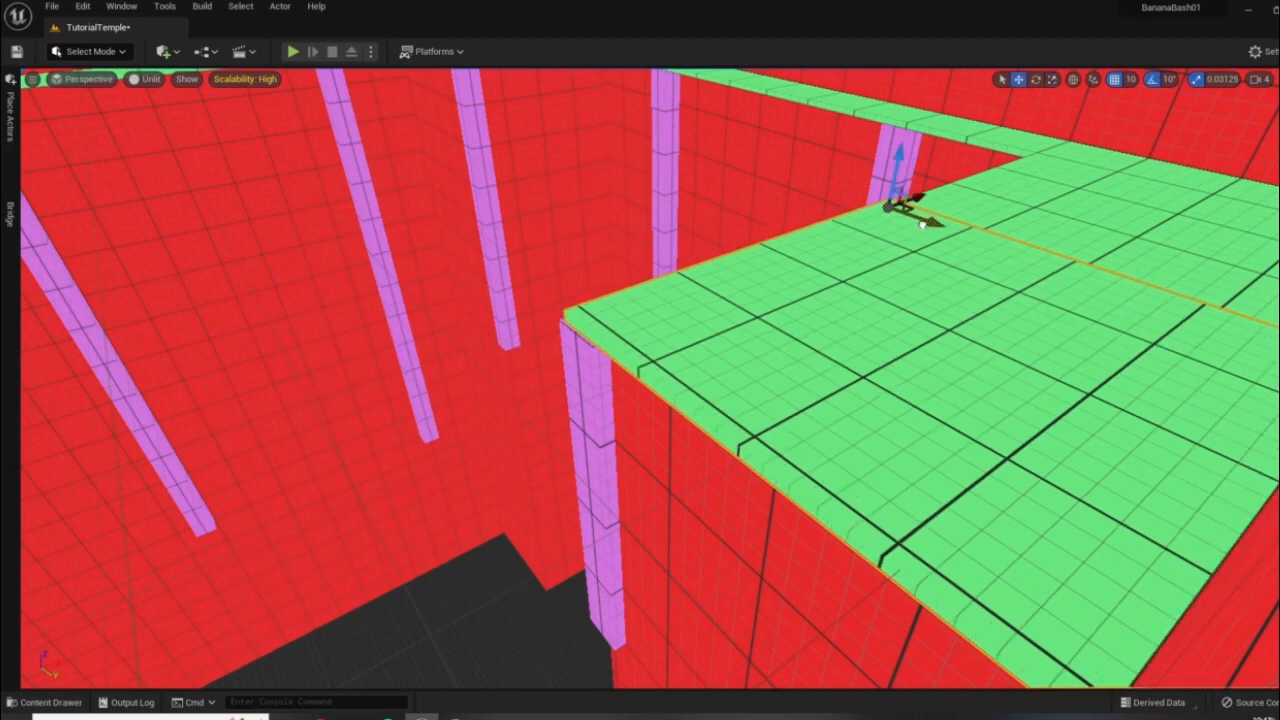
# - Extend the far platform's corner pillar by stacking duplicated segments above the platform and down into the pit
pyautogui.moveTo(626, 150); pyautogui.dragTo(740, 90, button='right')
pyautogui.moveTo(723, 549); pyautogui.dragTo(723, 475, button='right')
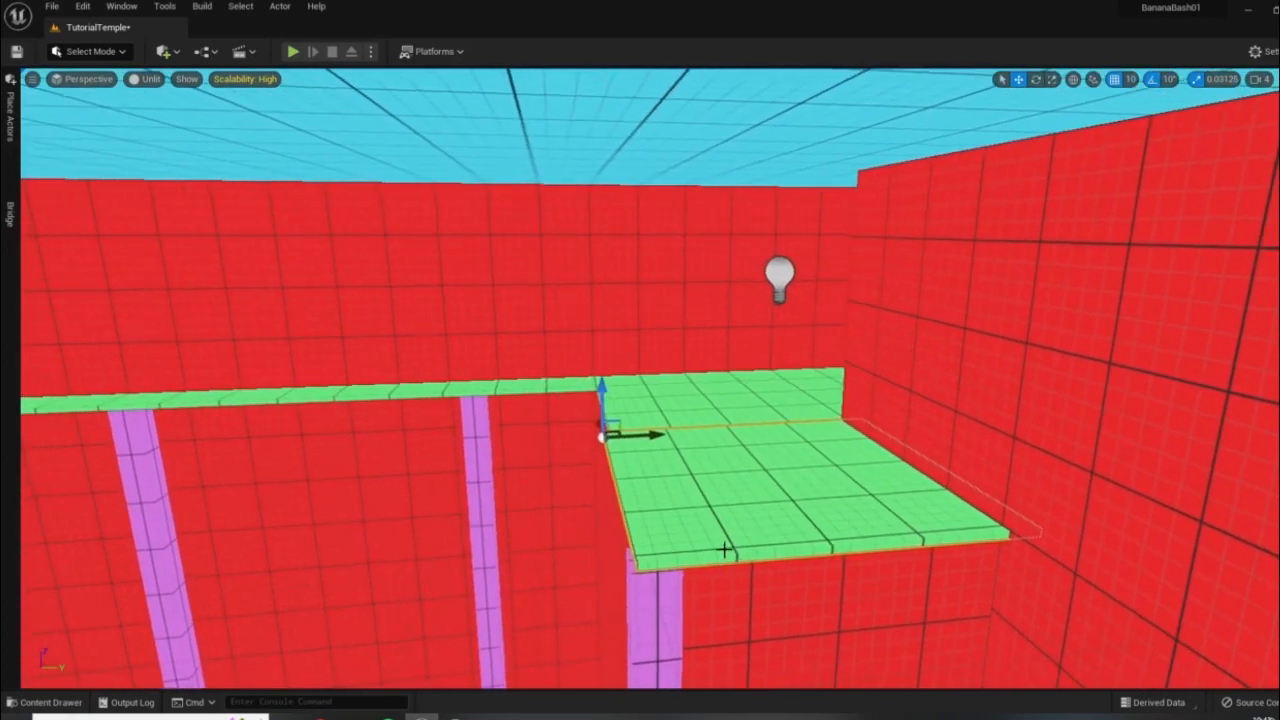
pyautogui.moveTo(730, 371); pyautogui.dragTo(600, 395, button='right')
pyautogui.moveTo(945, 497); pyautogui.dragTo(930, 475, button='right')
pyautogui.moveTo(560, 430); pyautogui.dragTo(506, 294, button='right')
pyautogui.hotkey('ctrl', 'z')
pyautogui.moveTo(509, 371); pyautogui.dragTo(420, 375, button='right')
pyautogui.click(711, 423)
pyautogui.moveTo(711, 423); pyautogui.dragTo(760, 425, button='right')
pyautogui.moveTo(745, 373)
pyautogui.mouseDown(button='right')
pyautogui.moveTo(700, 365)
pyautogui.moveTo(785, 310)
pyautogui.moveTo(745, 373)
pyautogui.mouseUp(button='right')
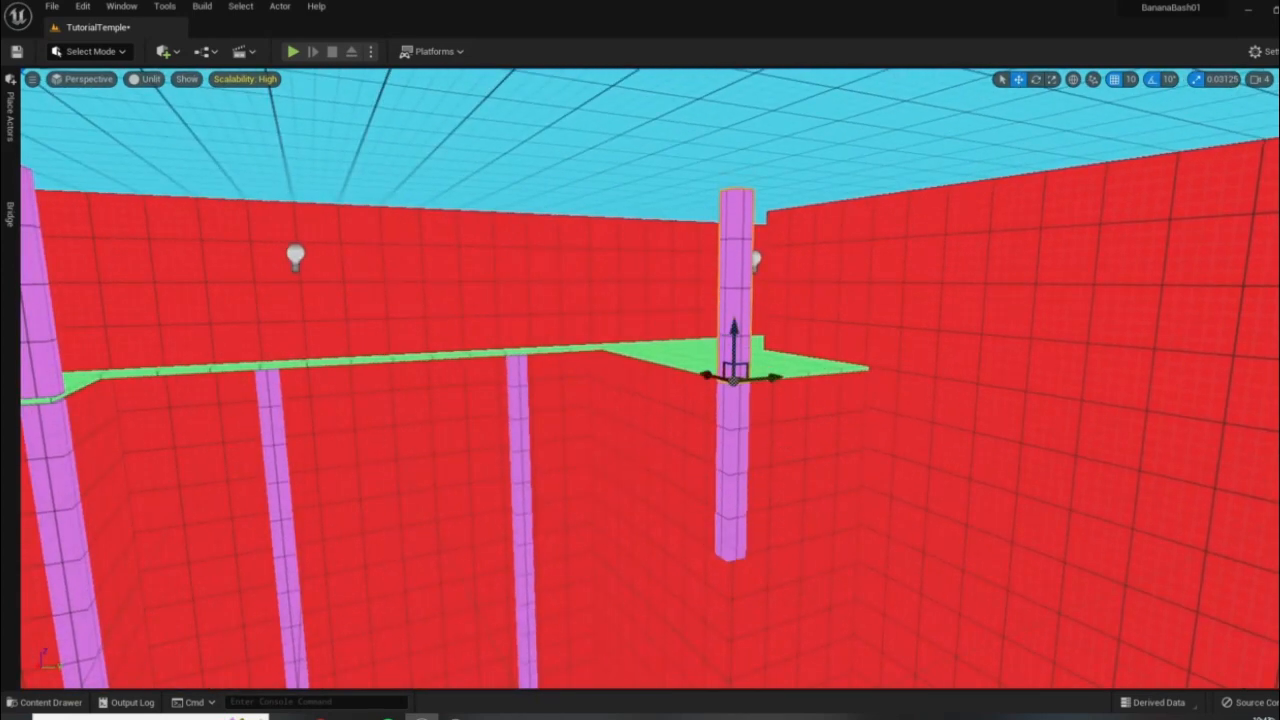
pyautogui.click(755, 444)
pyautogui.moveTo(755, 444); pyautogui.dragTo(722, 478, button='right')
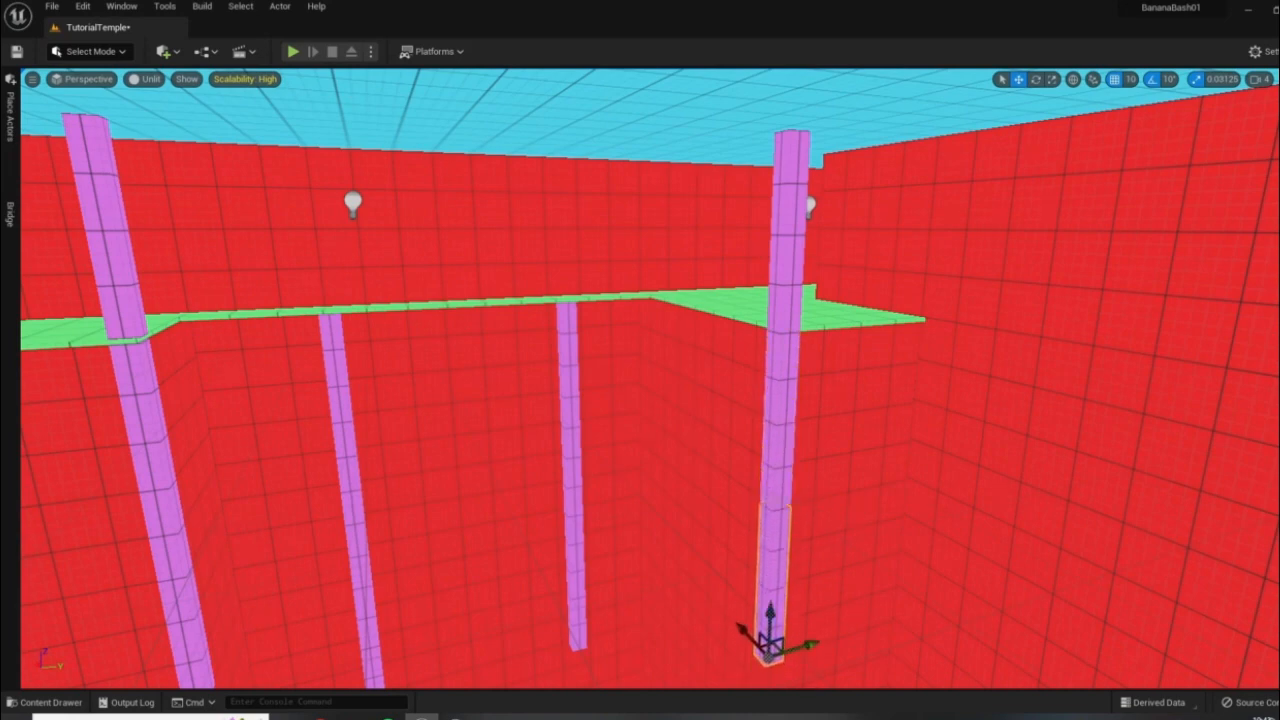
# - Duplicate the far pillar's upper segment against the side wall at the platform's edge and adjust its height to the ceiling
pyautogui.moveTo(900, 411); pyautogui.dragTo(920, 325, button='right')
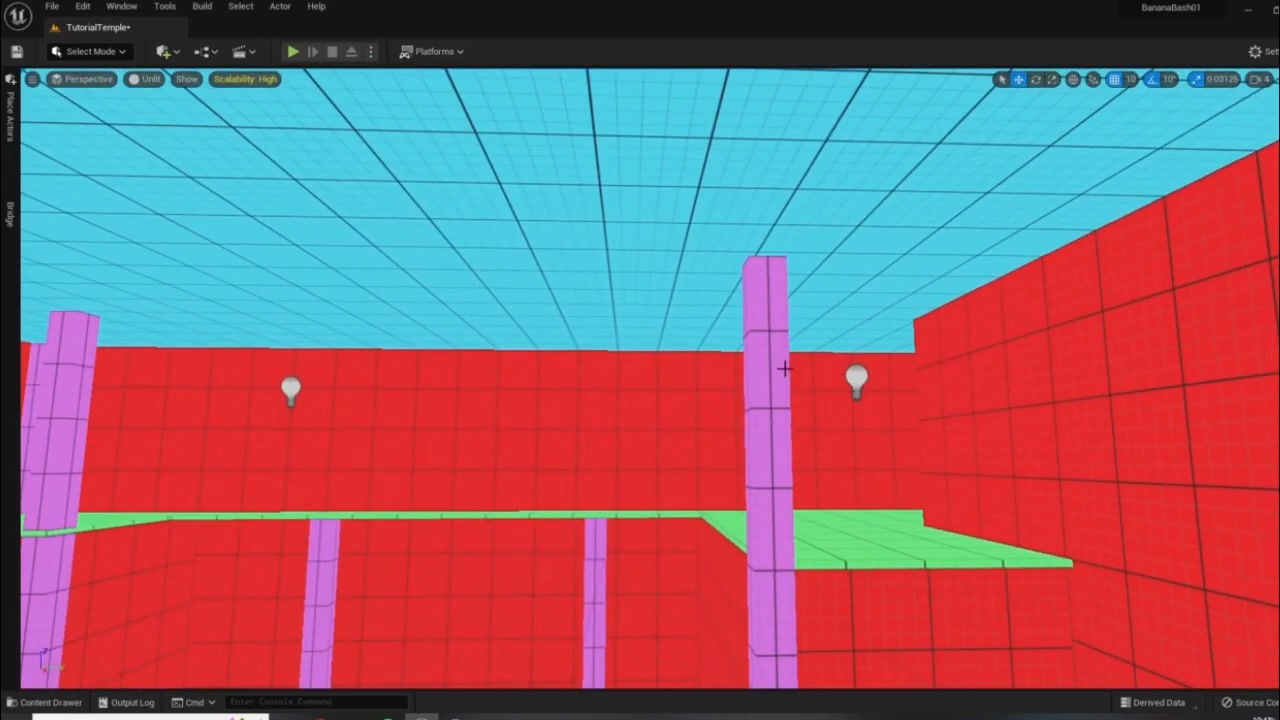
pyautogui.keyDown('alt'); pyautogui.moveTo(820, 566); pyautogui.dragTo(1106, 560); pyautogui.keyUp('alt')
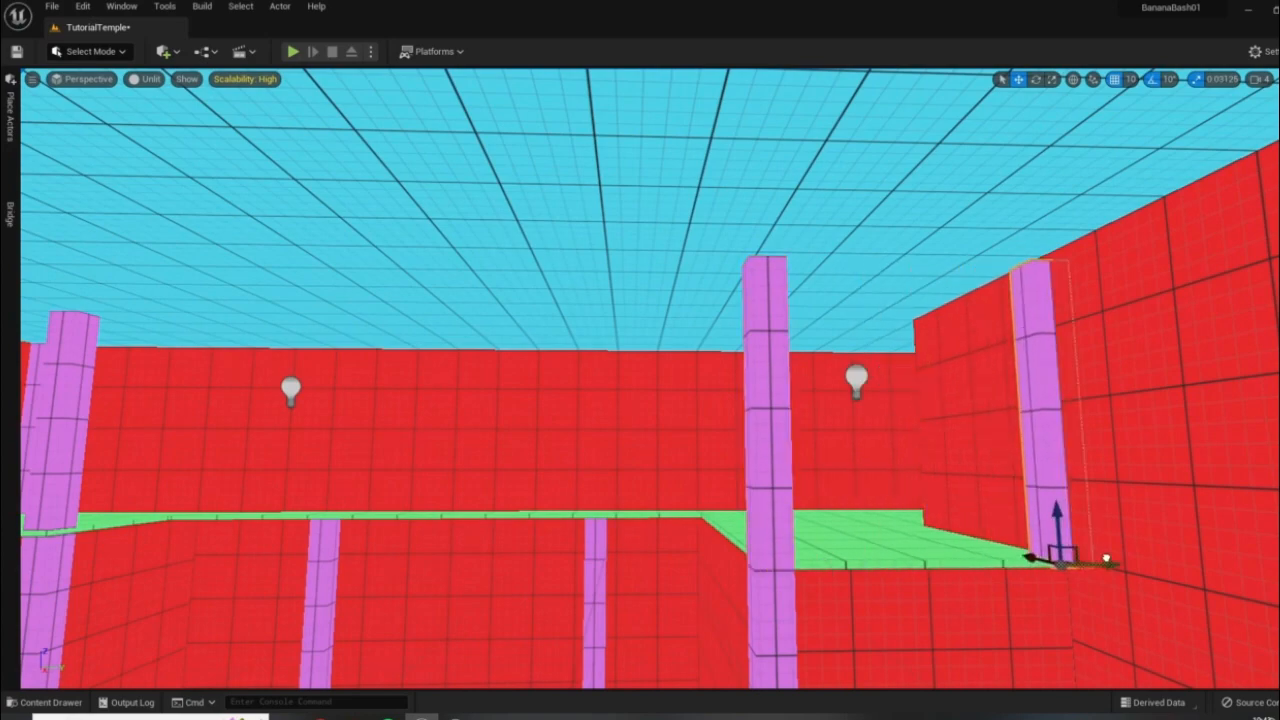
pyautogui.moveTo(1062, 540); pyautogui.dragTo(1150, 590, button='right')
pyautogui.moveTo(770, 575); pyautogui.dragTo(800, 580, button='right')
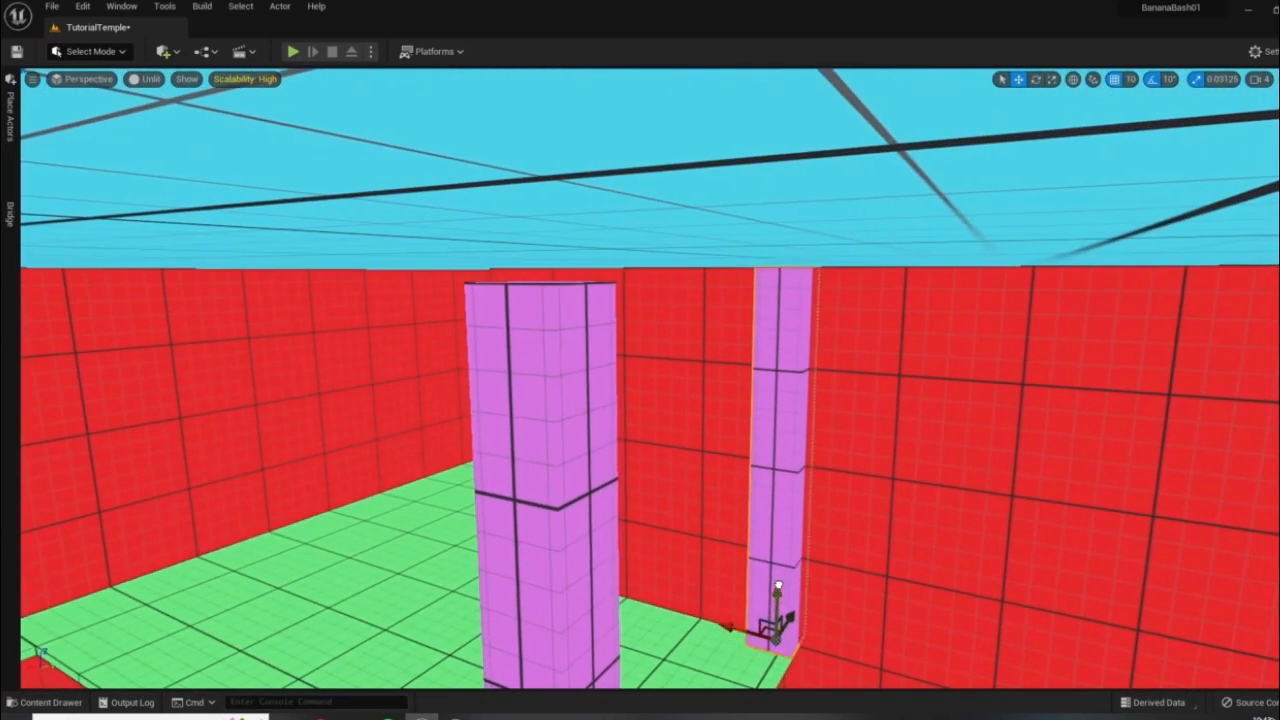
# - Select the segments of the far platform's corner pillar and switch the viewport shading to Lit
pyautogui.moveTo(732, 537); pyautogui.dragTo(790, 450, button='right')
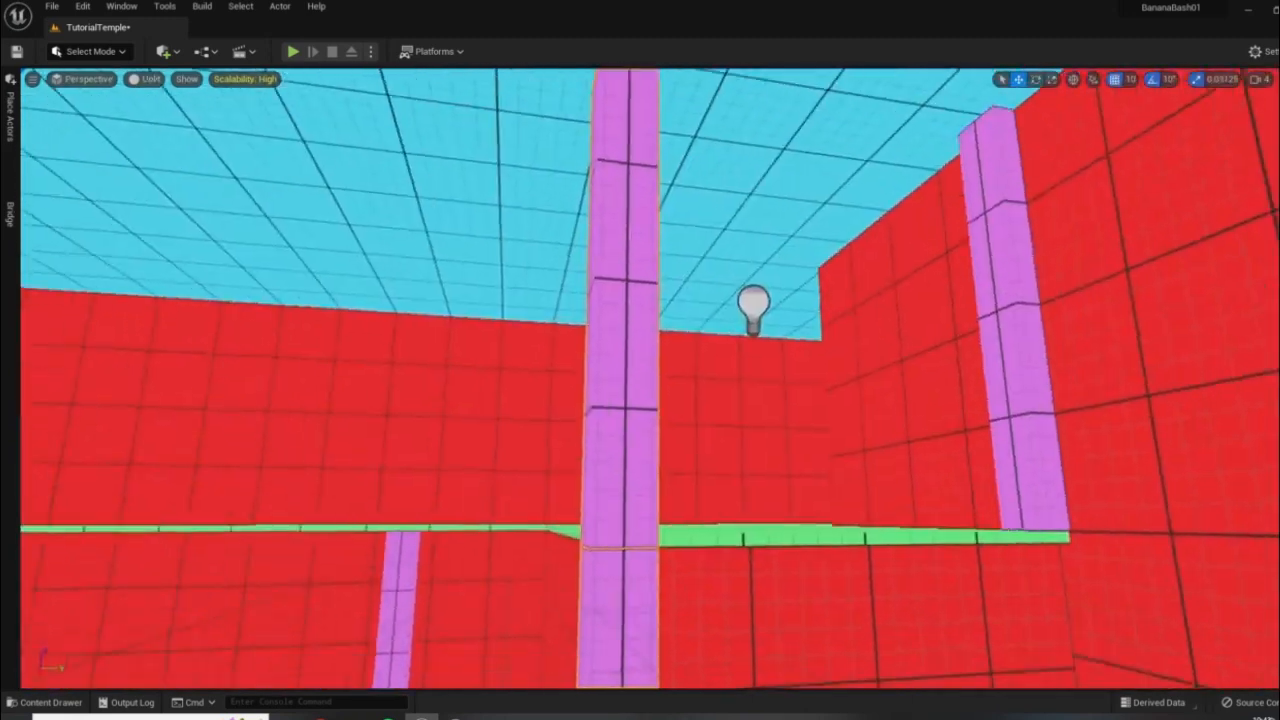
pyautogui.moveTo(614, 514); pyautogui.dragTo(614, 560, button='right')
pyautogui.scroll(3, 614, 514)
pyautogui.scroll(-3, 611, 508)
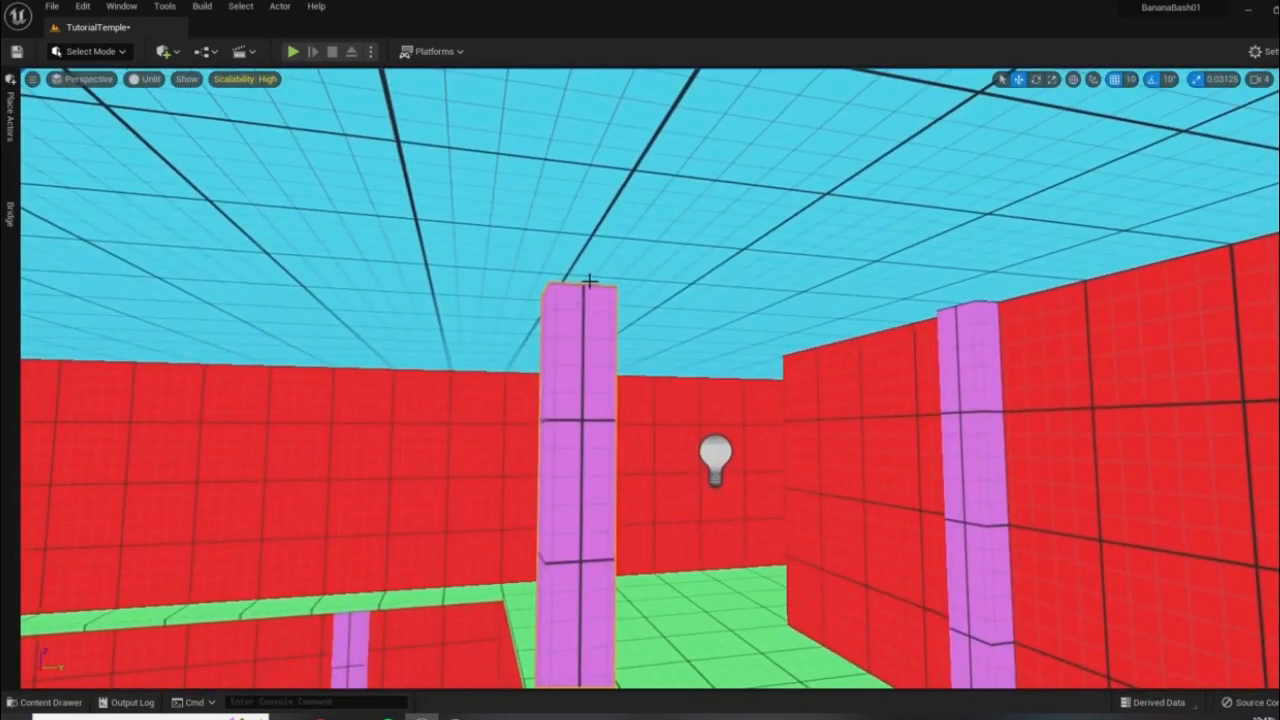
pyautogui.moveTo(611, 290); pyautogui.dragTo(665, 275, button='right')
pyautogui.click(147, 78)
pyautogui.click(150, 108)
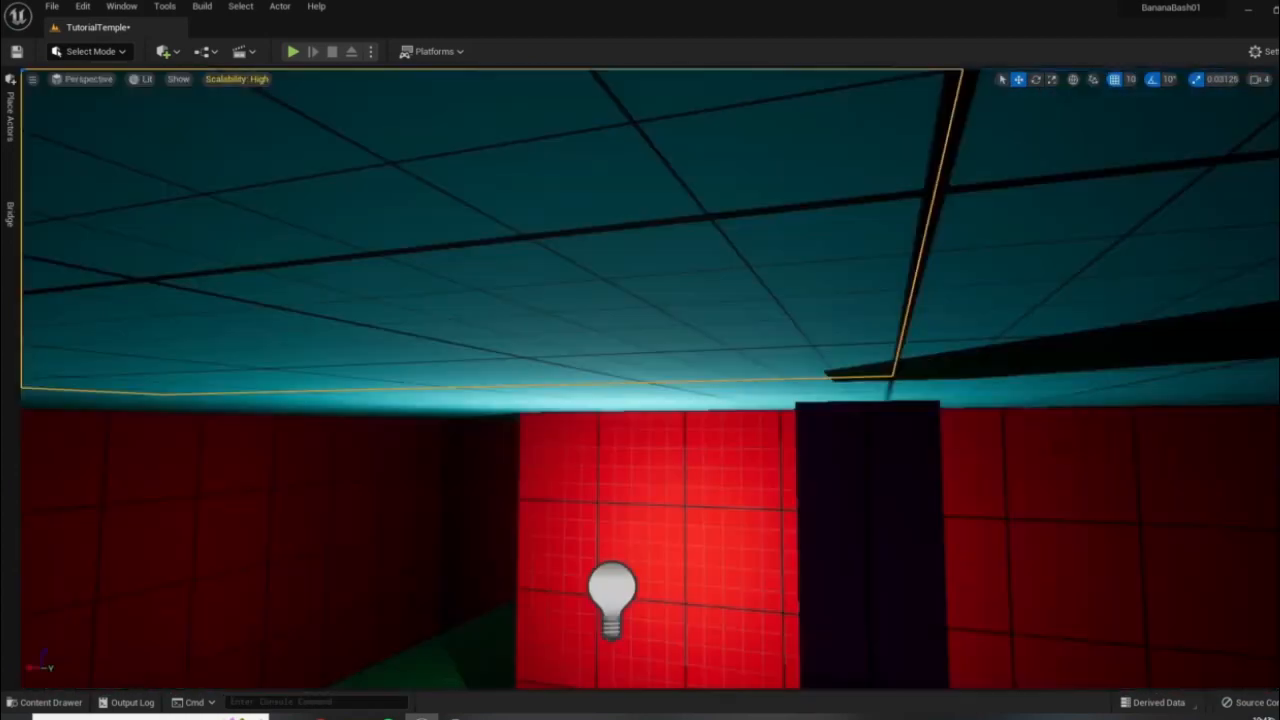
pyautogui.moveTo(812, 389); pyautogui.dragTo(765, 430, button='right')
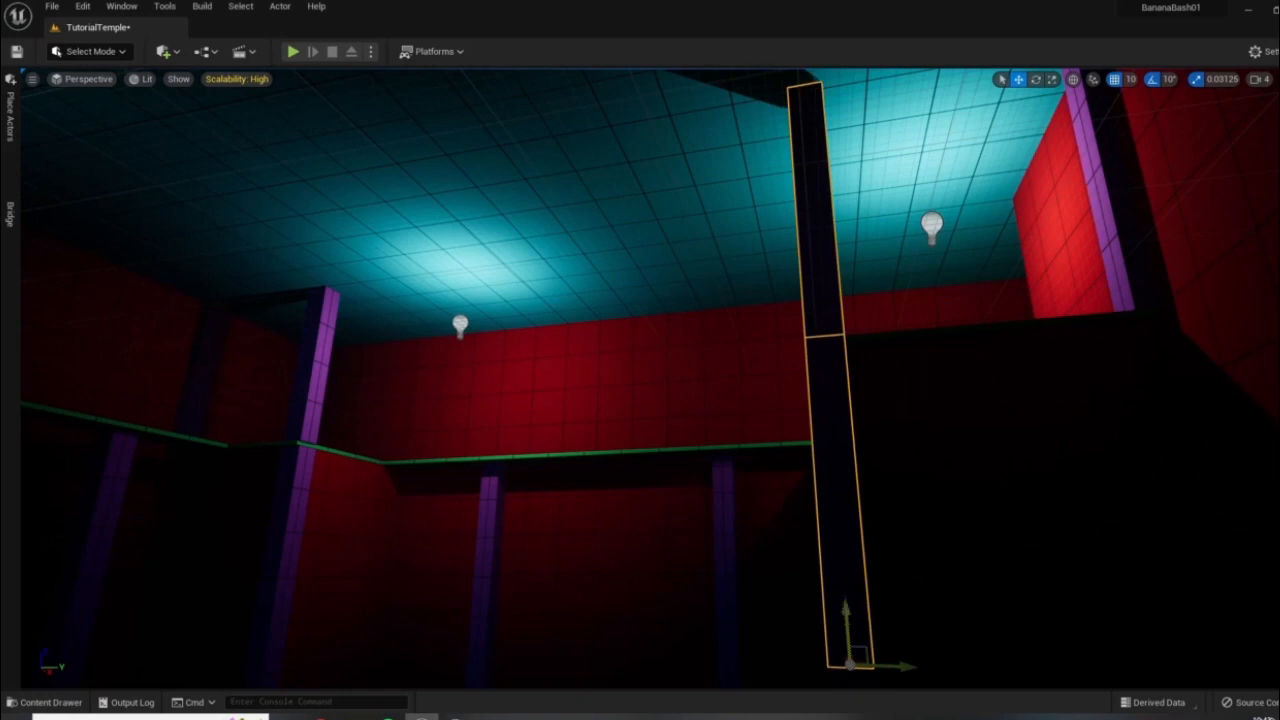
# - Frame the corner pillar's lowest segment in the pit and switch the viewport shading to Unlit
pyautogui.moveTo(765, 430); pyautogui.dragTo(757, 525, button='right')
pyautogui.click(950, 548)
pyautogui.moveTo(950, 548)
pyautogui.mouseDown(button='right')
pyautogui.moveTo(962, 640)
pyautogui.moveTo(955, 490)
pyautogui.moveTo(1000, 530)
pyautogui.moveTo(960, 532)
pyautogui.mouseUp(button='right')
pyautogui.press('f')
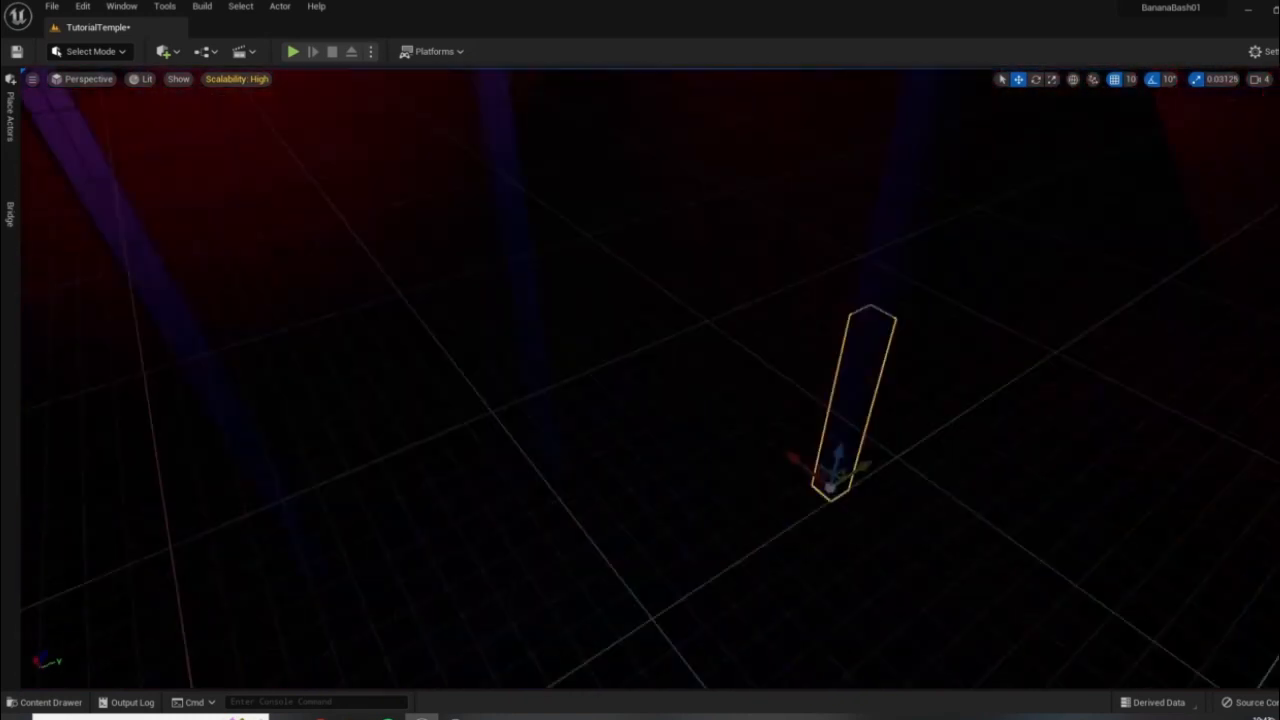
pyautogui.click(140, 79)
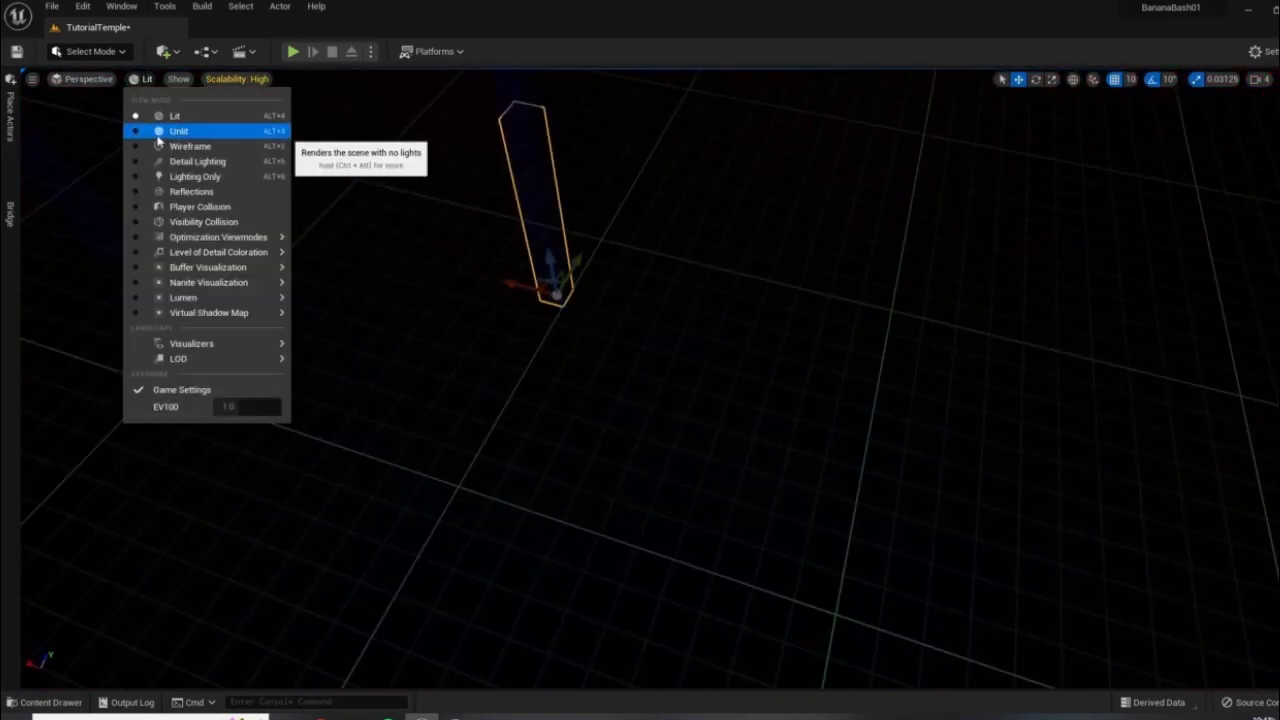
pyautogui.click(160, 133)
# - Extend the side-wall pillar at the far platform down into the pit by duplicating its segment below the platform
pyautogui.moveTo(1035, 537); pyautogui.dragTo(1040, 594, button='right')
pyautogui.scroll(-4, 1040, 594)
pyautogui.scroll(4, 773, 284)
pyautogui.moveTo(773, 284); pyautogui.dragTo(773, 150, button='right')
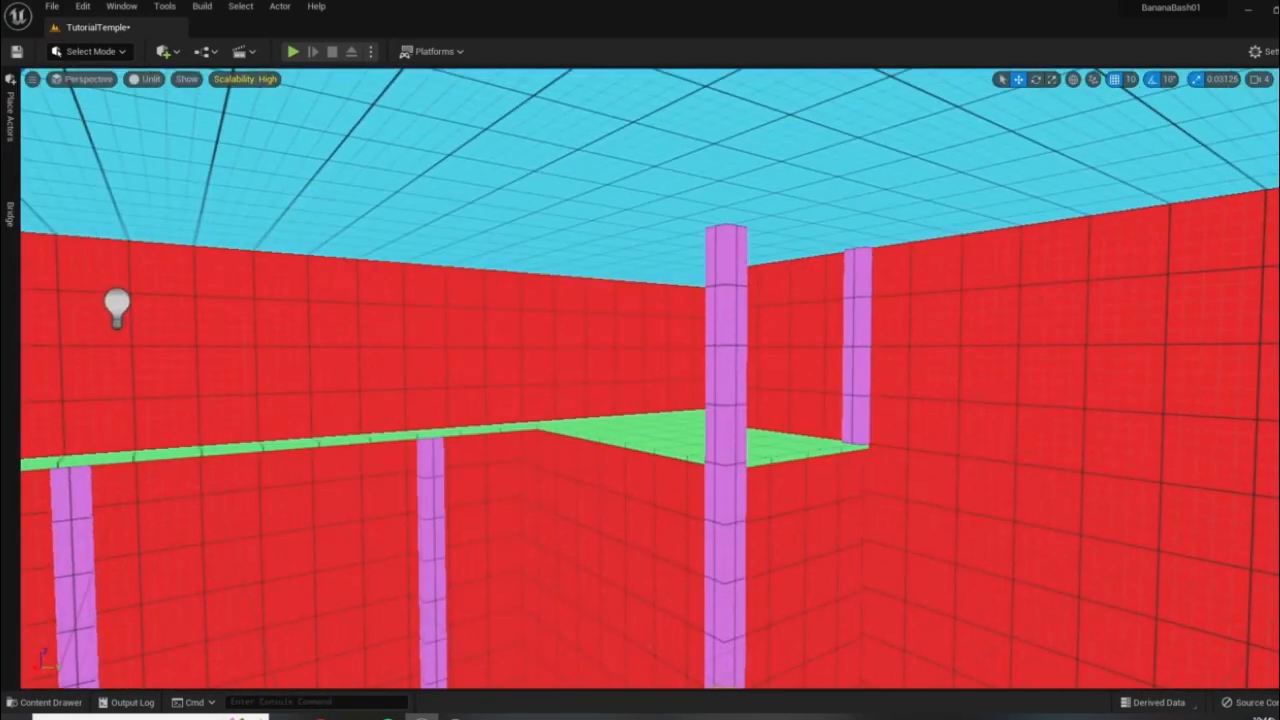
pyautogui.click(851, 373)
pyautogui.moveTo(851, 373); pyautogui.dragTo(759, 405, button='right')
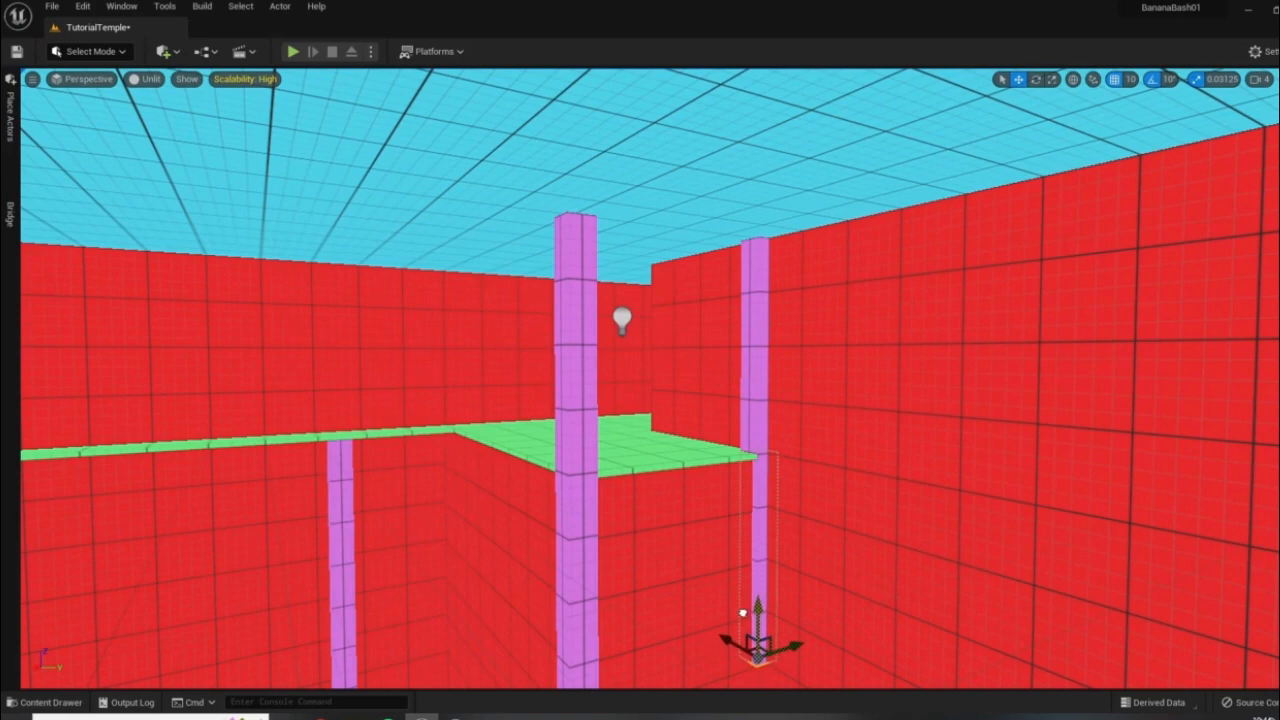
pyautogui.moveTo(794, 501); pyautogui.dragTo(785, 517, button='right')
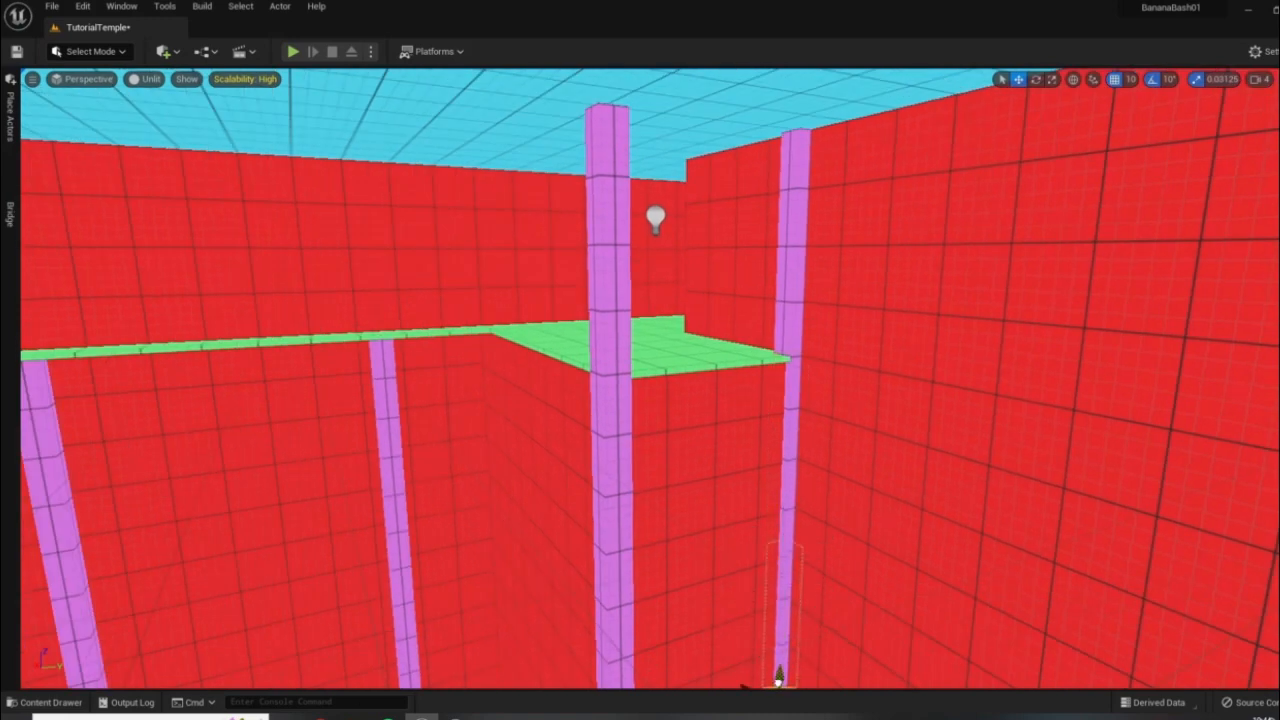
pyautogui.moveTo(785, 517); pyautogui.dragTo(1215, 475, button='right')
# - Play the level from the room beside the doorways, run into the pit room to examine its pillars and ceiling, and end the session
pyautogui.moveTo(631, 383); pyautogui.dragTo(634, 370, button='right')
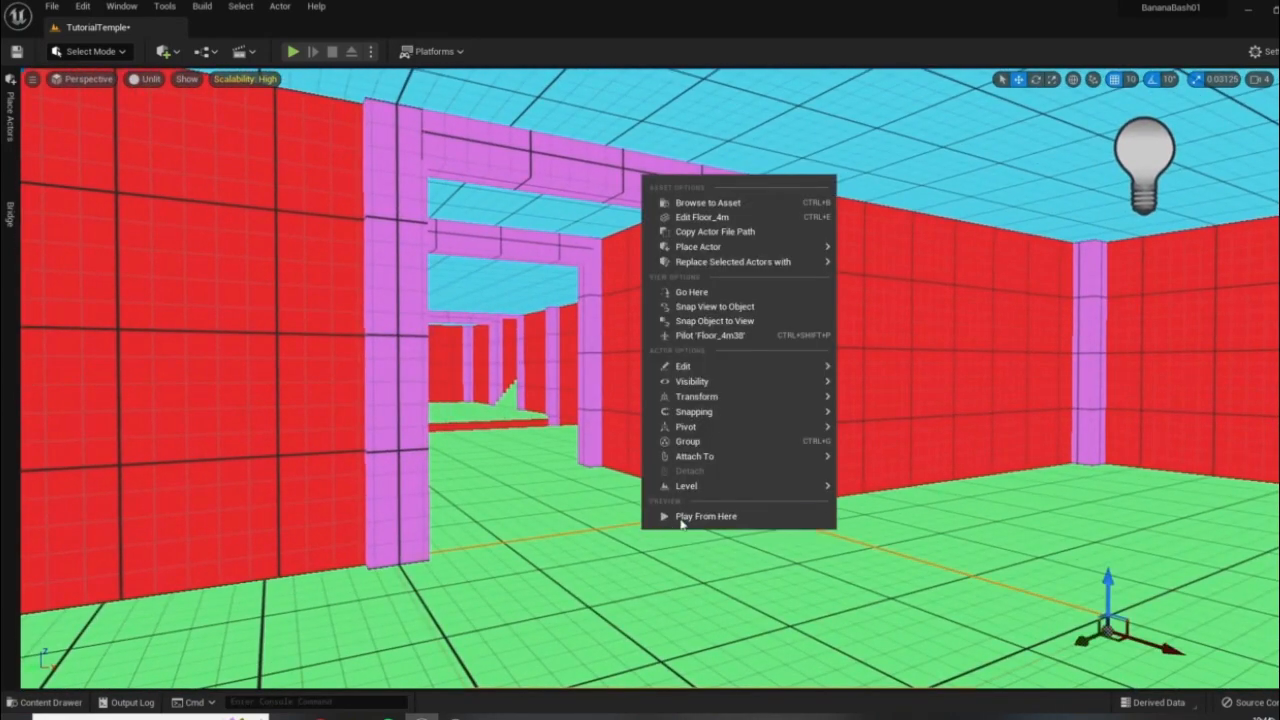
pyautogui.hotkey('alt', 'p')
pyautogui.press('w')
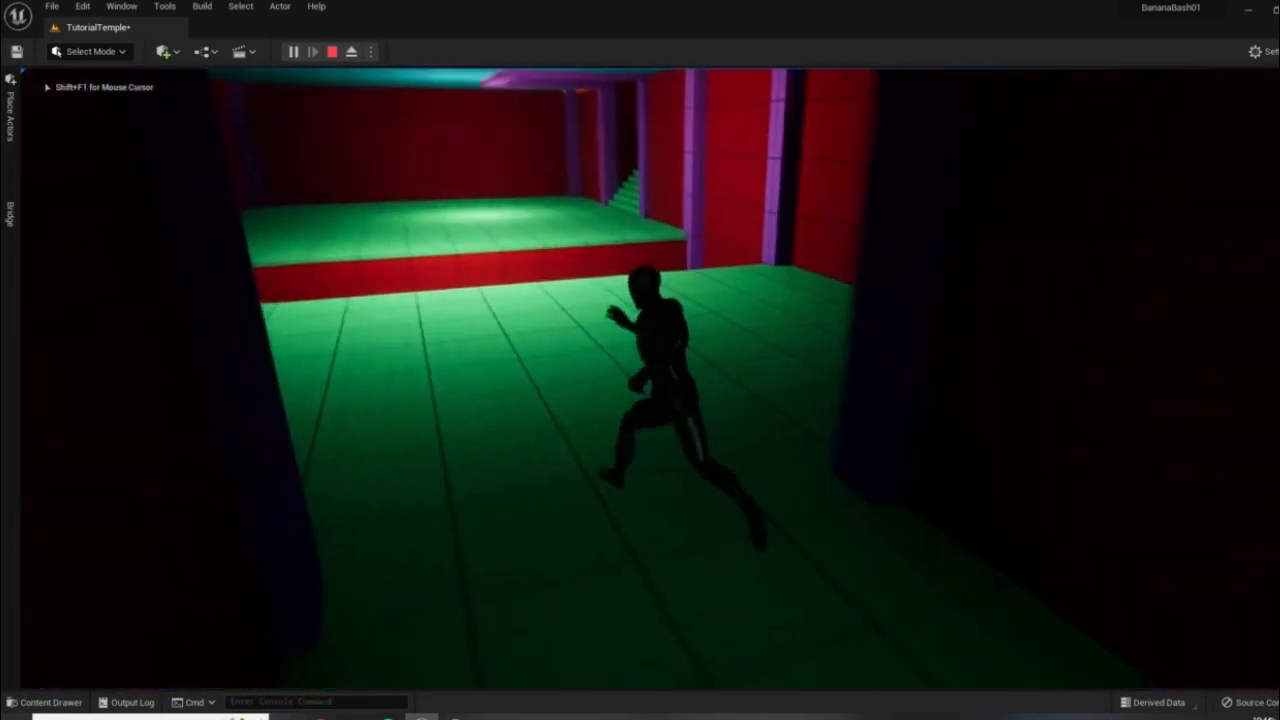
pyautogui.press('w')
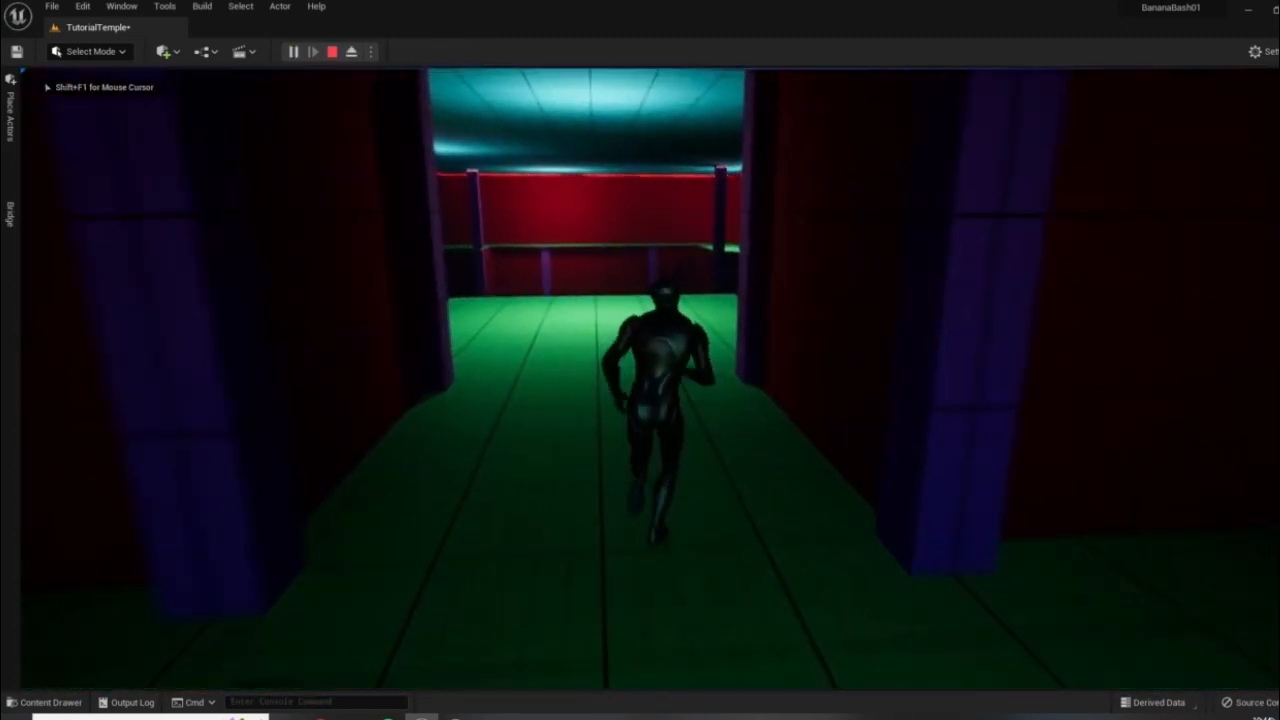
pyautogui.press('w')
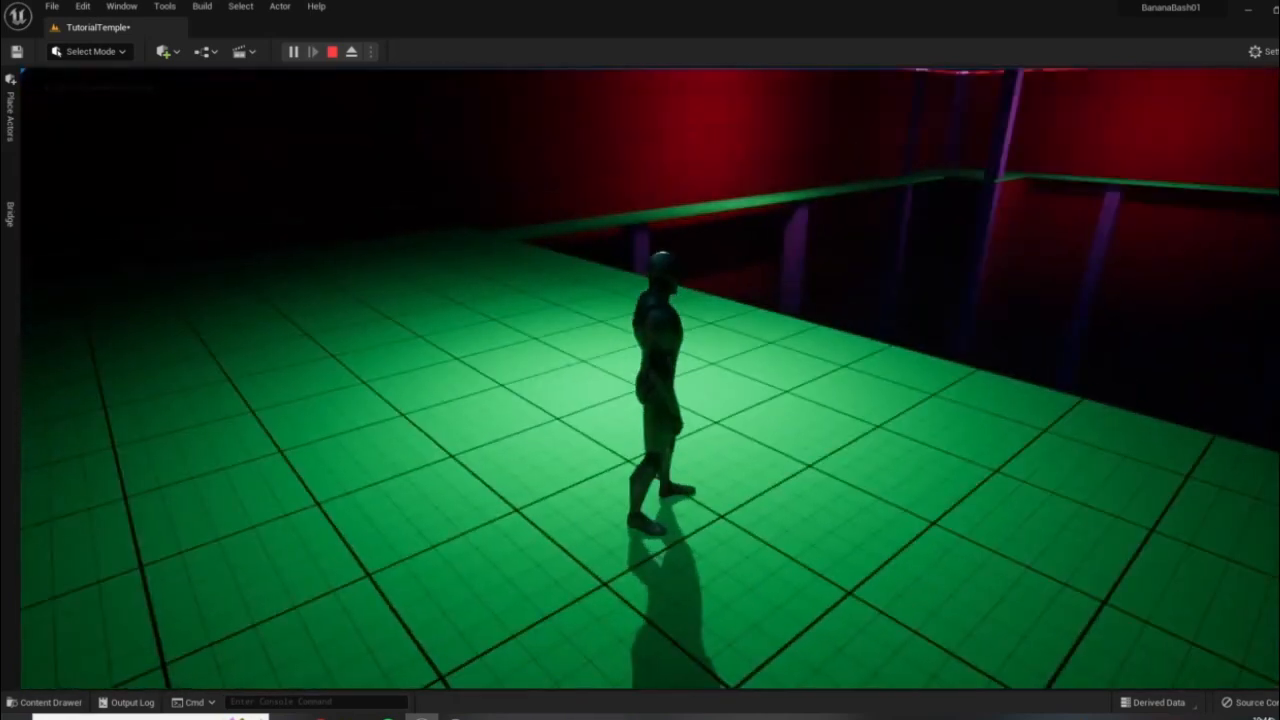
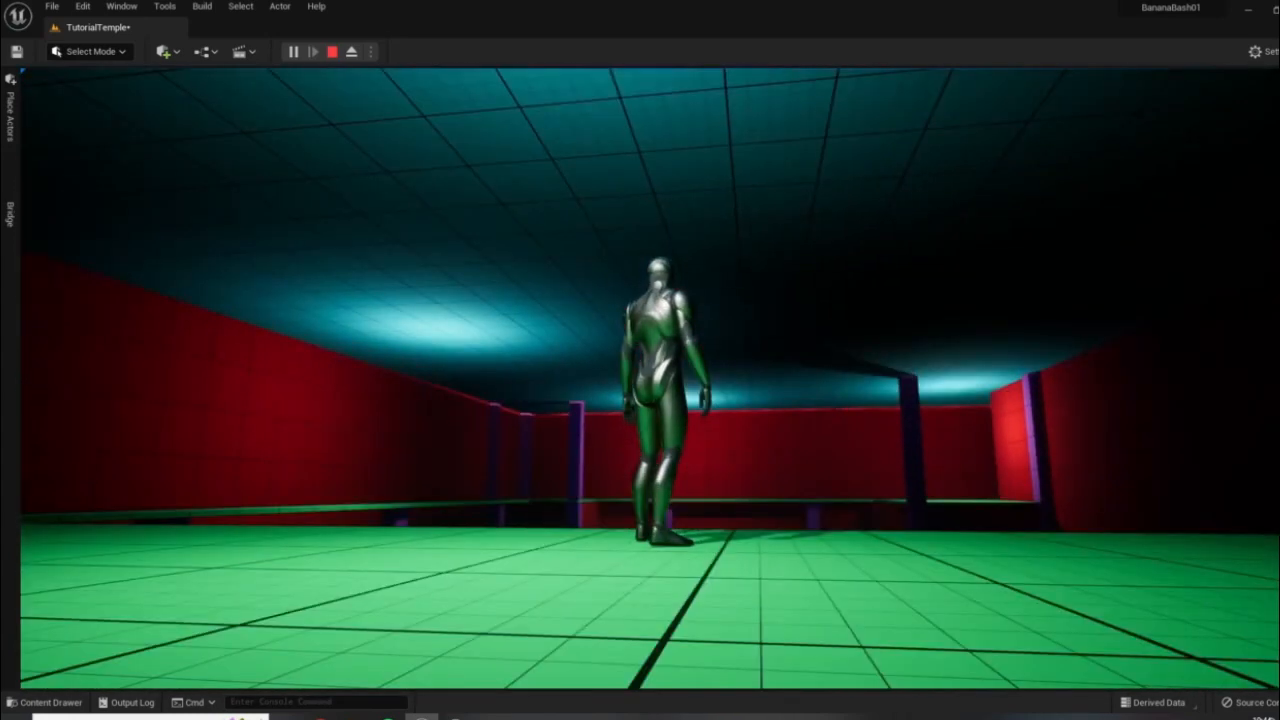
pyautogui.press('d')
pyautogui.press('a')
pyautogui.press('d')
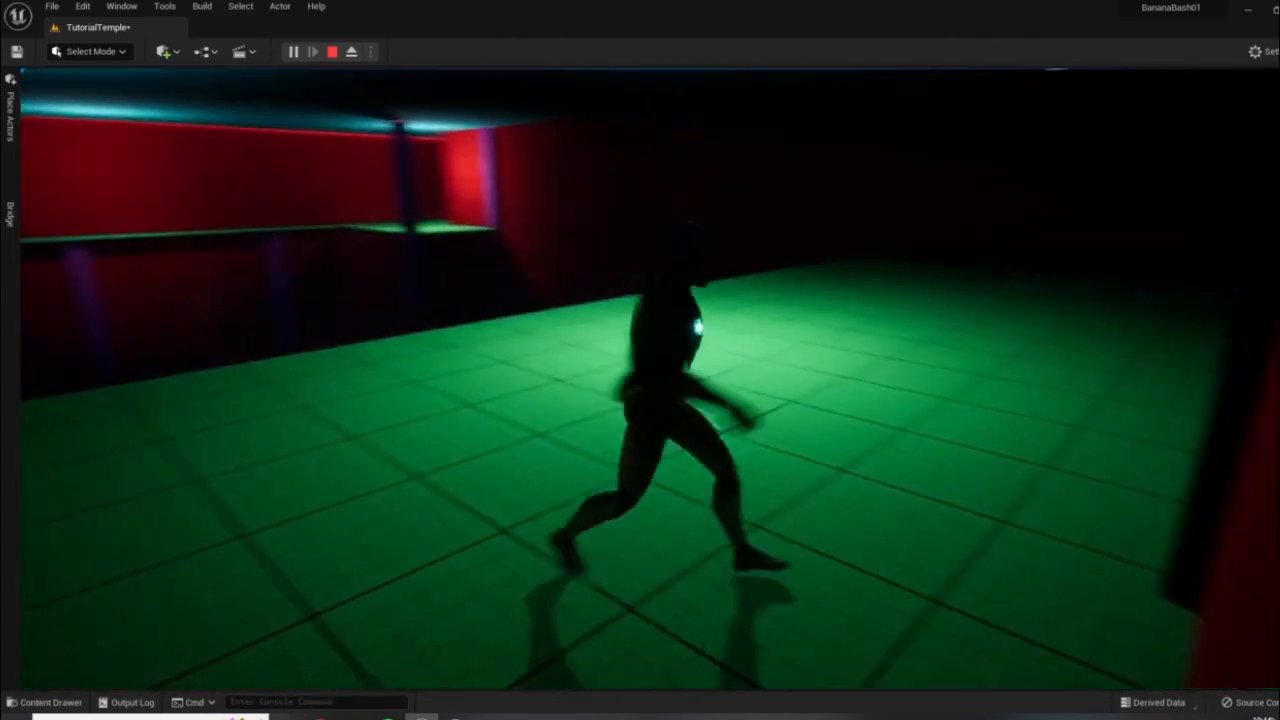
pyautogui.press('w')
pyautogui.press('d')
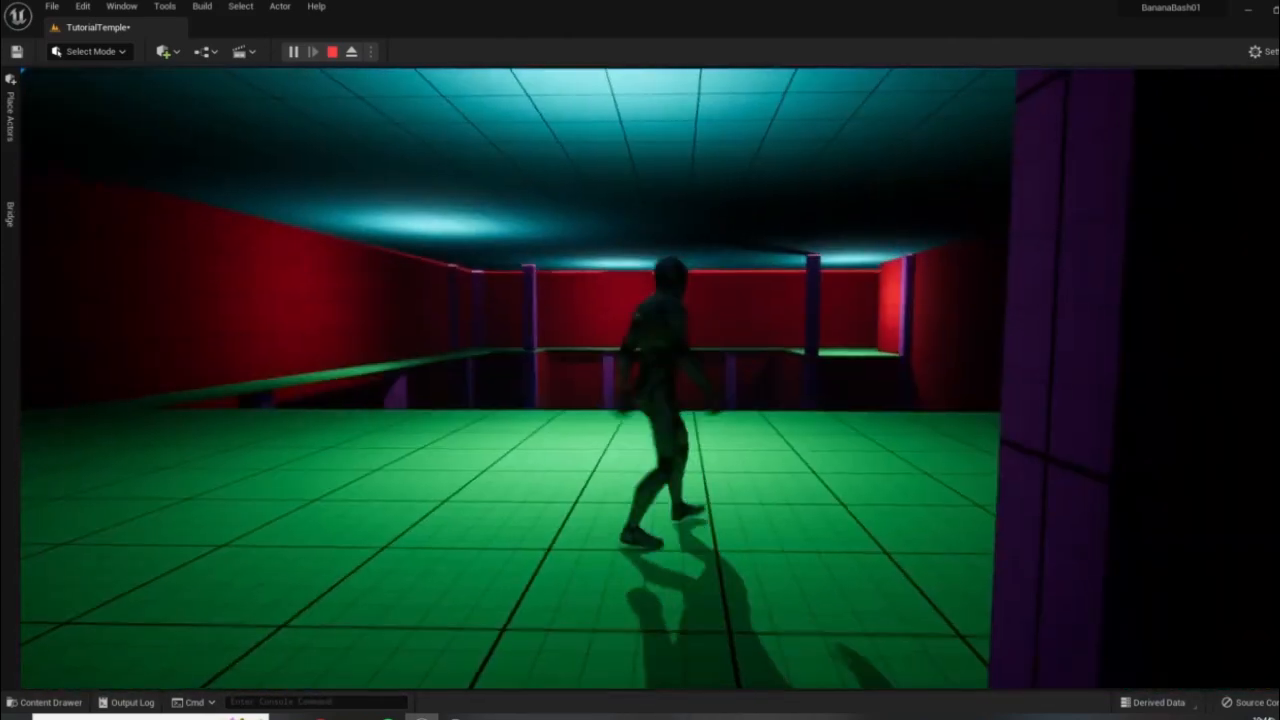
pyautogui.press('Escape')
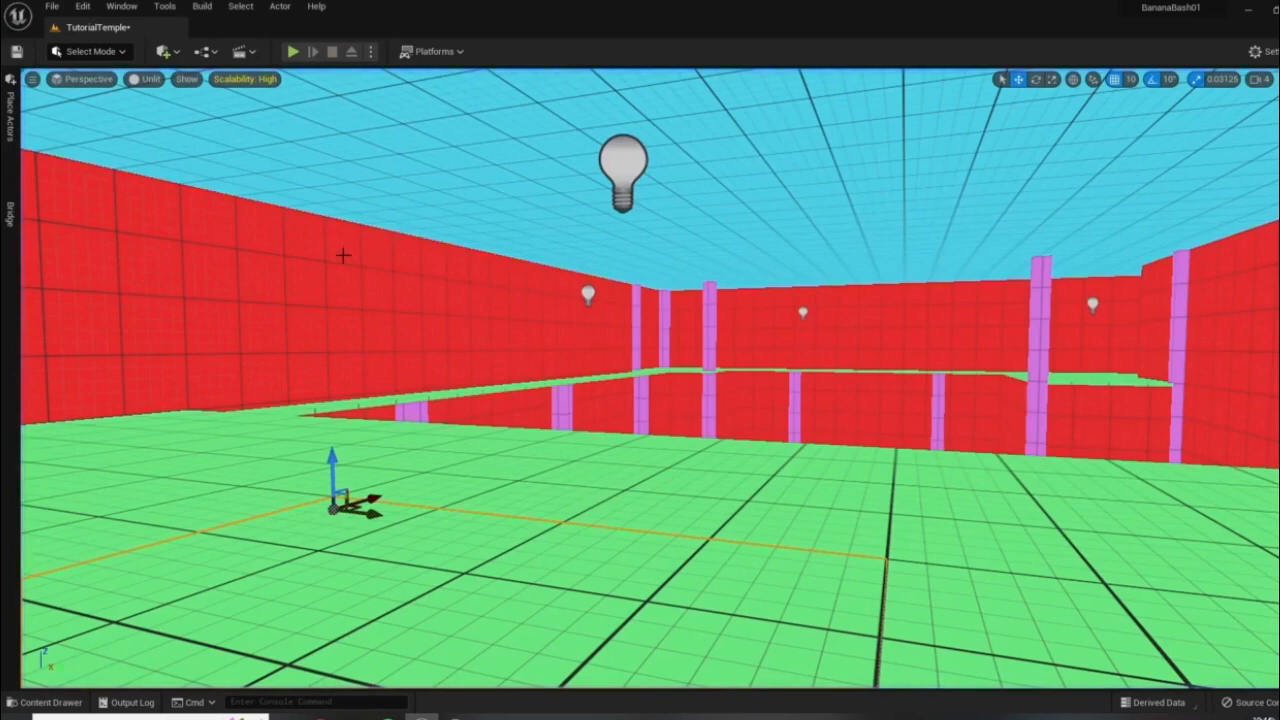
# - Select the ceiling tiles over the pit room together
pyautogui.press('d')
pyautogui.moveTo(640, 640); pyautogui.dragTo(585, 282, button='right')
pyautogui.click(599, 336)
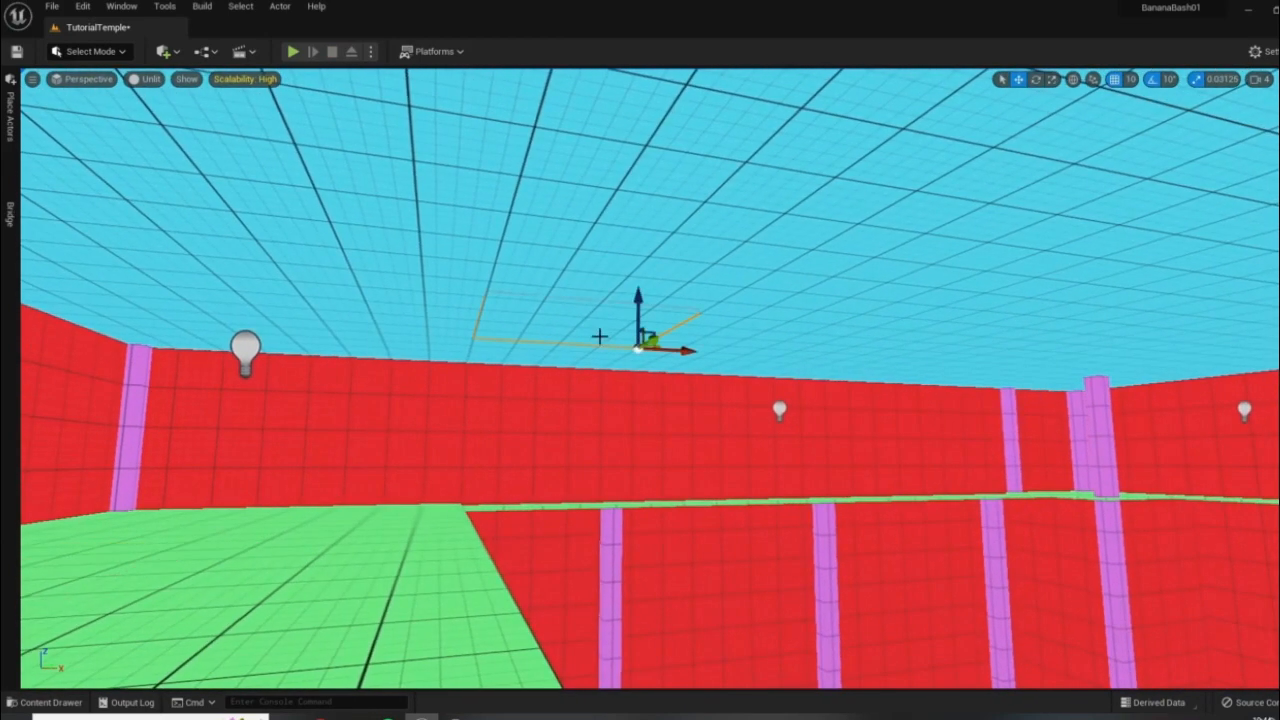
pyautogui.keyDown('ctrl'); pyautogui.click(545, 363); pyautogui.keyUp('ctrl')
pyautogui.moveTo(545, 363); pyautogui.dragTo(730, 318, button='right')
pyautogui.press('a')
pyautogui.keyDown('ctrl'); pyautogui.click(660, 323); pyautogui.keyUp('ctrl')
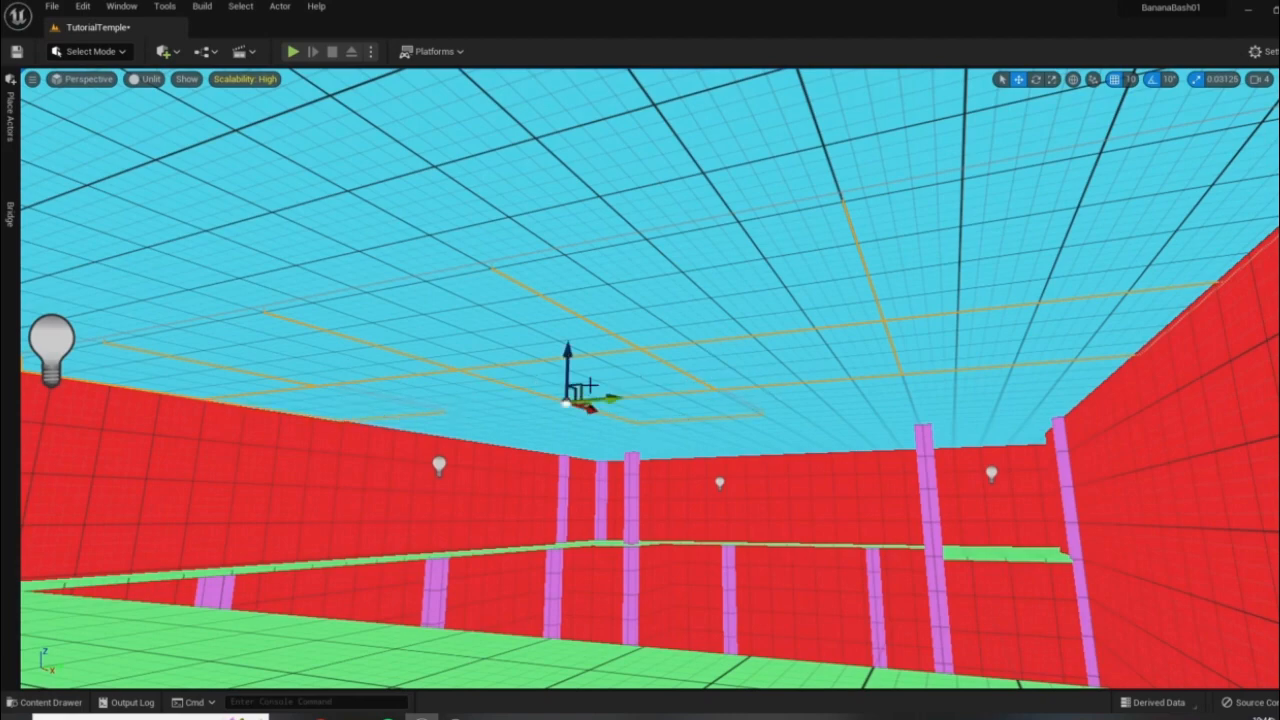
pyautogui.moveTo(746, 451); pyautogui.dragTo(989, 446, button='right')
pyautogui.press('d')
pyautogui.moveTo(950, 398); pyautogui.dragTo(884, 567, button='right')
pyautogui.press('d')
pyautogui.press('a')
pyautogui.moveTo(975, 445); pyautogui.dragTo(860, 408, button='right')
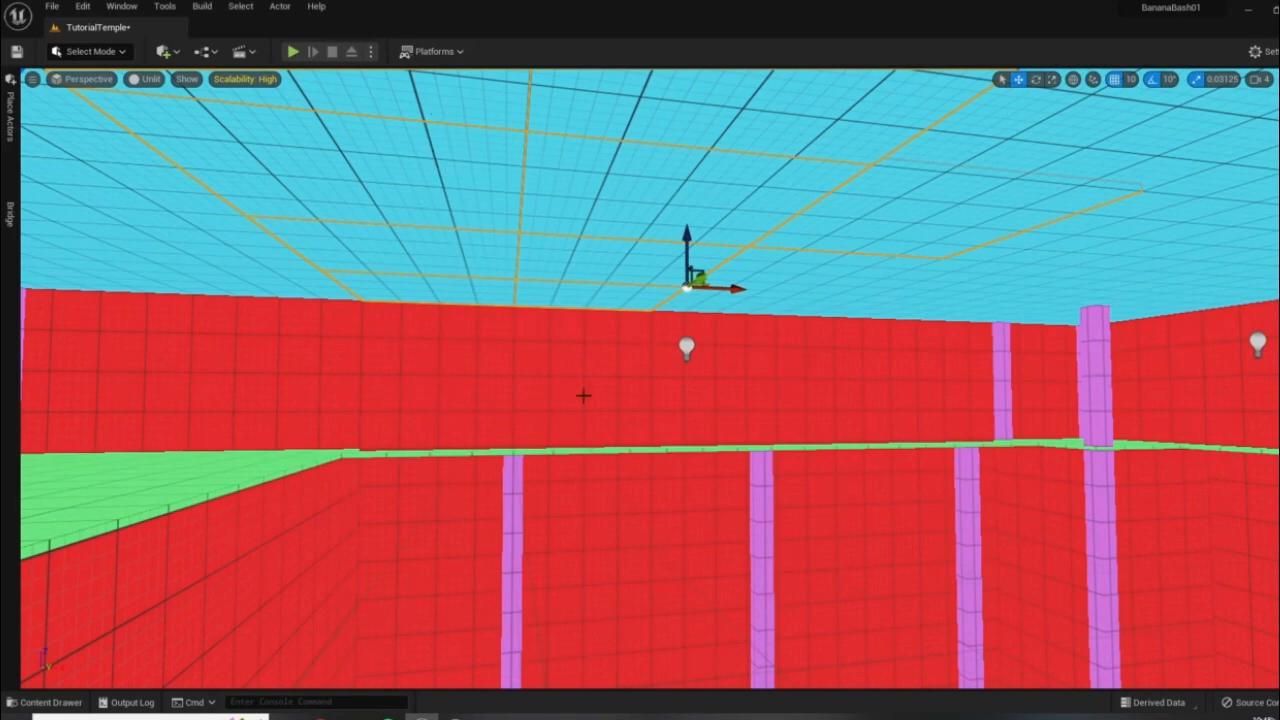
# - Play the level from the floor near the narrow side ledge, run toward the ledge, and end the session
pyautogui.press('w')
pyautogui.moveTo(583, 396); pyautogui.dragTo(523, 569, button='right')
pyautogui.rightClick(524, 570)
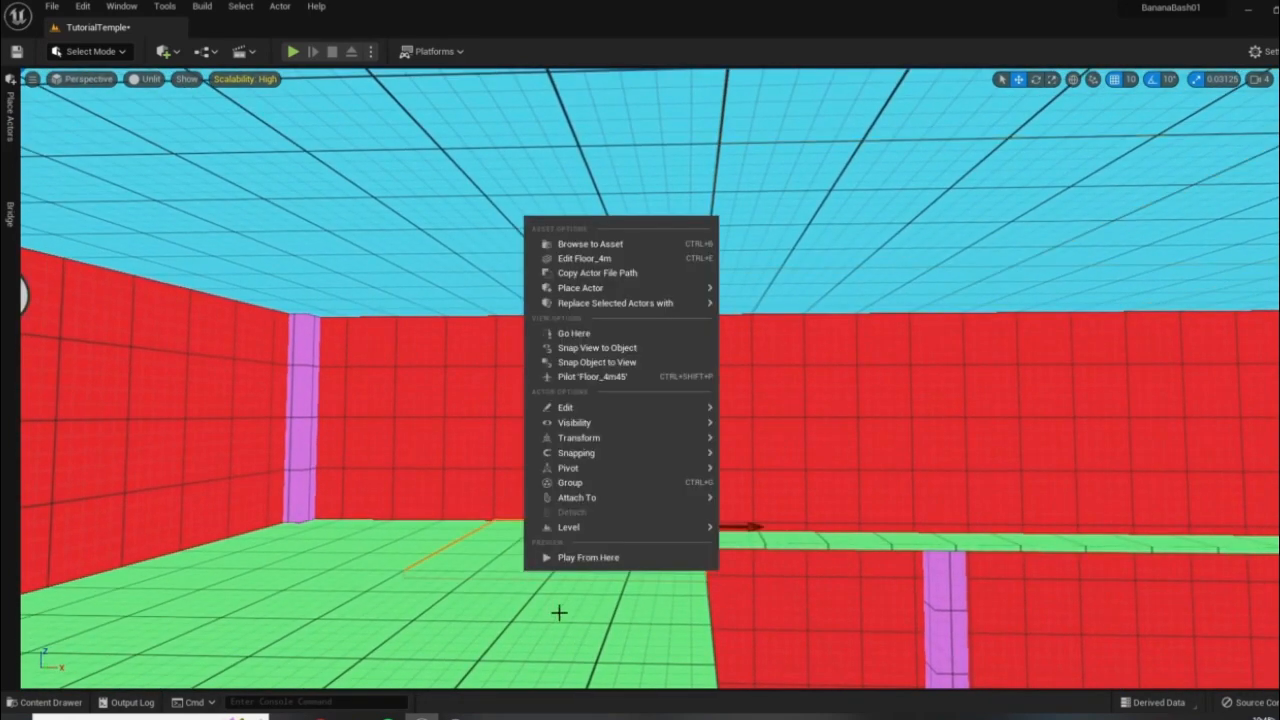
pyautogui.click(578, 560)
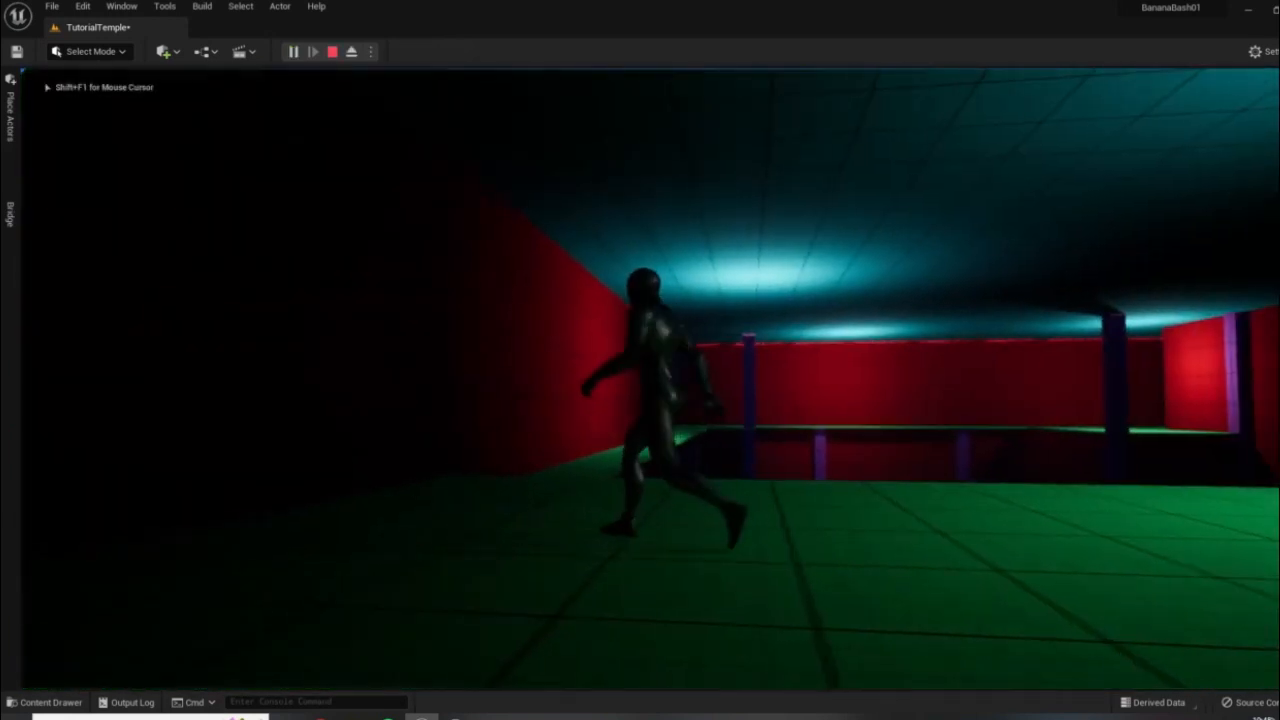
pyautogui.press('w')
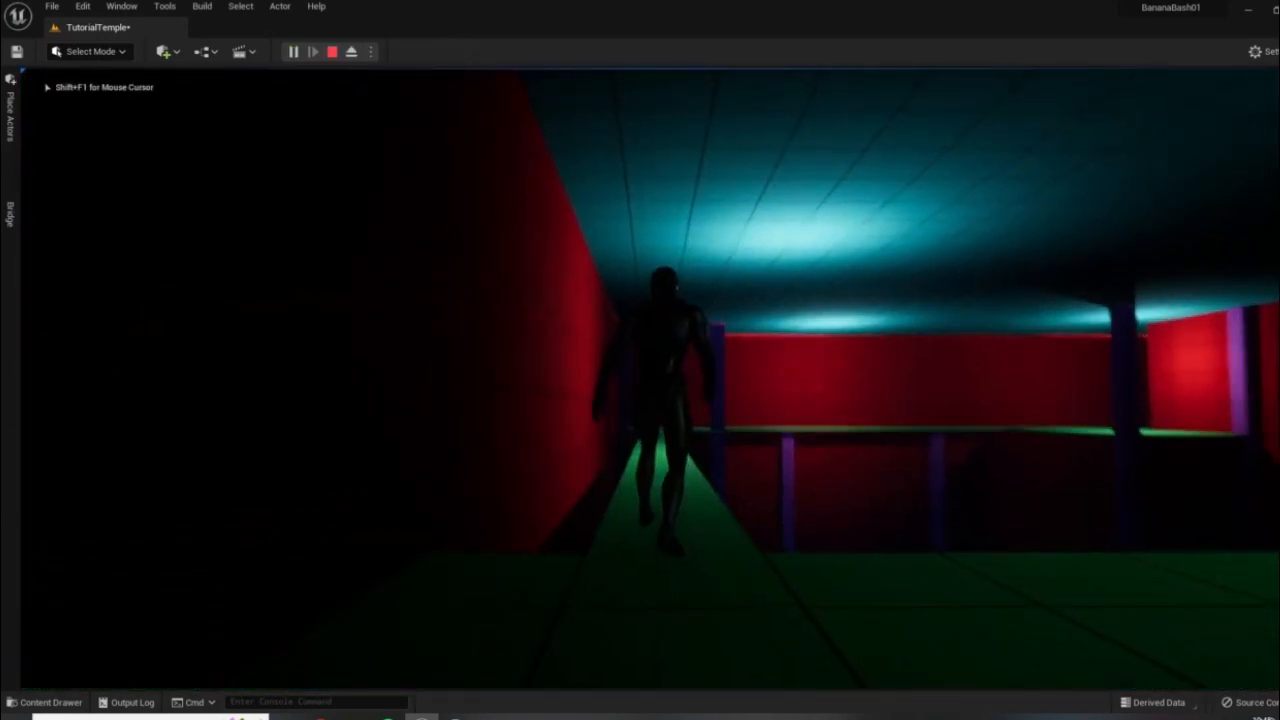
pyautogui.press('Escape')
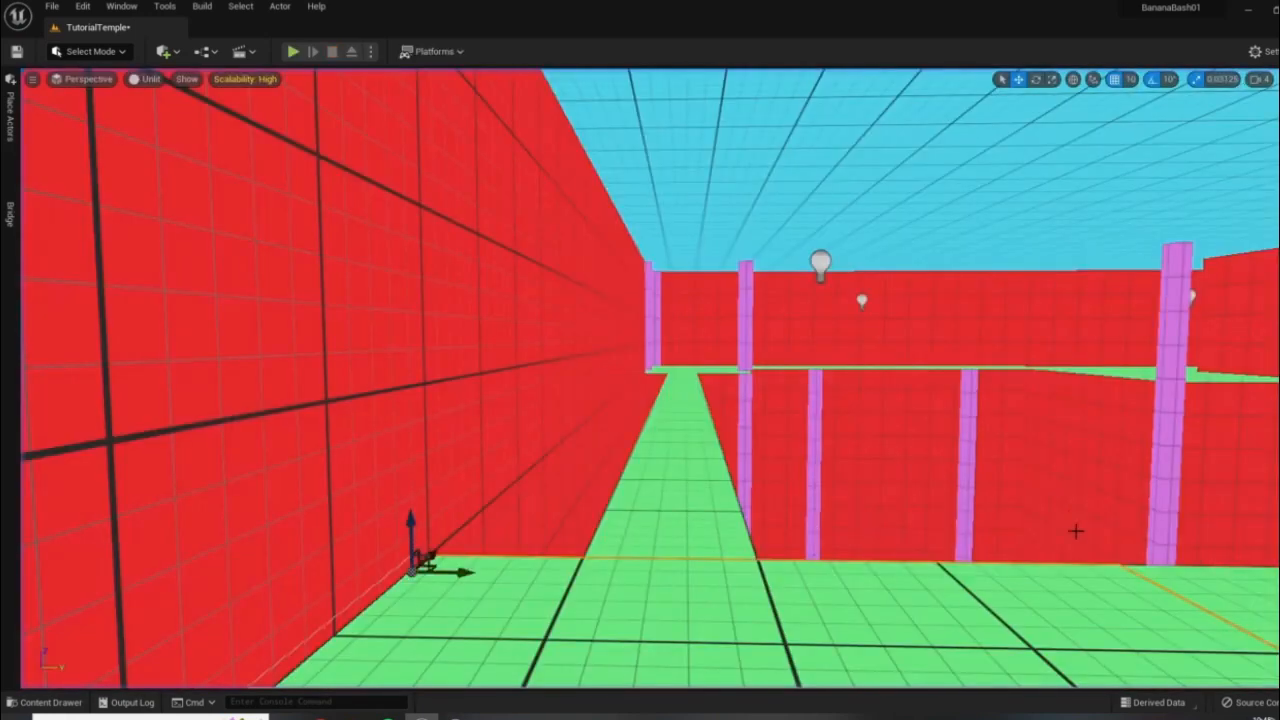
# - Select the first group of ceiling tiles above the pit, starting along the side wall
pyautogui.press('s')
pyautogui.moveTo(1051, 523); pyautogui.dragTo(1110, 500, button='right')
pyautogui.press('w')
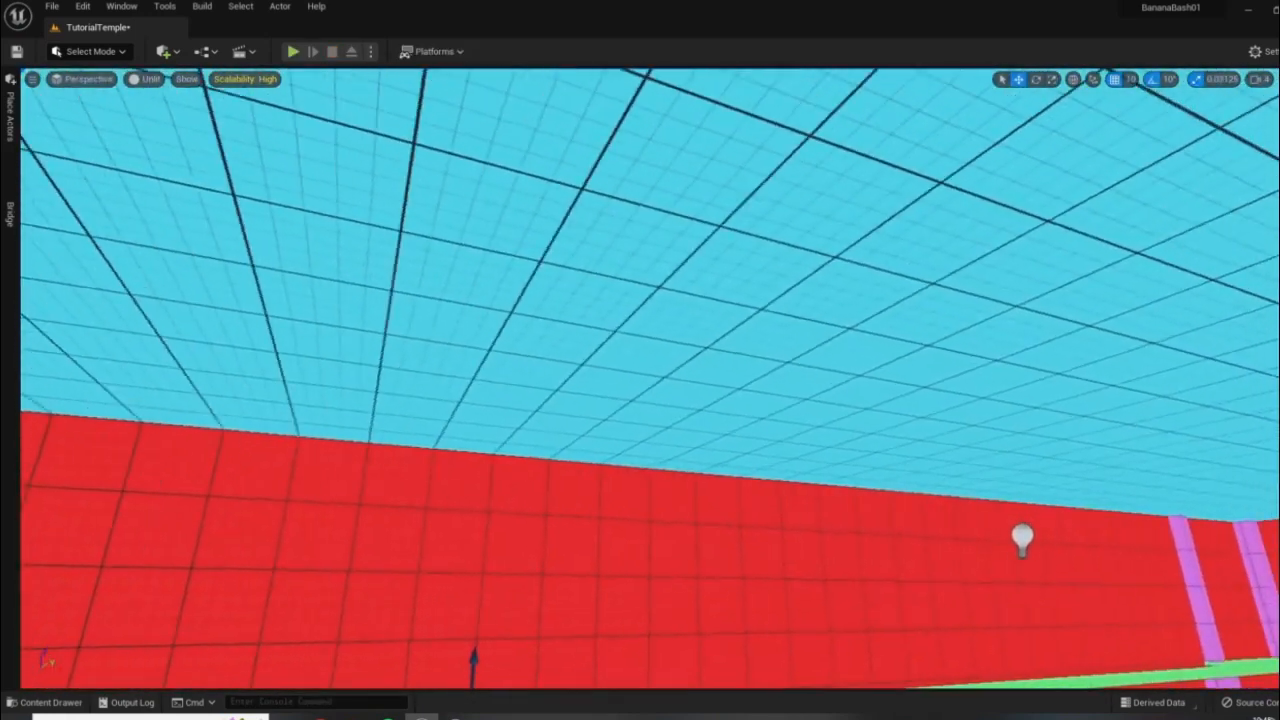
pyautogui.moveTo(788, 470); pyautogui.dragTo(690, 530, button='right')
pyautogui.scroll(-3, 788, 470)
pyautogui.click(740, 333)
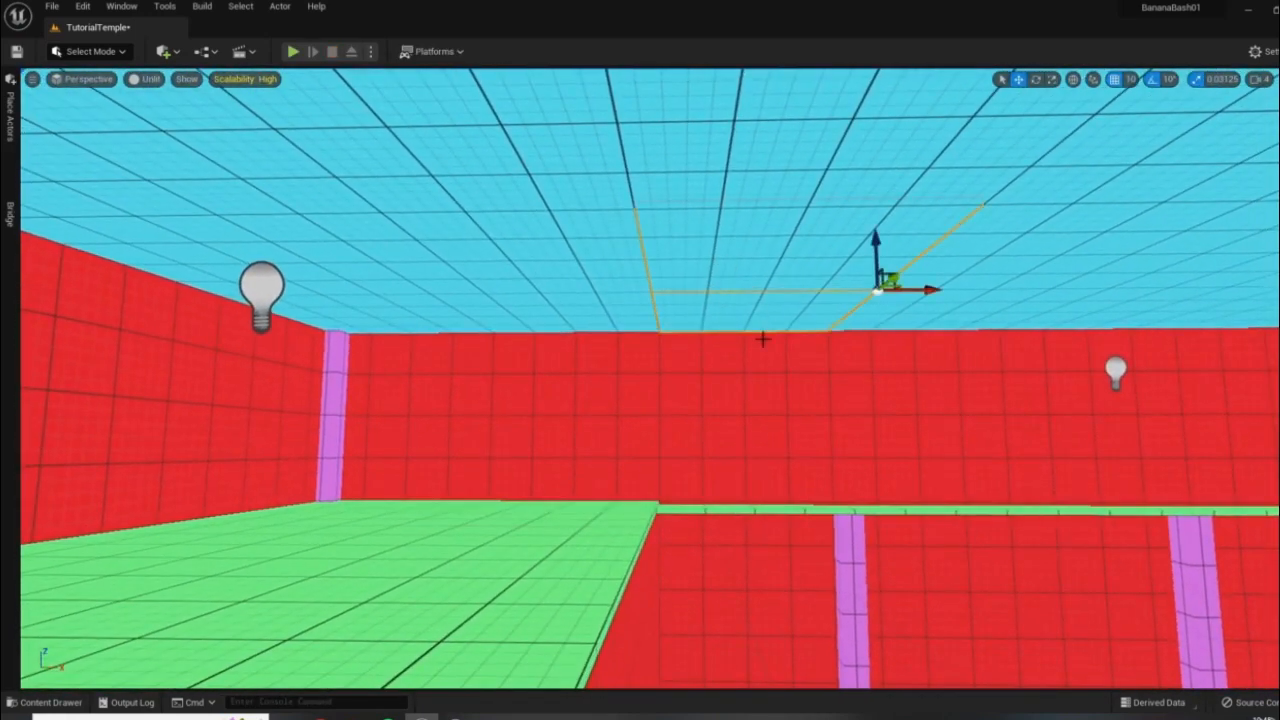
pyautogui.moveTo(763, 340); pyautogui.dragTo(758, 357, button='right')
pyautogui.moveTo(667, 519); pyautogui.dragTo(675, 422, button='right')
pyautogui.scroll(-3, 751, 431)
pyautogui.scroll(4, 740, 460)
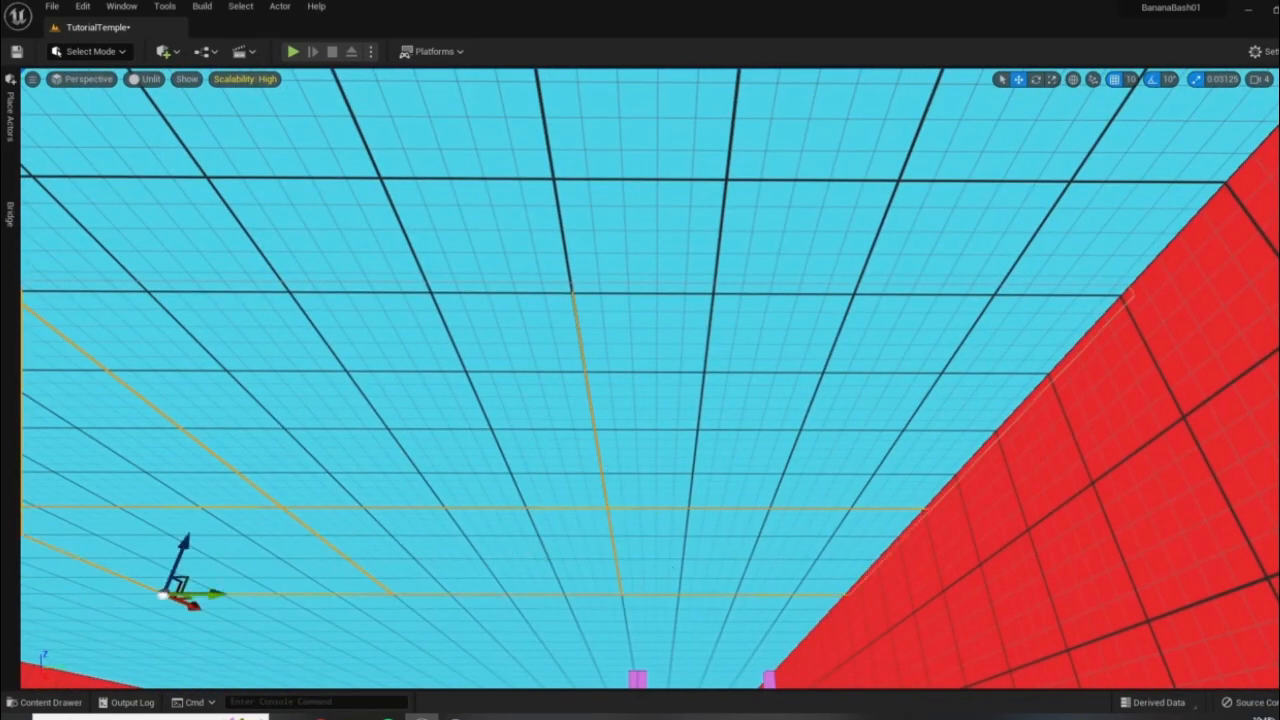
pyautogui.moveTo(673, 567); pyautogui.dragTo(554, 550, button='right')
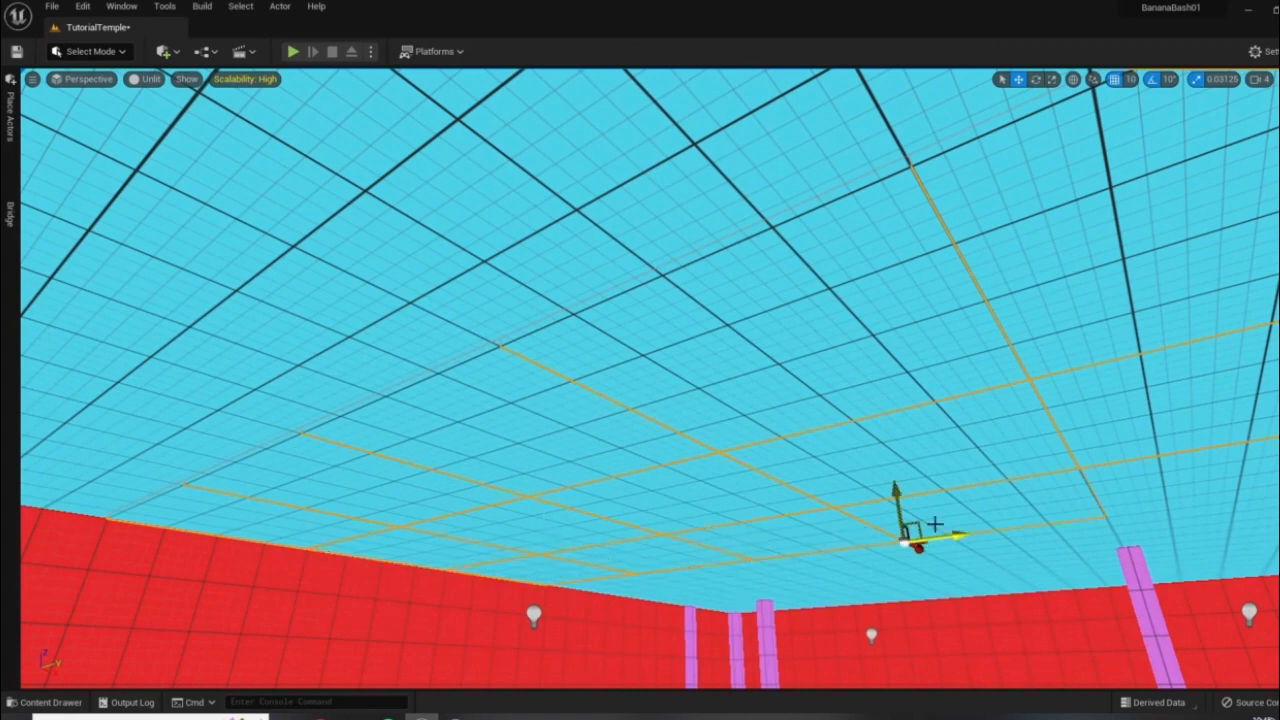
# - Add the remaining ceiling tiles over the pit, out to the far platform's pillar, to the selection
pyautogui.moveTo(1046, 517); pyautogui.dragTo(1155, 495, button='right')
pyautogui.press('w')
pyautogui.press('s')
pyautogui.press('w')
pyautogui.press('s')
pyautogui.moveTo(691, 422); pyautogui.dragTo(671, 405, button='right')
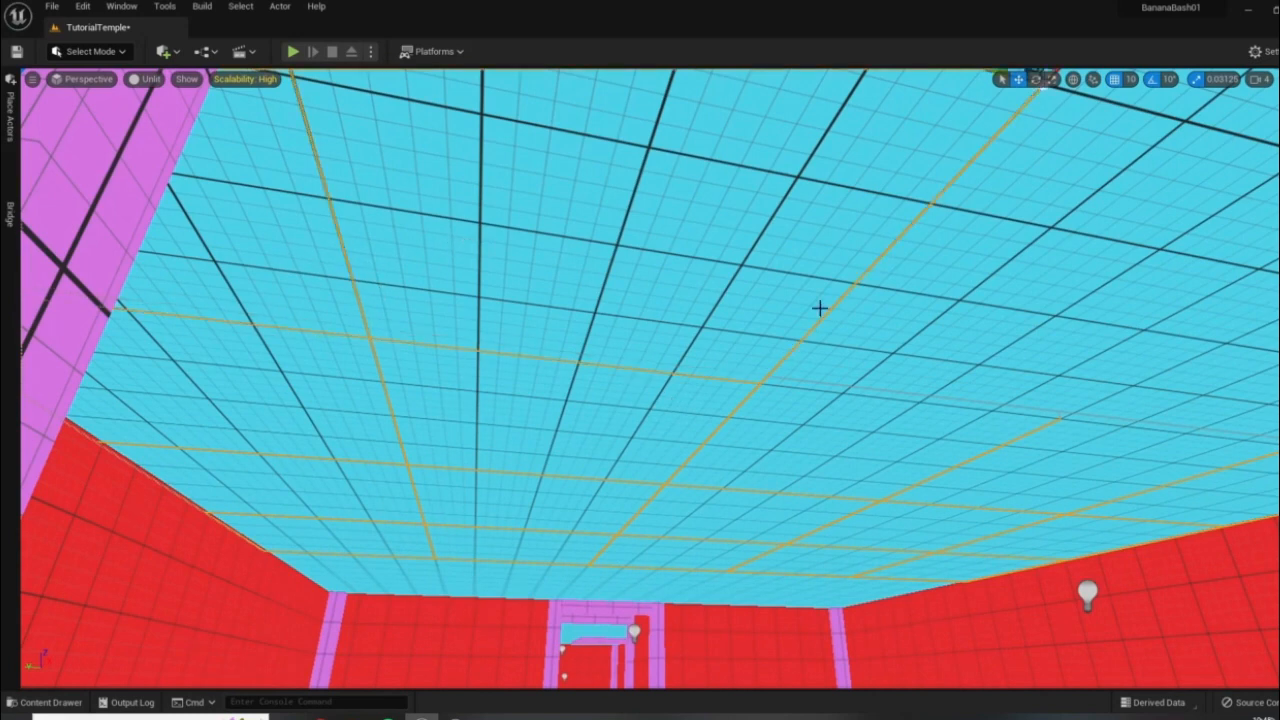
pyautogui.moveTo(944, 367); pyautogui.dragTo(810, 504, button='right')
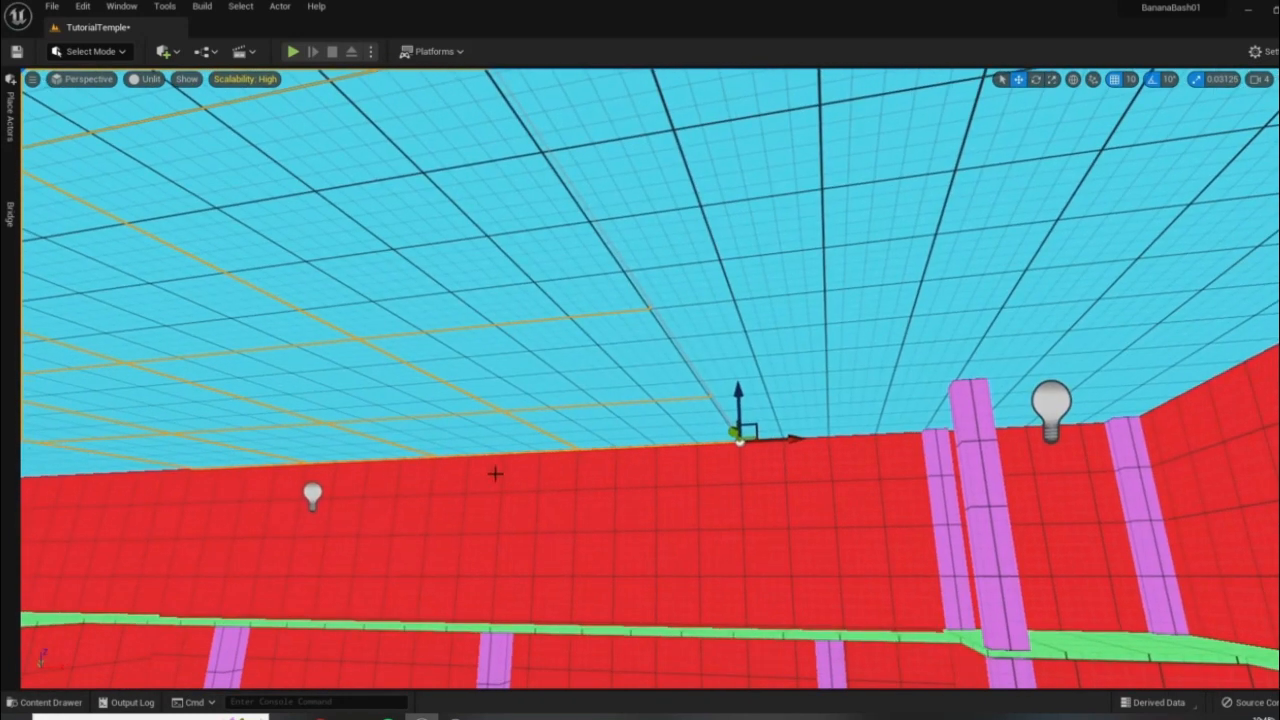
pyautogui.keyDown('shift'); pyautogui.click(820, 352); pyautogui.keyUp('shift')
pyautogui.moveTo(820, 352); pyautogui.dragTo(727, 340, button='right')
pyautogui.keyDown('shift'); pyautogui.click(843, 380); pyautogui.keyUp('shift')
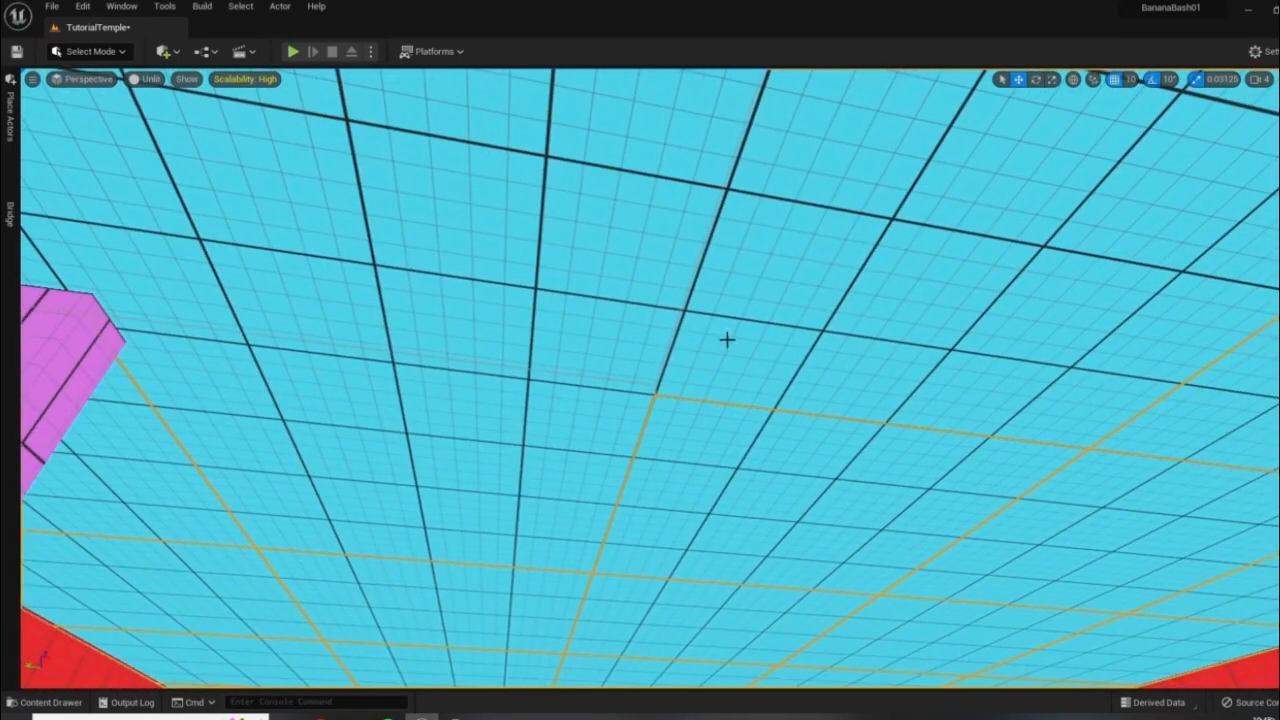
pyautogui.moveTo(813, 473); pyautogui.dragTo(358, 440, button='right')
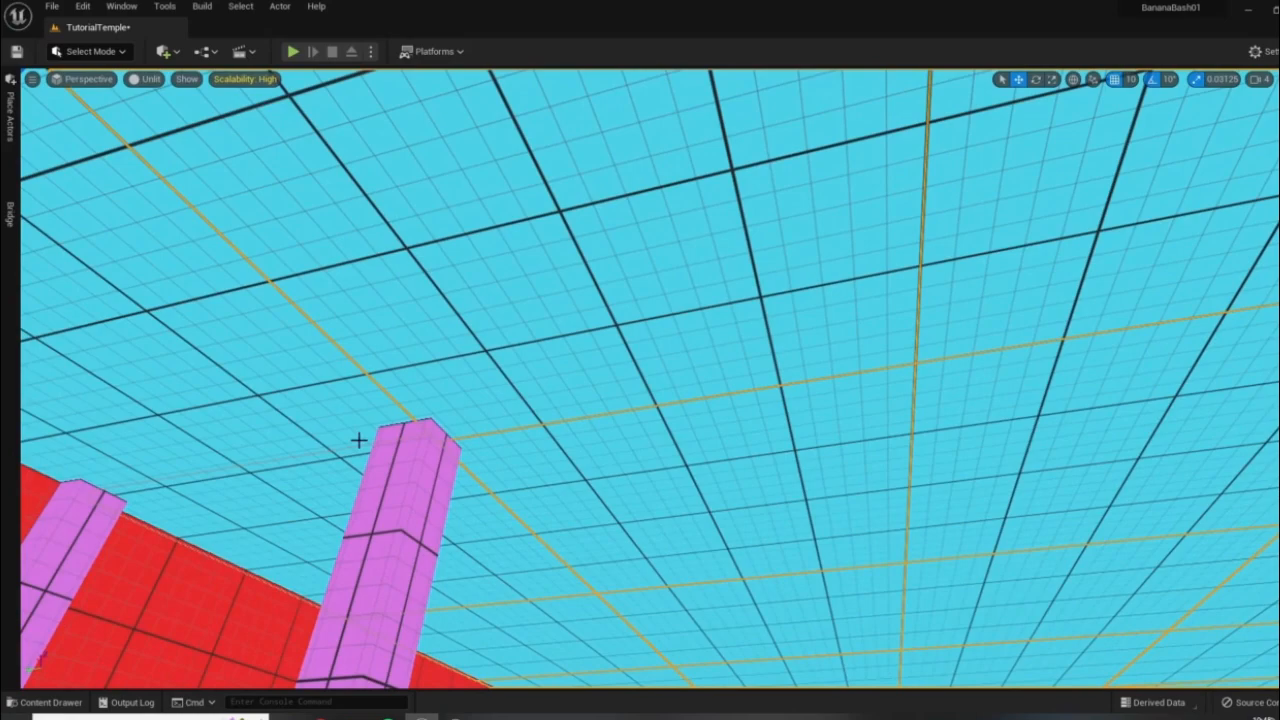
pyautogui.keyDown('shift'); pyautogui.click(281, 421); pyautogui.keyUp('shift')
pyautogui.moveTo(281, 421); pyautogui.dragTo(40, 428, button='right')
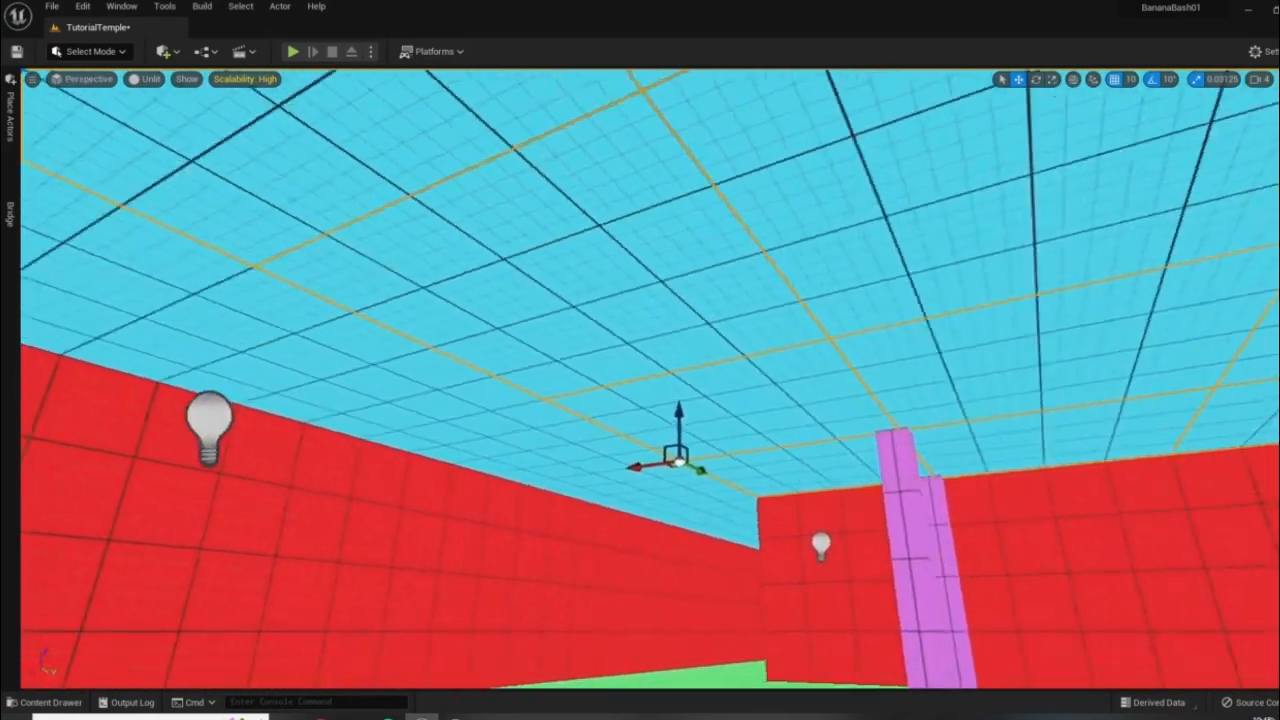
# - Set the position grid snap to 100 and raise the selected ceiling tiles well above the tops of the walls
pyautogui.moveTo(784, 392)
pyautogui.mouseDown(button='right')
pyautogui.moveTo(690, 402)
pyautogui.moveTo(610, 385)
pyautogui.moveTo(784, 392)
pyautogui.mouseUp(button='right')
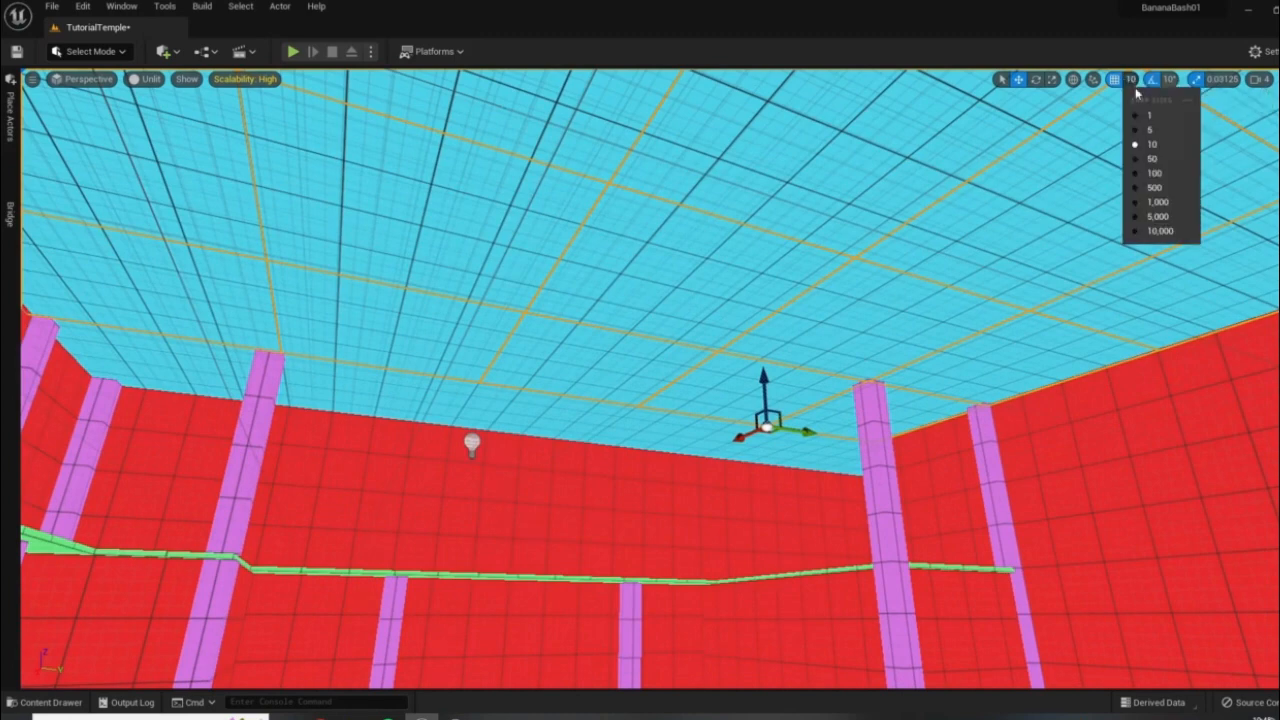
pyautogui.click(1158, 173)
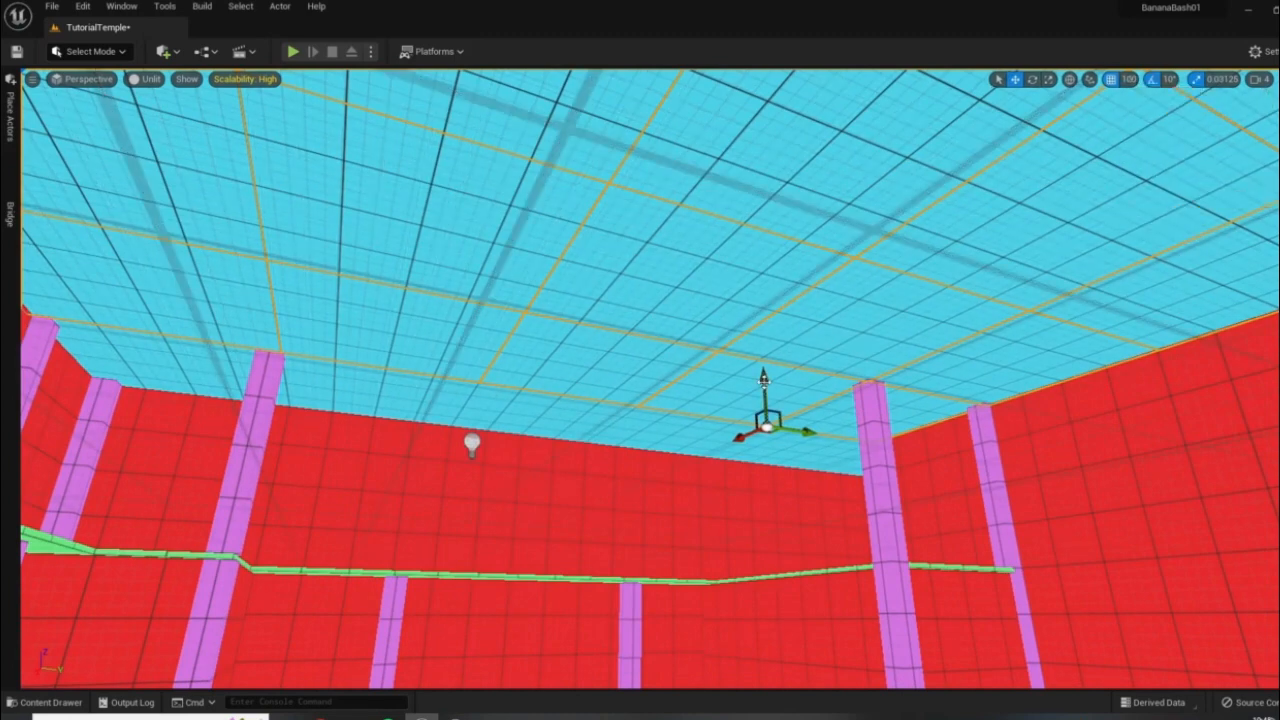
pyautogui.moveTo(760, 371); pyautogui.dragTo(749, 298)
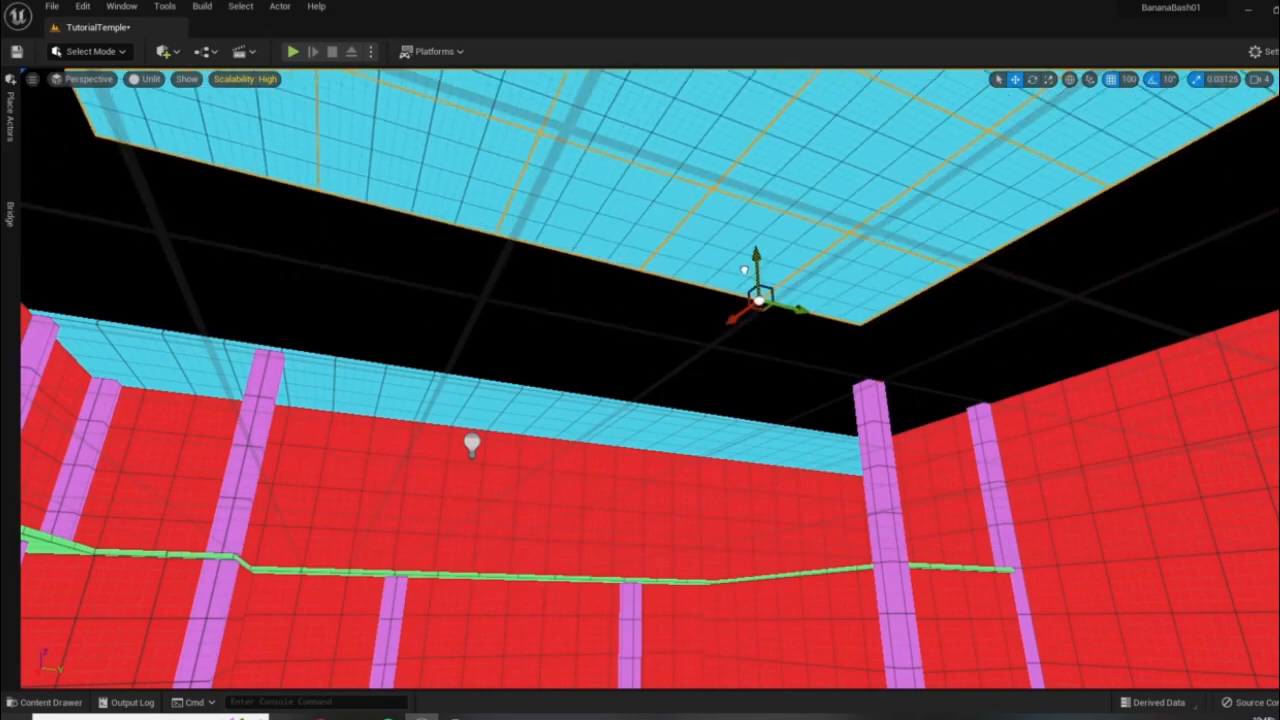
pyautogui.moveTo(744, 270); pyautogui.dragTo(1130, 268, button='right')
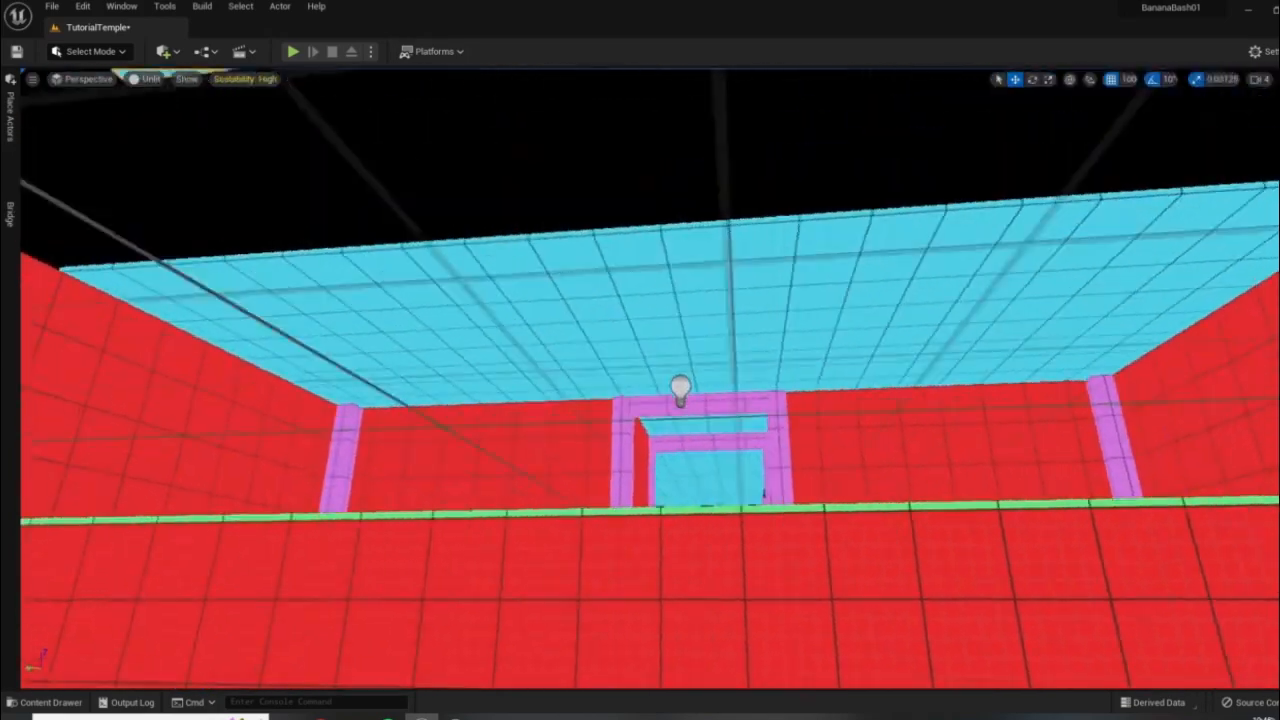
# - Play the level from the floor in front of the pit, run around to check the raised ceiling, and end the session
pyautogui.moveTo(790, 470); pyautogui.dragTo(848, 545, button='right')
pyautogui.rightClick(846, 547)
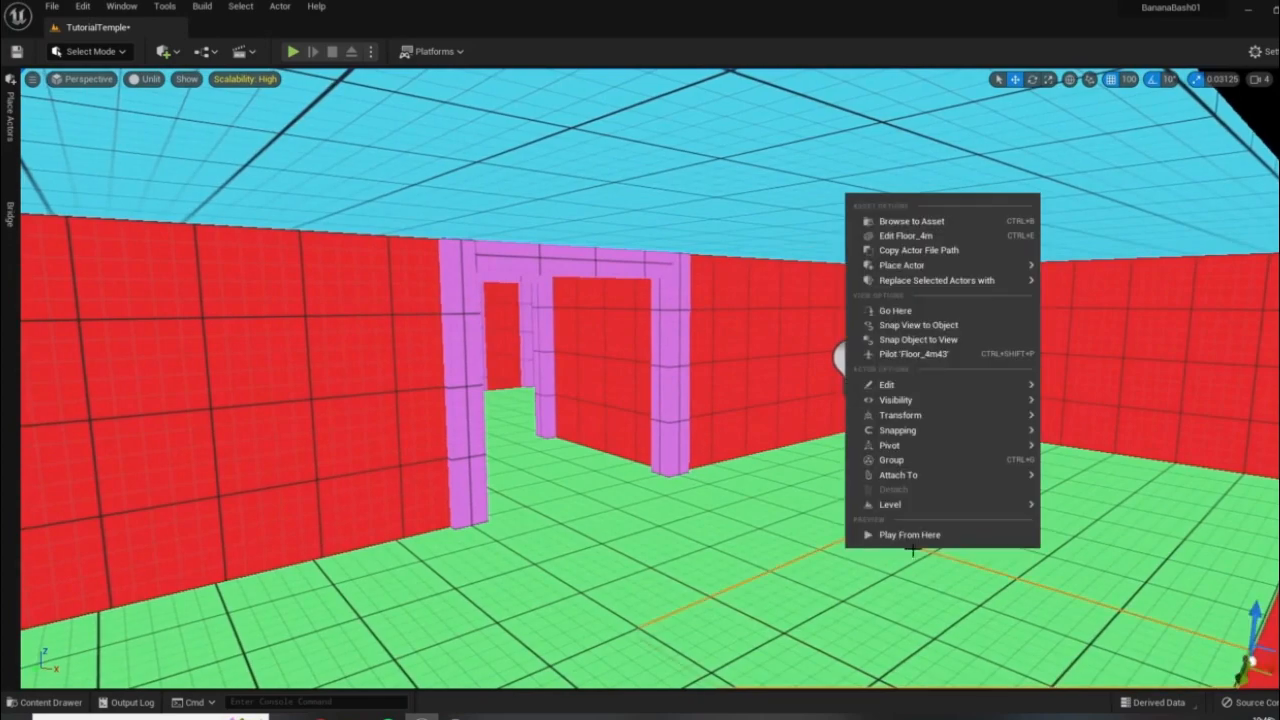
pyautogui.click(910, 536)
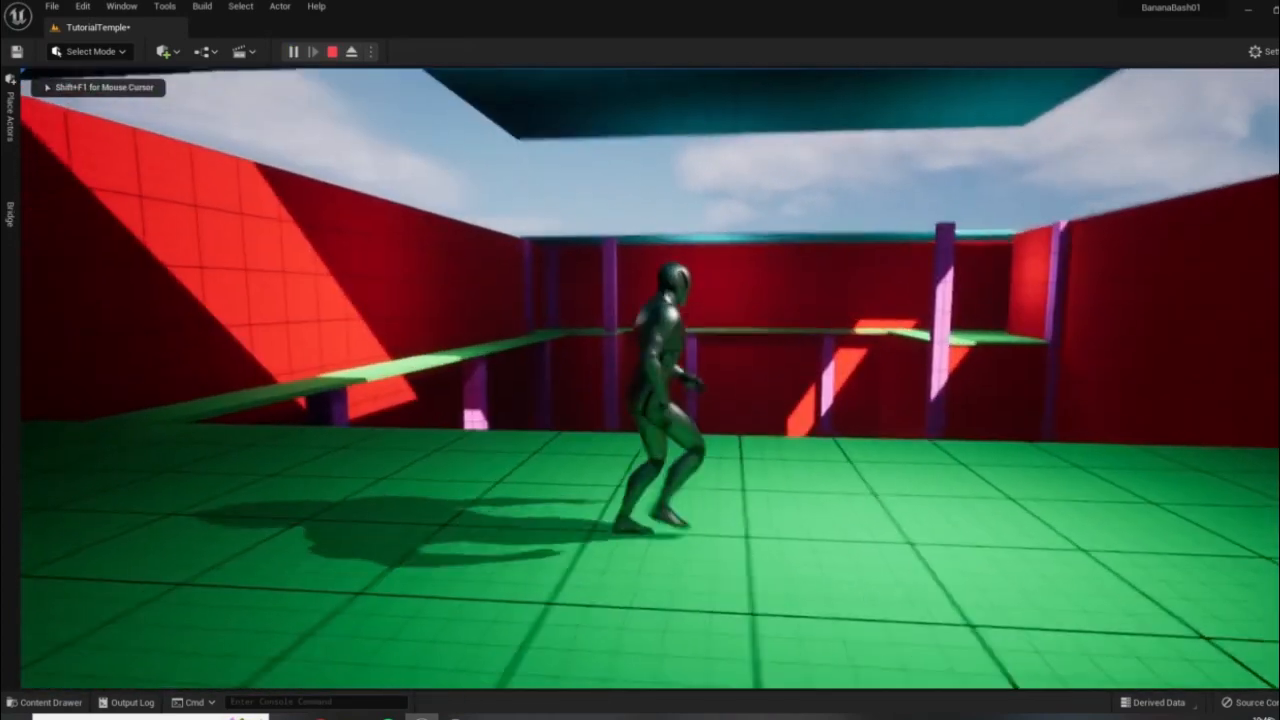
pyautogui.press('d')
pyautogui.press('w')
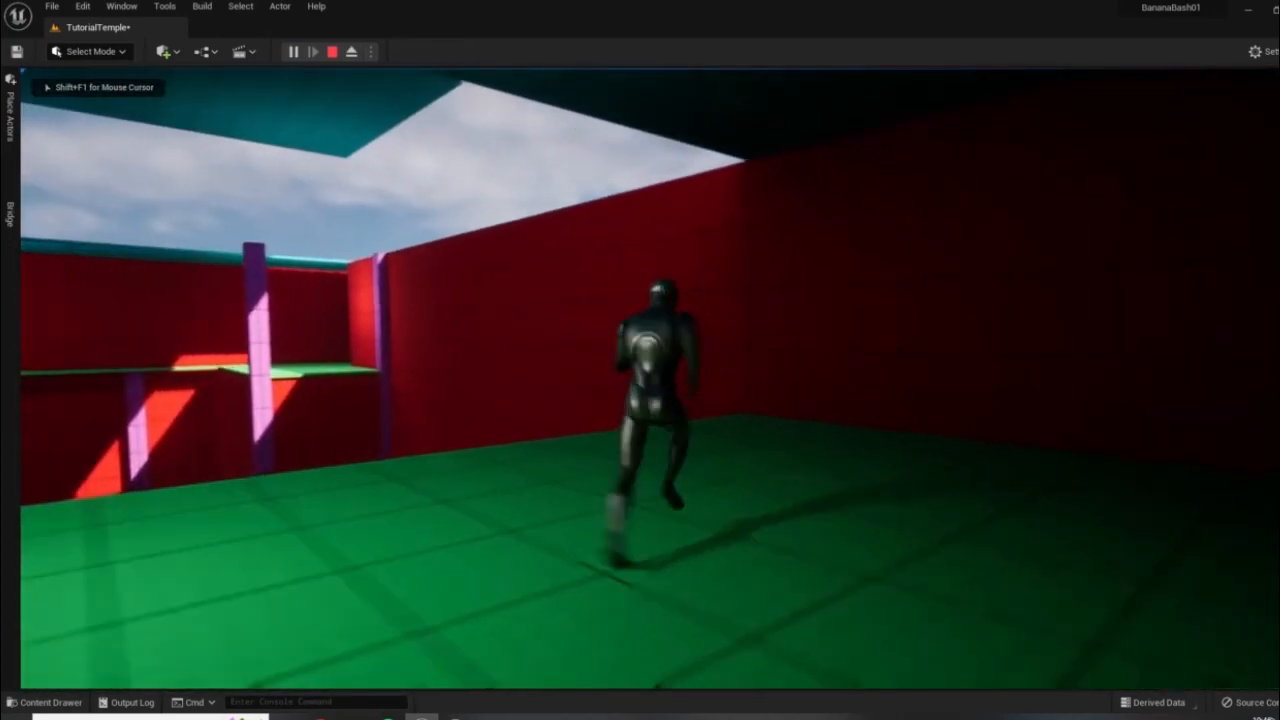
pyautogui.press('d')
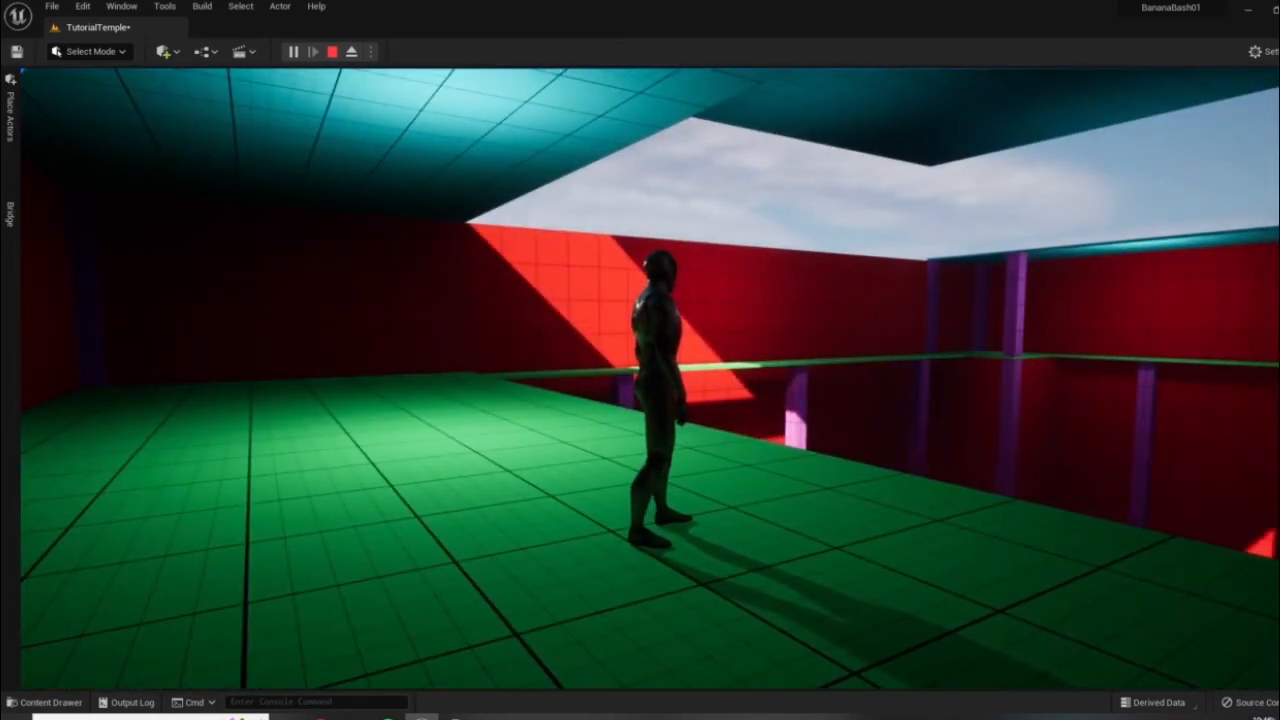
pyautogui.press('Escape')
# - Switch the viewport to Lit shading, and duplicate the pit's side wall panels upward to meet the raised ceiling
pyautogui.click(146, 79)
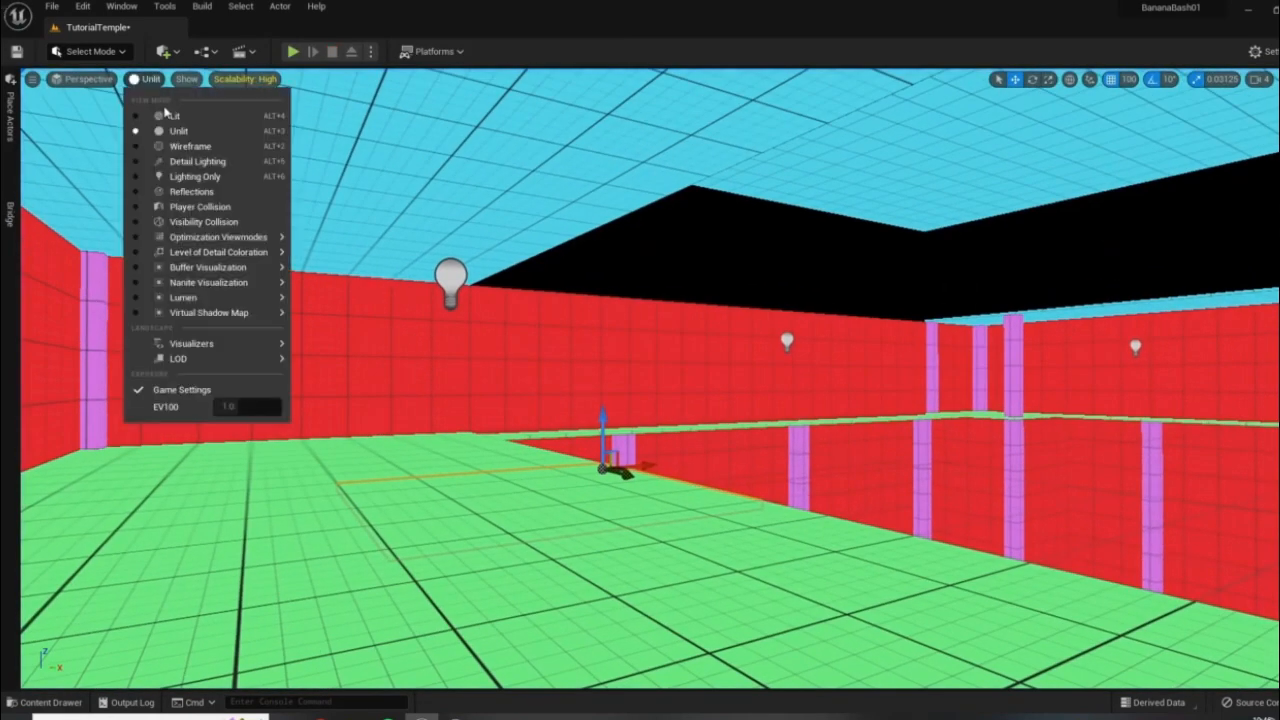
pyautogui.click(164, 115)
pyautogui.press('d')
pyautogui.moveTo(266, 182); pyautogui.dragTo(80, 115, button='right')
pyautogui.press('e')
pyautogui.moveTo(838, 416); pyautogui.dragTo(914, 453, button='right')
pyautogui.keyDown('ctrl'); pyautogui.click(900, 461); pyautogui.keyUp('ctrl')
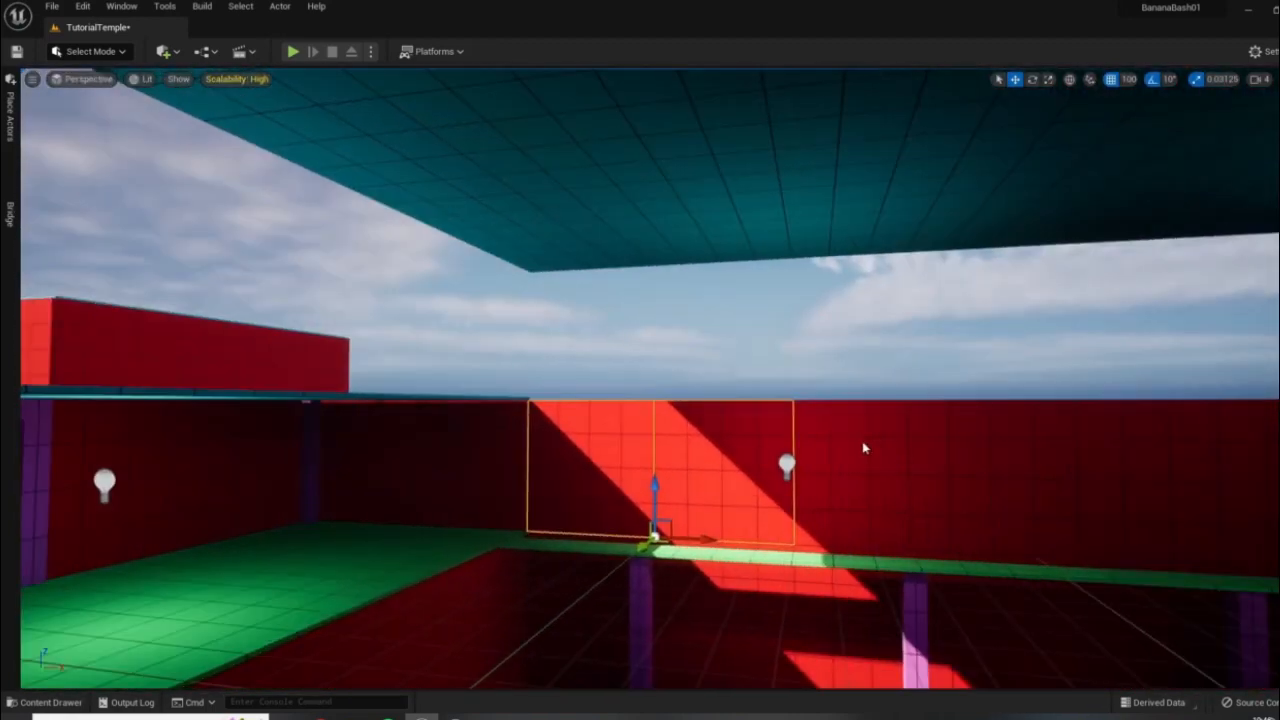
pyautogui.moveTo(1010, 497); pyautogui.dragTo(1095, 499, button='right')
pyautogui.keyDown('ctrl'); pyautogui.click(958, 458); pyautogui.keyUp('ctrl')
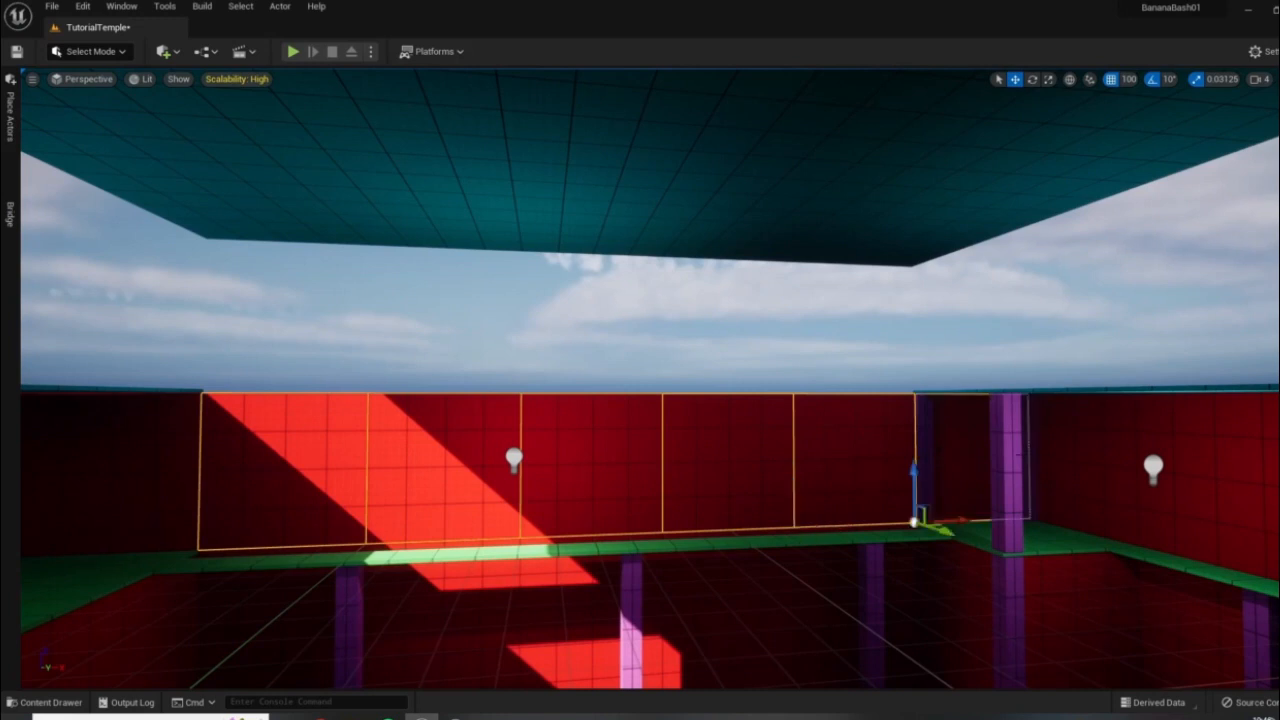
pyautogui.moveTo(916, 478); pyautogui.dragTo(893, 342)
# - Copy the upper wall panel at the corner by the entrance platform and rotate it 90° to face across the room
pyautogui.moveTo(893, 342); pyautogui.dragTo(737, 395, button='right')
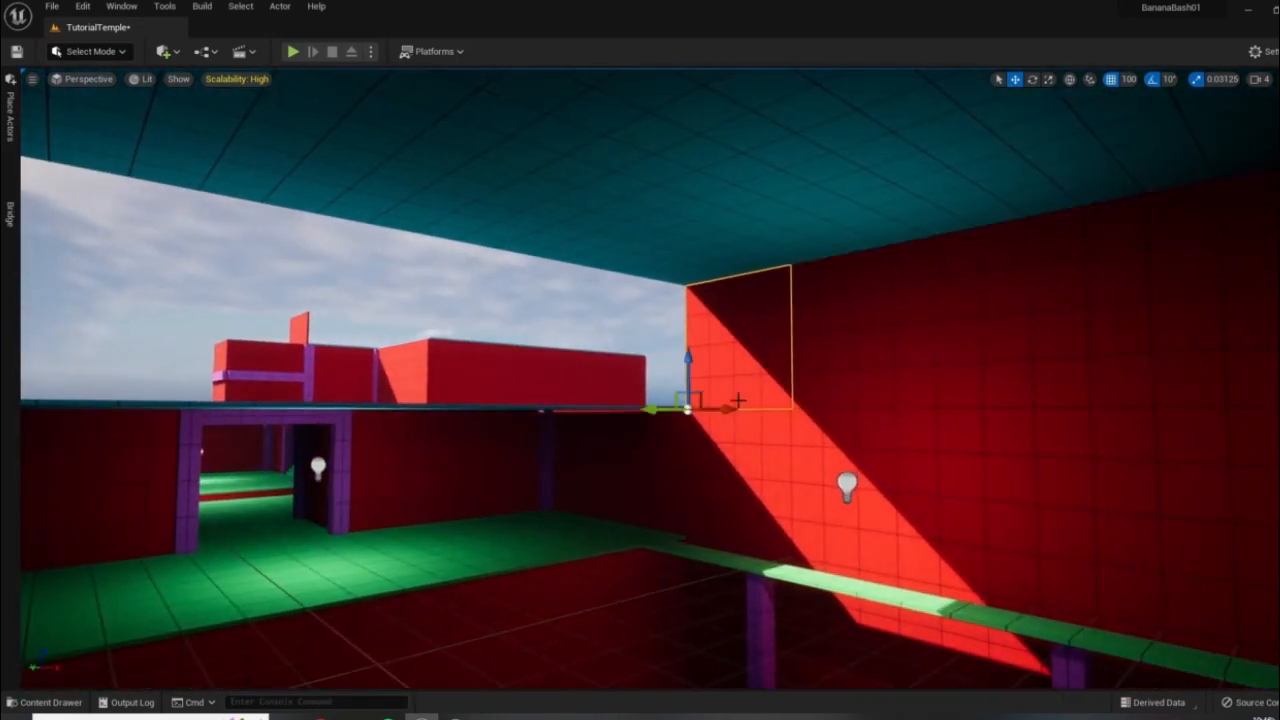
pyautogui.press('e')
pyautogui.moveTo(773, 392); pyautogui.dragTo(770, 523, button='right')
pyautogui.moveTo(720, 268); pyautogui.dragTo(770, 263)
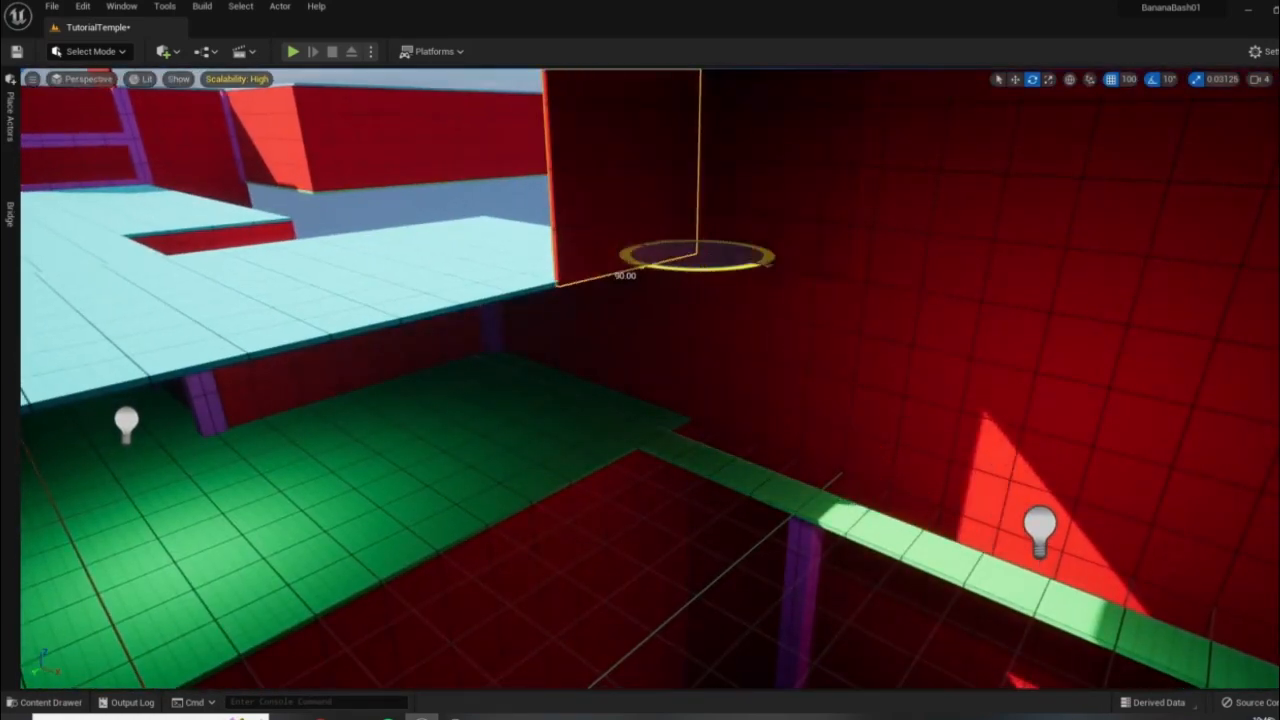
pyautogui.press('e')
pyautogui.moveTo(927, 314)
pyautogui.mouseDown(button='right')
pyautogui.moveTo(870, 262)
pyautogui.moveTo(922, 314)
pyautogui.mouseUp(button='right')
# - Duplicate the rotated panel across the opening above the entrance platform until that side is closed up to the ceiling
pyautogui.press('q')
pyautogui.press('w')
pyautogui.moveTo(873, 321); pyautogui.dragTo(720, 346)
pyautogui.moveTo(703, 366); pyautogui.dragTo(615, 348, button='right')
pyautogui.moveTo(932, 387); pyautogui.dragTo(651, 389)
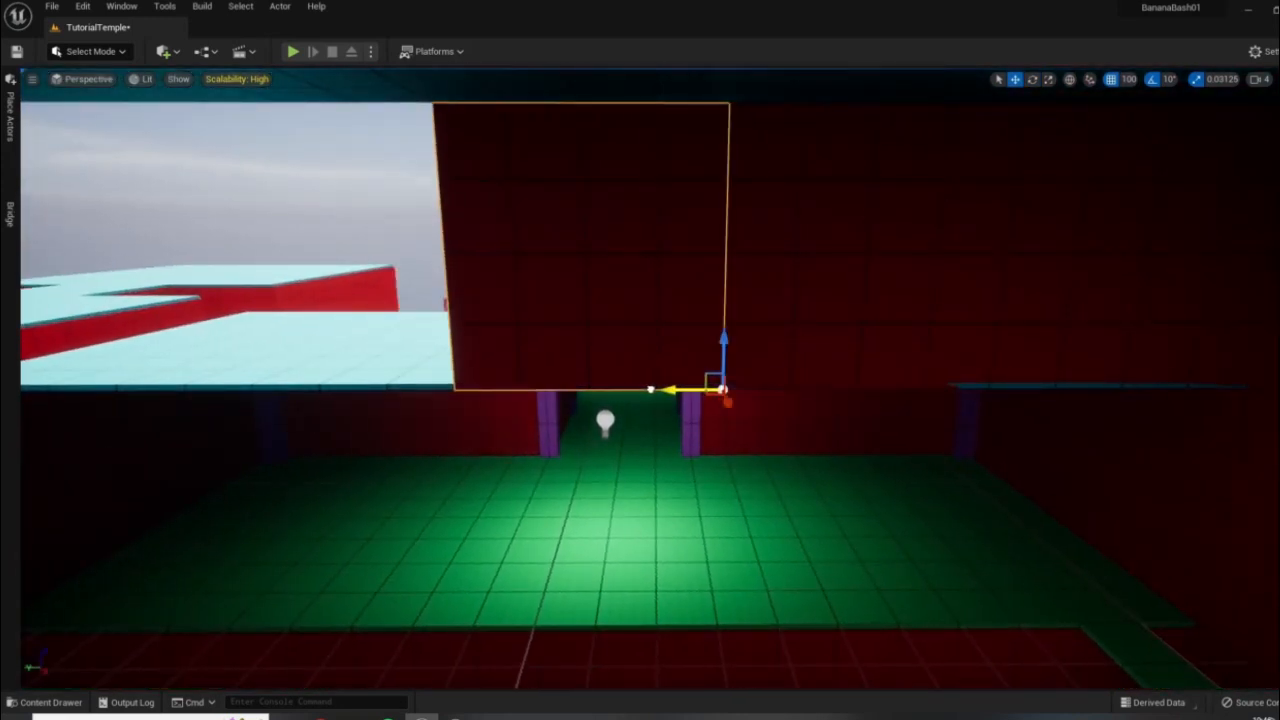
pyautogui.moveTo(682, 379); pyautogui.dragTo(642, 386, button='right')
pyautogui.moveTo(772, 380); pyautogui.dragTo(503, 371)
pyautogui.moveTo(489, 349); pyautogui.dragTo(375, 353, button='right')
pyautogui.moveTo(489, 350); pyautogui.dragTo(602, 354, button='right')
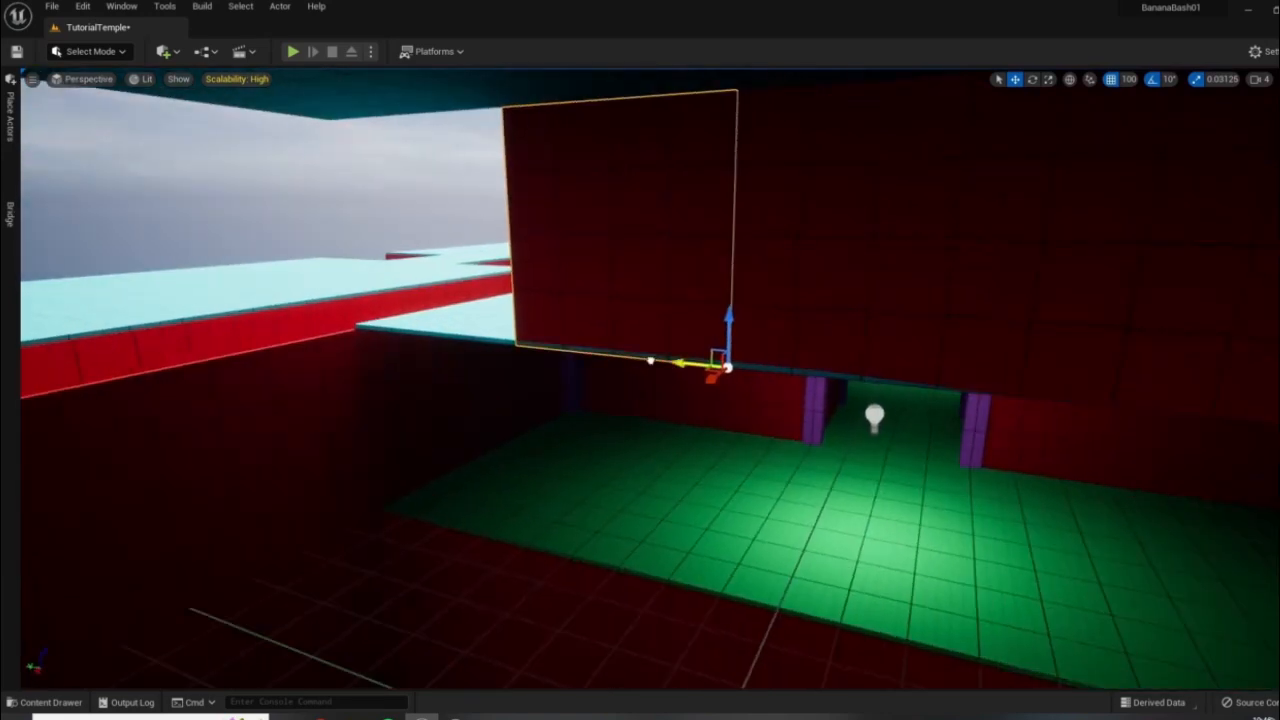
pyautogui.moveTo(650, 361); pyautogui.dragTo(467, 343)
# - Inspect the new upper walls, play the level from the doorway floor, run into the pit room, and end the session
pyautogui.press('w')
pyautogui.moveTo(700, 498); pyautogui.dragTo(900, 440, button='right')
pyautogui.press('w')
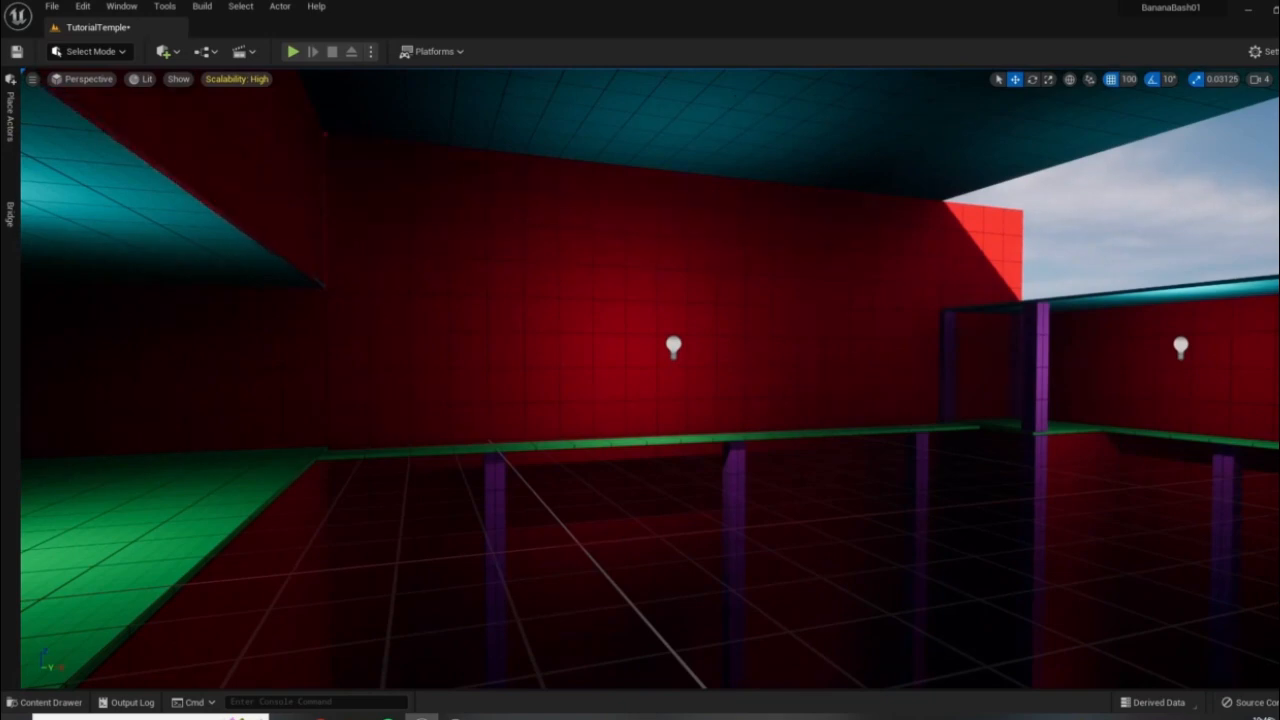
pyautogui.moveTo(808, 432); pyautogui.dragTo(280, 500, button='right')
pyautogui.press('w')
pyautogui.moveTo(657, 503); pyautogui.dragTo(560, 530, button='right')
pyautogui.rightClick(658, 502)
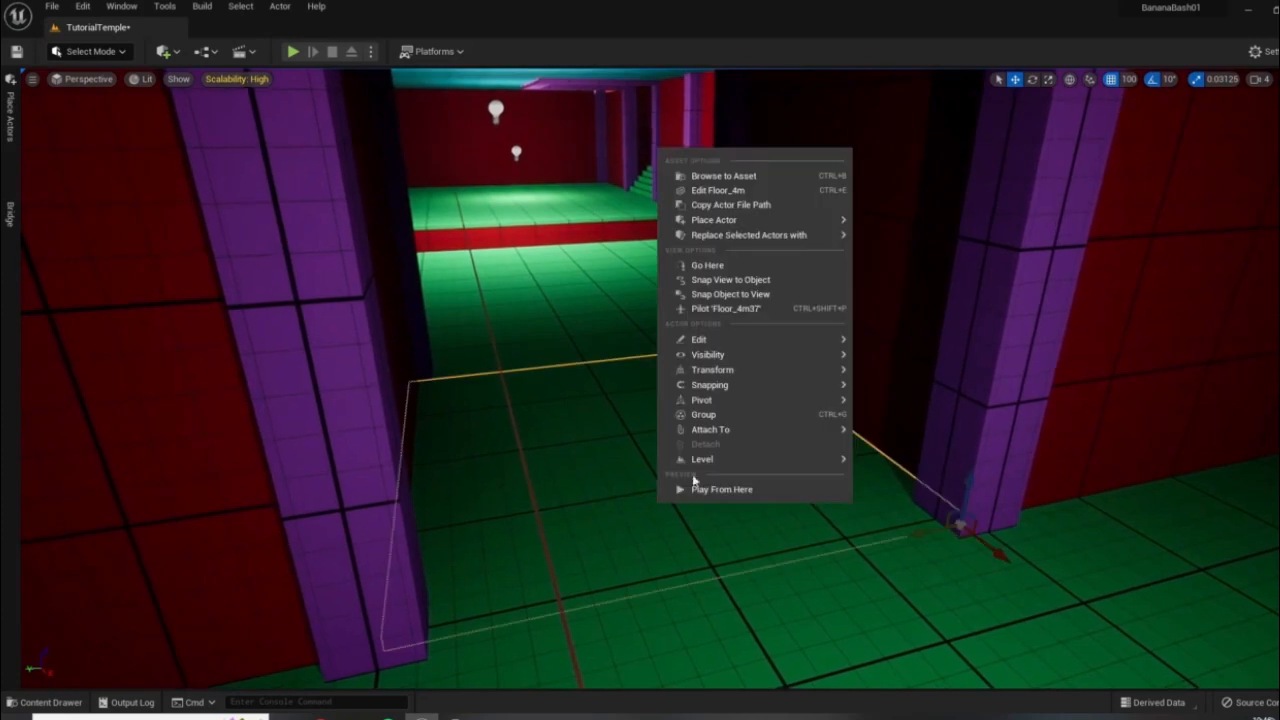
pyautogui.press('s')
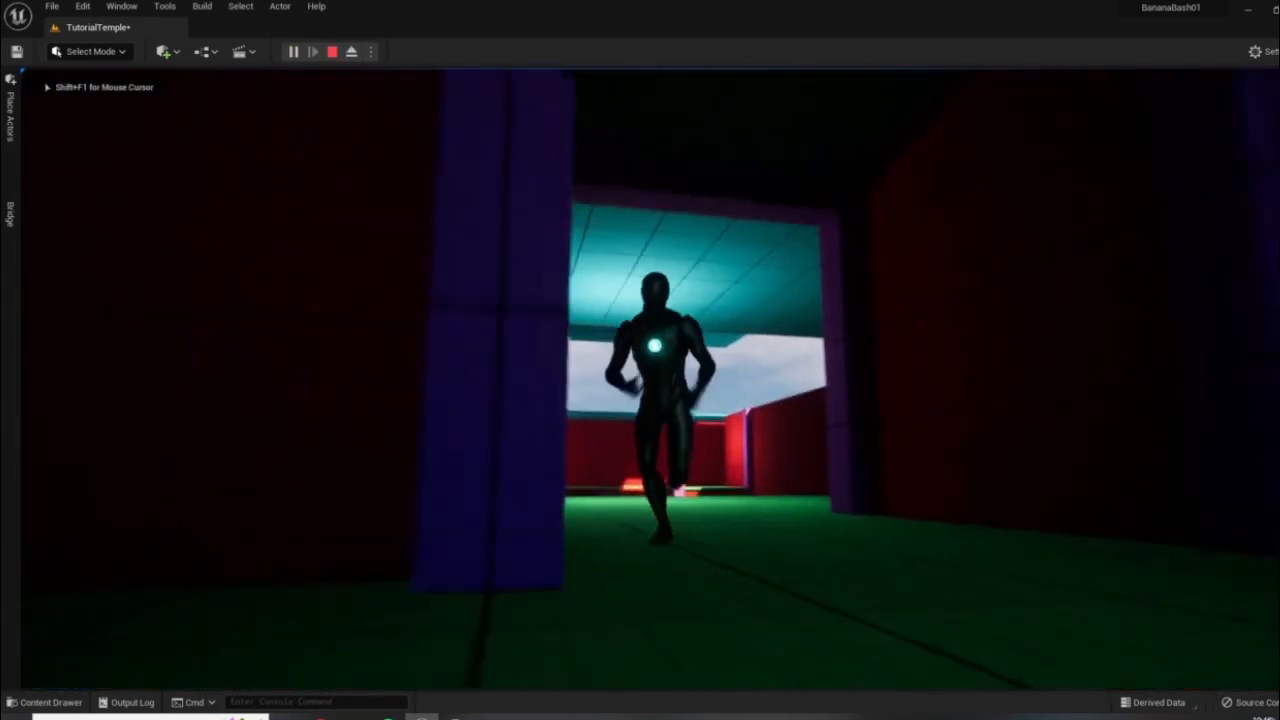
pyautogui.press('d')
pyautogui.press('w')
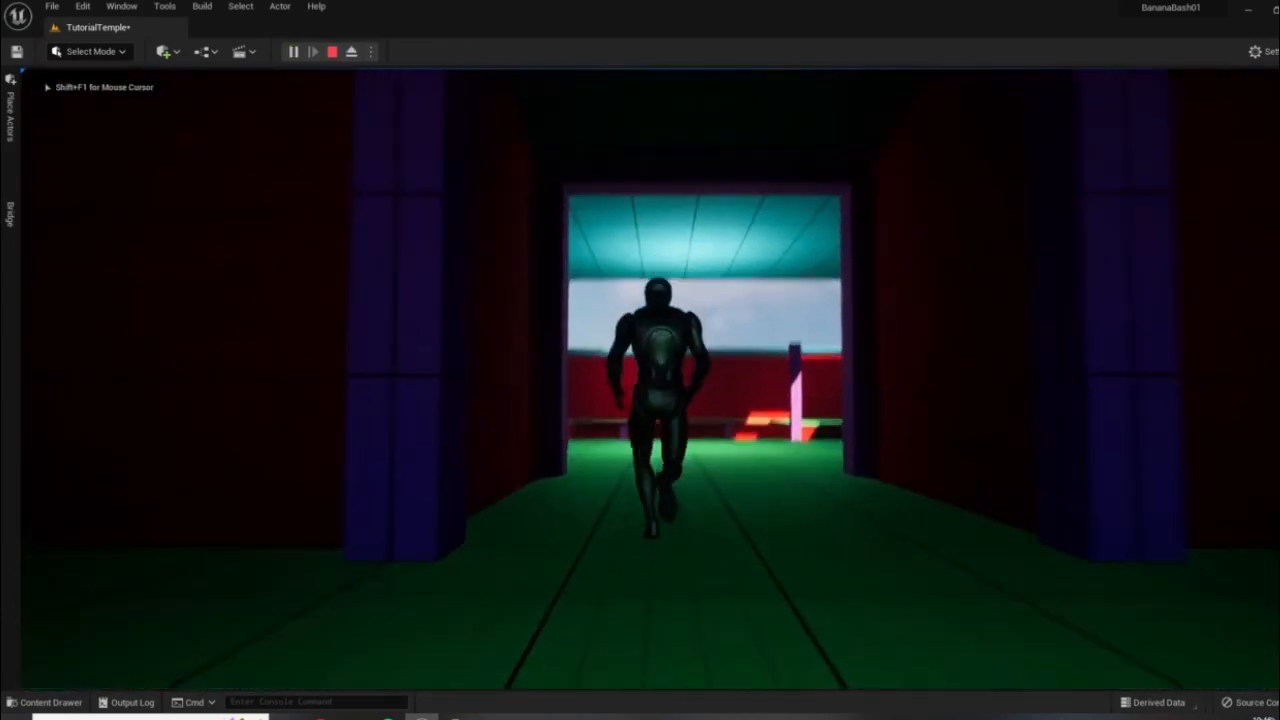
pyautogui.press('a')
pyautogui.press('d')
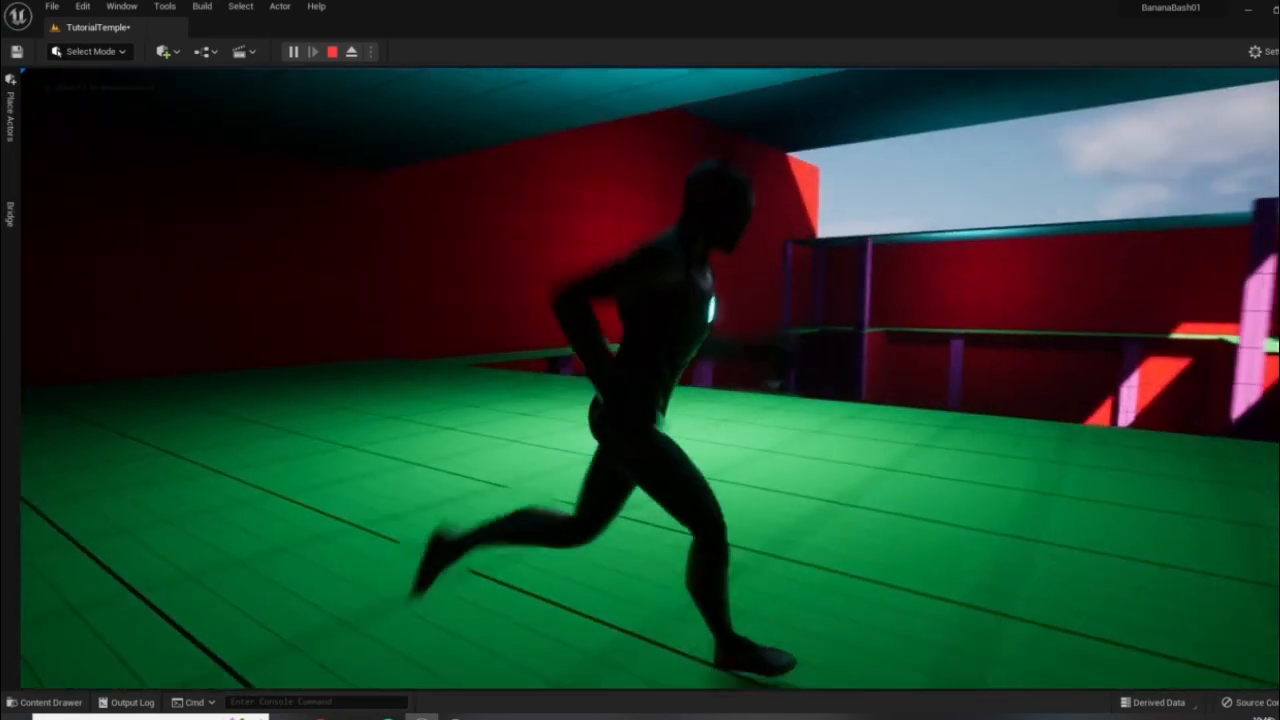
pyautogui.press('w')
pyautogui.press('d')
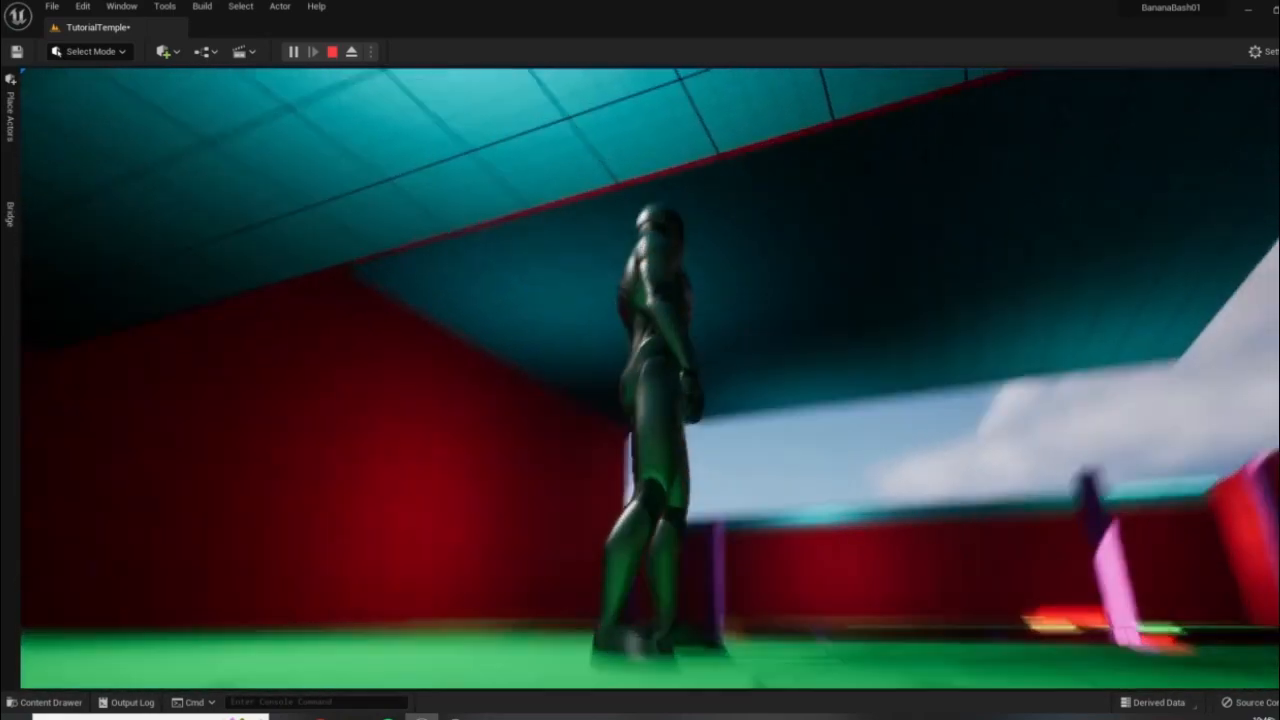
pyautogui.press('Escape')
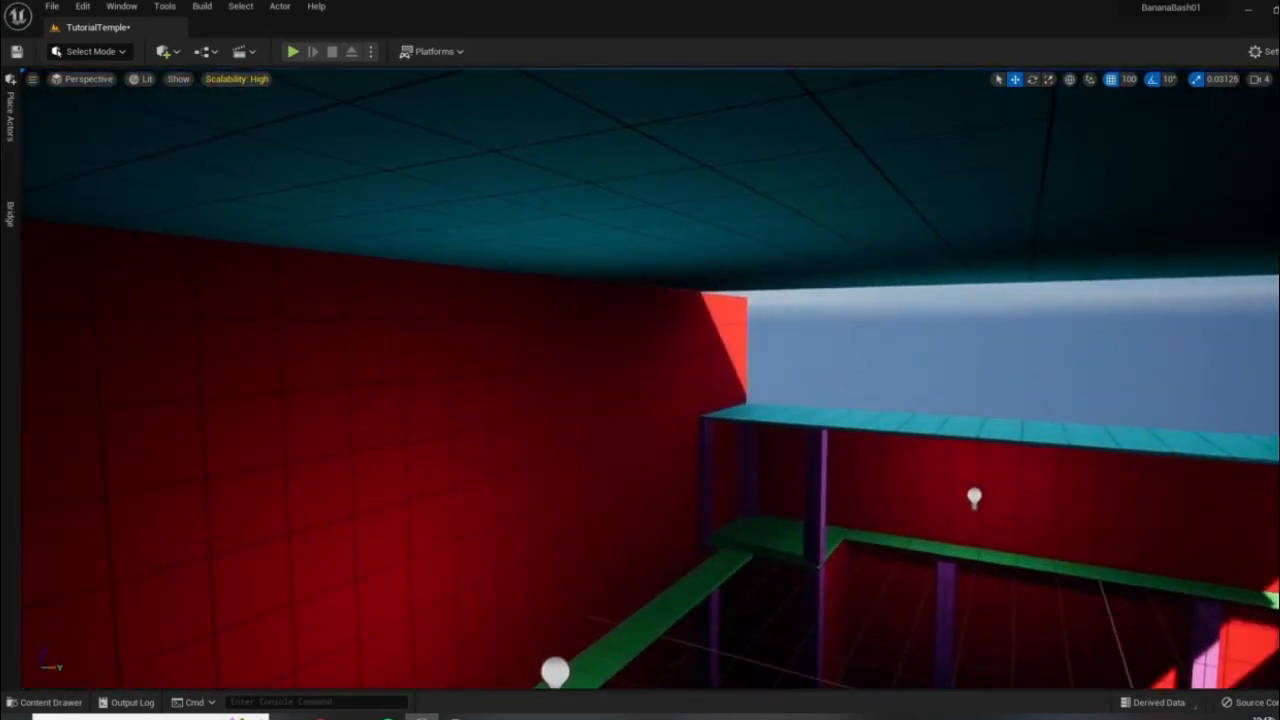
# - Rotate a copy of the side wall's last upper panel 90° and duplicate it along the top of the far wall
pyautogui.moveTo(706, 340); pyautogui.dragTo(815, 376, button='right')
pyautogui.click(340, 281)
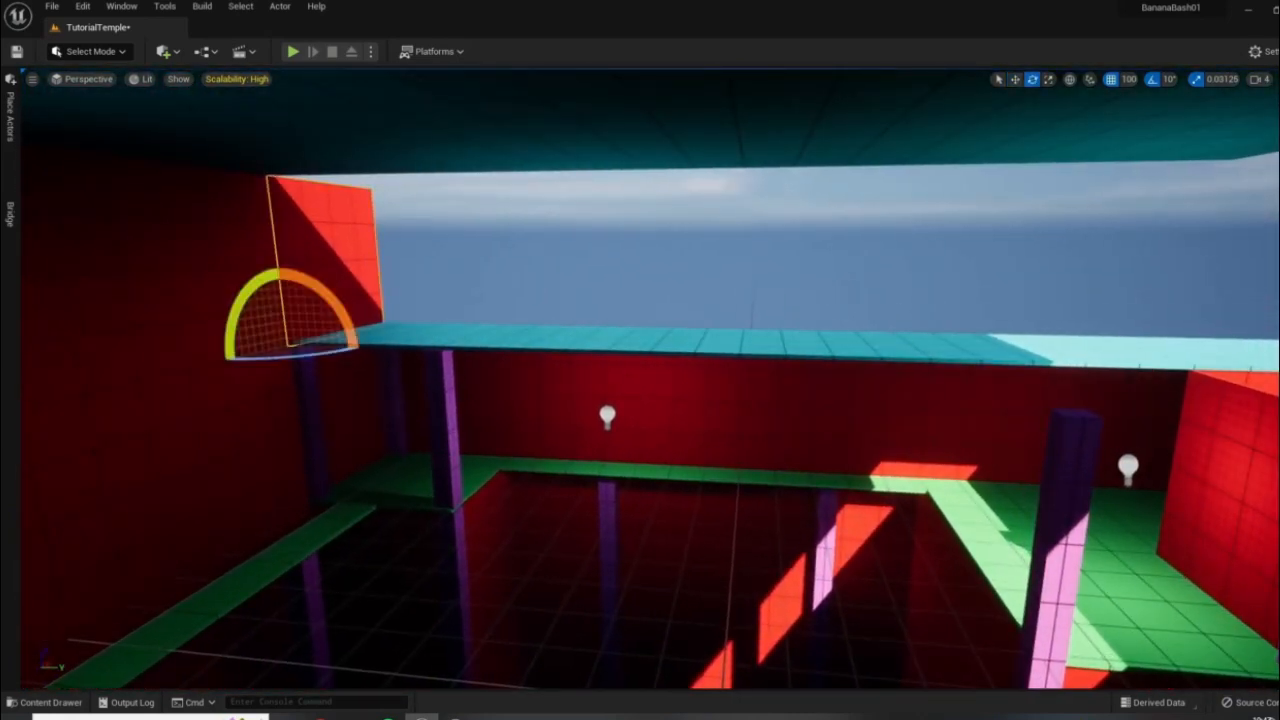
pyautogui.moveTo(298, 356); pyautogui.dragTo(212, 357)
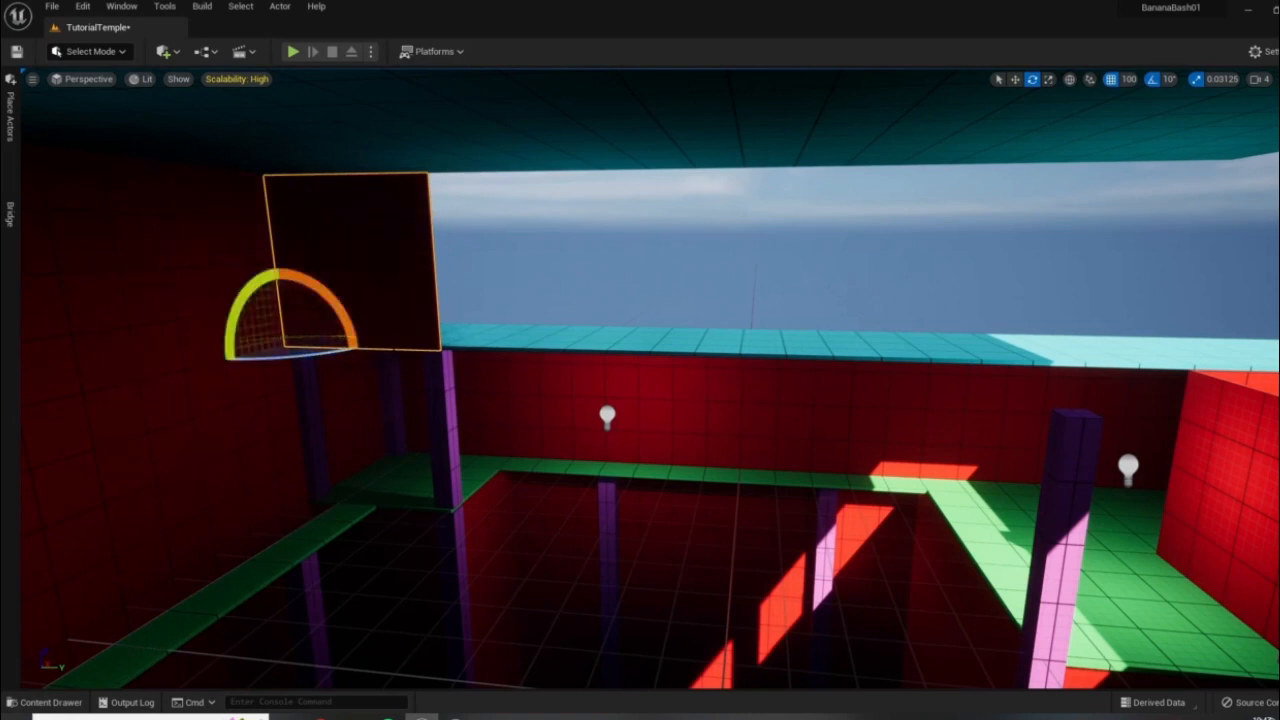
pyautogui.moveTo(325, 347); pyautogui.dragTo(1032, 368)
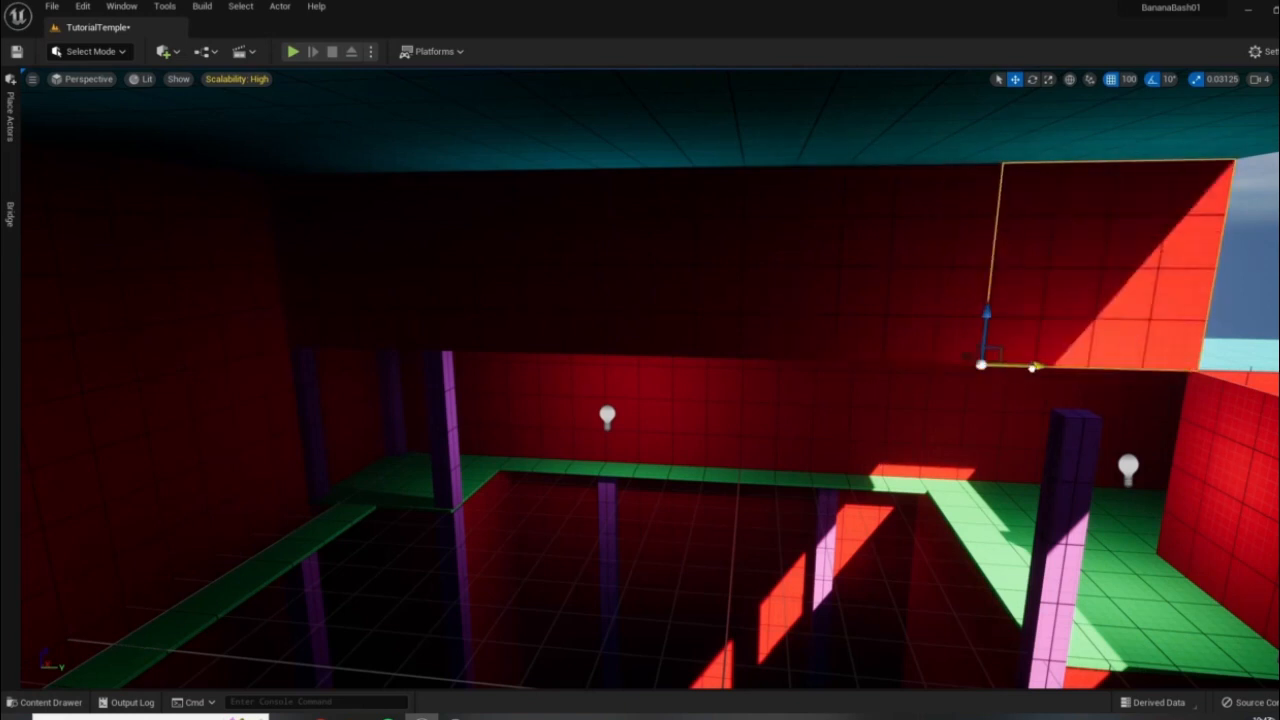
# - Add an upper panel at the far wall's other corner and rotate it 90° onto the remaining side wall
pyautogui.moveTo(1032, 368); pyautogui.dragTo(1220, 385, button='right')
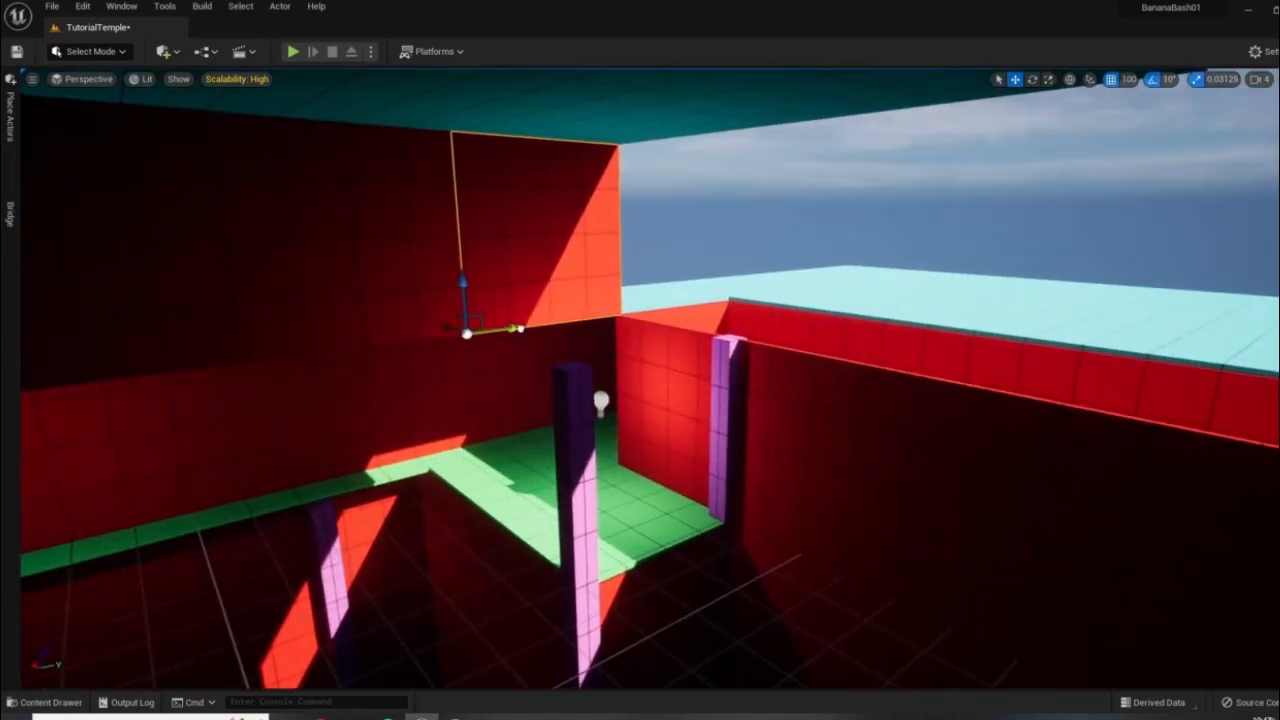
pyautogui.moveTo(510, 328); pyautogui.dragTo(688, 312)
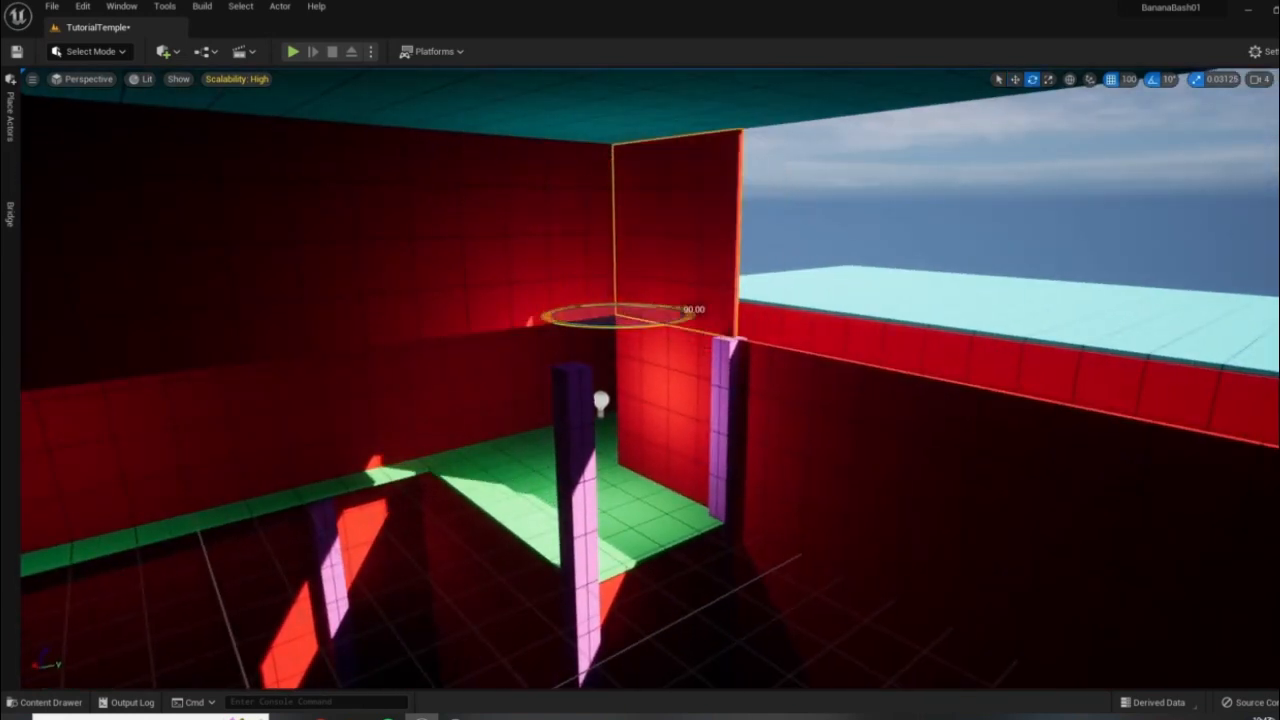
pyautogui.moveTo(640, 314); pyautogui.dragTo(722, 316, button='right')
pyautogui.press('a')
pyautogui.press('w')
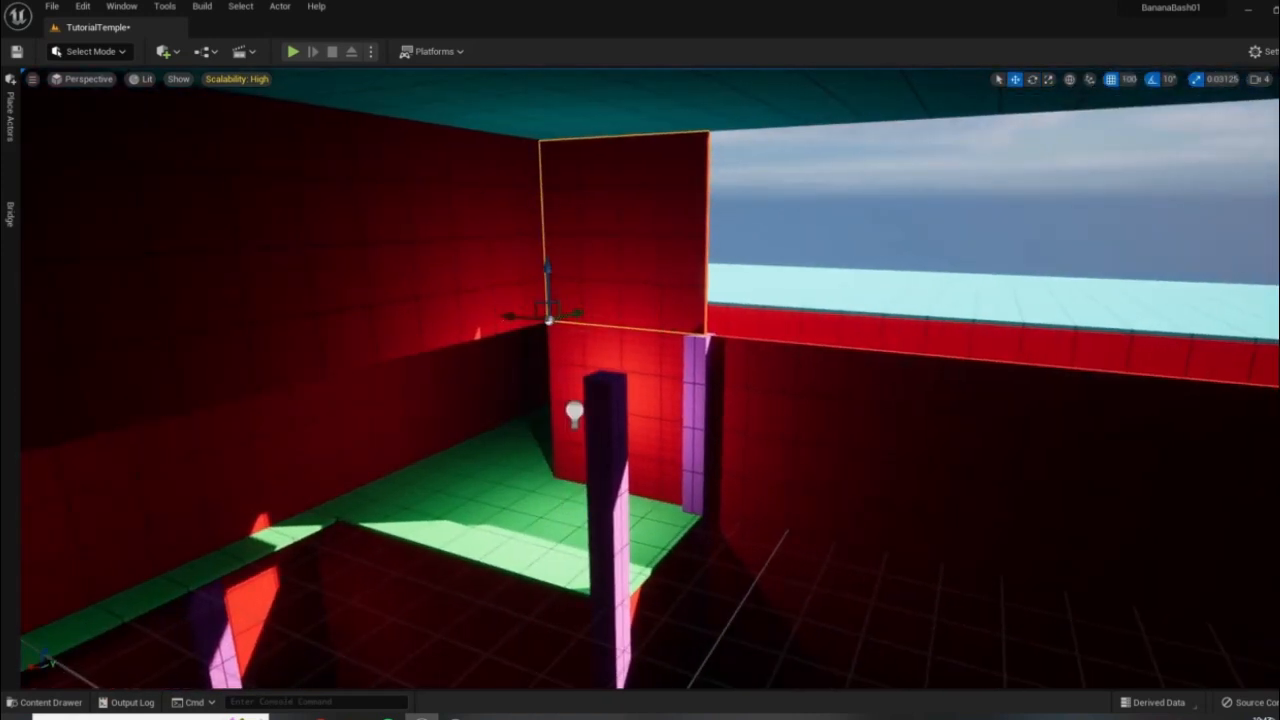
# - Duplicate the rotated upper panel along the remaining side wall to close the gap below the raised ceiling
pyautogui.moveTo(512, 317); pyautogui.dragTo(654, 341)
pyautogui.hotkey('ctrl', 'z')
pyautogui.moveTo(654, 341); pyautogui.dragTo(820, 345, button='right')
pyautogui.moveTo(299, 332); pyautogui.dragTo(549, 357)
pyautogui.click(549, 357)
pyautogui.moveTo(549, 357); pyautogui.dragTo(543, 357, button='right')
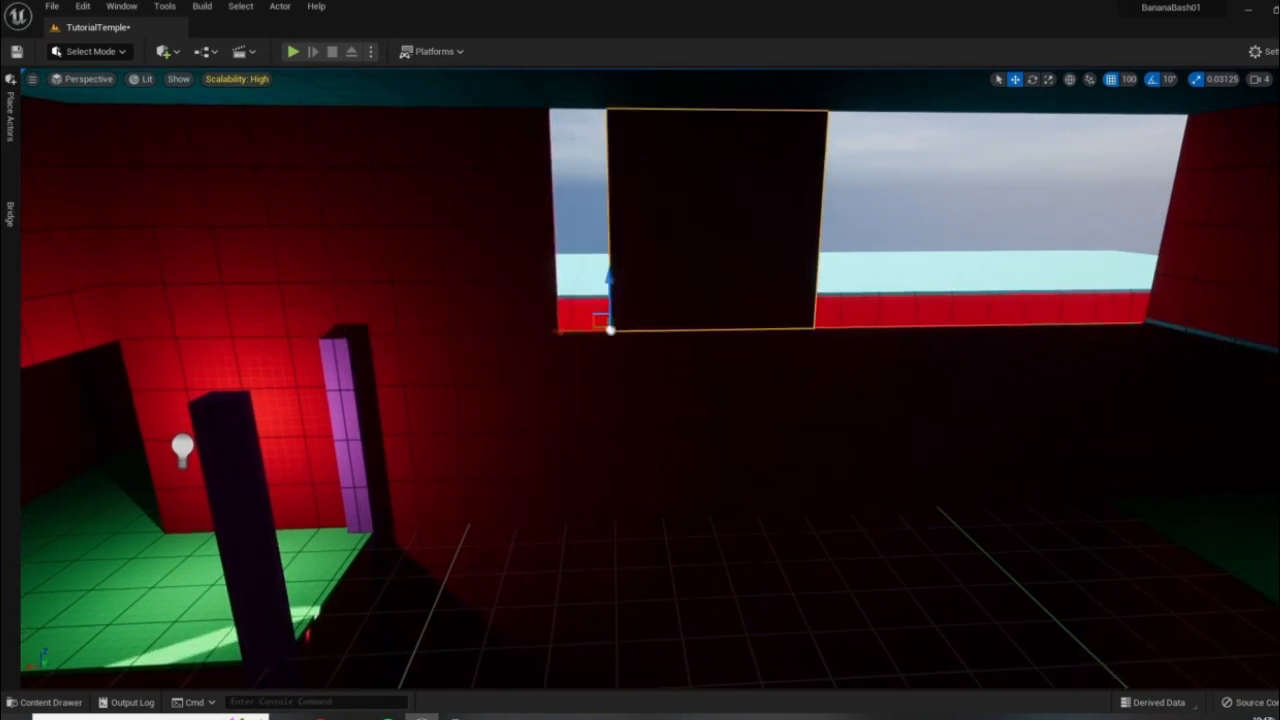
pyautogui.moveTo(570, 335); pyautogui.dragTo(883, 328)
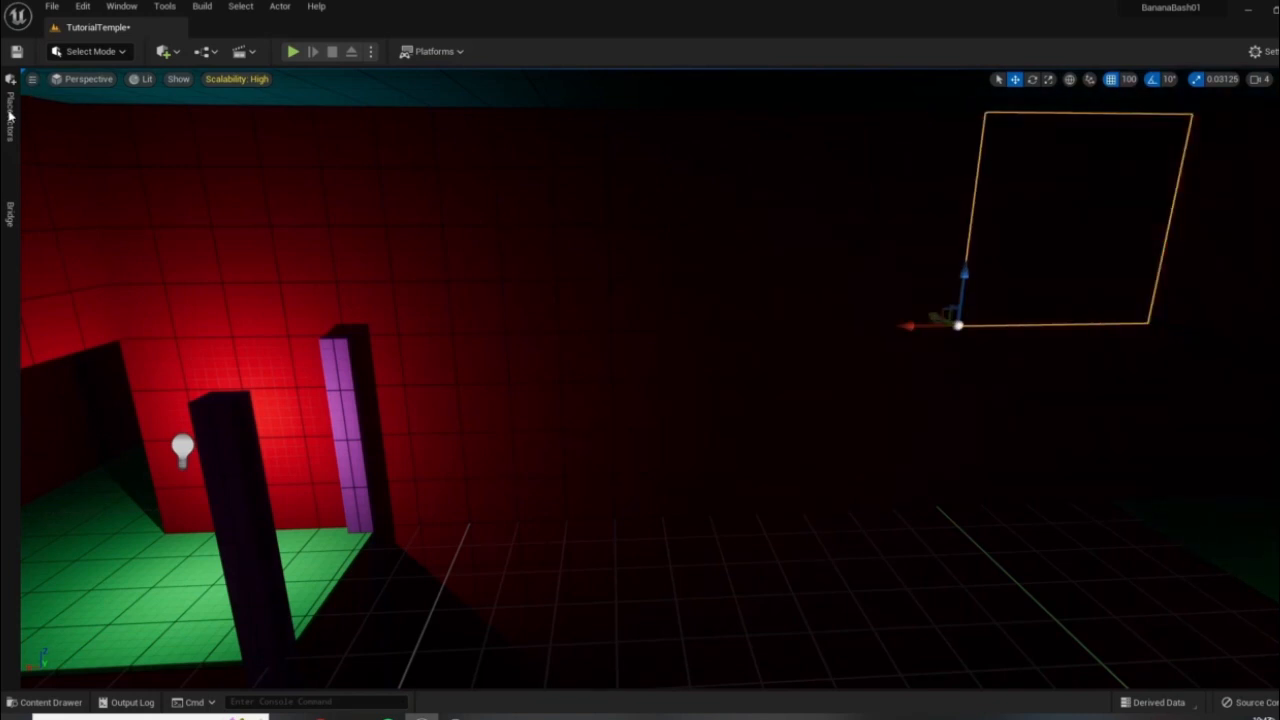
# - Place a point light inside the pit room and move it to the dark area near the newly closed side wall
pyautogui.click(10, 117)
pyautogui.moveTo(276, 260); pyautogui.dragTo(850, 466)
pyautogui.moveTo(850, 466); pyautogui.dragTo(975, 440, button='right')
pyautogui.moveTo(604, 511); pyautogui.dragTo(757, 535)
pyautogui.moveTo(757, 535); pyautogui.dragTo(700, 610, button='right')
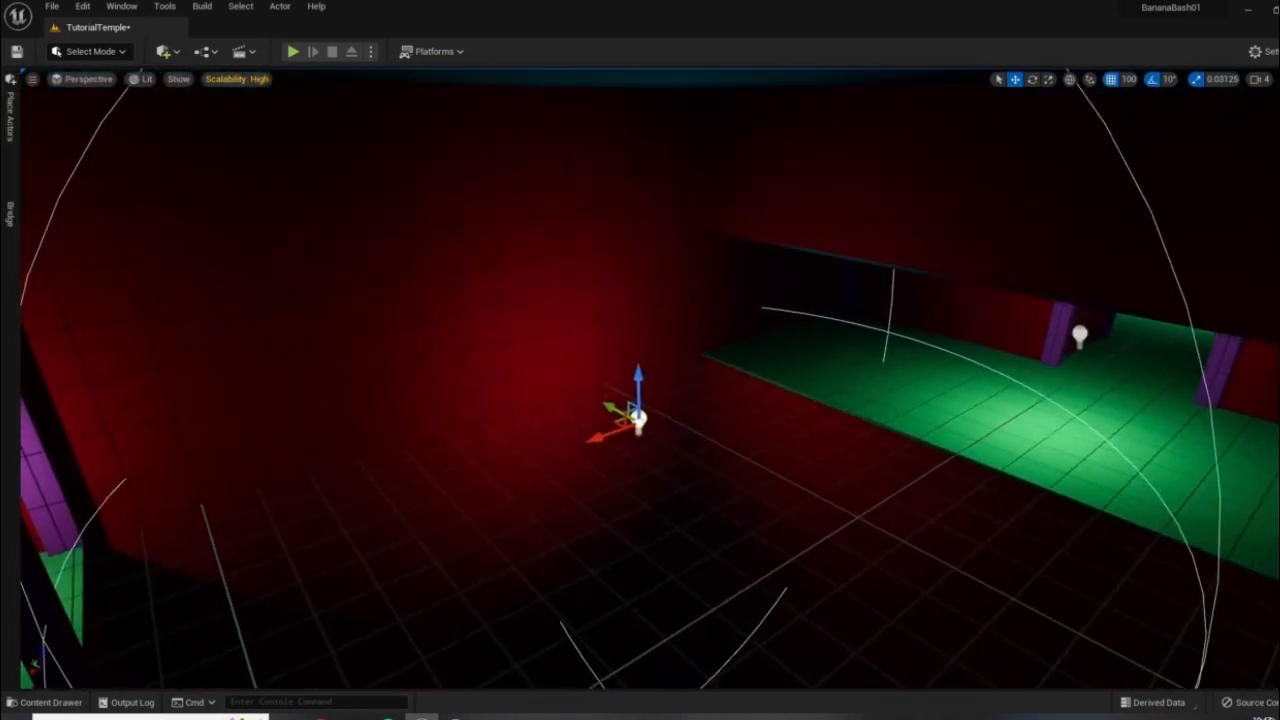
# - Set the new point light's attenuation radius to about 4380 and increase its intensity
pyautogui.click(1279, 236)
pyautogui.moveTo(1190, 576); pyautogui.dragTo(1240, 576)
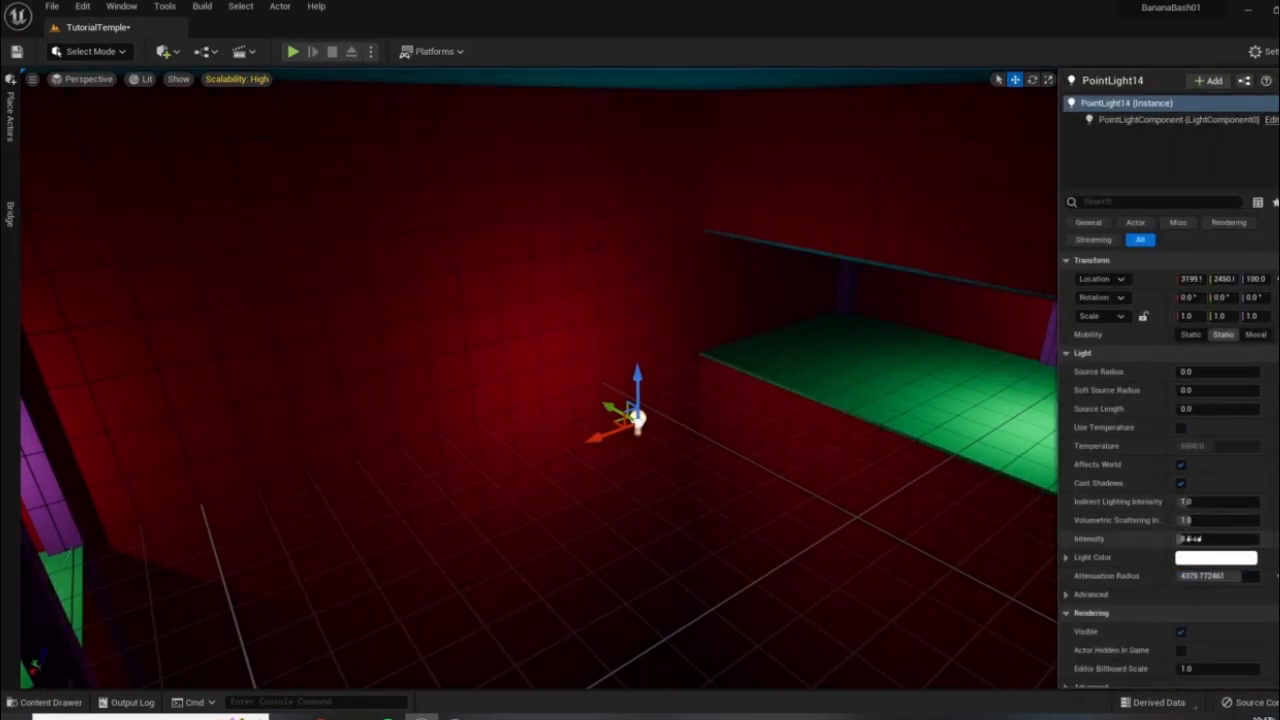
pyautogui.moveTo(1190, 538); pyautogui.dragTo(1240, 538)
# - Stack copies of the wall pillar and the free-standing pillar at the far platform to extend them toward the raised ceiling
pyautogui.moveTo(711, 433); pyautogui.dragTo(412, 450, button='right')
pyautogui.press('w')
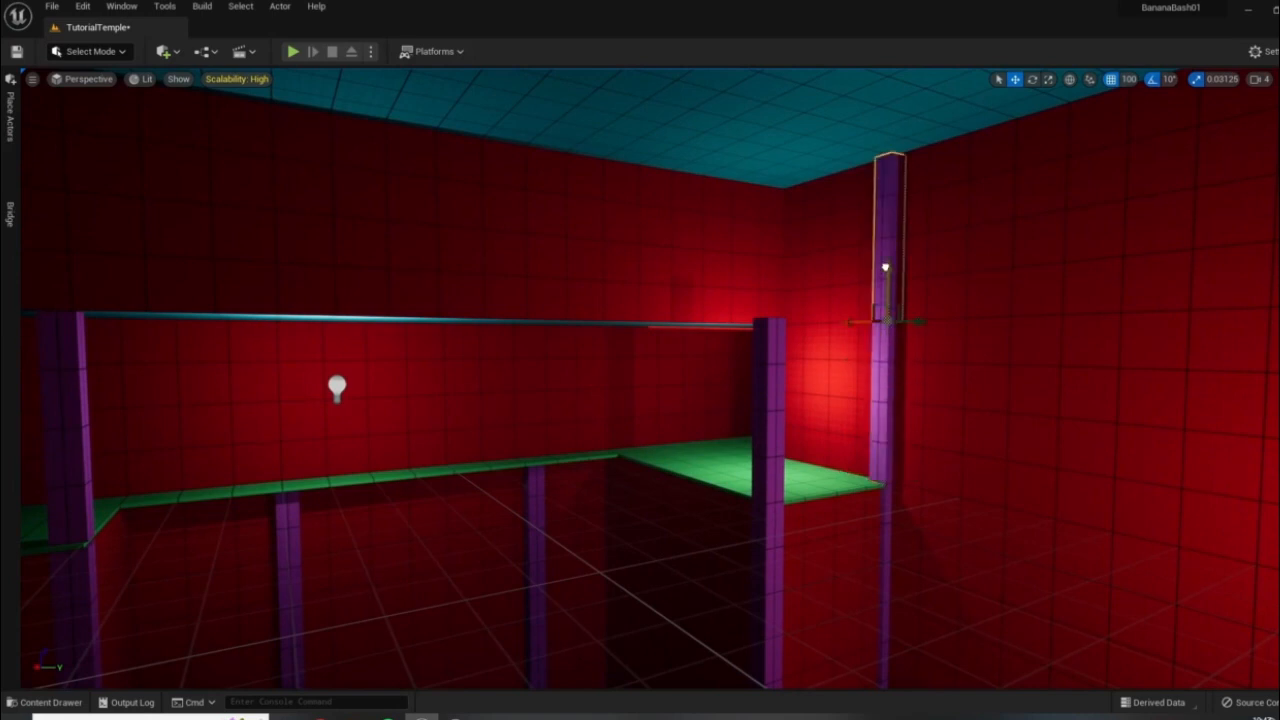
pyautogui.click(770, 425)
pyautogui.keyDown('alt'); pyautogui.moveTo(775, 451); pyautogui.dragTo(745, 268); pyautogui.keyUp('alt')
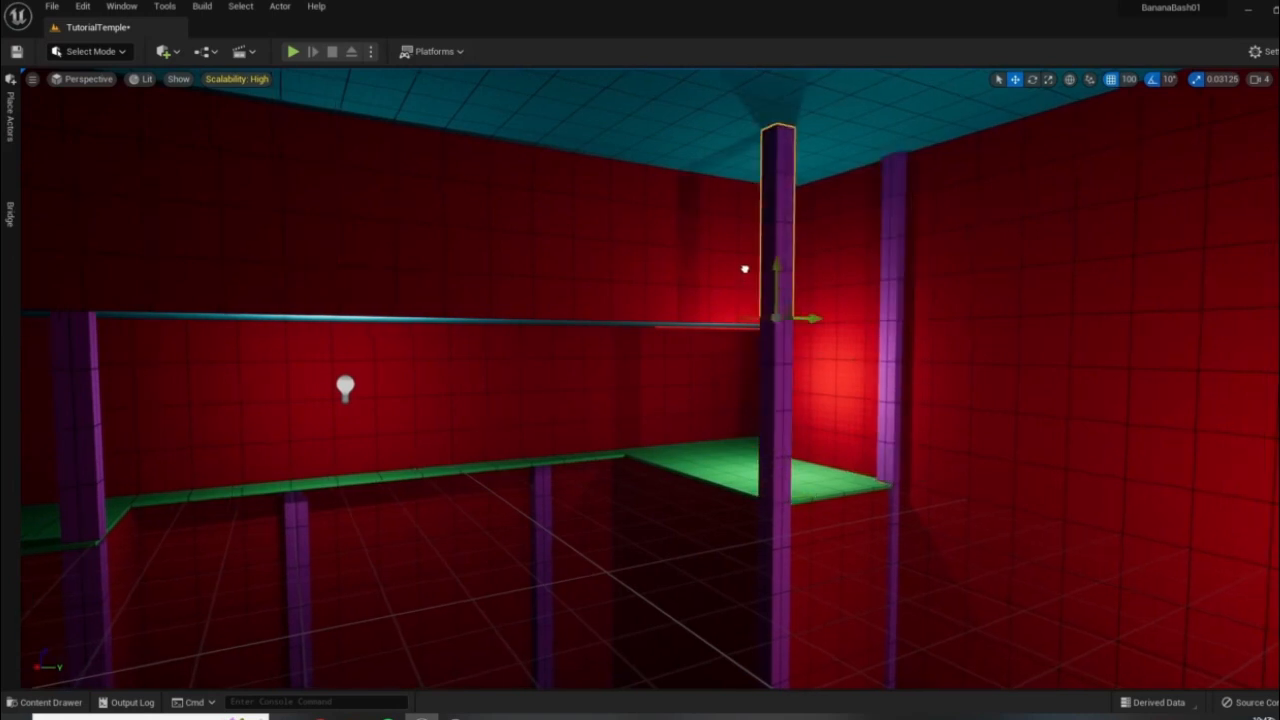
# - Play the level from the small corner platform beside the ledge, look around the room, and end the session
pyautogui.moveTo(856, 375); pyautogui.dragTo(590, 400, button='right')
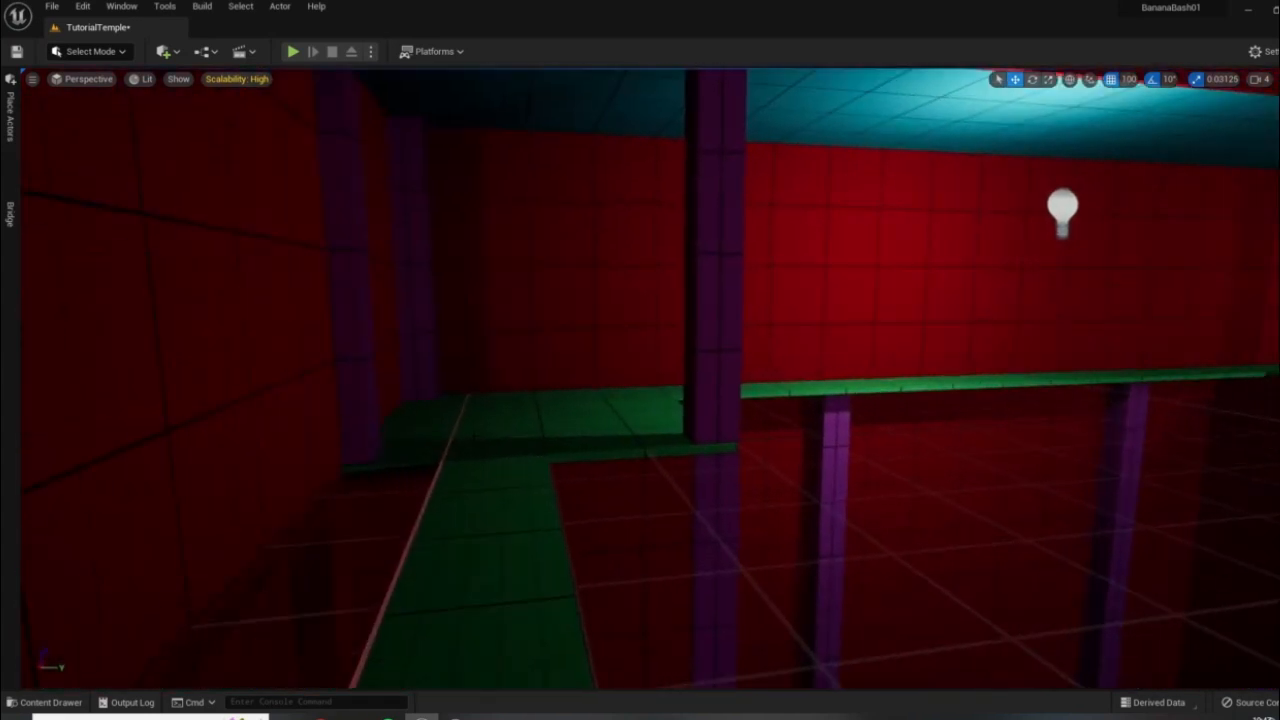
pyautogui.rightClick(495, 430)
pyautogui.click(555, 417)
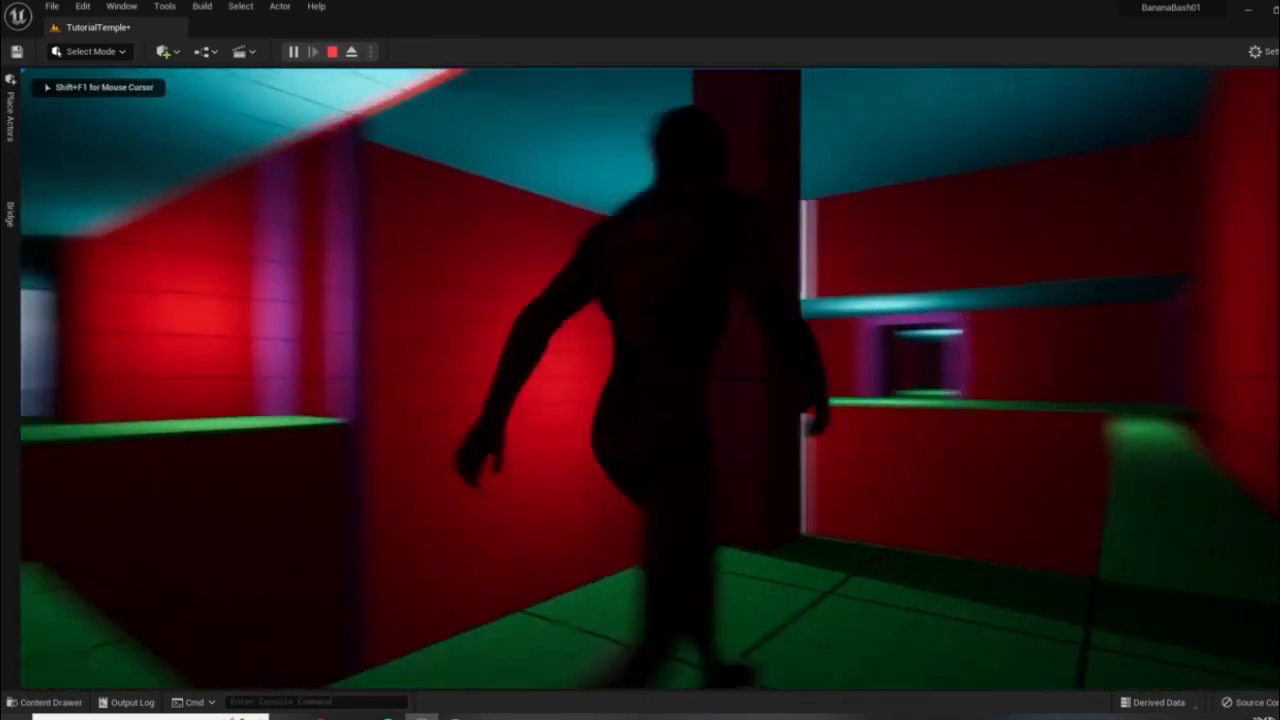
pyautogui.press('Escape')
pyautogui.press('f')
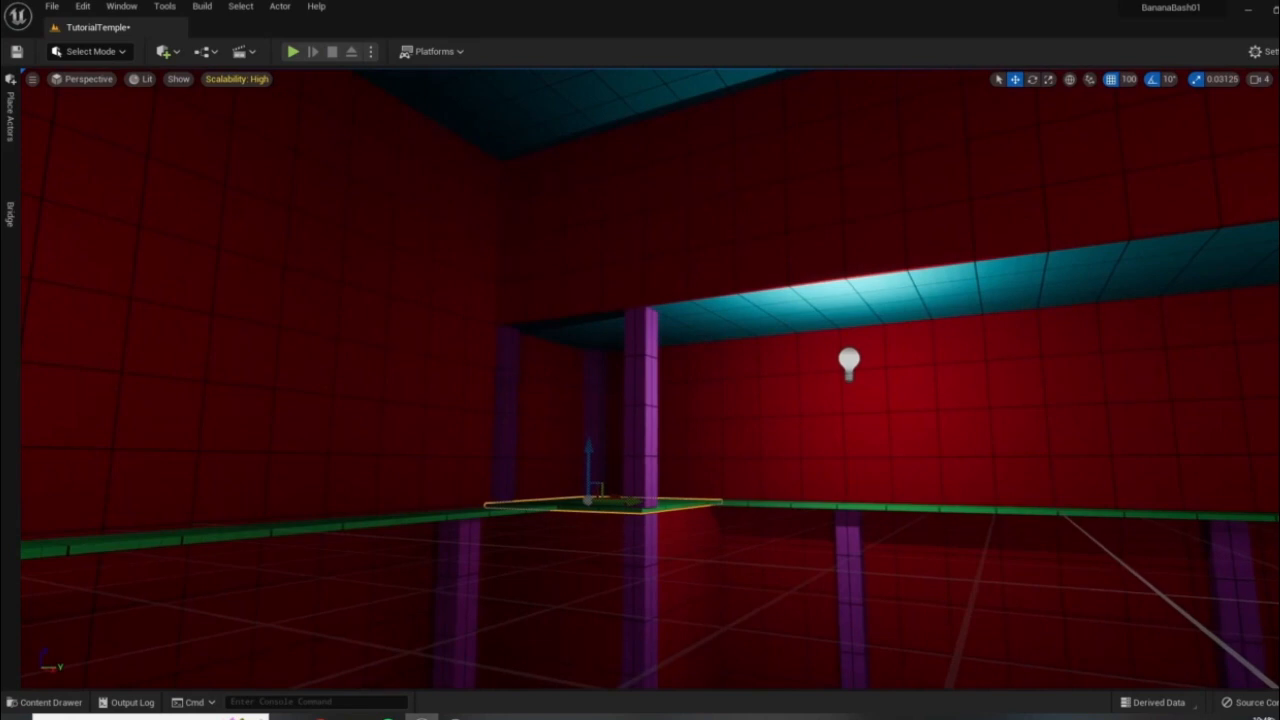
# - Turn a copy of the corner platform's wall pillar into a horizontal lintel spanning the tops of its two front pillars
pyautogui.click(509, 470)
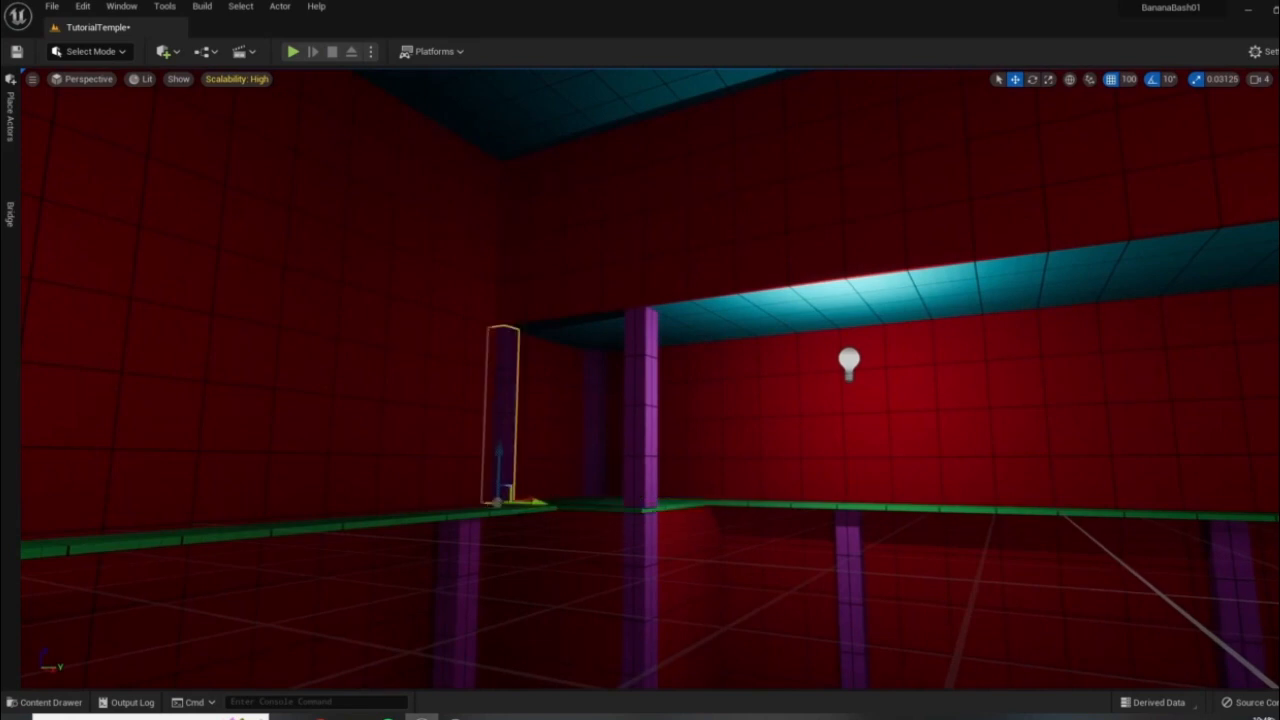
pyautogui.press('e')
pyautogui.moveTo(537, 383); pyautogui.dragTo(468, 392)
pyautogui.moveTo(462, 392); pyautogui.dragTo(426, 391, button='right')
pyautogui.press('w')
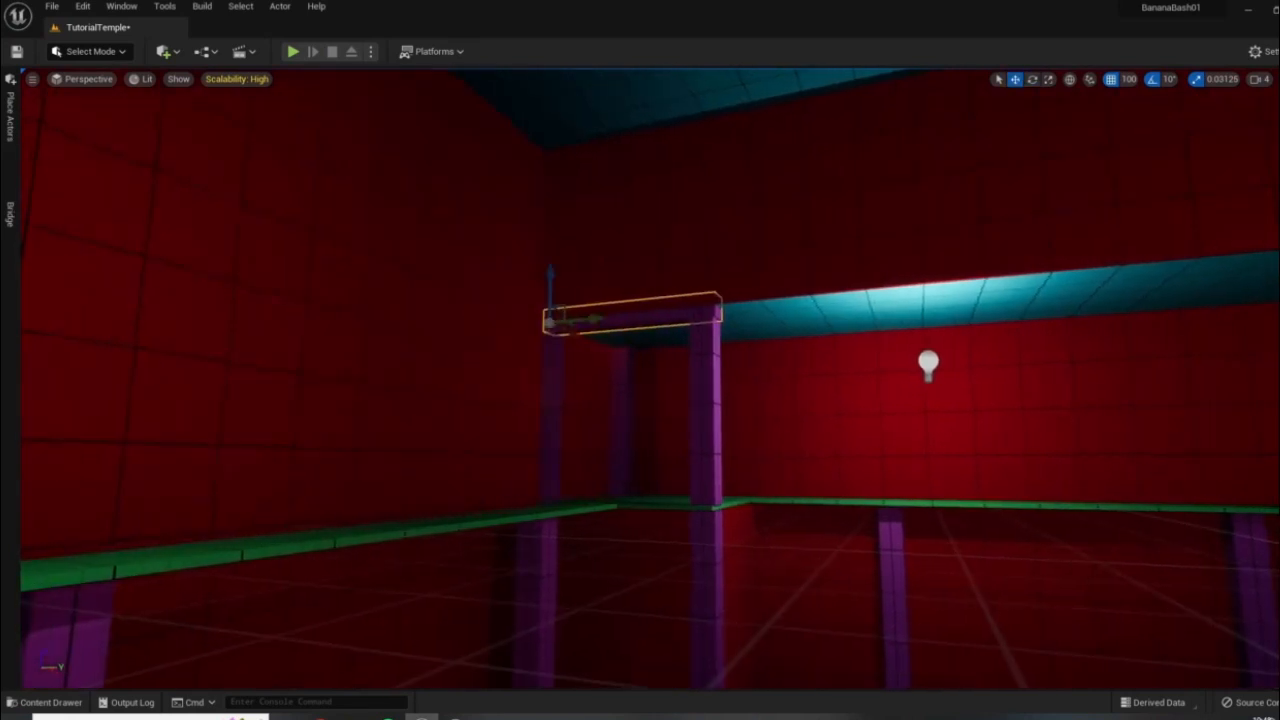
# - Nudge the corner platform's lintel into line with the pillar tops using a grid snap of 10
pyautogui.press('w')
pyautogui.moveTo(560, 340); pyautogui.dragTo(370, 338, button='right')
pyautogui.moveTo(930, 335)
pyautogui.mouseDown()
pyautogui.moveTo(905, 330)
pyautogui.moveTo(939, 345)
pyautogui.mouseUp()
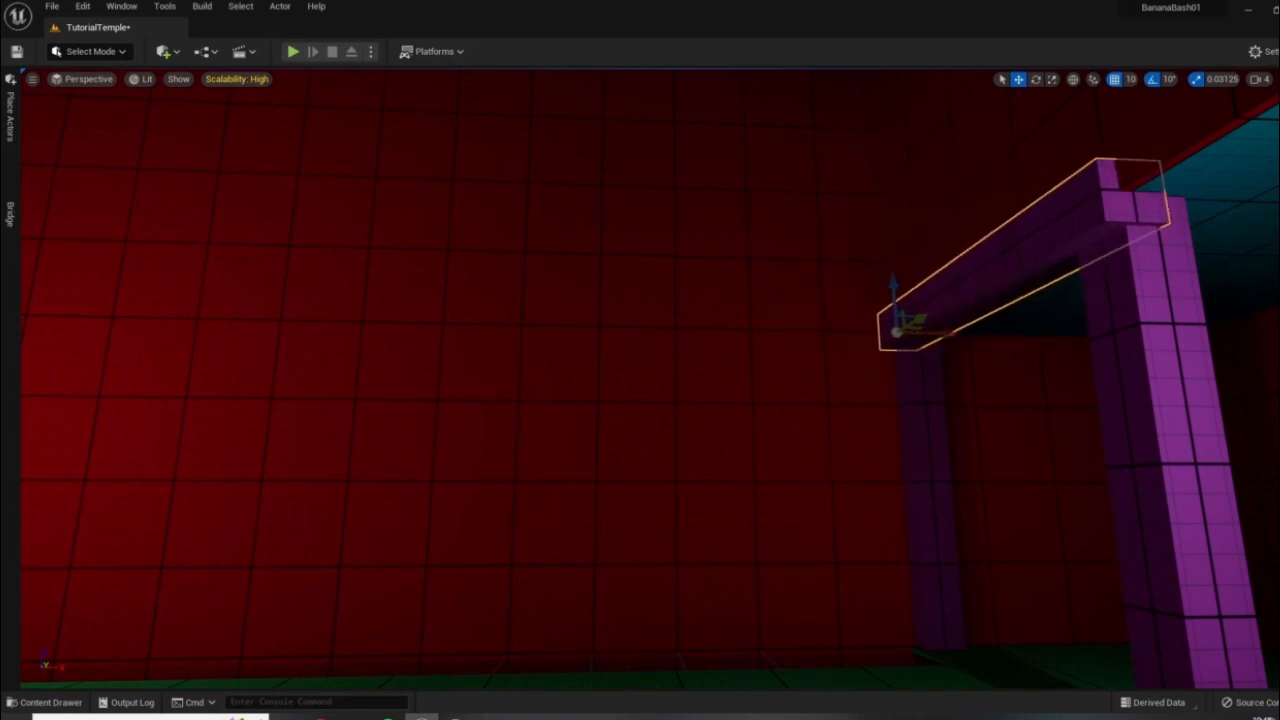
# - Repeat copies of the lintel end to end along the upper wall's lower edge, past the free-standing pillar to the side wall
pyautogui.moveTo(939, 345); pyautogui.dragTo(1085, 340, button='right')
pyautogui.moveTo(660, 358); pyautogui.dragTo(875, 341)
pyautogui.moveTo(868, 341); pyautogui.dragTo(664, 300, button='right')
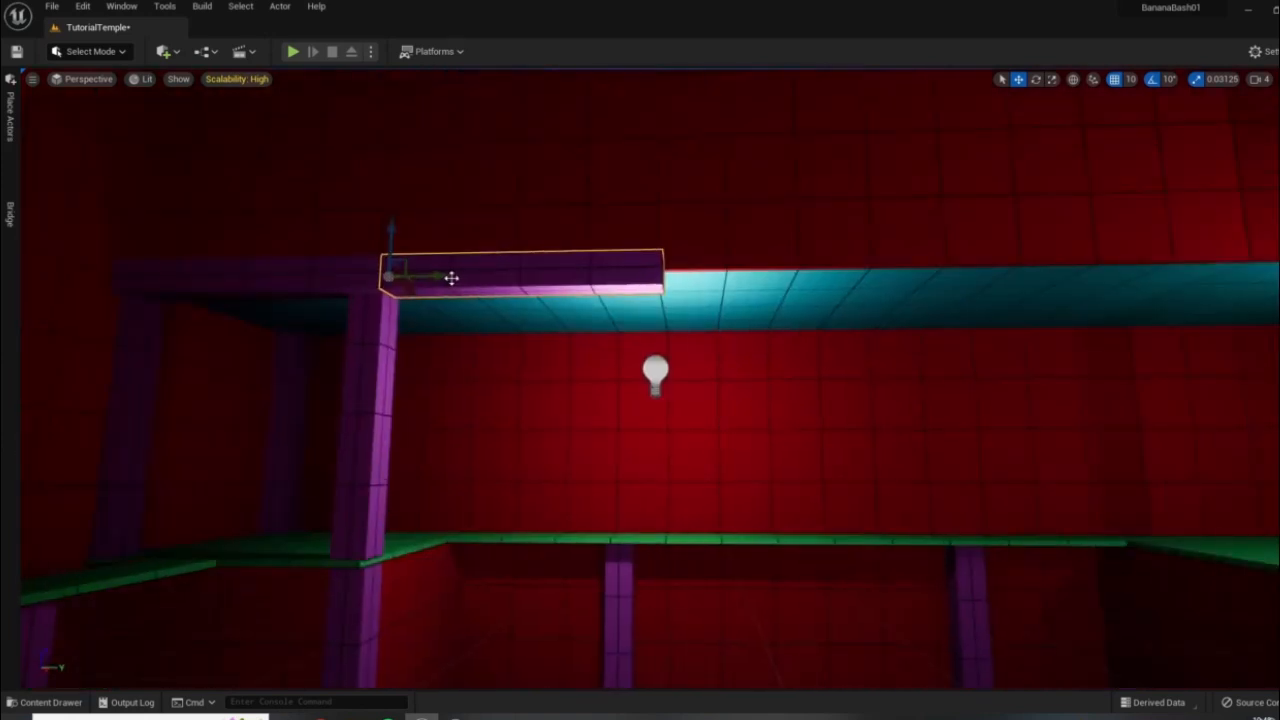
pyautogui.moveTo(451, 278); pyautogui.dragTo(742, 298)
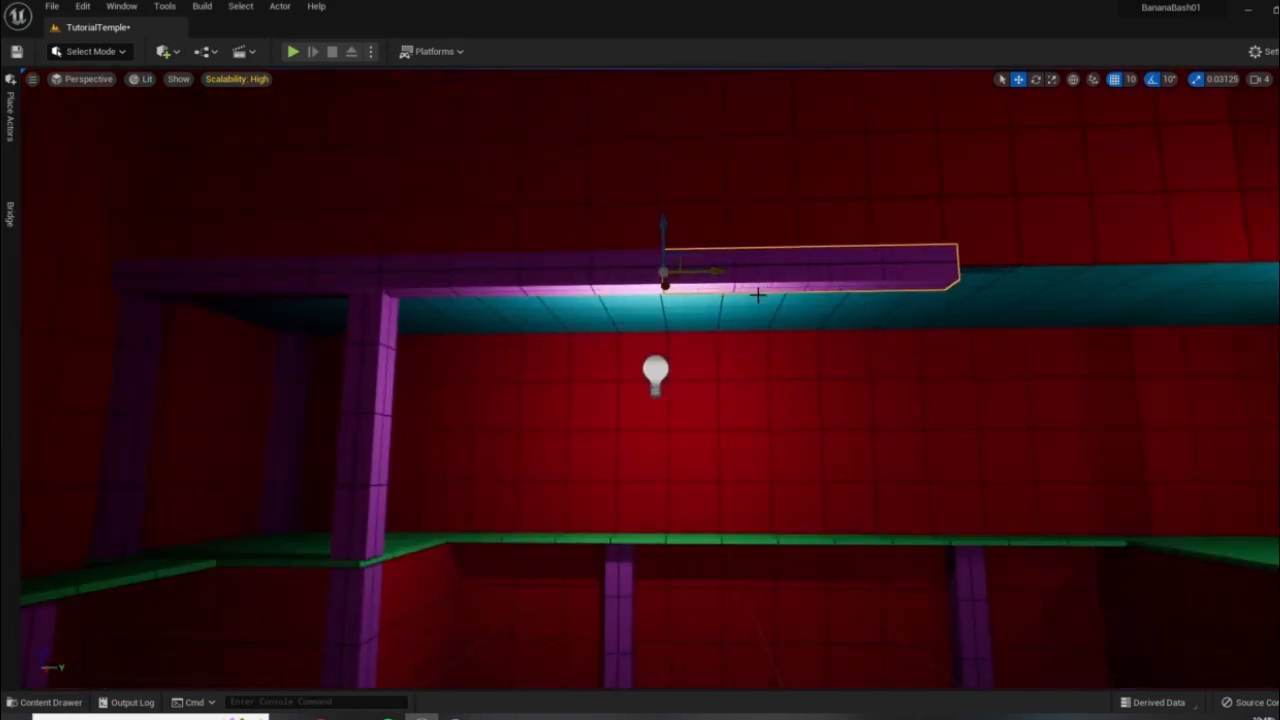
pyautogui.moveTo(664, 284); pyautogui.dragTo(1014, 292)
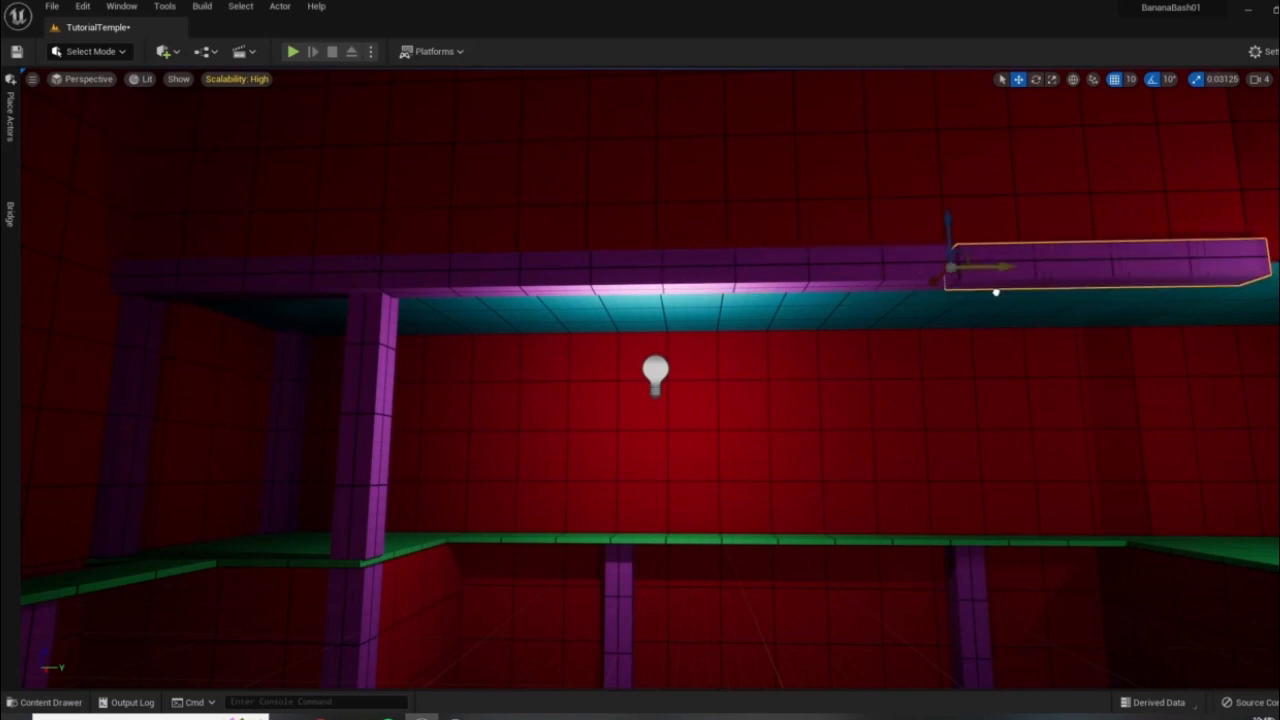
pyautogui.moveTo(995, 292); pyautogui.dragTo(1100, 288, button='right')
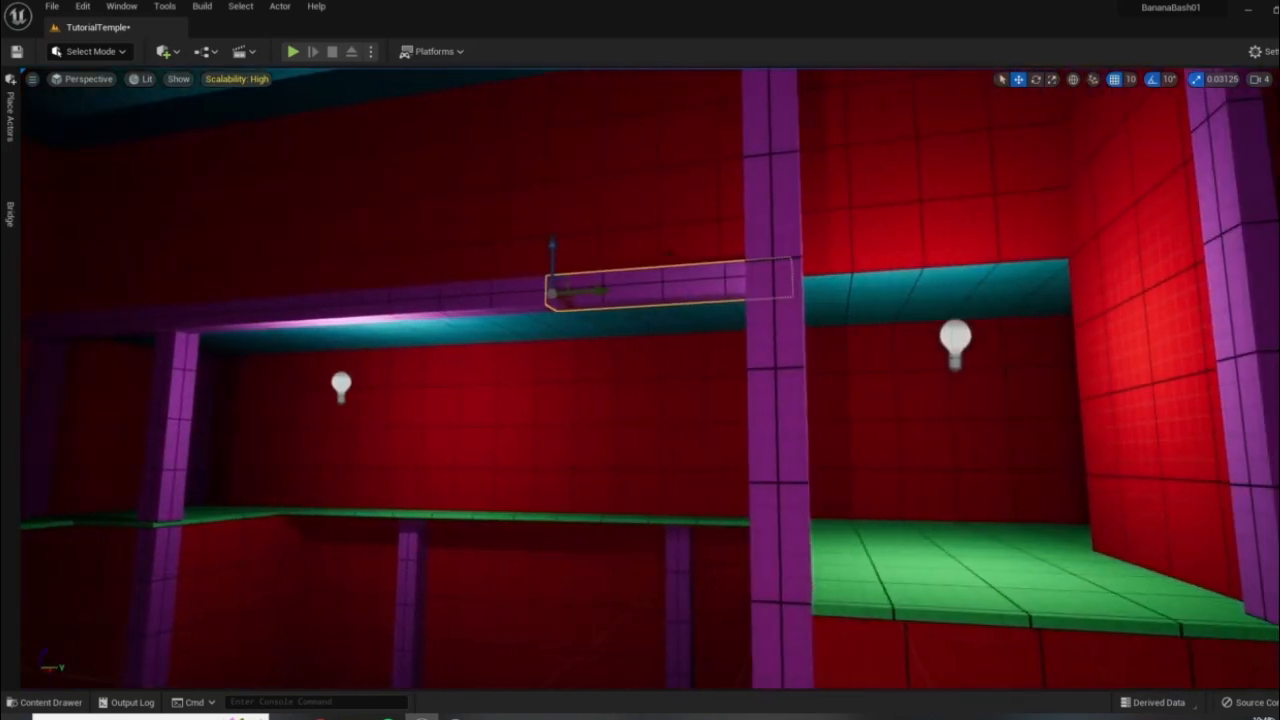
pyautogui.moveTo(591, 289); pyautogui.dragTo(867, 296)
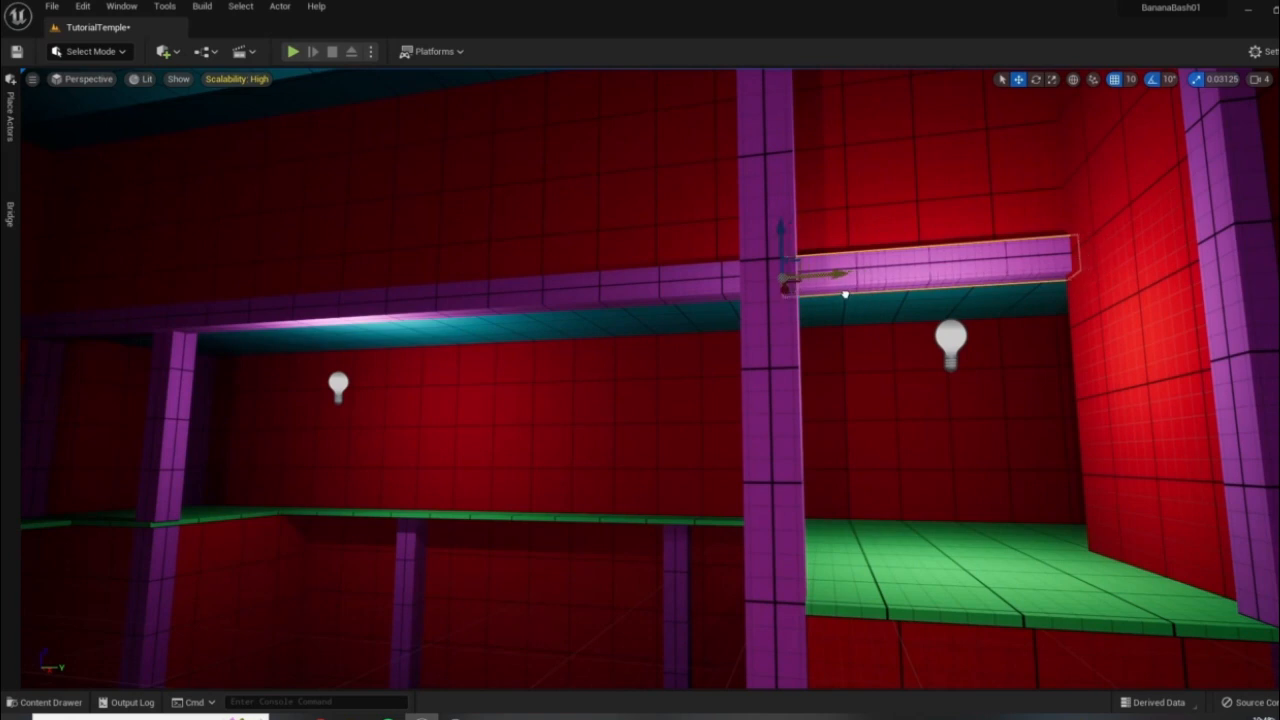
pyautogui.click(784, 323)
# - Copy the back corner pillar of the doorway platform to the platform's front edge against the side wall
pyautogui.moveTo(784, 323); pyautogui.dragTo(215, 320, button='right')
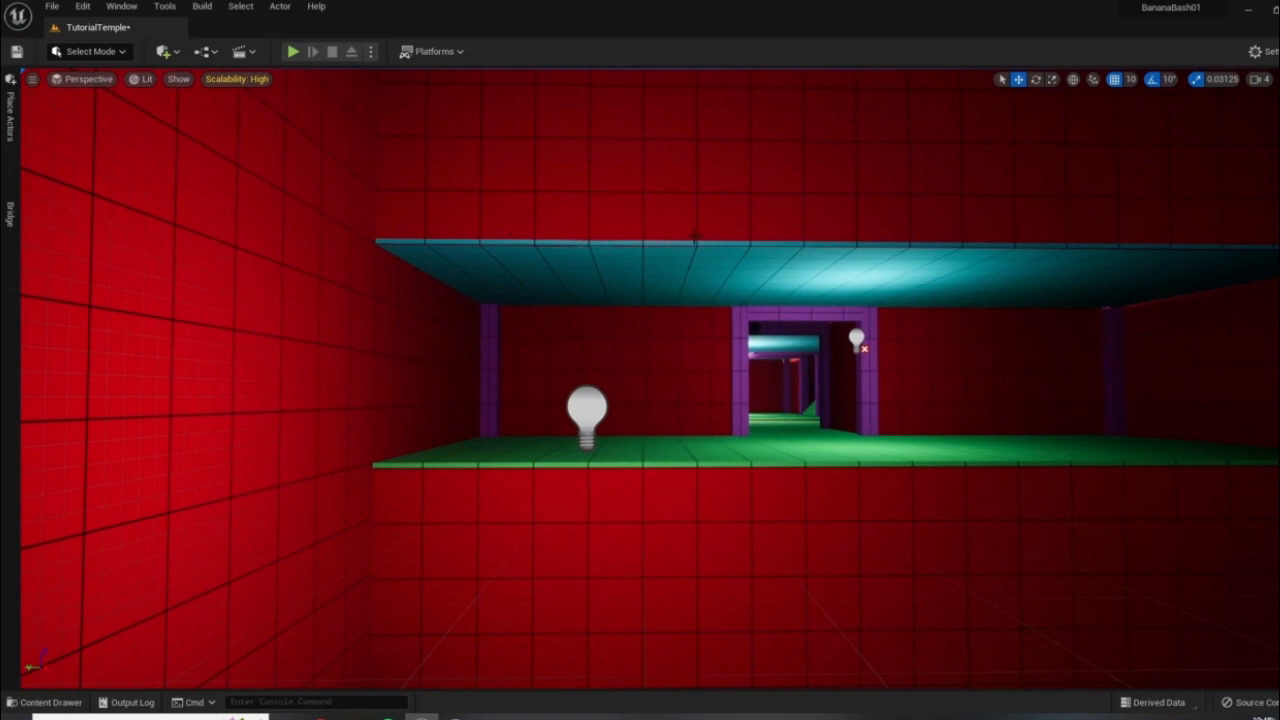
pyautogui.press('w')
pyautogui.moveTo(806, 271); pyautogui.dragTo(690, 183, button='right')
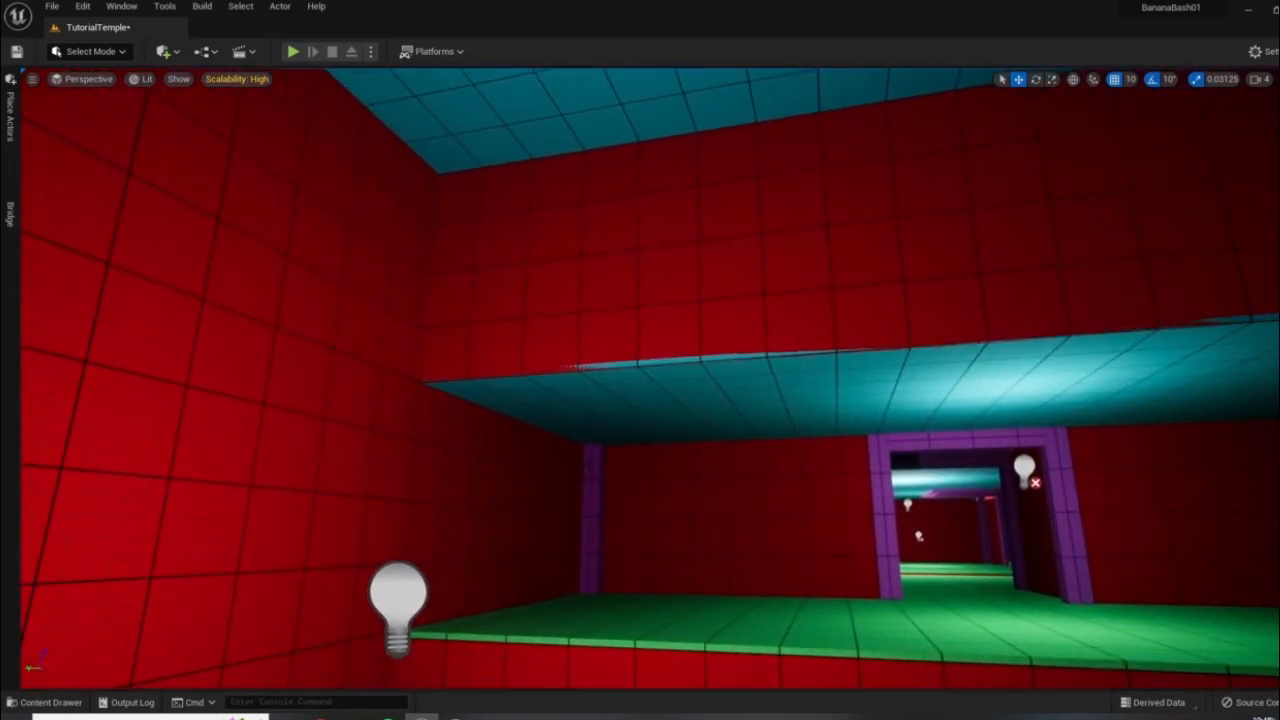
pyautogui.click(592, 522)
pyautogui.press('d')
pyautogui.moveTo(592, 522); pyautogui.dragTo(490, 565, button='right')
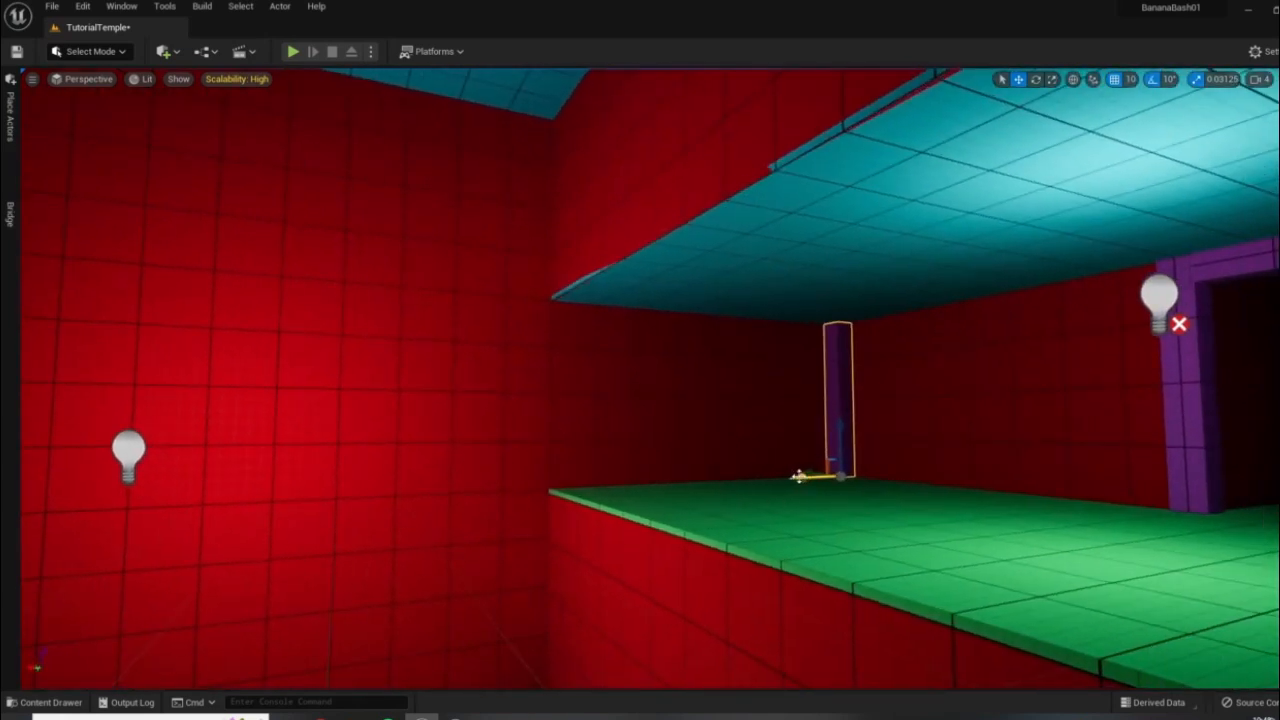
pyautogui.moveTo(798, 476); pyautogui.dragTo(483, 486)
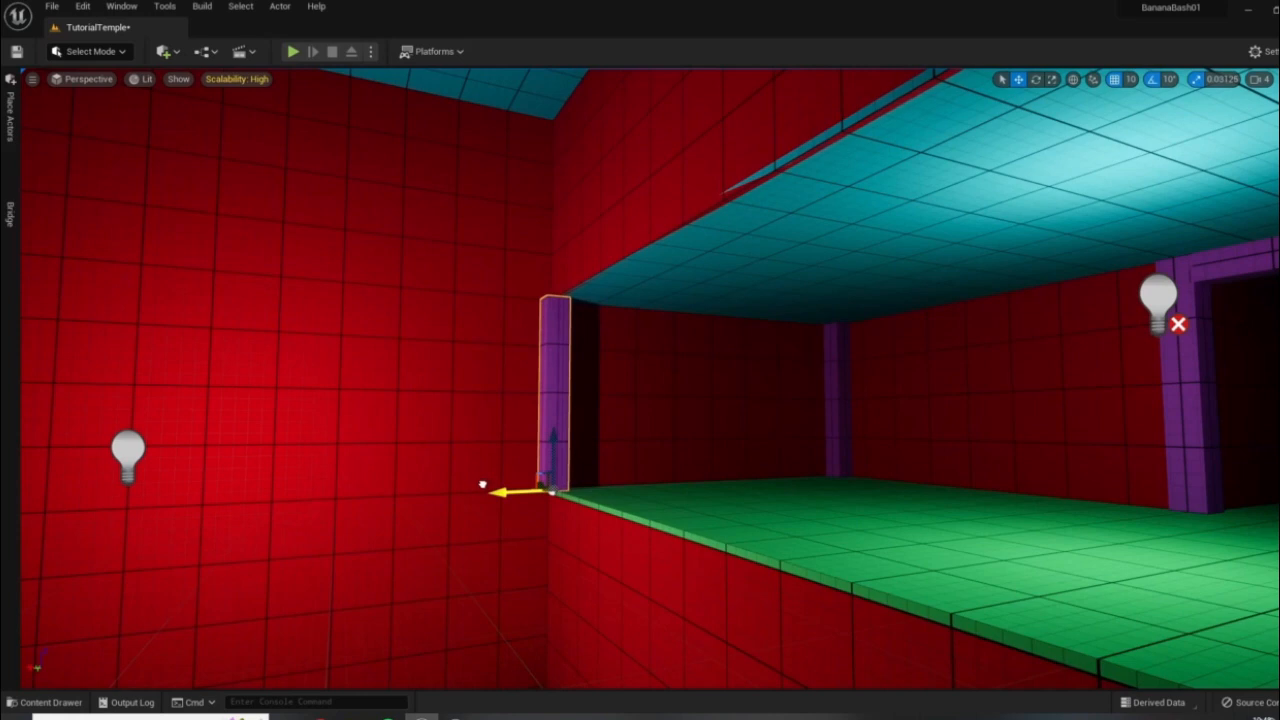
# - Stack a copy of the front-edge pillar on top of it up to the raised ceiling, closing the gap between them
pyautogui.press('w')
pyautogui.press('e')
pyautogui.moveTo(483, 486); pyautogui.dragTo(500, 535, button='right')
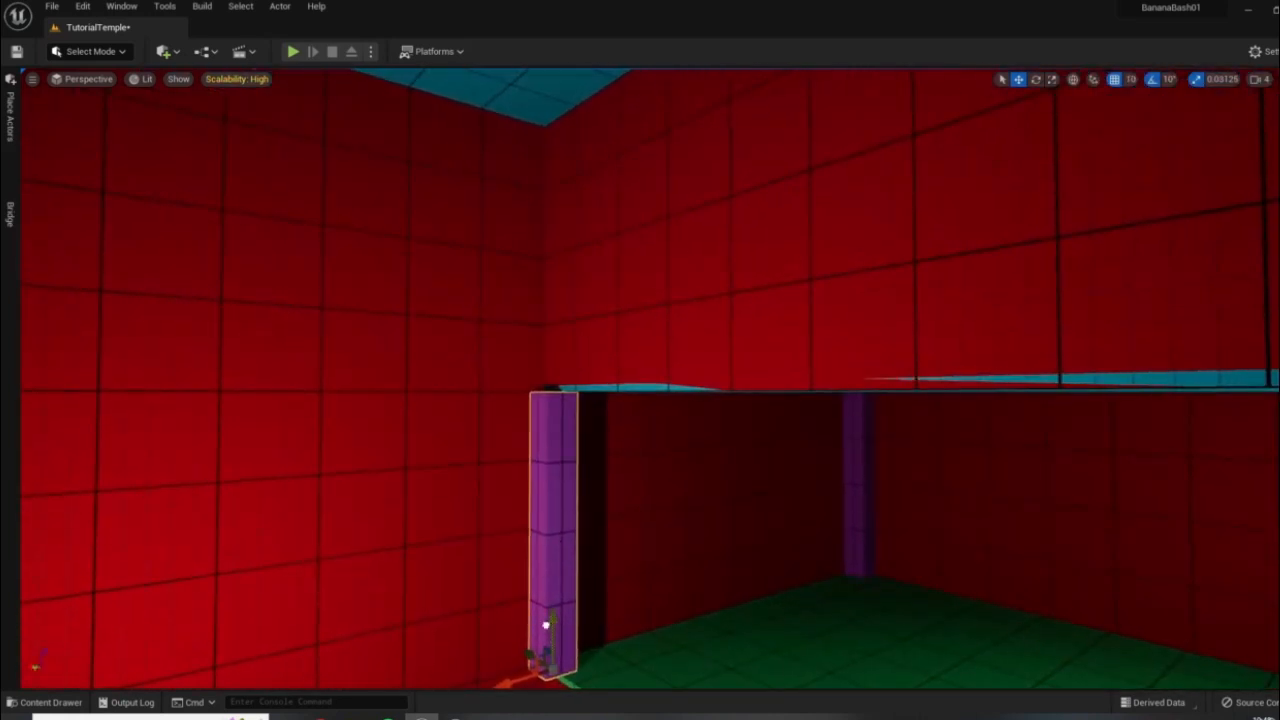
pyautogui.keyDown('alt'); pyautogui.moveTo(545, 625); pyautogui.dragTo(531, 339); pyautogui.keyUp('alt')
pyautogui.moveTo(531, 336); pyautogui.dragTo(600, 340, button='right')
pyautogui.press('a')
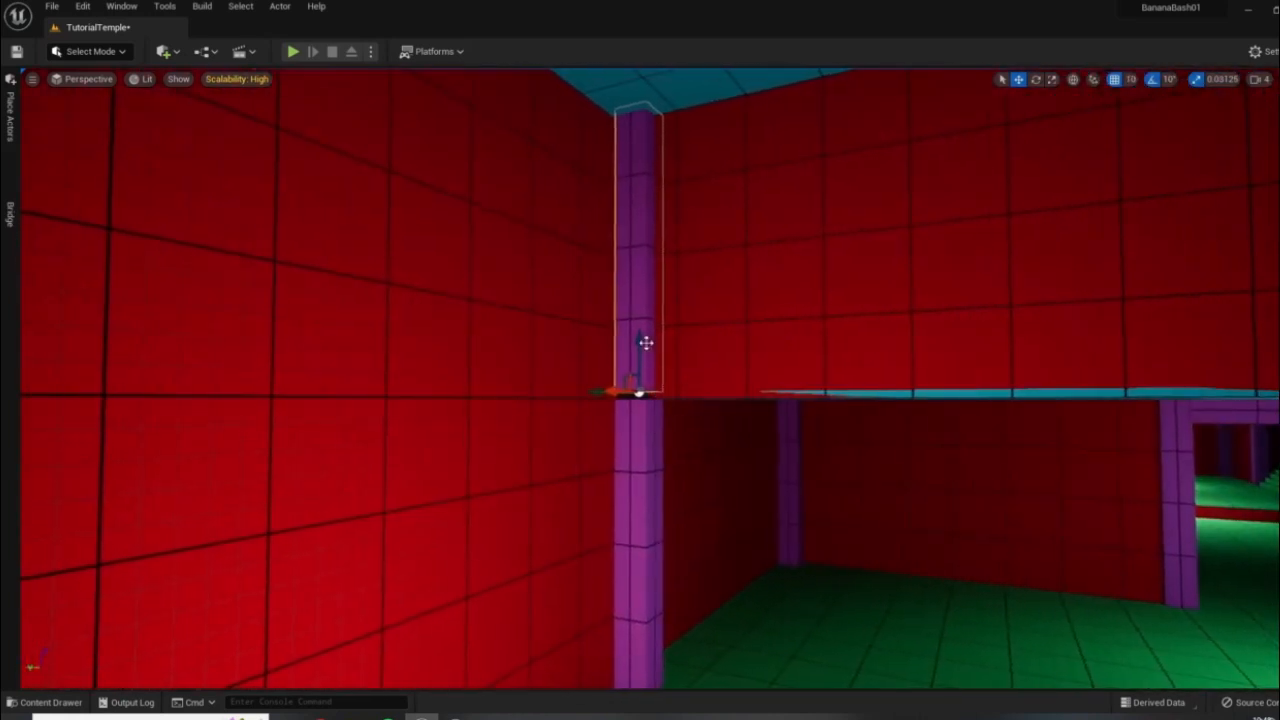
pyautogui.moveTo(641, 339); pyautogui.dragTo(638, 355)
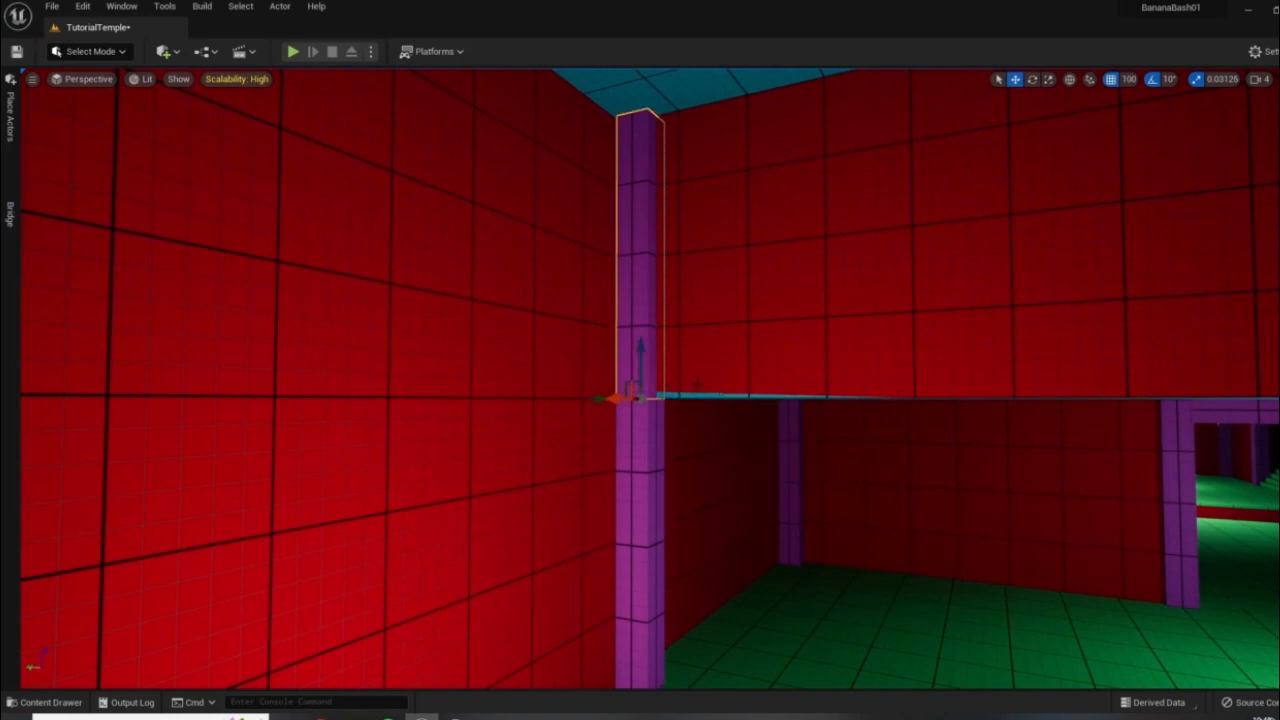
# - Turn a copy of the upper pillar into a horizontal lintel along the lower ceiling's front edge and align it with the pillar
pyautogui.press('e')
pyautogui.moveTo(701, 423); pyautogui.dragTo(714, 397)
pyautogui.moveTo(714, 397); pyautogui.dragTo(660, 388, button='right')
pyautogui.press('w')
pyautogui.press('w')
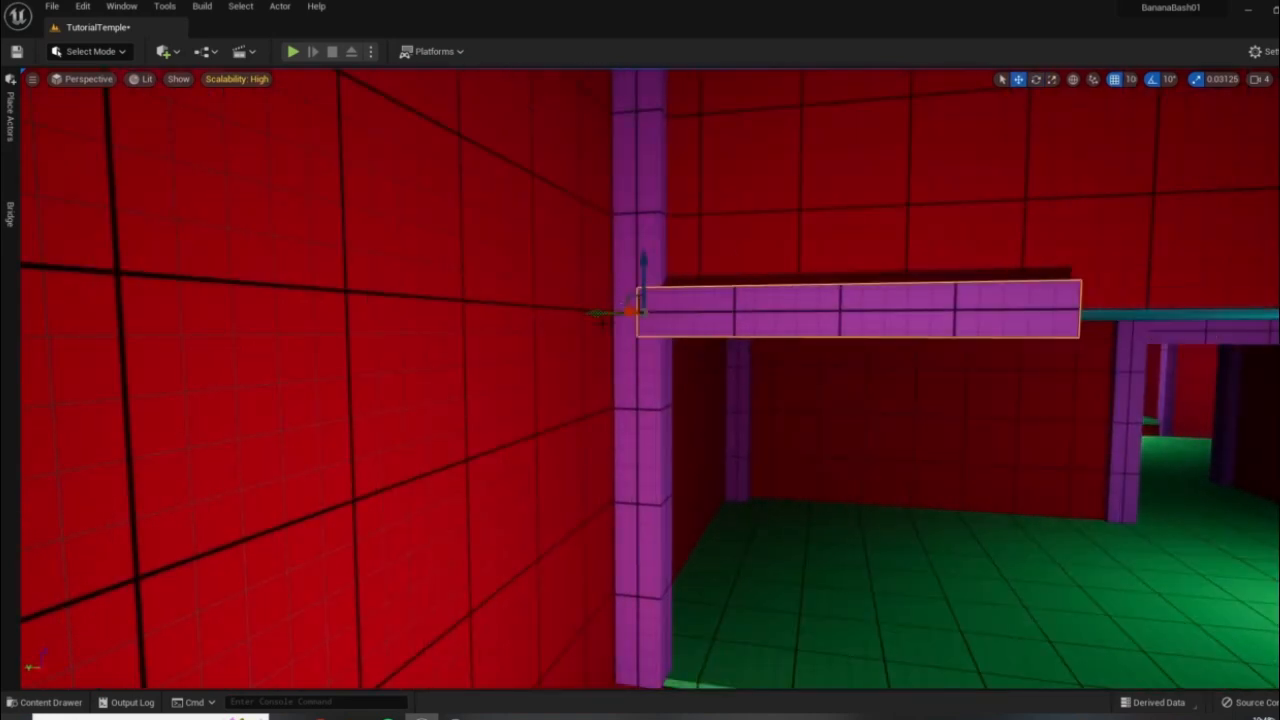
pyautogui.moveTo(630, 312); pyautogui.dragTo(612, 316)
pyautogui.moveTo(612, 316); pyautogui.dragTo(720, 345, button='right')
# - Repeat copies of the lintel end to end above the doorway platform until they reach the opposite side wall
pyautogui.press('w')
pyautogui.press('s')
pyautogui.moveTo(640, 345); pyautogui.dragTo(650, 290, button='right')
pyautogui.moveTo(250, 378); pyautogui.dragTo(982, 390)
pyautogui.moveTo(925, 393); pyautogui.dragTo(1050, 410, button='right')
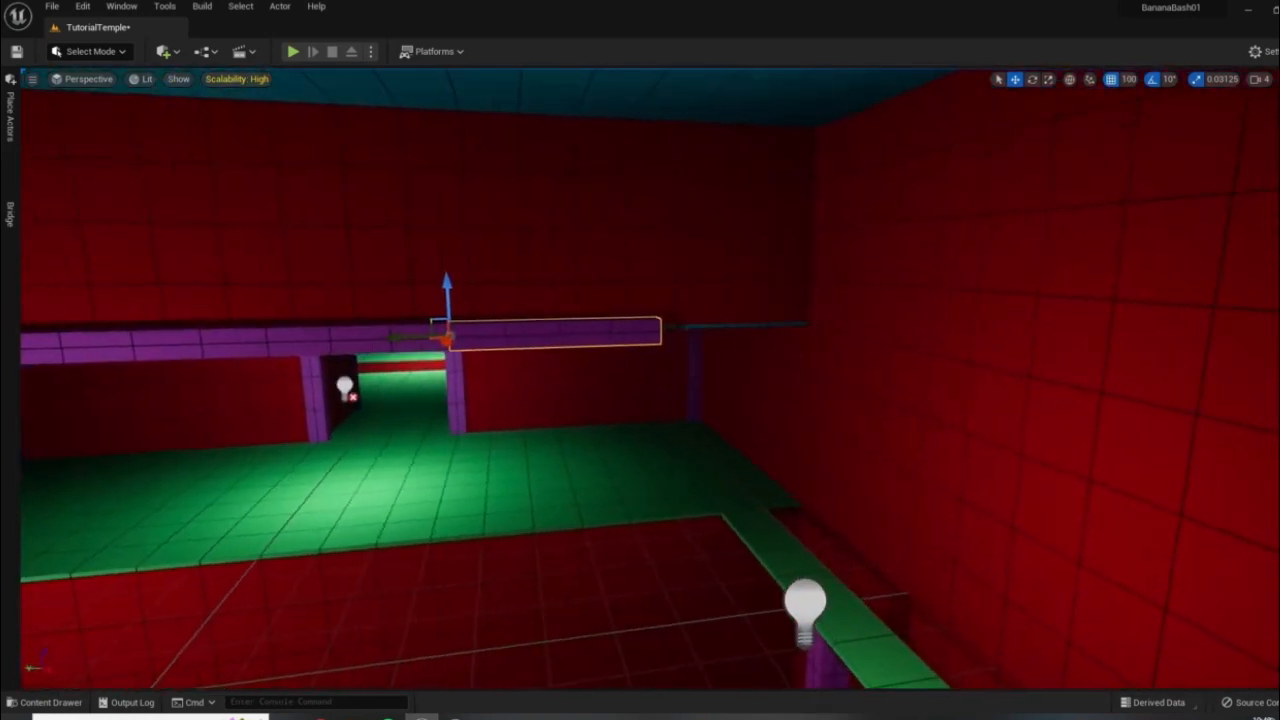
pyautogui.moveTo(391, 334); pyautogui.dragTo(615, 333)
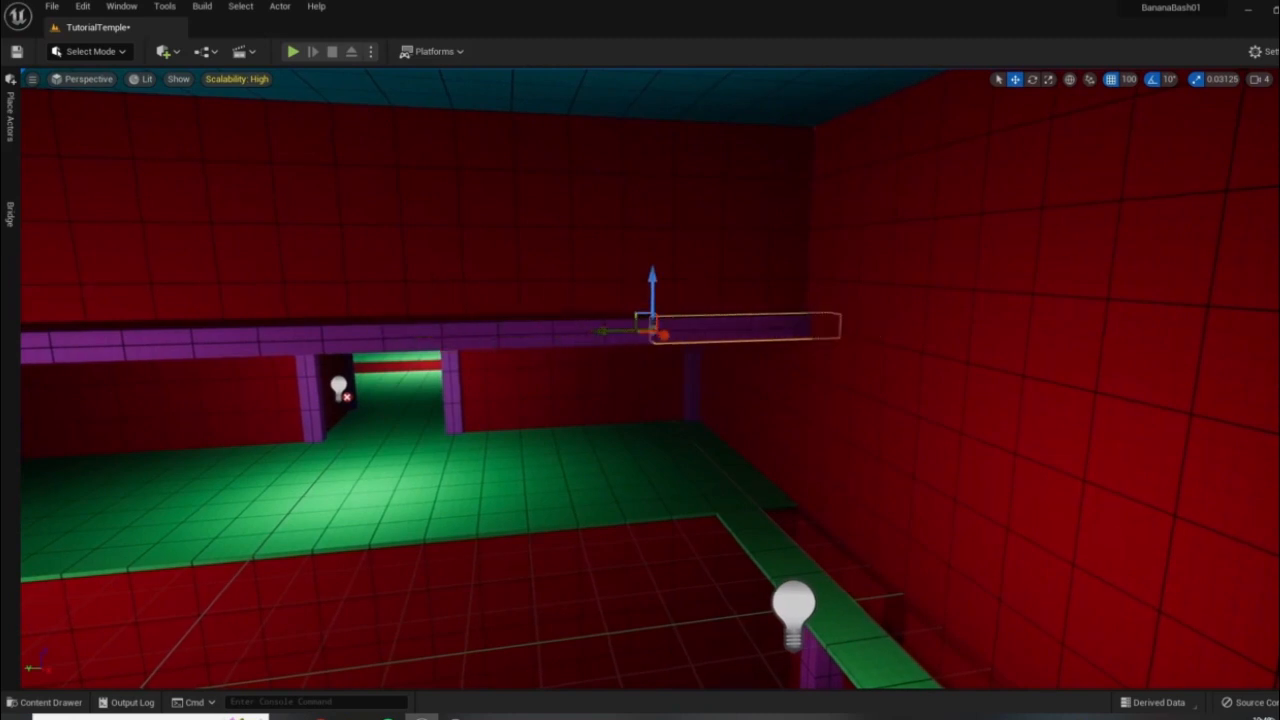
# - Extend the doorway platform's front corner pillar down into the pit with copies stacked below it
pyautogui.moveTo(720, 399); pyautogui.dragTo(560, 400, button='right')
pyautogui.click(391, 362)
pyautogui.moveTo(391, 362); pyautogui.dragTo(120, 390, button='right')
pyautogui.moveTo(640, 380); pyautogui.dragTo(1130, 425, button='right')
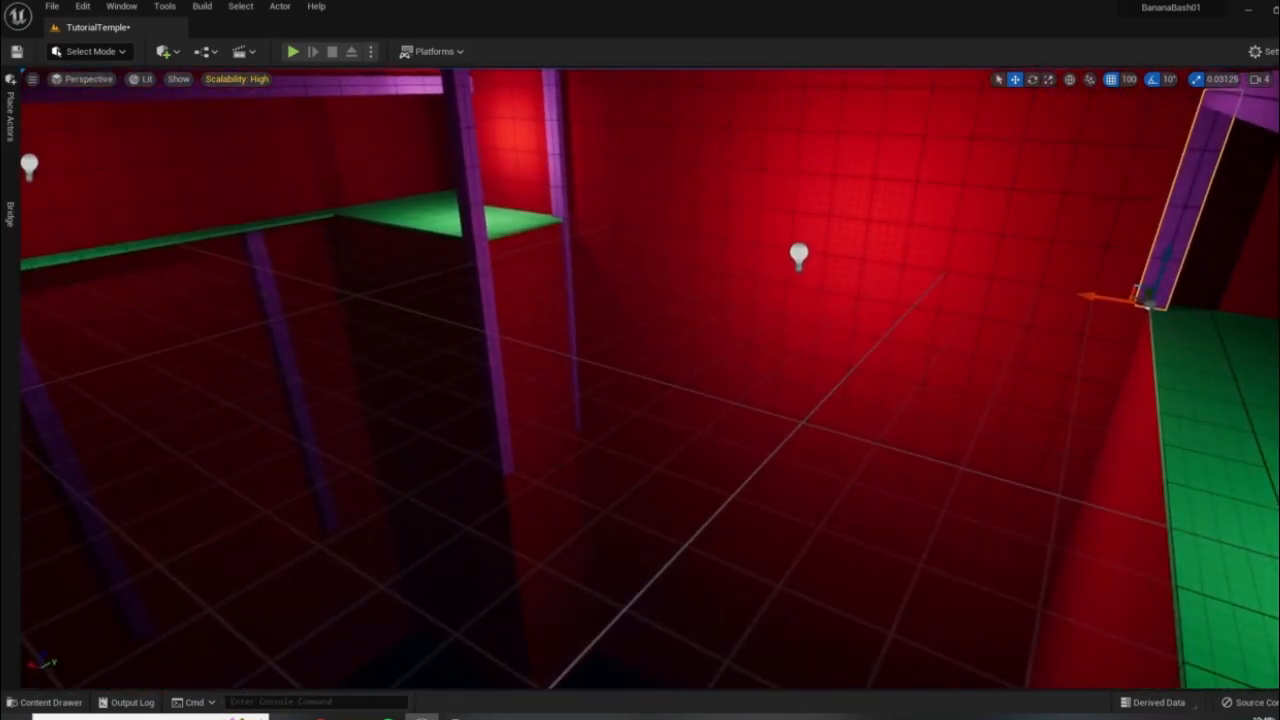
pyautogui.moveTo(903, 454); pyautogui.dragTo(720, 335, button='right')
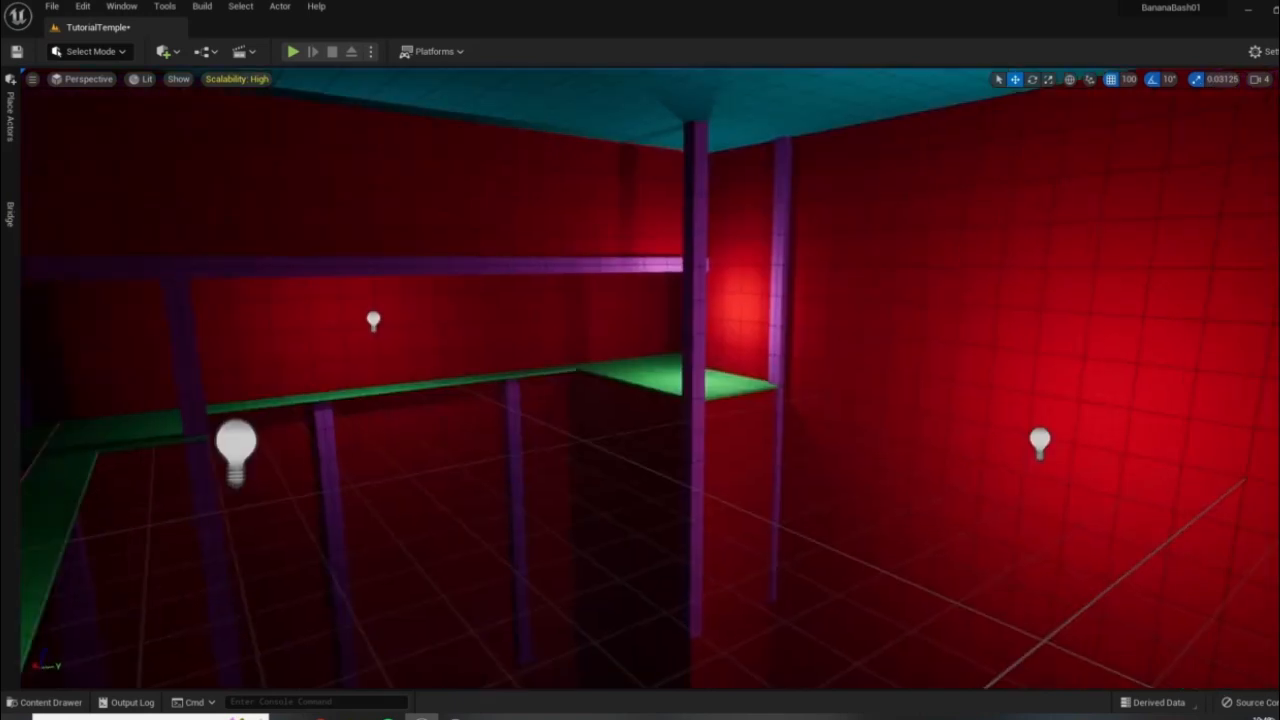
pyautogui.scroll(-5, 903, 454)
pyautogui.scroll(6, 903, 454)
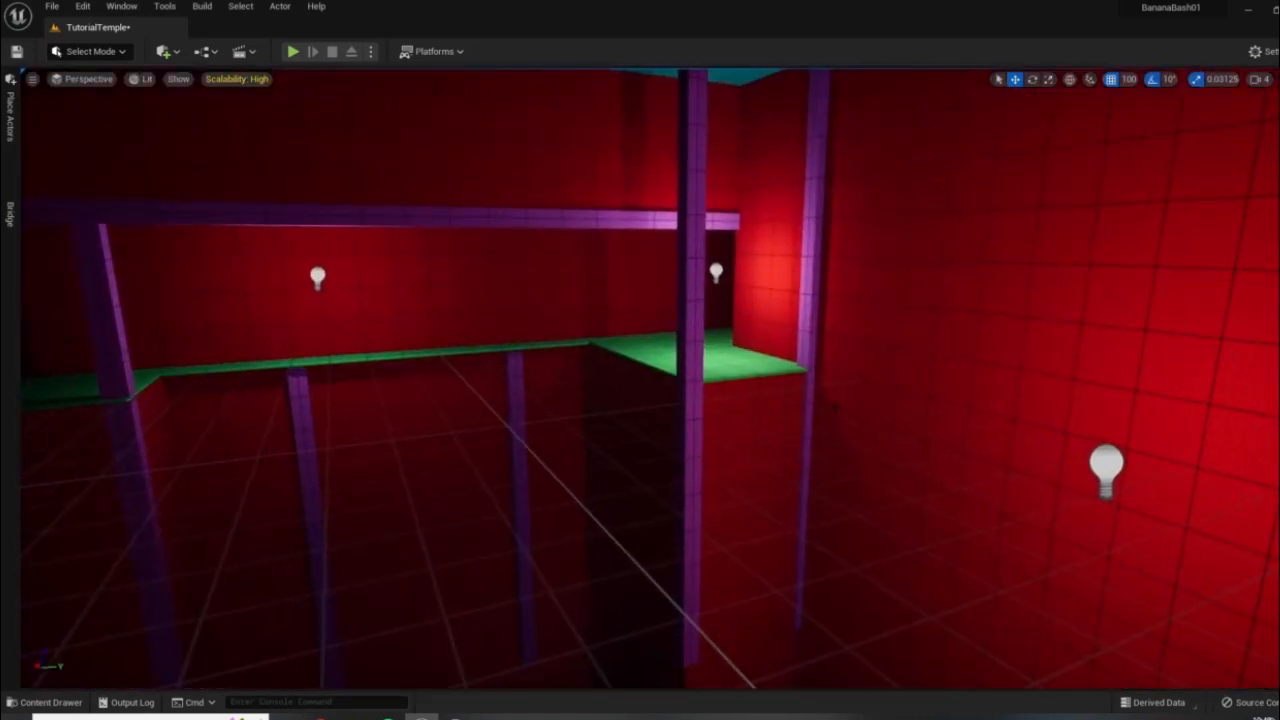
pyautogui.moveTo(640, 380); pyautogui.dragTo(668, 530, button='right')
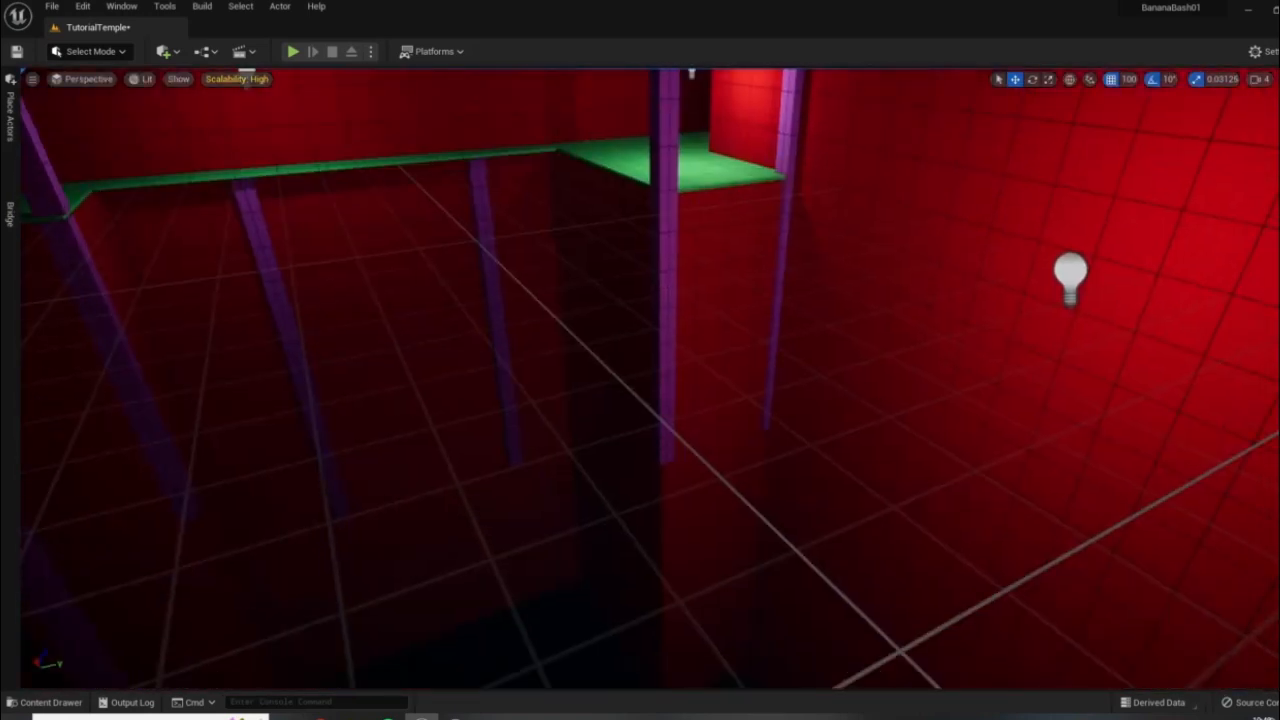
pyautogui.moveTo(949, 323); pyautogui.dragTo(725, 280, button='right')
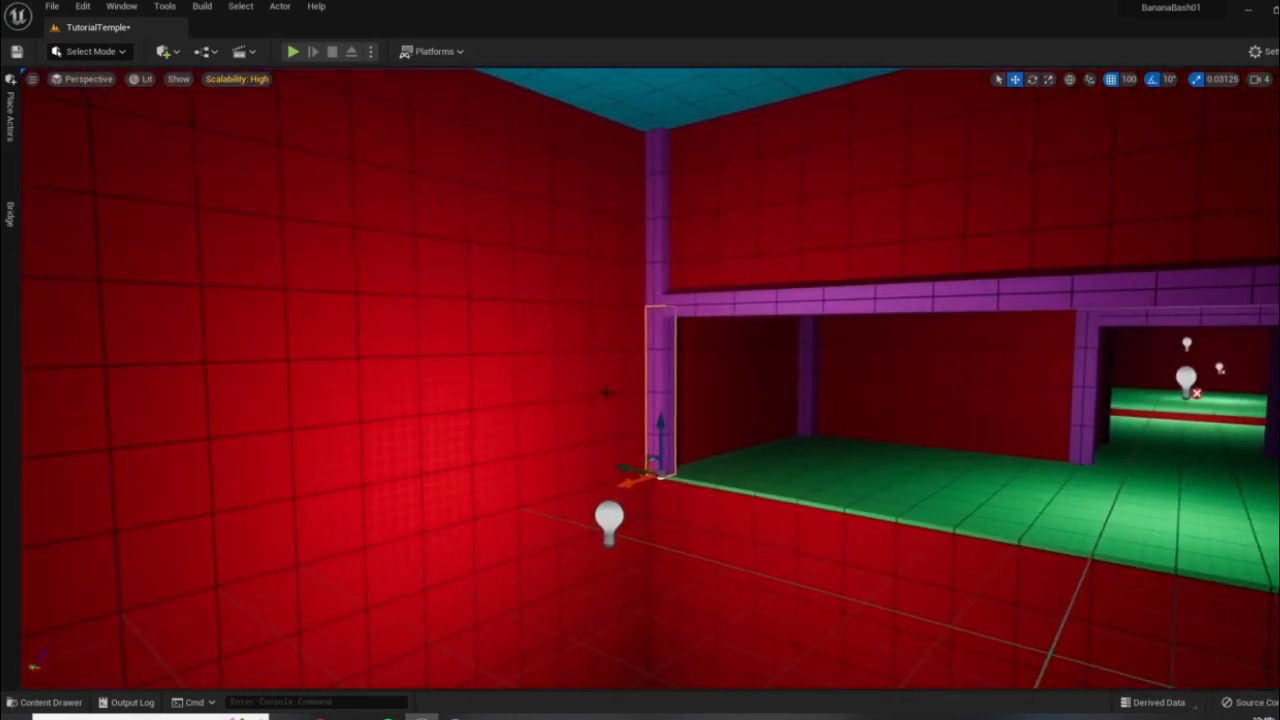
pyautogui.moveTo(651, 445); pyautogui.dragTo(651, 601)
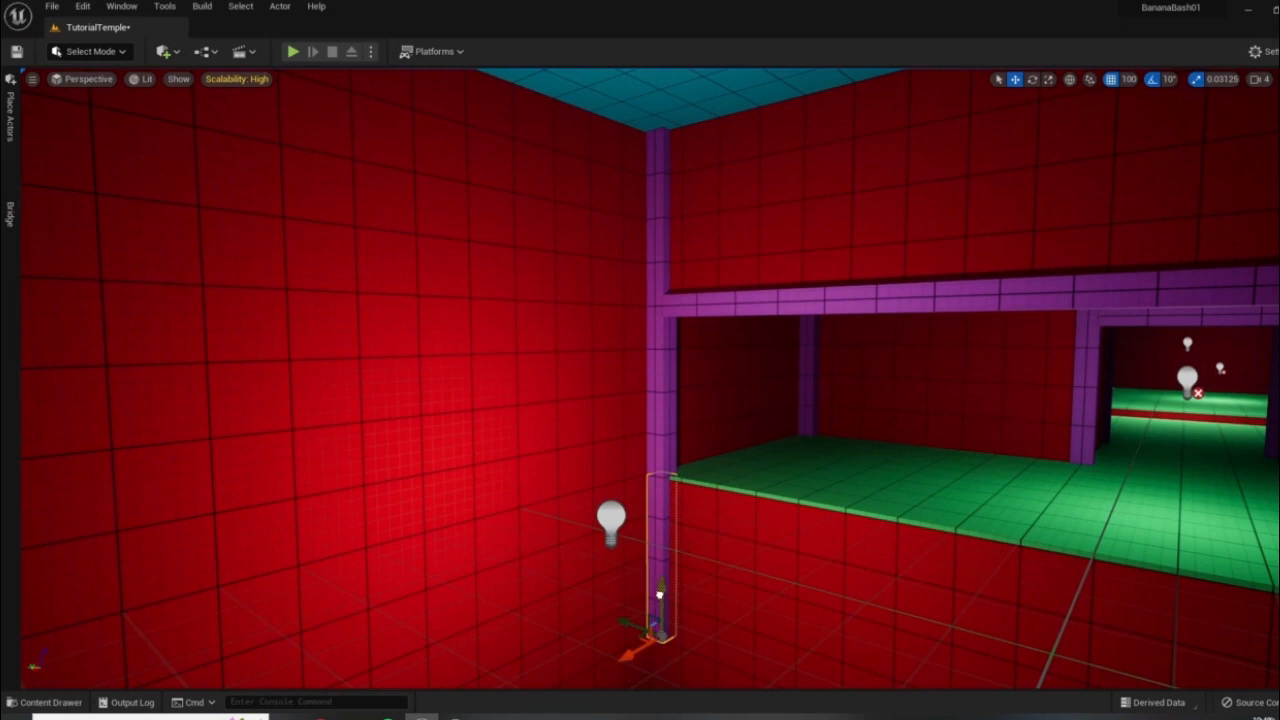
pyautogui.moveTo(802, 497); pyautogui.dragTo(770, 600, button='right')
pyautogui.moveTo(776, 372); pyautogui.dragTo(746, 449)
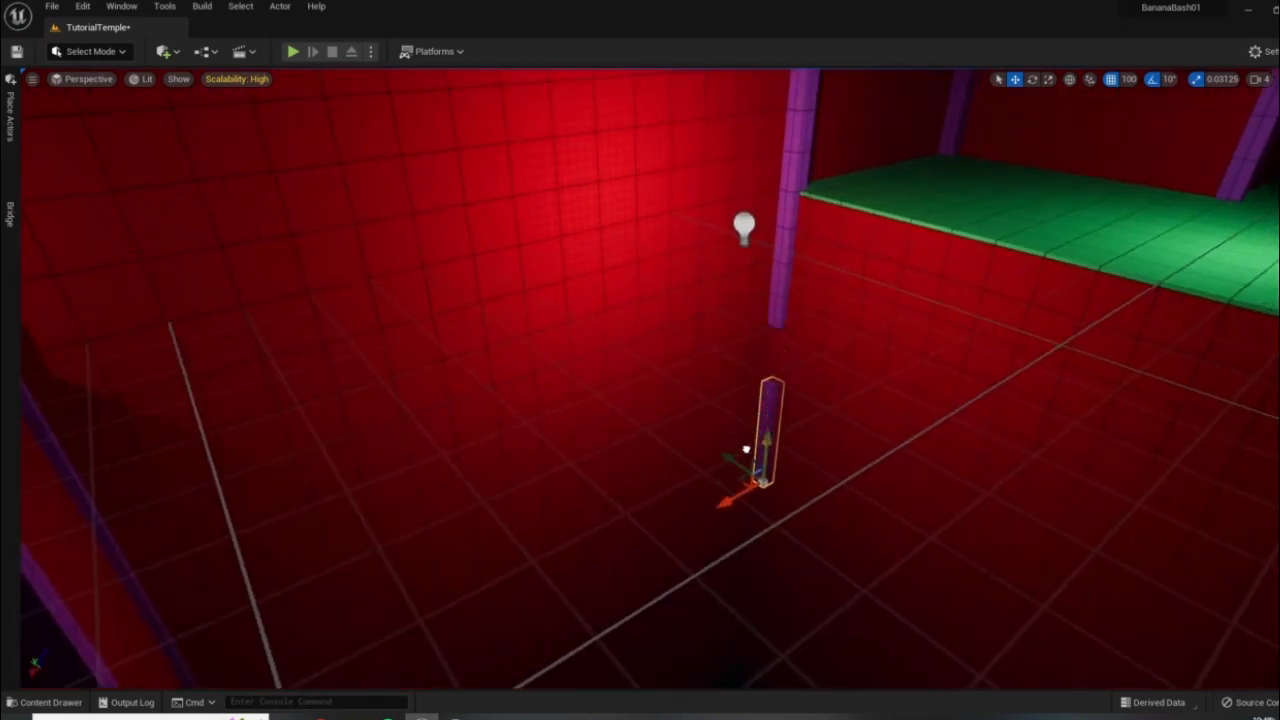
# - Copy the last lintel segment toward the far side wall and rotate the copy 90 degrees into an upright pillar
pyautogui.moveTo(746, 400); pyautogui.dragTo(1056, 272, button='right')
pyautogui.click(852, 371)
pyautogui.moveTo(850, 366); pyautogui.dragTo(862, 380, button='right')
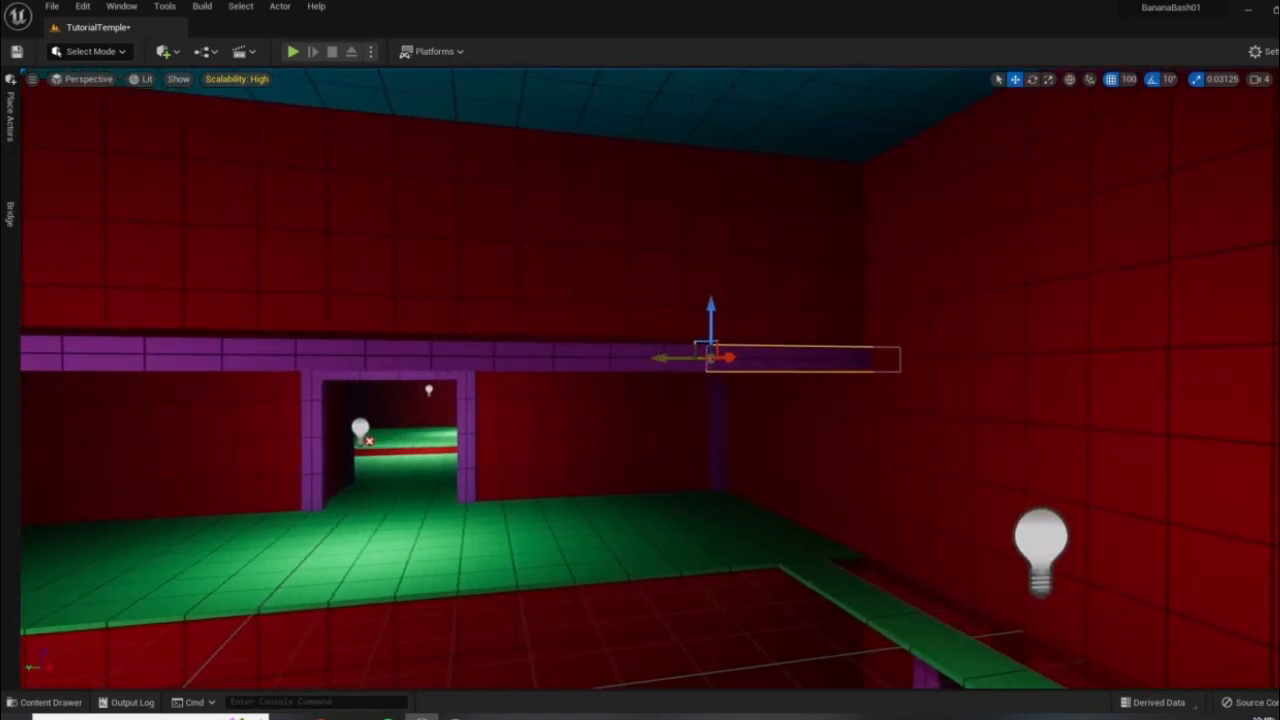
pyautogui.moveTo(667, 357); pyautogui.dragTo(805, 357)
pyautogui.press('e')
pyautogui.moveTo(803, 404); pyautogui.dragTo(870, 440)
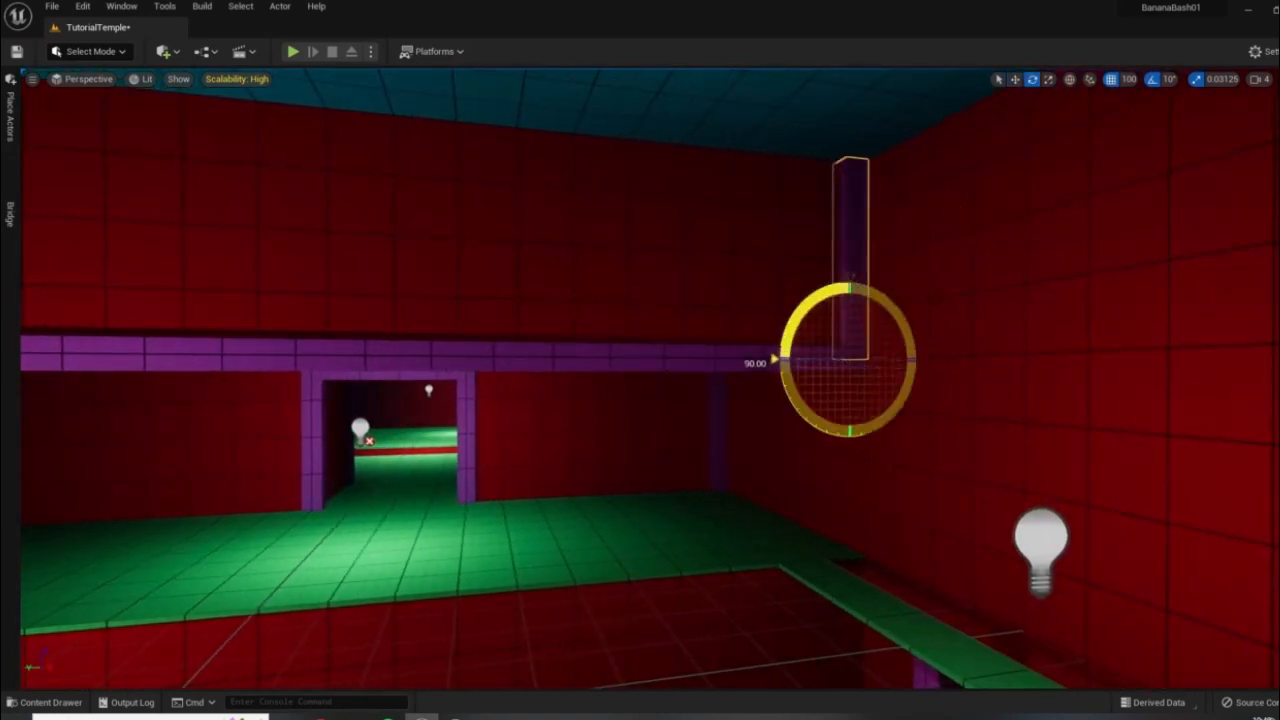
pyautogui.press('w')
# - Fit the upright pillar into the far corner and lower it onto the lintel, using a grid snap of 10
pyautogui.moveTo(868, 436); pyautogui.dragTo(852, 418, button='right')
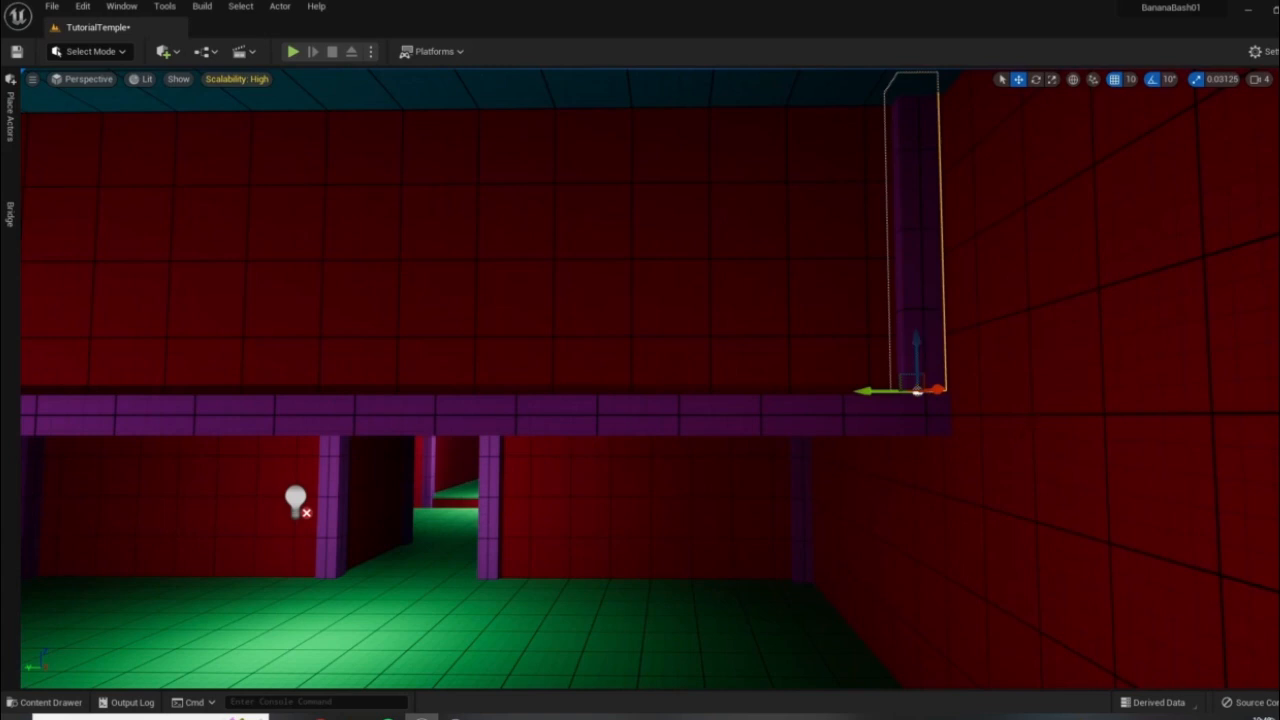
pyautogui.moveTo(852, 418); pyautogui.dragTo(950, 416, button='right')
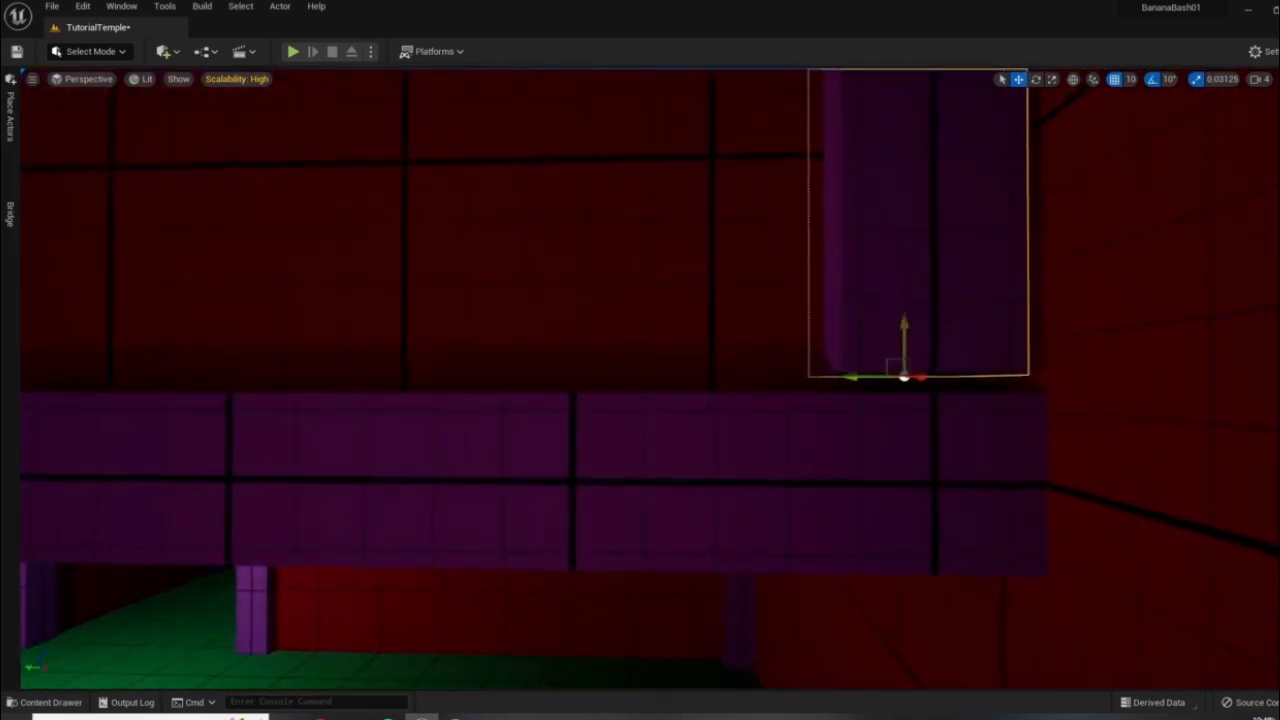
pyautogui.moveTo(904, 322); pyautogui.dragTo(905, 352)
pyautogui.moveTo(882, 406); pyautogui.dragTo(886, 406)
pyautogui.moveTo(897, 396); pyautogui.dragTo(878, 401, button='right')
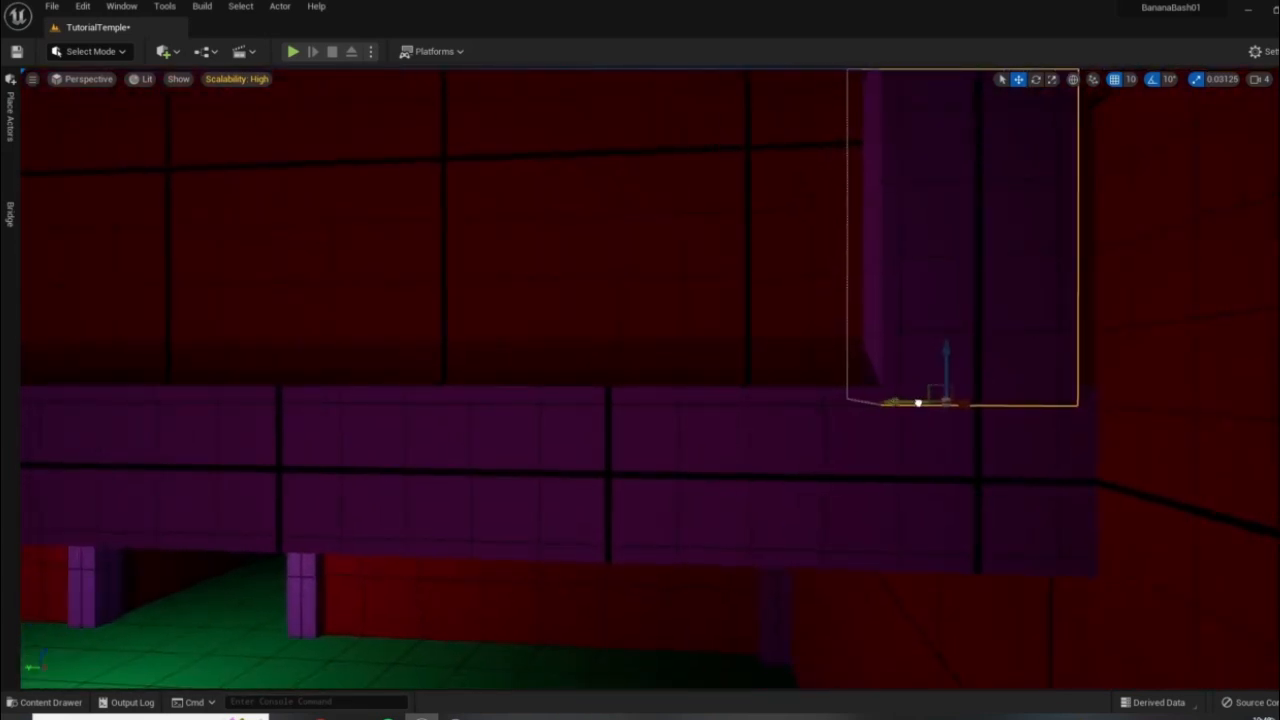
pyautogui.moveTo(918, 403); pyautogui.dragTo(949, 403)
pyautogui.moveTo(945, 403); pyautogui.dragTo(990, 376, button='right')
# - Stack copies of the far corner pillar below the lintel, past the narrow ledge and down into the pit
pyautogui.moveTo(765, 411); pyautogui.dragTo(770, 656)
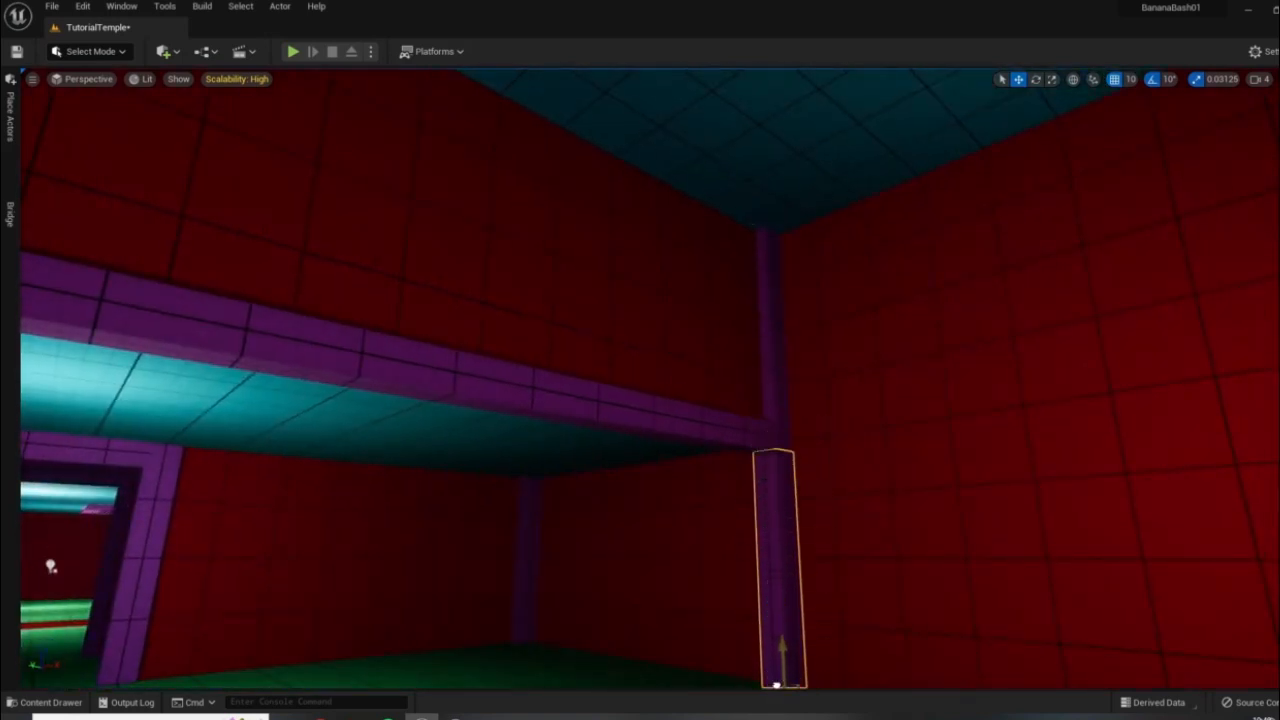
pyautogui.moveTo(776, 658); pyautogui.dragTo(786, 702, button='right')
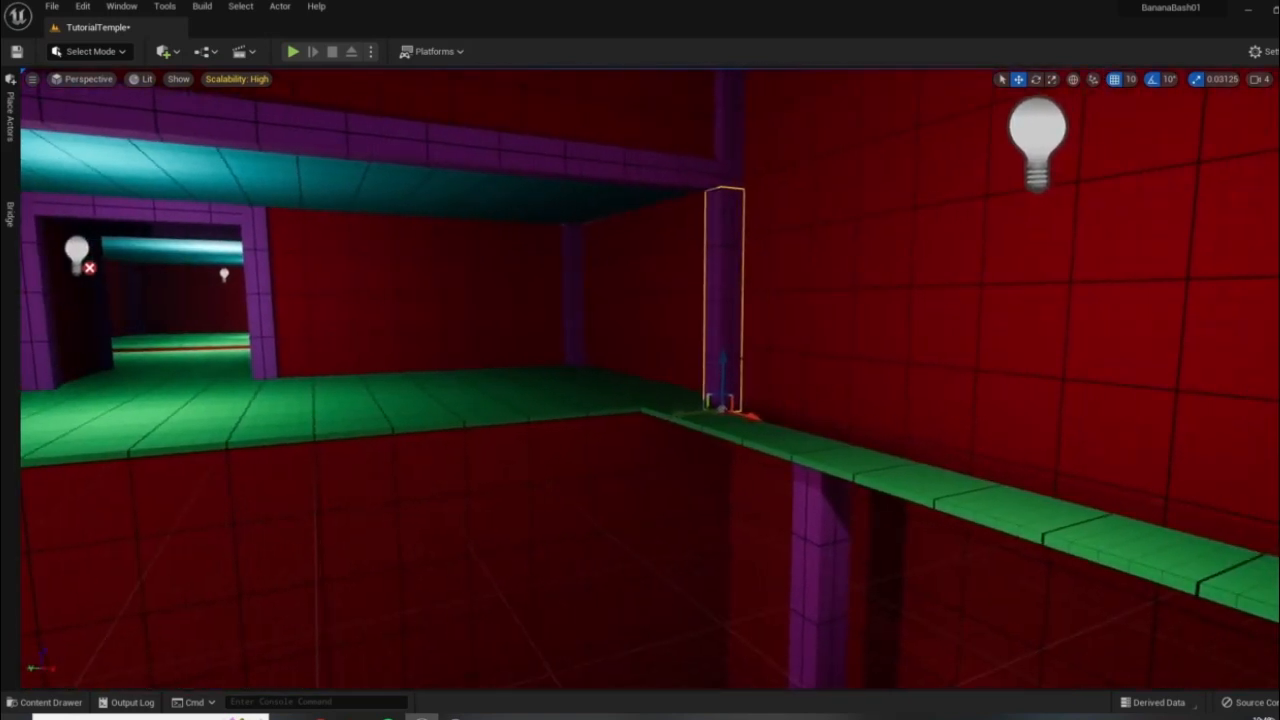
pyautogui.moveTo(725, 380); pyautogui.dragTo(730, 563)
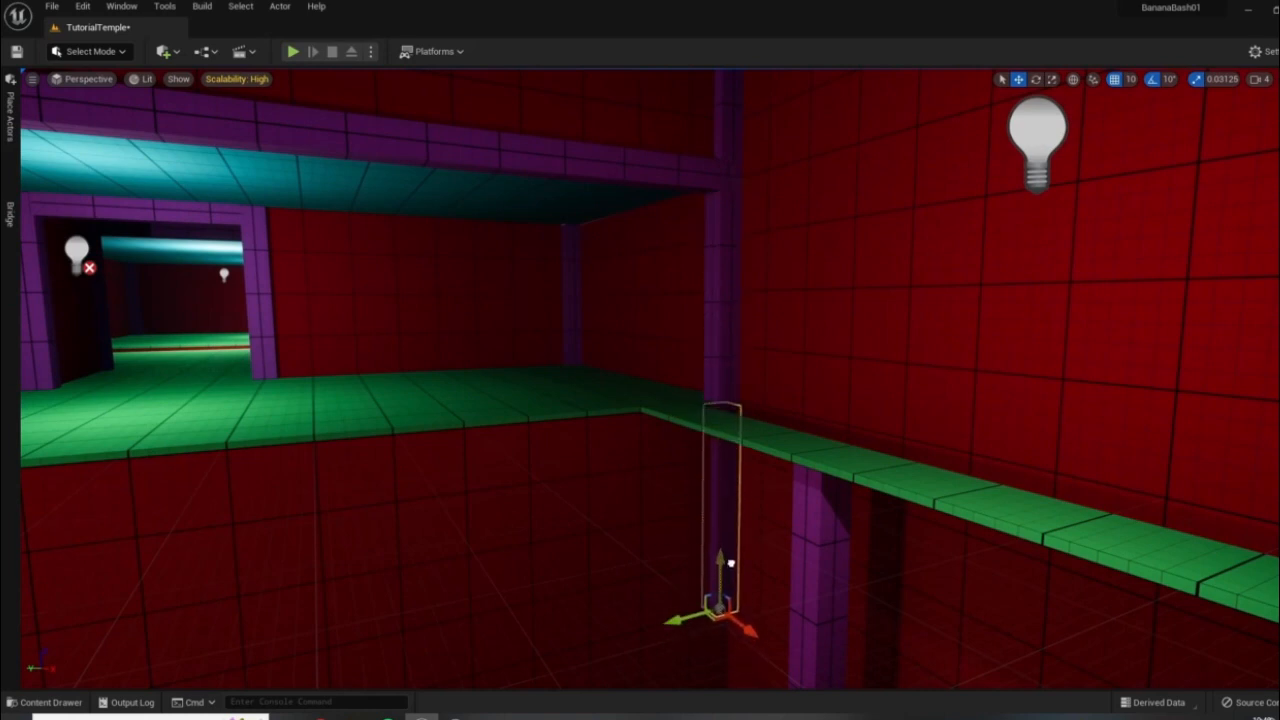
pyautogui.moveTo(730, 563); pyautogui.dragTo(905, 565, button='right')
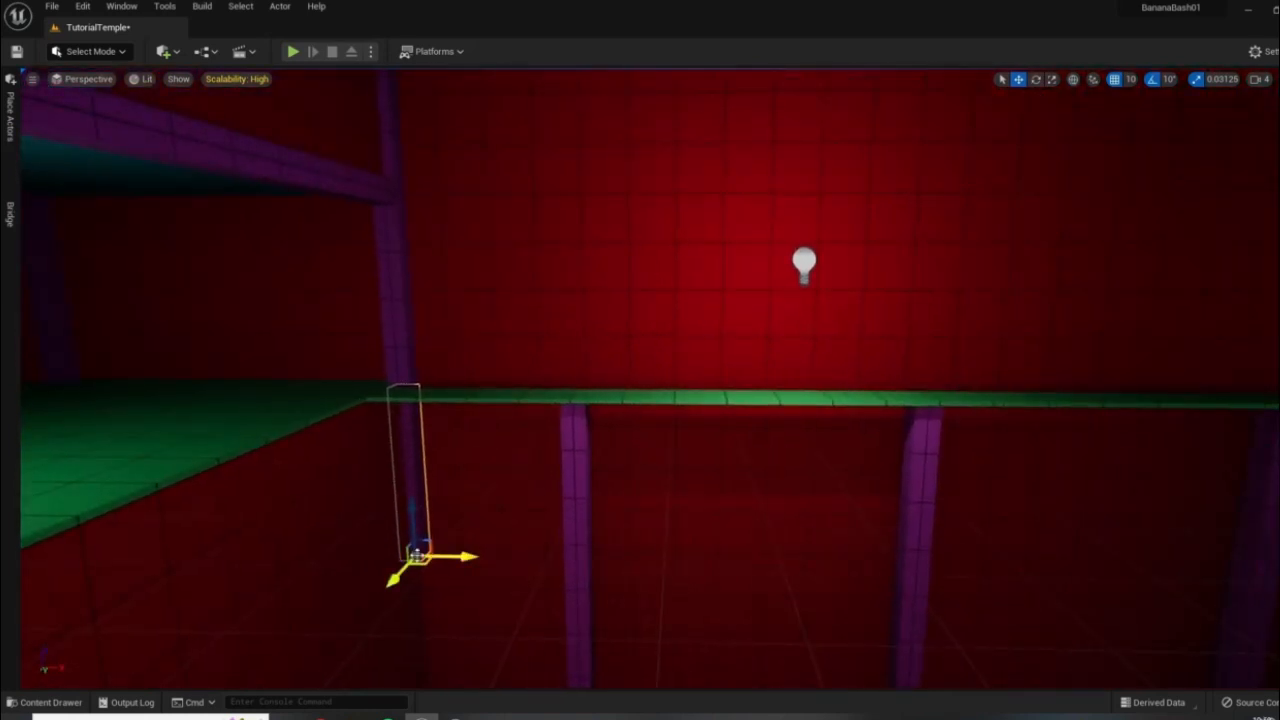
pyautogui.moveTo(421, 529); pyautogui.dragTo(423, 650)
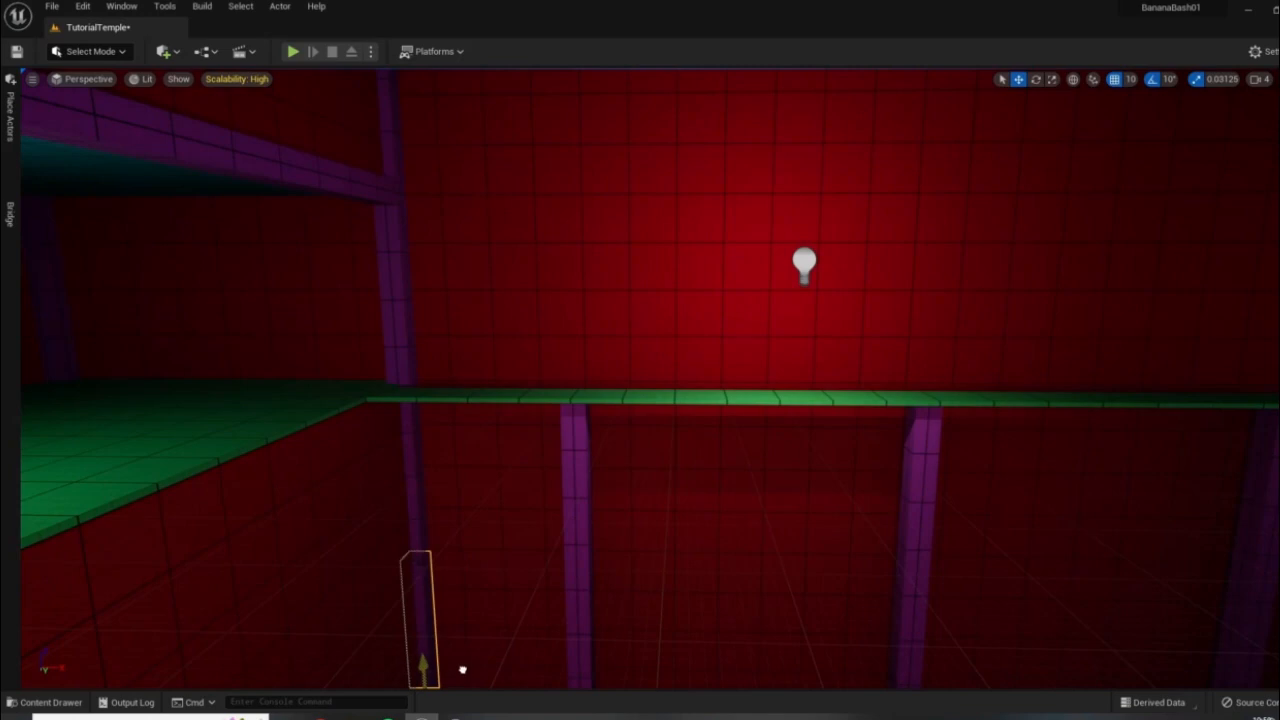
# - Raise the point light in front of the tall side wall toward the ceiling and adjust its position
pyautogui.moveTo(547, 516); pyautogui.dragTo(100, 455, button='right')
pyautogui.moveTo(965, 488); pyautogui.dragTo(871, 491)
pyautogui.moveTo(828, 452); pyautogui.dragTo(935, 461, button='right')
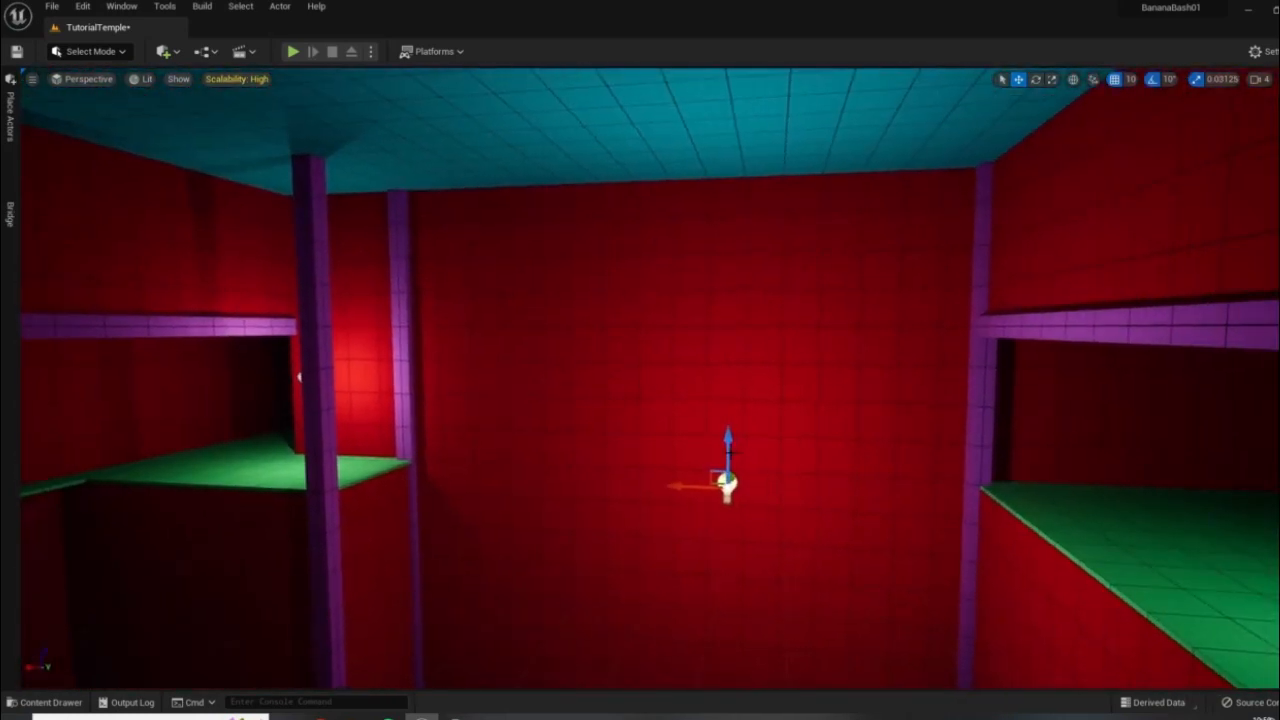
pyautogui.moveTo(727, 450); pyautogui.dragTo(669, 311)
pyautogui.moveTo(669, 311); pyautogui.dragTo(415, 330, button='right')
pyautogui.moveTo(1158, 229); pyautogui.dragTo(1020, 232)
pyautogui.moveTo(1020, 232); pyautogui.dragTo(1065, 195, button='right')
pyautogui.moveTo(885, 321)
pyautogui.mouseDown()
pyautogui.moveTo(863, 323)
pyautogui.moveTo(985, 323)
pyautogui.moveTo(895, 323)
pyautogui.mouseUp()
pyautogui.moveTo(895, 323); pyautogui.dragTo(700, 330, button='right')
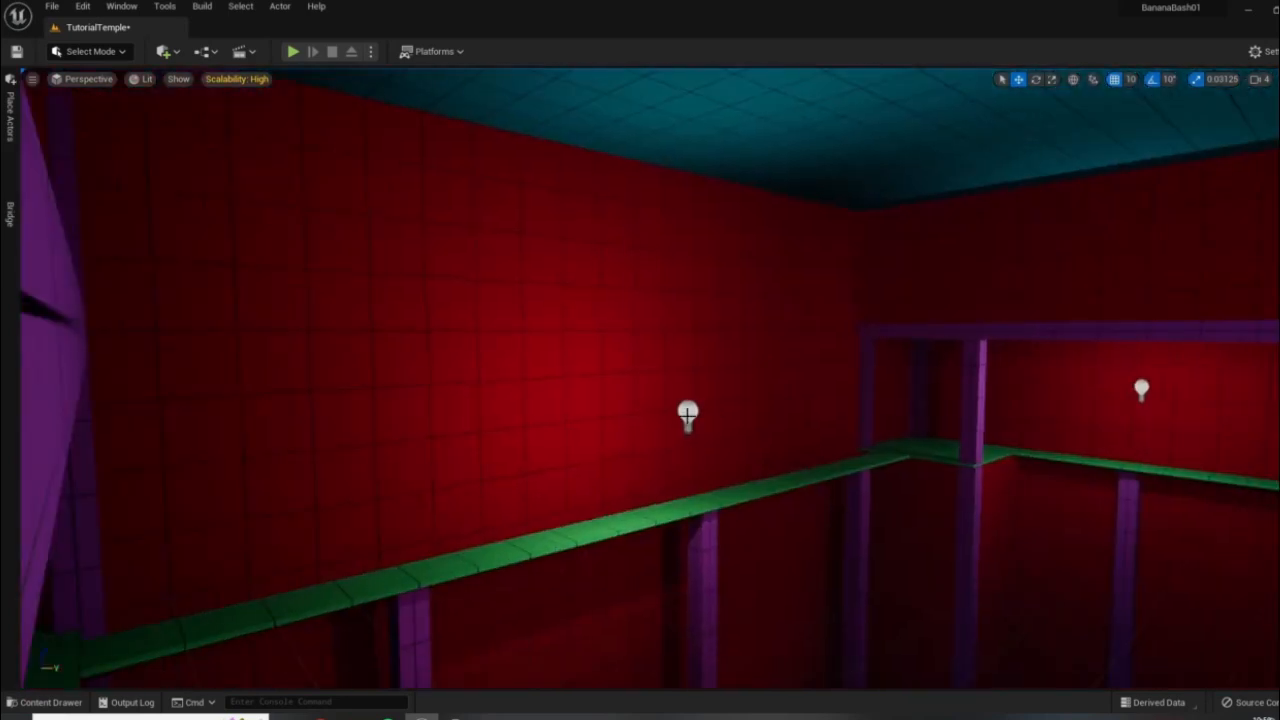
# - Raise the point light in front of the tall side wall and increase its intensity
pyautogui.click(687, 416)
pyautogui.moveTo(684, 375); pyautogui.dragTo(677, 288)
pyautogui.moveTo(677, 288); pyautogui.dragTo(1250, 245, button='right')
pyautogui.click(370, 310)
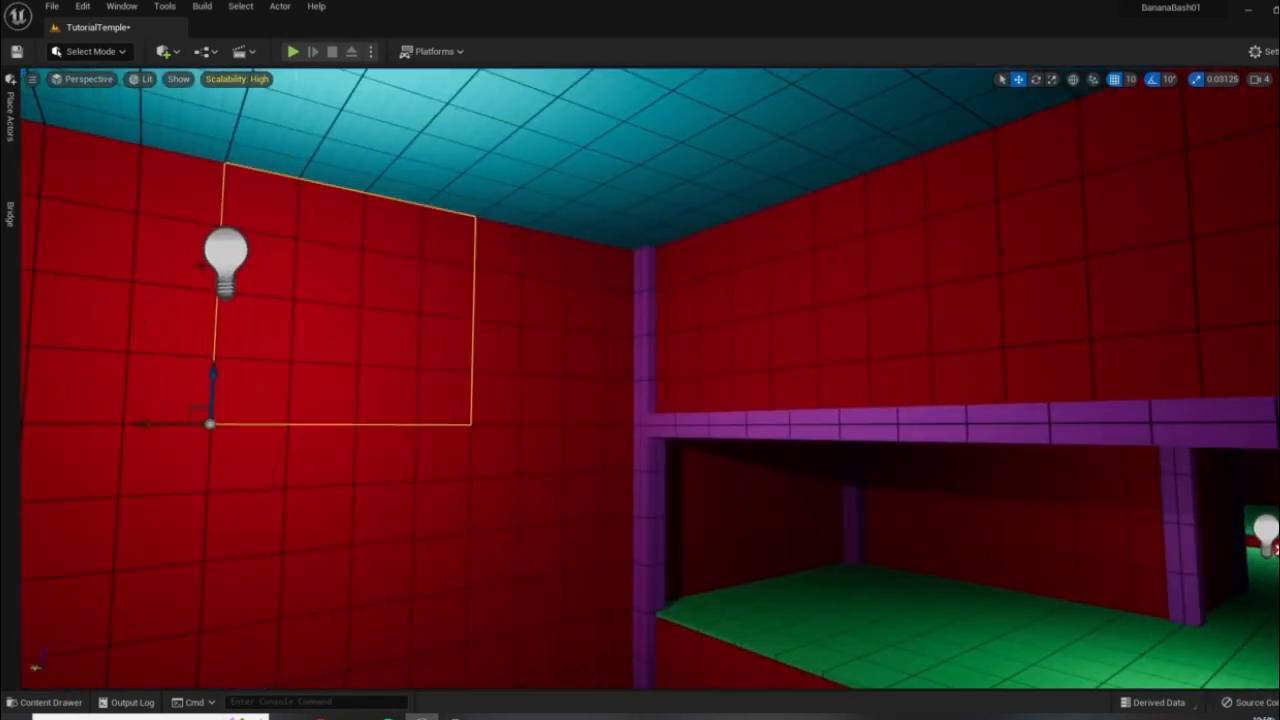
pyautogui.click(219, 260)
pyautogui.click(1278, 150)
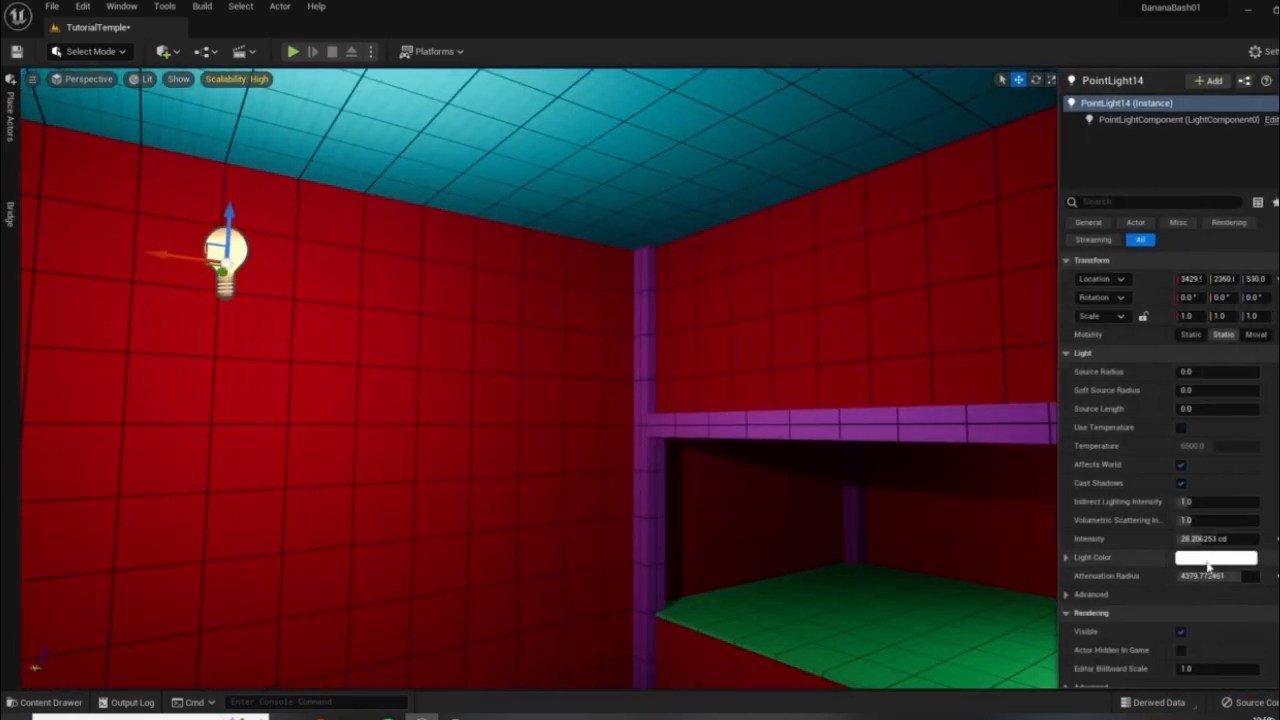
pyautogui.moveTo(1212, 538); pyautogui.dragTo(1240, 538)
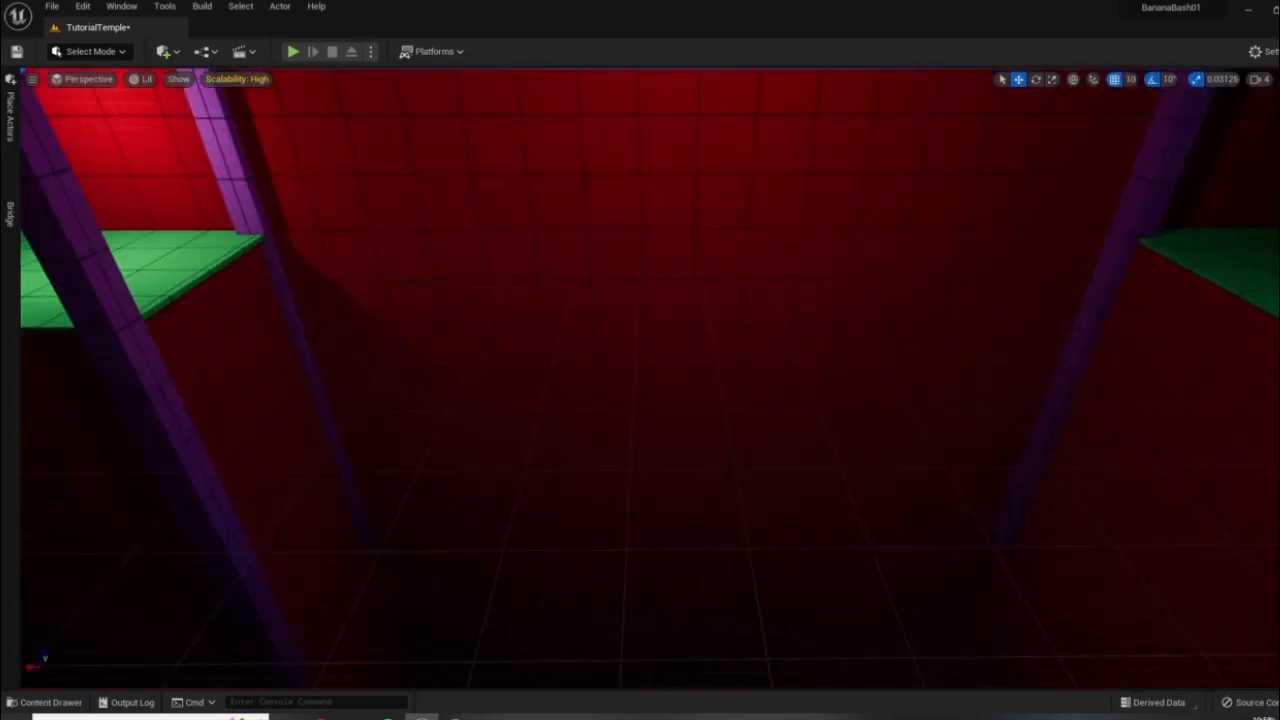
# - Copy the corner pillar twice along the wall to frame both sides of the side passage opening
pyautogui.moveTo(650, 378); pyautogui.dragTo(1150, 378, button='right')
pyautogui.moveTo(650, 378); pyautogui.dragTo(100, 318, button='right')
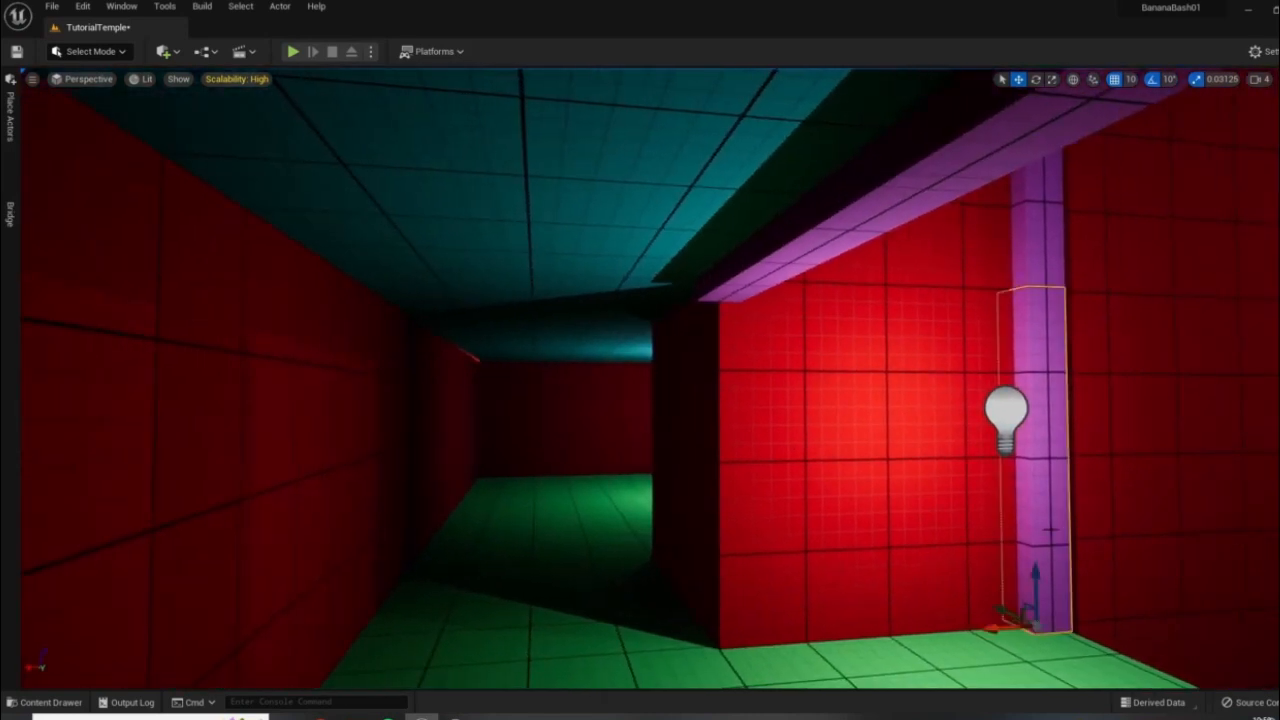
pyautogui.keyDown('alt'); pyautogui.moveTo(1002, 632); pyautogui.dragTo(677, 617); pyautogui.keyUp('alt')
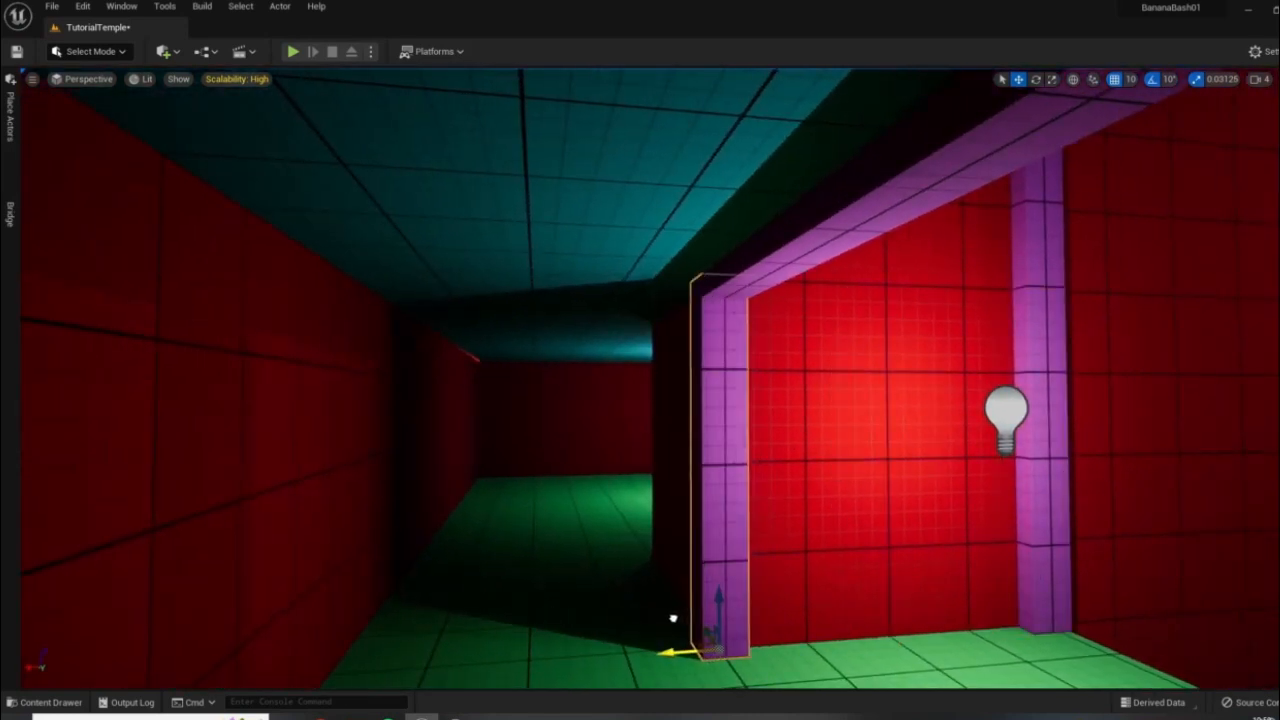
pyautogui.moveTo(820, 603); pyautogui.dragTo(717, 560, button='right')
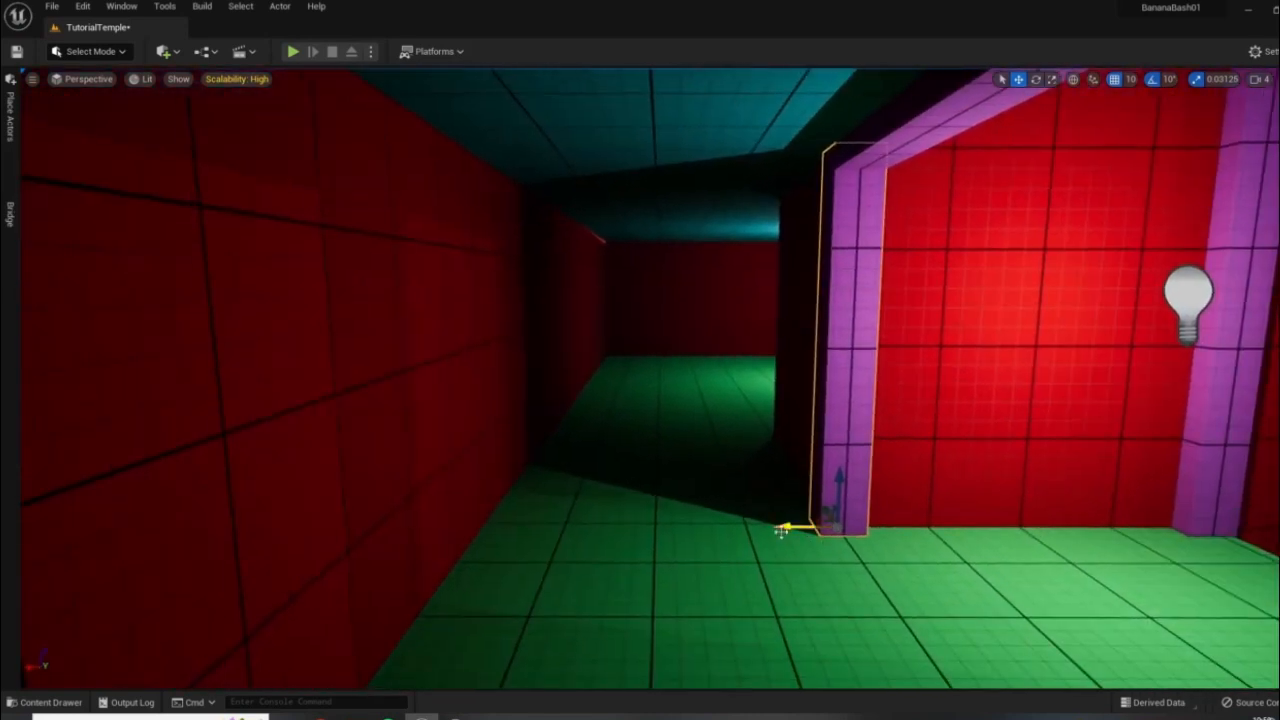
pyautogui.keyDown('alt'); pyautogui.moveTo(781, 531); pyautogui.dragTo(429, 507); pyautogui.keyUp('alt')
pyautogui.moveTo(429, 507); pyautogui.dragTo(438, 507, button='right')
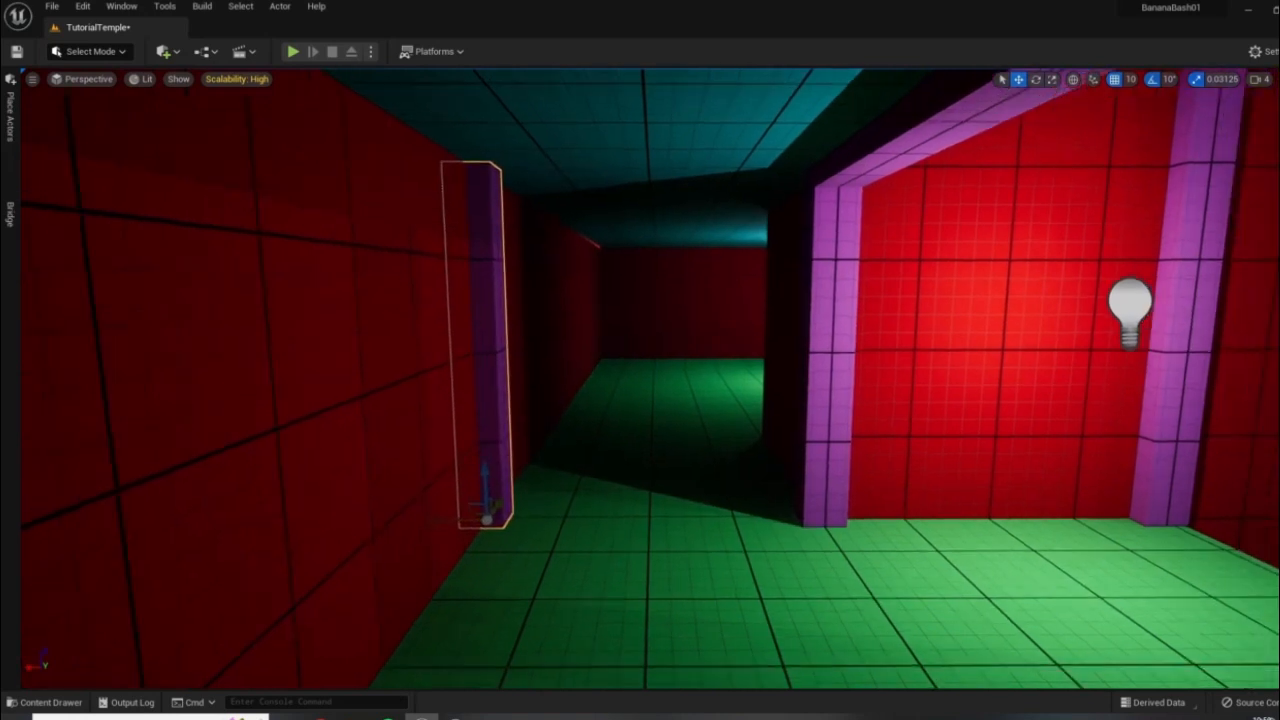
# - Rotate an upper copy of the passage pillar 90 degrees into a horizontal lintel spanning the passage opening
pyautogui.press('s')
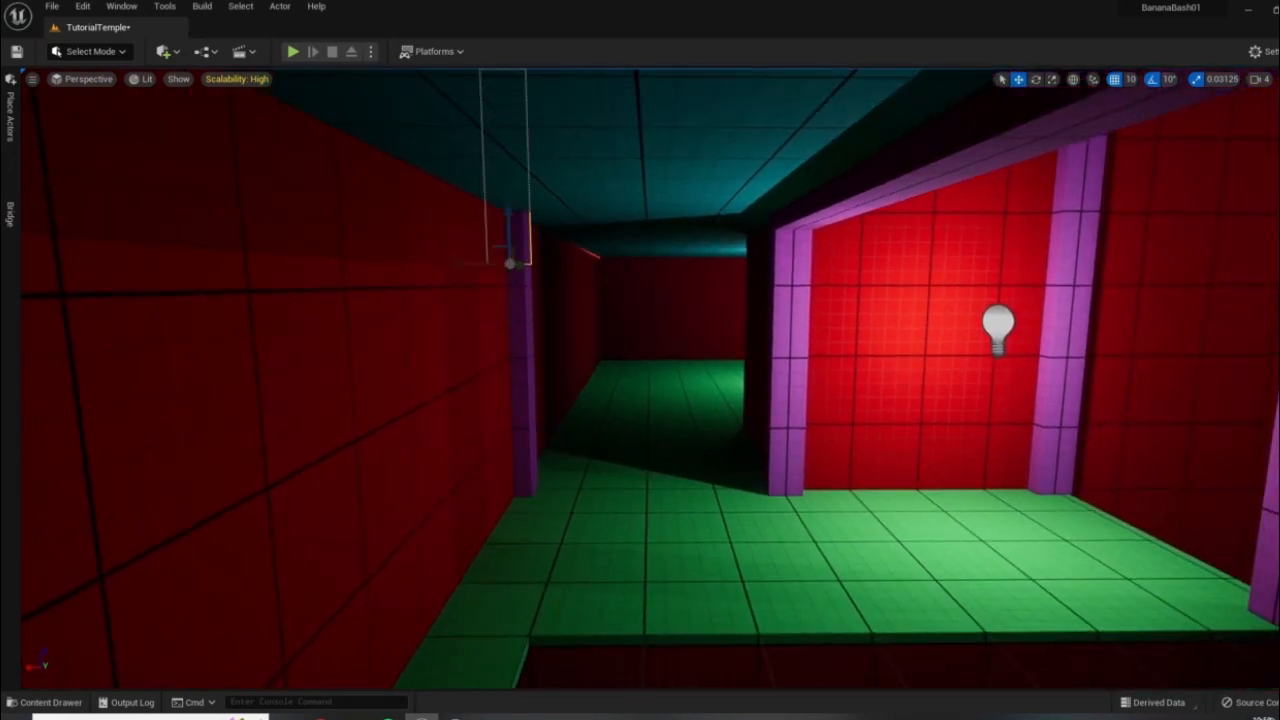
pyautogui.press('e')
pyautogui.moveTo(567, 319); pyautogui.dragTo(470, 352)
pyautogui.press('w')
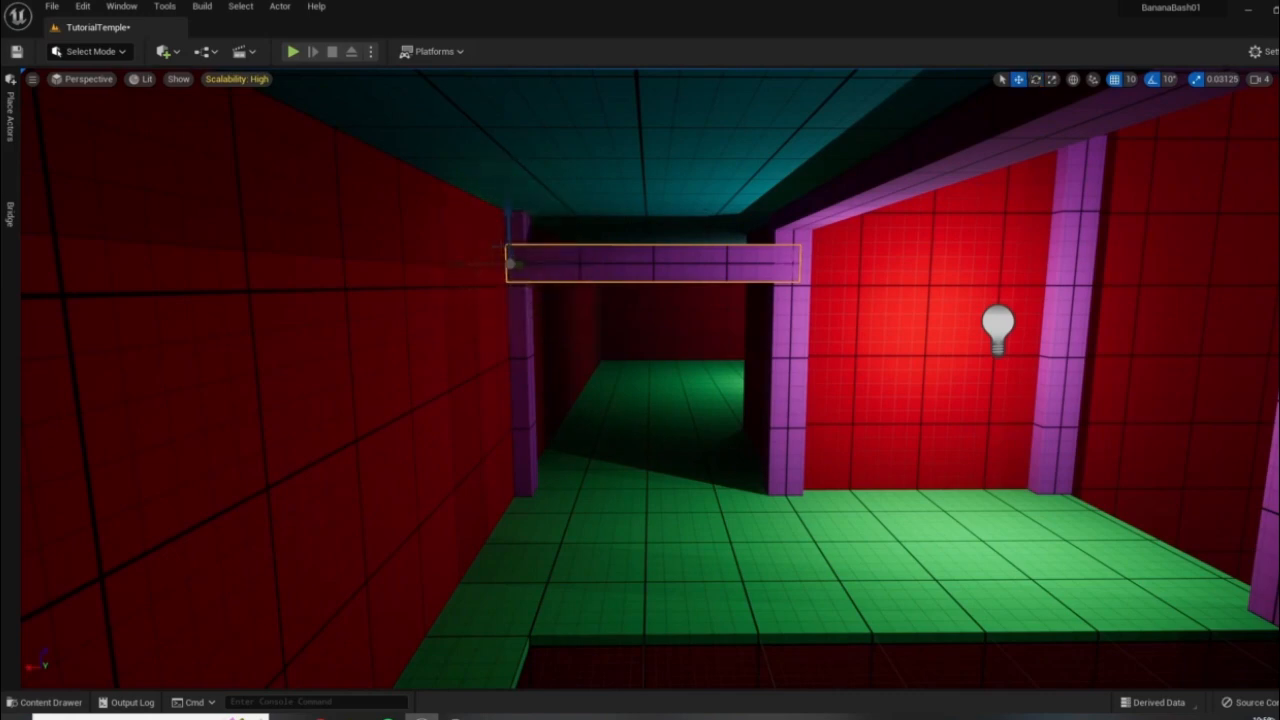
# - Scale the passage lintel to fit between its two pillars and raise it against the ceiling
pyautogui.moveTo(633, 314)
pyautogui.mouseDown(button='right')
pyautogui.moveTo(720, 314)
pyautogui.moveTo(633, 314)
pyautogui.mouseUp(button='right')
pyautogui.press('w')
pyautogui.moveTo(633, 314); pyautogui.dragTo(652, 334)
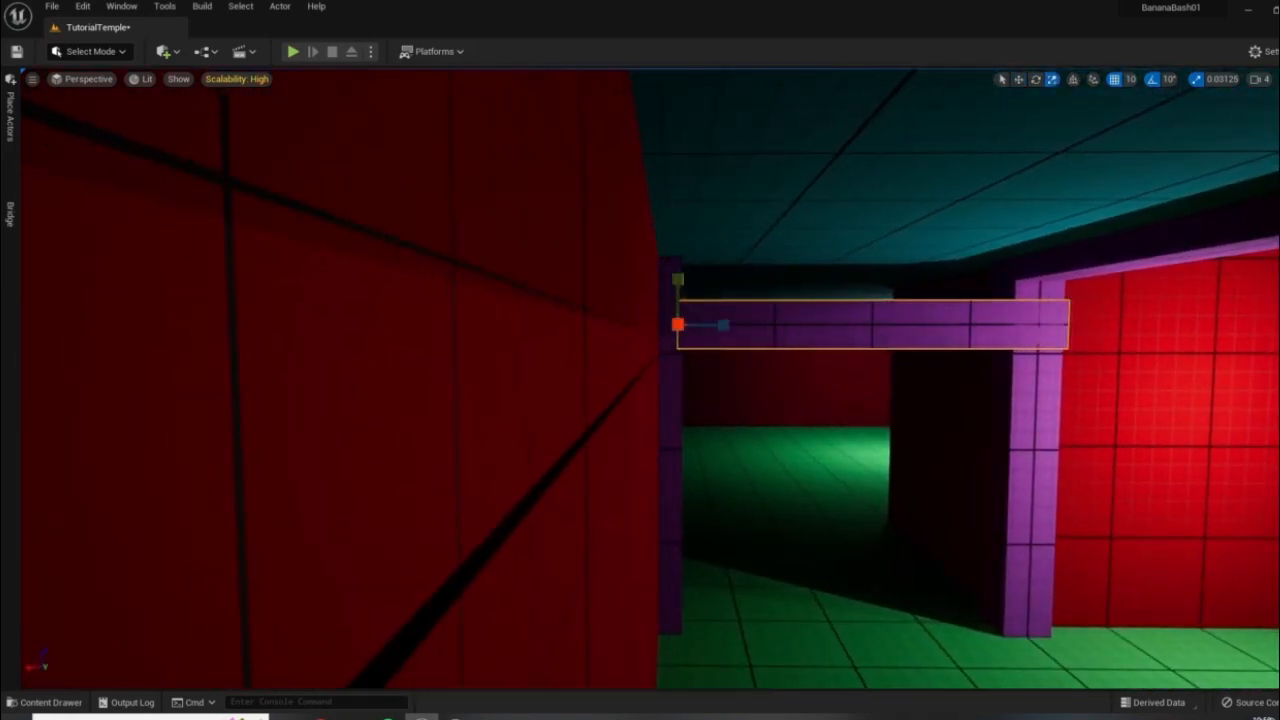
pyautogui.press('d')
pyautogui.moveTo(614, 368); pyautogui.dragTo(589, 360, button='right')
pyautogui.moveTo(589, 352); pyautogui.dragTo(590, 263)
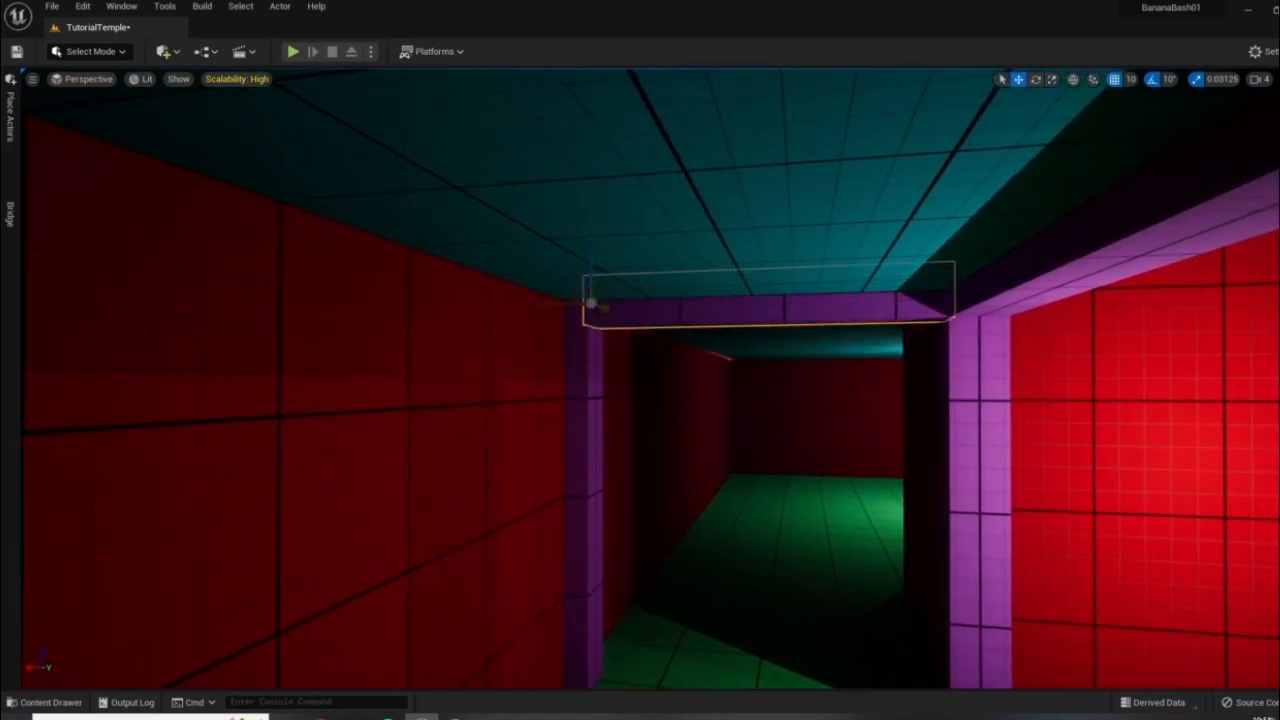
# - Play-test the level from the entrance platform, run around the pit to the framed passage, and stop the session
pyautogui.press('s')
pyautogui.moveTo(590, 303); pyautogui.dragTo(234, 350, button='right')
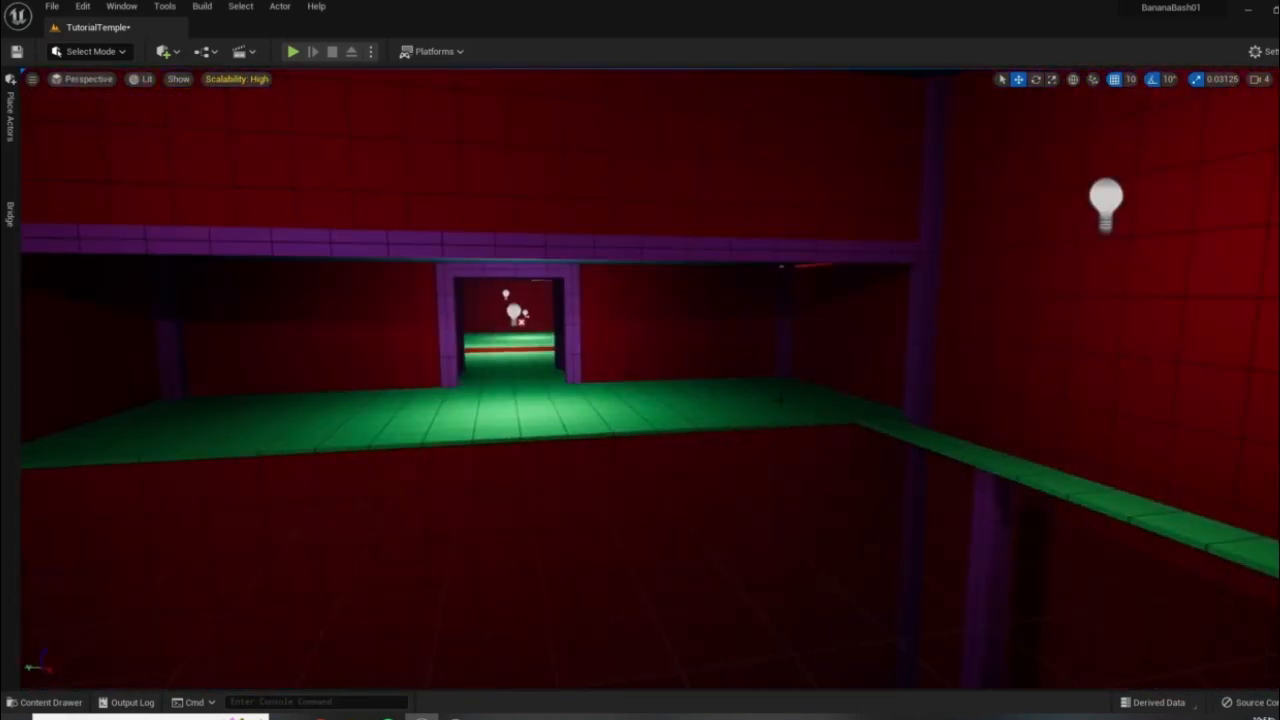
pyautogui.rightClick(781, 402)
pyautogui.click(814, 390)
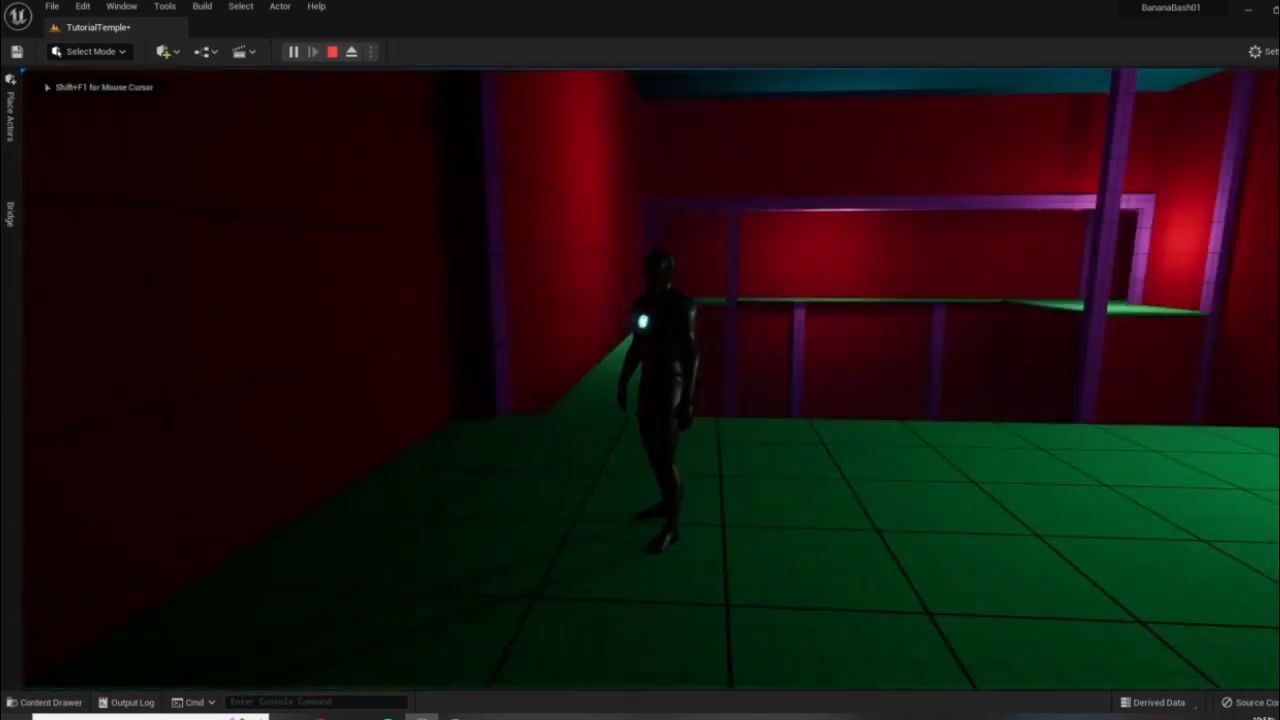
pyautogui.press('w')
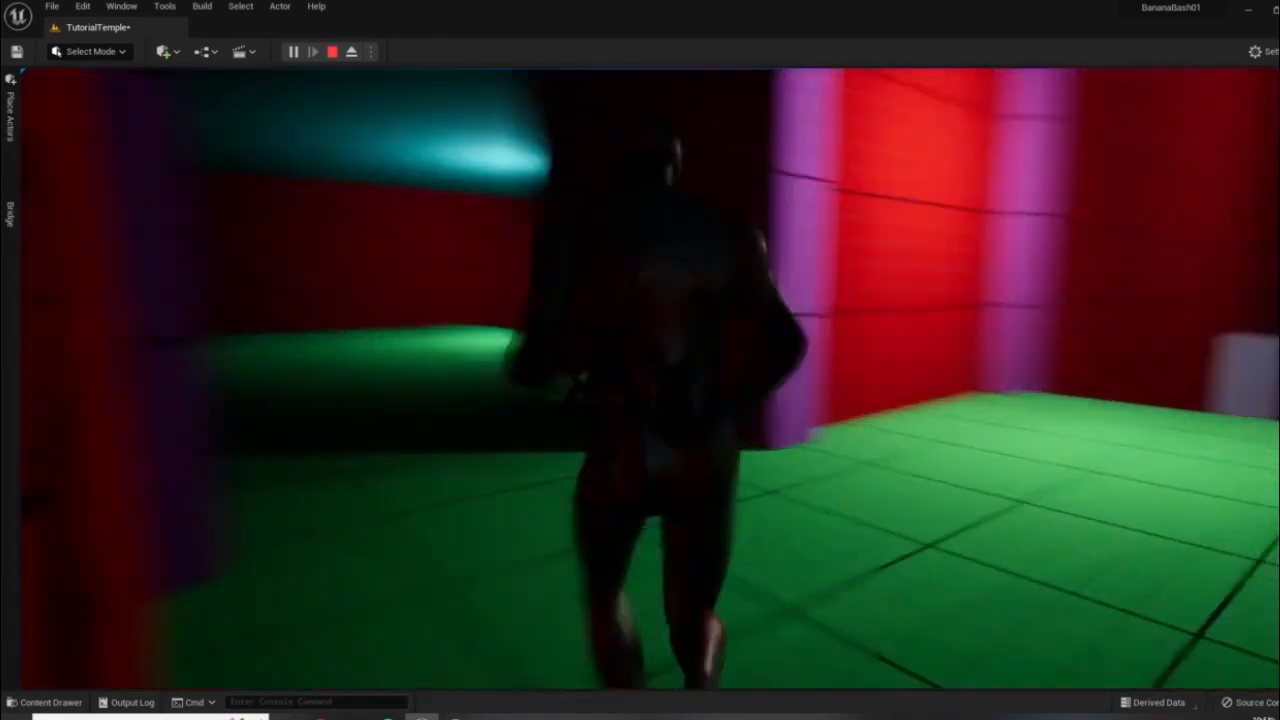
pyautogui.press('Escape')
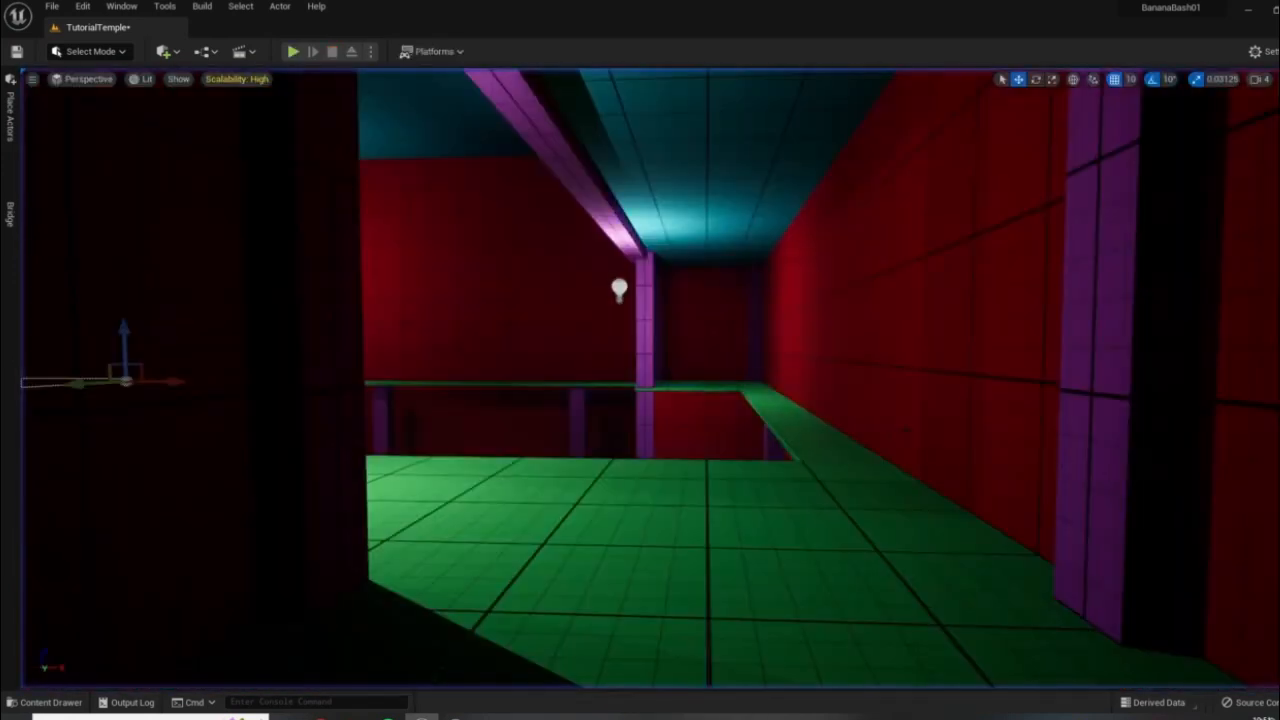
# - Copy a passage pillar to the pit edge of the far platform, beneath the long lintel
pyautogui.moveTo(650, 380); pyautogui.dragTo(375, 410, button='right')
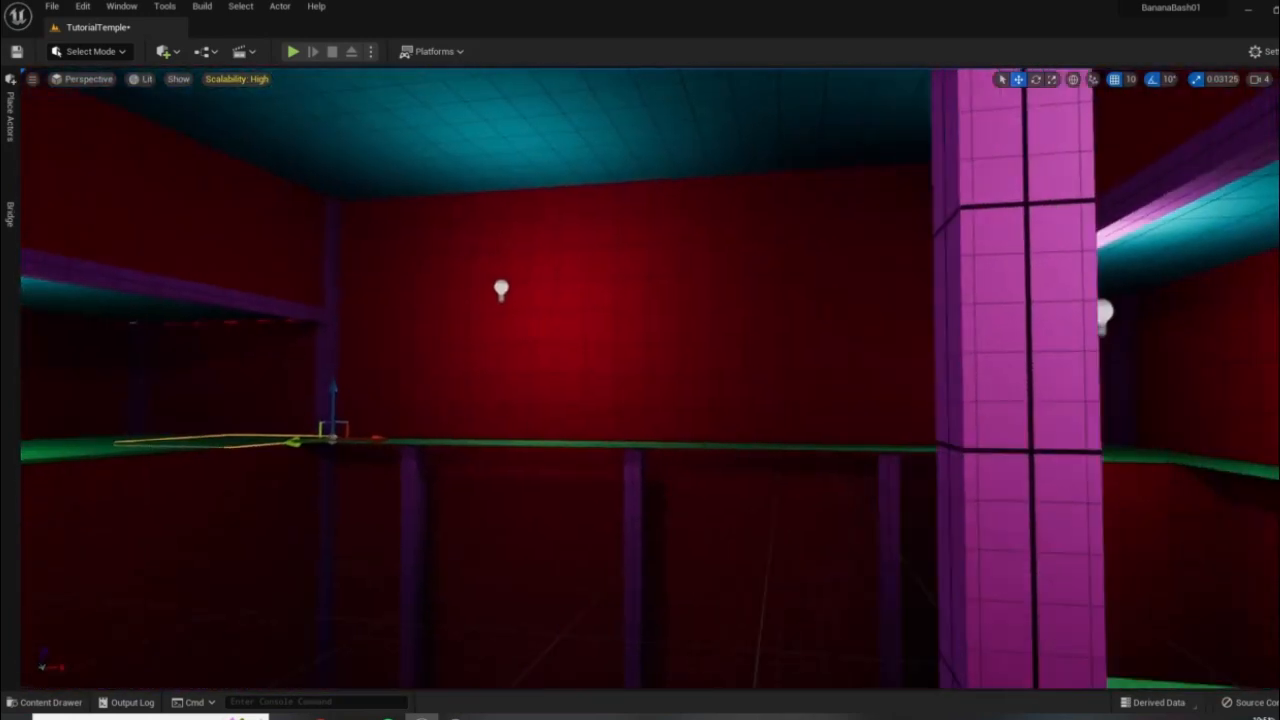
pyautogui.moveTo(760, 406); pyautogui.dragTo(1120, 410, button='right')
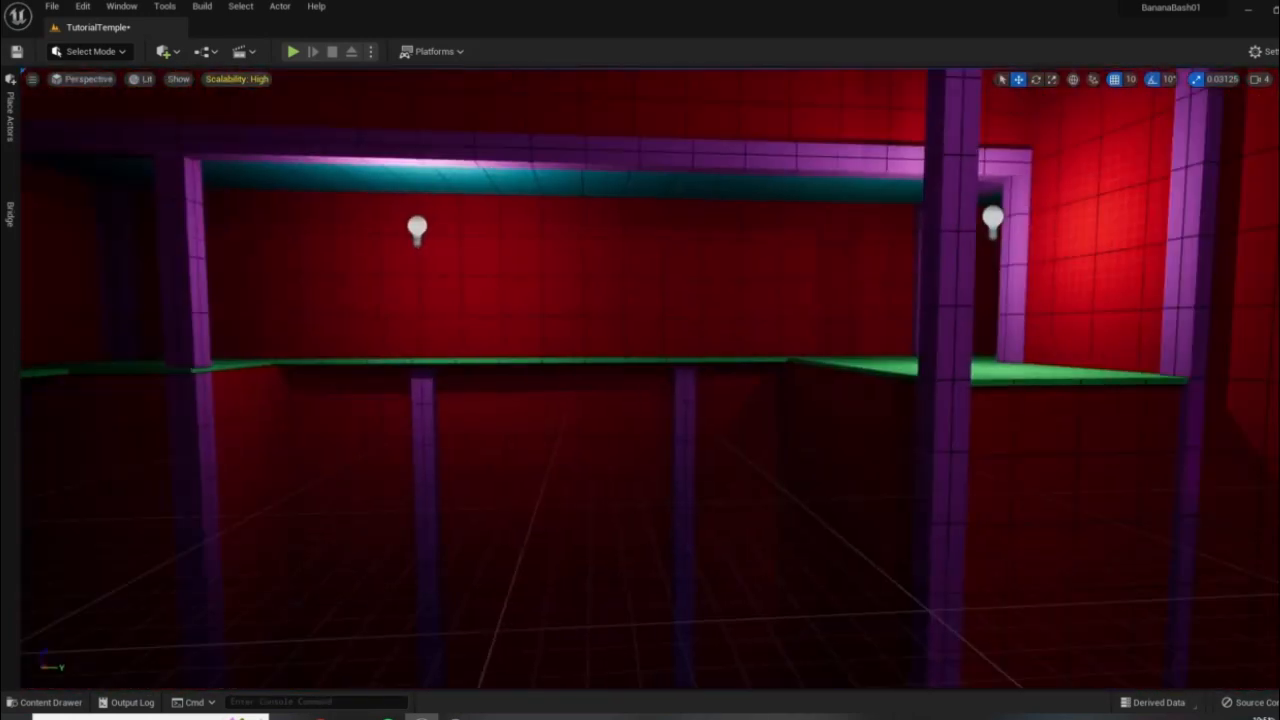
pyautogui.moveTo(640, 400); pyautogui.dragTo(510, 372, button='right')
pyautogui.moveTo(644, 192); pyautogui.dragTo(920, 84, button='right')
pyautogui.click(379, 191)
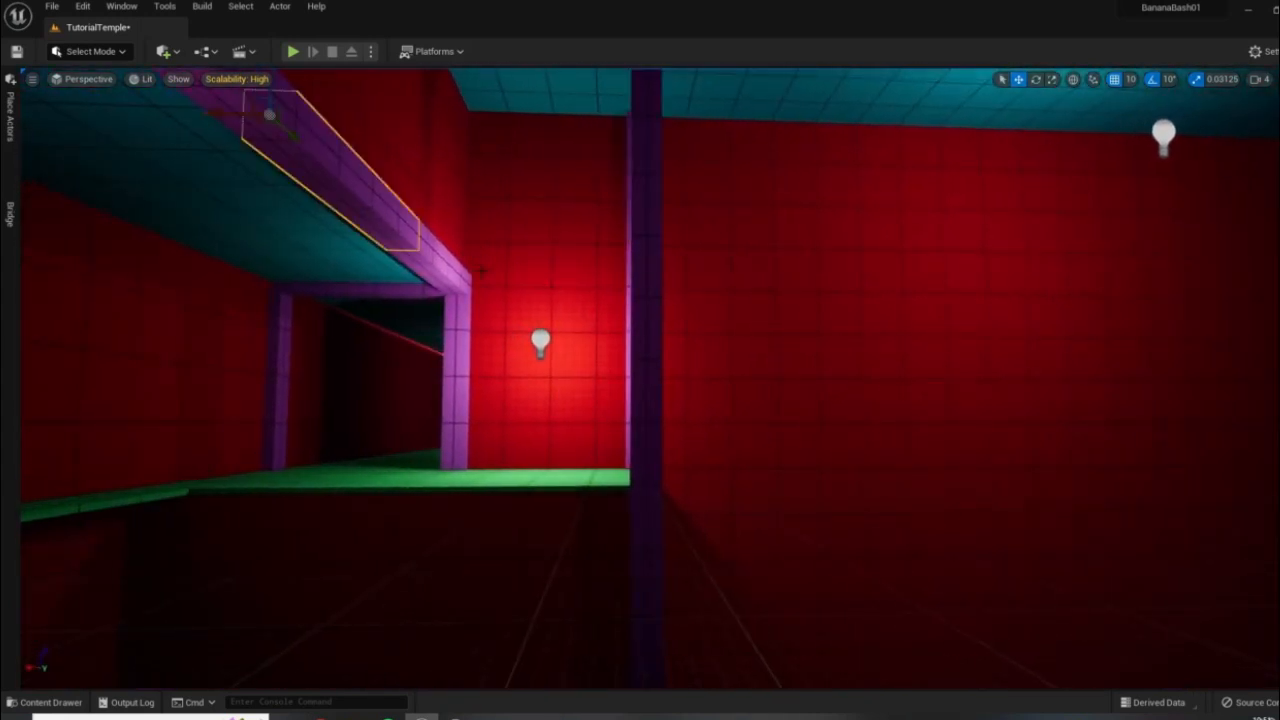
pyautogui.moveTo(560, 219); pyautogui.dragTo(510, 262, button='right')
pyautogui.click(598, 276)
pyautogui.moveTo(656, 306); pyautogui.dragTo(616, 326, button='right')
pyautogui.keyDown('alt'); pyautogui.moveTo(772, 315); pyautogui.dragTo(646, 362); pyautogui.keyUp('alt')
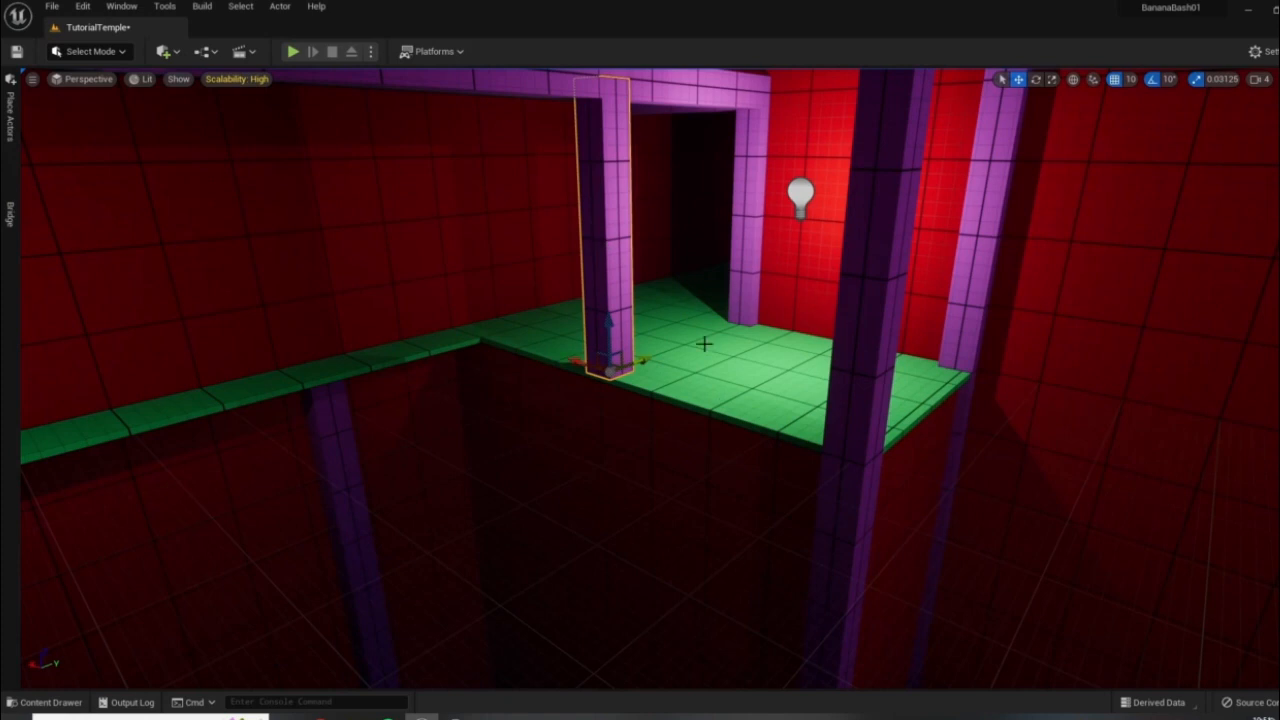
# - Align the platform-edge pillar under the lintel and copy it downward into the pit
pyautogui.moveTo(823, 327); pyautogui.dragTo(880, 376, button='right')
pyautogui.moveTo(917, 514); pyautogui.dragTo(960, 626, button='right')
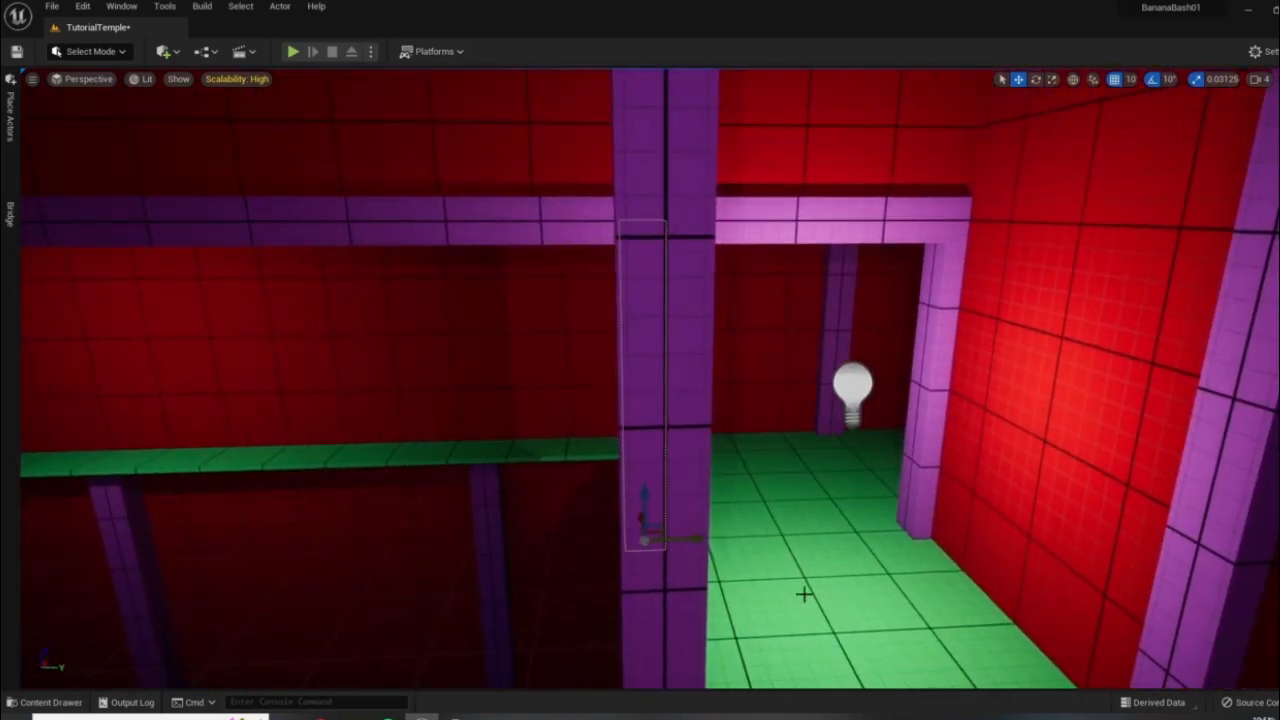
pyautogui.moveTo(804, 594)
pyautogui.mouseDown(button='right')
pyautogui.moveTo(860, 594)
pyautogui.moveTo(760, 590)
pyautogui.moveTo(780, 590)
pyautogui.mouseUp(button='right')
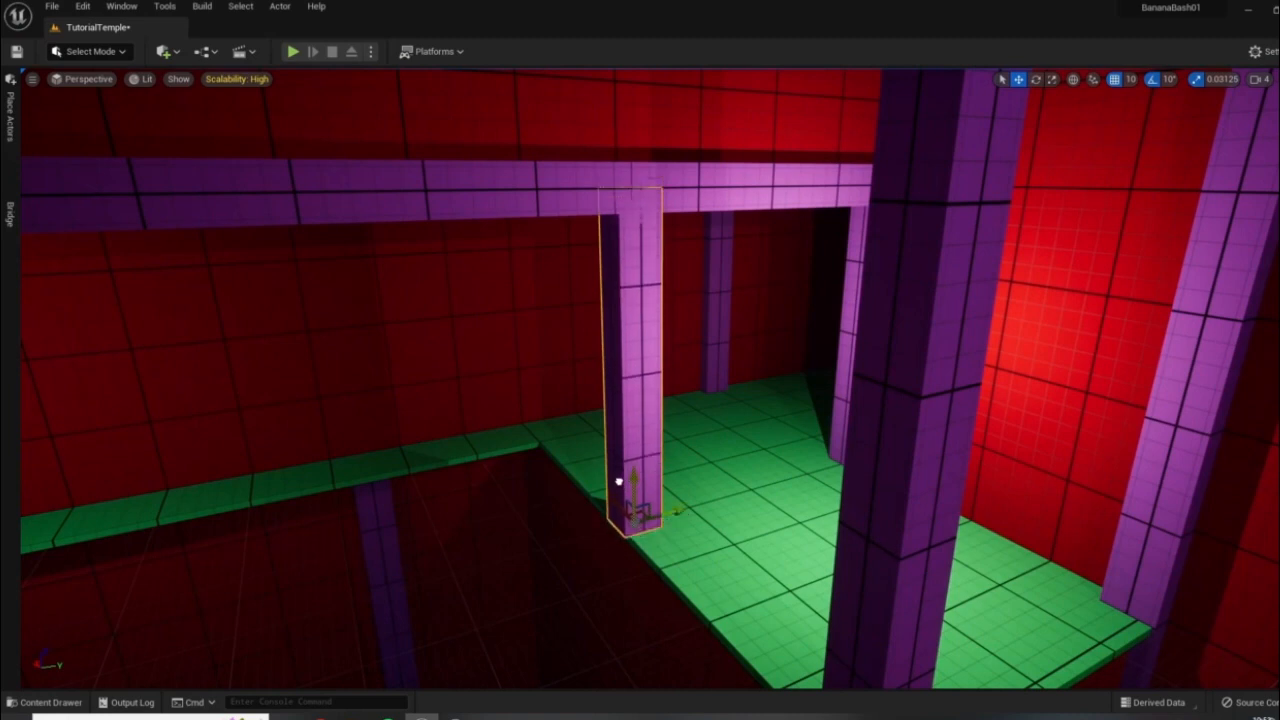
pyautogui.moveTo(618, 483); pyautogui.dragTo(737, 480, button='right')
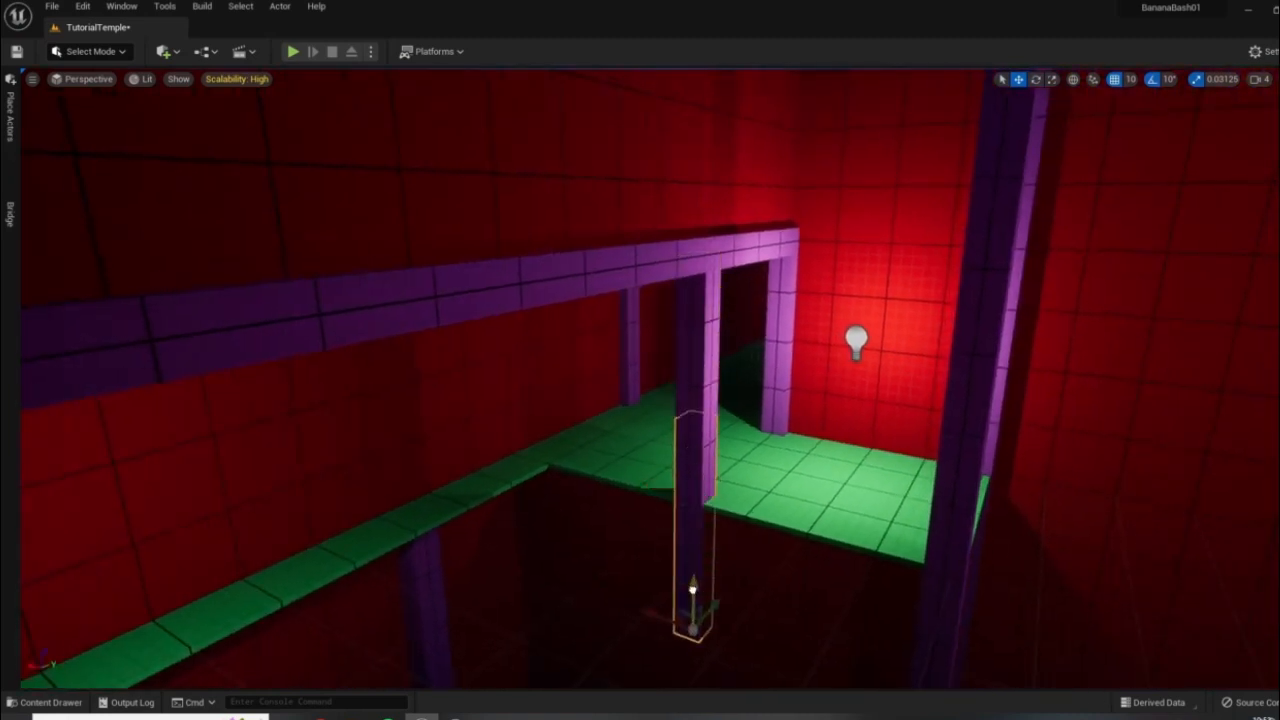
# - Rotate a copy of the free-standing pillar 90 degrees into a lintel toward the platform, and copy it over to the side wall pillar
pyautogui.moveTo(779, 506); pyautogui.dragTo(700, 495, button='right')
pyautogui.press('e')
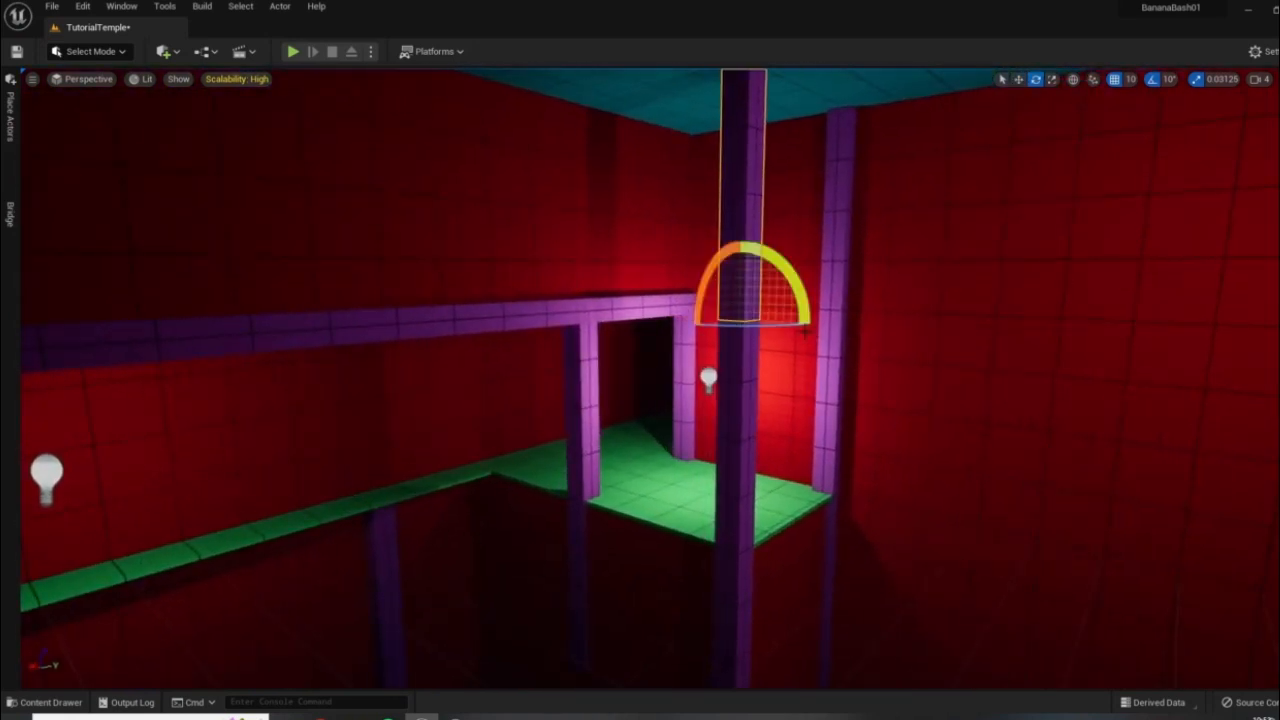
pyautogui.moveTo(752, 250); pyautogui.dragTo(798, 340)
pyautogui.moveTo(798, 340)
pyautogui.mouseDown(button='right')
pyautogui.moveTo(690, 345)
pyautogui.moveTo(780, 355)
pyautogui.mouseUp(button='right')
pyautogui.press('w')
pyautogui.keyDown('alt'); pyautogui.moveTo(750, 361); pyautogui.dragTo(1007, 355); pyautogui.keyUp('alt')
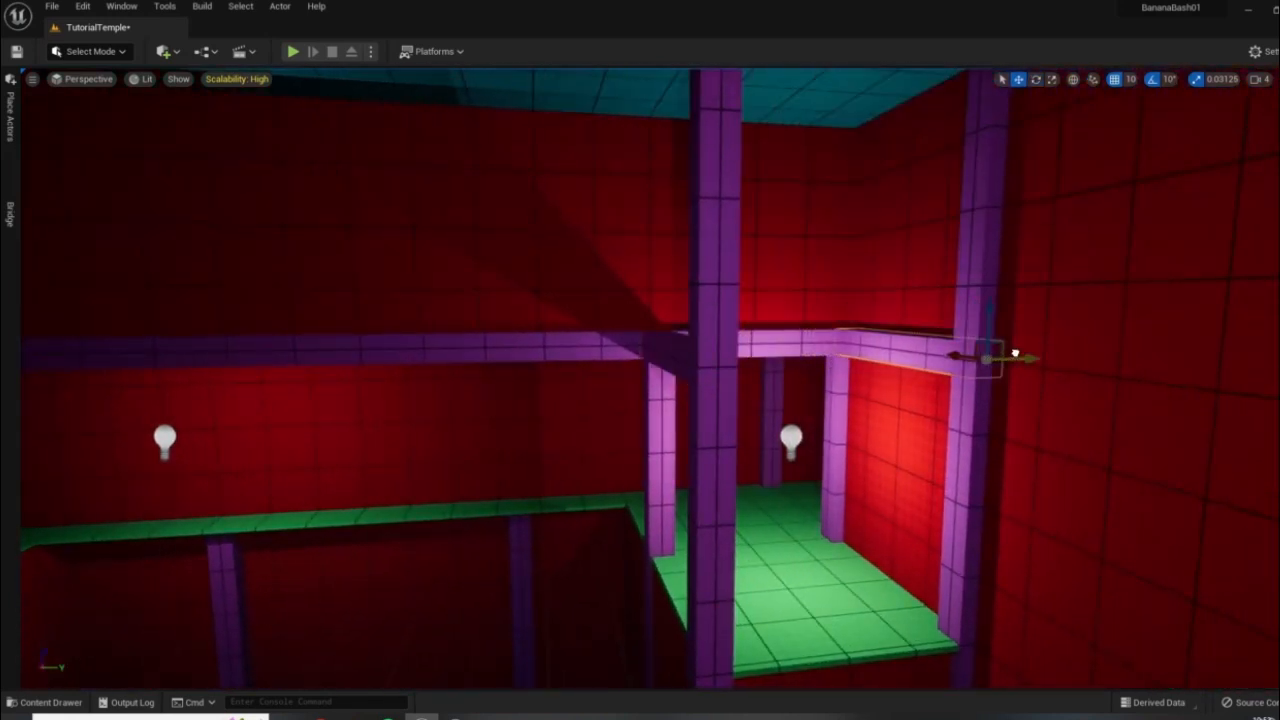
# - Turn the copied lintel 90 degrees to bridge the side wall pillar and the free-standing pillar, and shorten it
pyautogui.moveTo(1015, 353); pyautogui.dragTo(1060, 355, button='right')
pyautogui.press('e')
pyautogui.moveTo(800, 348)
pyautogui.mouseDown()
pyautogui.moveTo(780, 366)
pyautogui.moveTo(785, 350)
pyautogui.mouseUp()
pyautogui.press('a')
pyautogui.moveTo(780, 398)
pyautogui.mouseDown(button='right')
pyautogui.moveTo(828, 400)
pyautogui.moveTo(750, 400)
pyautogui.moveTo(765, 402)
pyautogui.mouseUp(button='right')
pyautogui.press('d')
pyautogui.press('r')
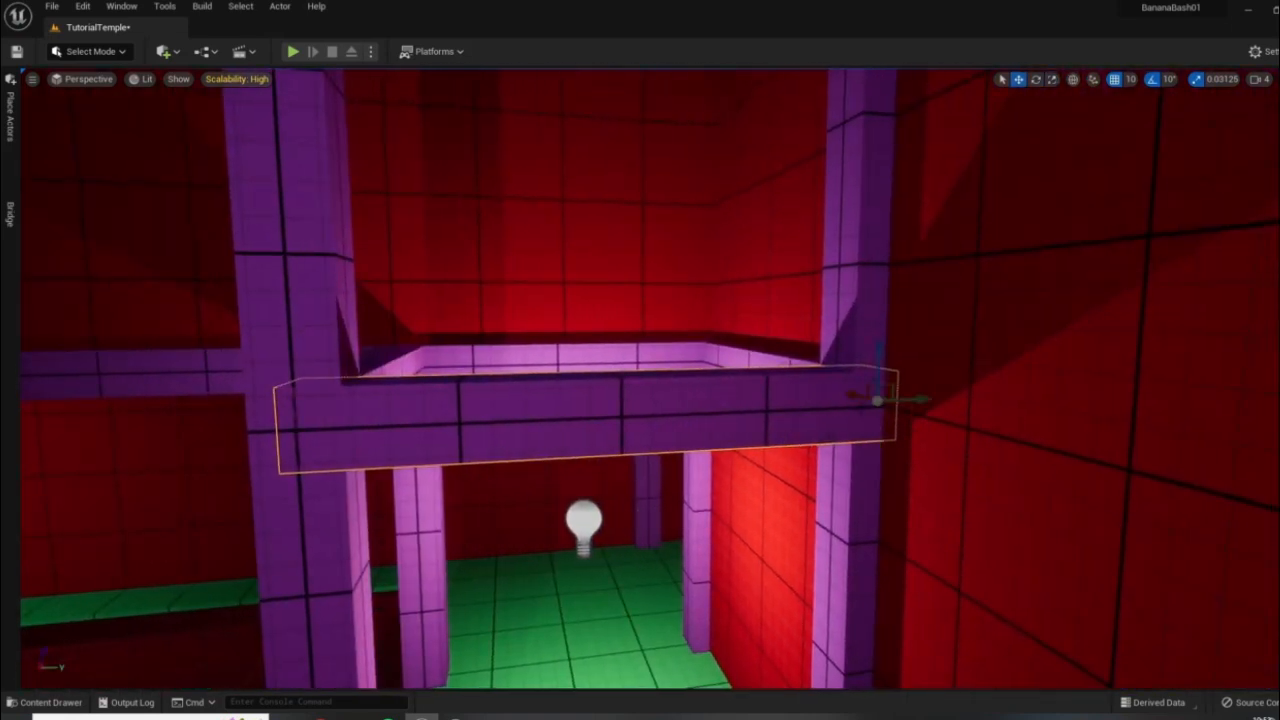
pyautogui.moveTo(835, 402)
pyautogui.mouseDown()
pyautogui.moveTo(795, 403)
pyautogui.moveTo(815, 403)
pyautogui.mouseUp()
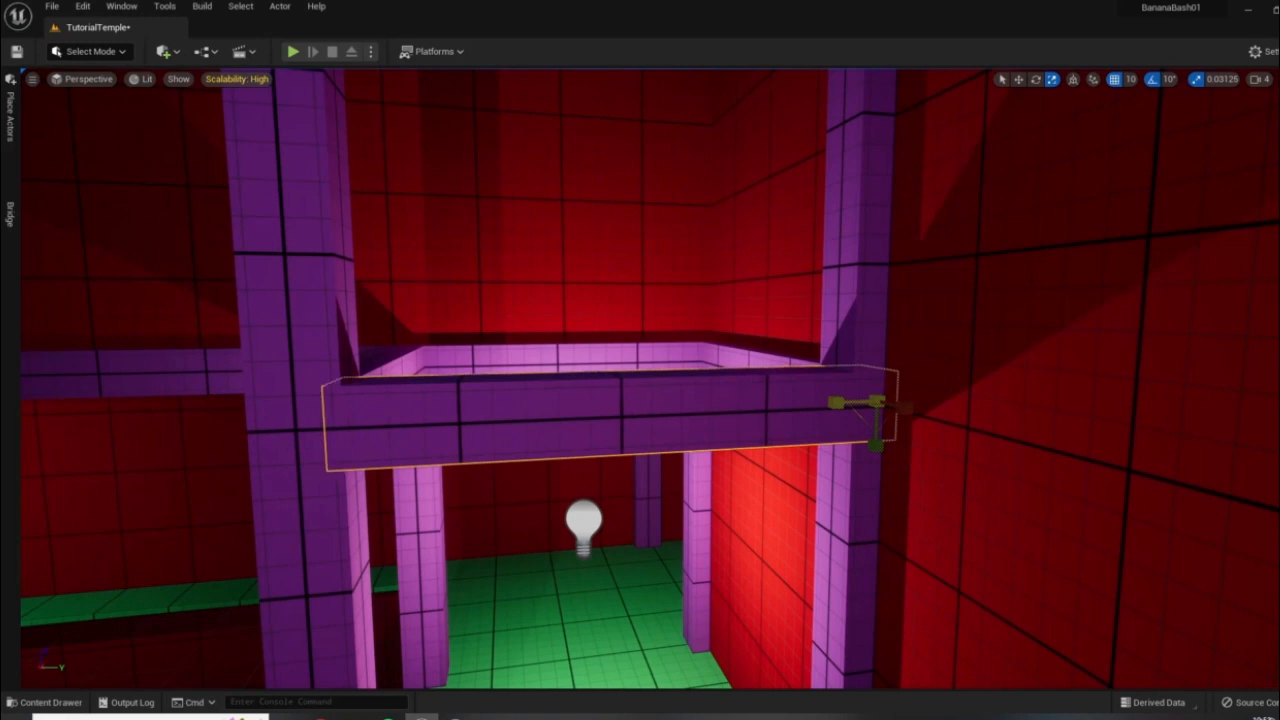
# - Refine the bridging lintel's position and scale so its end fits the free-standing pillar
pyautogui.press('a')
pyautogui.moveTo(883, 402); pyautogui.dragTo(945, 402, button='right')
pyautogui.moveTo(957, 346); pyautogui.dragTo(957, 349)
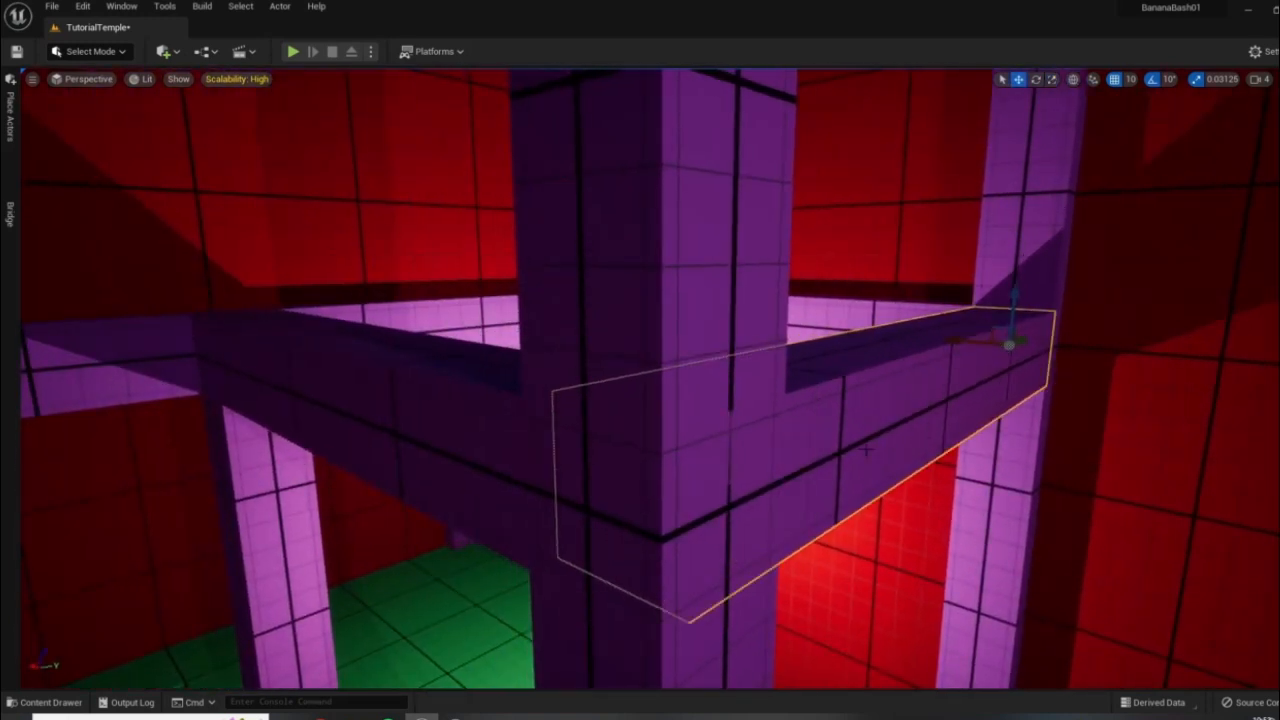
pyautogui.press('r')
pyautogui.moveTo(866, 452); pyautogui.dragTo(858, 375, button='right')
pyautogui.moveTo(806, 368); pyautogui.dragTo(817, 368)
# - Select the point light above the entrance platform with the scale tool active
pyautogui.click(714, 512)
pyautogui.rightClick(719, 541)
pyautogui.moveTo(717, 546); pyautogui.dragTo(500, 555, button='right')
pyautogui.click(691, 563)
pyautogui.click(379, 372)
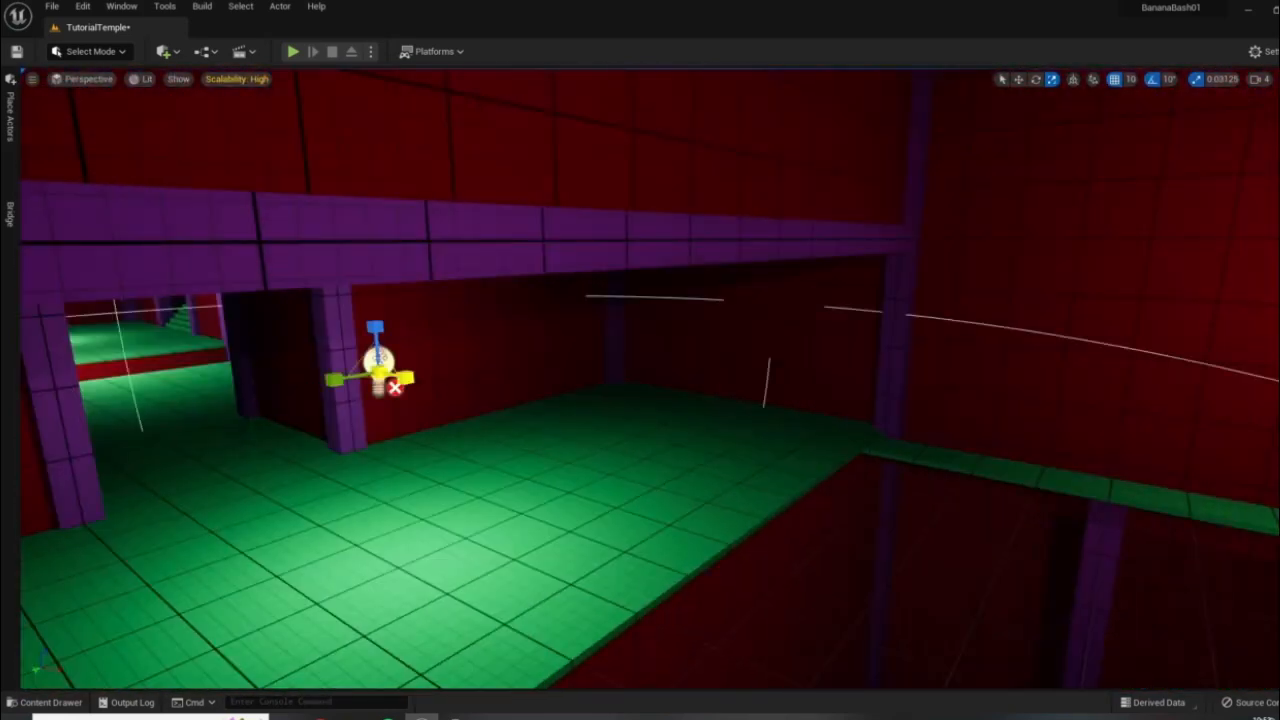
# - Move the point light in front of the red wall above the narrow green walkway sideways along the wall
pyautogui.press('f')
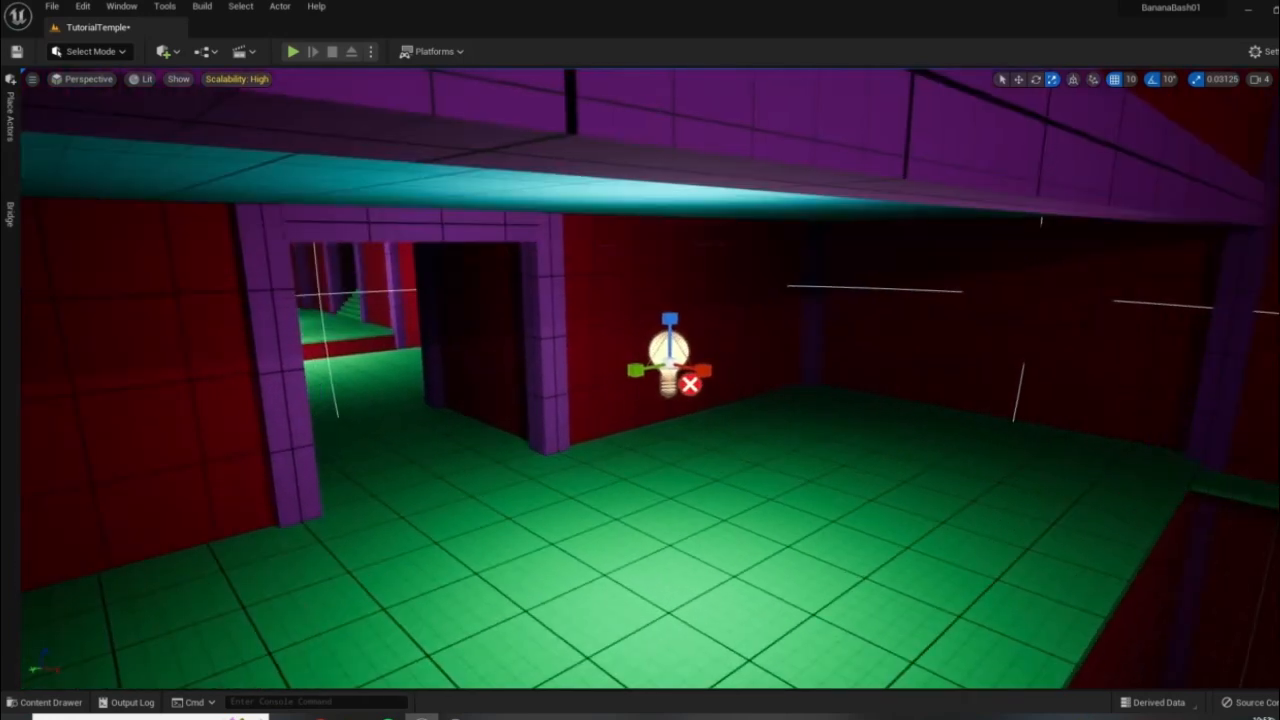
pyautogui.moveTo(640, 400); pyautogui.dragTo(290, 395, button='right')
pyautogui.moveTo(660, 289); pyautogui.dragTo(685, 295, button='right')
pyautogui.click(660, 289)
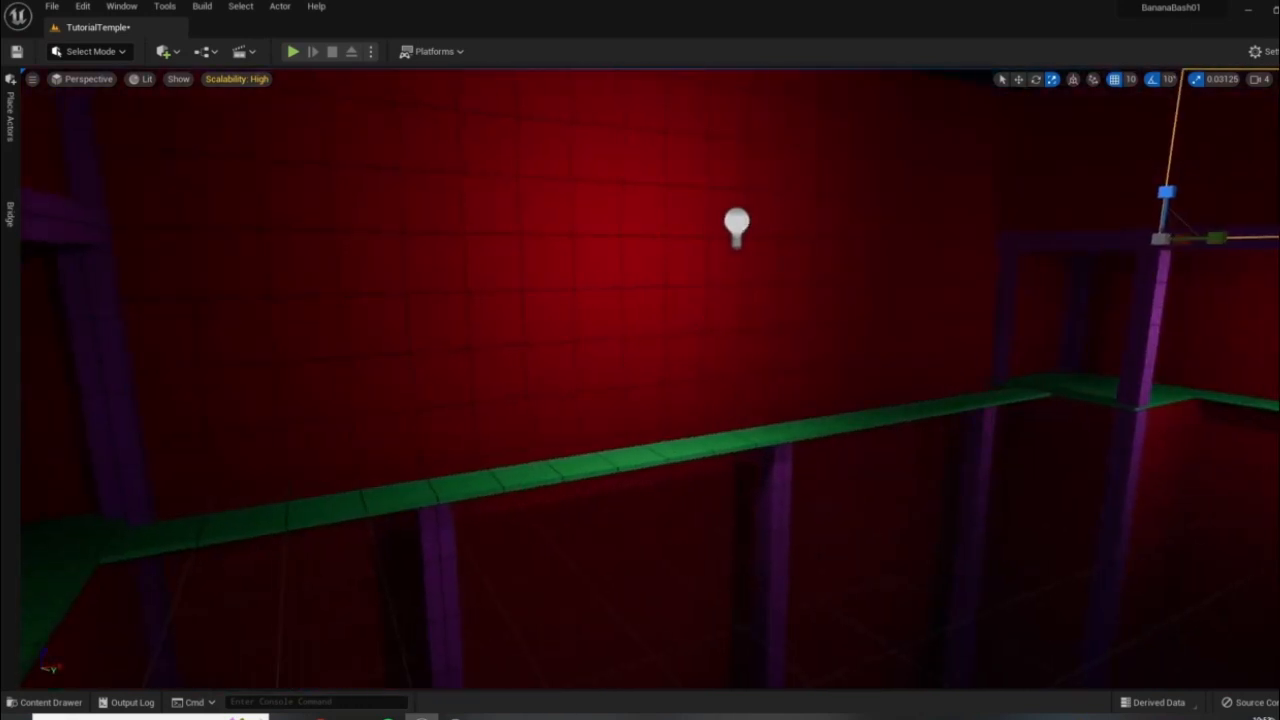
pyautogui.click(738, 225)
pyautogui.moveTo(738, 225)
pyautogui.mouseDown(button='right')
pyautogui.moveTo(660, 222)
pyautogui.moveTo(715, 222)
pyautogui.mouseUp(button='right')
pyautogui.press('w')
pyautogui.moveTo(690, 212); pyautogui.dragTo(900, 212)
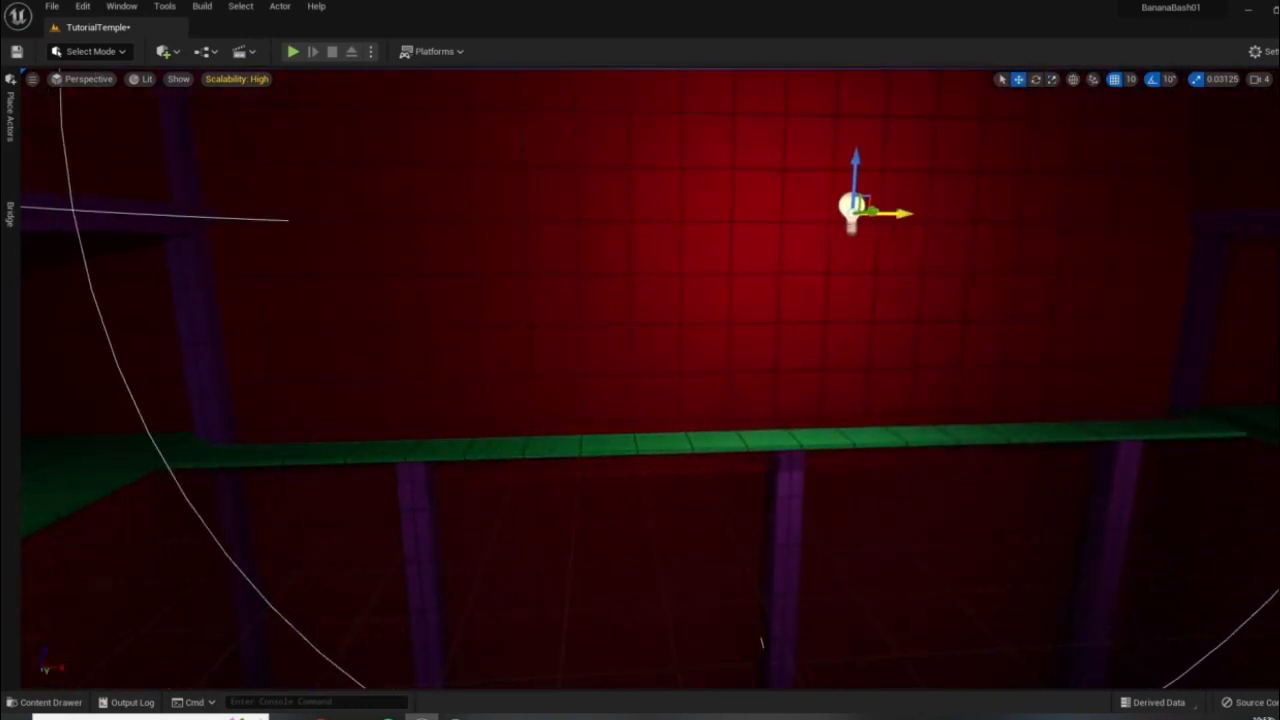
pyautogui.moveTo(900, 212); pyautogui.dragTo(785, 231, button='right')
# - Adjust PointLight6's attenuation radius, trying about 466 before enlarging it again, and compare its range with the balcony light's
pyautogui.click(1278, 120)
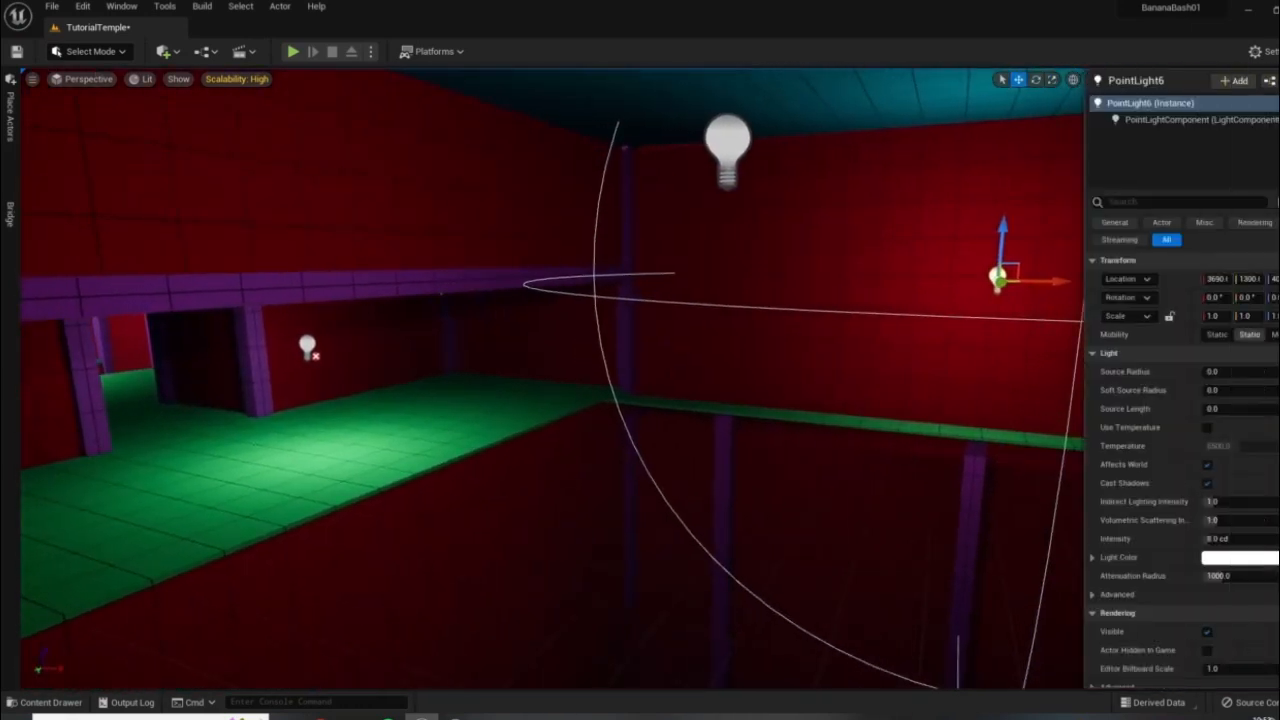
pyautogui.moveTo(1206, 575); pyautogui.dragTo(1180, 576)
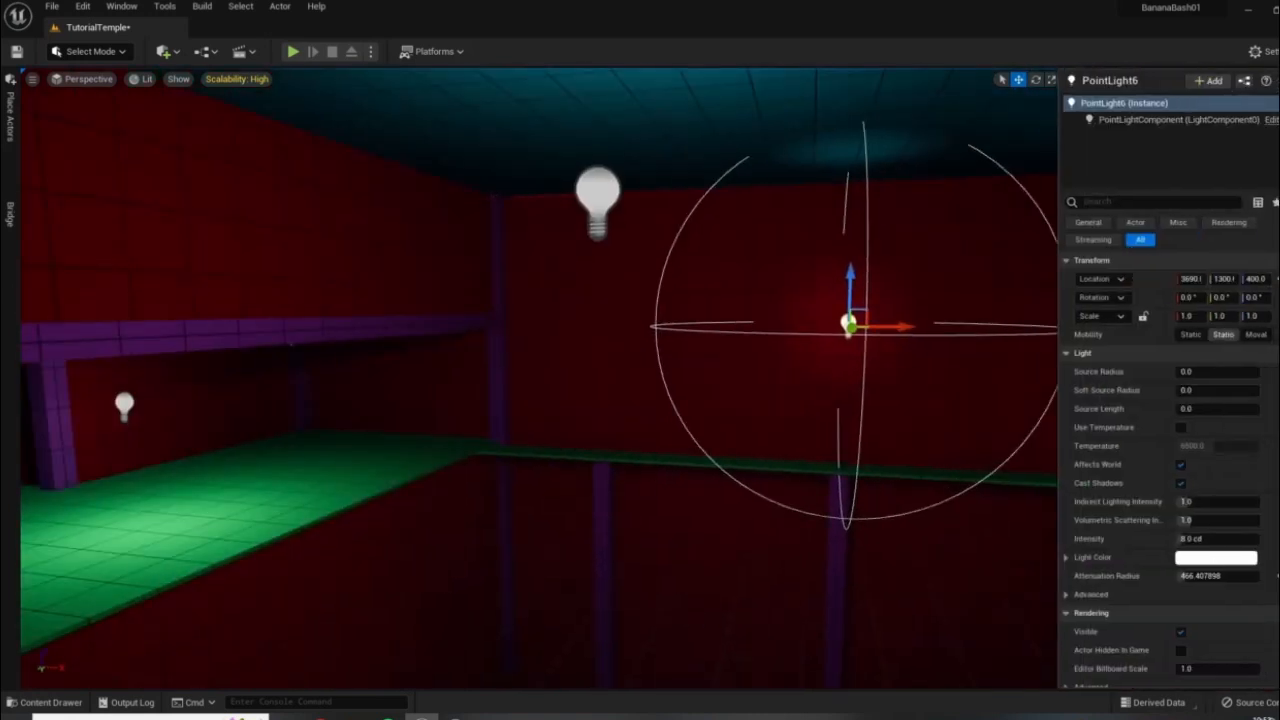
pyautogui.moveTo(1181, 576); pyautogui.dragTo(1215, 576)
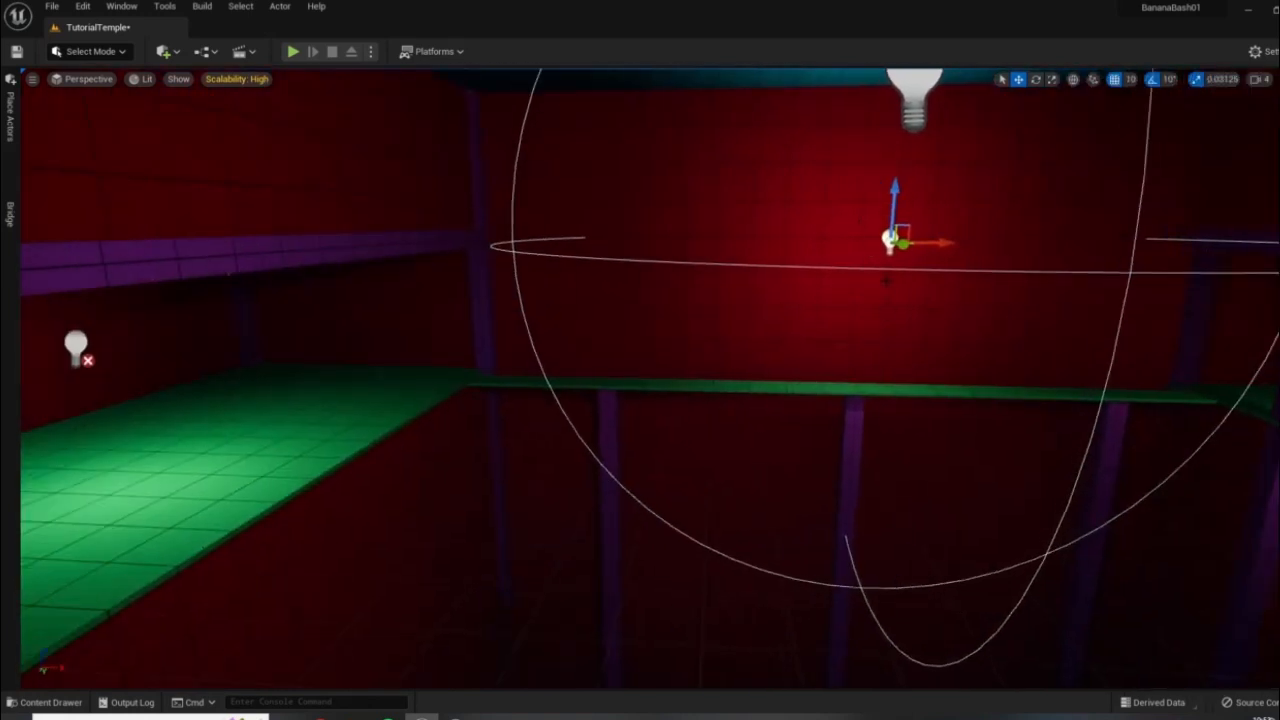
pyautogui.click(75, 338)
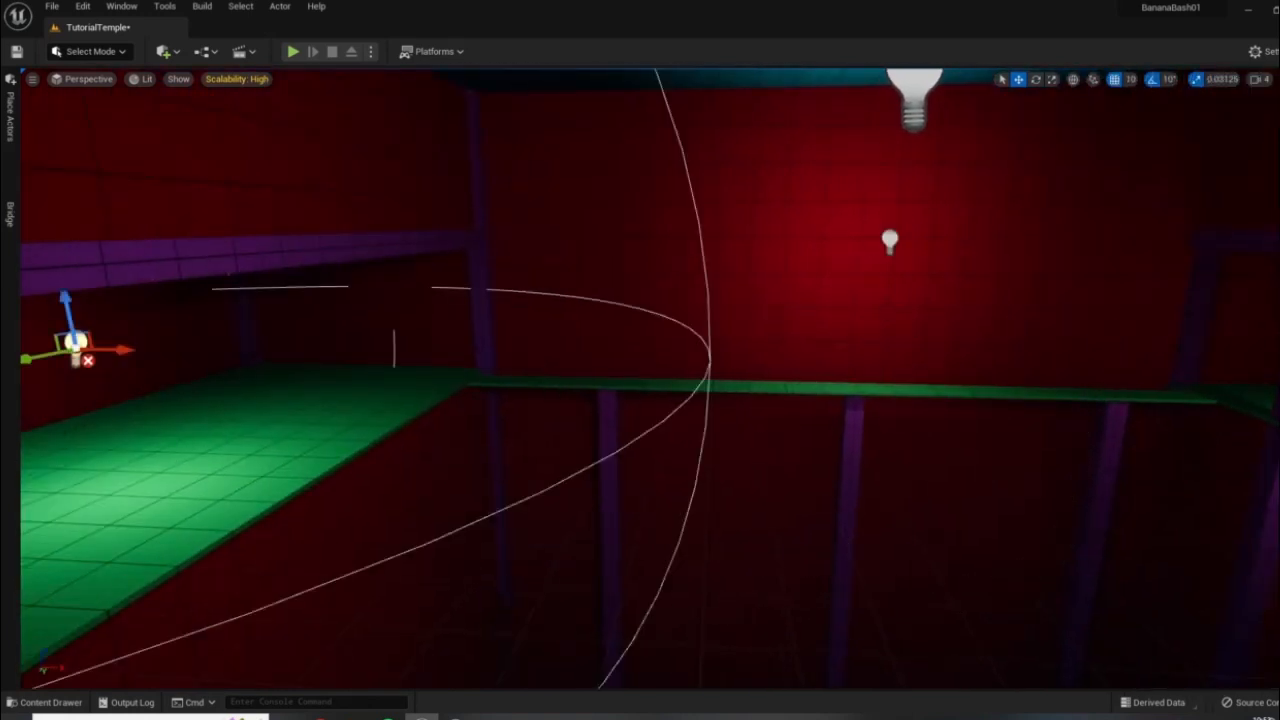
pyautogui.click(889, 240)
# - Lower the large hall's ceiling point light and shift it sideways away from the adjacent red wall
pyautogui.moveTo(688, 318)
pyautogui.mouseDown(button='right')
pyautogui.moveTo(840, 312)
pyautogui.moveTo(880, 255)
pyautogui.moveTo(688, 318)
pyautogui.mouseUp(button='right')
pyautogui.click(850, 346)
pyautogui.moveTo(850, 346); pyautogui.dragTo(832, 384, button='right')
pyautogui.moveTo(890, 328)
pyautogui.mouseDown()
pyautogui.moveTo(802, 324)
pyautogui.moveTo(885, 331)
pyautogui.mouseUp()
pyautogui.moveTo(838, 283); pyautogui.dragTo(834, 363)
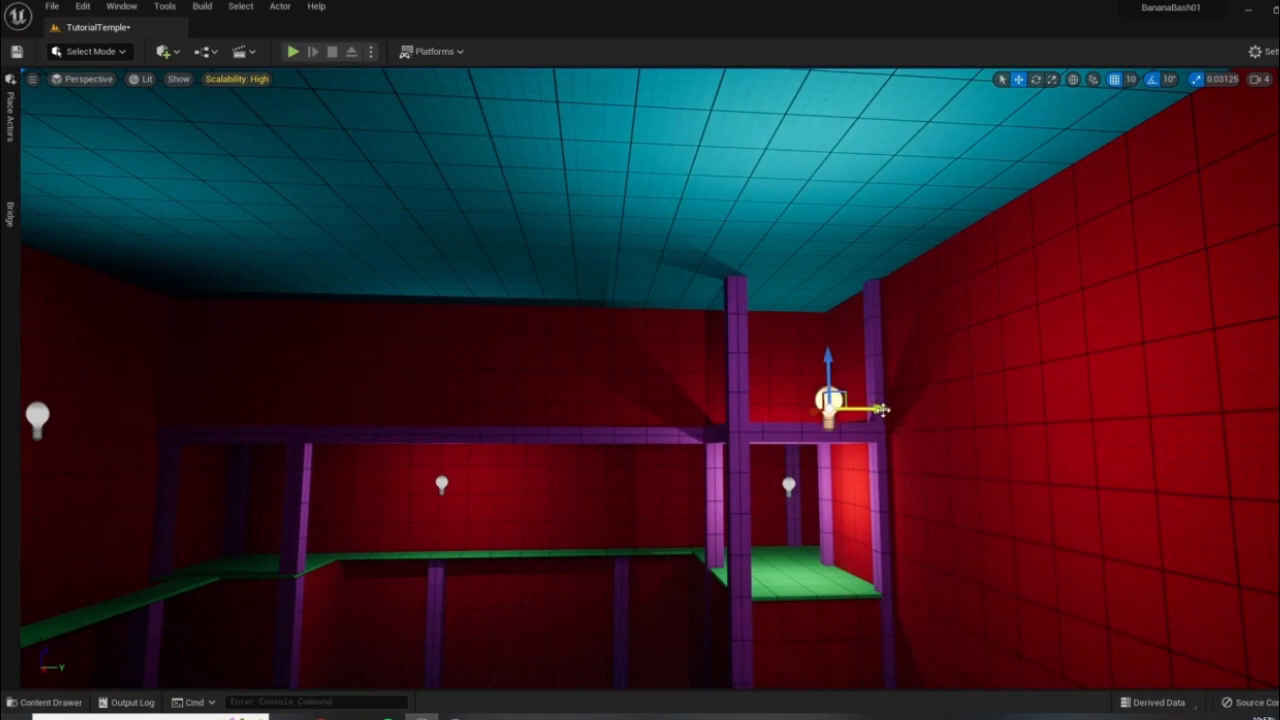
pyautogui.moveTo(882, 410); pyautogui.dragTo(844, 408)
# - Set the mobility of PointLight5, the balcony room's light by the doorway, to Movable
pyautogui.moveTo(844, 408); pyautogui.dragTo(448, 354, button='right')
pyautogui.click(448, 354)
pyautogui.press('a')
pyautogui.click(1279, 170)
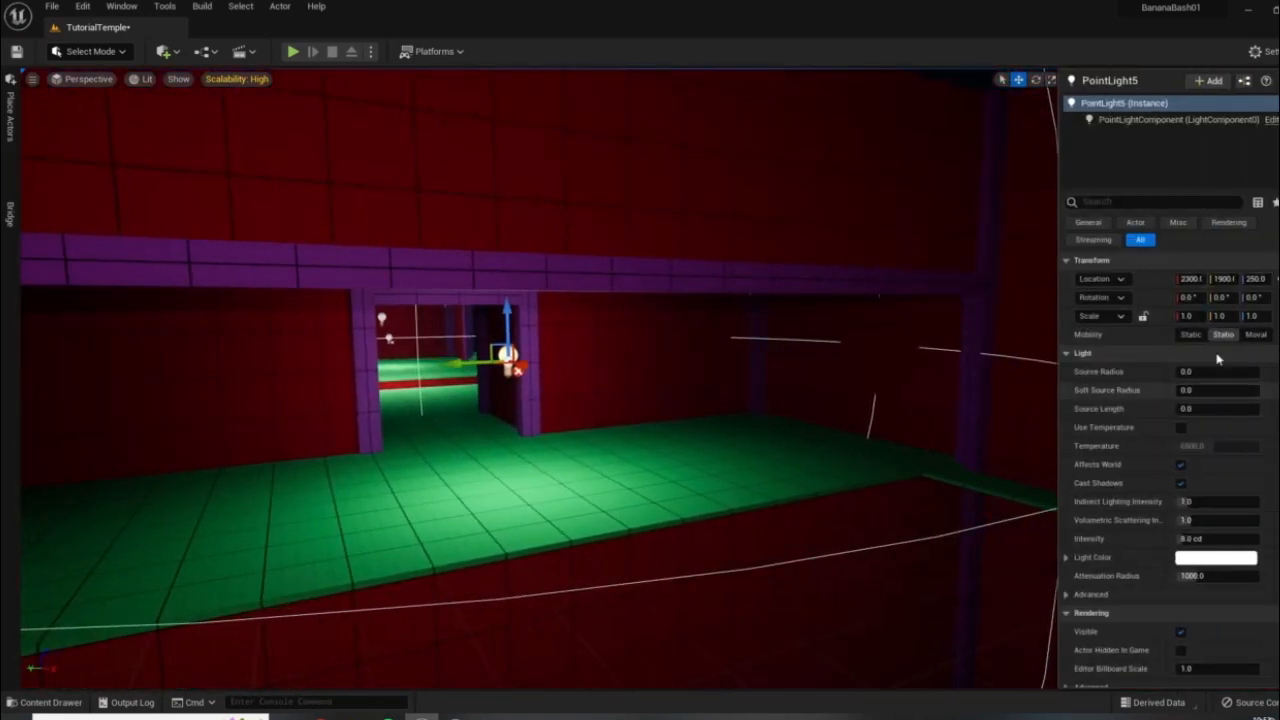
pyautogui.moveTo(1055, 318); pyautogui.dragTo(938, 317)
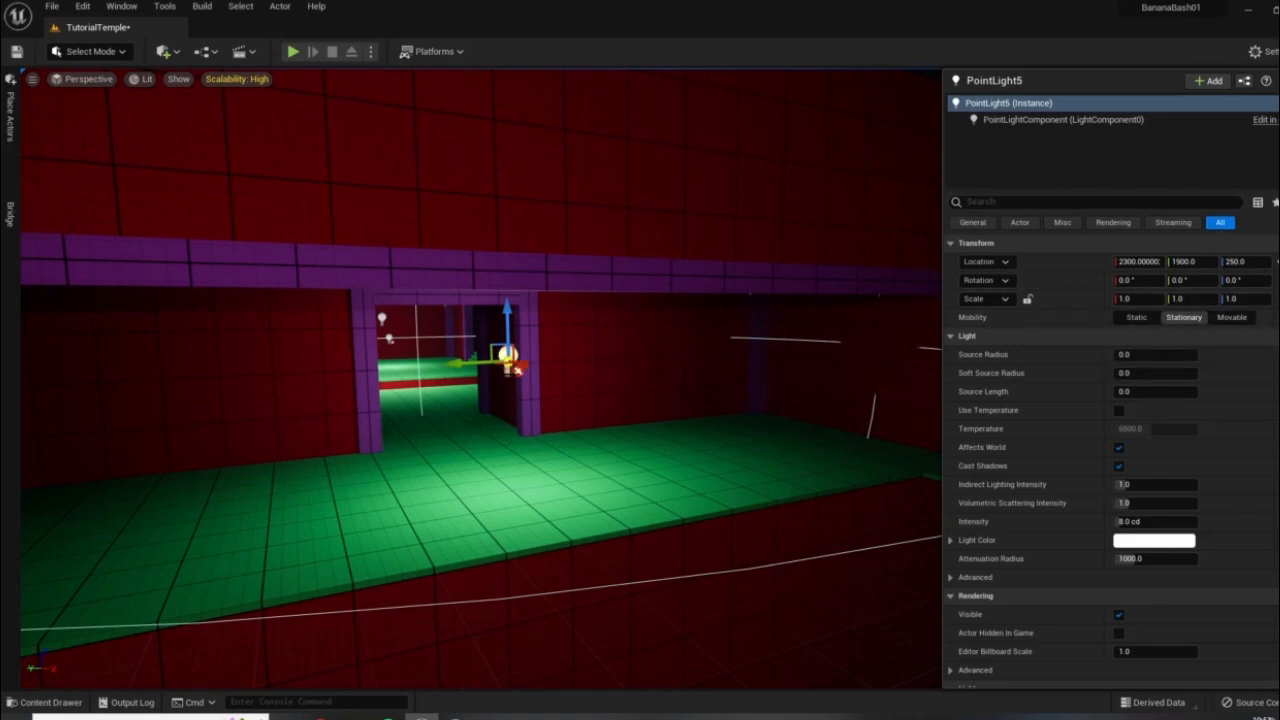
pyautogui.click(1233, 319)
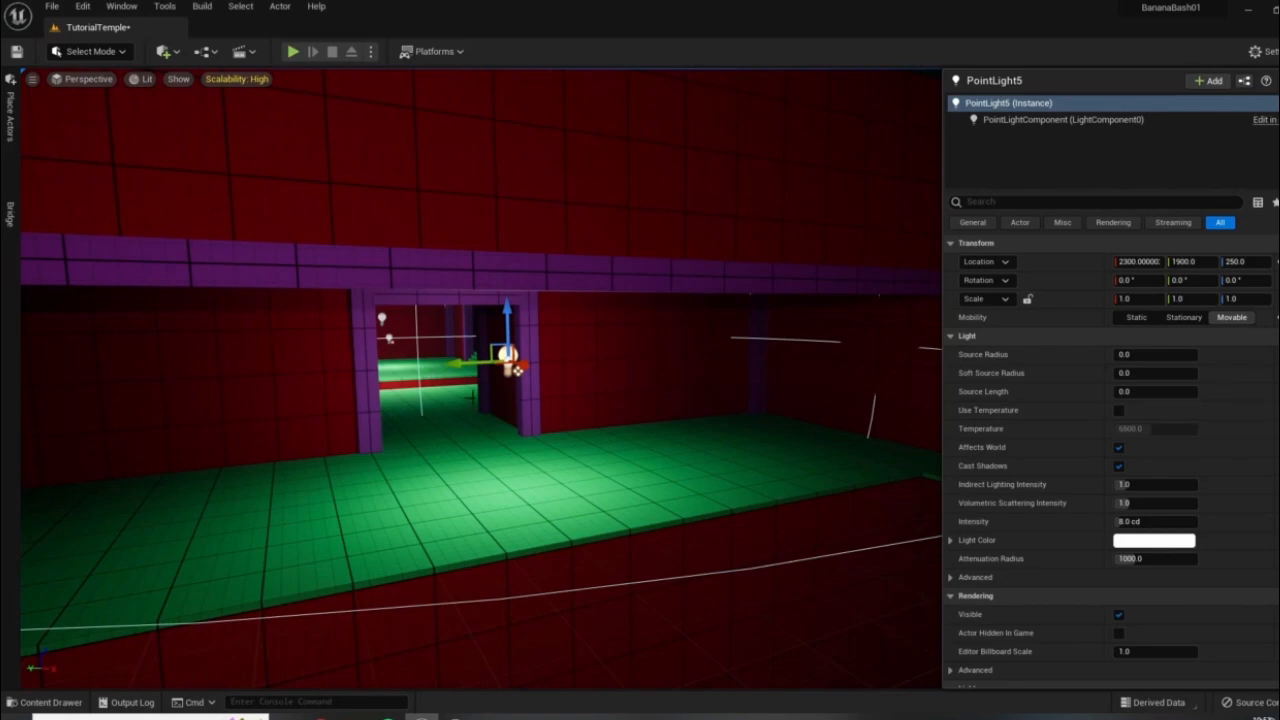
# - Move PointLight5 along the X axis to 2260, with its mobility set to Movable
pyautogui.scroll(4, 405, 356)
pyautogui.moveTo(438, 356); pyautogui.dragTo(720, 352, button='right')
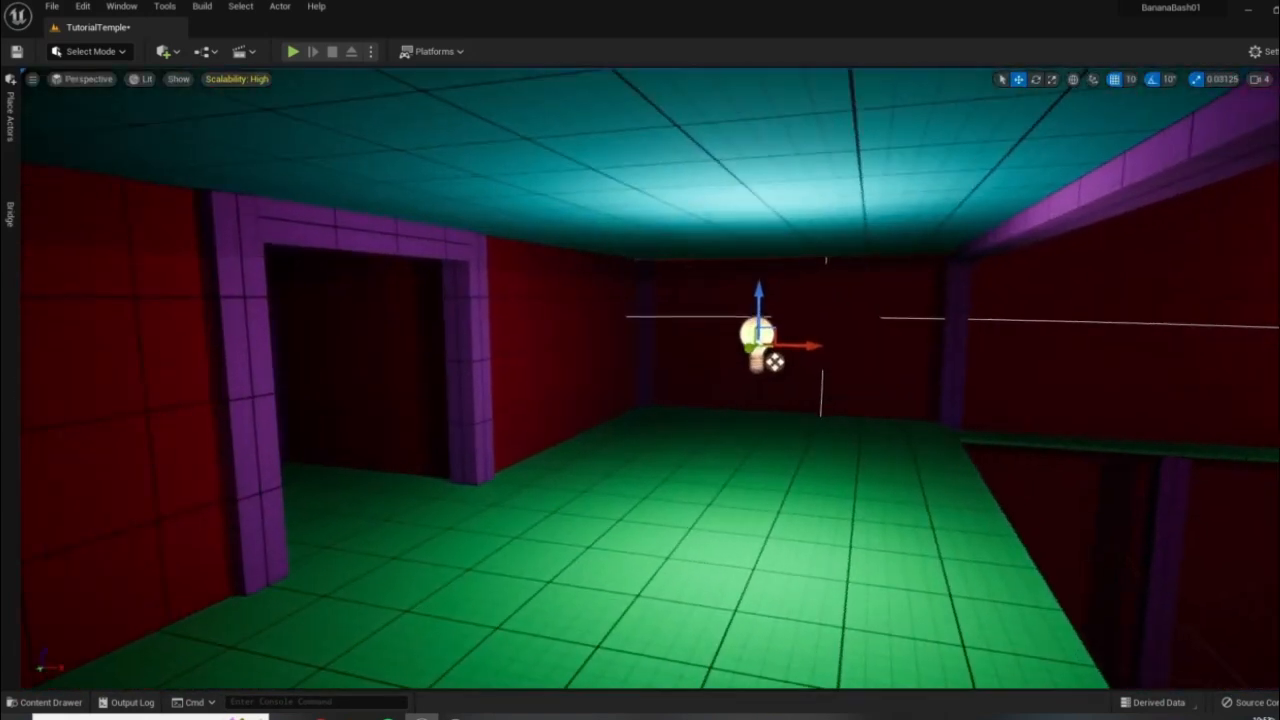
pyautogui.moveTo(811, 345); pyautogui.dragTo(775, 344)
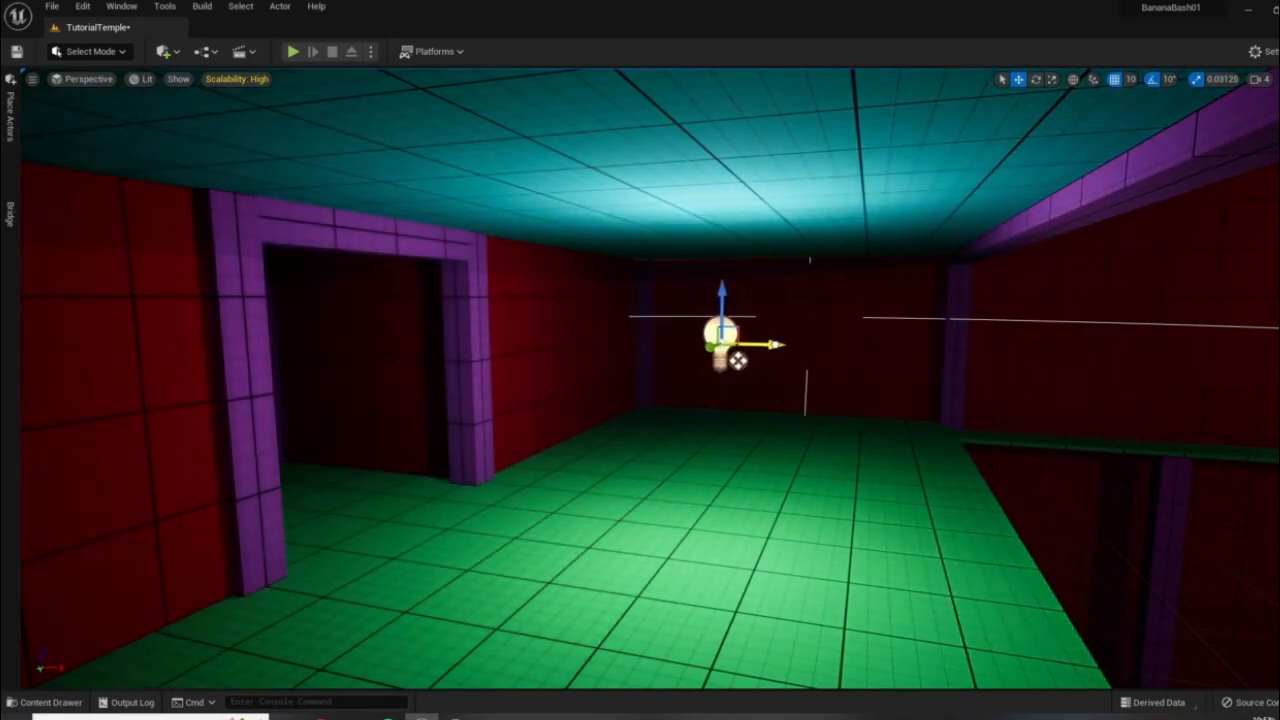
pyautogui.moveTo(775, 344); pyautogui.dragTo(820, 308, button='right')
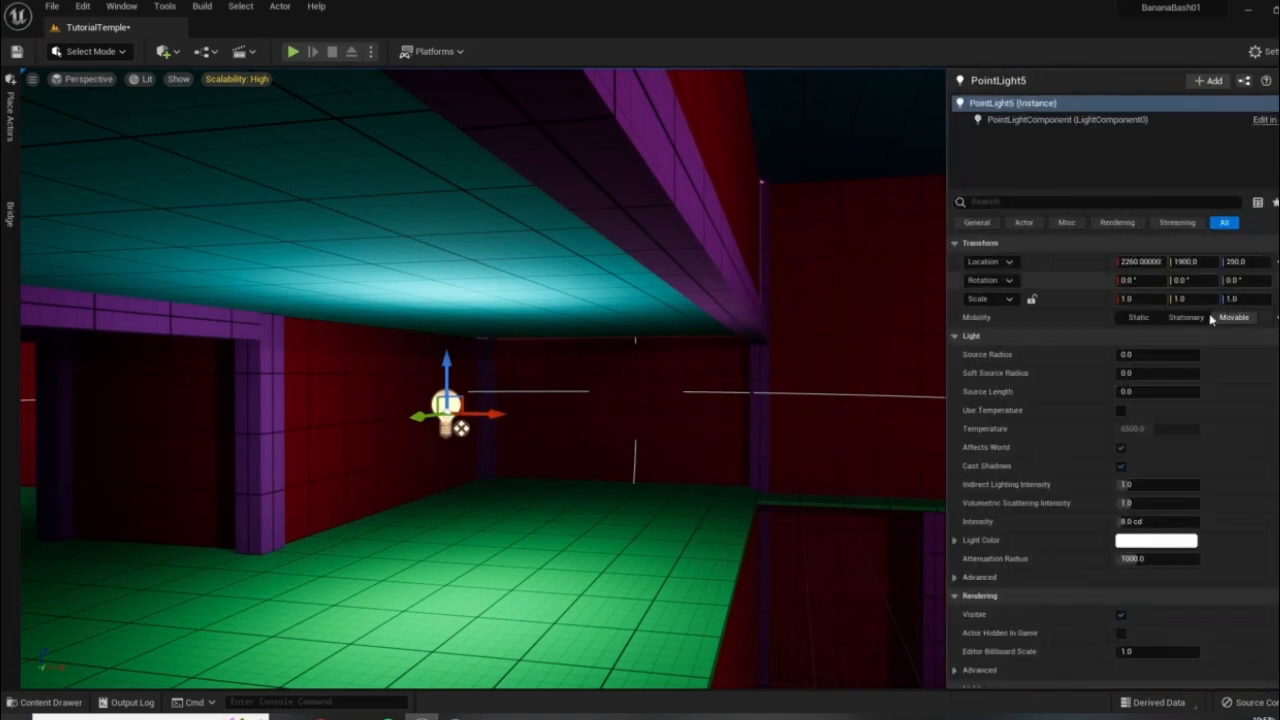
pyautogui.click(1233, 317)
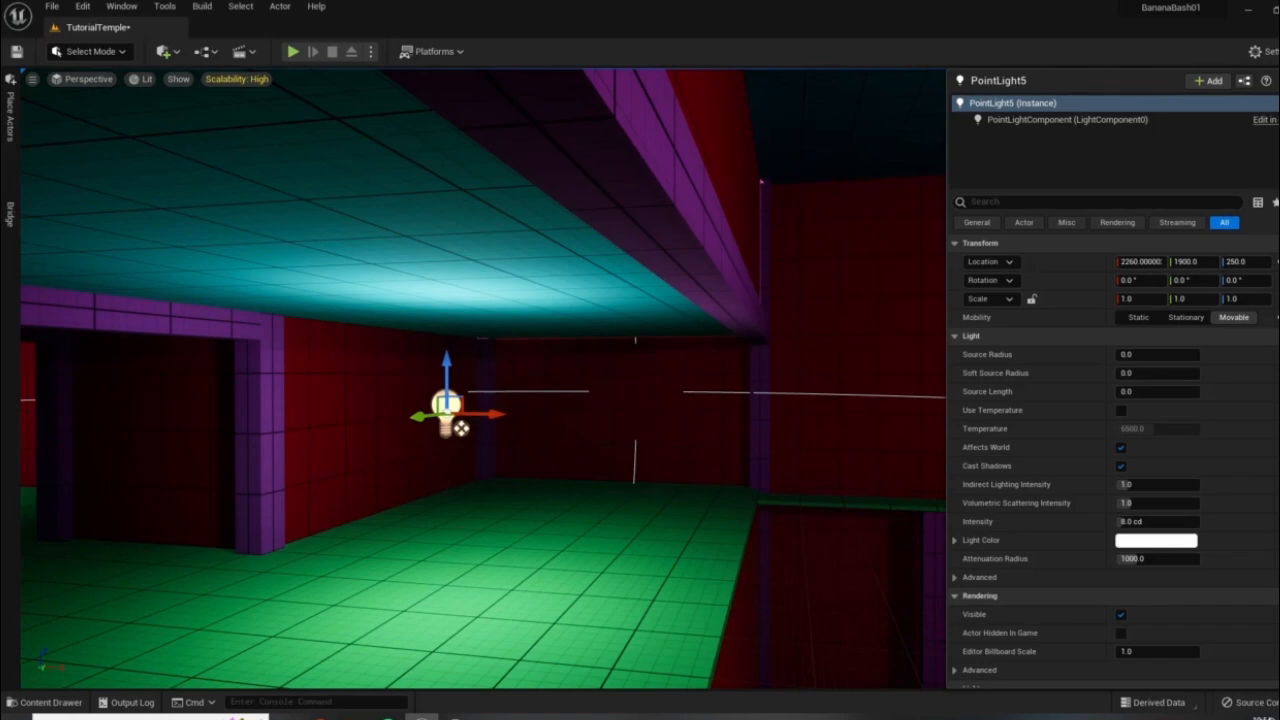
pyautogui.click(1278, 228)
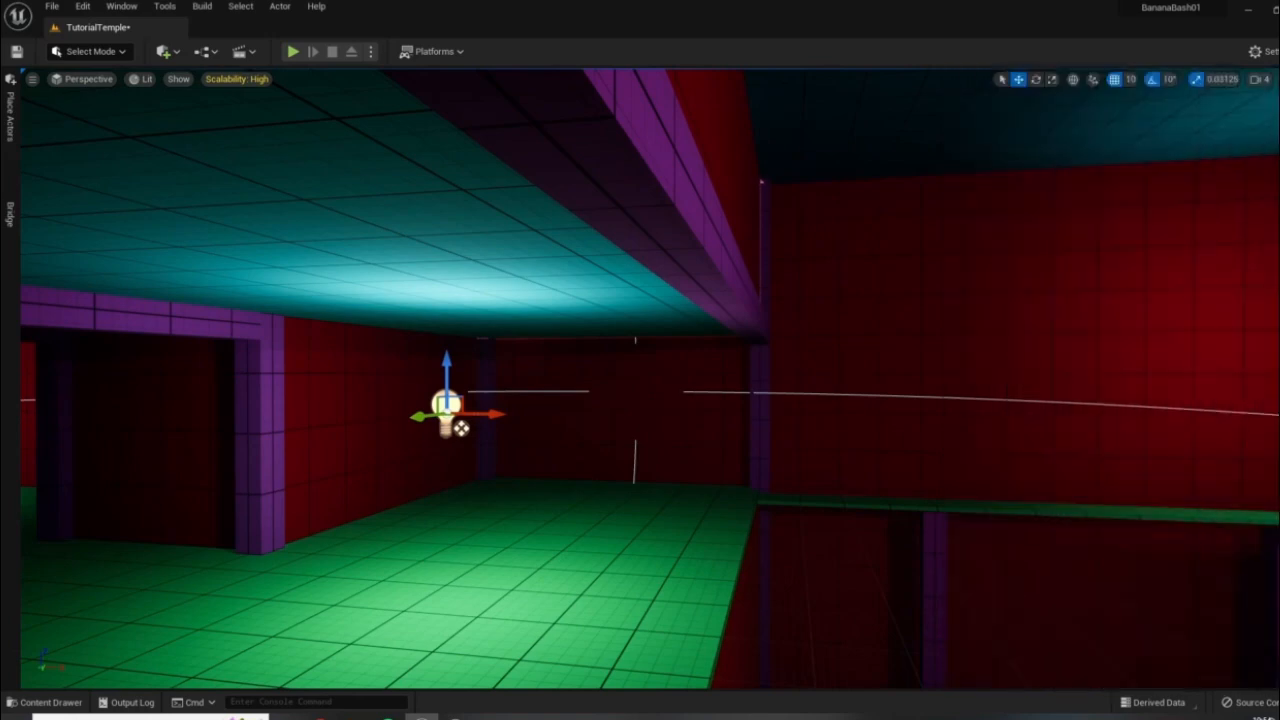
# - Shift the point light near the large hall's tall red wall horizontally, away from the corner pillars
pyautogui.moveTo(640, 380); pyautogui.dragTo(990, 370, button='right')
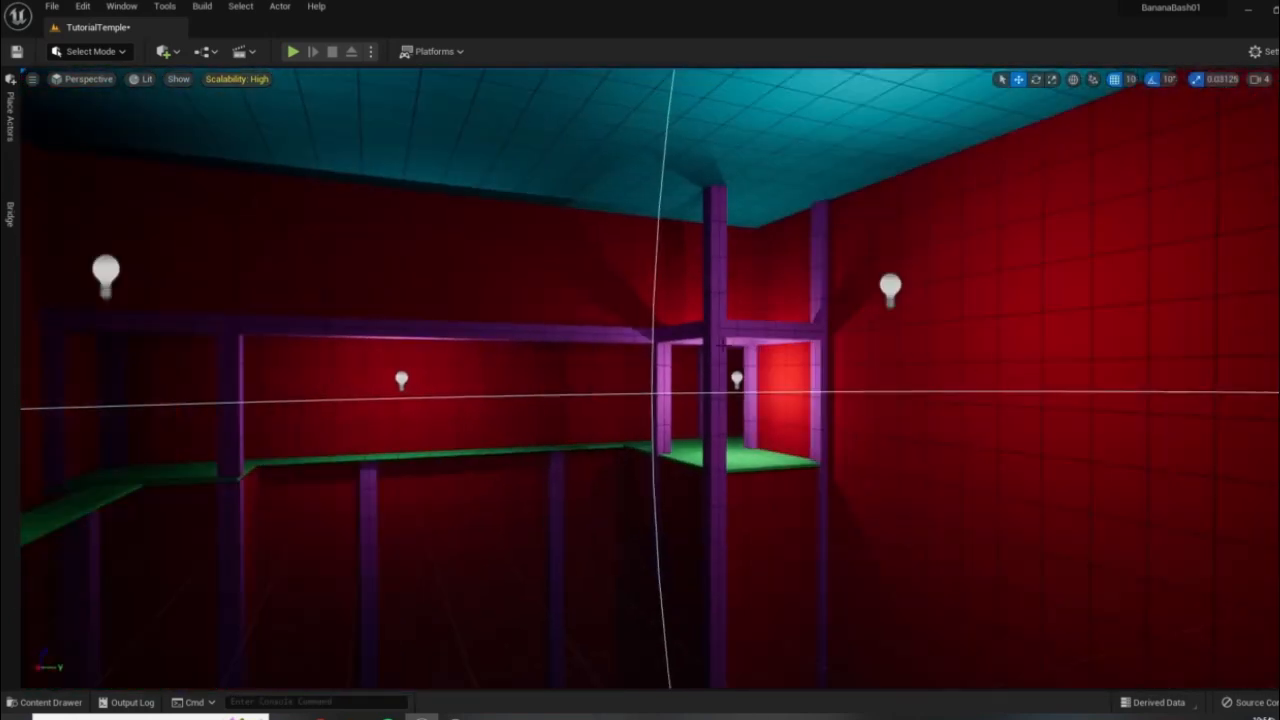
pyautogui.click(890, 288)
pyautogui.moveTo(890, 288); pyautogui.dragTo(1000, 288, button='right')
pyautogui.press('a')
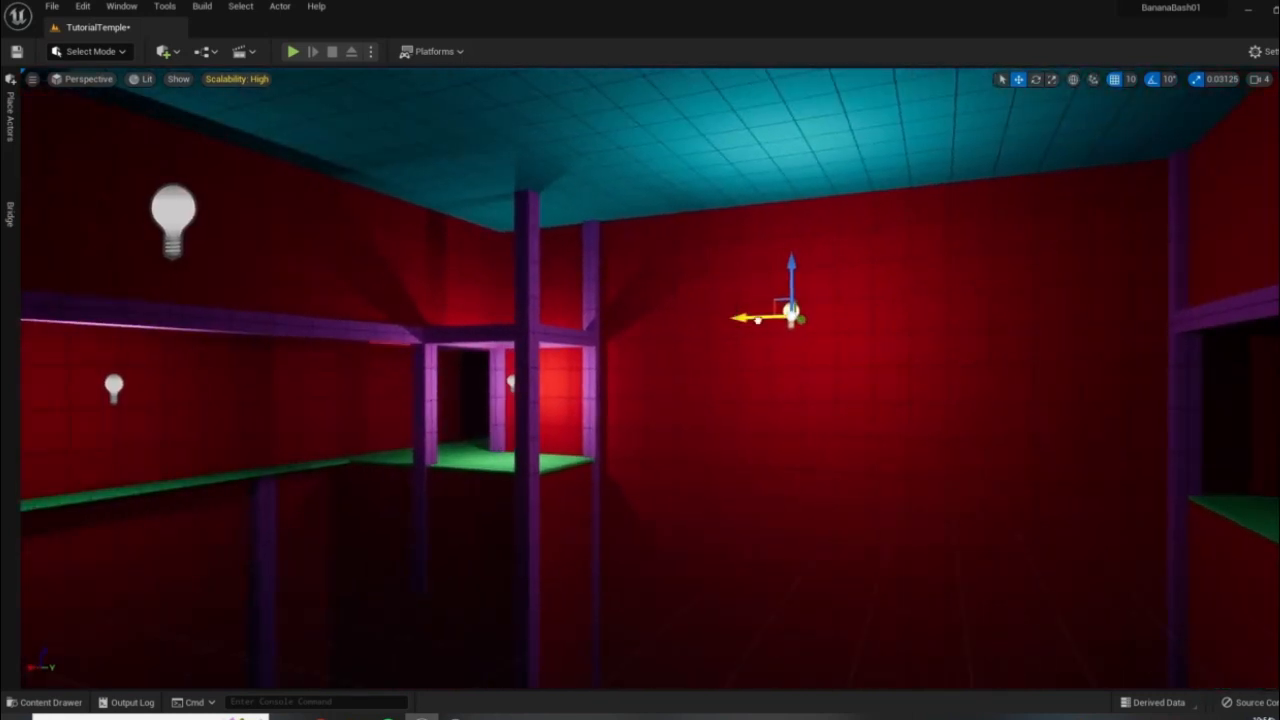
pyautogui.moveTo(754, 321); pyautogui.dragTo(868, 321)
pyautogui.moveTo(868, 321); pyautogui.dragTo(480, 290, button='right')
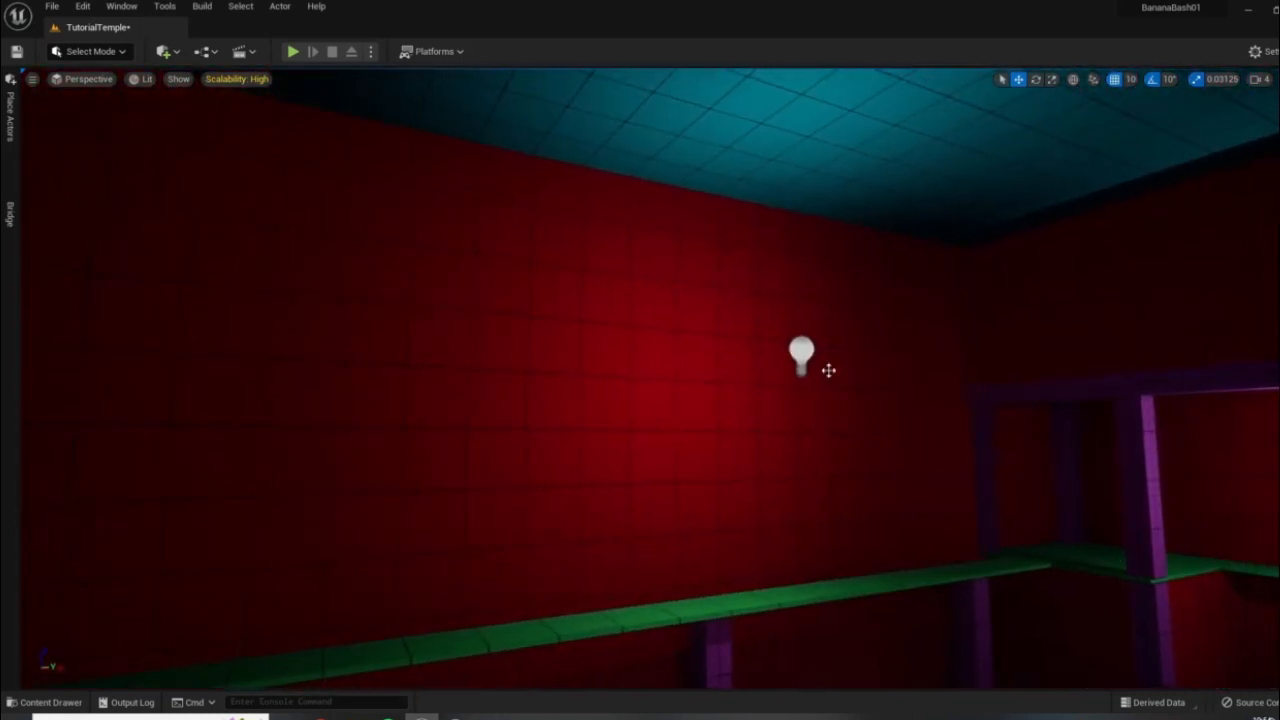
# - Reposition the point light in front of the red wall above the walkway along its X axis
pyautogui.click(804, 353)
pyautogui.moveTo(804, 353); pyautogui.dragTo(730, 355, button='right')
pyautogui.moveTo(770, 379); pyautogui.dragTo(553, 377)
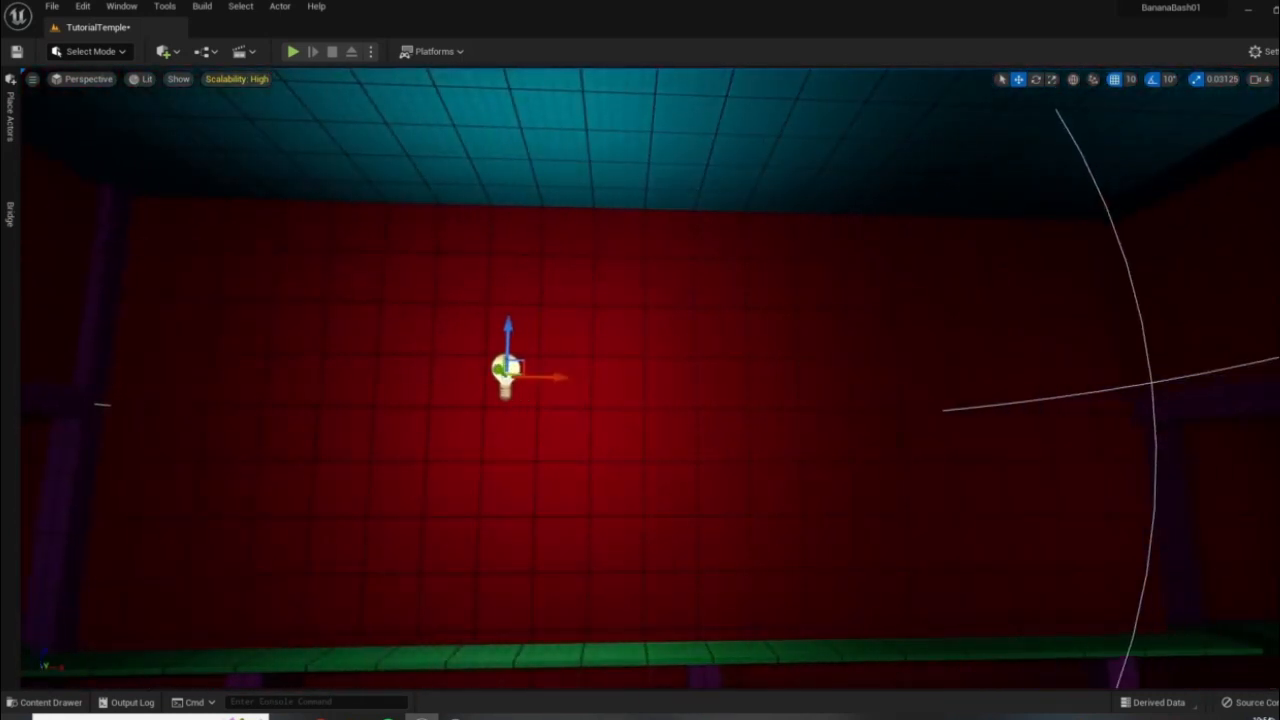
pyautogui.moveTo(553, 377); pyautogui.dragTo(470, 395, button='right')
pyautogui.moveTo(708, 285); pyautogui.dragTo(738, 285)
# - Set the mobility of the point light over the pit beside the green staircase to Movable
pyautogui.moveTo(738, 285); pyautogui.dragTo(915, 265, button='right')
pyautogui.moveTo(640, 380); pyautogui.dragTo(860, 390, button='right')
pyautogui.moveTo(860, 390); pyautogui.dragTo(880, 385, button='right')
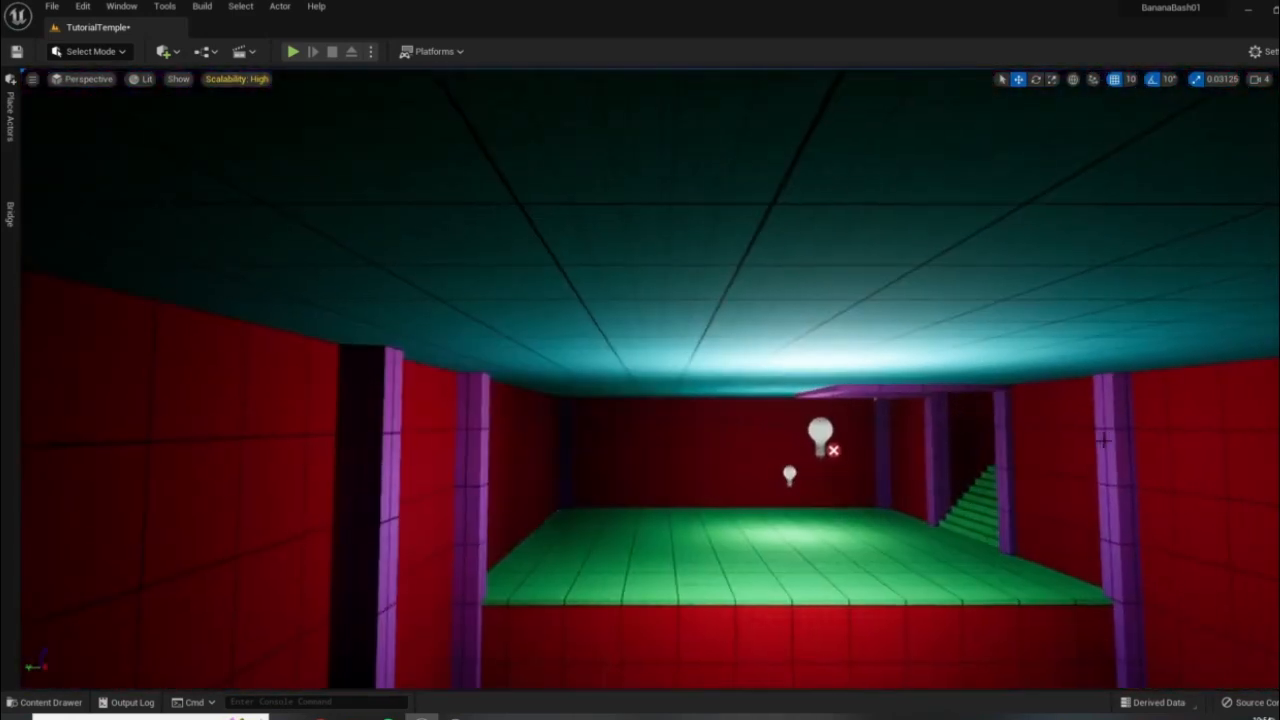
pyautogui.moveTo(640, 380); pyautogui.dragTo(850, 385, button='right')
pyautogui.moveTo(636, 280); pyautogui.dragTo(636, 280, button='right')
pyautogui.press('a')
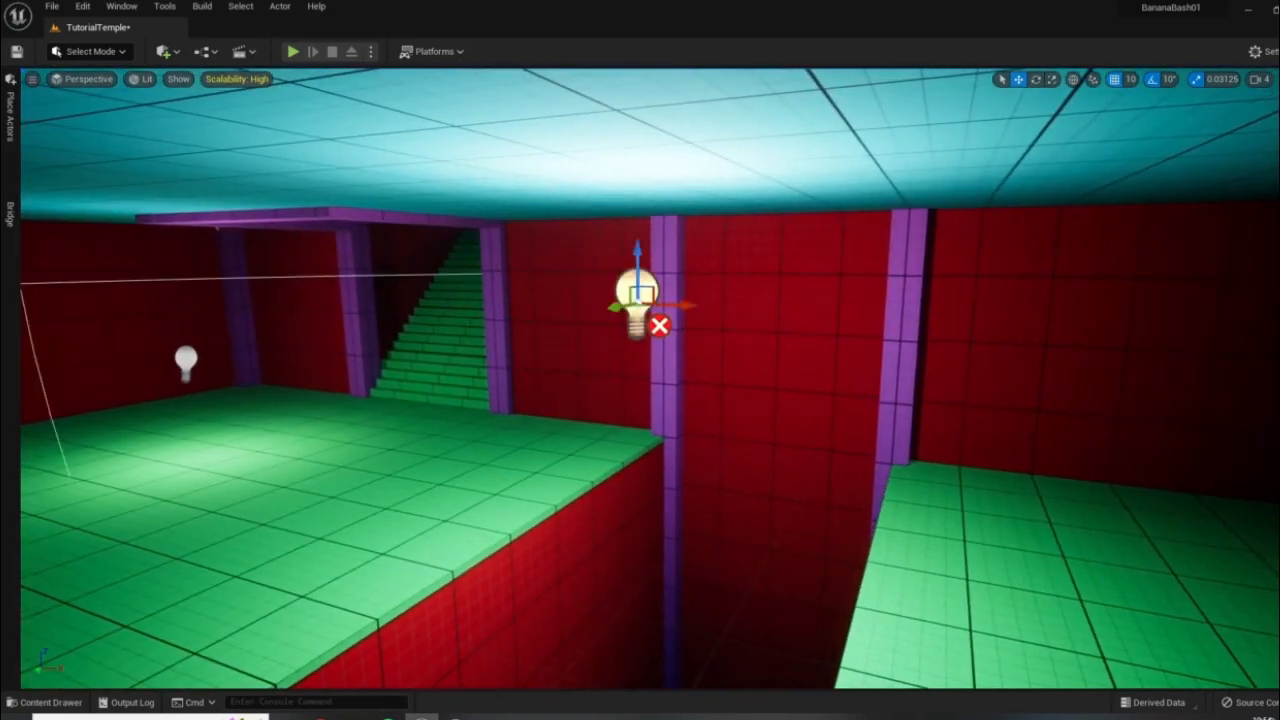
pyautogui.click(1279, 205)
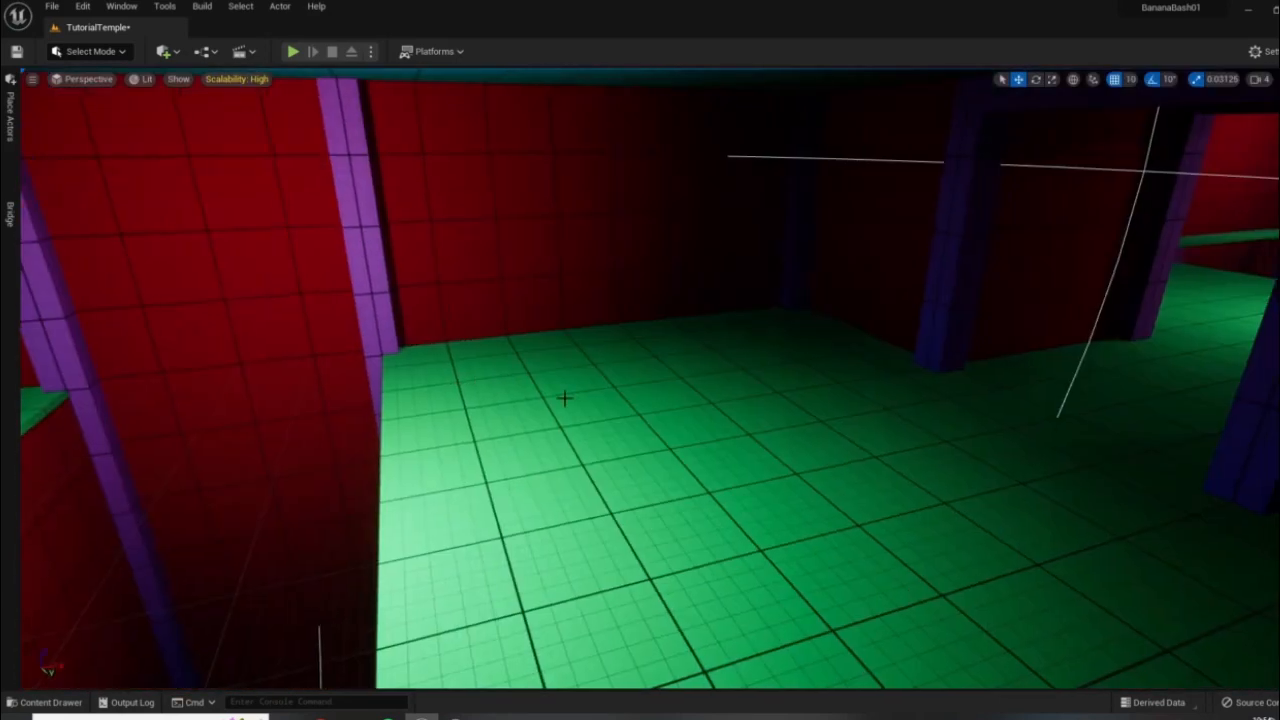
pyautogui.moveTo(443, 355); pyautogui.dragTo(443, 355, button='right')
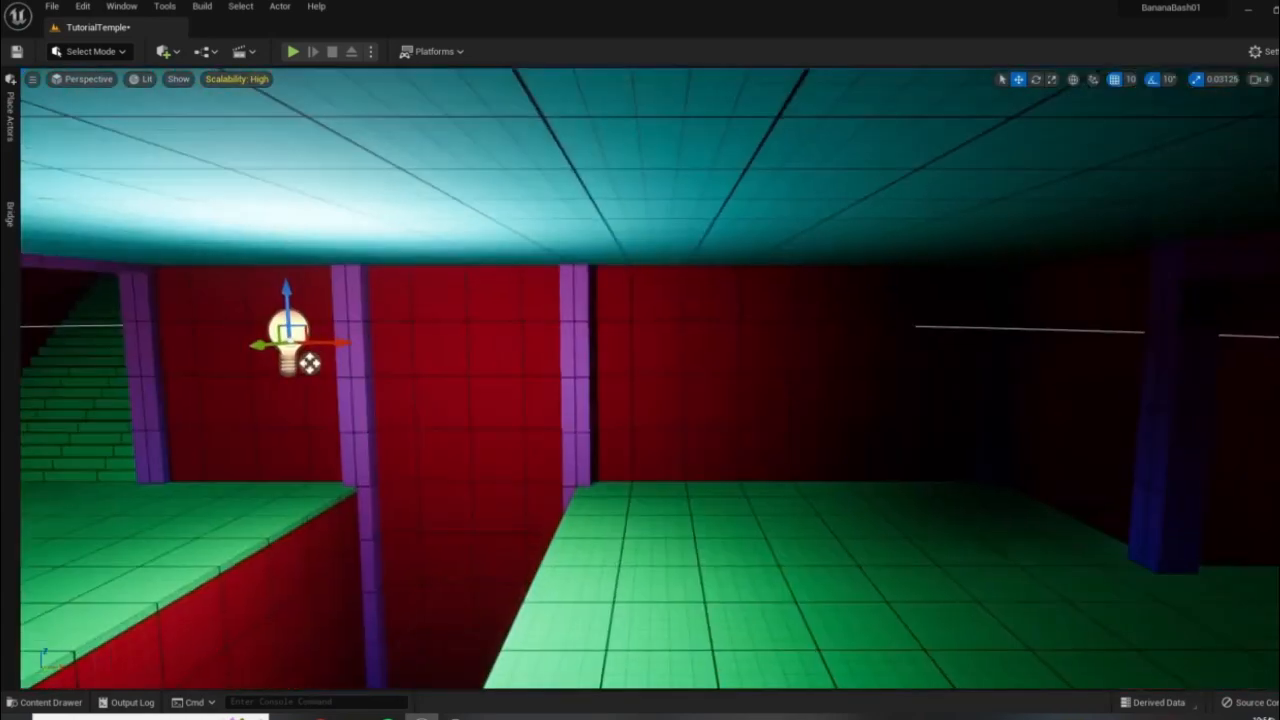
# - Reposition the movable point light over the pit along both horizontal axes towards the neighbouring green floor
pyautogui.moveTo(254, 346); pyautogui.dragTo(160, 350)
pyautogui.moveTo(200, 345); pyautogui.dragTo(200, 345, button='right')
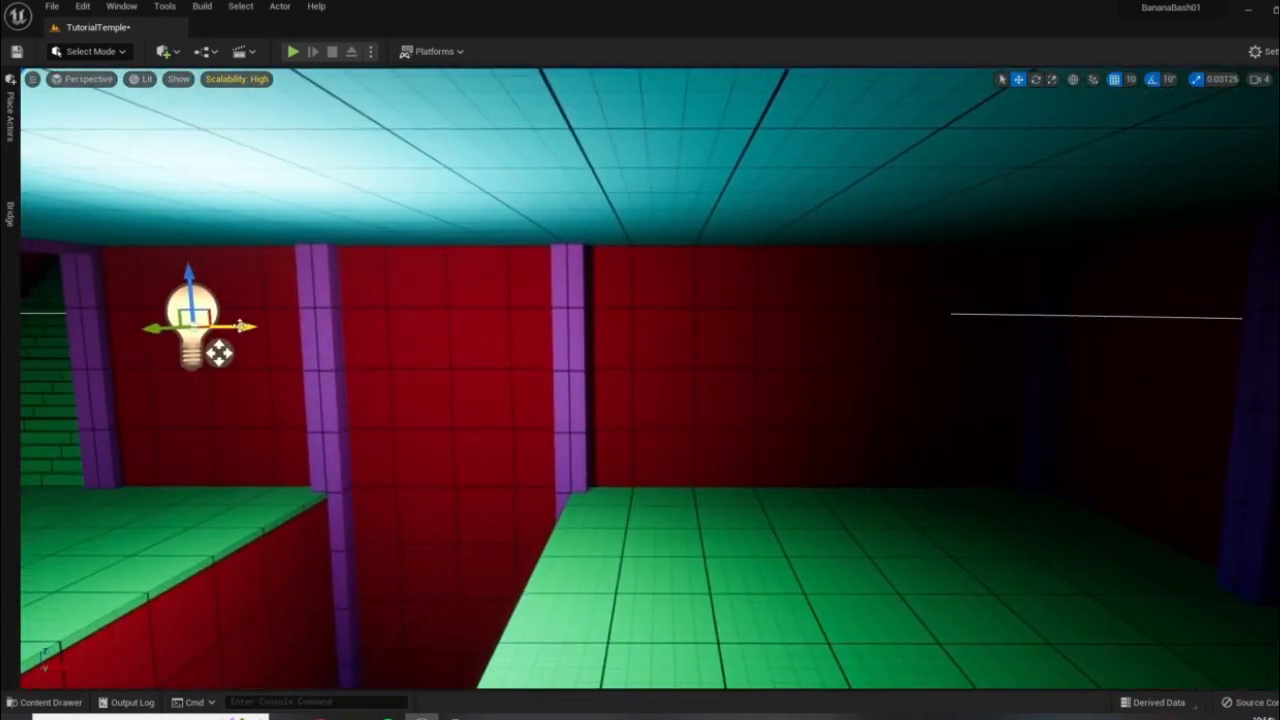
pyautogui.moveTo(247, 338); pyautogui.dragTo(491, 340)
pyautogui.moveTo(556, 344); pyautogui.dragTo(556, 344, button='right')
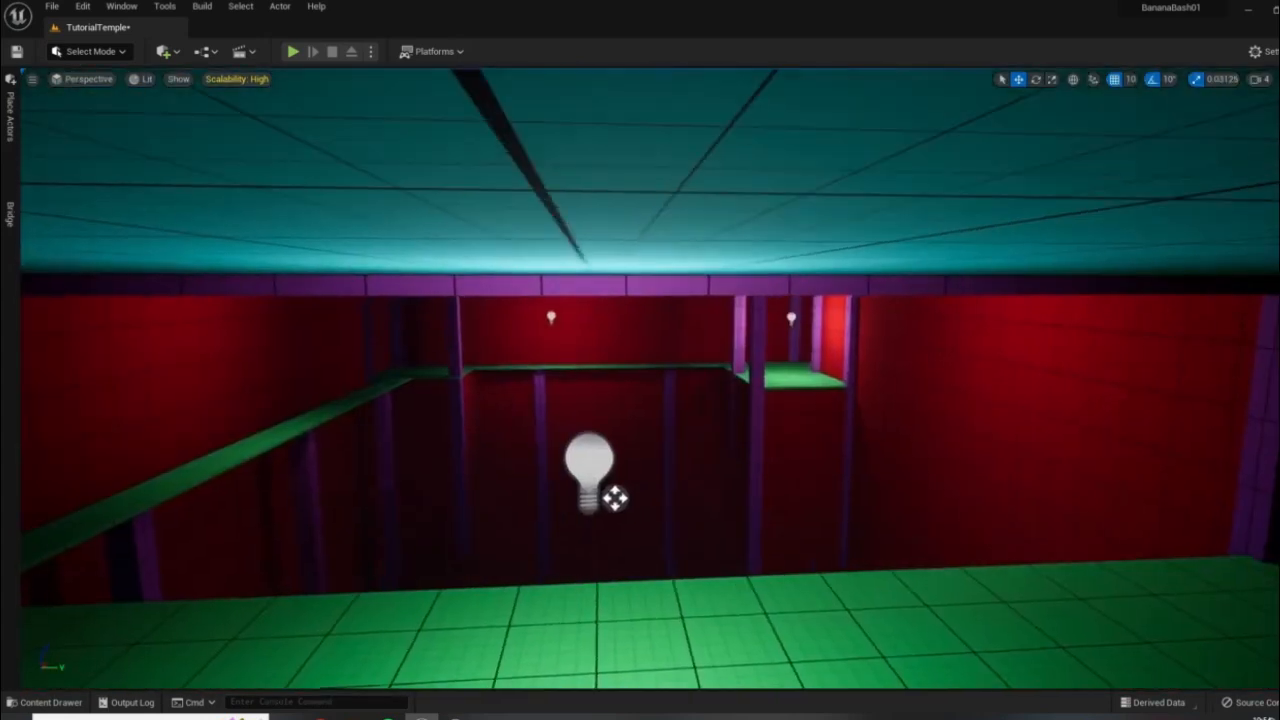
# - Playtest the level, running the character through the doorway to the green platform blocks to check the lighting
pyautogui.moveTo(614, 497); pyautogui.dragTo(614, 497, button='right')
pyautogui.hotkey('alt', 'p')
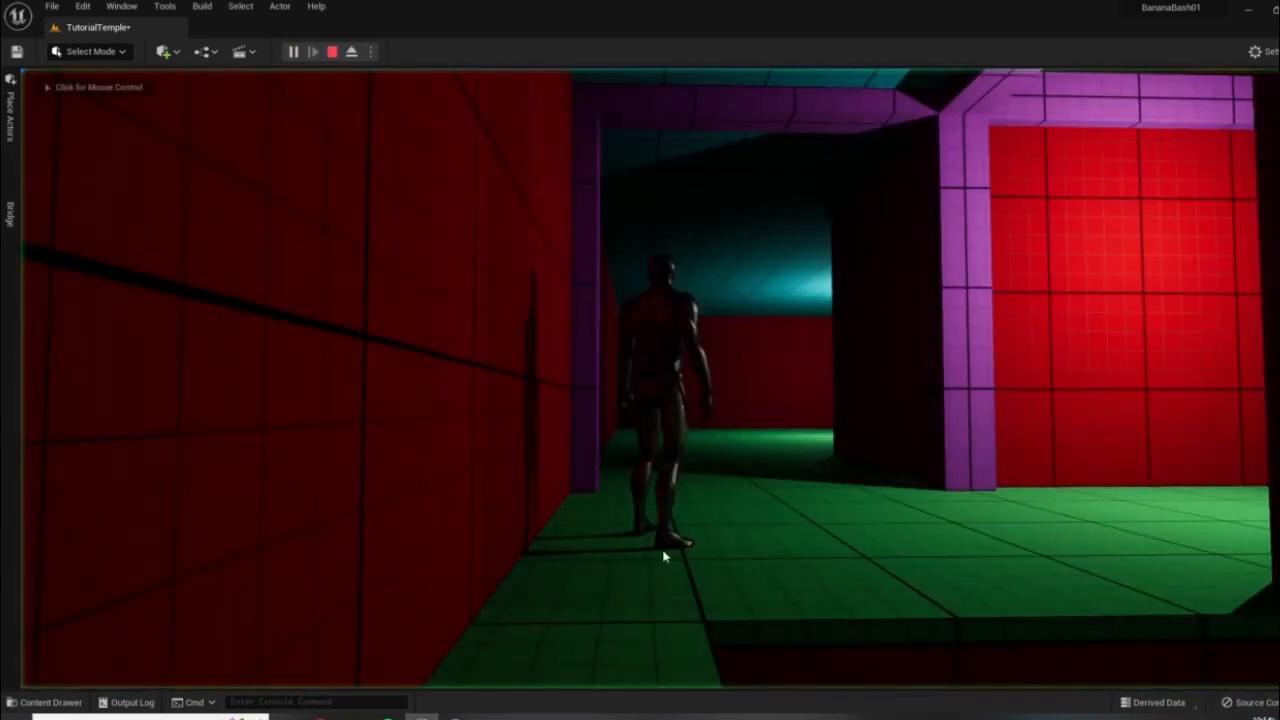
pyautogui.press('w')
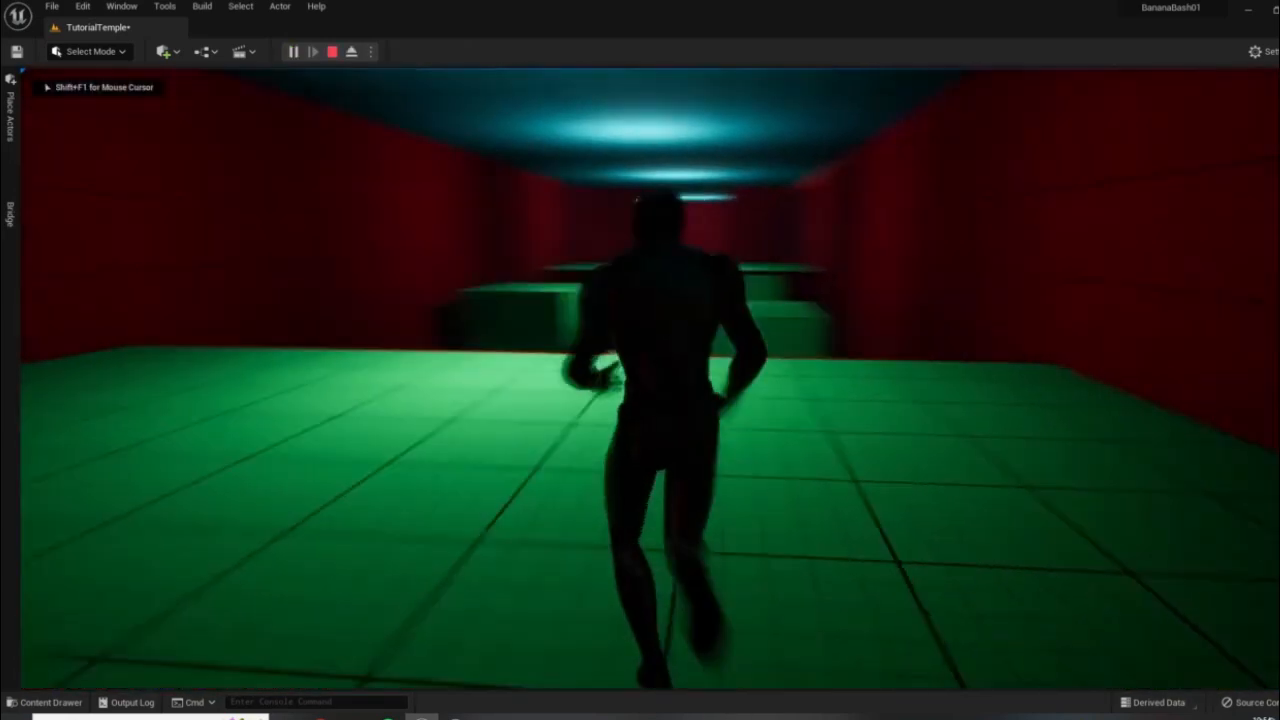
pyautogui.press('a')
pyautogui.press('w')
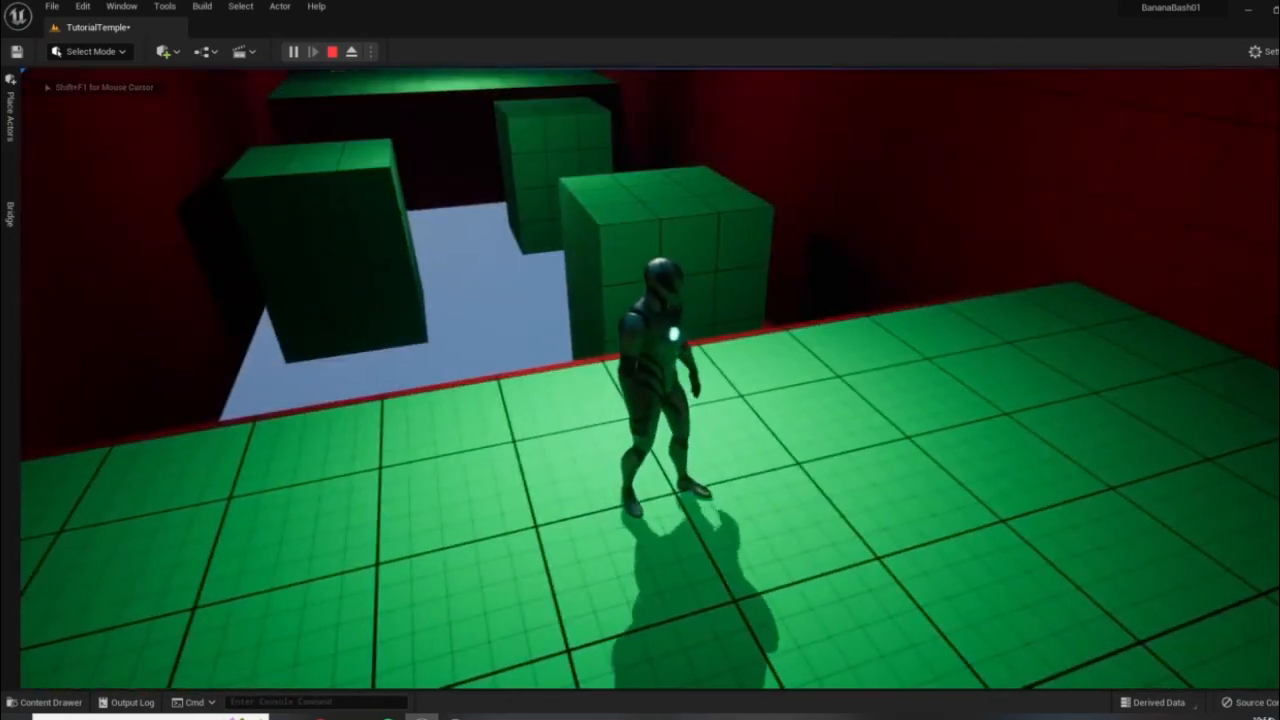
pyautogui.press('w')
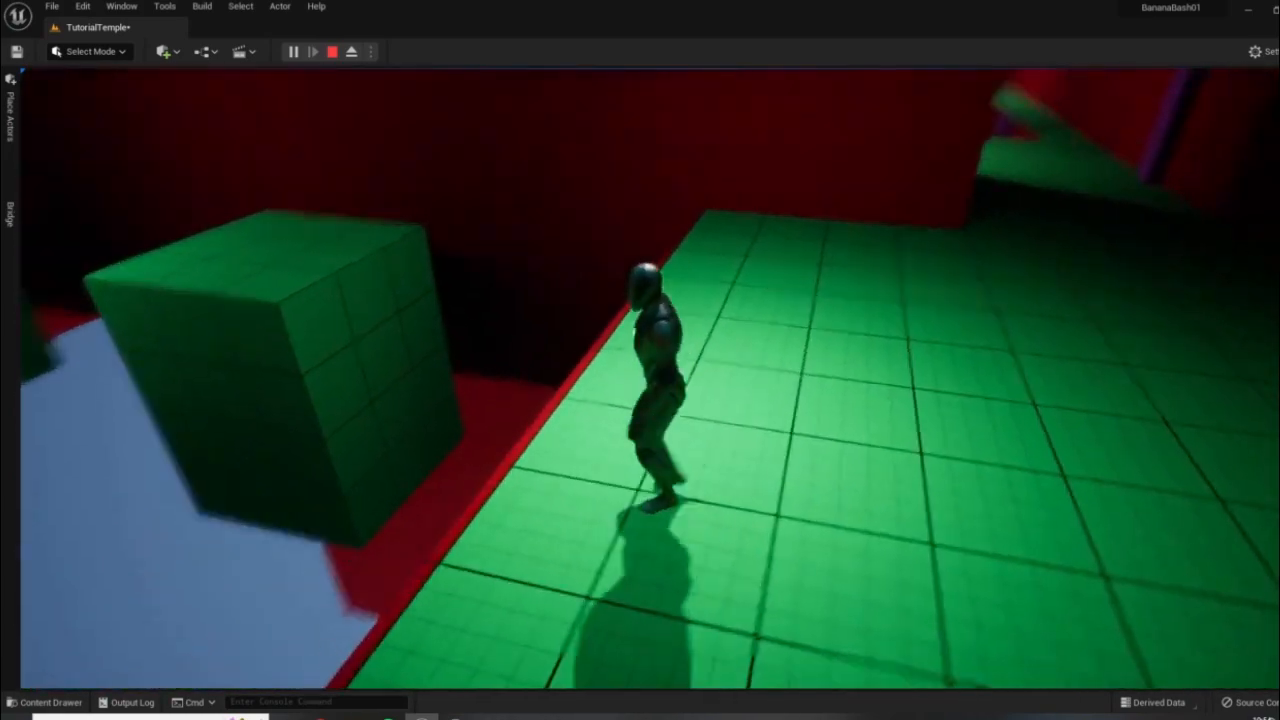
pyautogui.press('d')
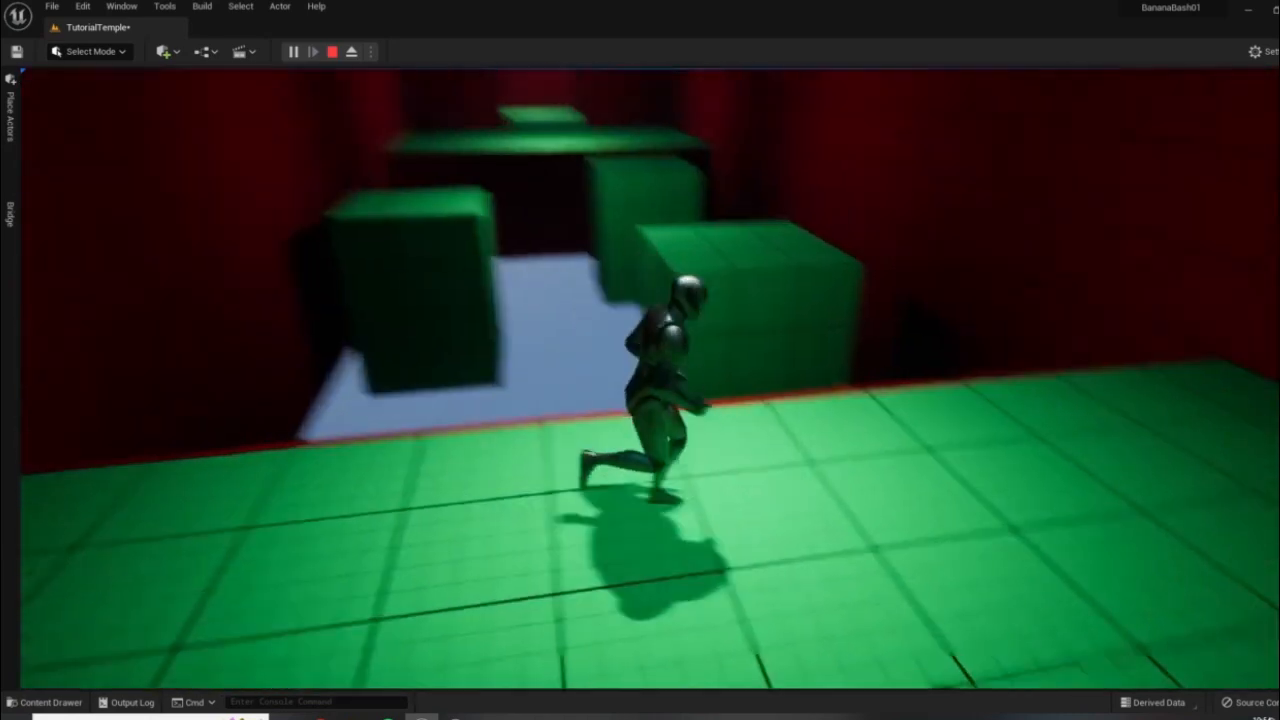
pyautogui.press('w')
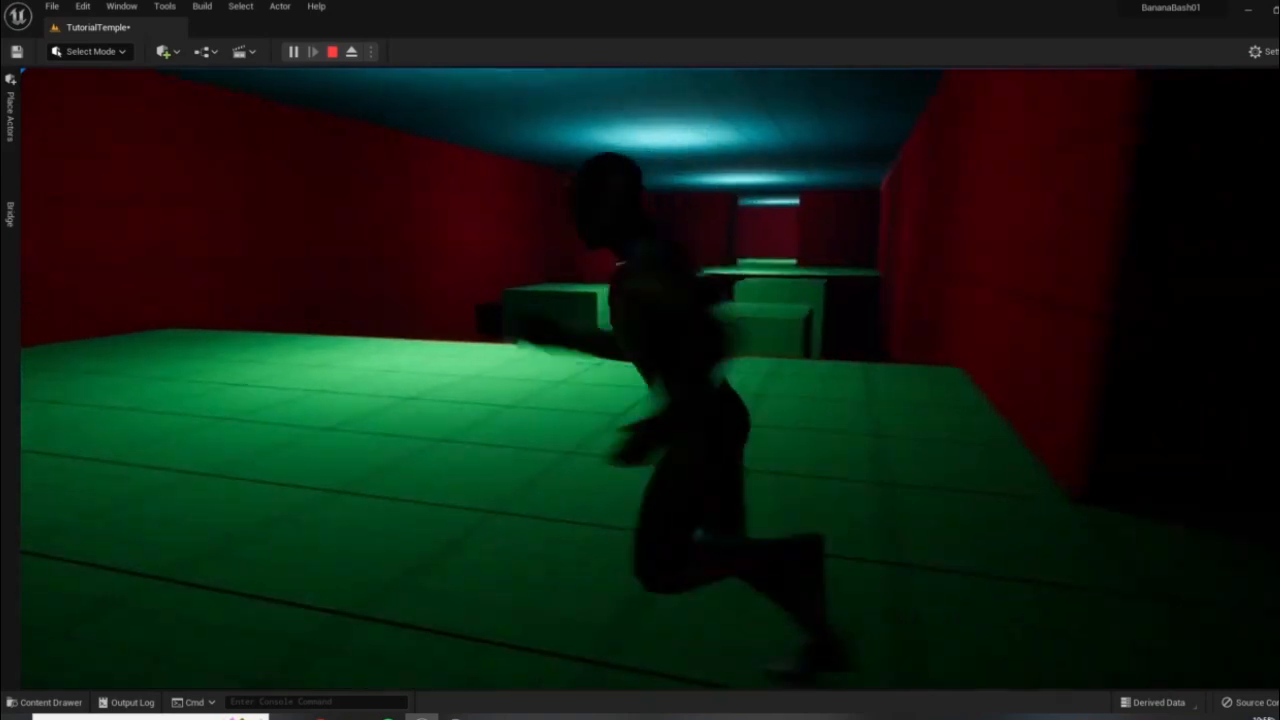
pyautogui.press('Escape')
# - Switch the viewport to Unlit shading at the pit with the green platform blocks
pyautogui.press('w')
pyautogui.moveTo(650, 378); pyautogui.dragTo(805, 365, button='right')
pyautogui.click(143, 82)
pyautogui.click(176, 131)
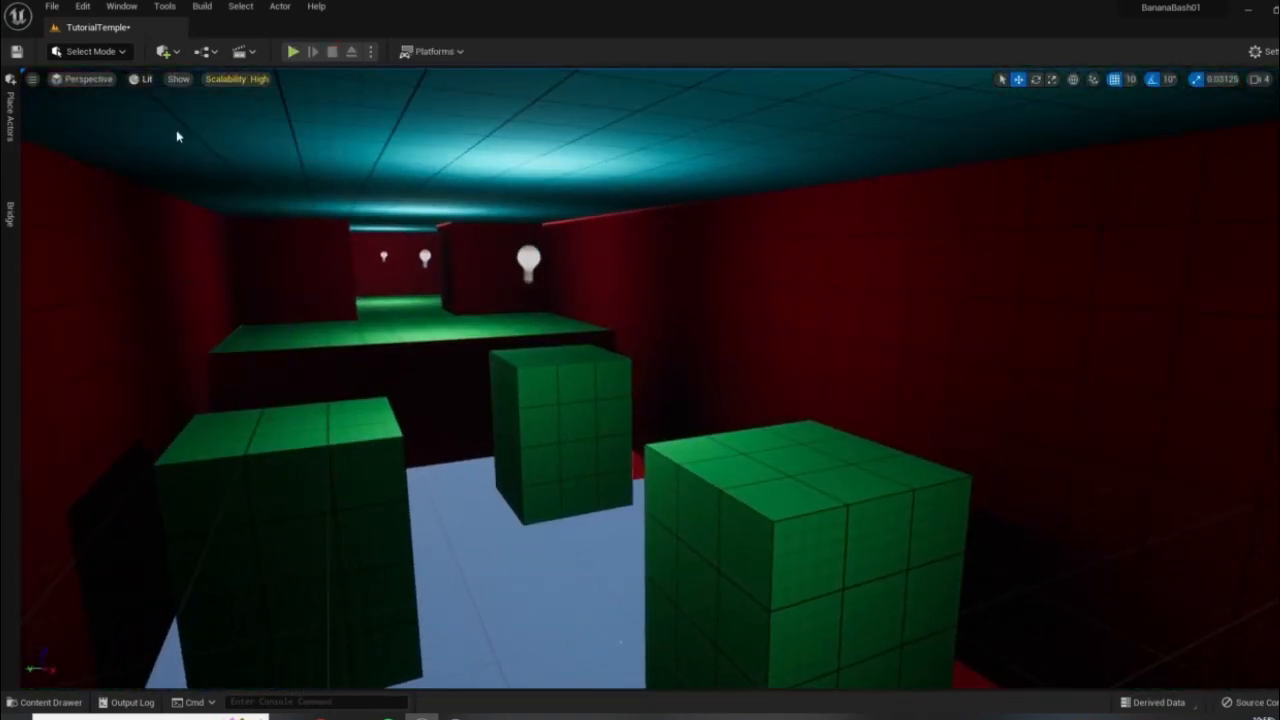
pyautogui.moveTo(450, 440); pyautogui.dragTo(551, 360, button='right')
pyautogui.press('w')
pyautogui.press('w')
# - Examine the lower walls of the pit beneath the green platform blocks in Unlit shading
pyautogui.moveTo(430, 175); pyautogui.dragTo(590, 185, button='right')
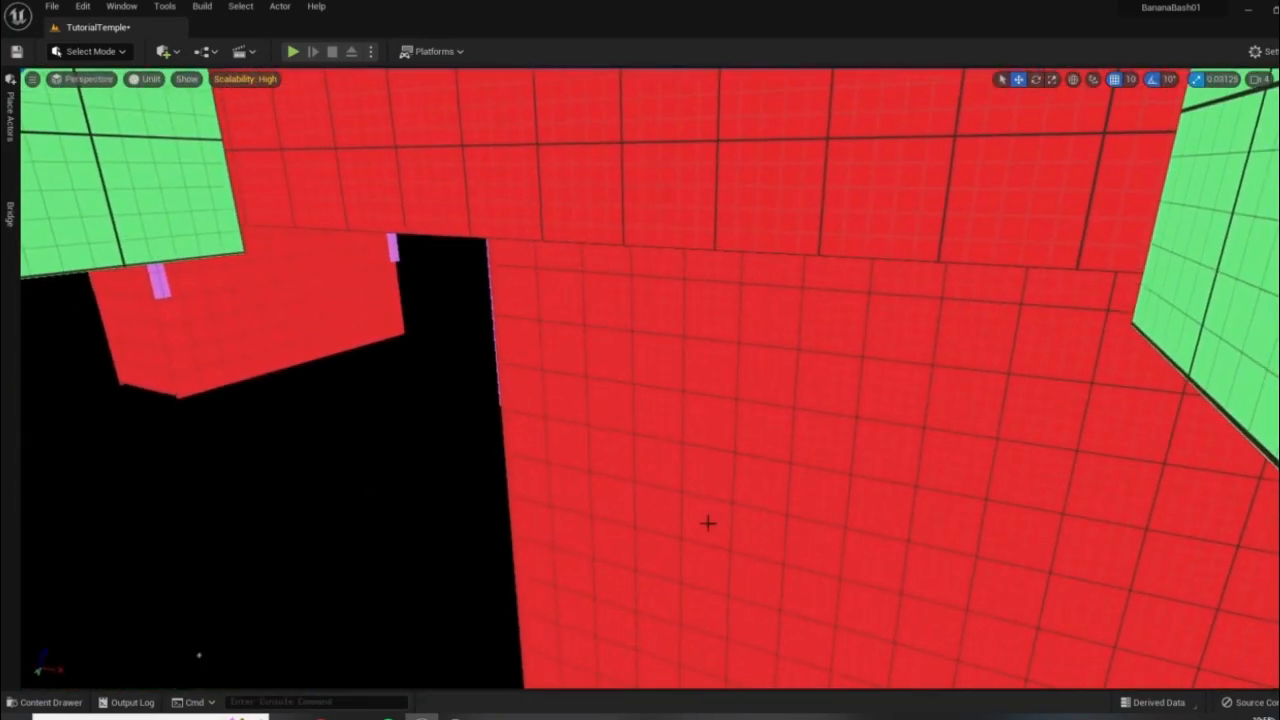
pyautogui.moveTo(749, 266); pyautogui.dragTo(715, 295, button='right')
pyautogui.press('s')
pyautogui.moveTo(694, 352); pyautogui.dragTo(694, 360, button='right')
pyautogui.press('s')
pyautogui.click(760, 403)
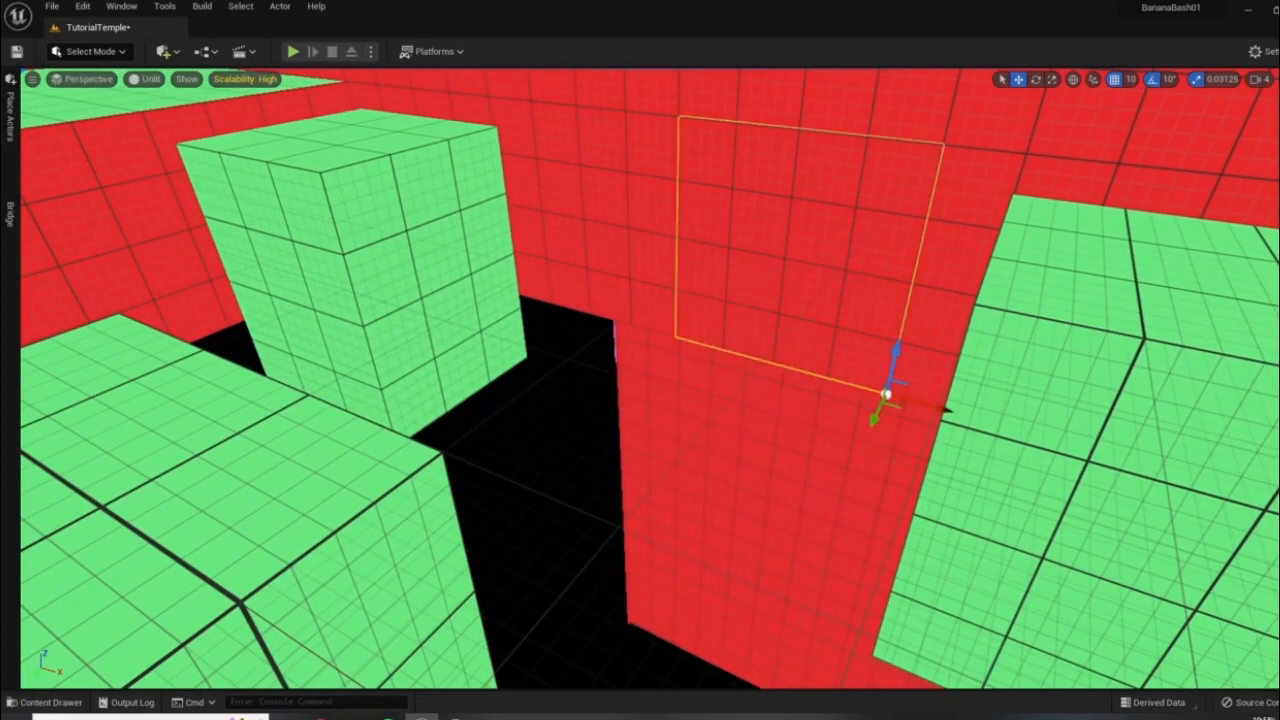
pyautogui.press('w')
pyautogui.moveTo(760, 400); pyautogui.dragTo(890, 395, button='right')
pyautogui.click(800, 375)
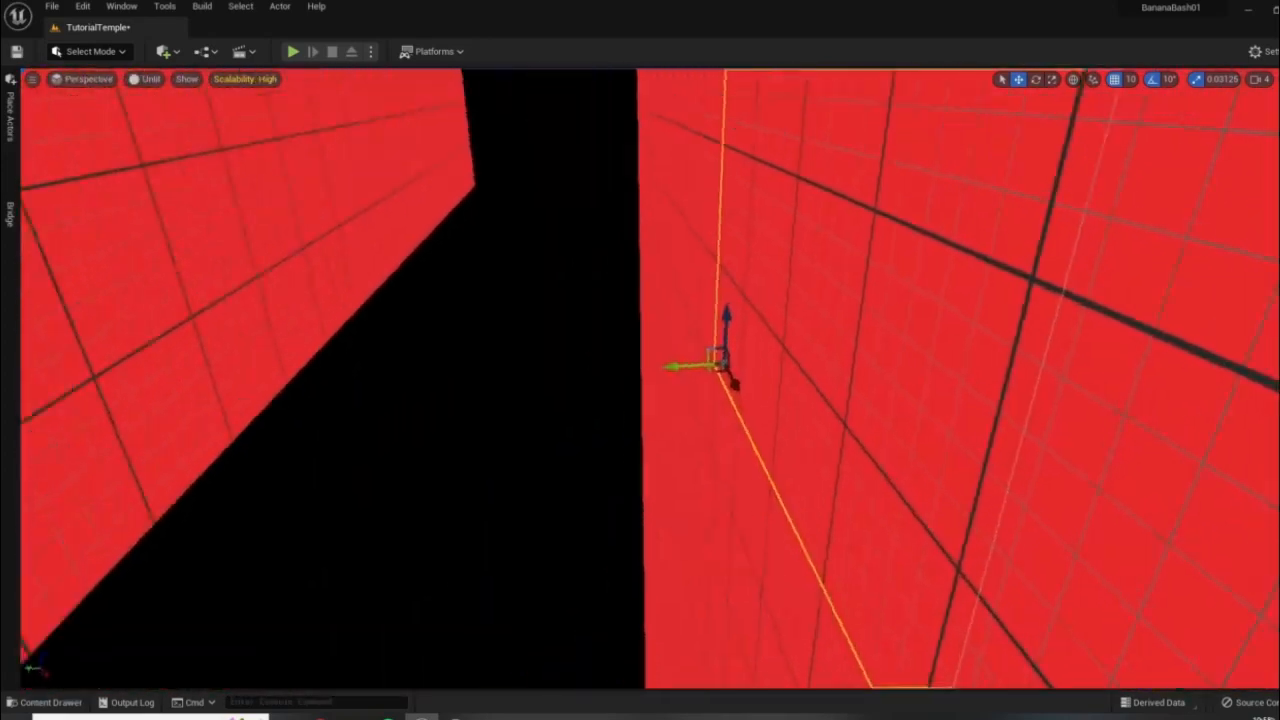
pyautogui.press('s')
pyautogui.moveTo(800, 375); pyautogui.dragTo(820, 410, button='right')
# - Switch the viewport back to Lit shading and select the lower wall pieces along the side of the pit
pyautogui.click(146, 79)
pyautogui.click(176, 116)
pyautogui.press('s')
pyautogui.press('d')
pyautogui.press('w')
pyautogui.keyDown('alt'); pyautogui.moveTo(562, 550); pyautogui.dragTo(470, 424); pyautogui.keyUp('alt')
pyautogui.press('s')
pyautogui.moveTo(640, 400); pyautogui.dragTo(855, 414, button='right')
pyautogui.press('w')
pyautogui.press('q')
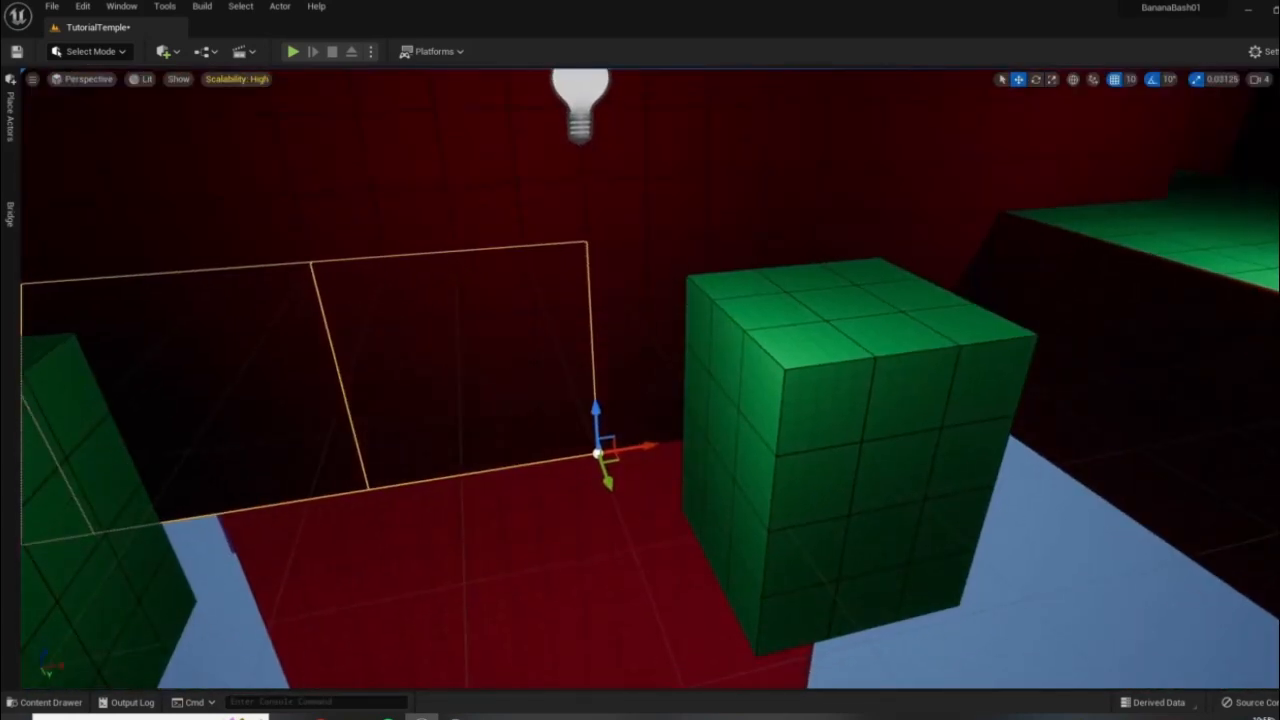
# - Hide Room4's Ceiling4 folder so the pit is open from above
pyautogui.click(1243, 112)
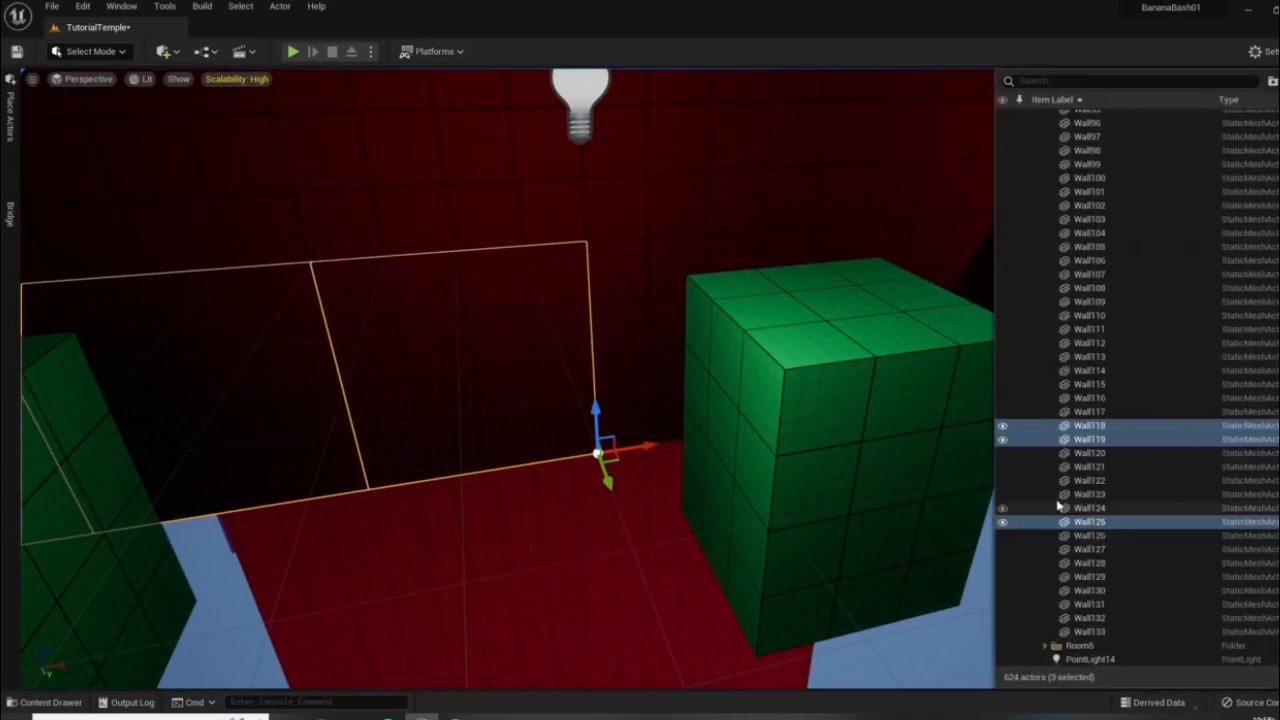
pyautogui.scroll(10, 1136, 586)
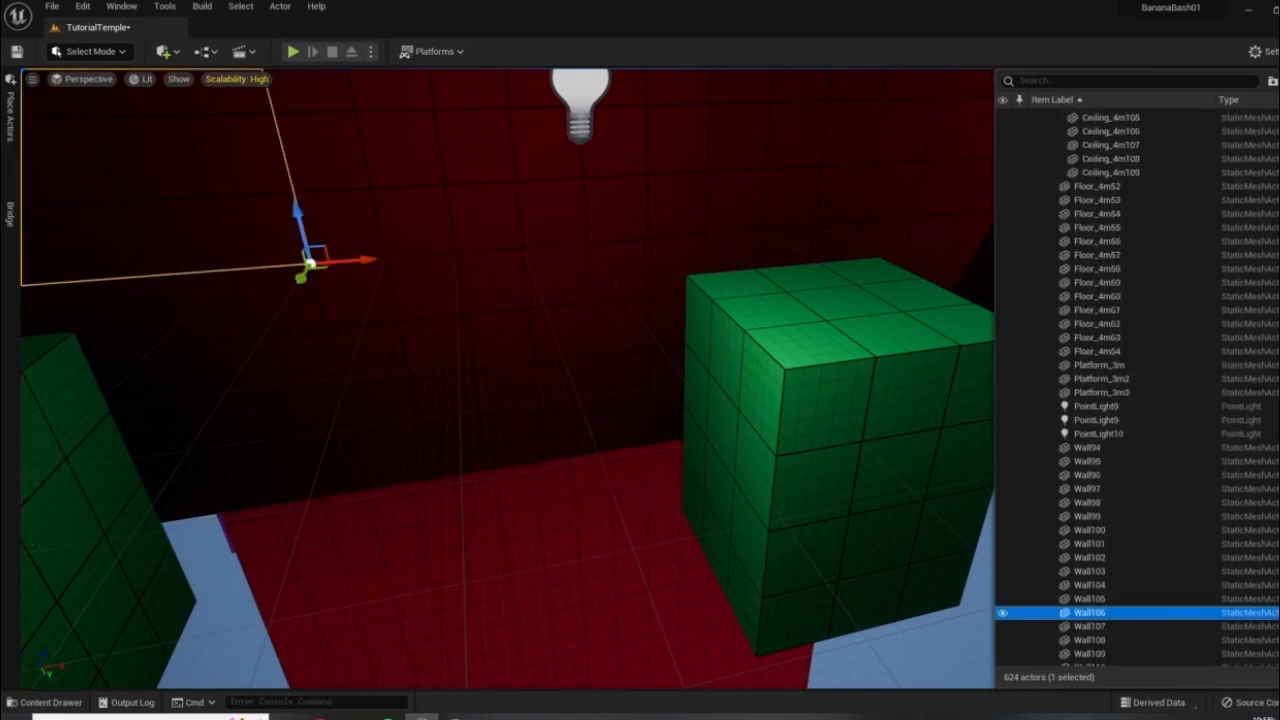
pyautogui.moveTo(817, 391); pyautogui.dragTo(817, 391, button='right')
pyautogui.press('e')
pyautogui.press('s')
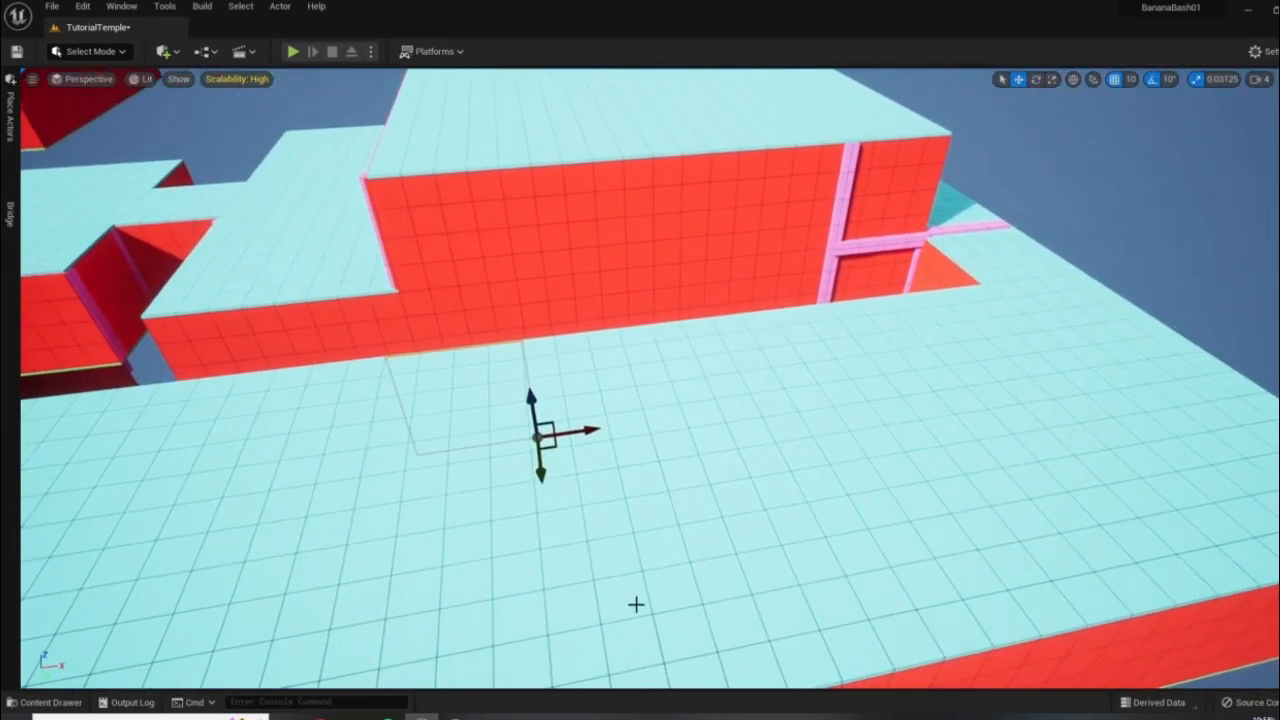
pyautogui.click(1277, 112)
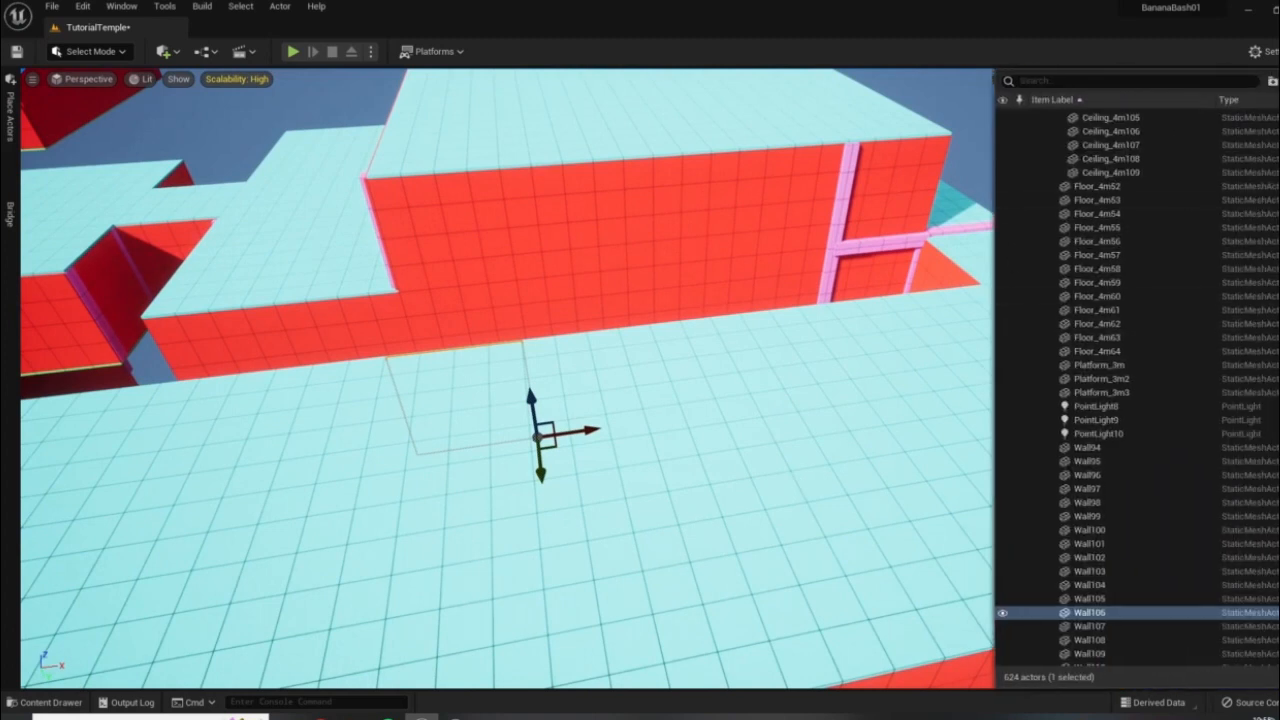
pyautogui.scroll(-20, 1020, 495)
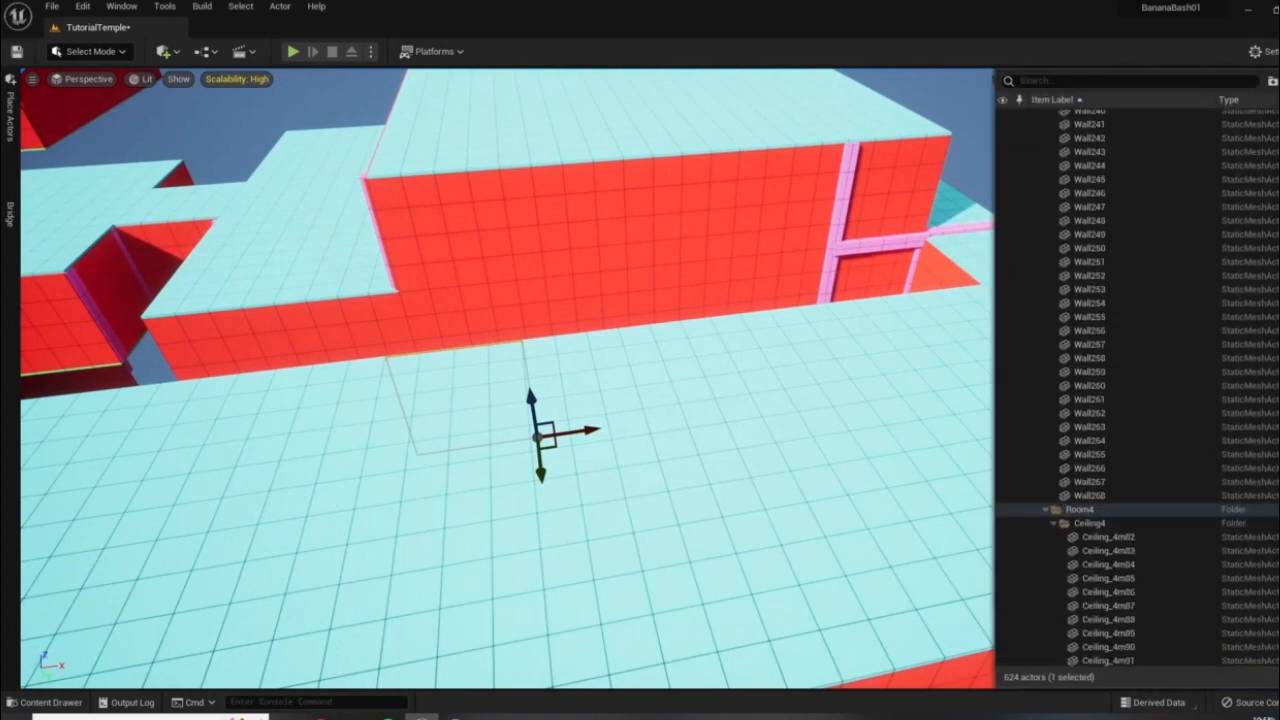
pyautogui.click(1004, 503)
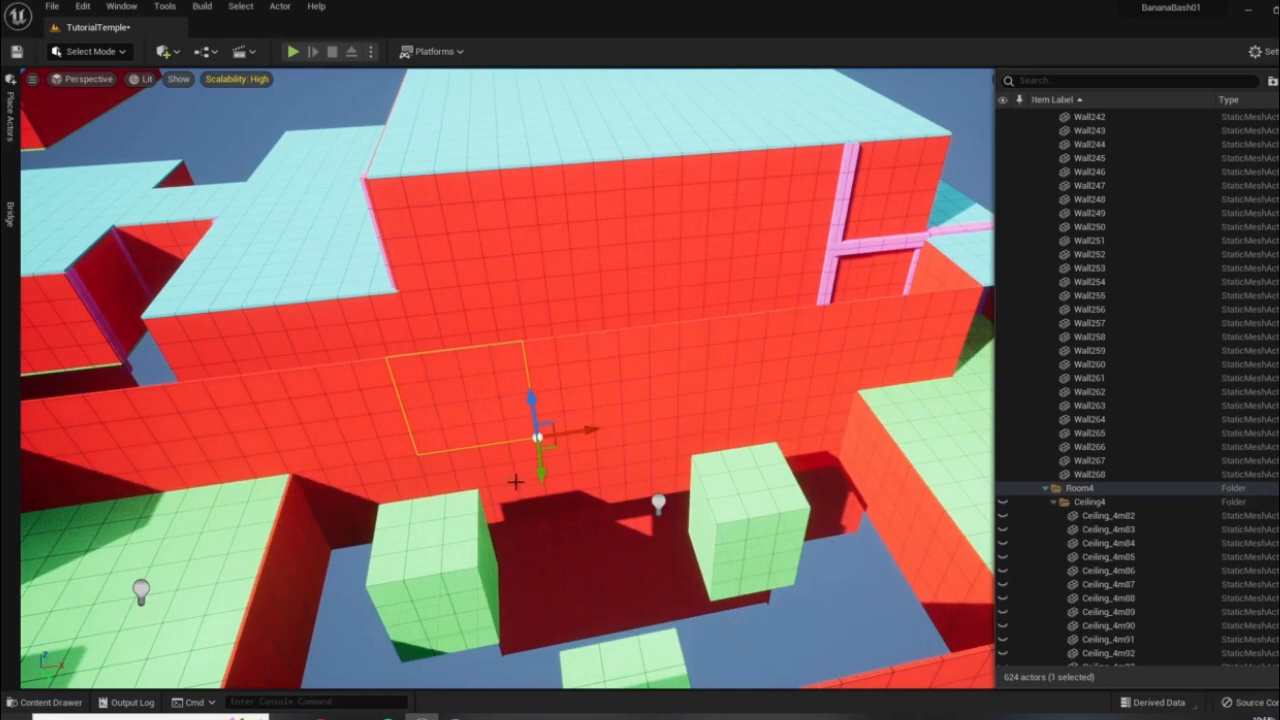
# - Select the ring of wall pieces directly below floor level around the pit and duplicate it one row down
pyautogui.moveTo(515, 482); pyautogui.dragTo(550, 384, button='right')
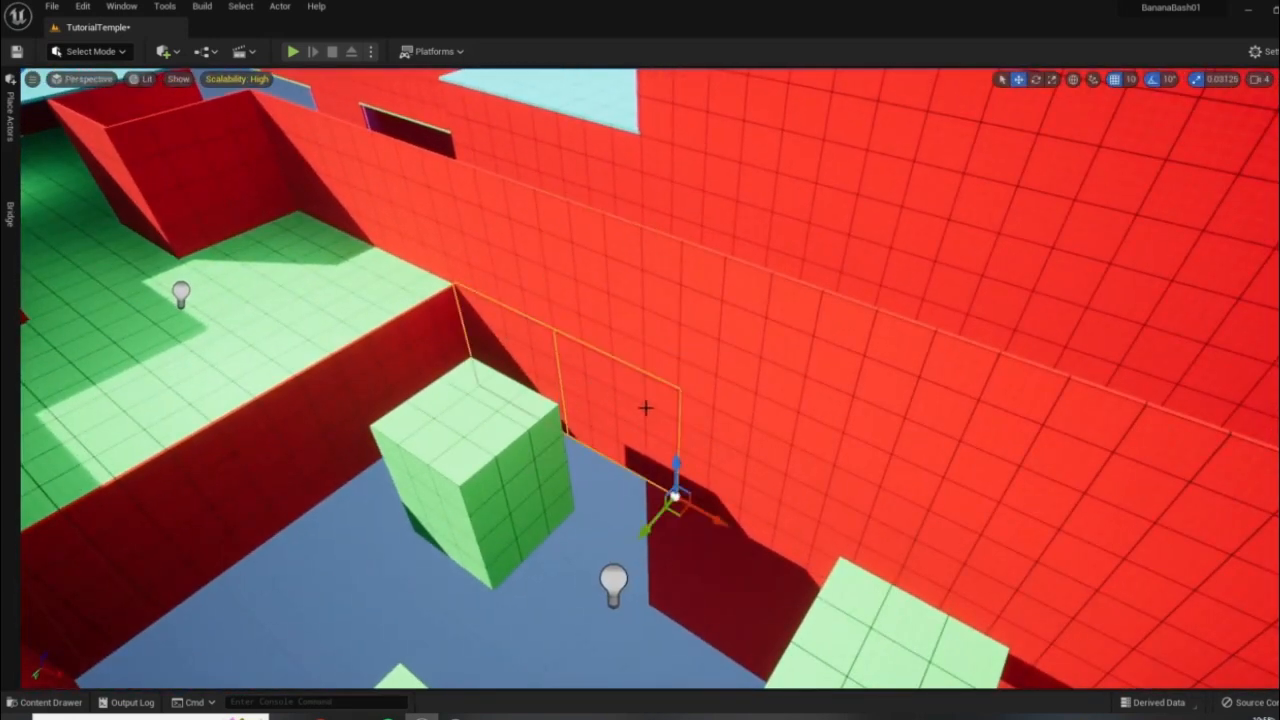
pyautogui.moveTo(736, 471); pyautogui.dragTo(652, 431, button='right')
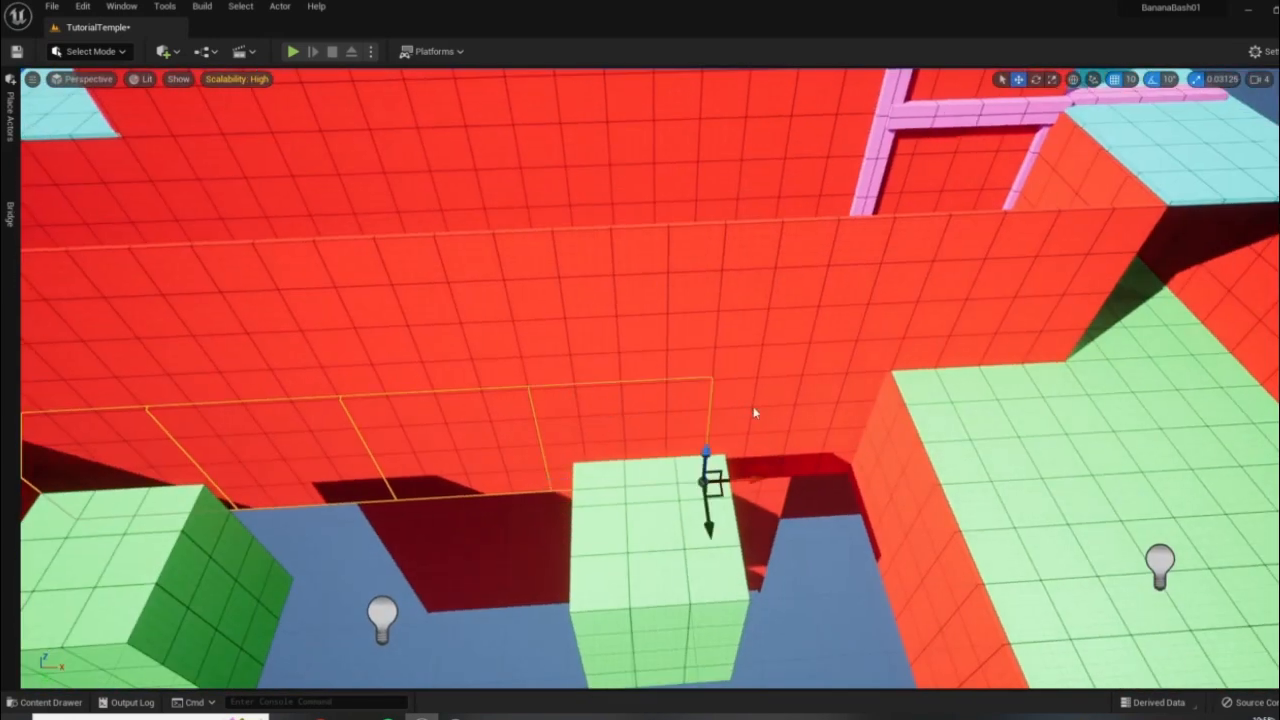
pyautogui.keyDown('ctrl'); pyautogui.click(894, 458); pyautogui.keyUp('ctrl')
pyautogui.moveTo(894, 458); pyautogui.dragTo(820, 534, button='right')
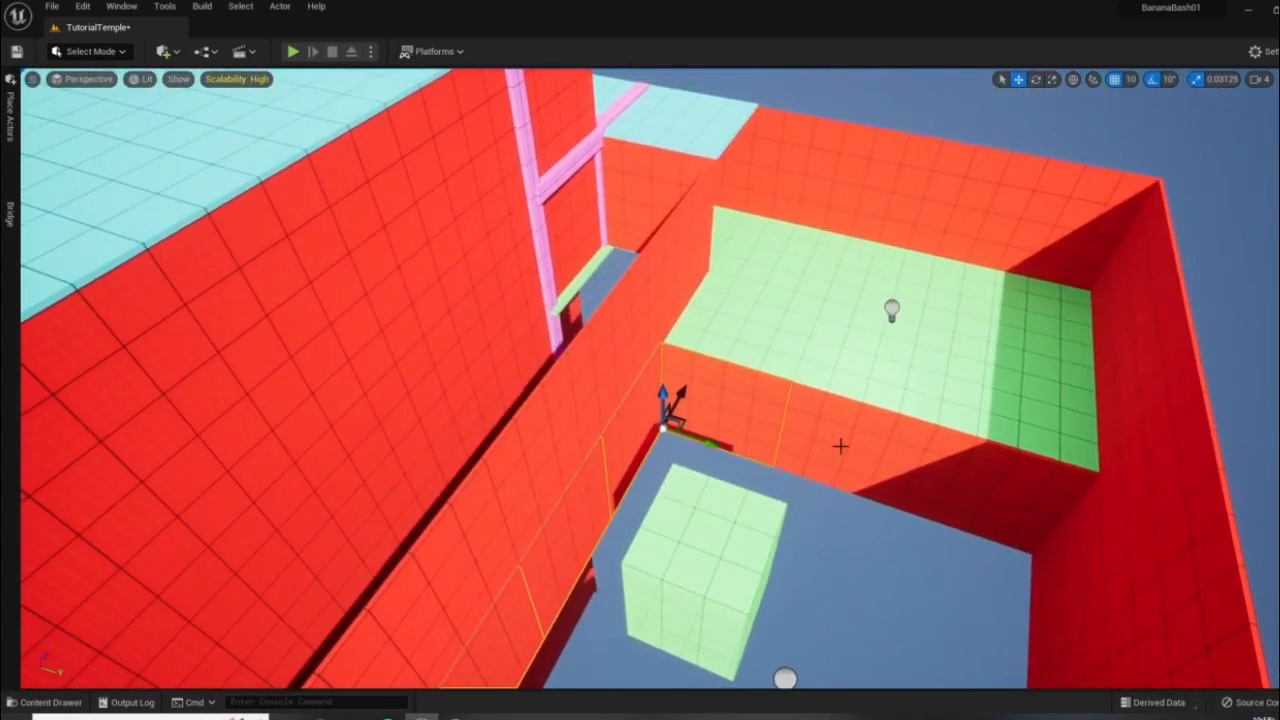
pyautogui.keyDown('ctrl'); pyautogui.click(996, 493); pyautogui.keyUp('ctrl')
pyautogui.moveTo(996, 493); pyautogui.dragTo(738, 469, button='right')
pyautogui.keyDown('ctrl'); pyautogui.click(738, 332); pyautogui.keyUp('ctrl')
pyautogui.keyDown('ctrl'); pyautogui.click(700, 406); pyautogui.keyUp('ctrl')
pyautogui.moveTo(845, 480); pyautogui.dragTo(802, 404, button='right')
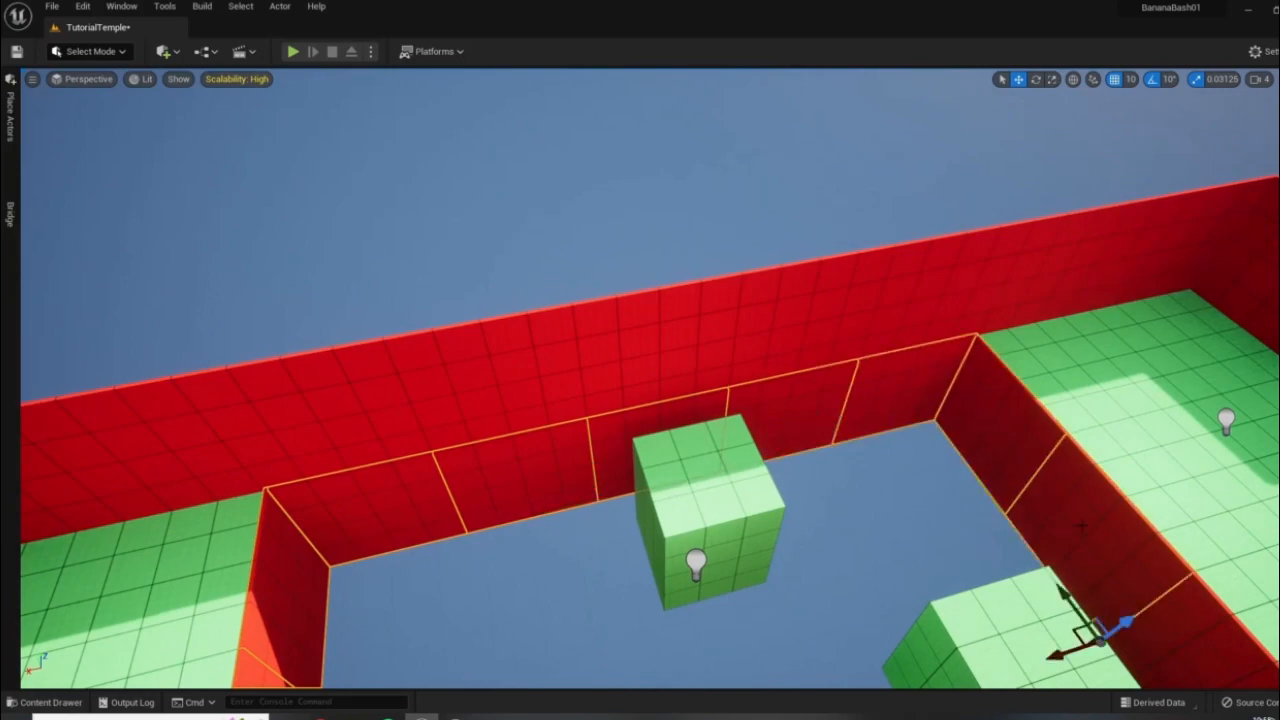
pyautogui.moveTo(1081, 527); pyautogui.dragTo(910, 499, button='right')
pyautogui.moveTo(746, 376); pyautogui.dragTo(726, 429, button='right')
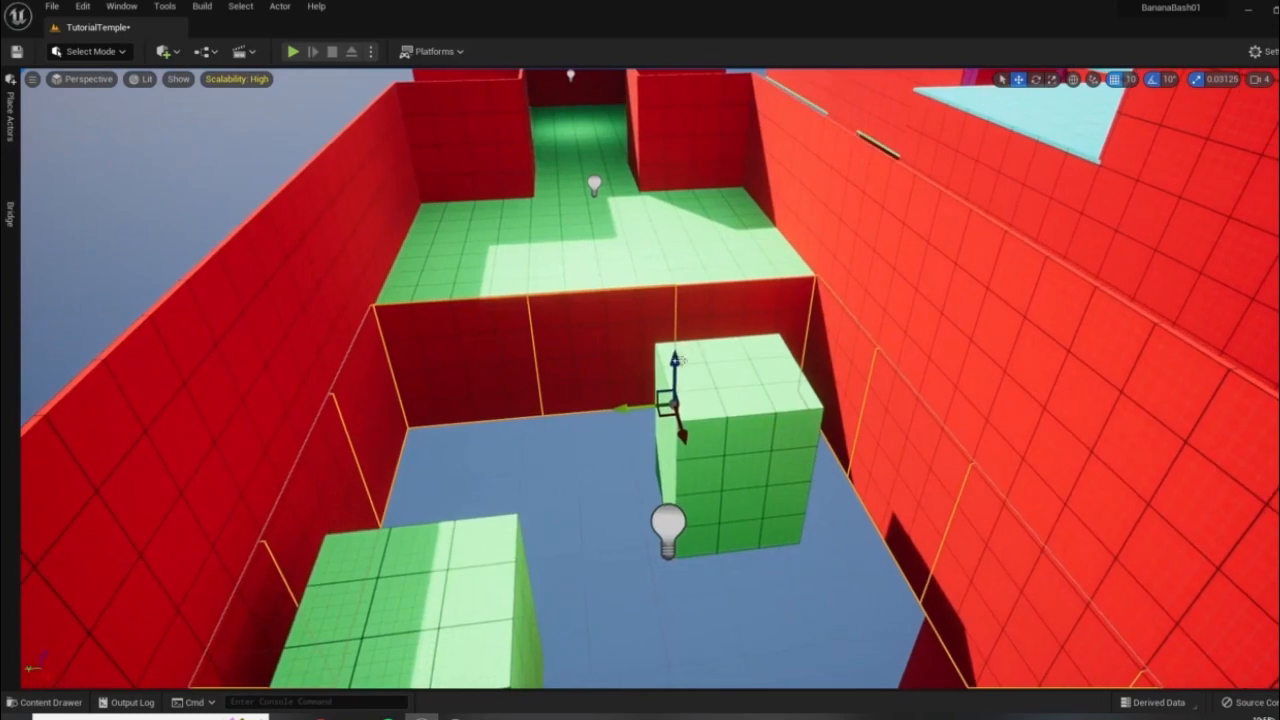
pyautogui.keyDown('alt'); pyautogui.moveTo(676, 362); pyautogui.dragTo(670, 549); pyautogui.keyUp('alt')
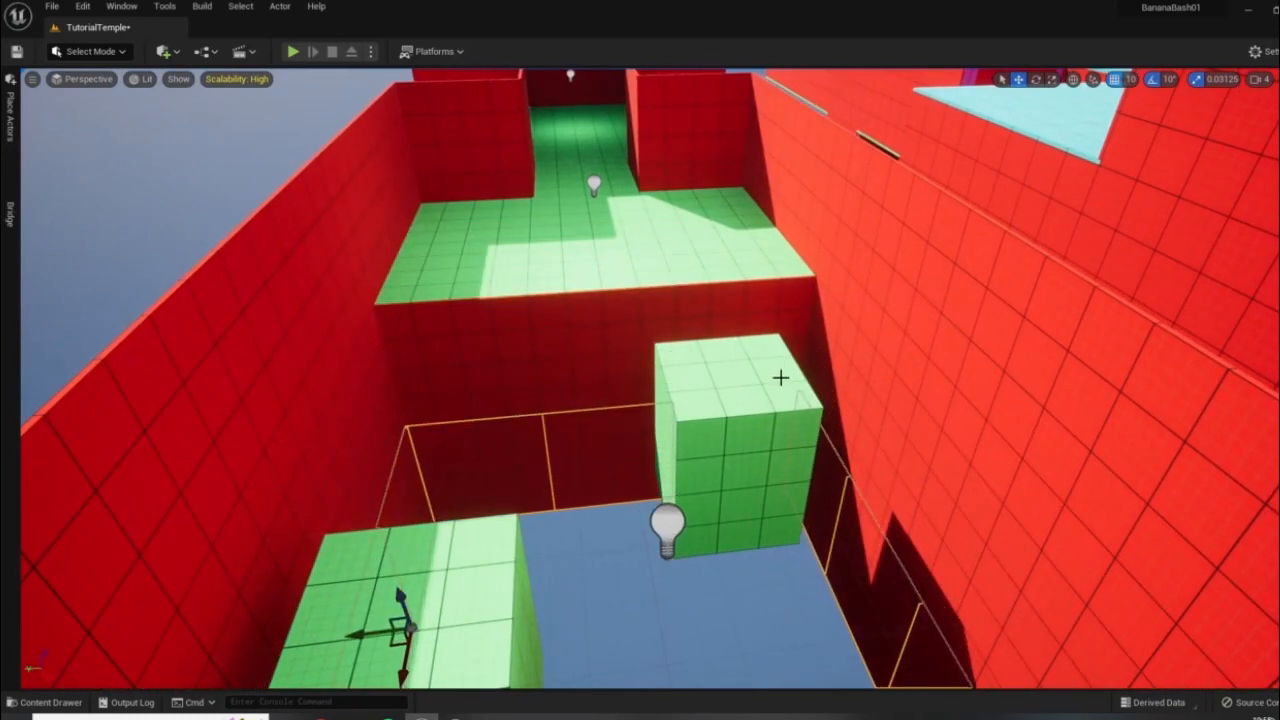
# - Duplicate the selected ring of pit walls further down to deepen the pit
pyautogui.moveTo(502, 341); pyautogui.dragTo(746, 418, button='right')
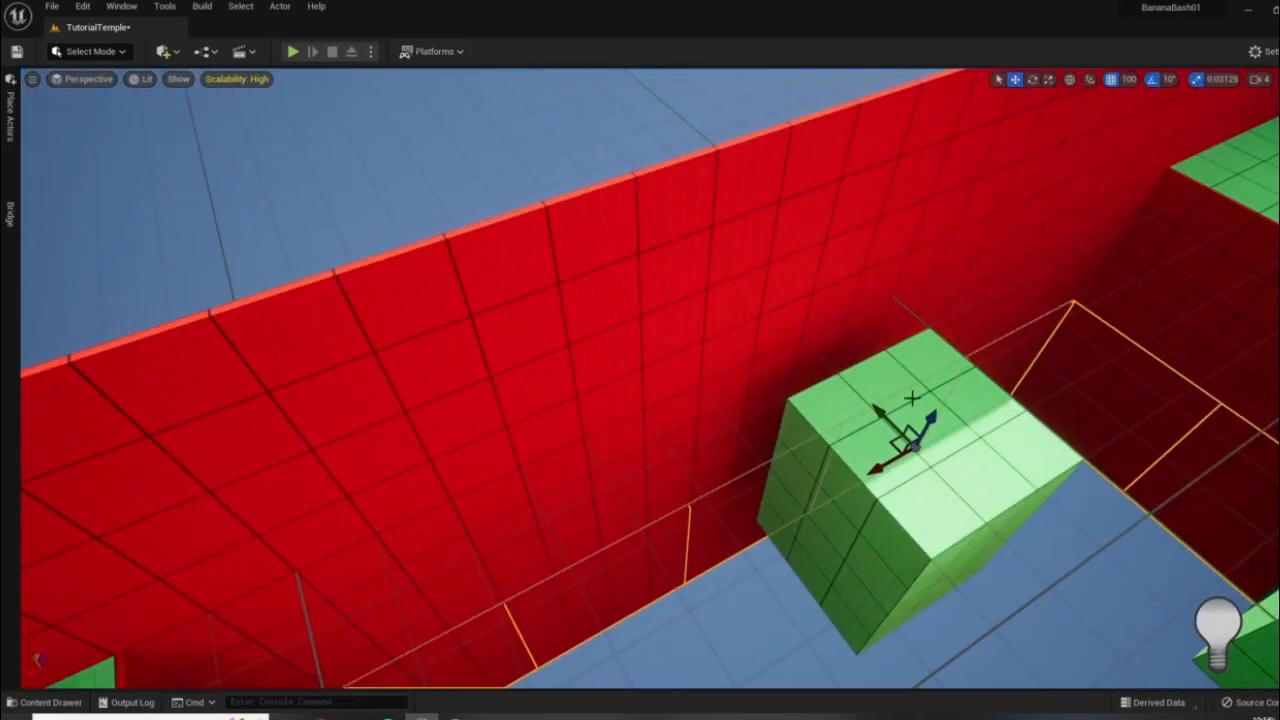
pyautogui.moveTo(912, 398); pyautogui.dragTo(594, 394, button='right')
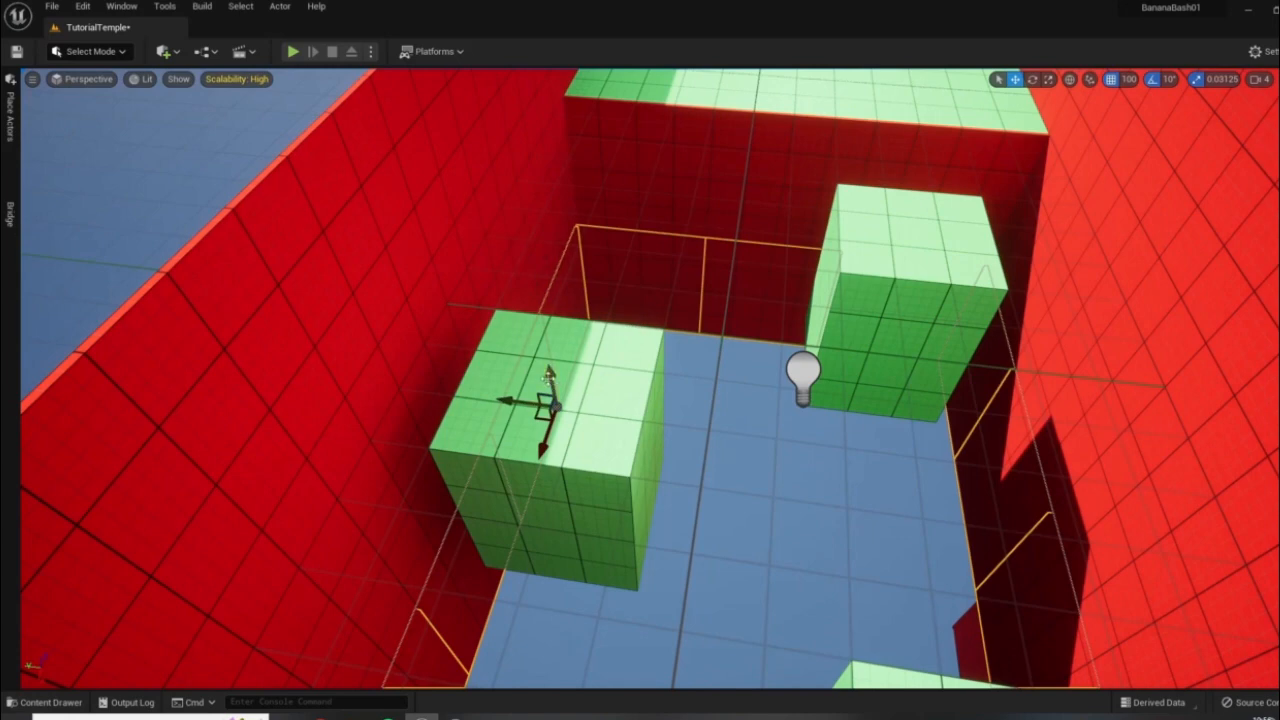
pyautogui.moveTo(548, 383); pyautogui.dragTo(549, 457)
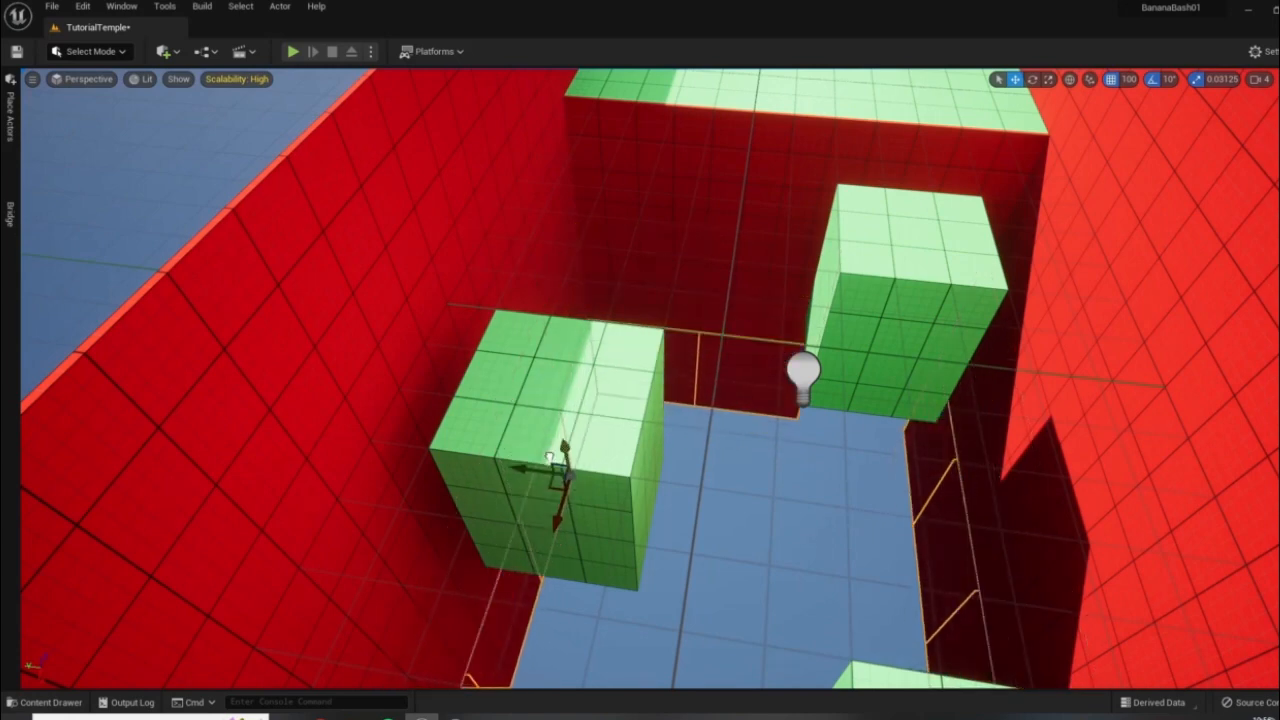
pyautogui.moveTo(748, 419); pyautogui.dragTo(865, 180, button='right')
pyautogui.moveTo(691, 330); pyautogui.dragTo(694, 585)
# - Duplicate the wall piece in the pit's far corner downward to fill the gap beside the lower neighbouring wall
pyautogui.moveTo(694, 585); pyautogui.dragTo(785, 682, button='right')
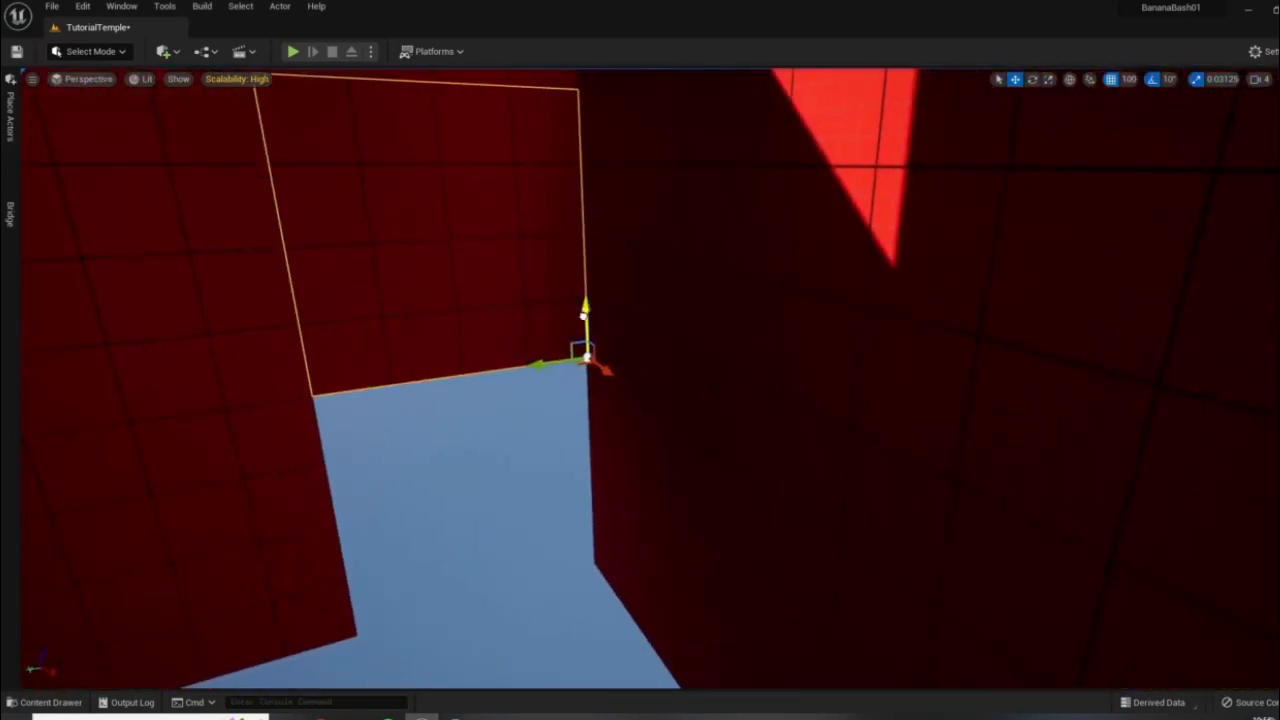
pyautogui.keyDown('alt'); pyautogui.moveTo(584, 316); pyautogui.dragTo(589, 550); pyautogui.keyUp('alt')
pyautogui.click(574, 342)
# - Playtest from the green floor beside the pit, walking the character to the edge to check the pit's depth, and end the session
pyautogui.moveTo(580, 355); pyautogui.dragTo(278, 248, button='right')
pyautogui.rightClick(698, 524)
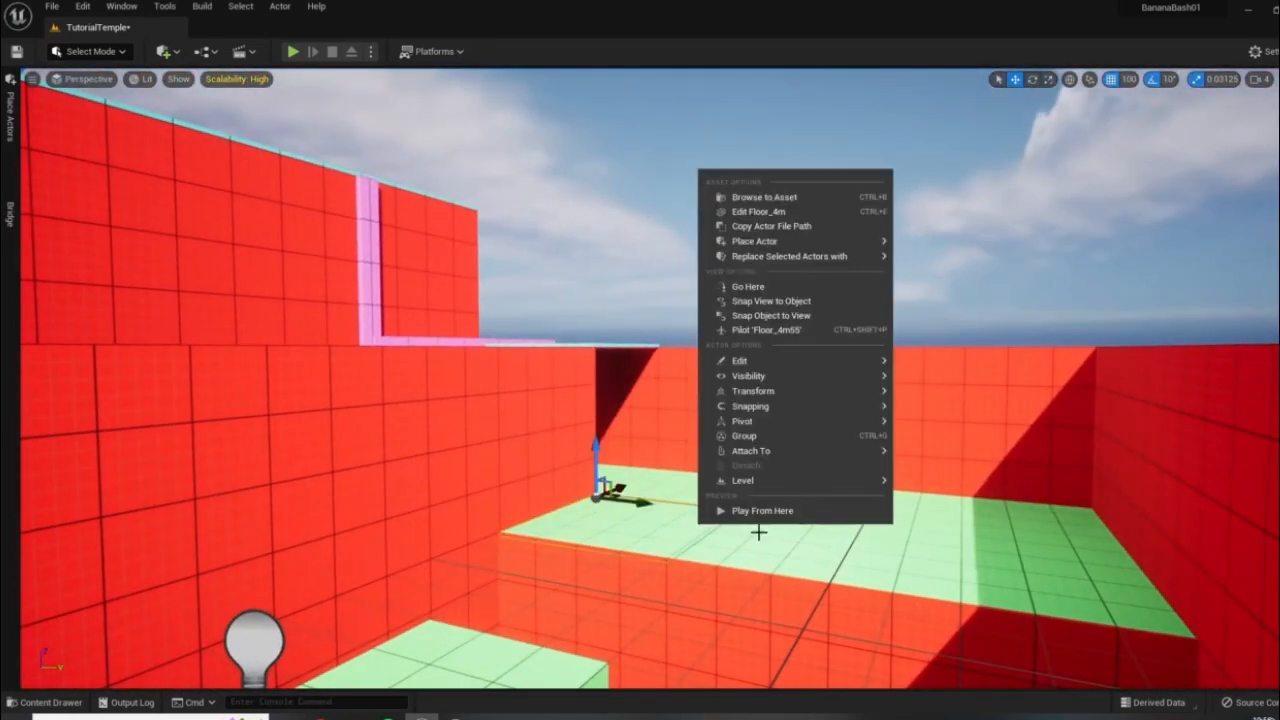
pyautogui.click(762, 510)
pyautogui.press('w')
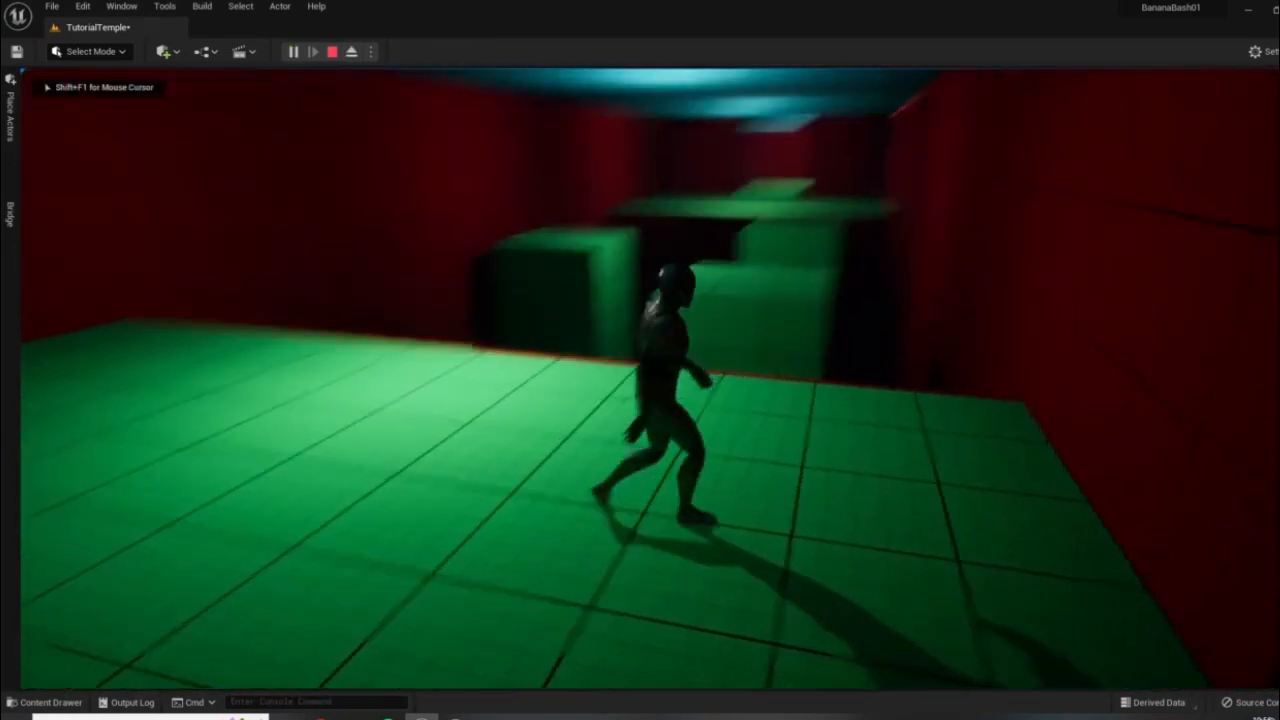
pyautogui.press('w')
pyautogui.press('a')
pyautogui.press('s')
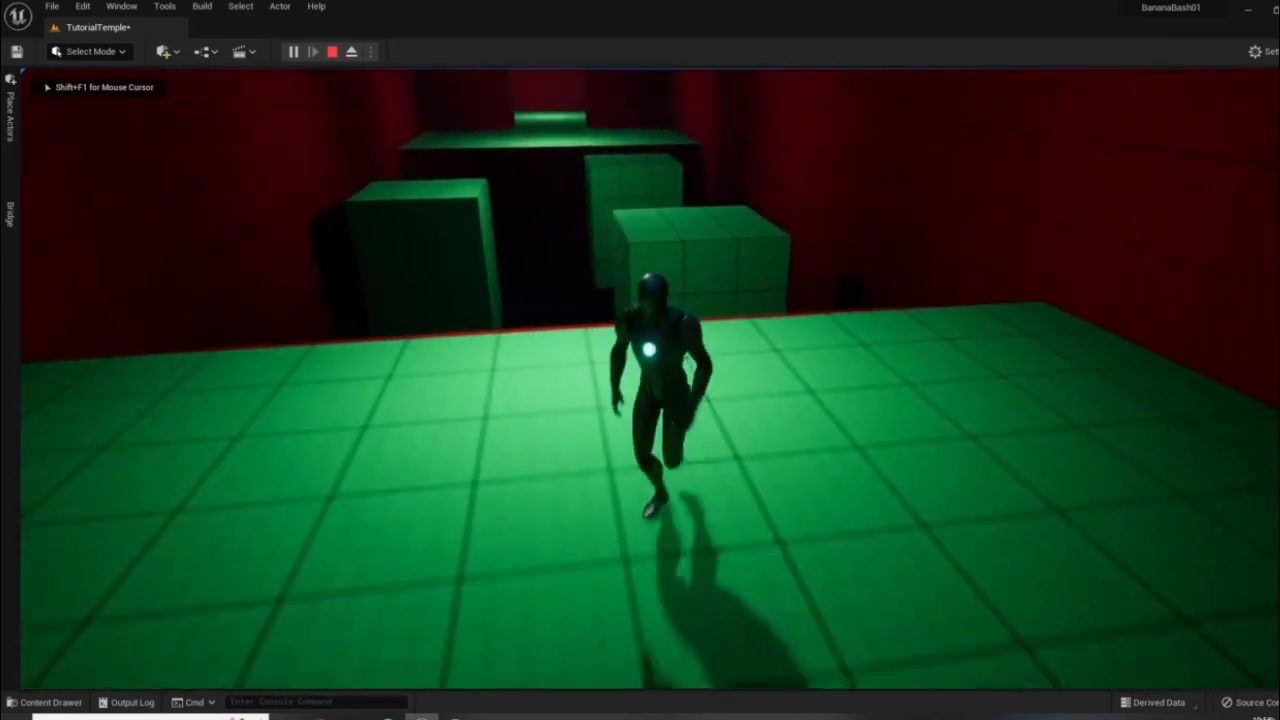
pyautogui.press('a')
pyautogui.press('w')
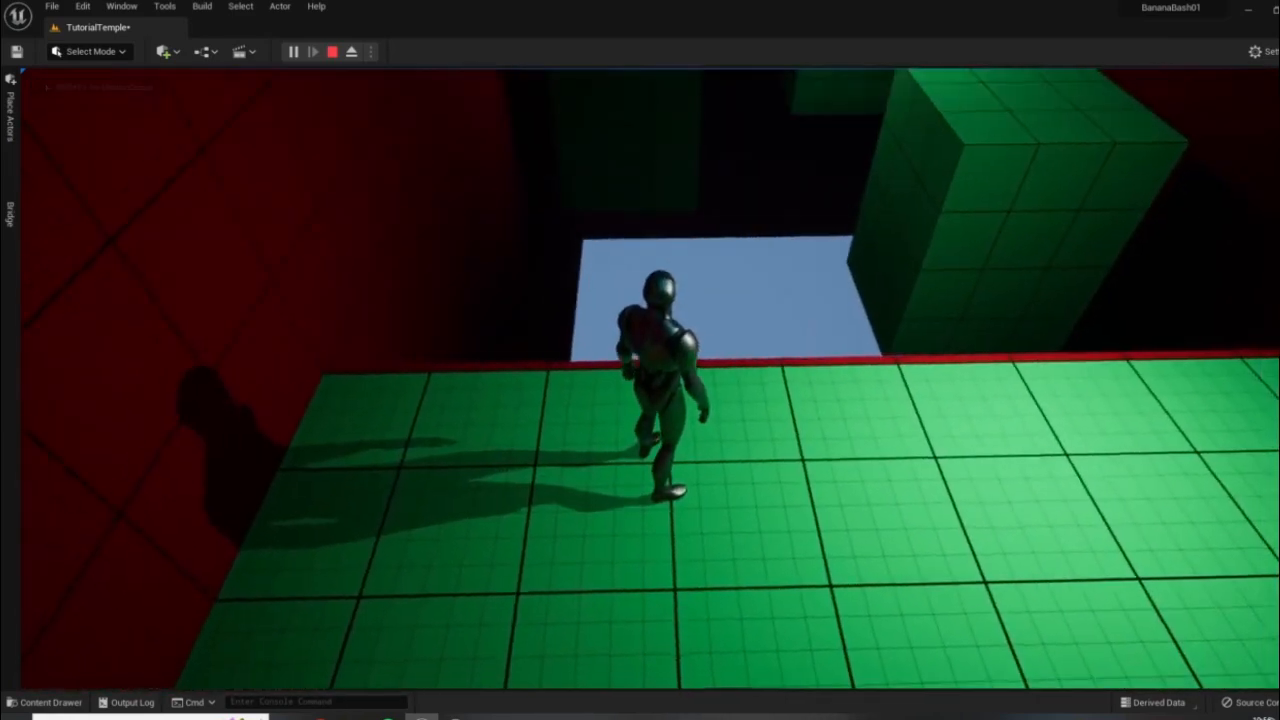
pyautogui.press('Escape')
# - Select all the lowest wall pieces around the pit's four sides and duplicate the ring downward
pyautogui.moveTo(443, 426); pyautogui.dragTo(625, 455, button='right')
pyautogui.press('d')
pyautogui.press('w')
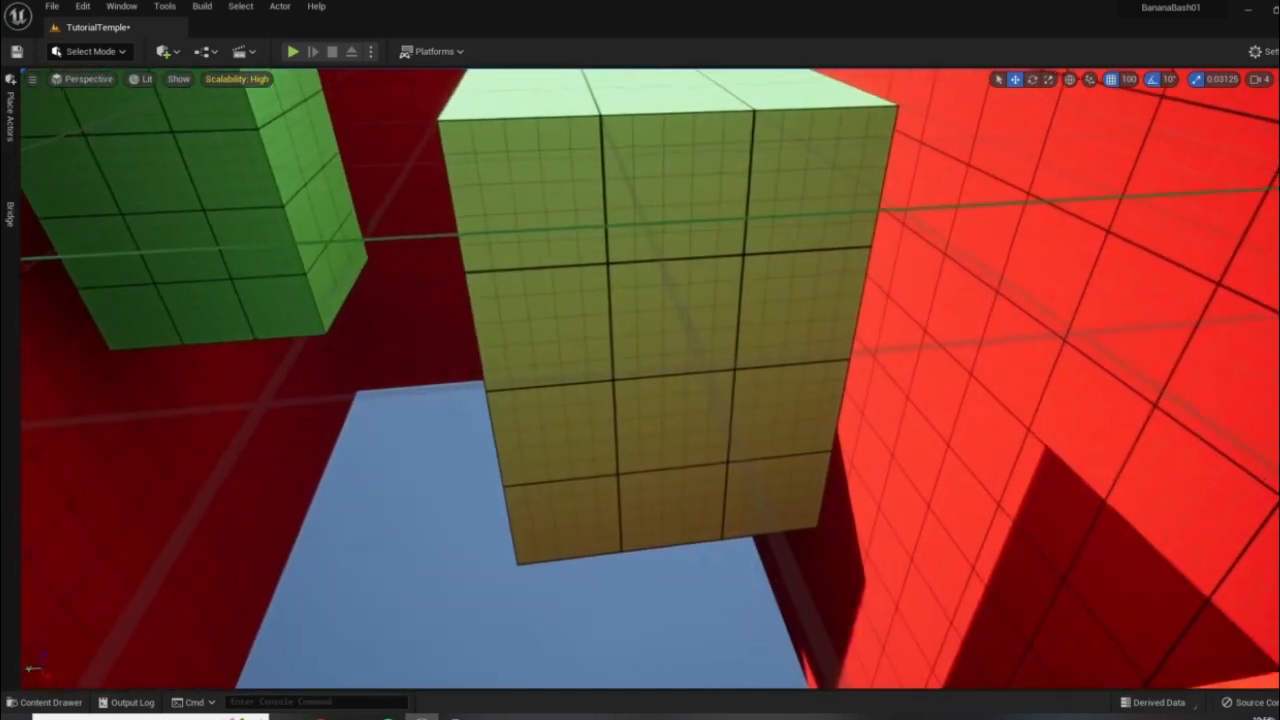
pyautogui.click(428, 336)
pyautogui.press('w')
pyautogui.moveTo(428, 336); pyautogui.dragTo(400, 345, button='right')
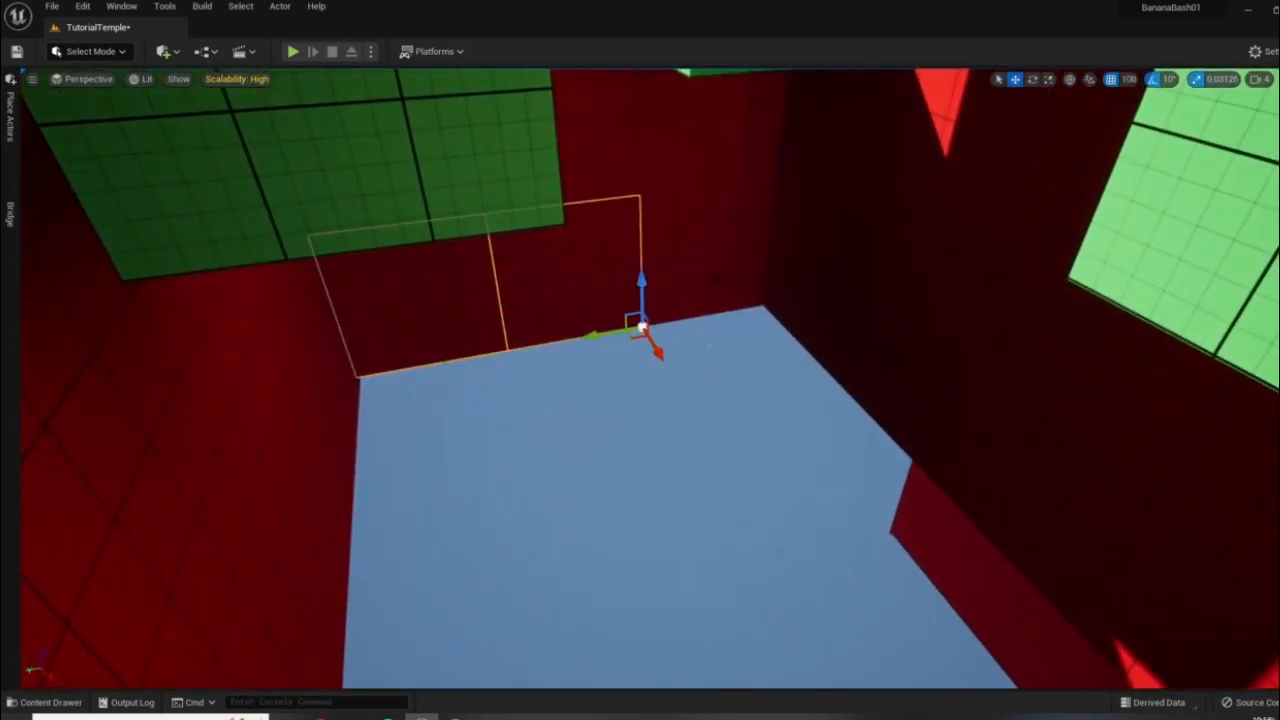
pyautogui.keyDown('ctrl'); pyautogui.click(909, 369); pyautogui.keyUp('ctrl')
pyautogui.moveTo(909, 369); pyautogui.dragTo(1010, 375, button='right')
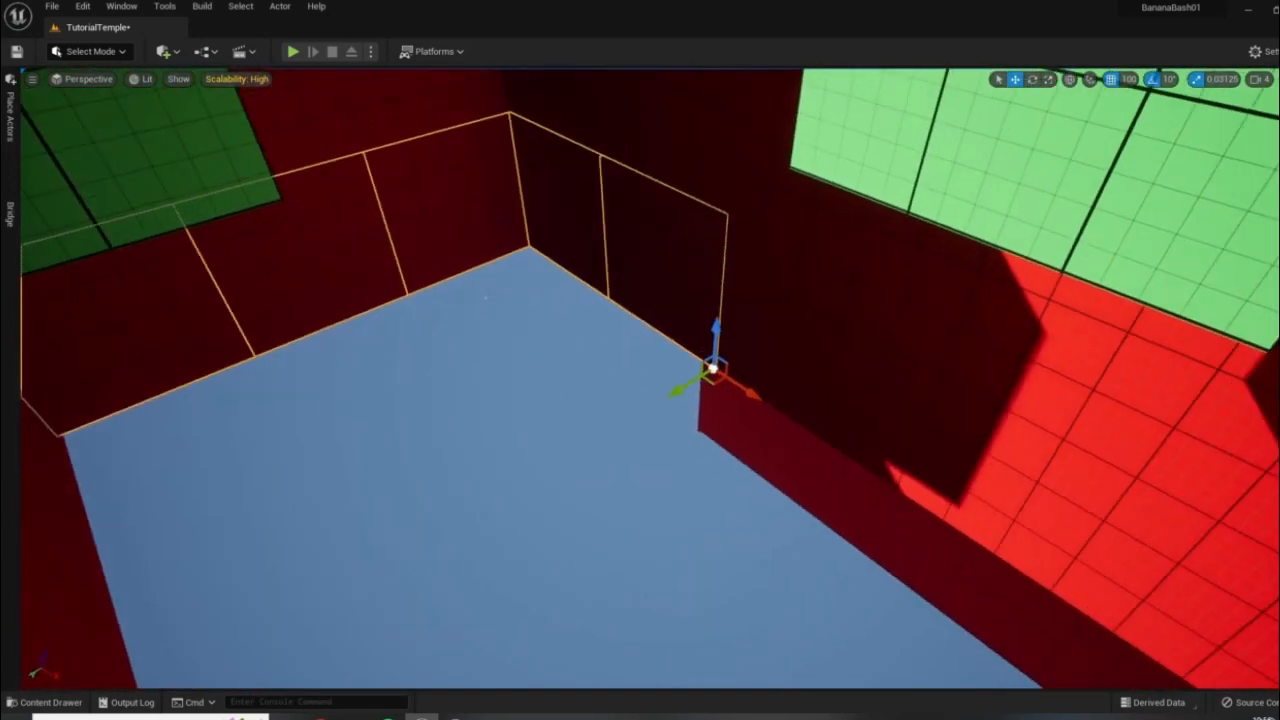
pyautogui.keyDown('ctrl'); pyautogui.click(862, 350); pyautogui.keyUp('ctrl')
pyautogui.keyDown('ctrl'); pyautogui.click(1014, 437); pyautogui.keyUp('ctrl')
pyautogui.moveTo(1014, 437); pyautogui.dragTo(1100, 437, button='right')
pyautogui.moveTo(923, 440); pyautogui.dragTo(1020, 440, button='right')
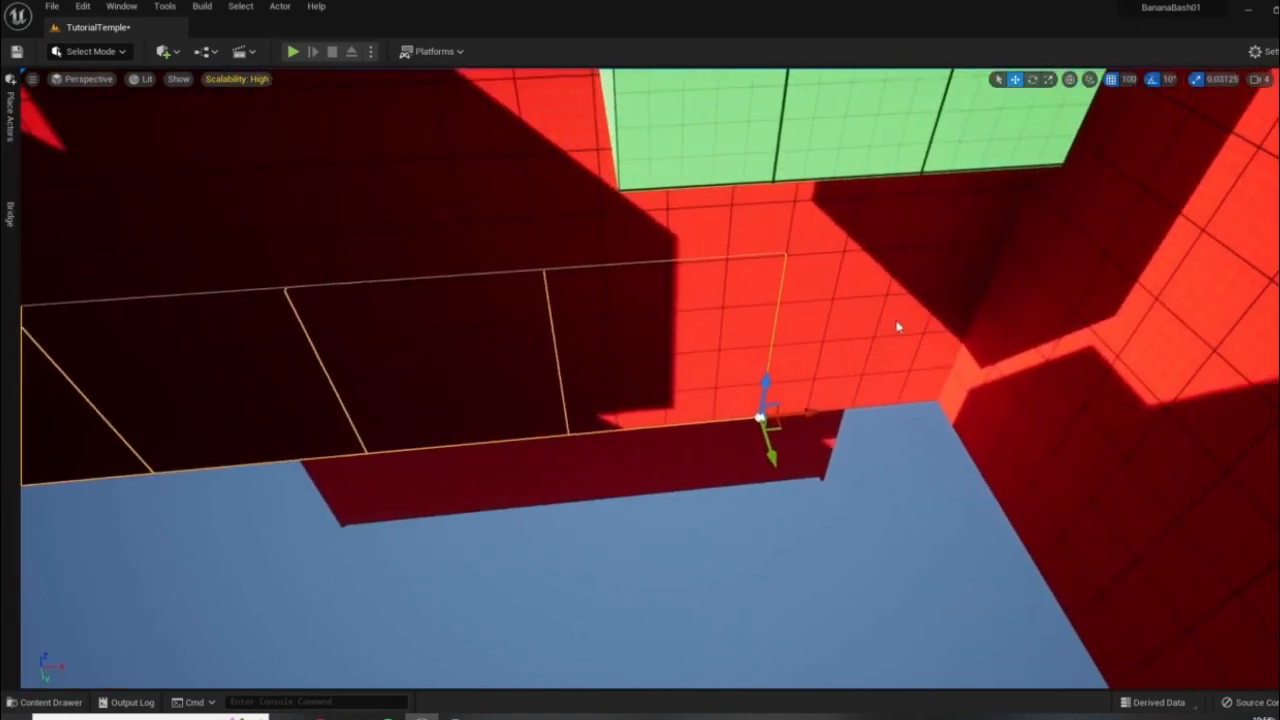
pyautogui.moveTo(937, 424); pyautogui.dragTo(1120, 397, button='right')
pyautogui.keyDown('ctrl'); pyautogui.click(922, 372); pyautogui.keyUp('ctrl')
pyautogui.keyDown('ctrl'); pyautogui.click(640, 245); pyautogui.keyUp('ctrl')
pyautogui.keyDown('ctrl'); pyautogui.click(812, 326); pyautogui.keyUp('ctrl')
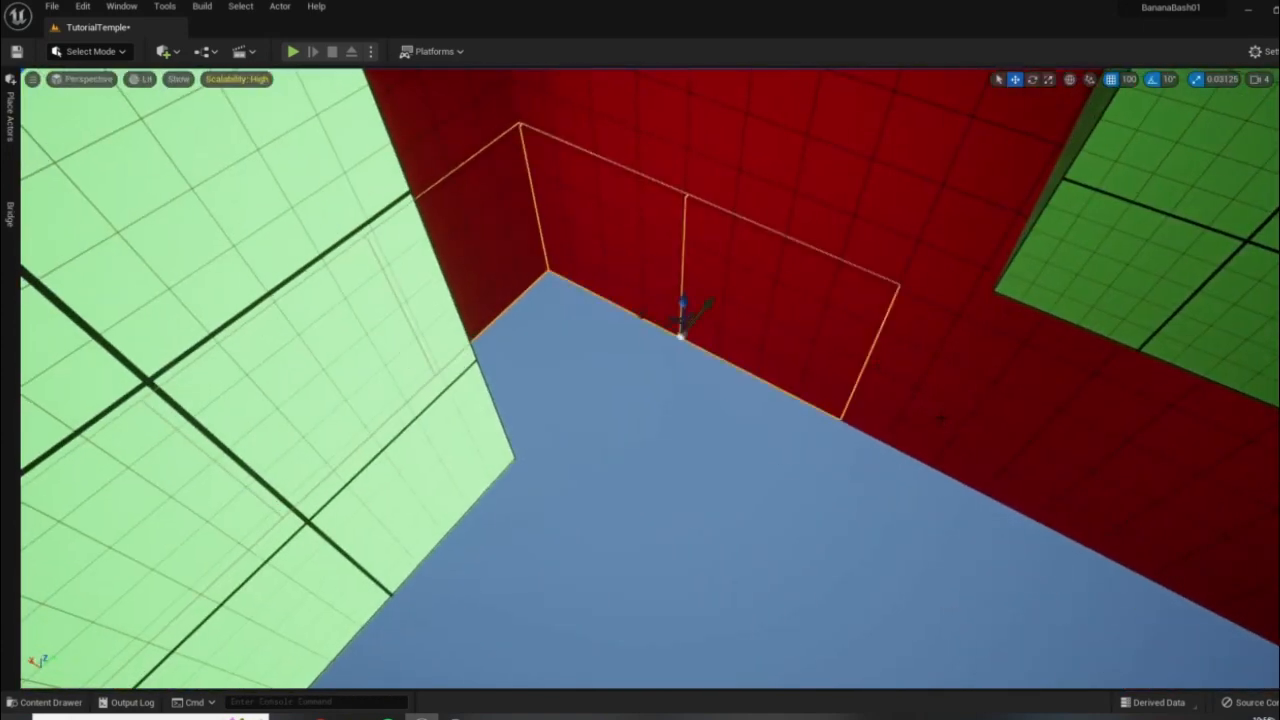
pyautogui.keyDown('ctrl'); pyautogui.click(915, 385); pyautogui.keyUp('ctrl')
pyautogui.moveTo(799, 431); pyautogui.dragTo(930, 431, button='right')
pyautogui.keyDown('ctrl'); pyautogui.click(681, 162); pyautogui.keyUp('ctrl')
pyautogui.moveTo(681, 162); pyautogui.dragTo(665, 85, button='right')
pyautogui.moveTo(861, 482); pyautogui.dragTo(844, 611)
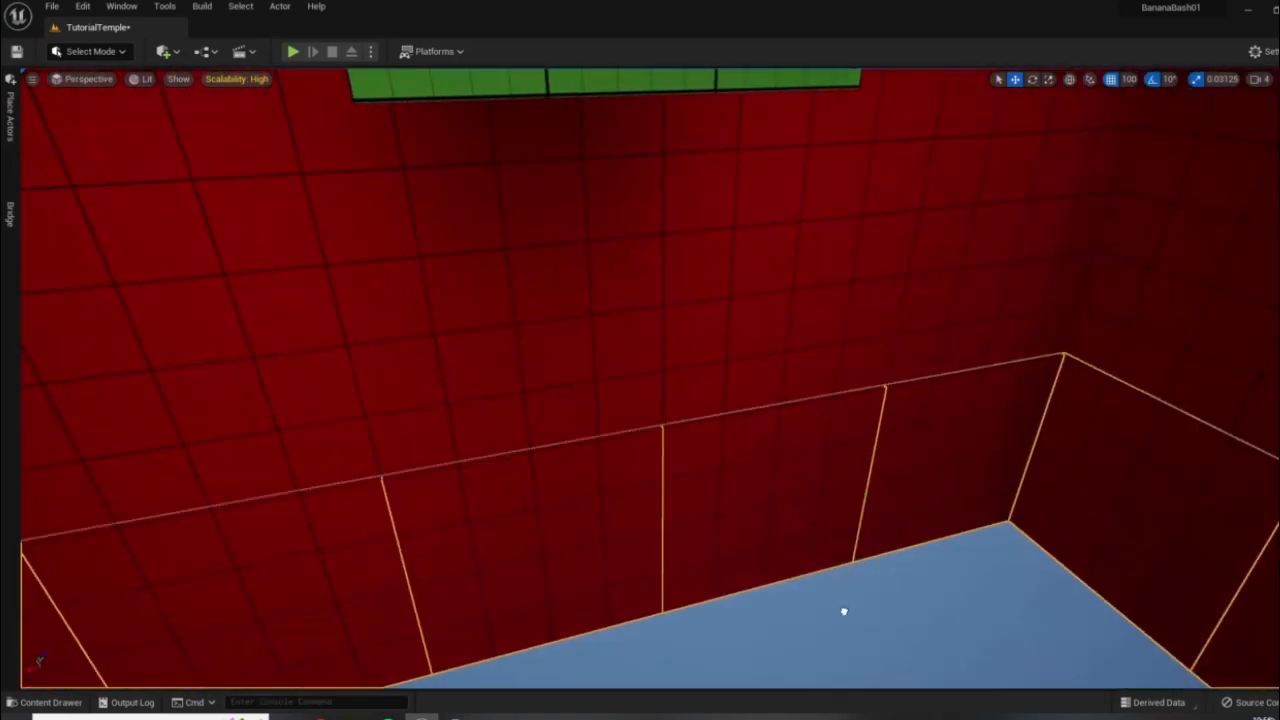
# - Duplicate the selected ring of lowest pit walls another row down
pyautogui.moveTo(834, 608); pyautogui.dragTo(190, 630, button='right')
pyautogui.moveTo(780, 299); pyautogui.dragTo(770, 394)
pyautogui.moveTo(770, 394); pyautogui.dragTo(785, 495, button='right')
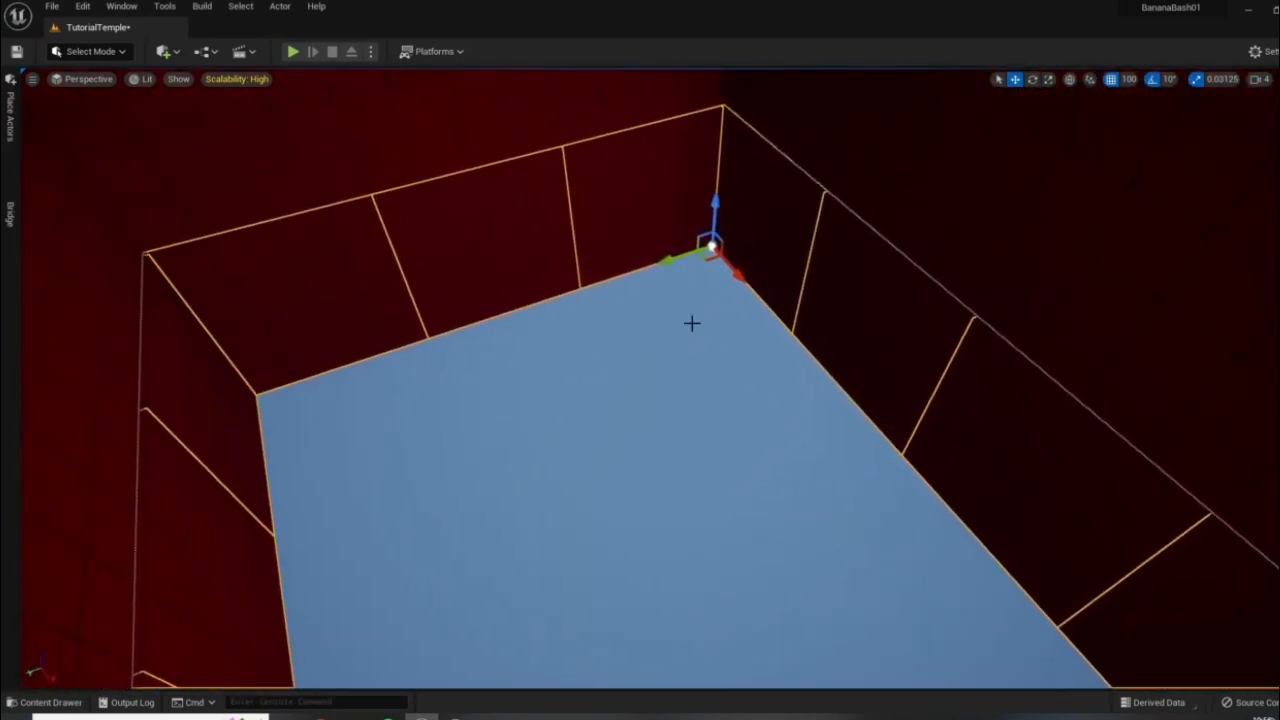
# - Place a green 4 m floor tile from the content assets in the opening at the bottom of the pit
pyautogui.click(29, 706)
pyautogui.moveTo(414, 583); pyautogui.dragTo(642, 297)
pyautogui.moveTo(642, 297); pyautogui.dragTo(580, 295, button='right')
pyautogui.moveTo(562, 364); pyautogui.dragTo(689, 569)
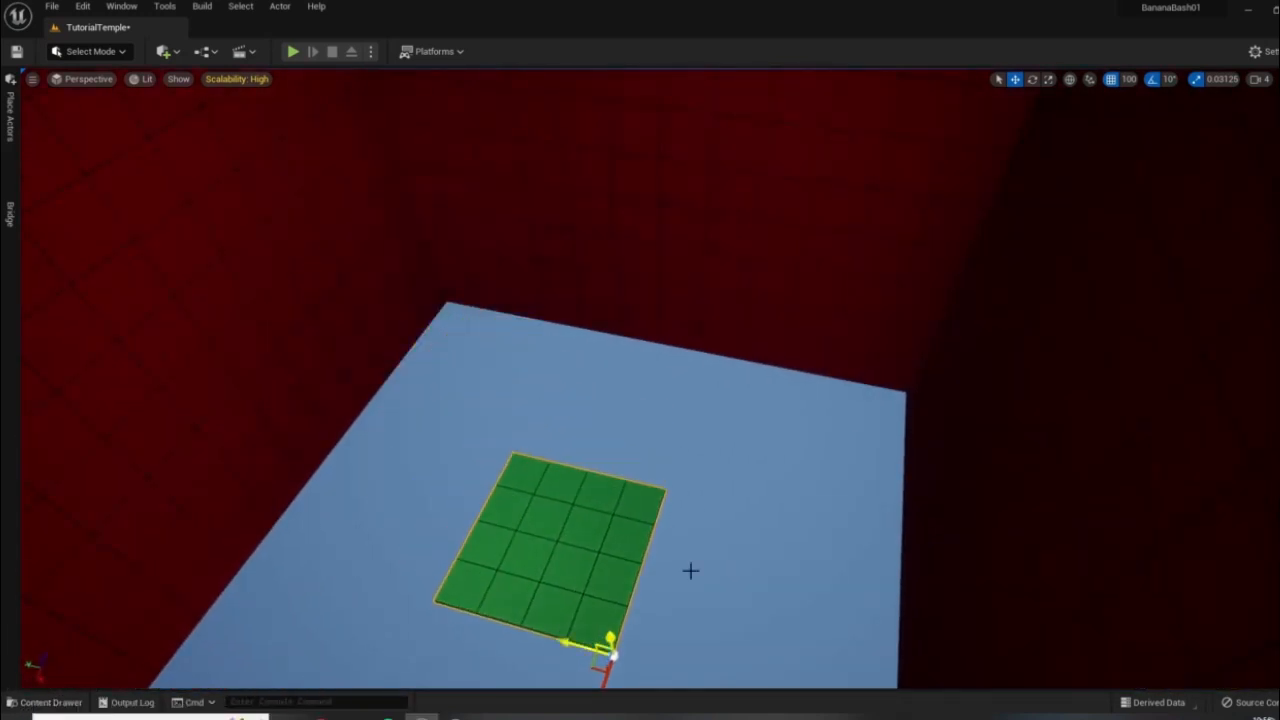
# - Move the green 4 m floor tile into the pit's far corner, flush with both red walls
pyautogui.moveTo(689, 569); pyautogui.dragTo(663, 474, button='right')
pyautogui.moveTo(587, 453); pyautogui.dragTo(810, 331)
pyautogui.moveTo(784, 243); pyautogui.dragTo(791, 294, button='right')
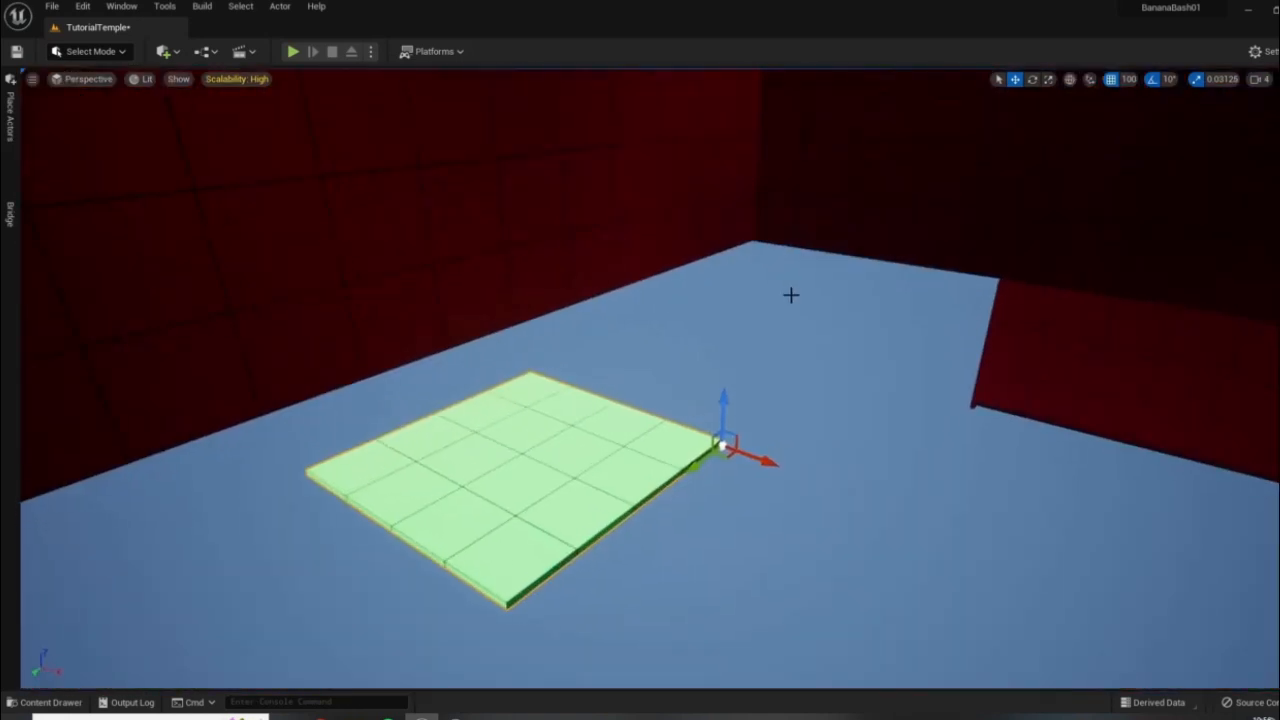
pyautogui.moveTo(726, 405); pyautogui.dragTo(699, 269)
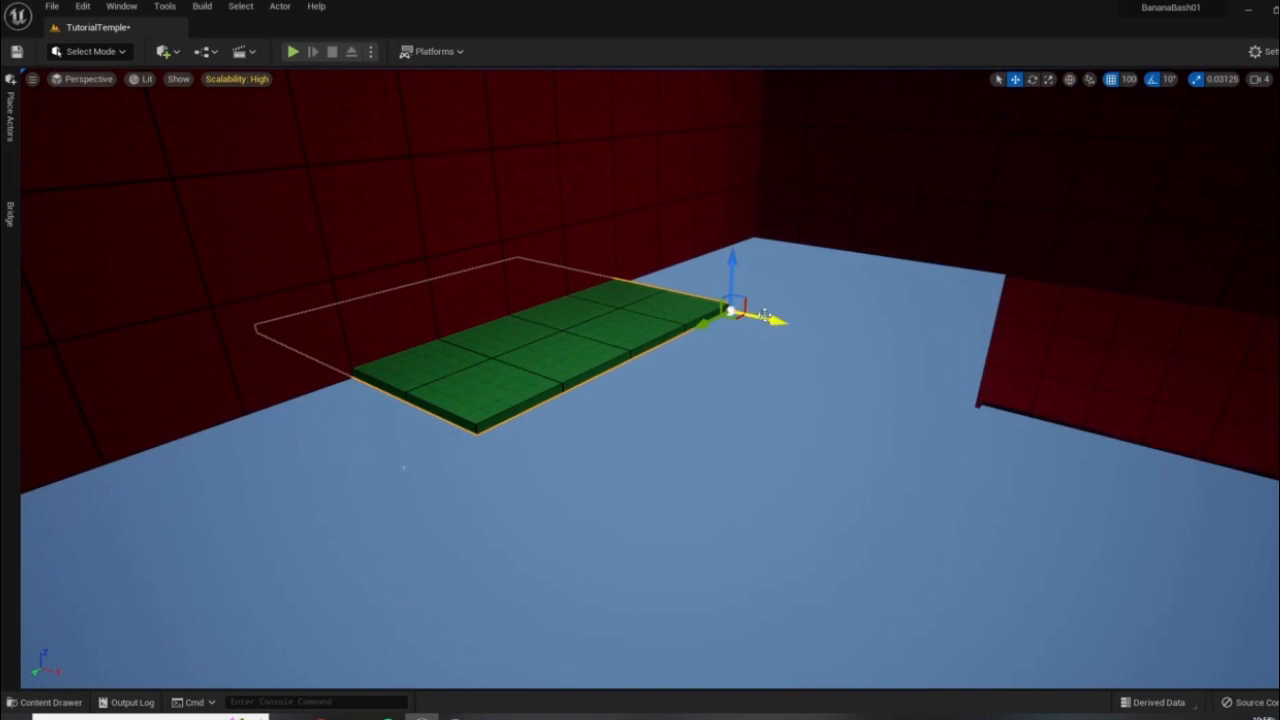
pyautogui.moveTo(765, 316); pyautogui.dragTo(951, 409)
pyautogui.moveTo(951, 409); pyautogui.dragTo(870, 365, button='right')
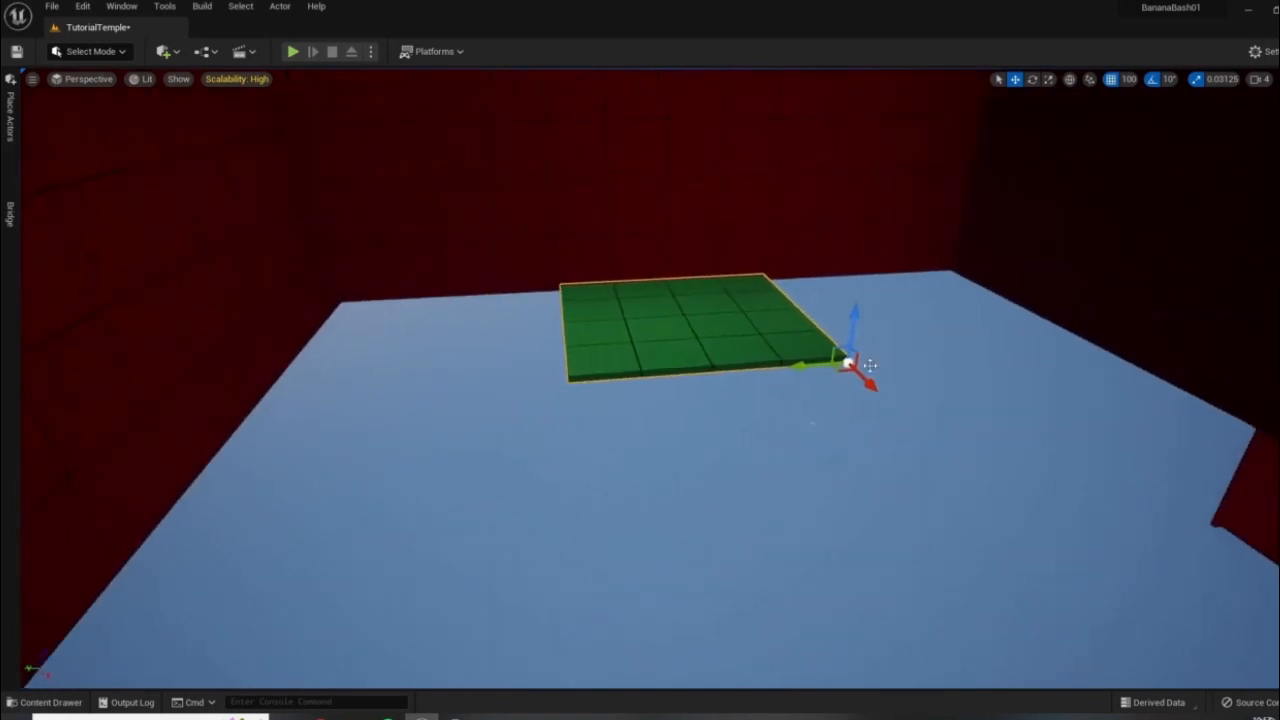
pyautogui.moveTo(810, 366); pyautogui.dragTo(558, 360)
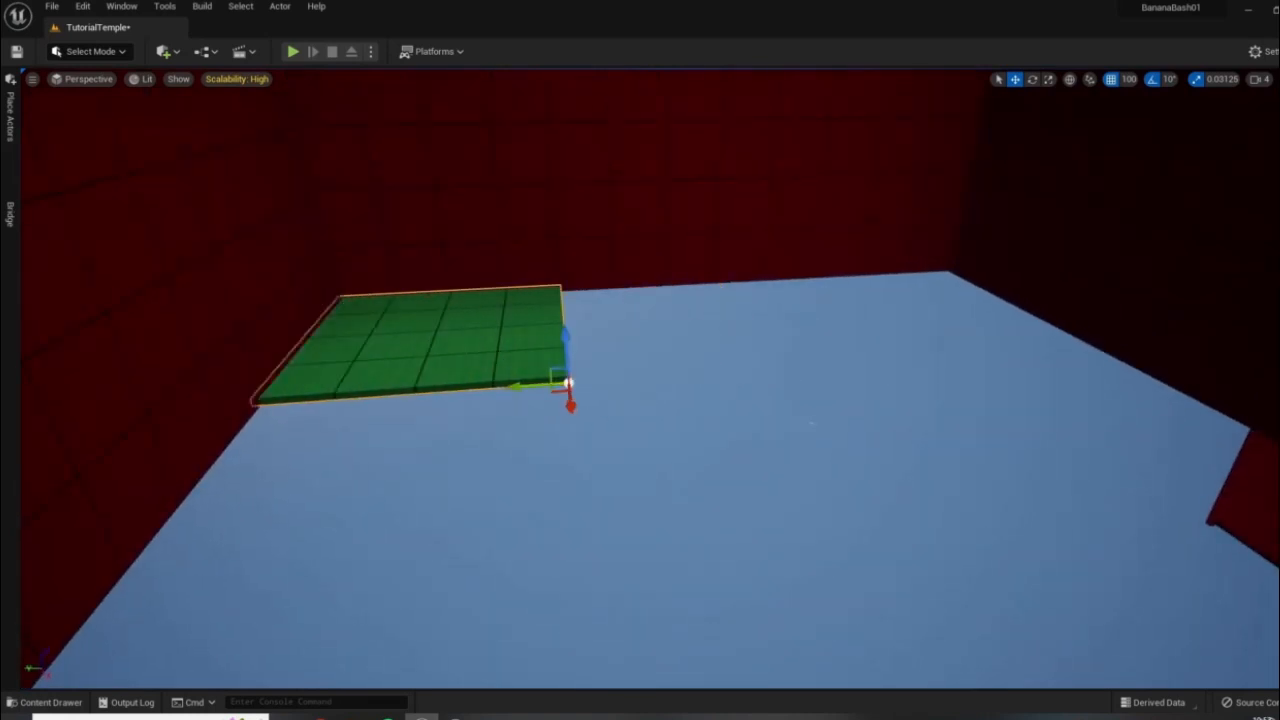
# - Assign the MI_PrototypeGrid_Black material to the floor tile at the bottom of the pit
pyautogui.click(1279, 216)
pyautogui.click(1208, 451)
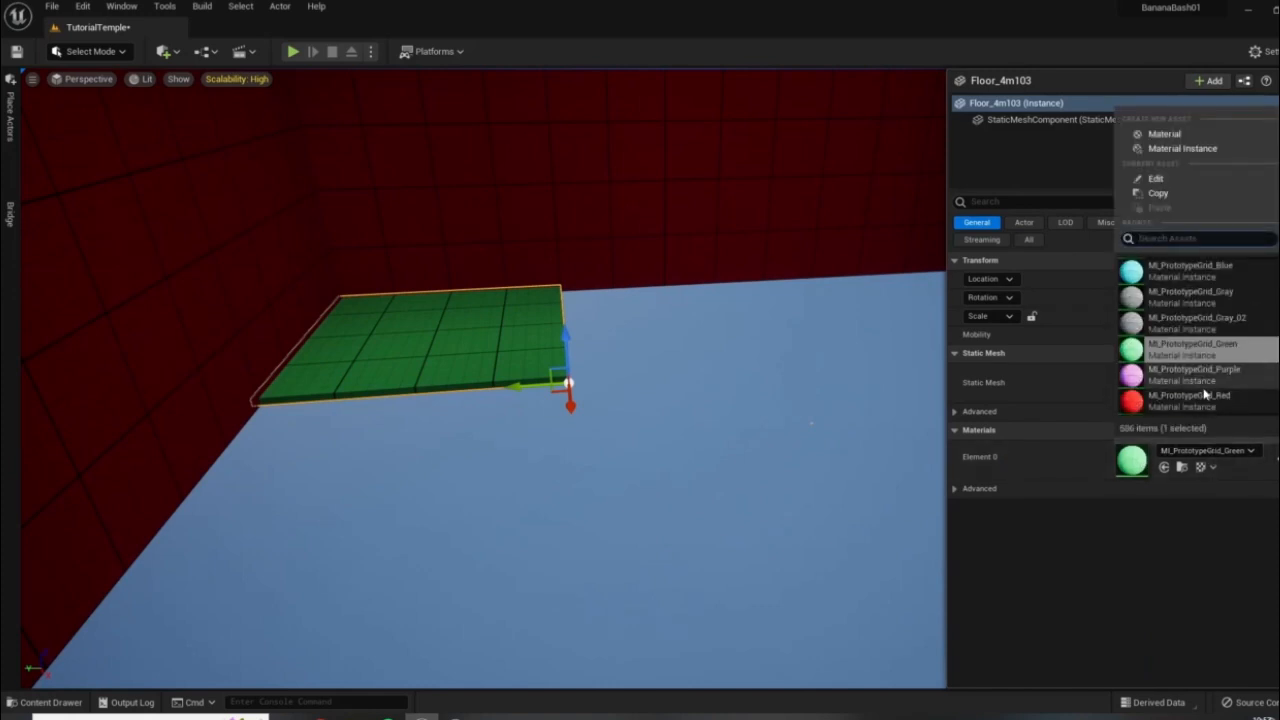
pyautogui.write('black')
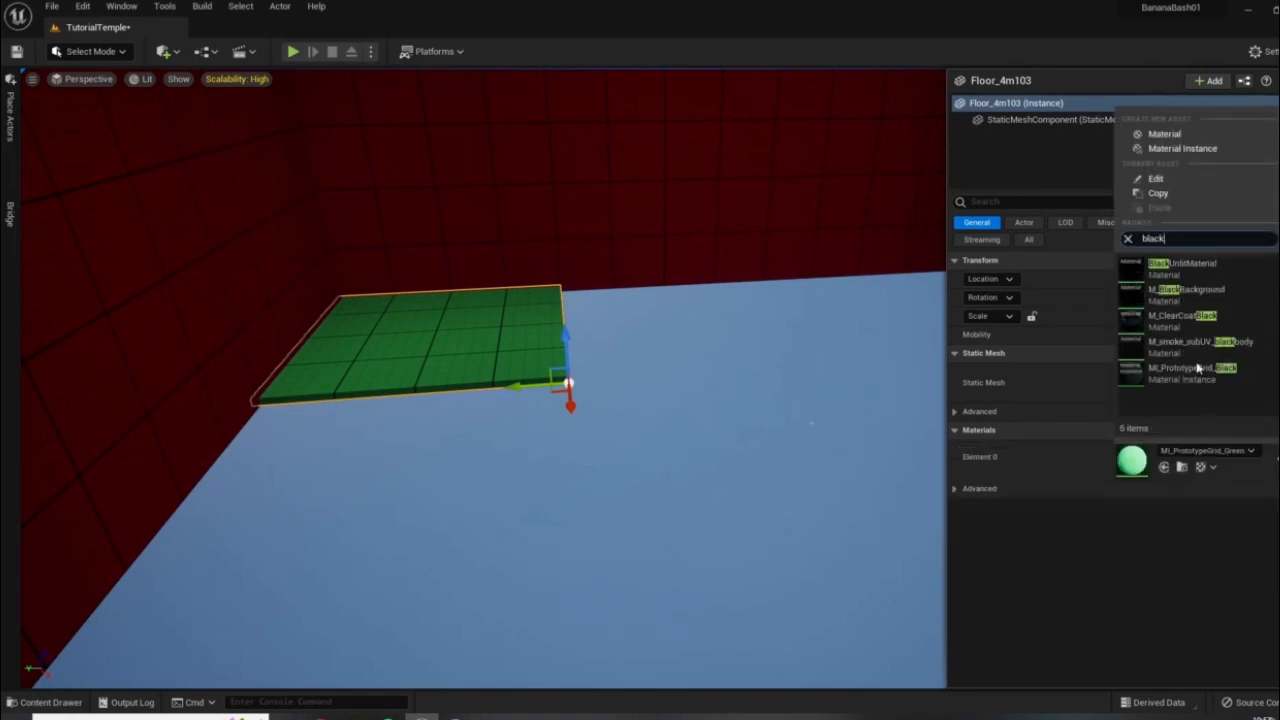
pyautogui.click(1198, 369)
# - Move the black pit floor tile into the Room4 folder
pyautogui.click(1274, 73)
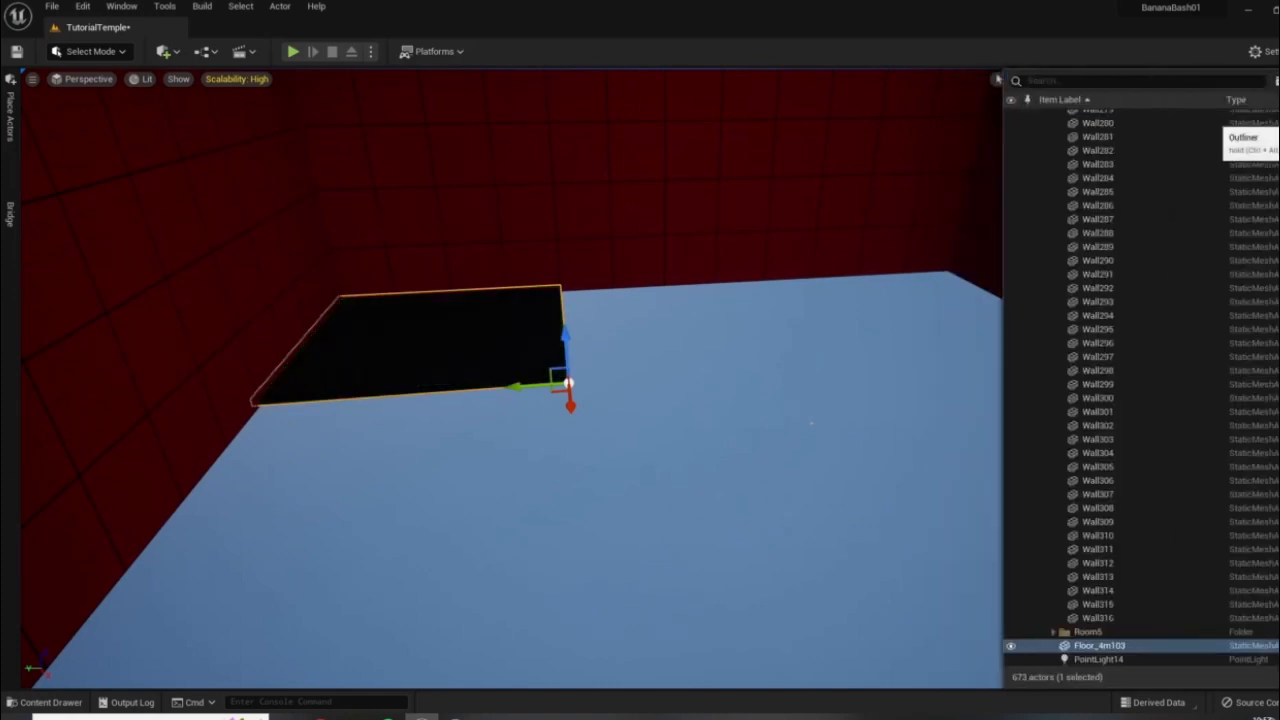
pyautogui.rightClick(1081, 648)
pyautogui.moveTo(1122, 622)
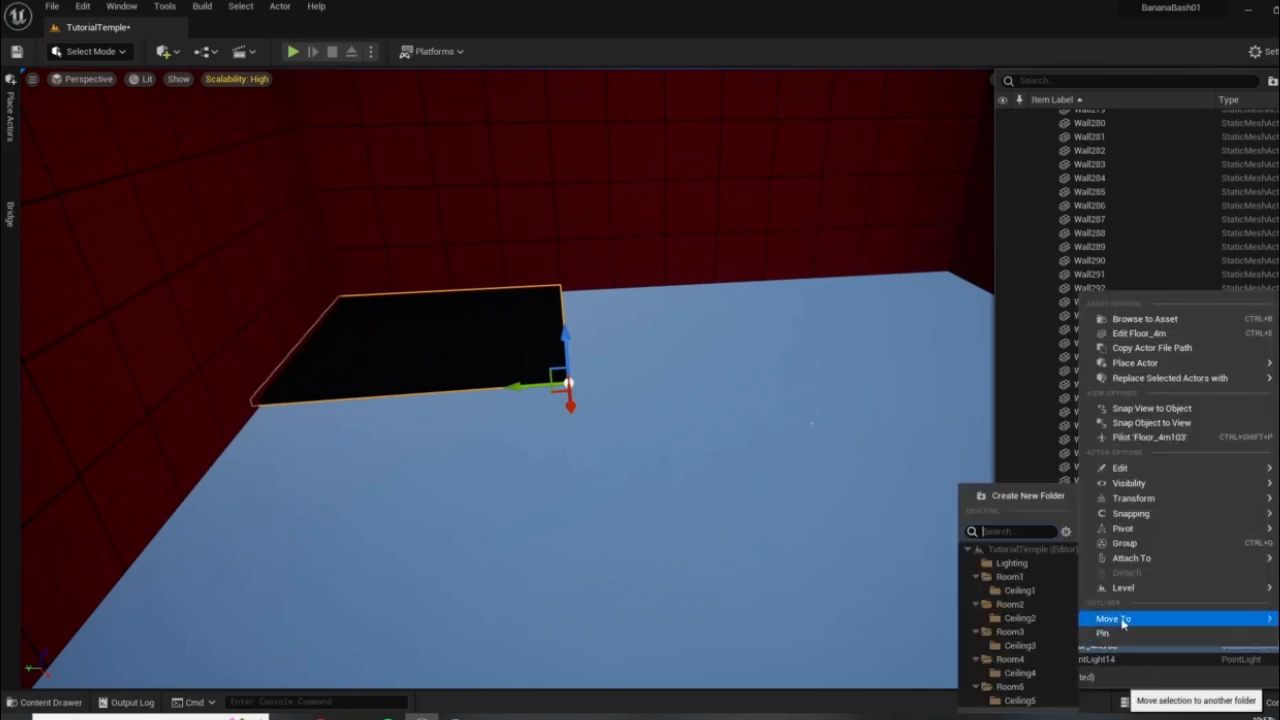
pyautogui.click(1020, 660)
pyautogui.click(1277, 118)
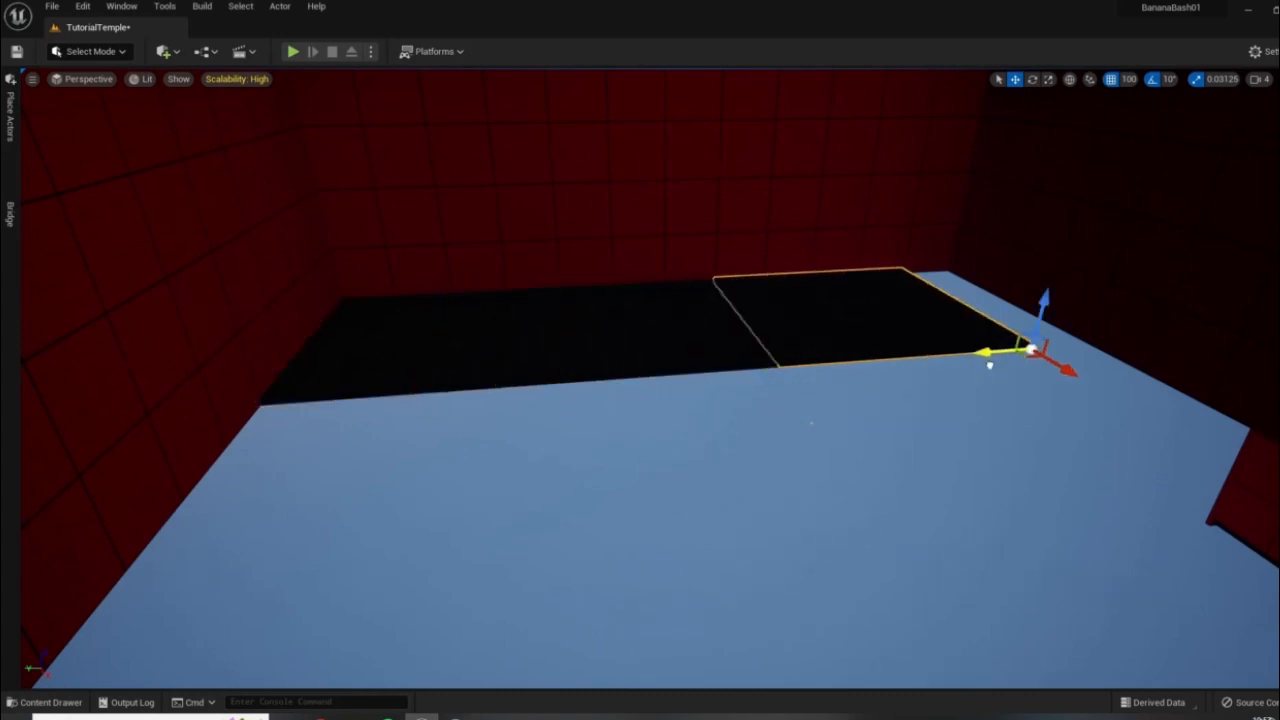
# - Select the row of three black floor tiles and duplicate it row by row across the rest of the pit's bottom
pyautogui.keyDown('ctrl'); pyautogui.click(475, 344); pyautogui.keyUp('ctrl')
pyautogui.moveTo(475, 344); pyautogui.dragTo(664, 416, button='right')
pyautogui.press('f')
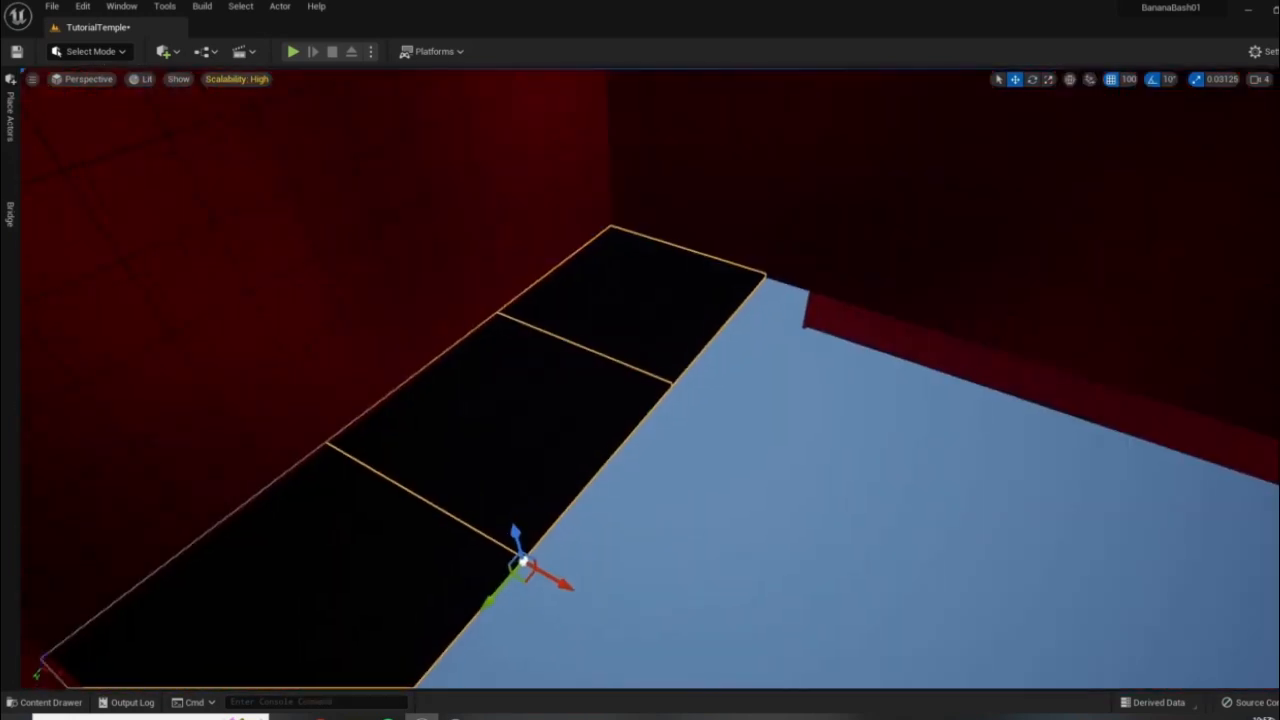
pyautogui.keyDown('alt'); pyautogui.moveTo(547, 574); pyautogui.dragTo(928, 666); pyautogui.keyUp('alt')
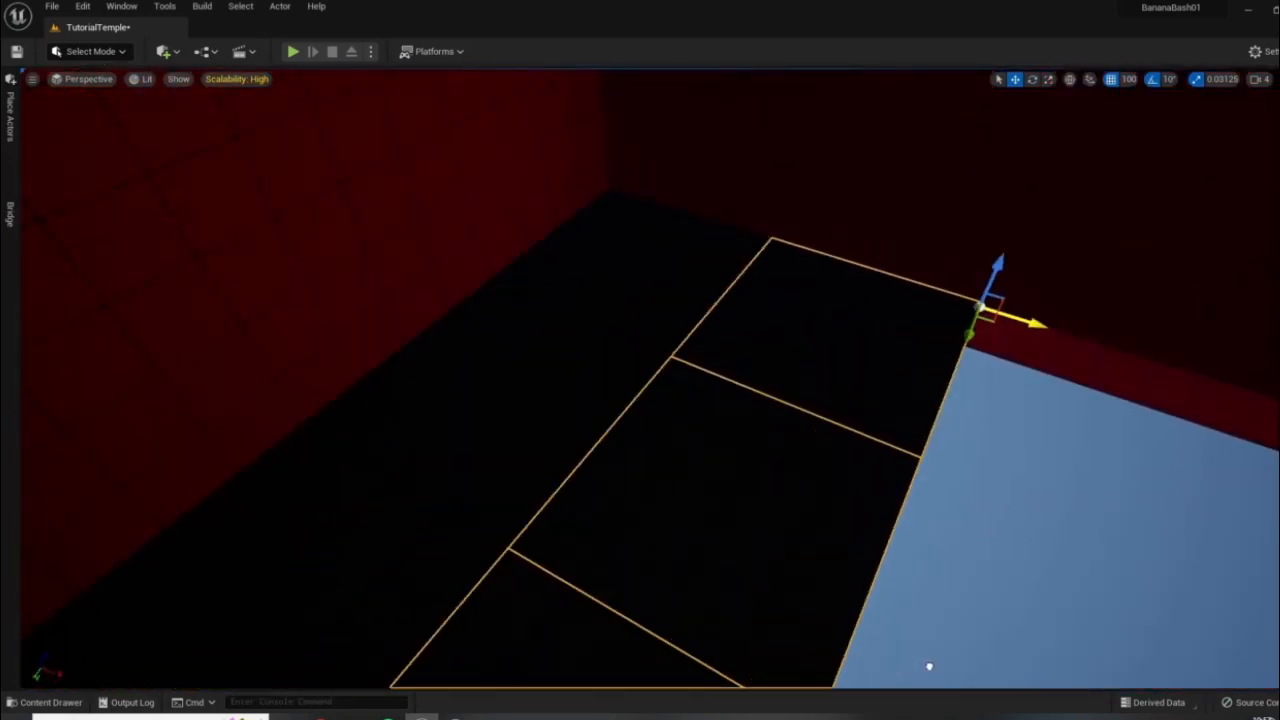
pyautogui.moveTo(620, 385); pyautogui.dragTo(684, 388, button='right')
pyautogui.keyDown('alt'); pyautogui.moveTo(644, 268); pyautogui.dragTo(1059, 177); pyautogui.keyUp('alt')
# - Playtest from the green floor beside the pit, walk to the edge to check the black bottom, and end the session
pyautogui.moveTo(1040, 200); pyautogui.dragTo(700, 506, button='right')
pyautogui.press('w')
pyautogui.rightClick(700, 506)
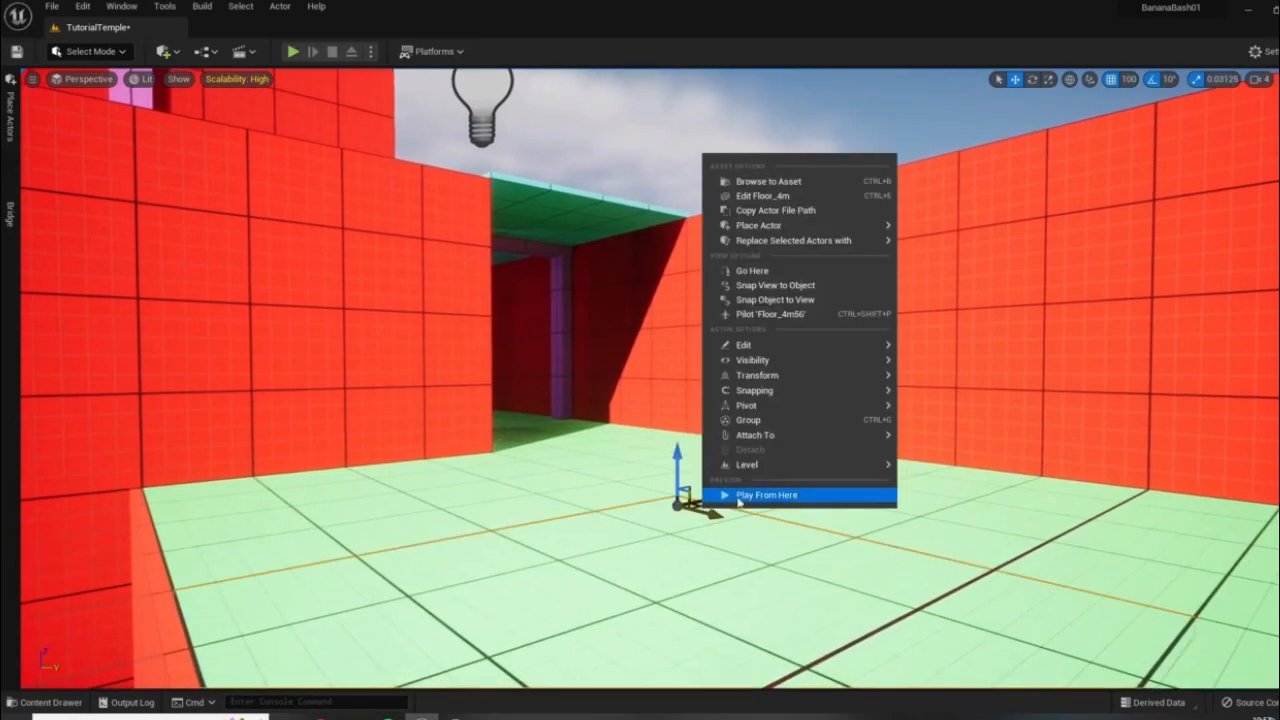
pyautogui.click(722, 491)
pyautogui.click(722, 491)
pyautogui.press('w')
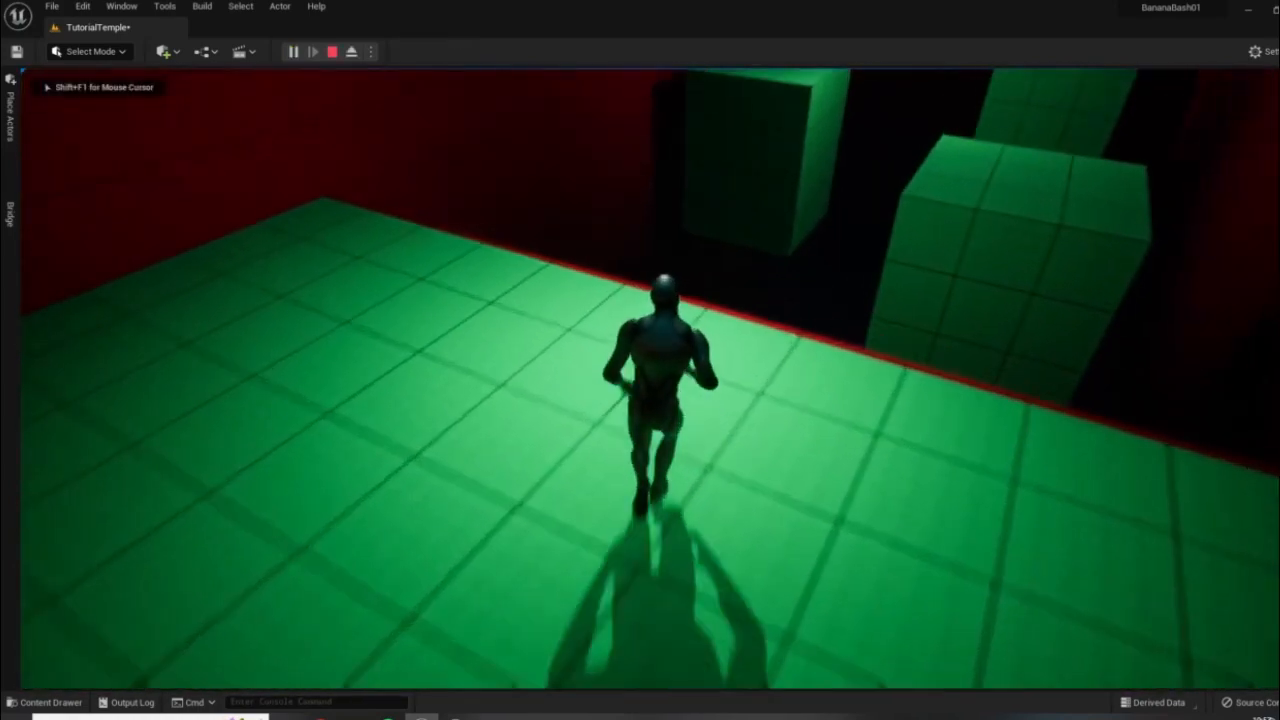
pyautogui.press('a')
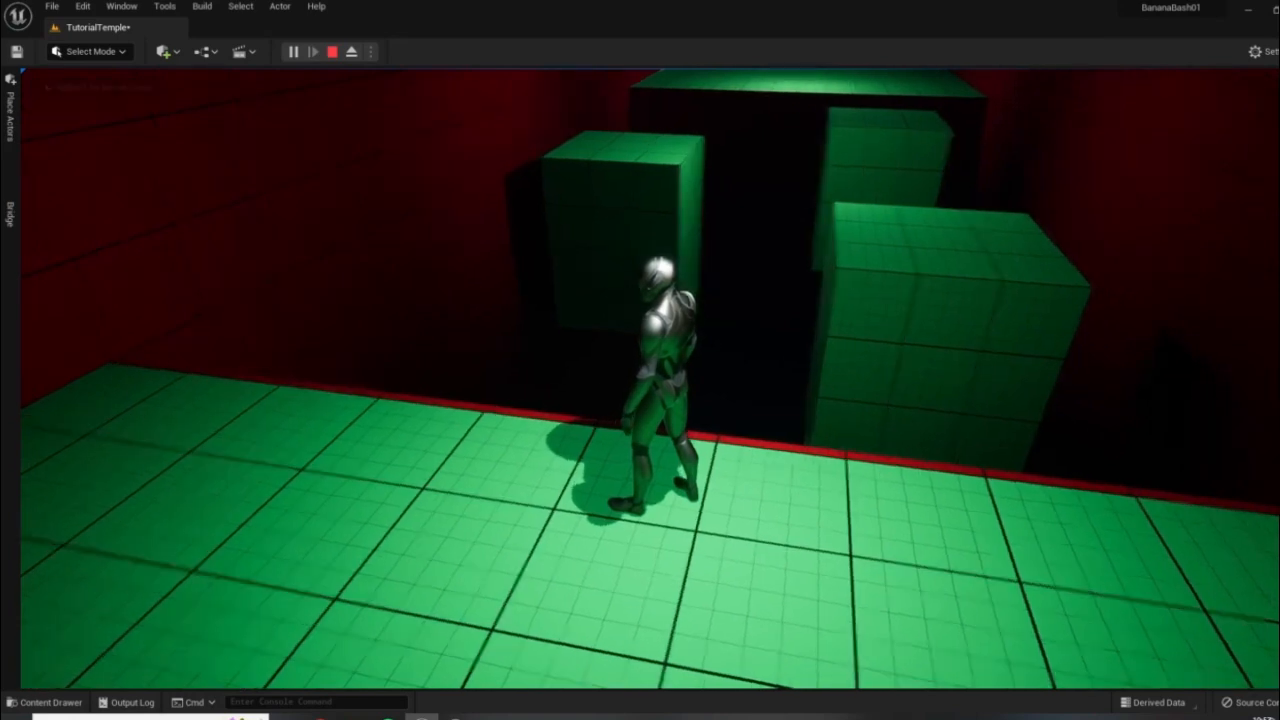
pyautogui.press('Escape')
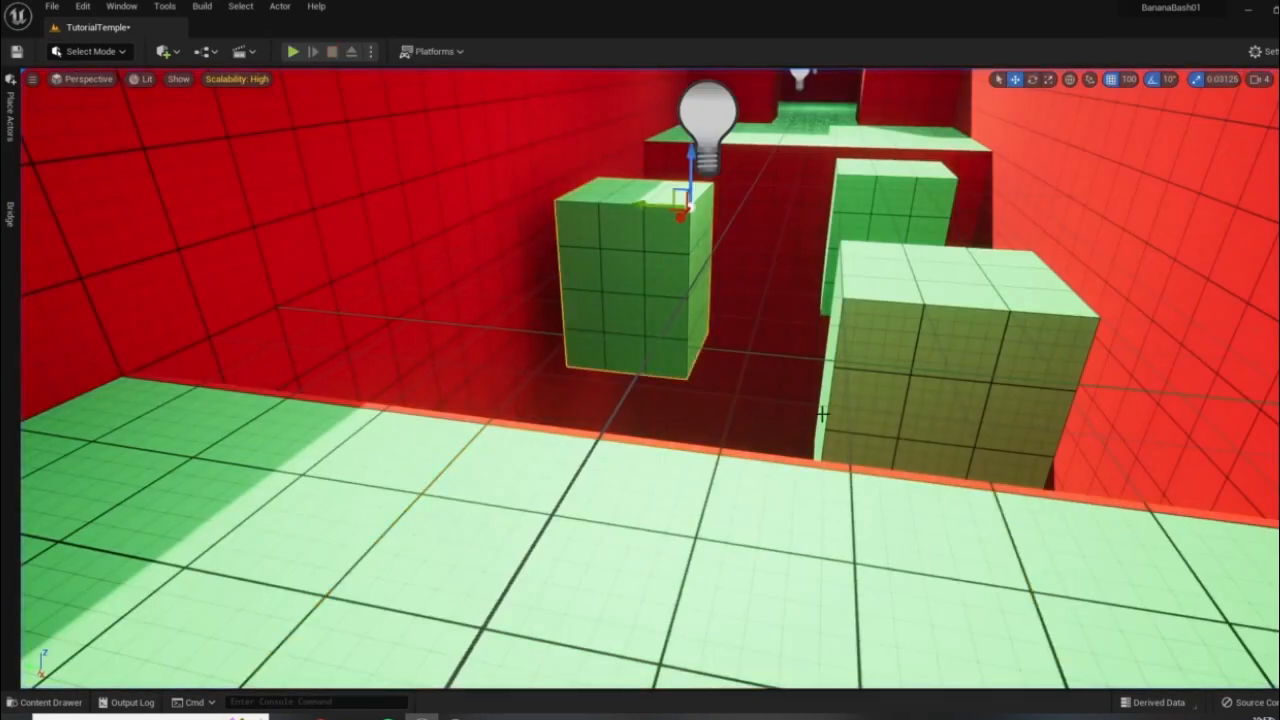
# - Try extending the green platform by the left wall down the pit by scaling its height to 2.1875, and reset the scale
pyautogui.press('w')
pyautogui.moveTo(822, 413); pyautogui.dragTo(752, 380, button='right')
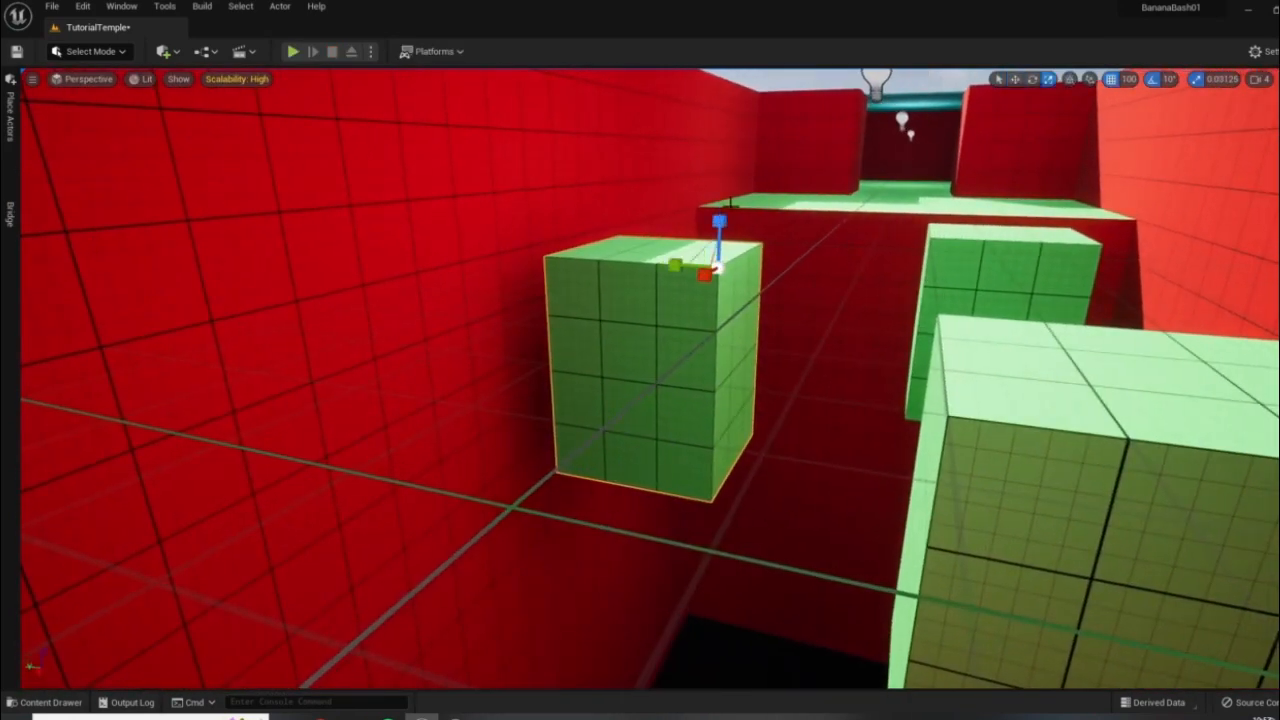
pyautogui.moveTo(638, 439); pyautogui.dragTo(694, 246, button='right')
pyautogui.press('w')
pyautogui.moveTo(872, 376); pyautogui.dragTo(886, 367, button='right')
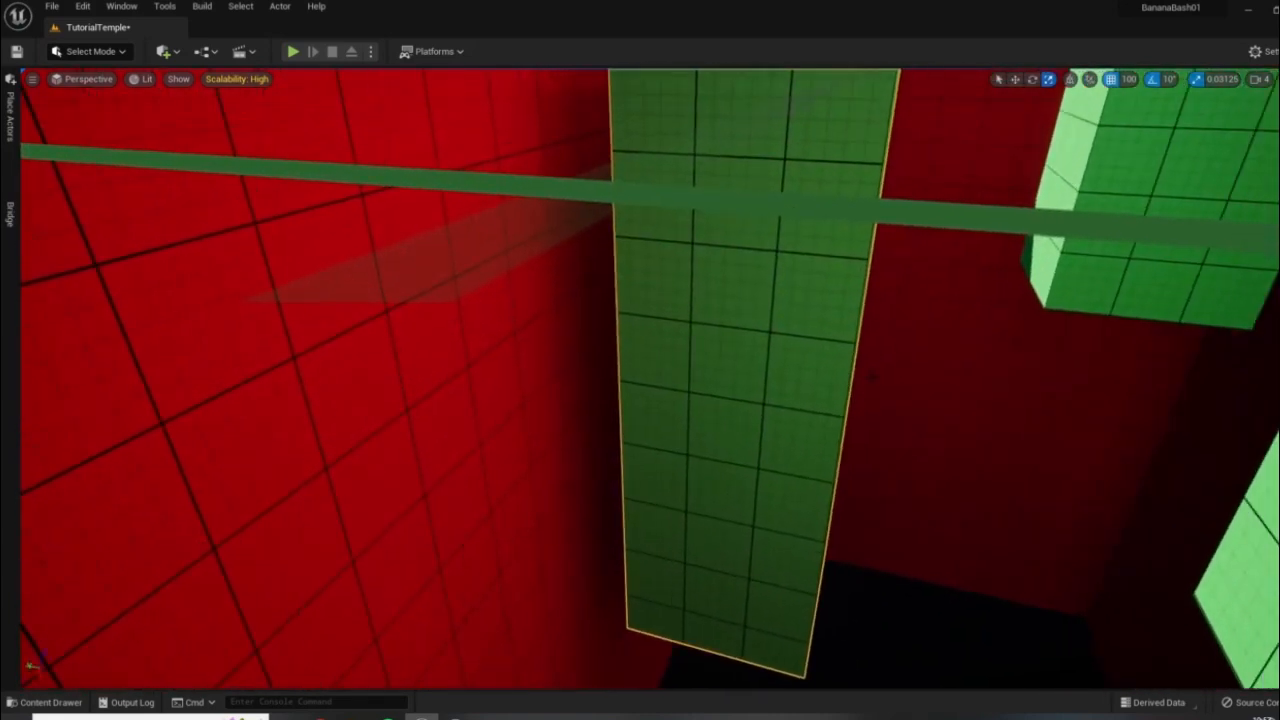
pyautogui.moveTo(806, 329); pyautogui.dragTo(850, 322, button='right')
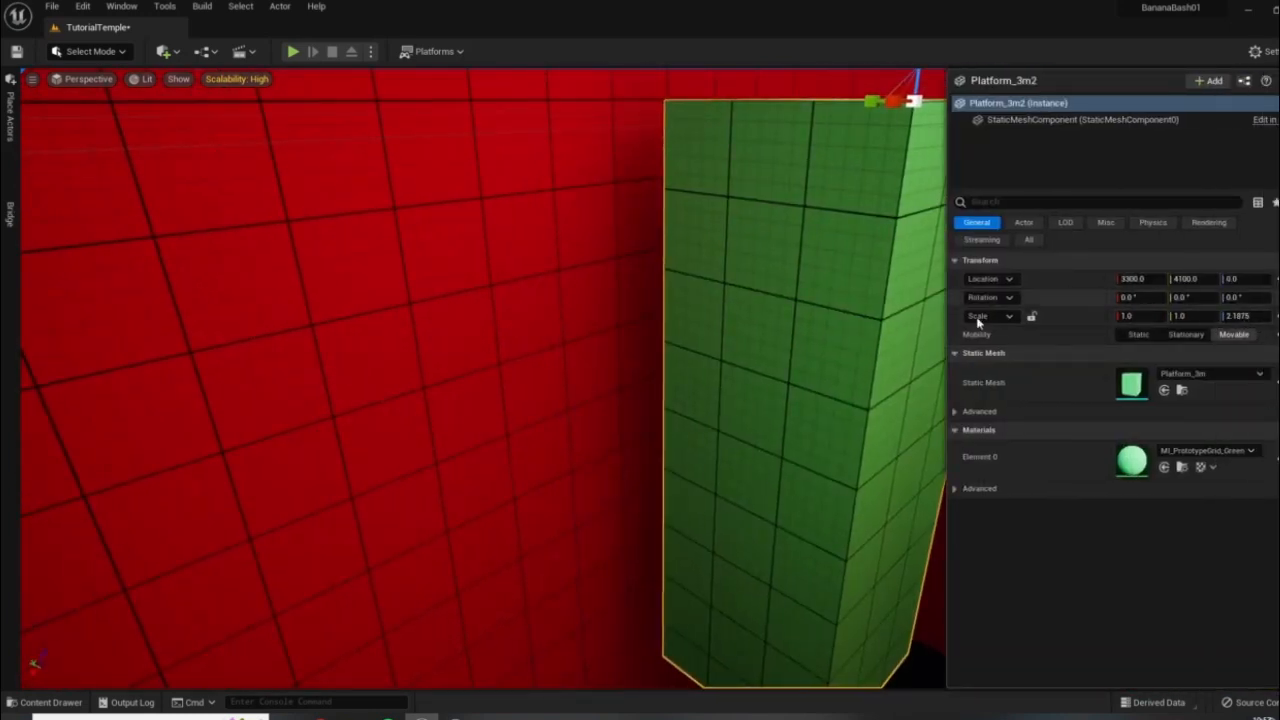
pyautogui.click(1277, 316)
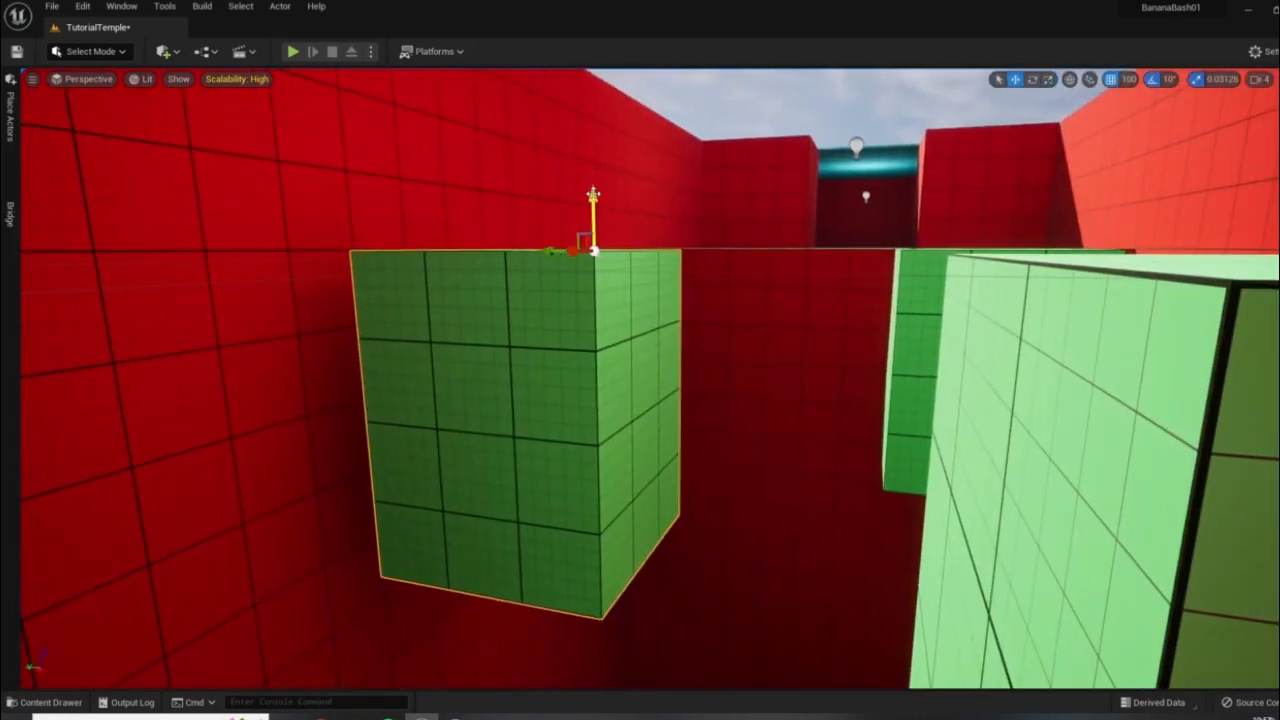
# - Duplicate the green platform by the left wall straight down twice to form a column reaching the pit floor
pyautogui.moveTo(776, 225); pyautogui.dragTo(740, 243, button='right')
pyautogui.moveTo(708, 132); pyautogui.dragTo(700, 502)
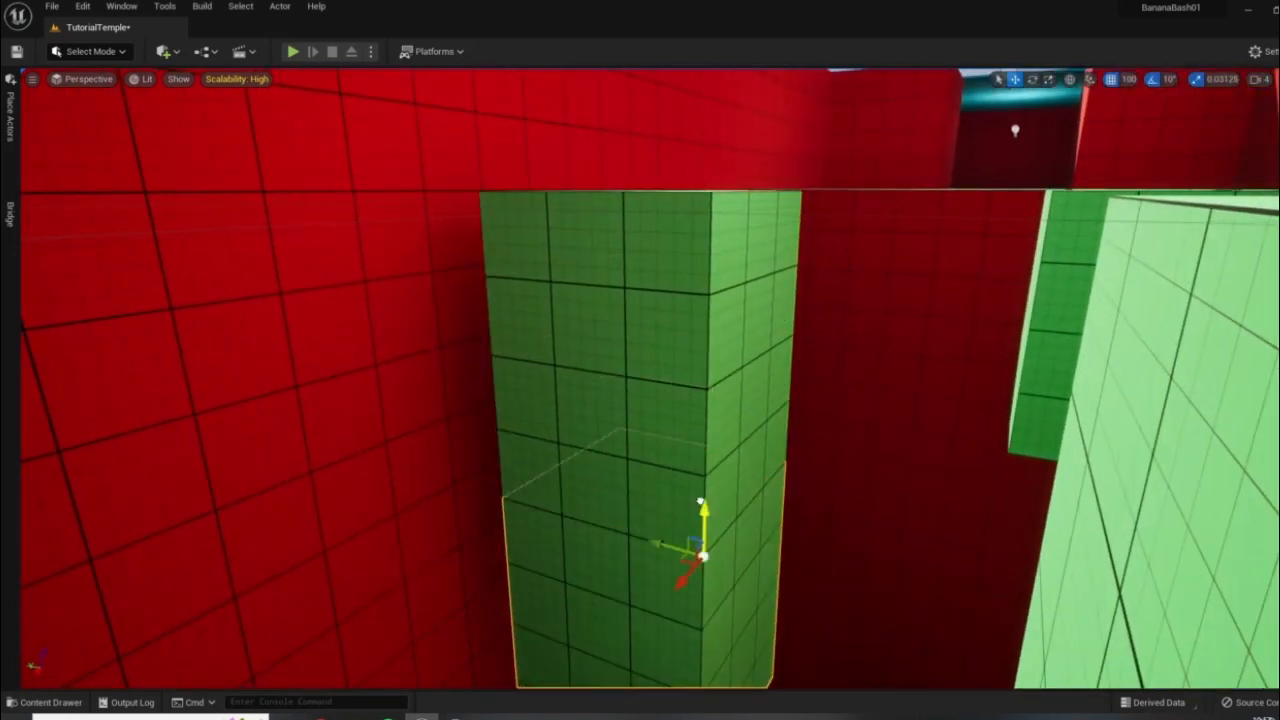
pyautogui.moveTo(745, 389); pyautogui.dragTo(722, 447, button='right')
pyautogui.moveTo(779, 341); pyautogui.dragTo(822, 243, button='right')
pyautogui.moveTo(826, 302); pyautogui.dragTo(800, 491)
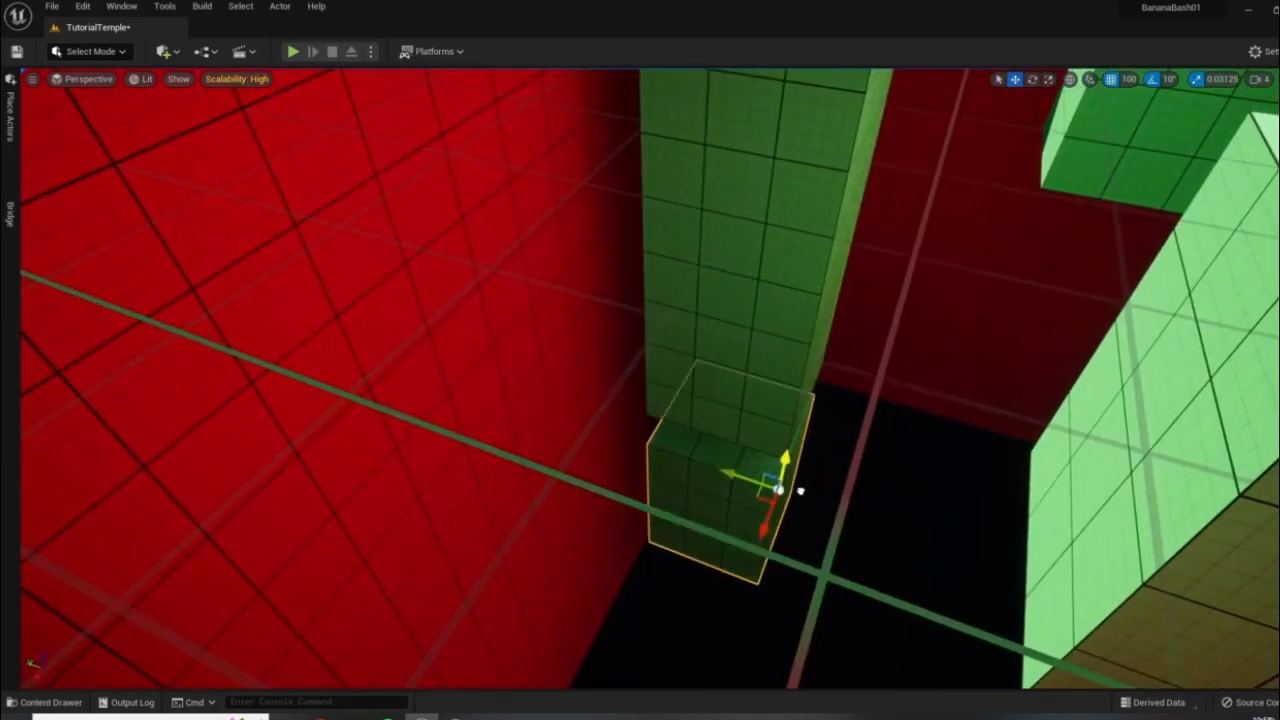
pyautogui.moveTo(789, 335); pyautogui.dragTo(806, 325, button='right')
# - Duplicate the farthest green platform straight down in stacked copies to form a column reaching the pit floor
pyautogui.click(875, 233)
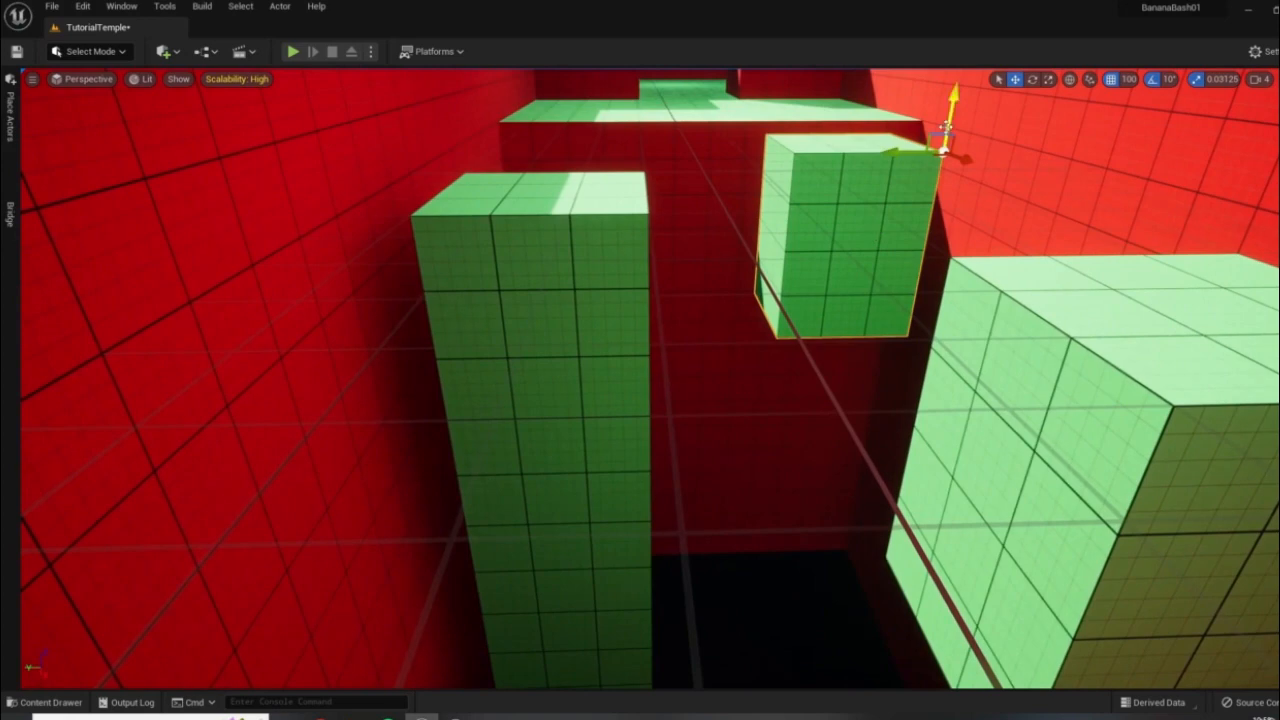
pyautogui.moveTo(897, 366); pyautogui.dragTo(906, 335)
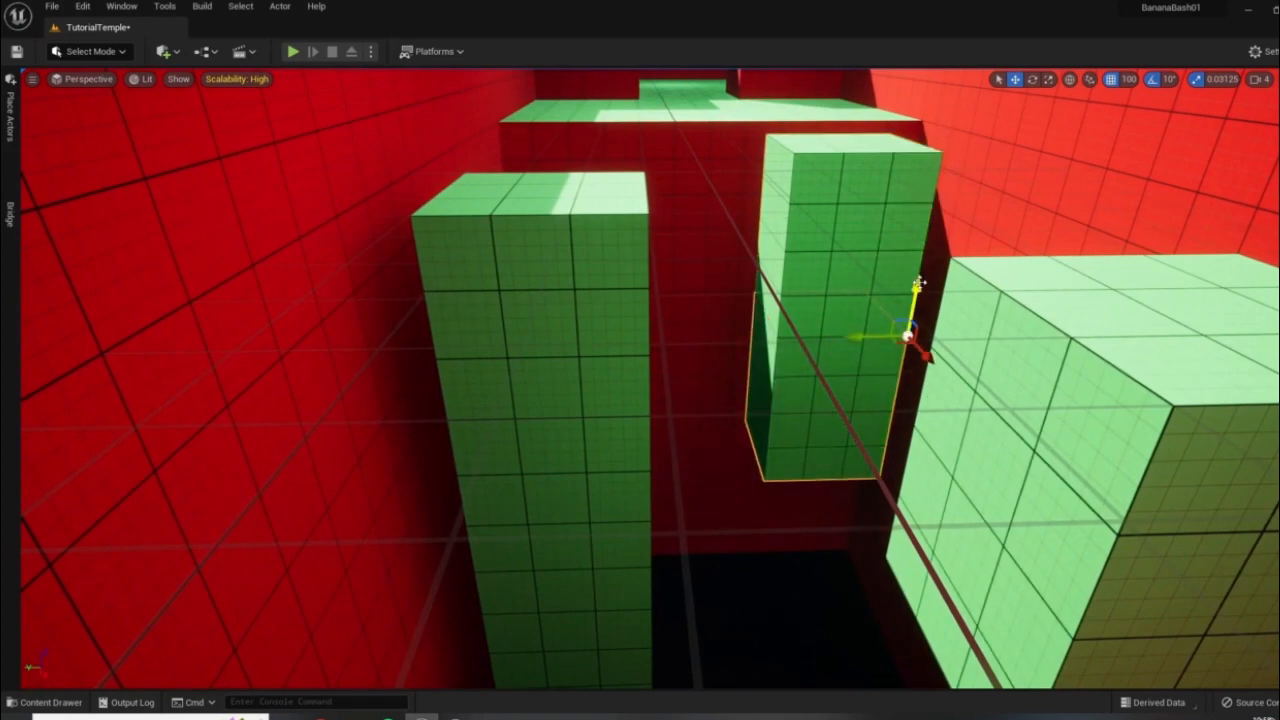
pyautogui.moveTo(918, 284); pyautogui.dragTo(885, 522)
pyautogui.moveTo(888, 474); pyautogui.dragTo(893, 457)
# - Duplicate the nearest green platform by the right wall straight down twice to form a column reaching the pit floor
pyautogui.moveTo(893, 441); pyautogui.dragTo(1040, 445, button='right')
pyautogui.click(772, 420)
pyautogui.moveTo(772, 420)
pyautogui.mouseDown(button='right')
pyautogui.moveTo(700, 460)
pyautogui.moveTo(772, 420)
pyautogui.mouseUp(button='right')
pyautogui.press('s')
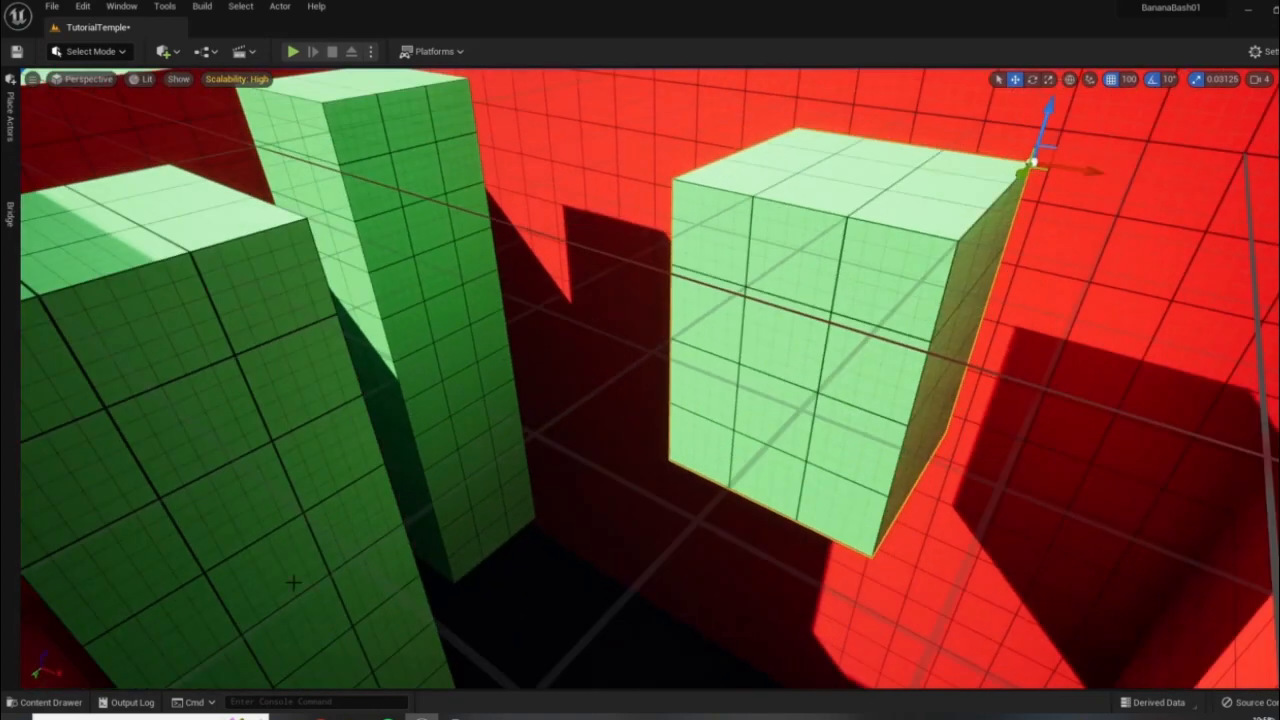
pyautogui.keyDown('alt'); pyautogui.moveTo(1033, 160); pyautogui.dragTo(914, 467); pyautogui.keyUp('alt')
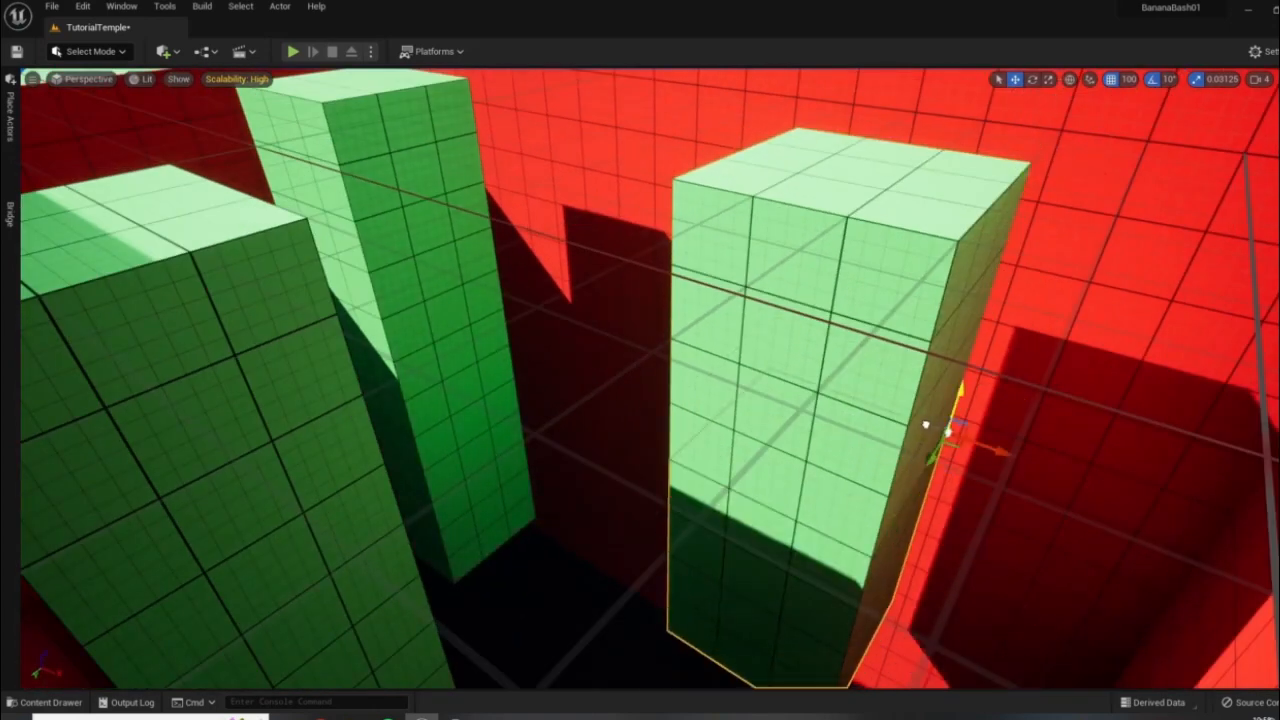
pyautogui.moveTo(965, 320); pyautogui.dragTo(973, 375, button='right')
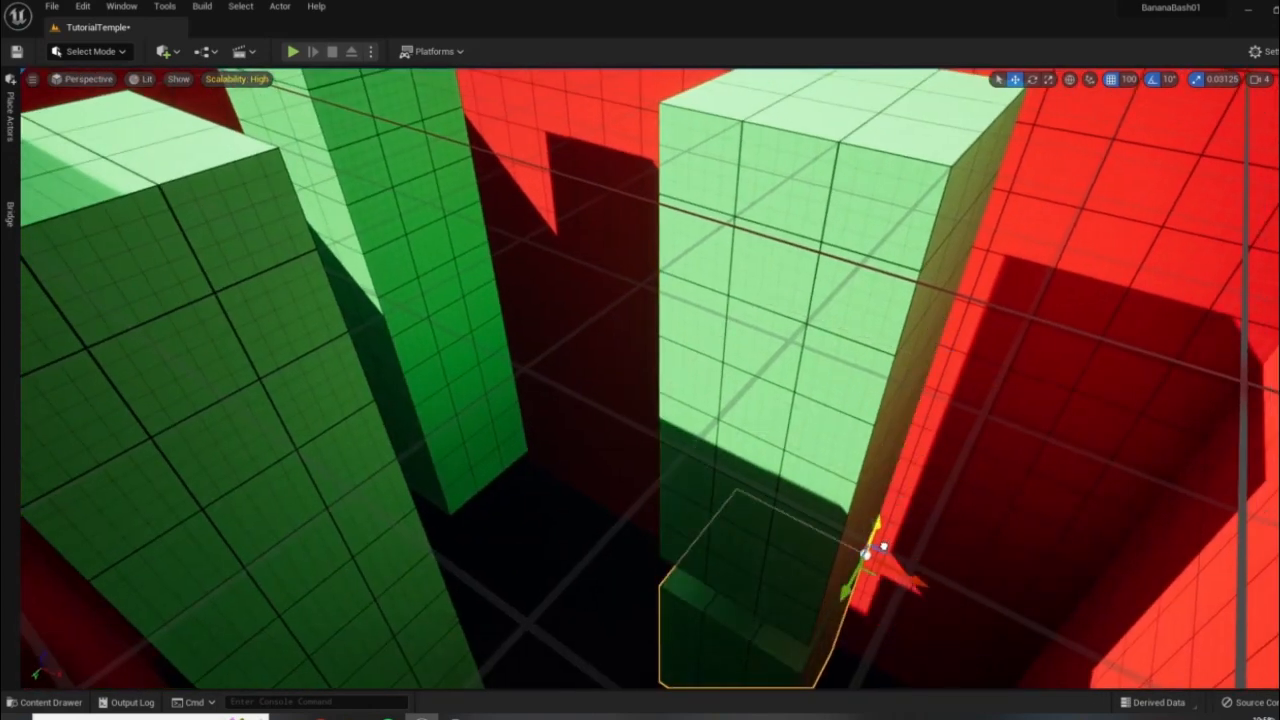
# - Make the hidden ceiling above the platforming pit visible again
pyautogui.moveTo(649, 353); pyautogui.dragTo(726, 366, button='right')
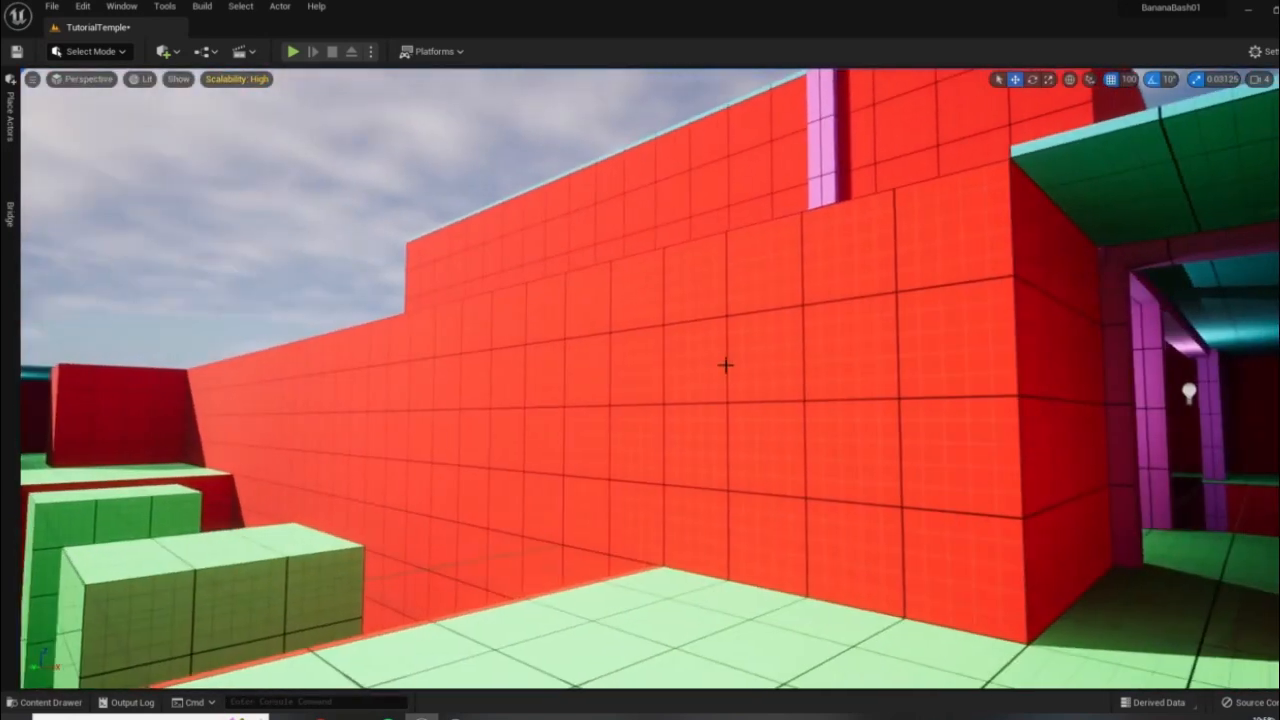
pyautogui.click(1278, 142)
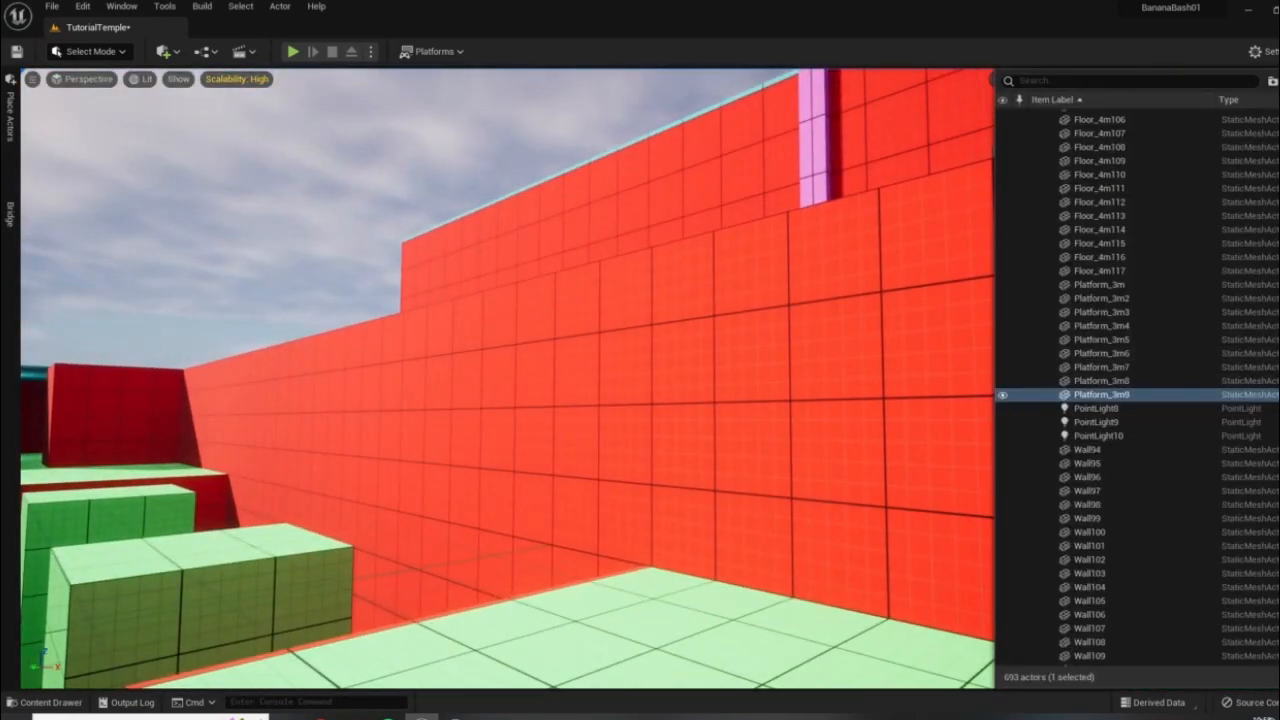
pyautogui.scroll(-15, 1120, 390)
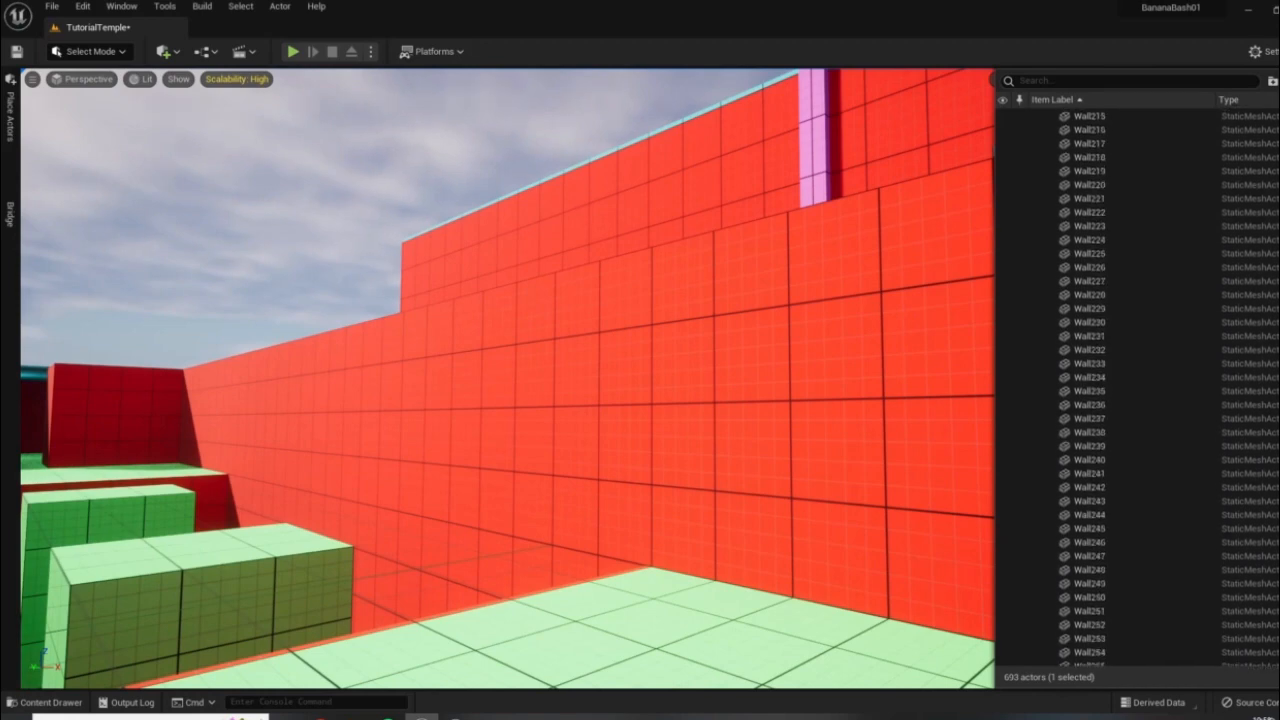
pyautogui.click(1003, 199)
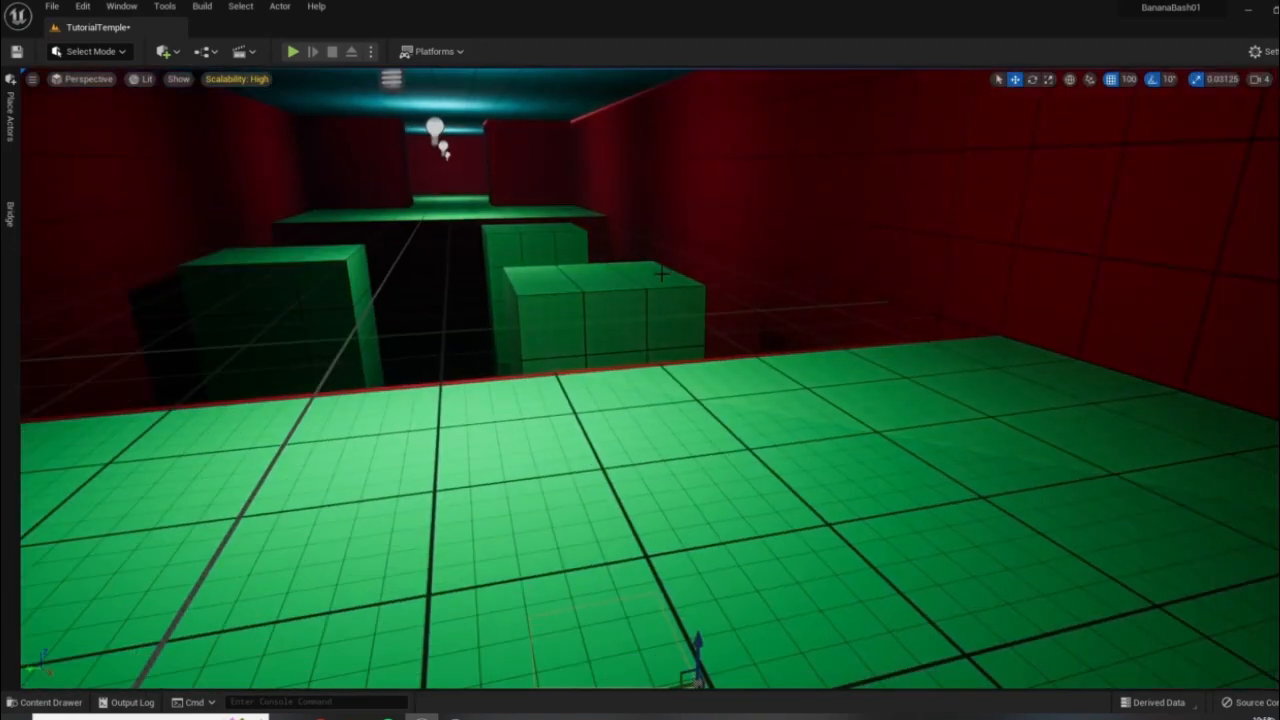
# - Start a playtest on the green floor beside the pit and walk along the edge to inspect the pit and platform columns
pyautogui.moveTo(694, 663); pyautogui.dragTo(657, 526, button='right')
pyautogui.rightClick(608, 527)
pyautogui.click(668, 512)
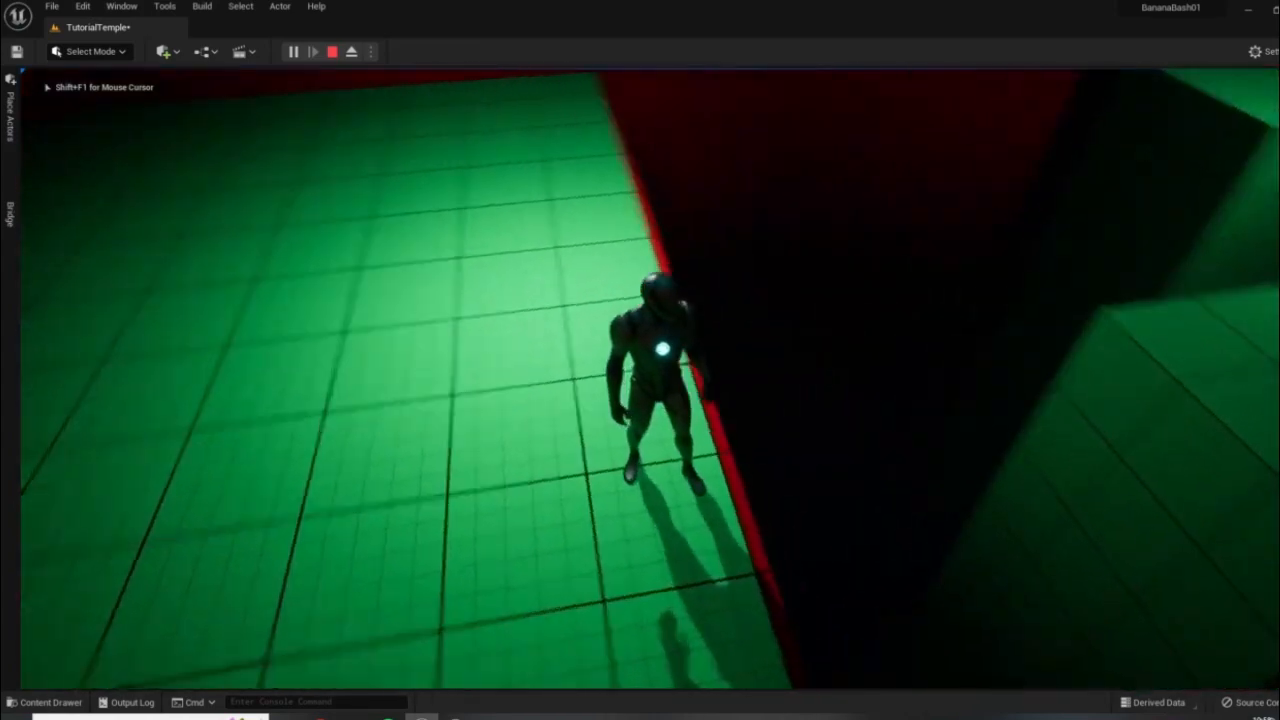
pyautogui.press('a')
pyautogui.press('d')
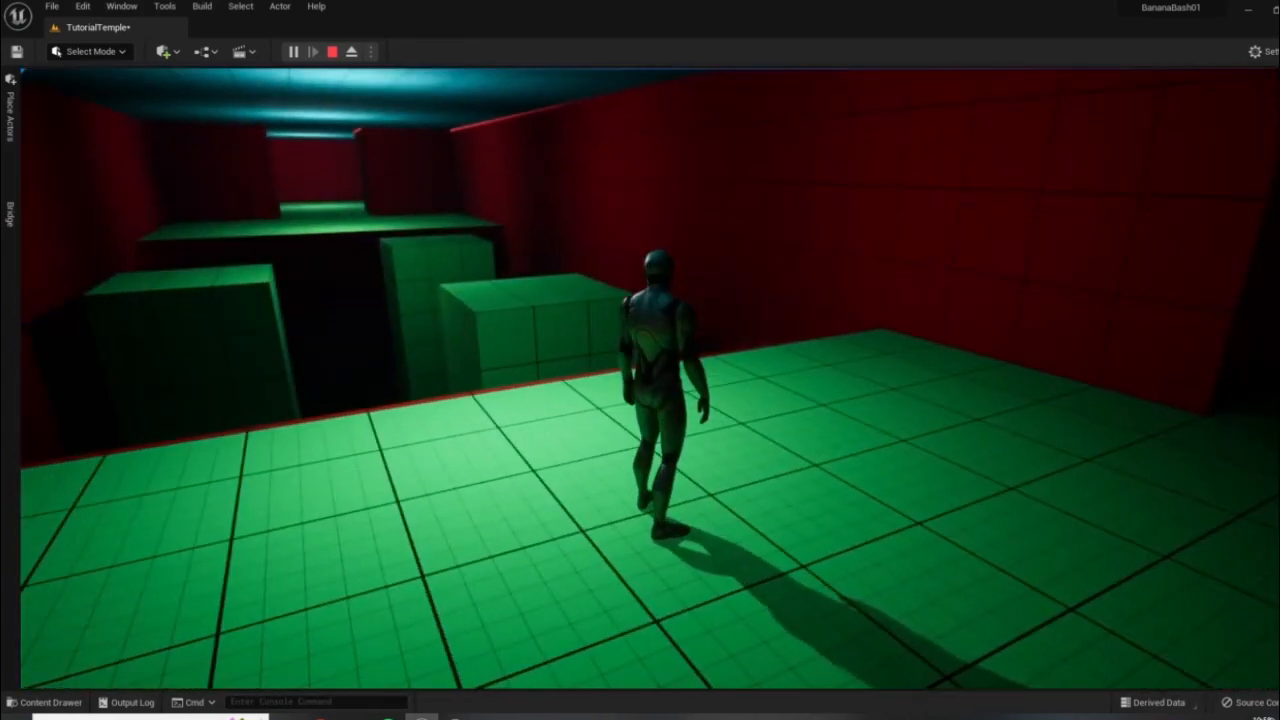
# - Walk through the purple-pillared area to inspect its lighting and the view into the neighbouring rooms, and end the playtest
pyautogui.press('d')
pyautogui.press('w')
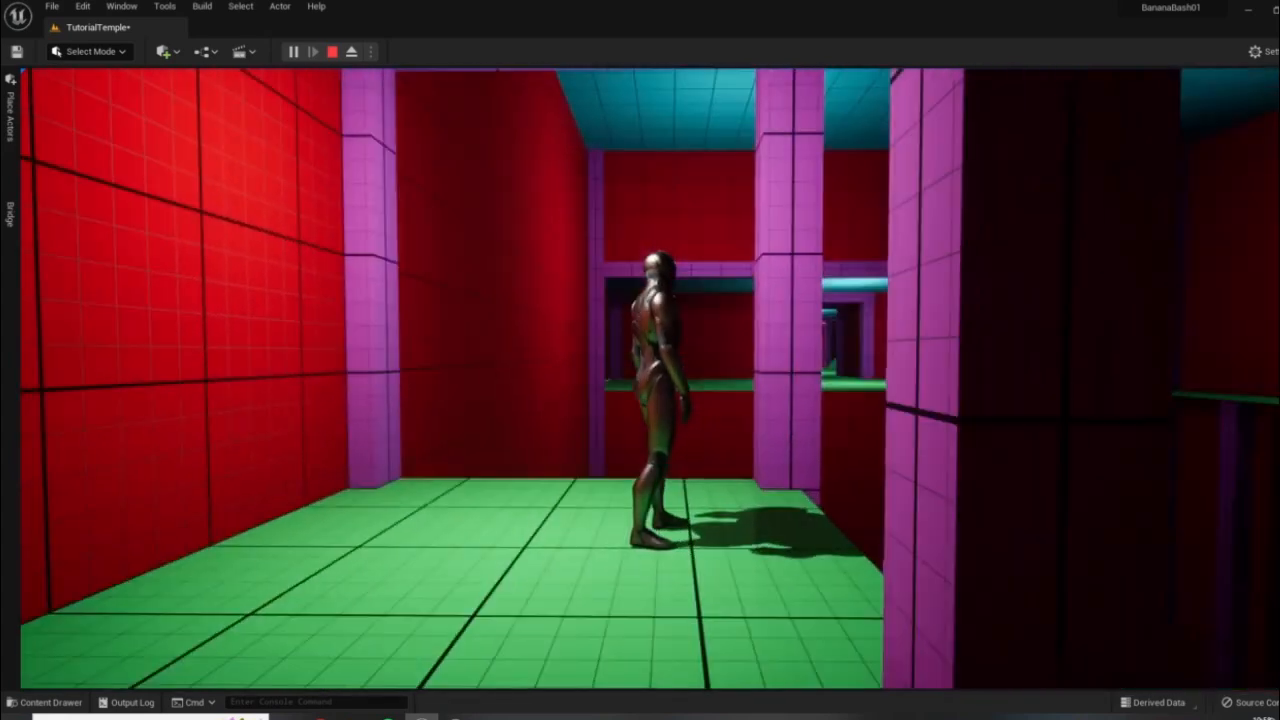
pyautogui.press('s')
pyautogui.press('w')
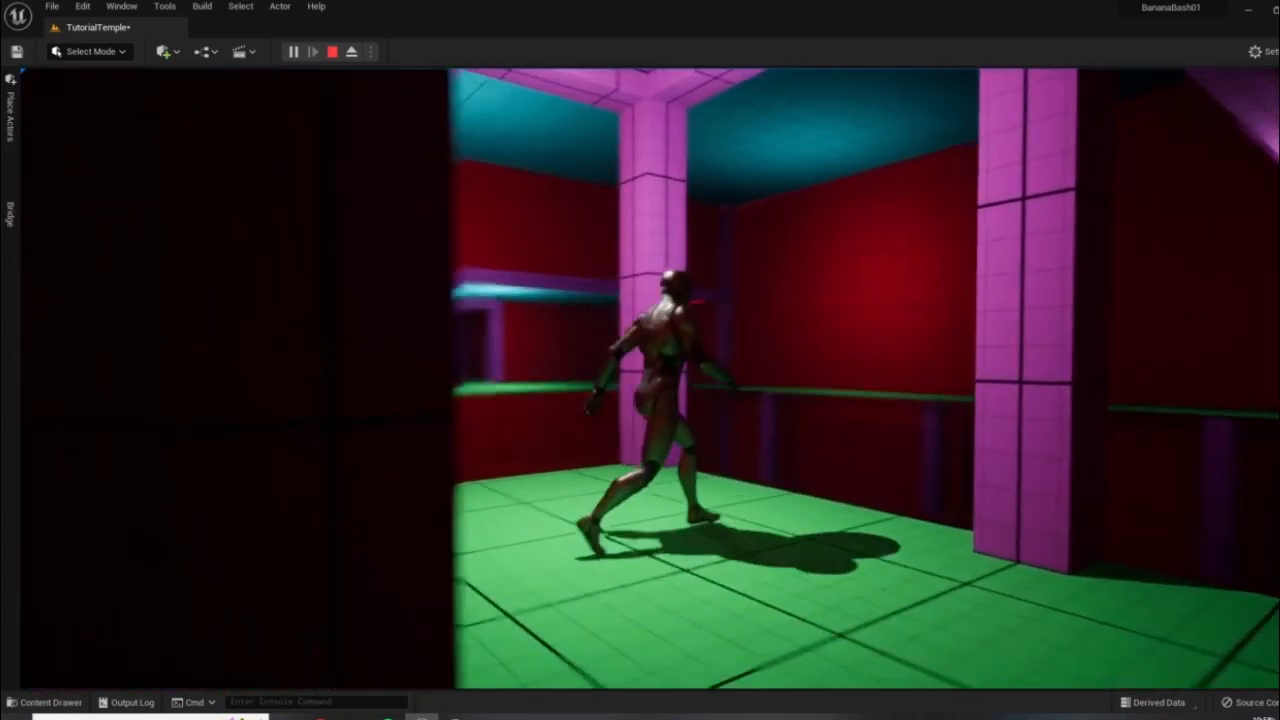
pyautogui.press('d')
pyautogui.press('w')
pyautogui.press('d')
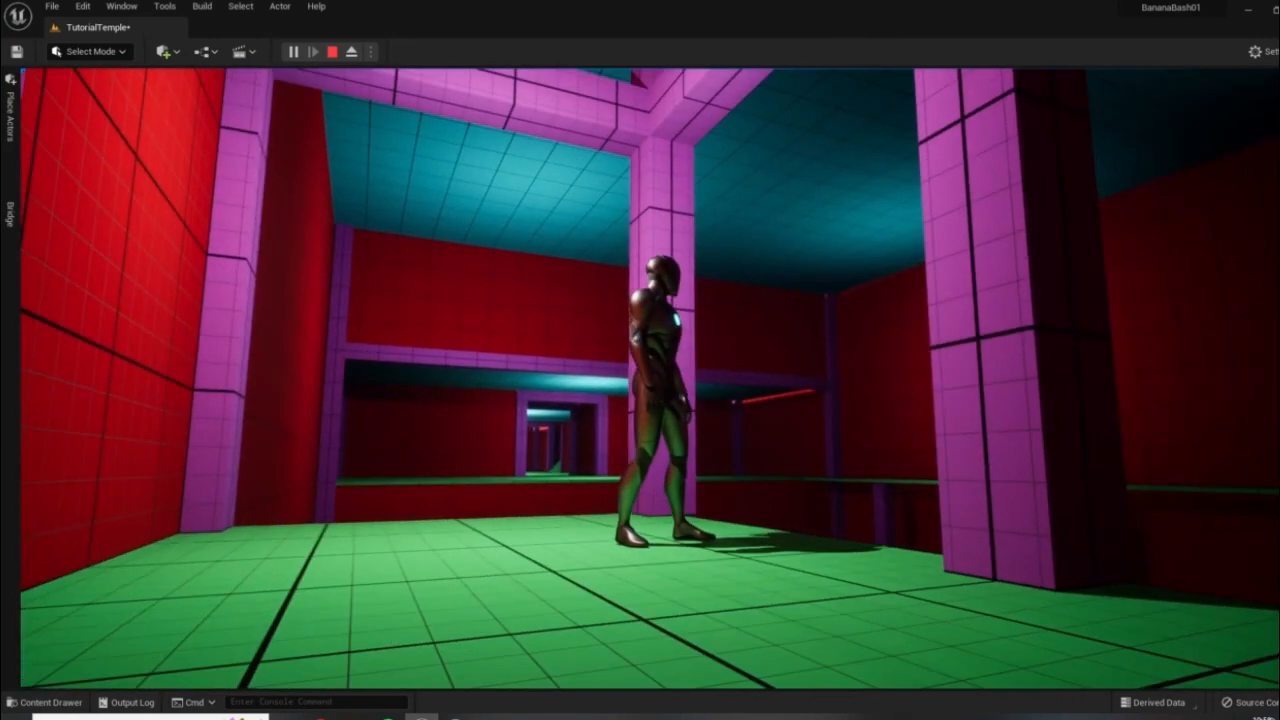
pyautogui.press('Escape')
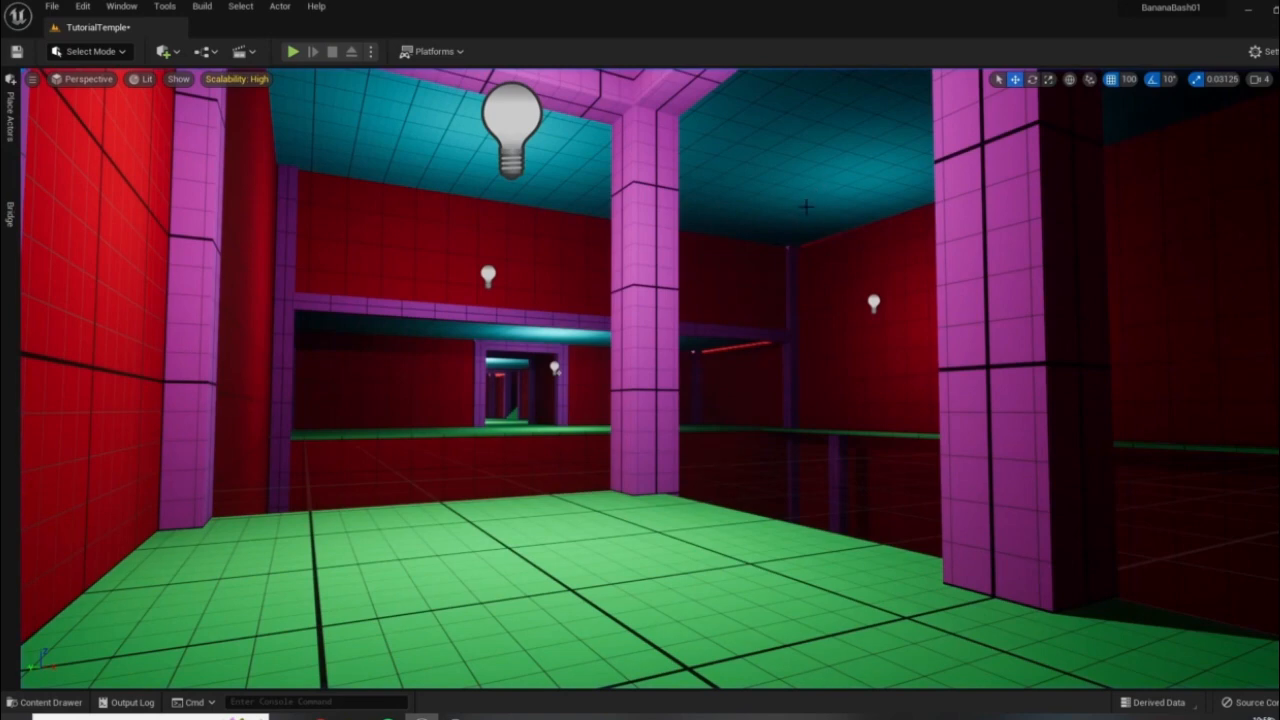
# - Playtest from the green floor beside the pit, jumping across the platforms to check the headroom under the ceiling, and end the playtest
pyautogui.moveTo(640, 378); pyautogui.dragTo(230, 378, button='right')
pyautogui.rightClick(509, 295)
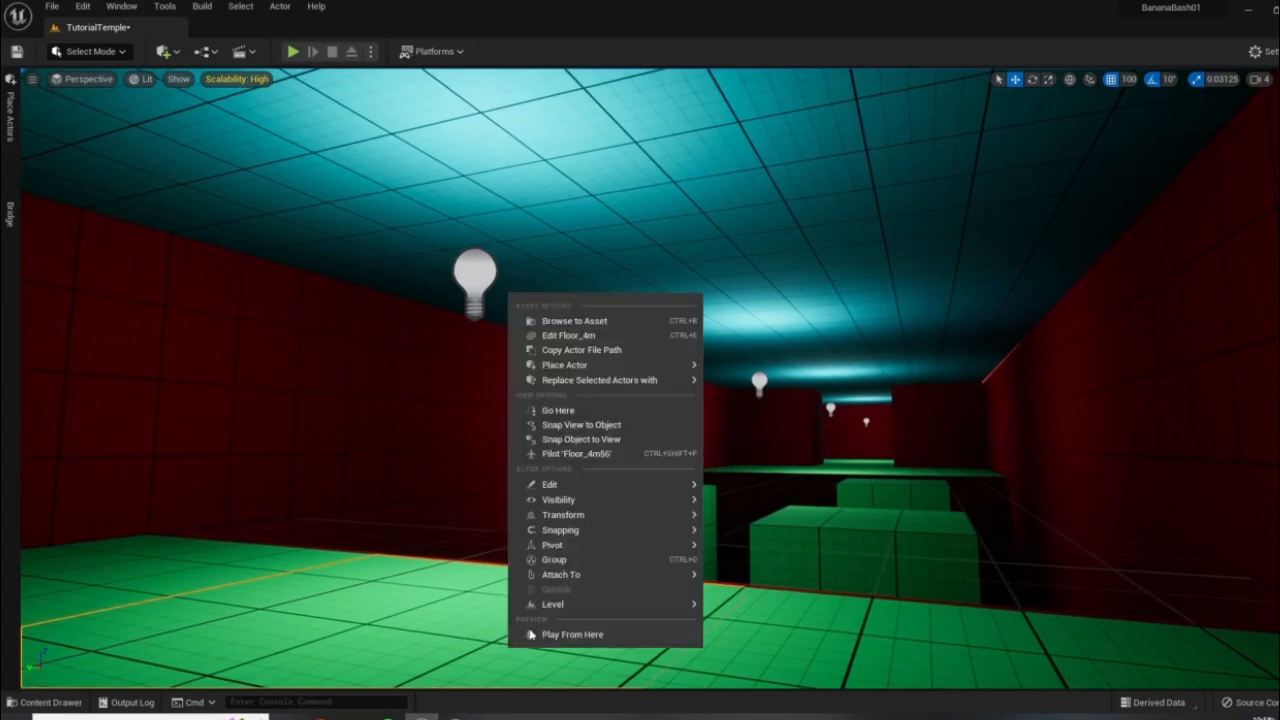
pyautogui.press('s')
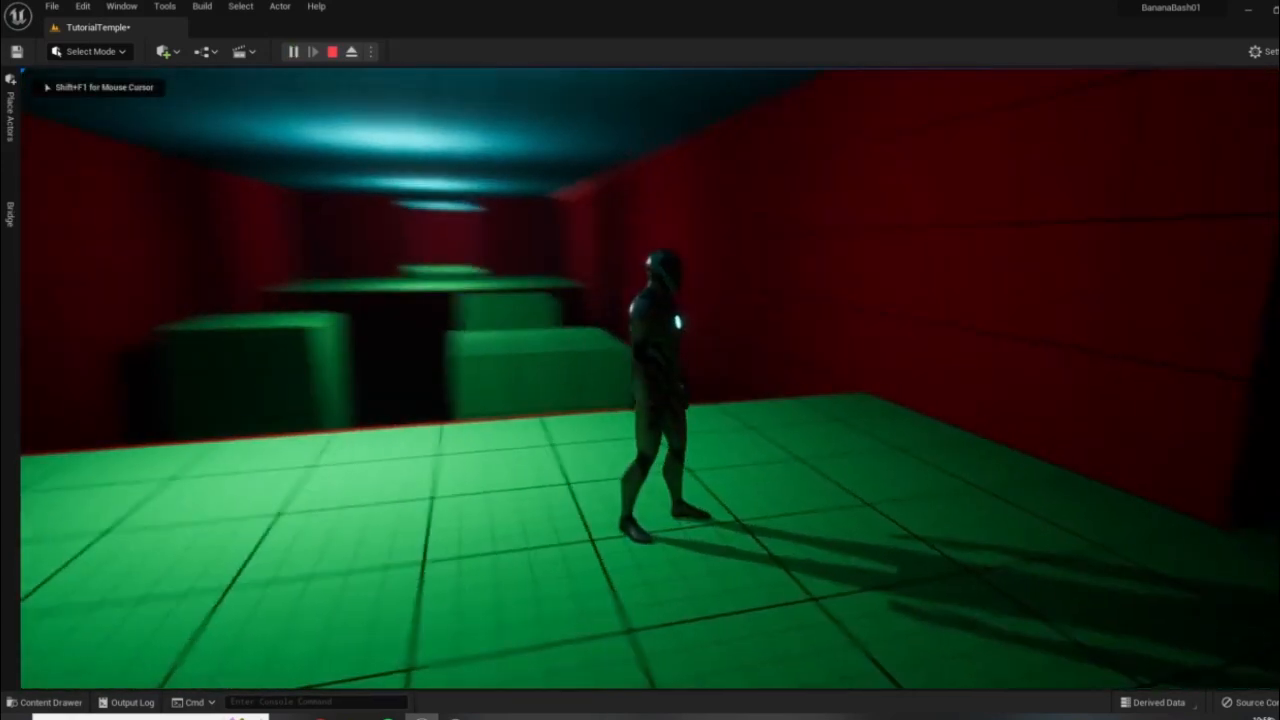
pyautogui.press('w')
pyautogui.press('space')
pyautogui.press('s')
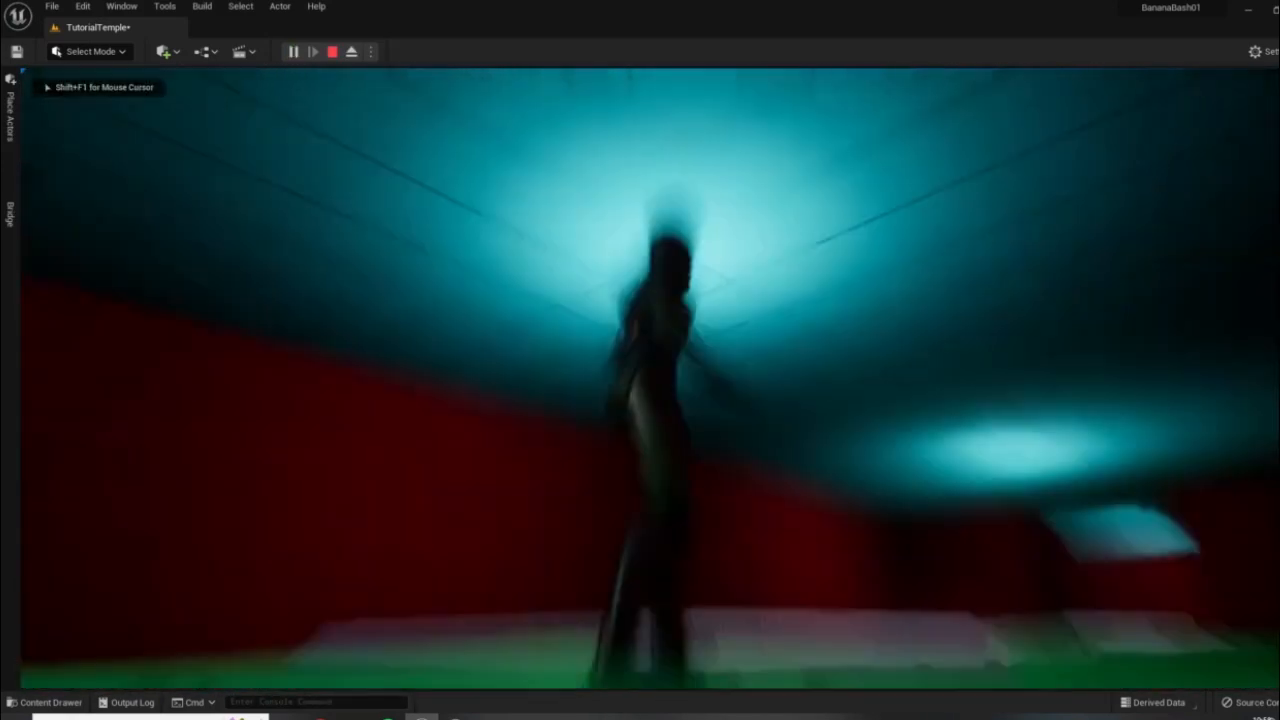
pyautogui.press('w')
pyautogui.press('space')
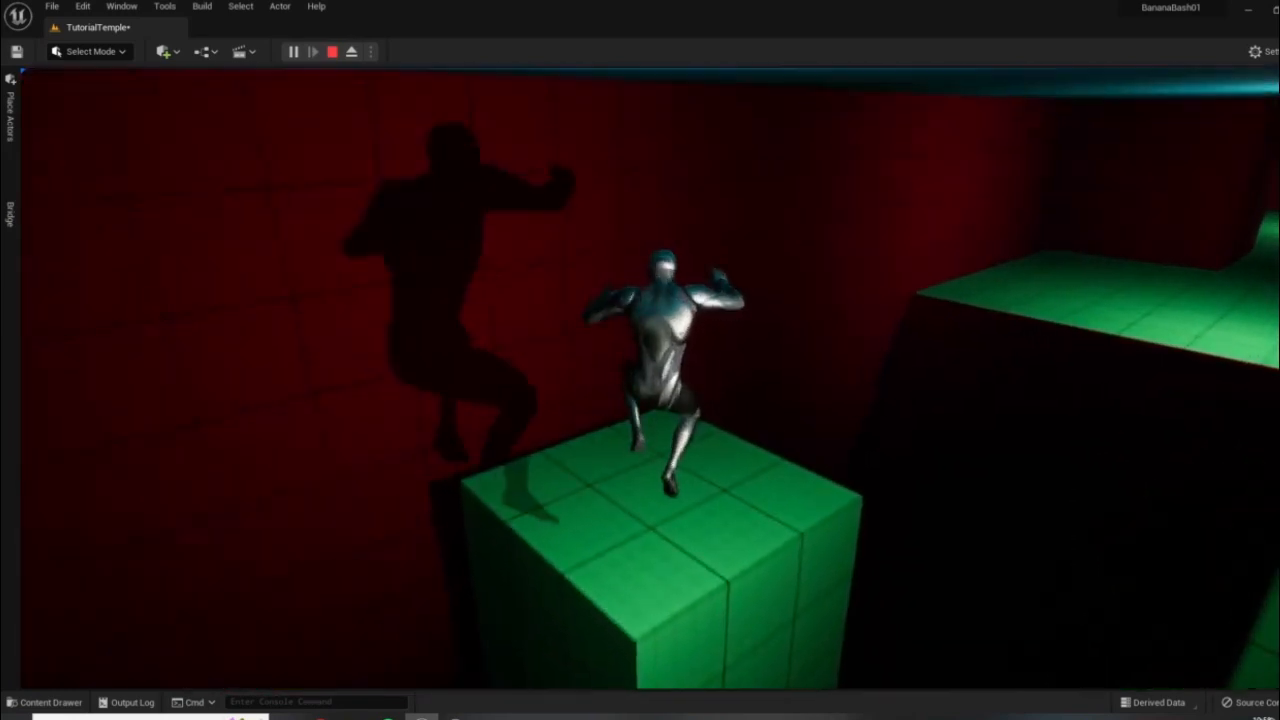
pyautogui.press('s')
pyautogui.press('w')
pyautogui.press('space')
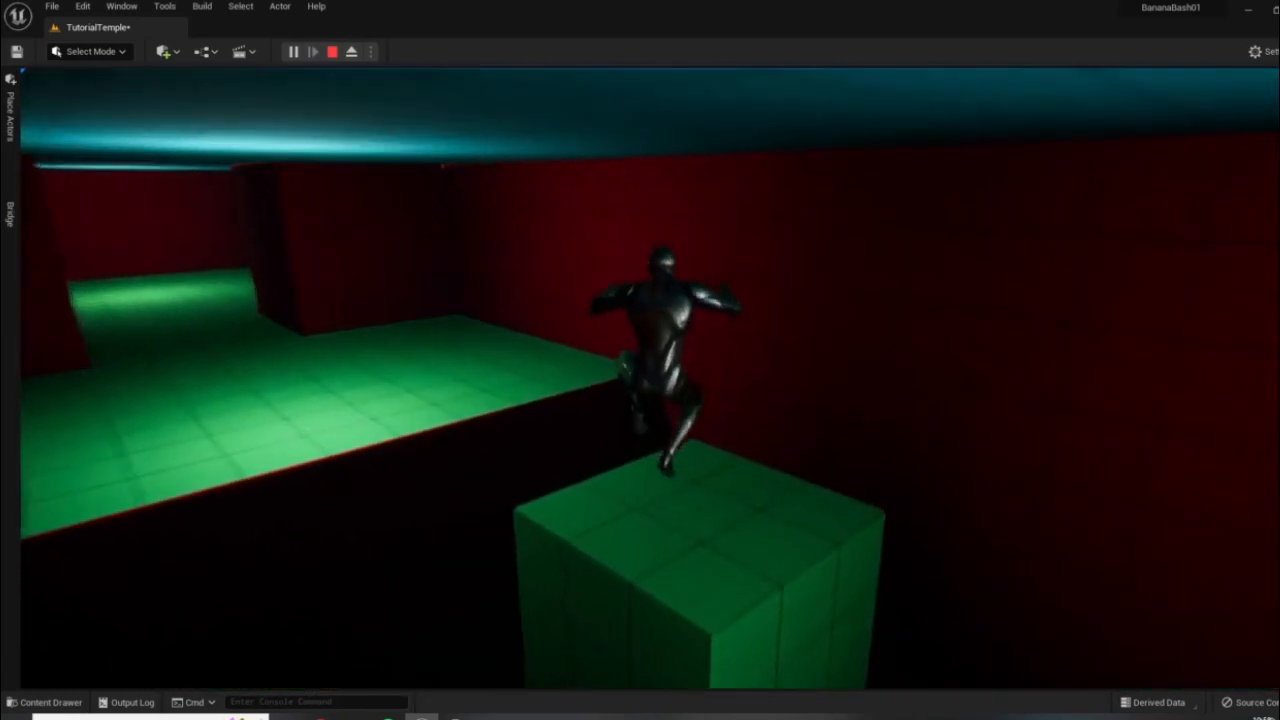
pyautogui.press('Escape')
# - Select the ceiling tiles above the platforming pit and raise them straight up by one wall-tile height
pyautogui.moveTo(650, 380); pyautogui.dragTo(883, 208, button='right')
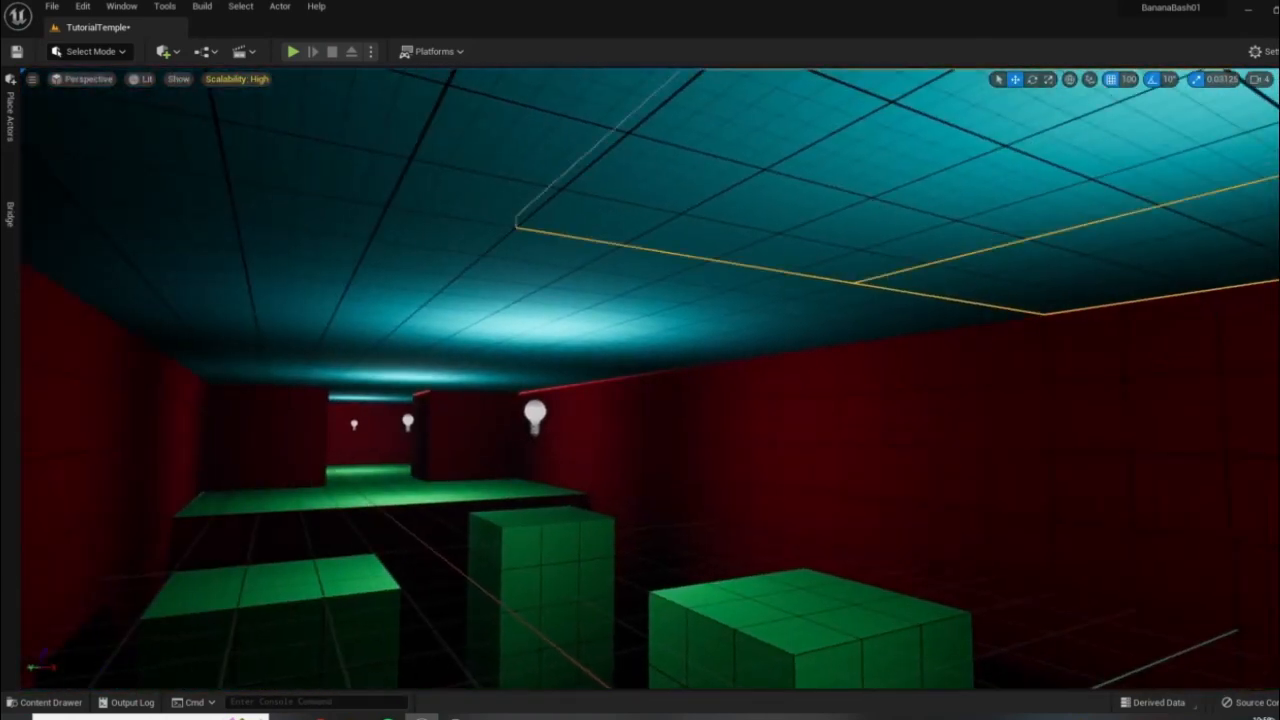
pyautogui.moveTo(560, 345); pyautogui.dragTo(466, 291, button='right')
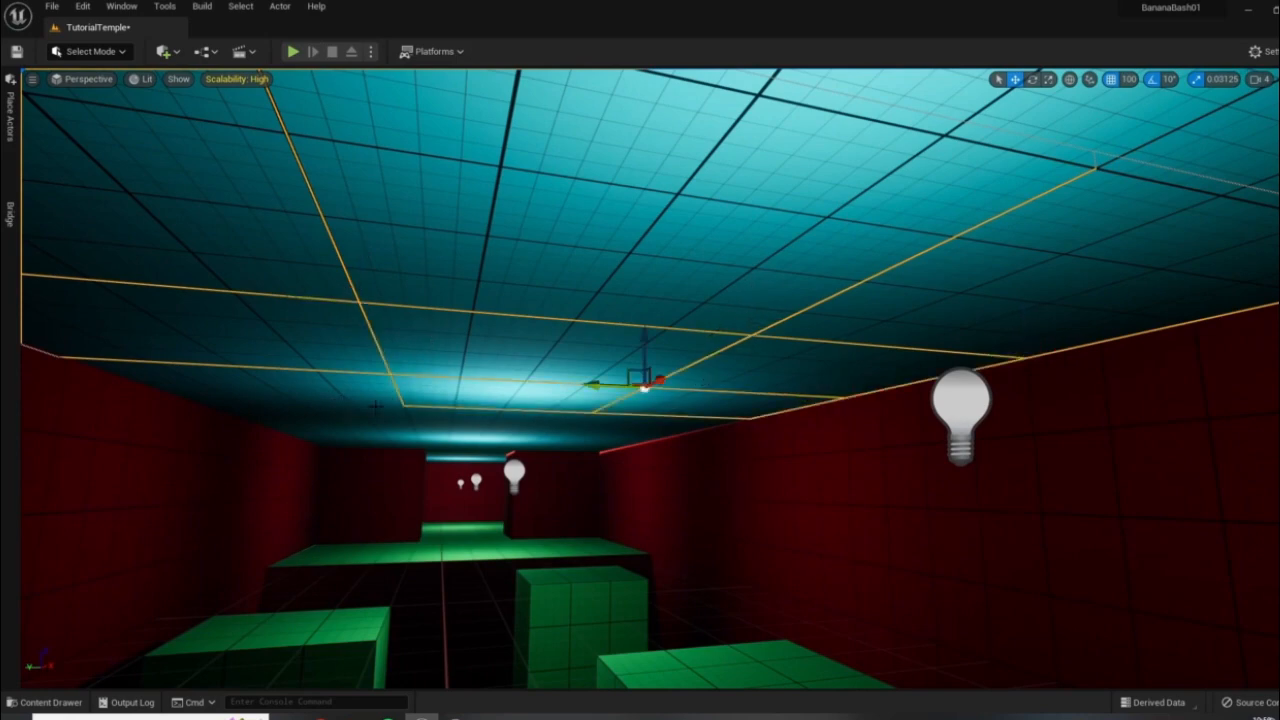
pyautogui.moveTo(375, 407); pyautogui.dragTo(555, 364, button='right')
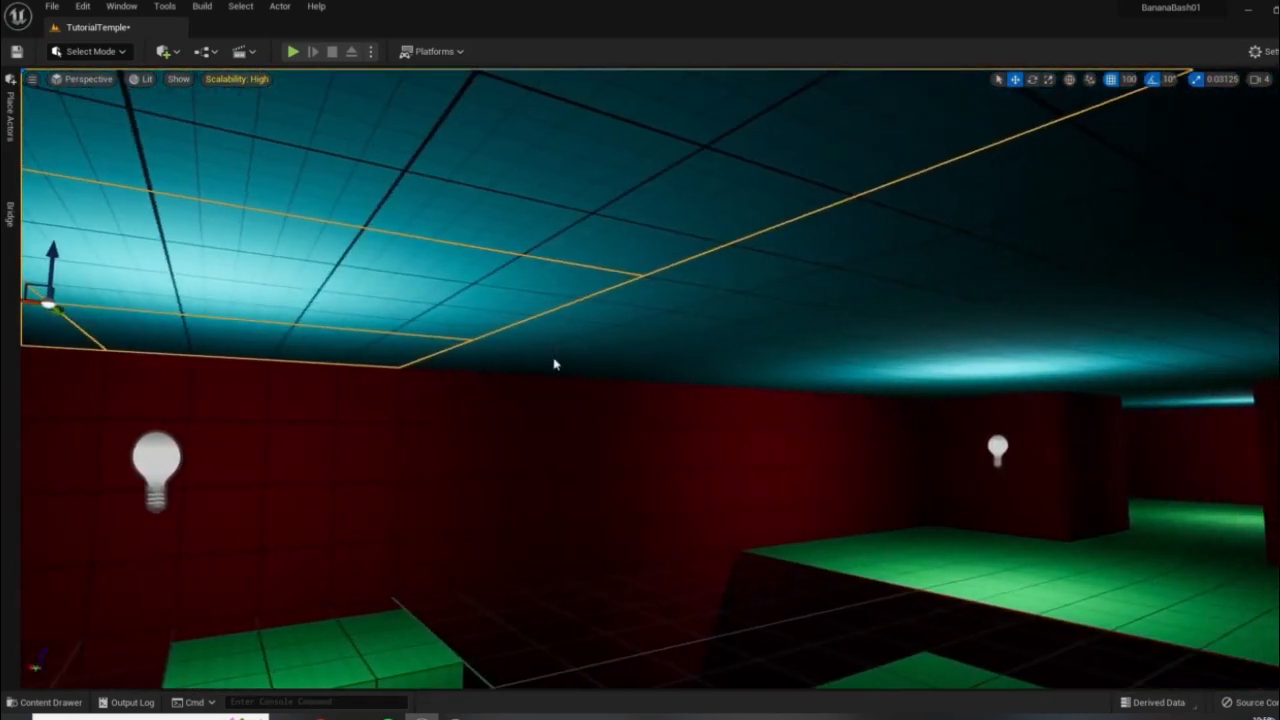
pyautogui.moveTo(898, 248); pyautogui.dragTo(845, 287, button='right')
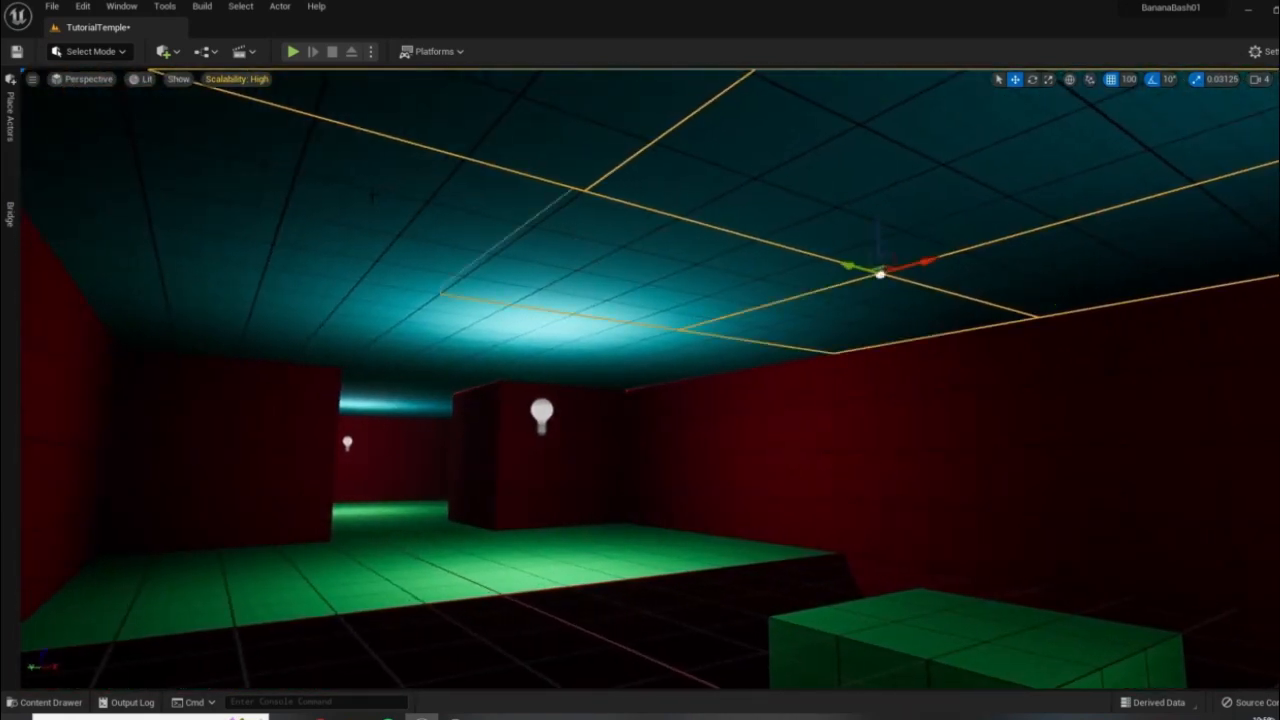
pyautogui.moveTo(401, 239); pyautogui.dragTo(416, 260, button='right')
pyautogui.moveTo(564, 357); pyautogui.dragTo(572, 208)
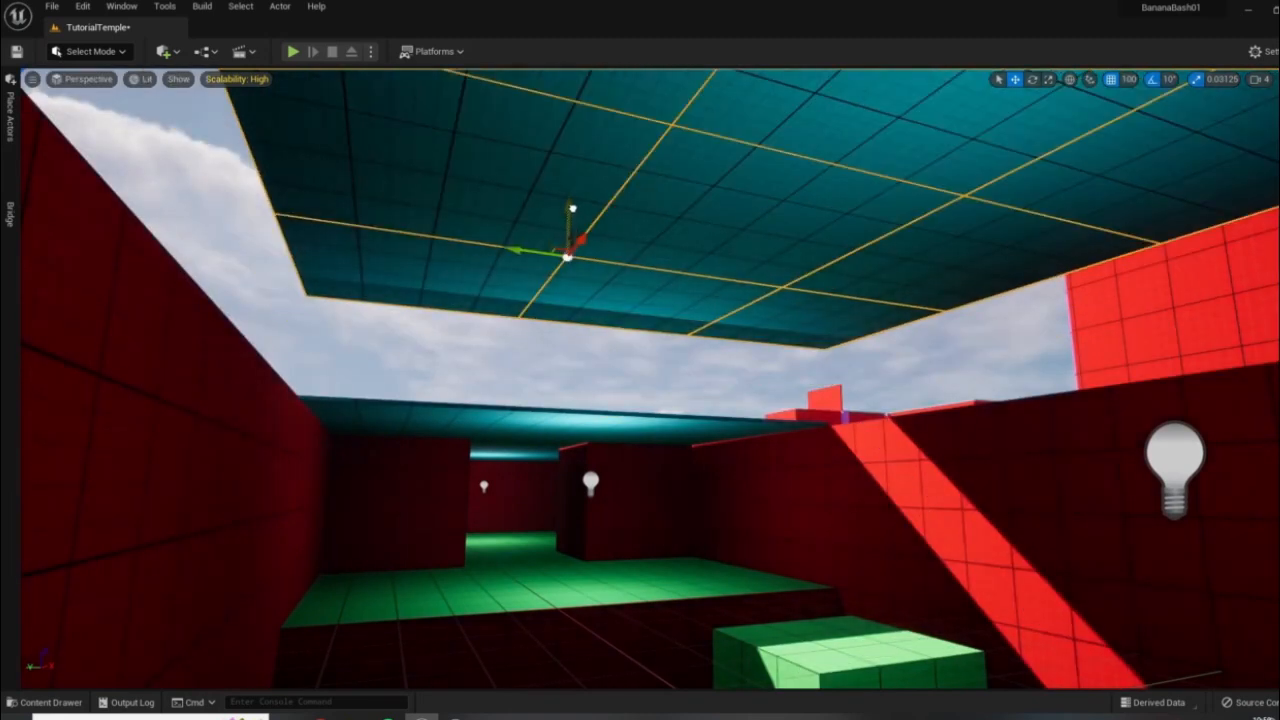
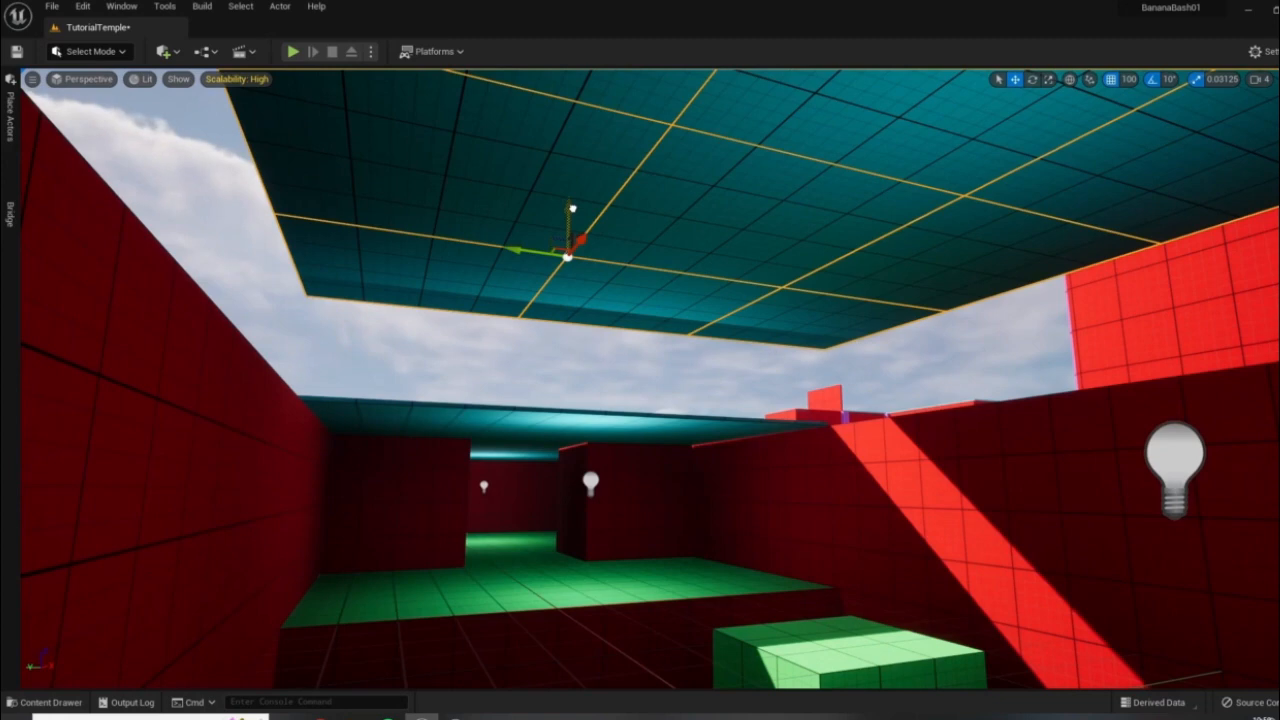
pyautogui.moveTo(571, 208); pyautogui.dragTo(581, 103)
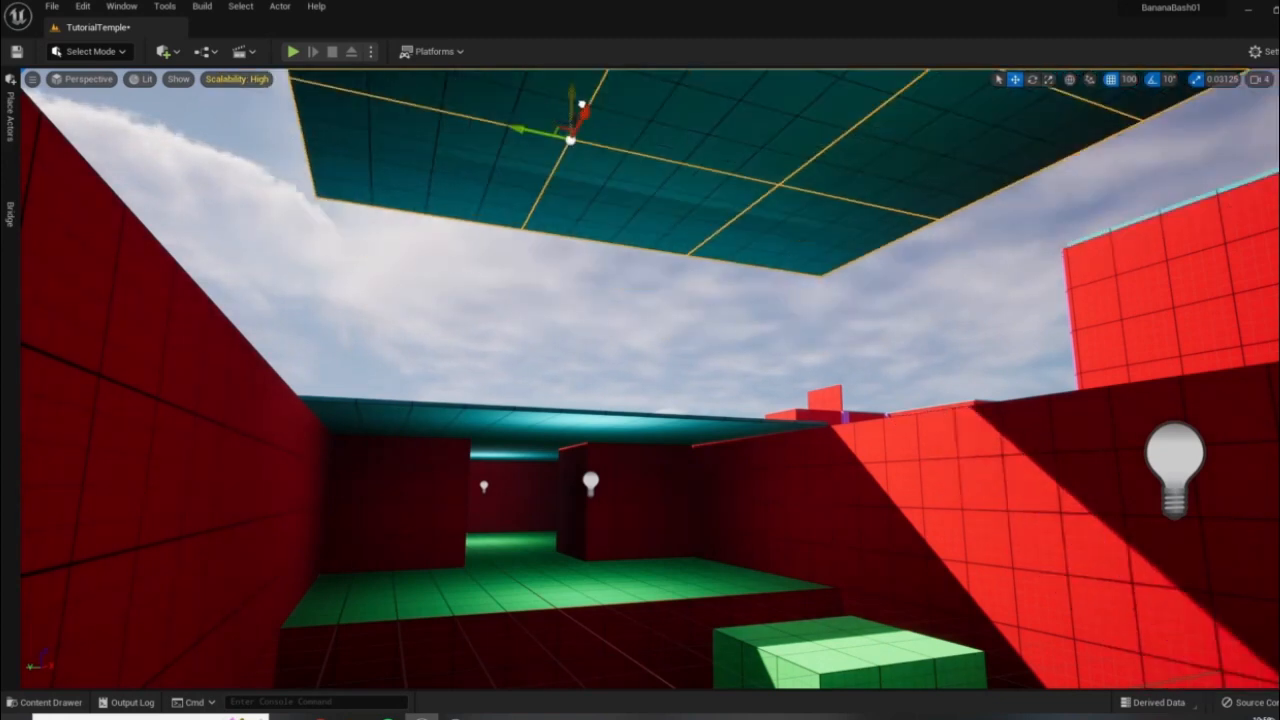
# - Duplicate the upper wall tiles along one side of the pit straight up to meet the raised ceiling
pyautogui.moveTo(785, 487); pyautogui.dragTo(863, 483, button='right')
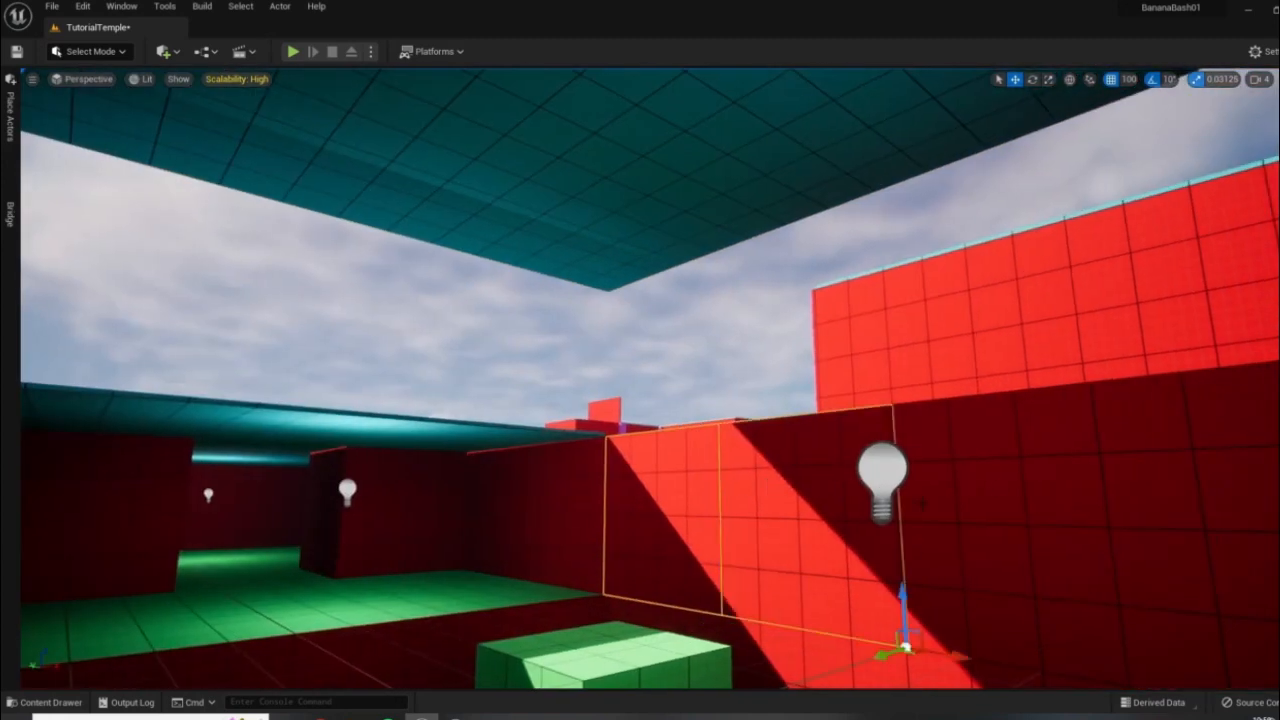
pyautogui.moveTo(1080, 507); pyautogui.dragTo(1160, 500, button='right')
pyautogui.moveTo(922, 570); pyautogui.dragTo(1040, 568, button='right')
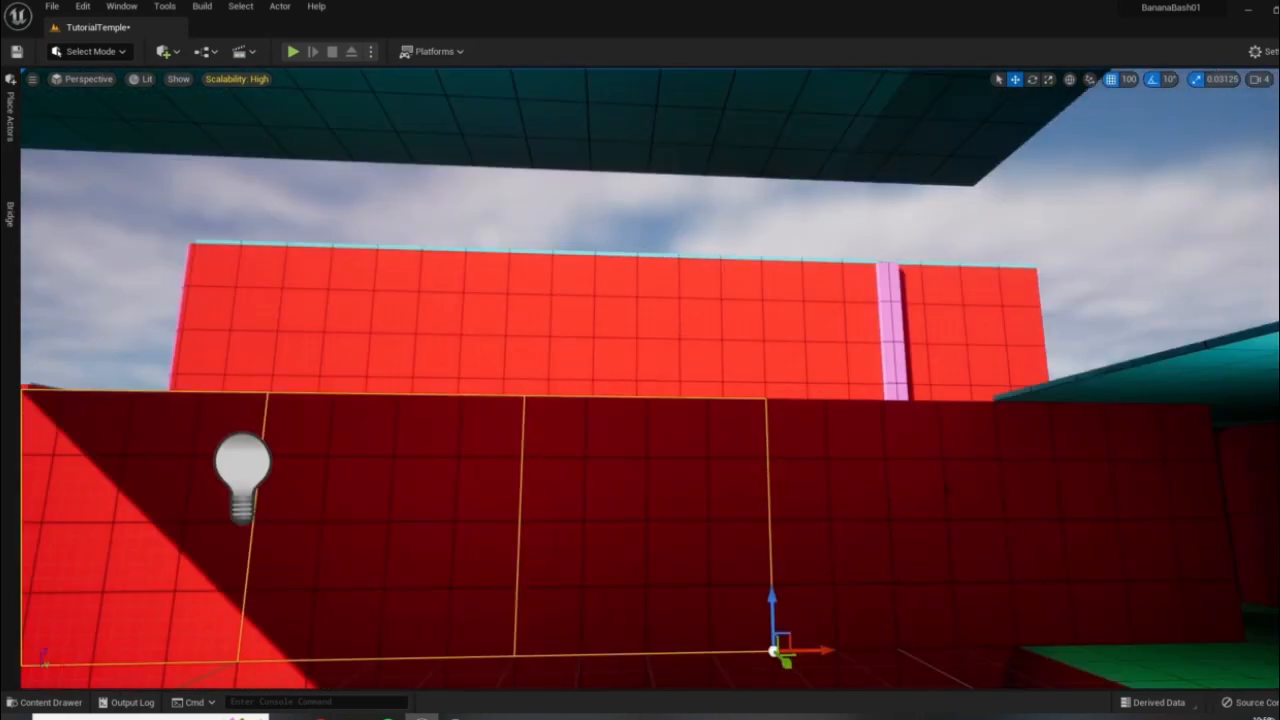
pyautogui.keyDown('alt'); pyautogui.moveTo(1010, 568); pyautogui.dragTo(967, 340); pyautogui.keyUp('alt')
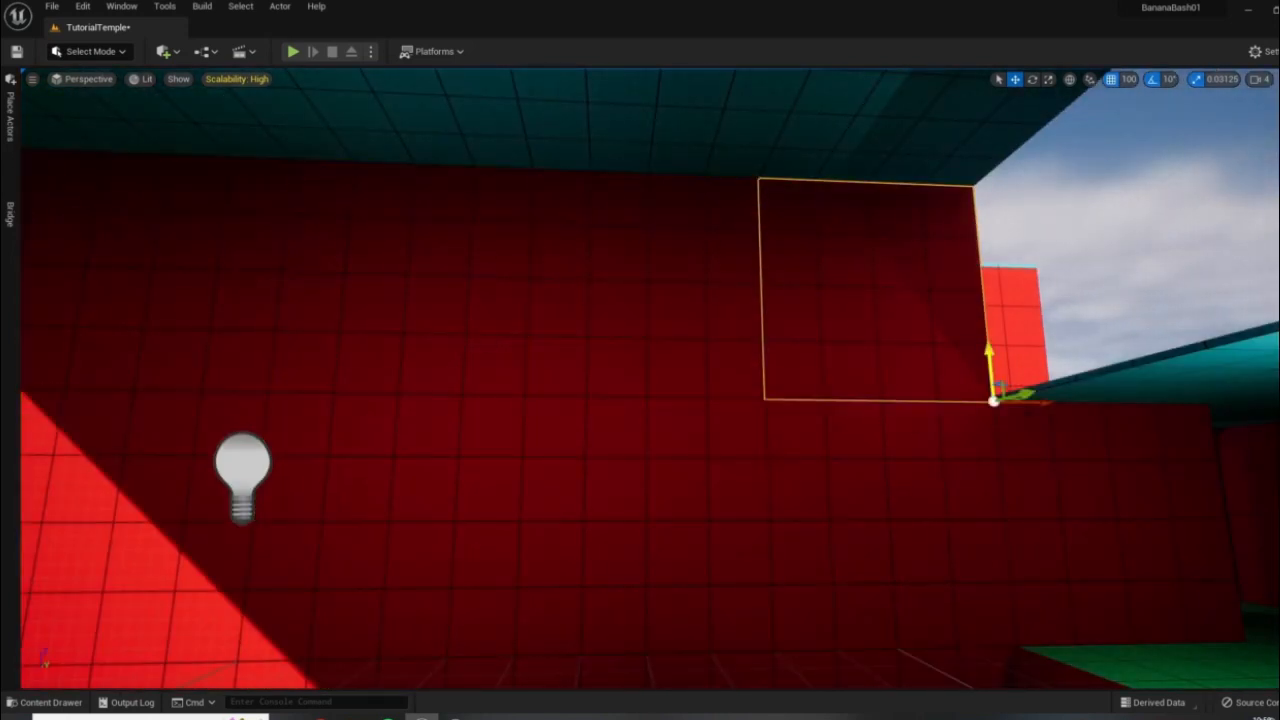
# - Rotate a copy of the corner wall tile across the pit's entrance end and duplicate it sideways to close the gap under the raised ceiling
pyautogui.moveTo(988, 352); pyautogui.dragTo(1008, 292, button='right')
pyautogui.press('e')
pyautogui.moveTo(988, 352); pyautogui.dragTo(1110, 395, button='right')
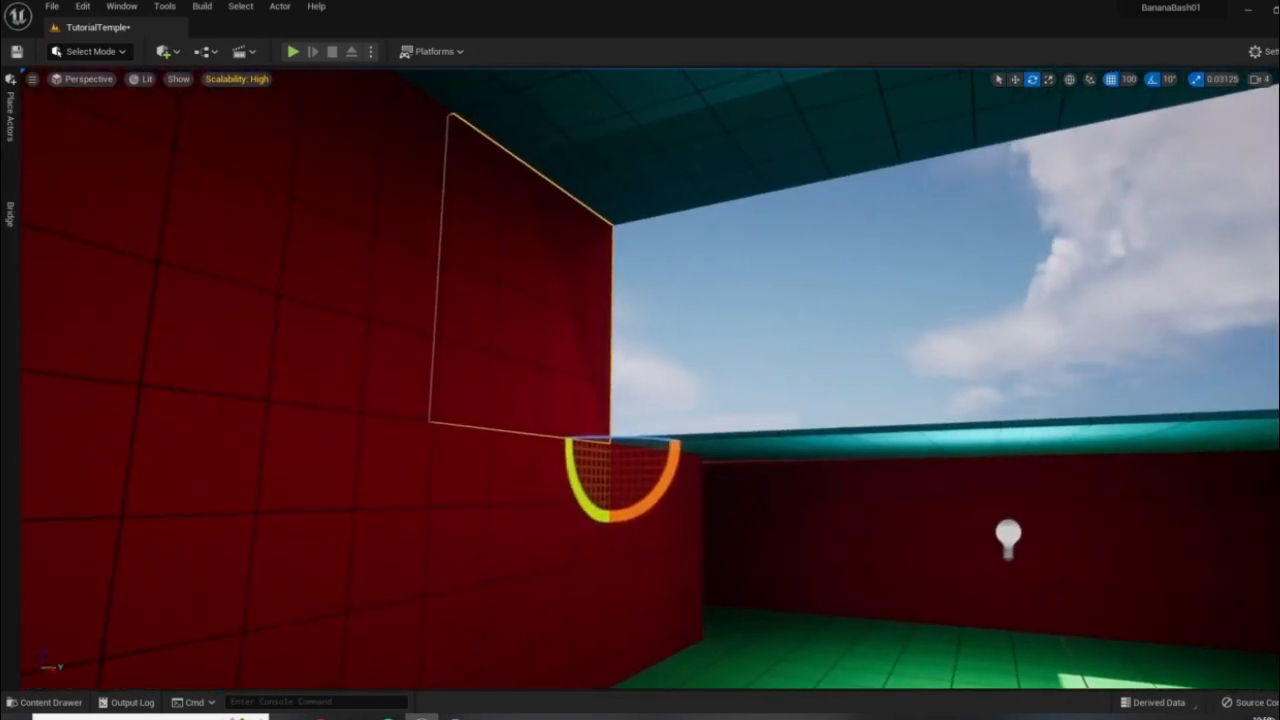
pyautogui.moveTo(780, 330); pyautogui.dragTo(780, 434, button='right')
pyautogui.moveTo(606, 566); pyautogui.dragTo(700, 566)
pyautogui.moveTo(700, 560); pyautogui.dragTo(780, 585, button='right')
pyautogui.press('w')
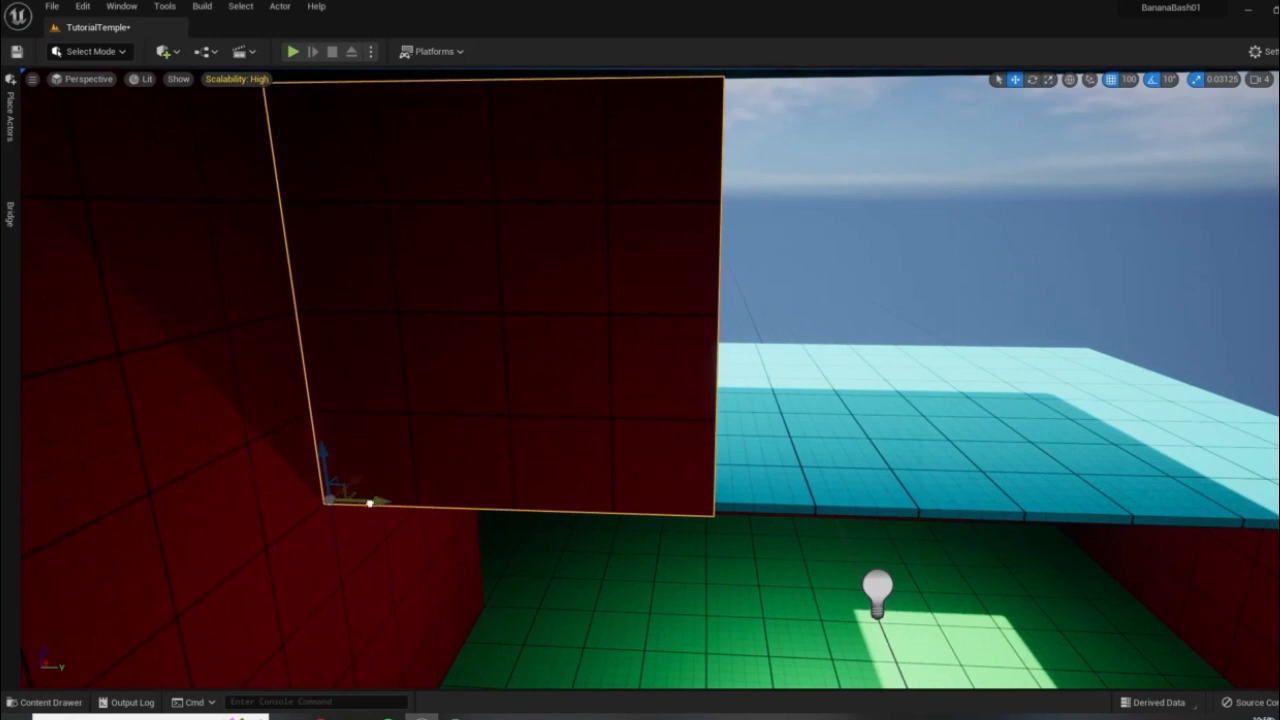
pyautogui.keyDown('alt'); pyautogui.moveTo(370, 503); pyautogui.dragTo(811, 499); pyautogui.keyUp('alt')
pyautogui.moveTo(811, 499); pyautogui.dragTo(960, 484, button='right')
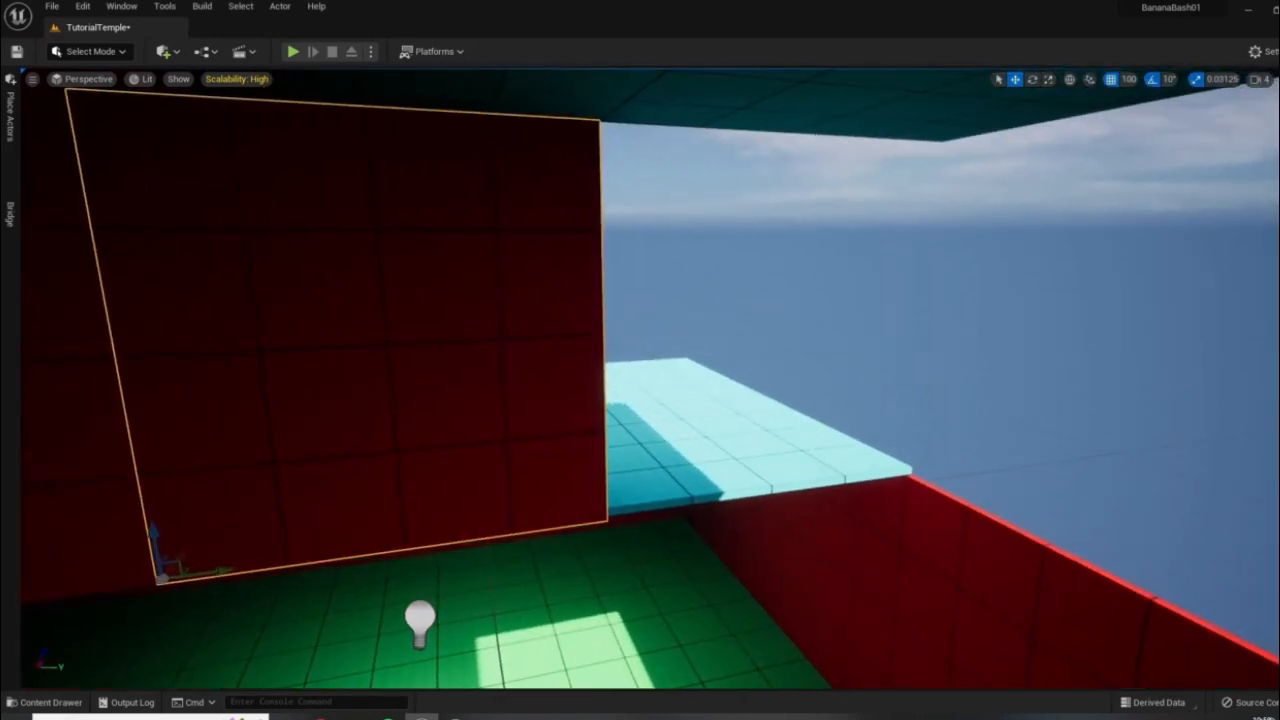
pyautogui.moveTo(200, 572); pyautogui.dragTo(806, 496)
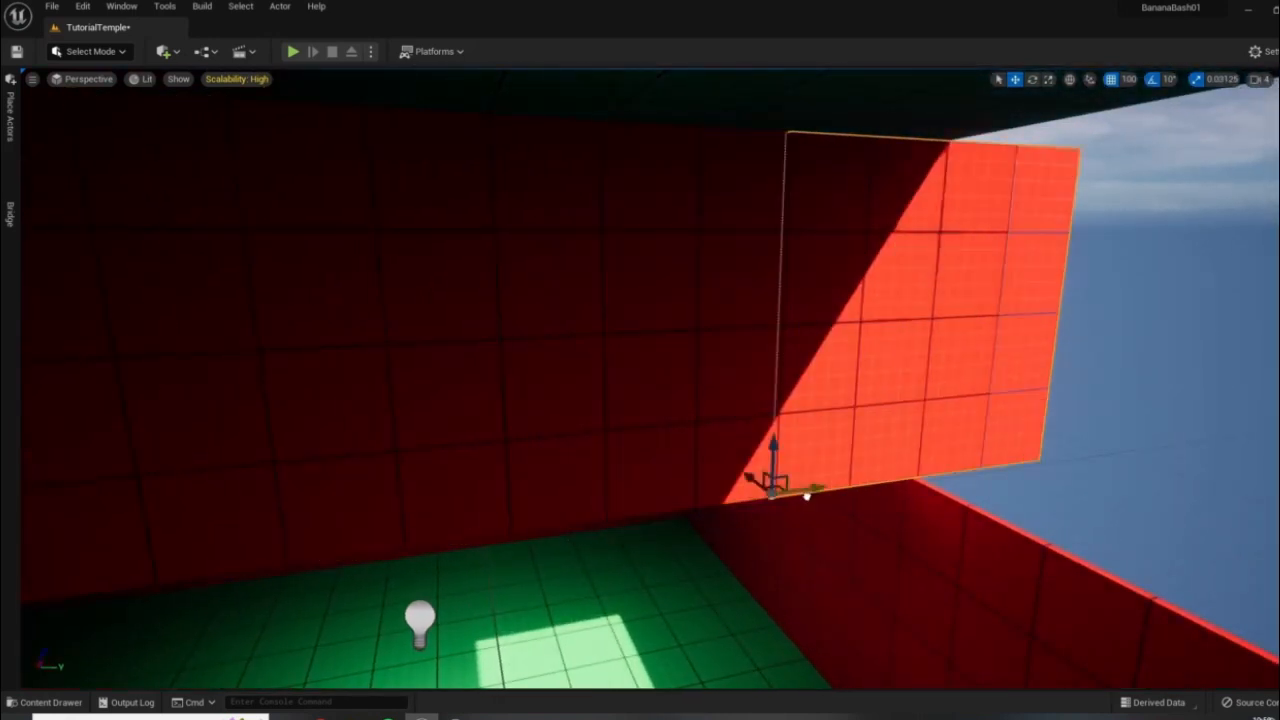
# - Rotate a wall tile 90 degrees at the next corner and duplicate it along the opposite side wall up to the lower exit ceiling
pyautogui.moveTo(921, 503); pyautogui.dragTo(800, 499)
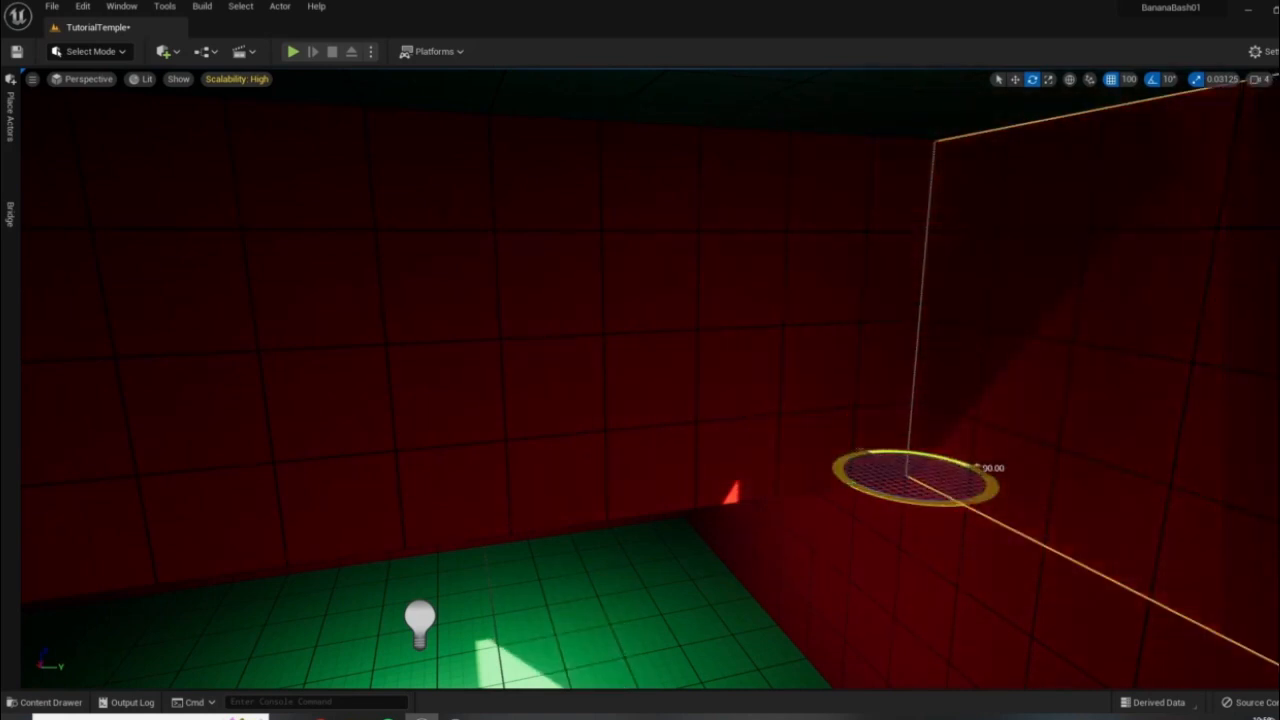
pyautogui.moveTo(800, 499); pyautogui.dragTo(915, 497, button='right')
pyautogui.press('w')
pyautogui.keyDown('alt'); pyautogui.moveTo(440, 474); pyautogui.dragTo(783, 494); pyautogui.keyUp('alt')
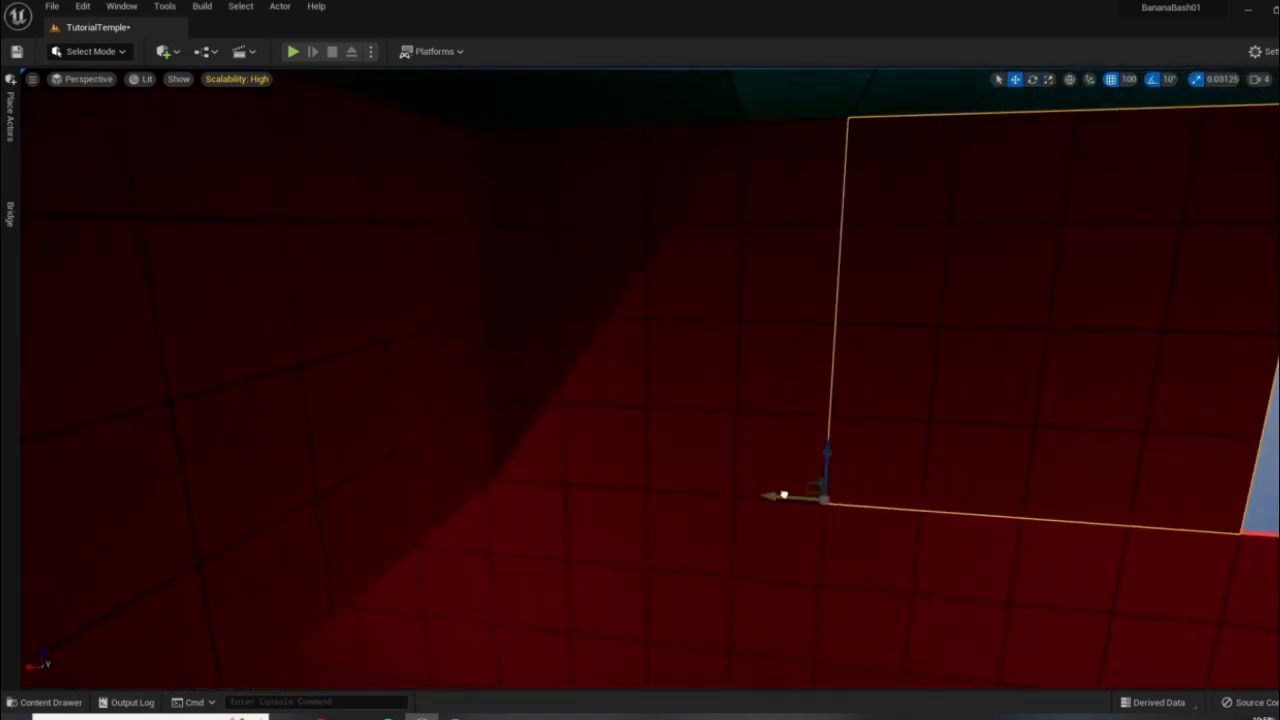
pyautogui.moveTo(783, 494); pyautogui.dragTo(664, 494, button='right')
pyautogui.keyDown('alt'); pyautogui.moveTo(180, 568); pyautogui.dragTo(460, 521); pyautogui.keyUp('alt')
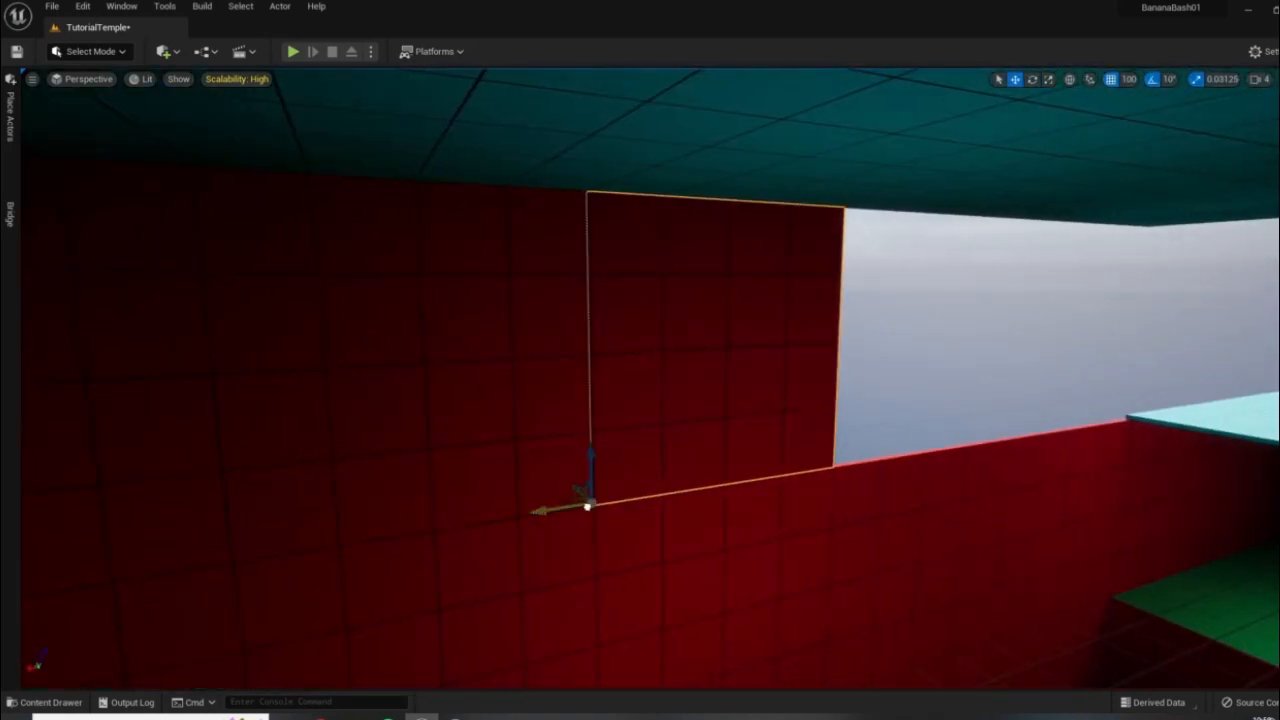
pyautogui.moveTo(548, 511); pyautogui.dragTo(779, 466)
pyautogui.moveTo(779, 466); pyautogui.dragTo(897, 466, button='right')
pyautogui.keyDown('alt'); pyautogui.moveTo(411, 452); pyautogui.dragTo(645, 435); pyautogui.keyUp('alt')
# - Place a rotated wall tile across the pit's exit end and duplicate it sideways to close the gap above the lower ceiling
pyautogui.moveTo(626, 429); pyautogui.dragTo(745, 432, button='right')
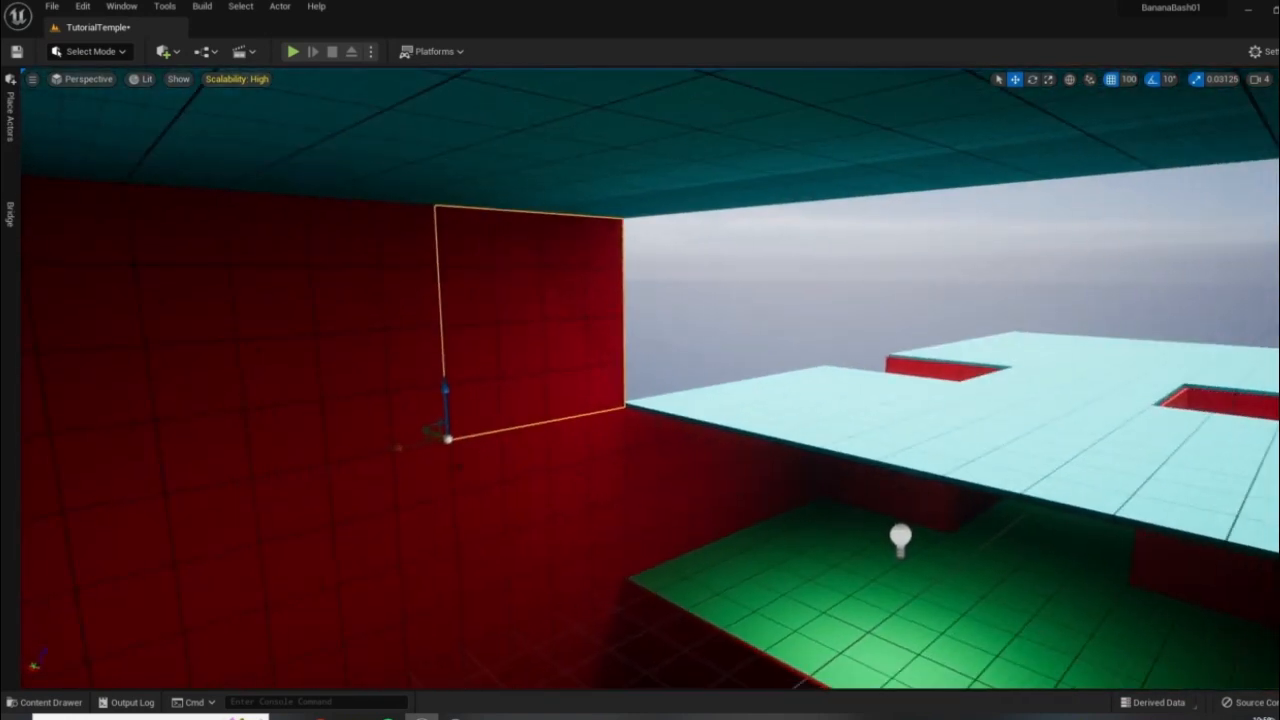
pyautogui.moveTo(626, 429); pyautogui.dragTo(605, 470, button='right')
pyautogui.moveTo(692, 465); pyautogui.dragTo(630, 455, button='right')
pyautogui.keyDown('alt'); pyautogui.moveTo(440, 464); pyautogui.dragTo(804, 448); pyautogui.keyUp('alt')
pyautogui.moveTo(807, 493); pyautogui.dragTo(690, 480)
pyautogui.moveTo(807, 493); pyautogui.dragTo(795, 436, button='right')
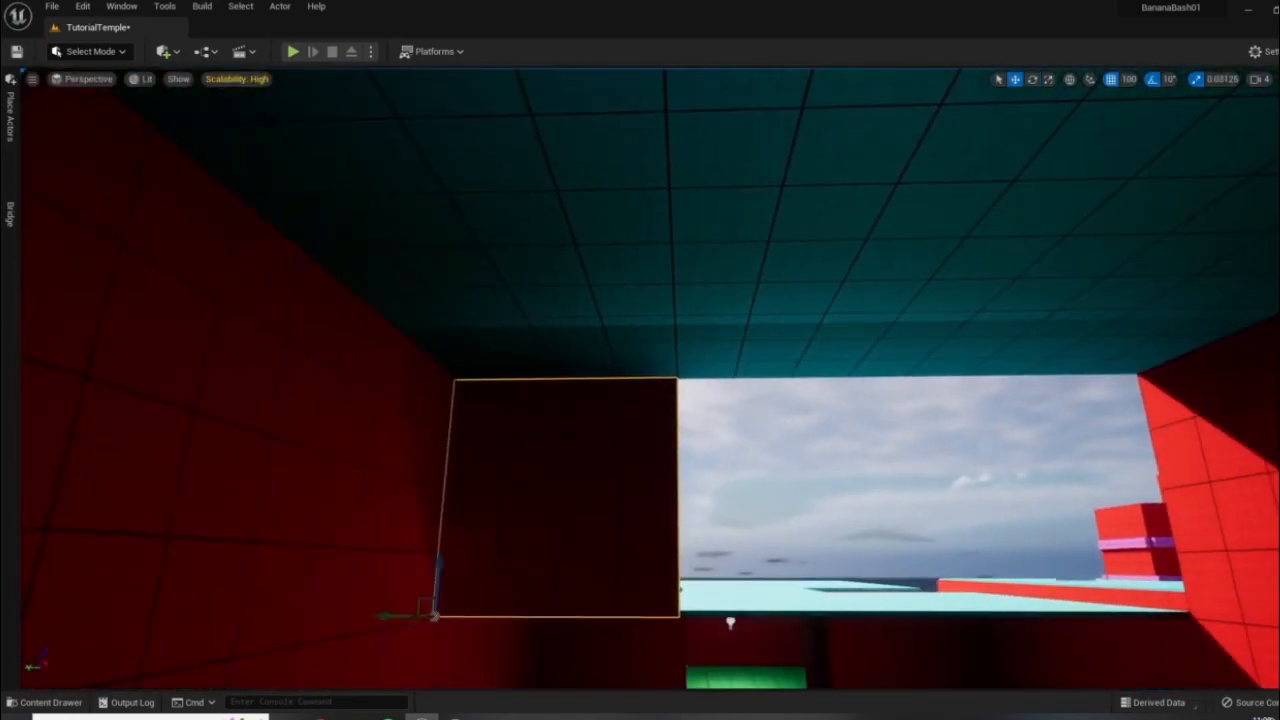
pyautogui.moveTo(378, 614); pyautogui.dragTo(880, 618)
# - Start a playtest from the floor tile beside the pit and look around the enclosed room
pyautogui.moveTo(800, 505); pyautogui.dragTo(750, 610, button='right')
pyautogui.rightClick(849, 510)
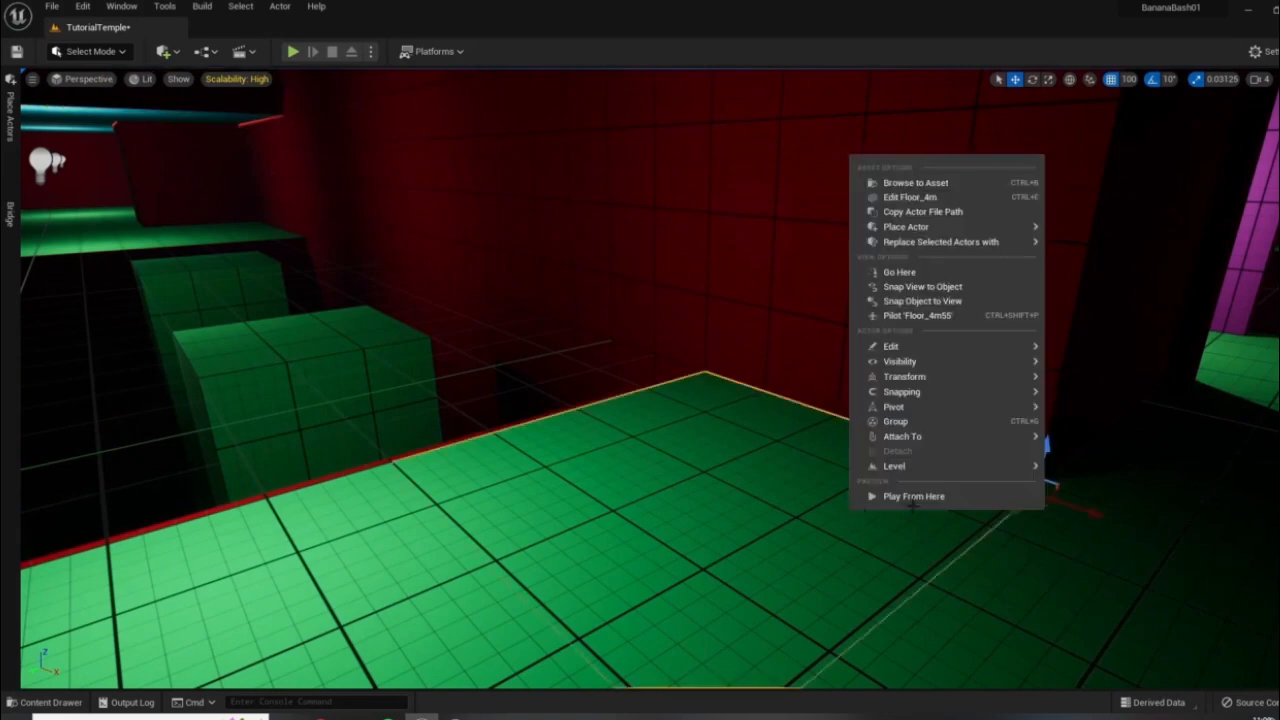
pyautogui.click(909, 497)
pyautogui.click(910, 503)
pyautogui.press('w')
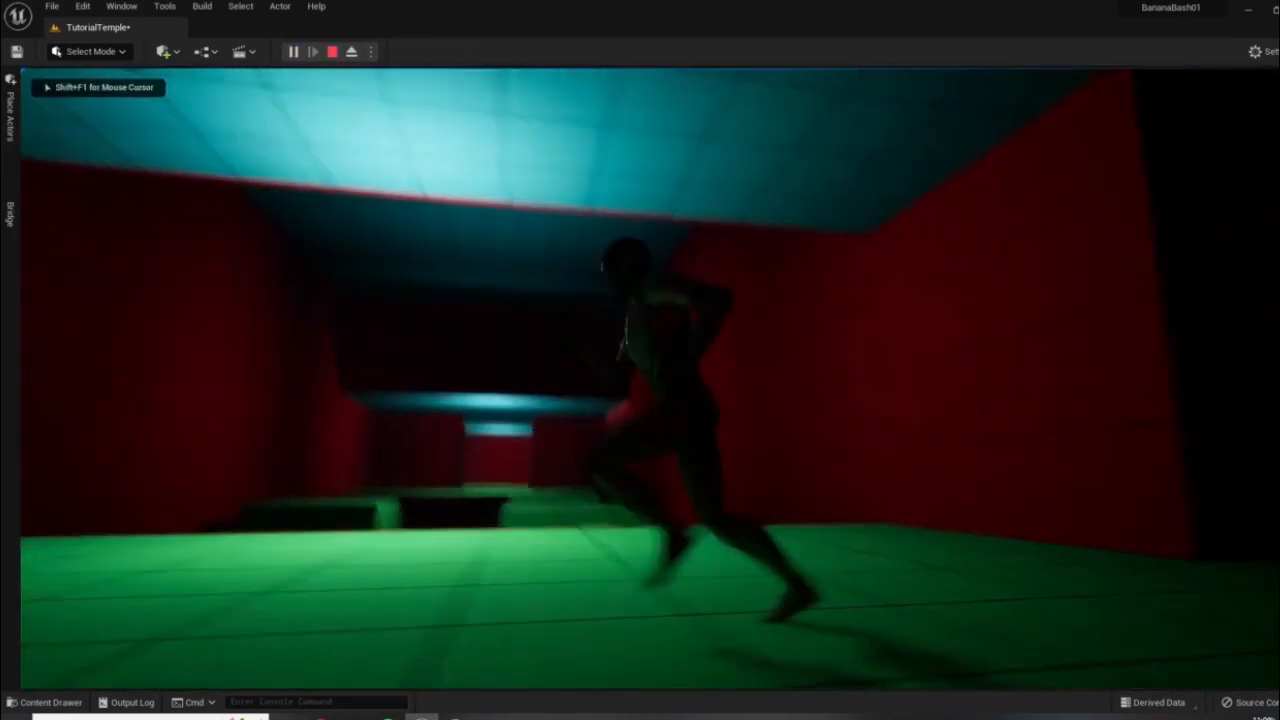
pyautogui.press('s')
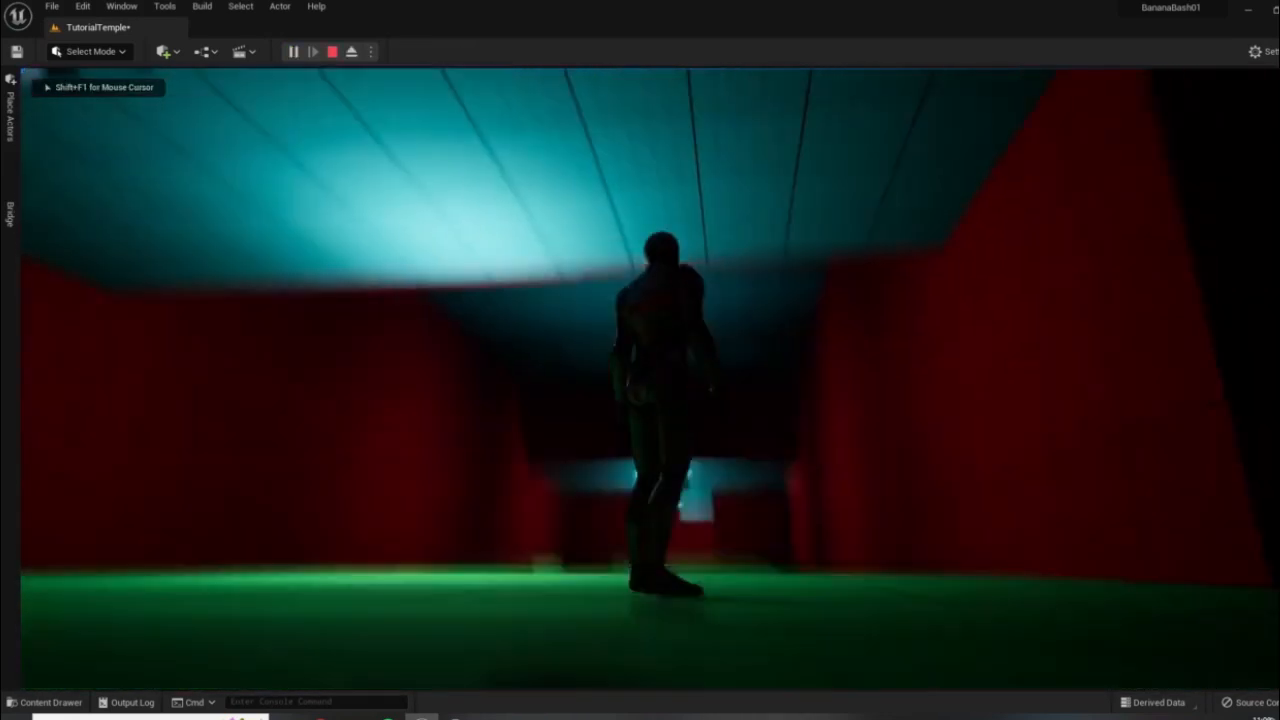
pyautogui.press('d')
pyautogui.press('s')
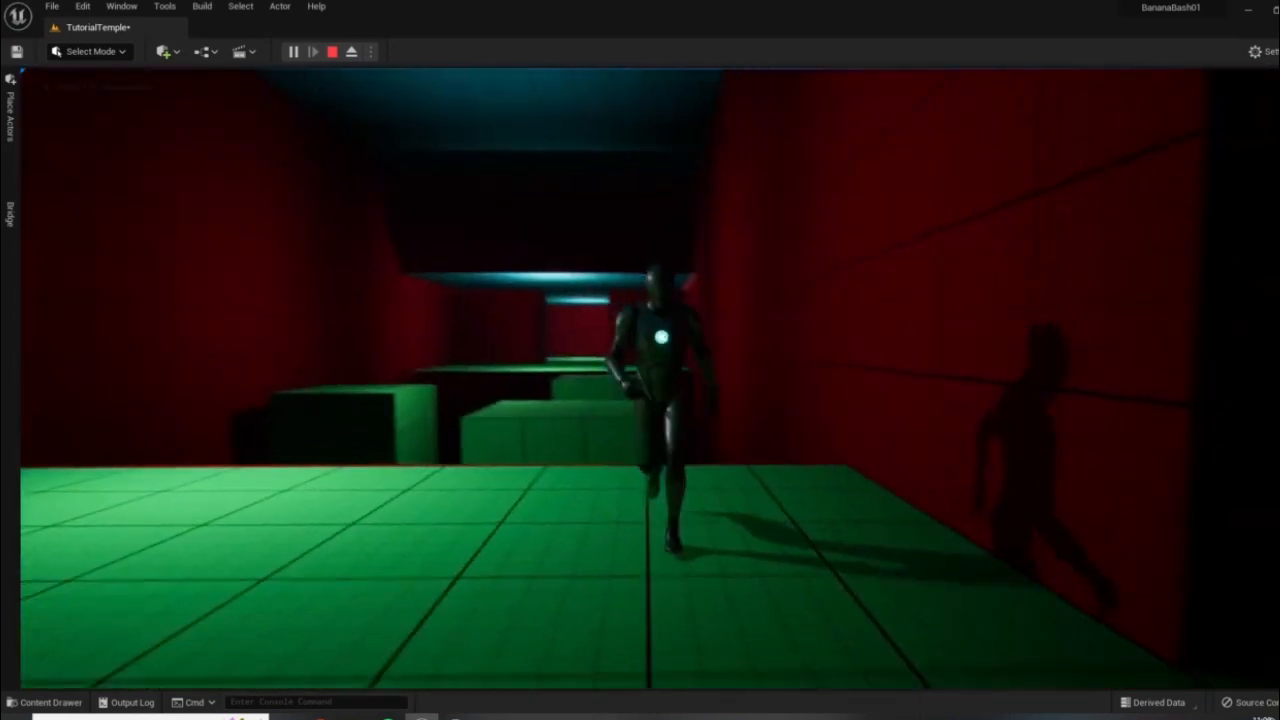
# - Run and jump across the pit's columns to the far ledge, look back over the room, and end the playtest
pyautogui.press('w')
pyautogui.press('space')
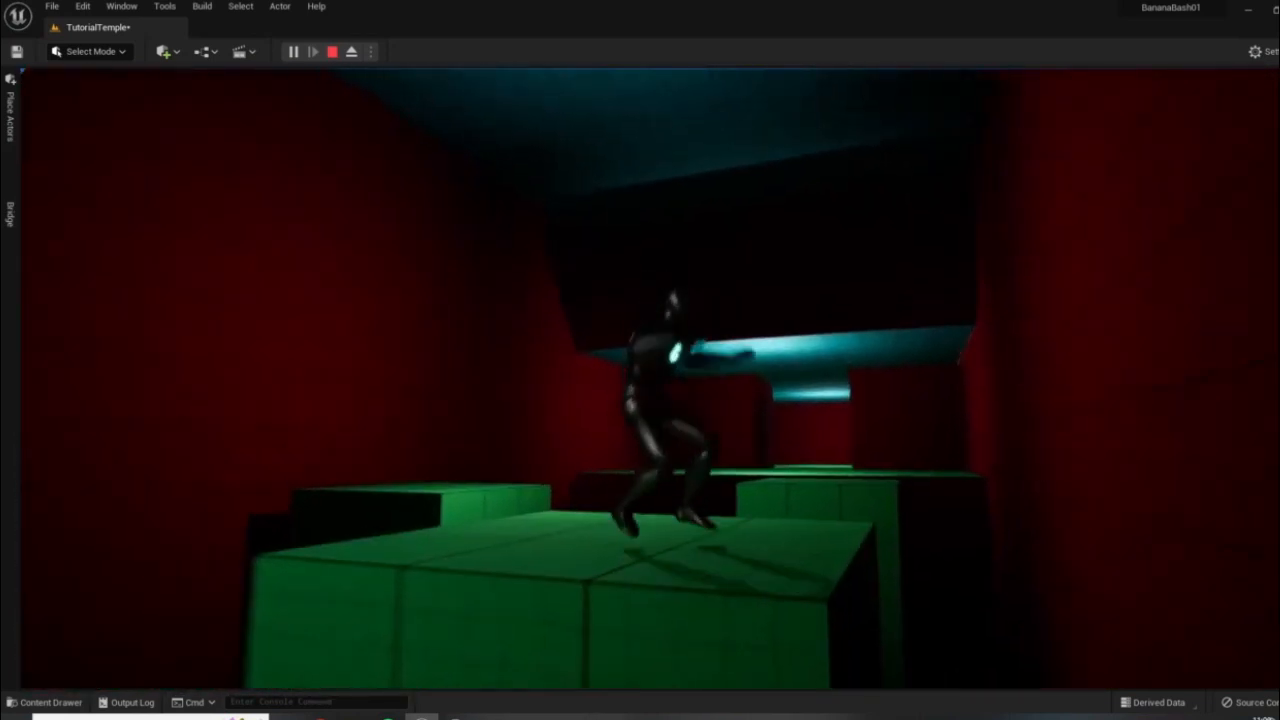
pyautogui.press('w')
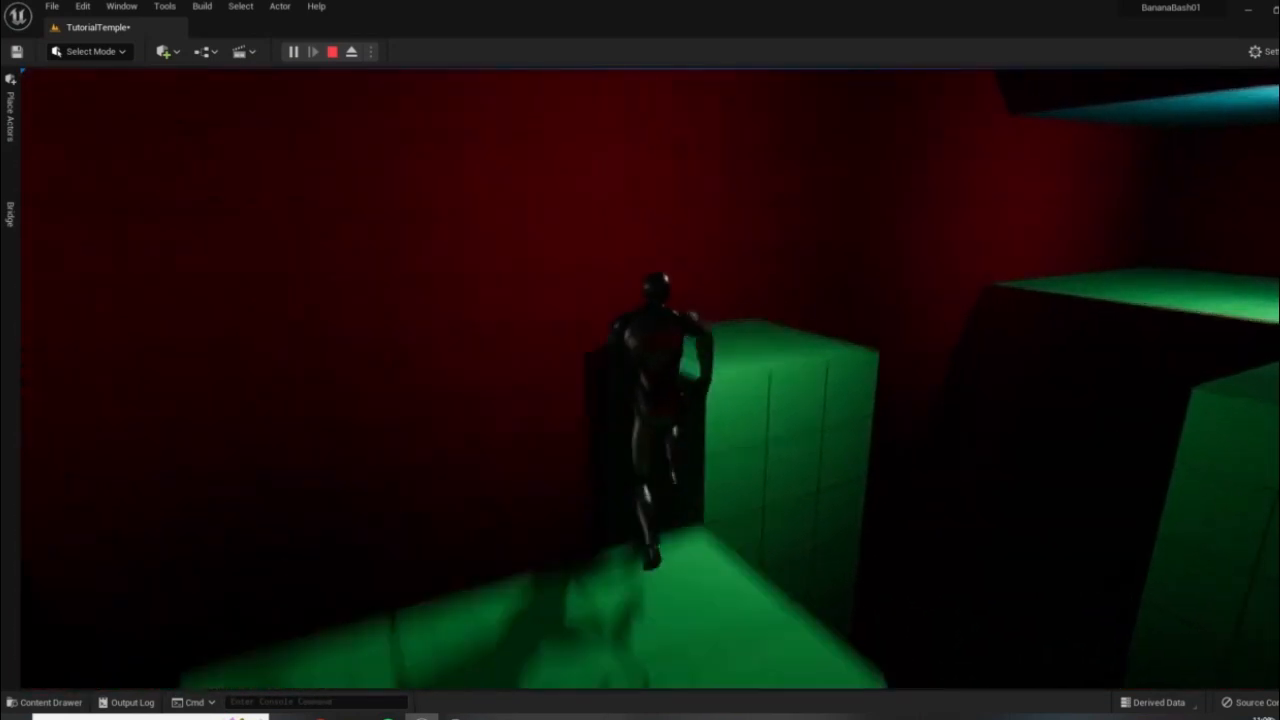
pyautogui.press('space')
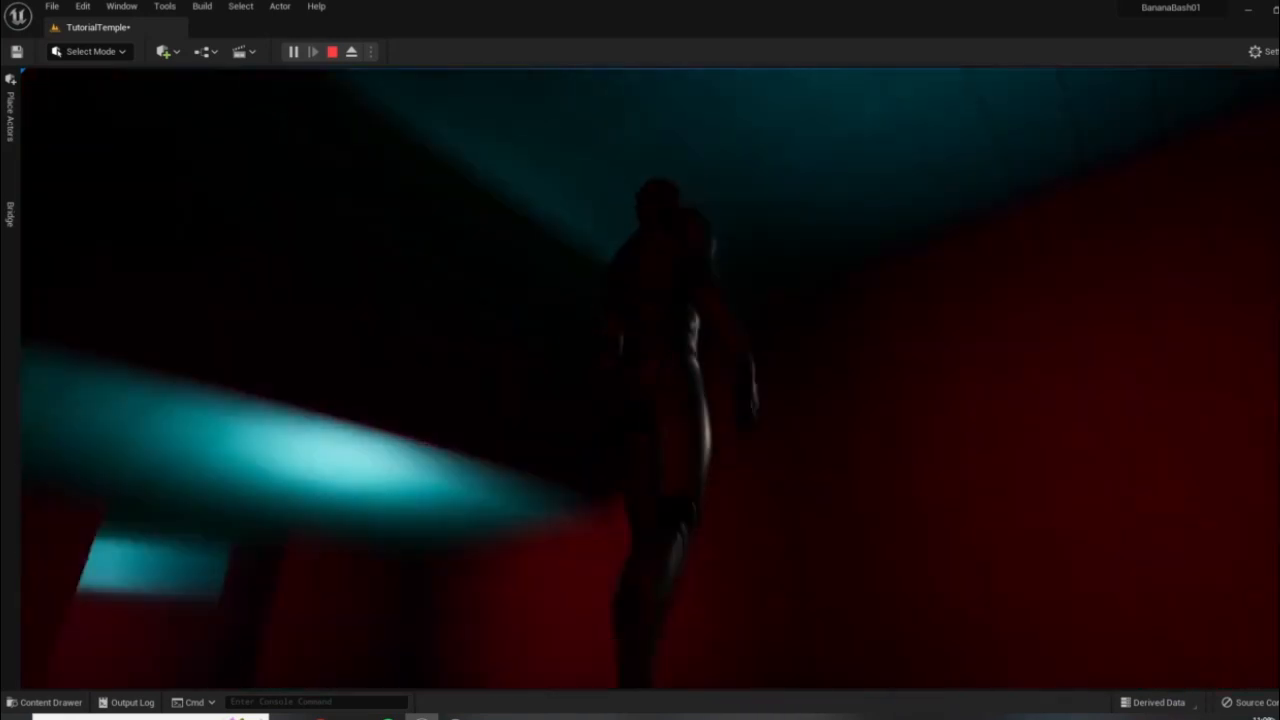
pyautogui.press('space')
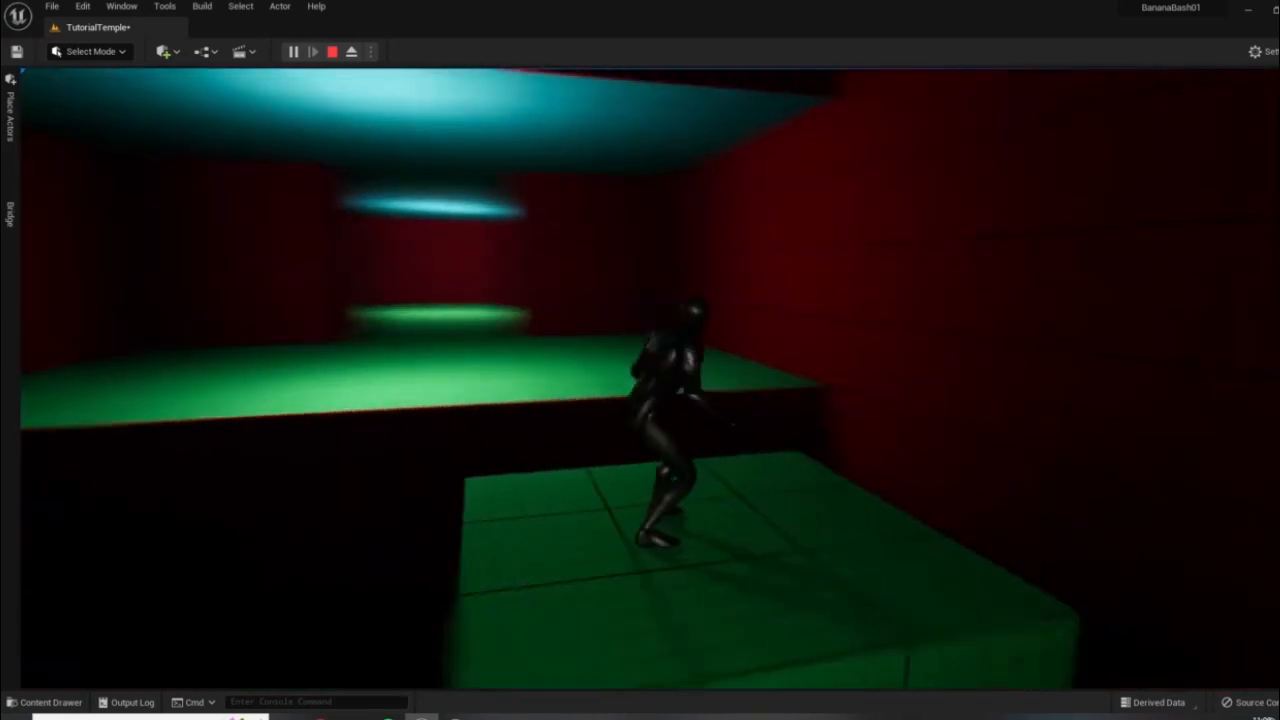
pyautogui.press('w')
pyautogui.press('space')
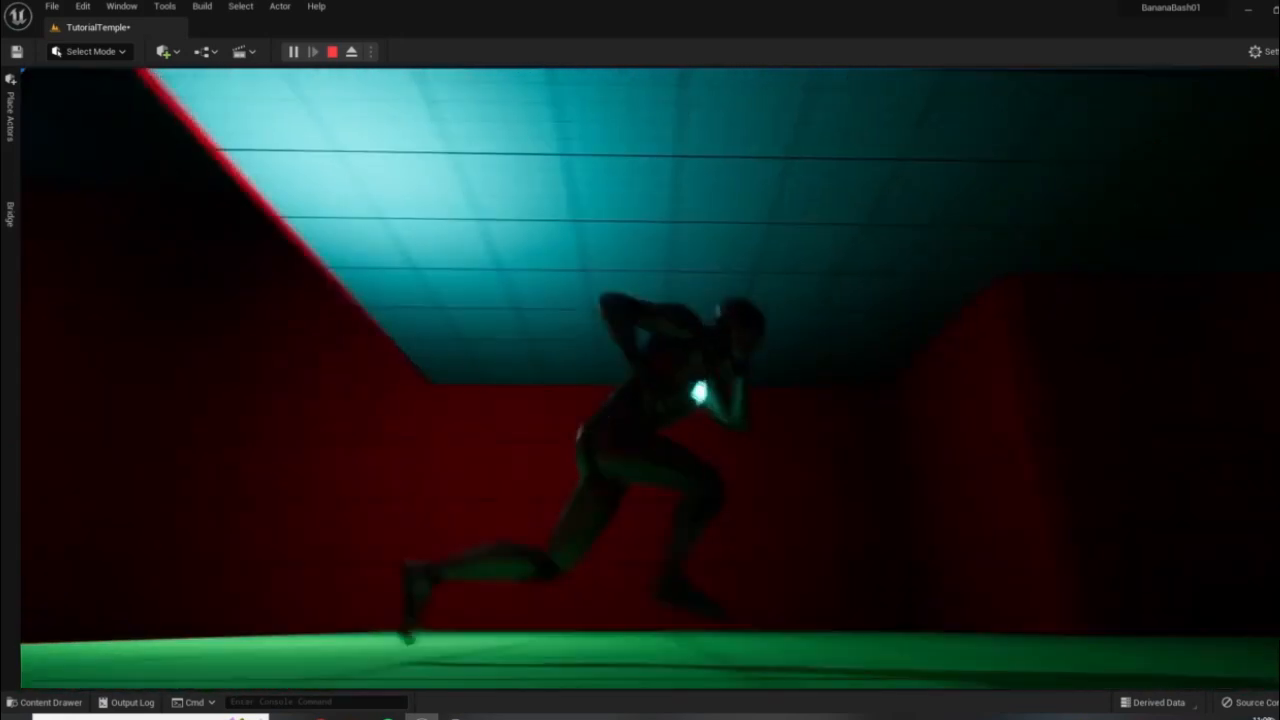
pyautogui.press('w')
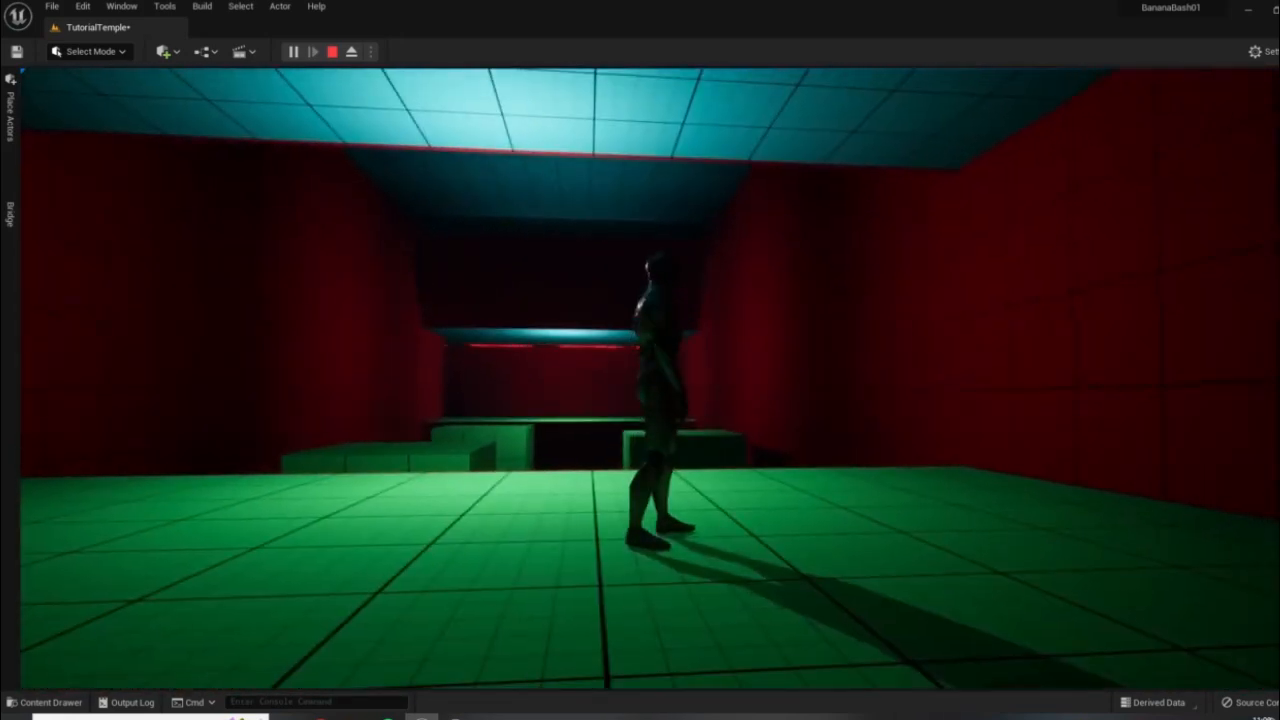
pyautogui.press('Escape')
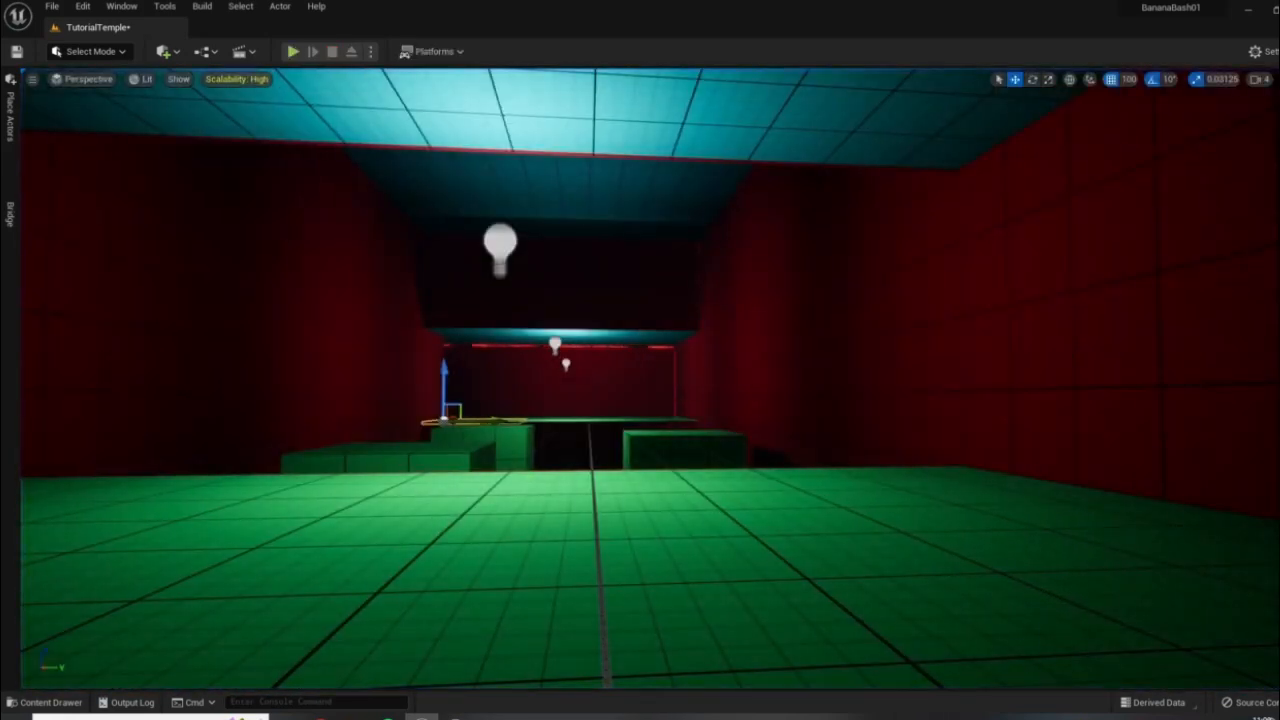
# - Place a column at the wall edge on one side of the corridor doorway into the pit room
pyautogui.press('w')
pyautogui.moveTo(640, 380); pyautogui.dragTo(230, 475, button='right')
pyautogui.press('w')
pyautogui.press('w')
pyautogui.press('w')
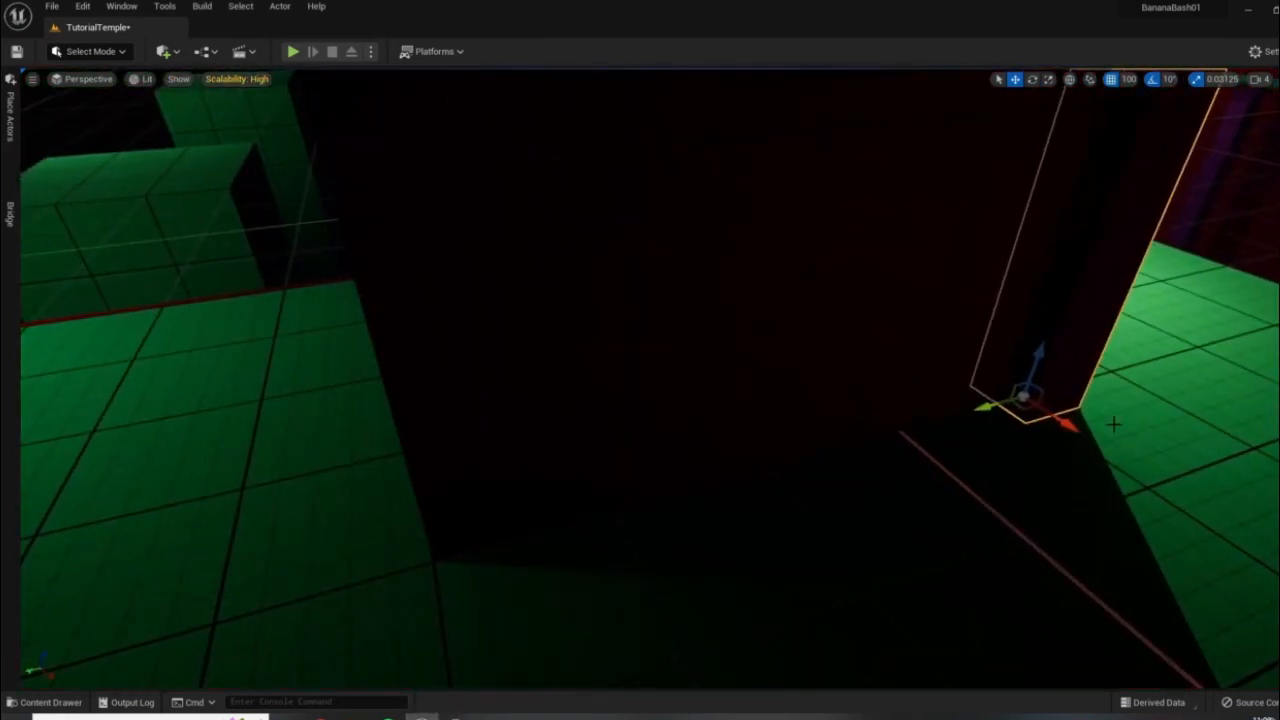
pyautogui.moveTo(990, 404); pyautogui.dragTo(420, 522)
pyautogui.press('s')
pyautogui.moveTo(420, 522); pyautogui.dragTo(322, 508, button='right')
pyautogui.press('w')
pyautogui.moveTo(842, 628); pyautogui.dragTo(870, 637)
pyautogui.moveTo(870, 637); pyautogui.dragTo(905, 628, button='right')
pyautogui.press('s')
pyautogui.moveTo(480, 660); pyautogui.dragTo(600, 687, button='right')
pyautogui.press('s')
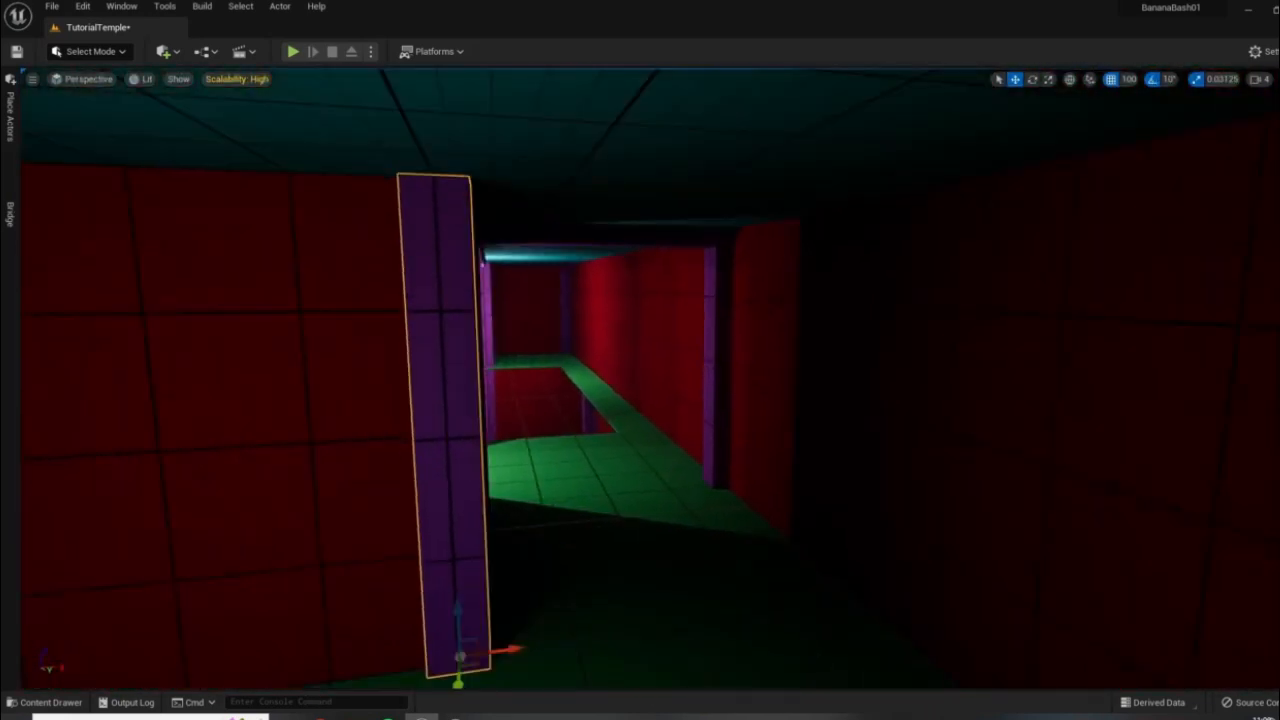
# - Copy the column to the doorway's opposite side and lay another copy horizontally across the top as a lintel
pyautogui.press('s')
pyautogui.moveTo(600, 500)
pyautogui.mouseDown(button='right')
pyautogui.moveTo(680, 502)
pyautogui.moveTo(605, 485)
pyautogui.mouseUp(button='right')
pyautogui.press('w')
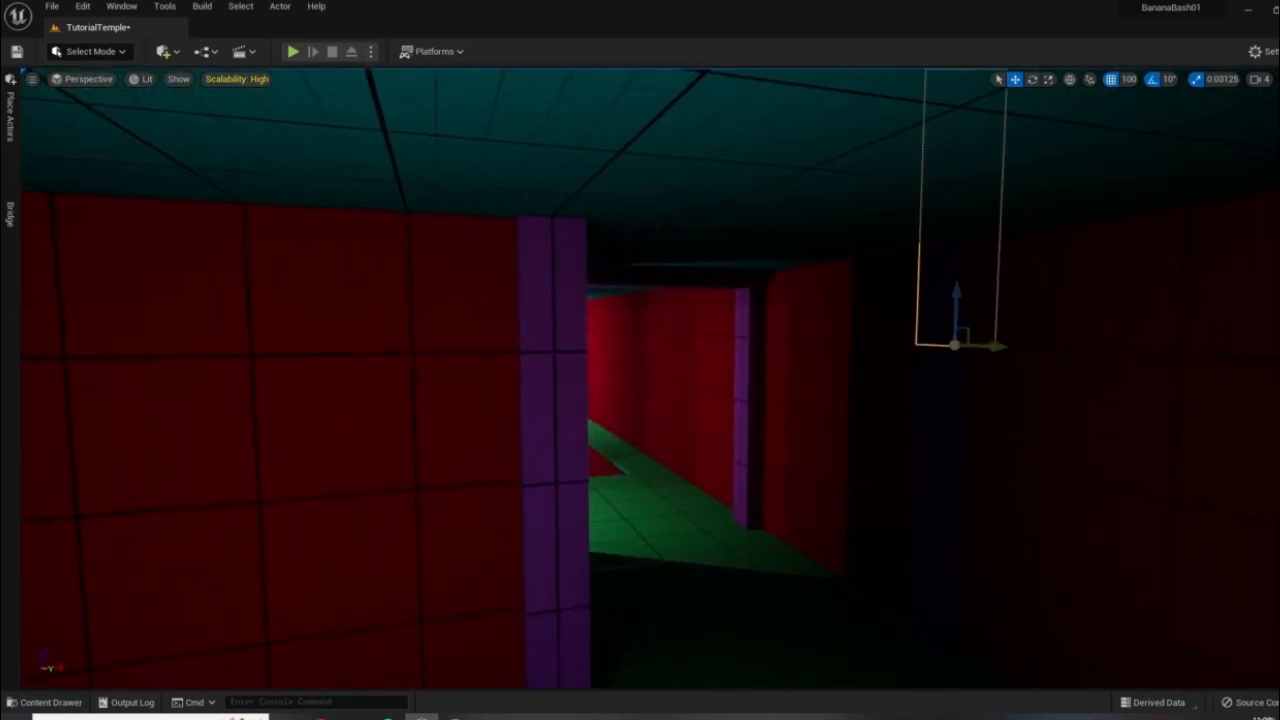
pyautogui.moveTo(768, 271); pyautogui.dragTo(820, 260, button='right')
pyautogui.press('a')
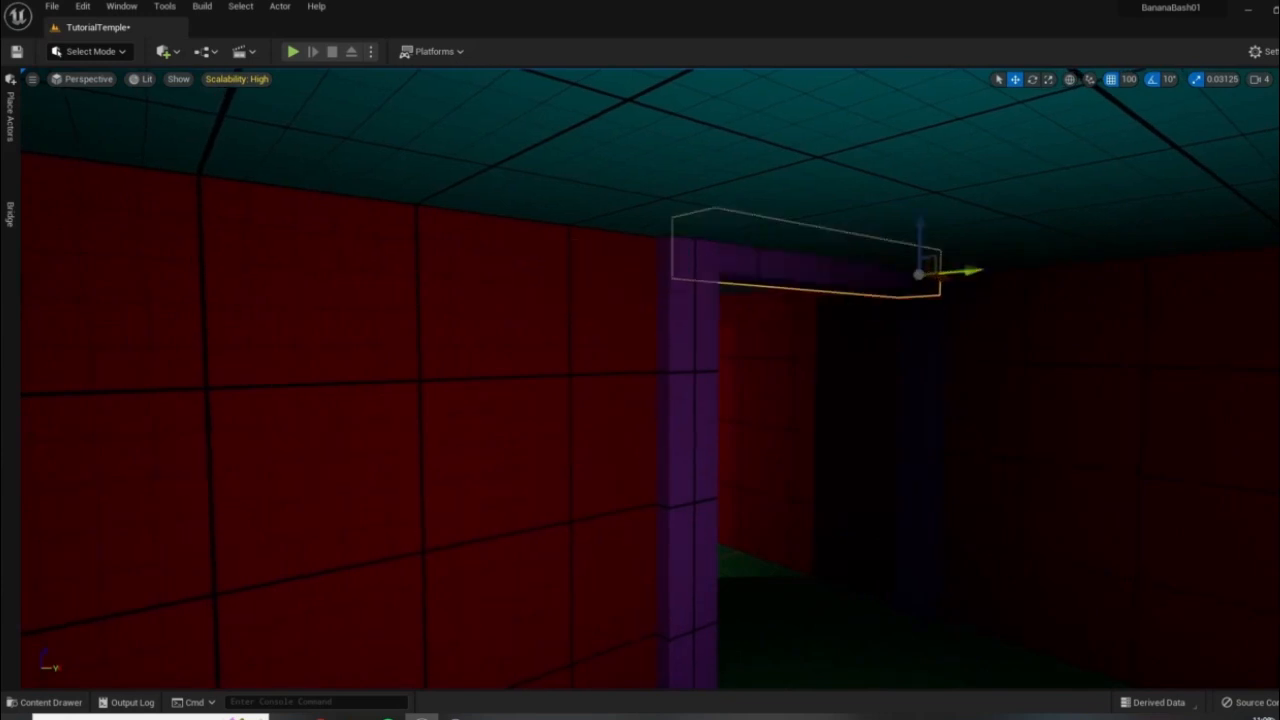
# - Switch the viewport shading to Unlit to show the new doorway frame clearly
pyautogui.moveTo(966, 271); pyautogui.dragTo(890, 245, button='right')
pyautogui.press('d')
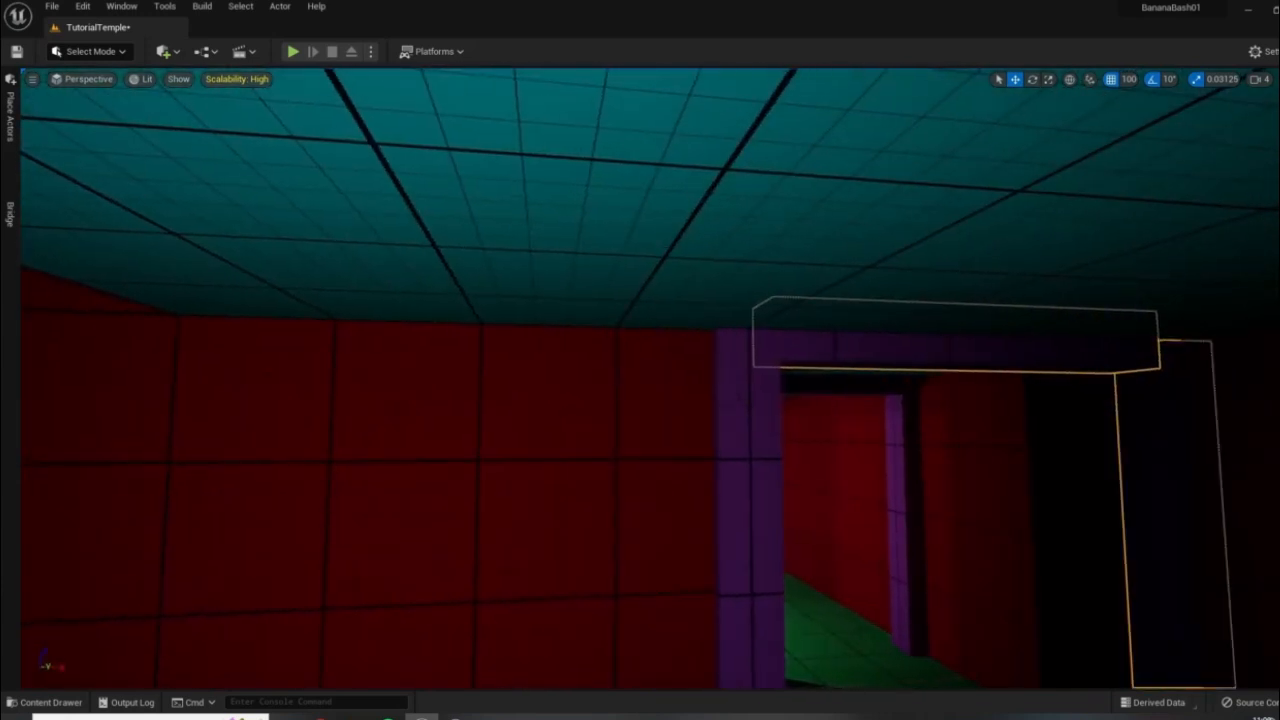
pyautogui.press('d')
pyautogui.moveTo(240, 107); pyautogui.dragTo(194, 119, button='right')
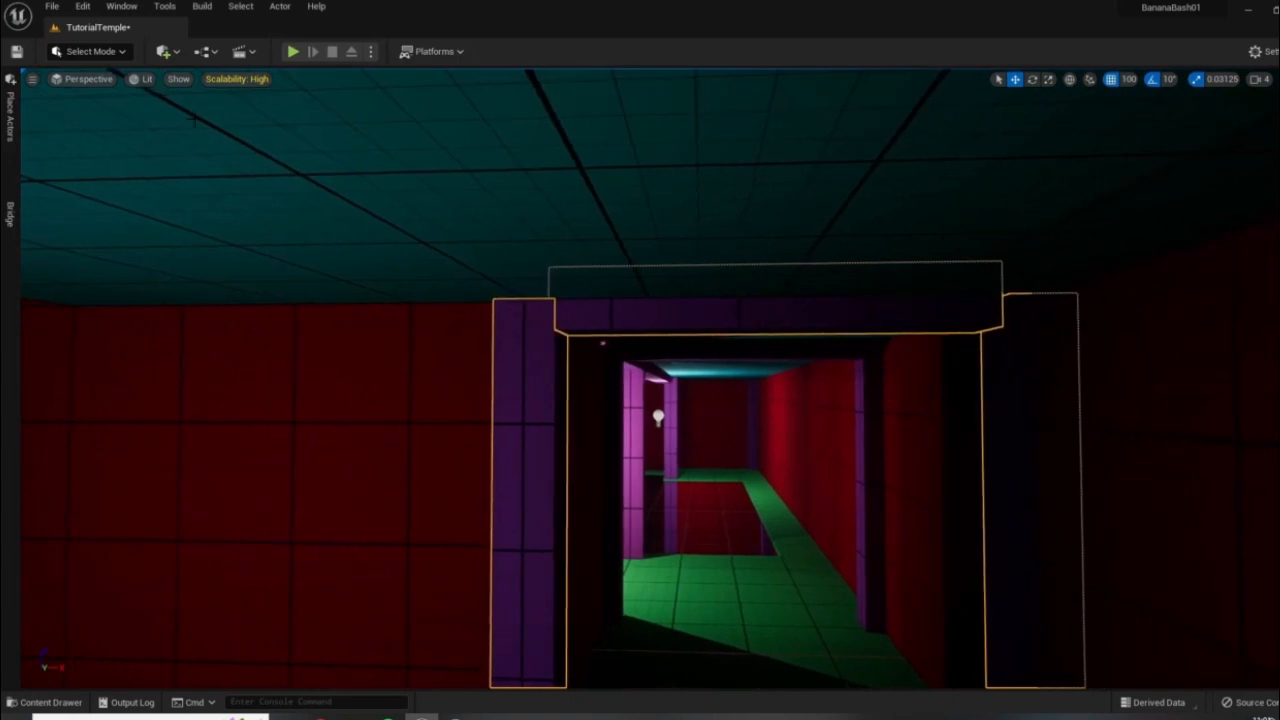
pyautogui.click(142, 80)
pyautogui.click(178, 131)
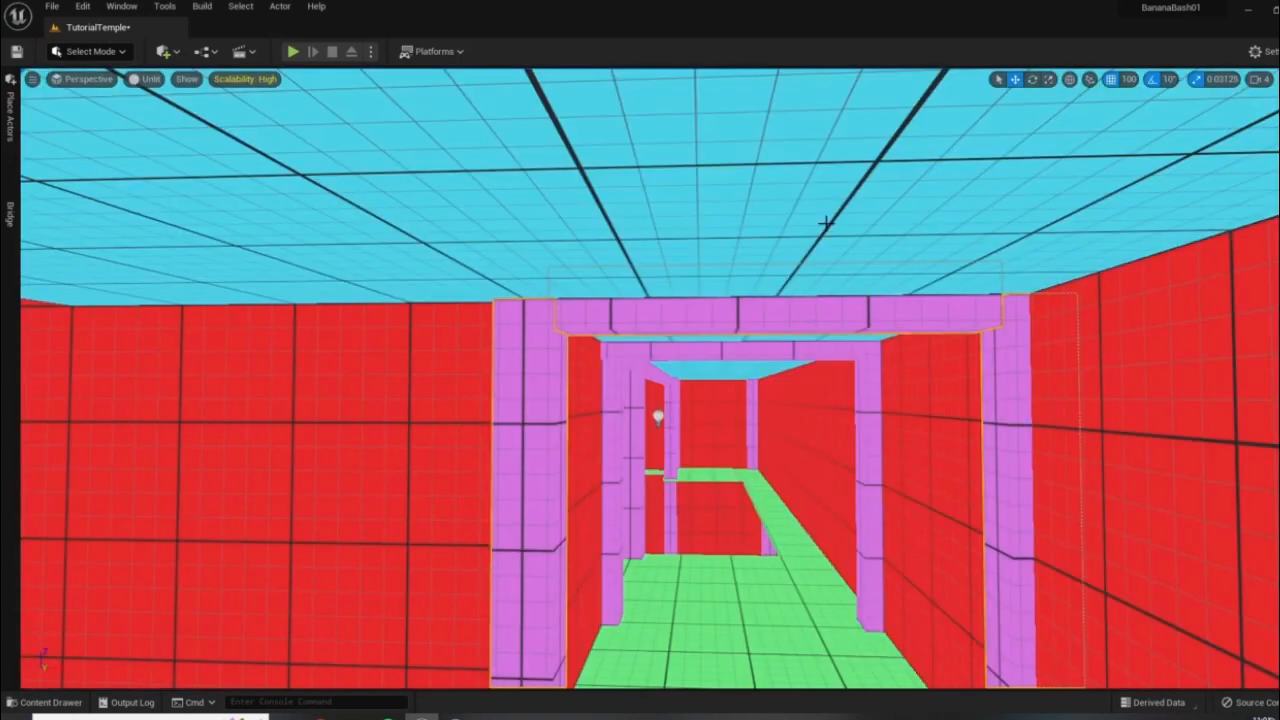
# - Select the doorway's lintel and both side columns and move them into the Room4 folder
pyautogui.press('d')
pyautogui.moveTo(952, 392); pyautogui.dragTo(937, 171, button='right')
pyautogui.press('a')
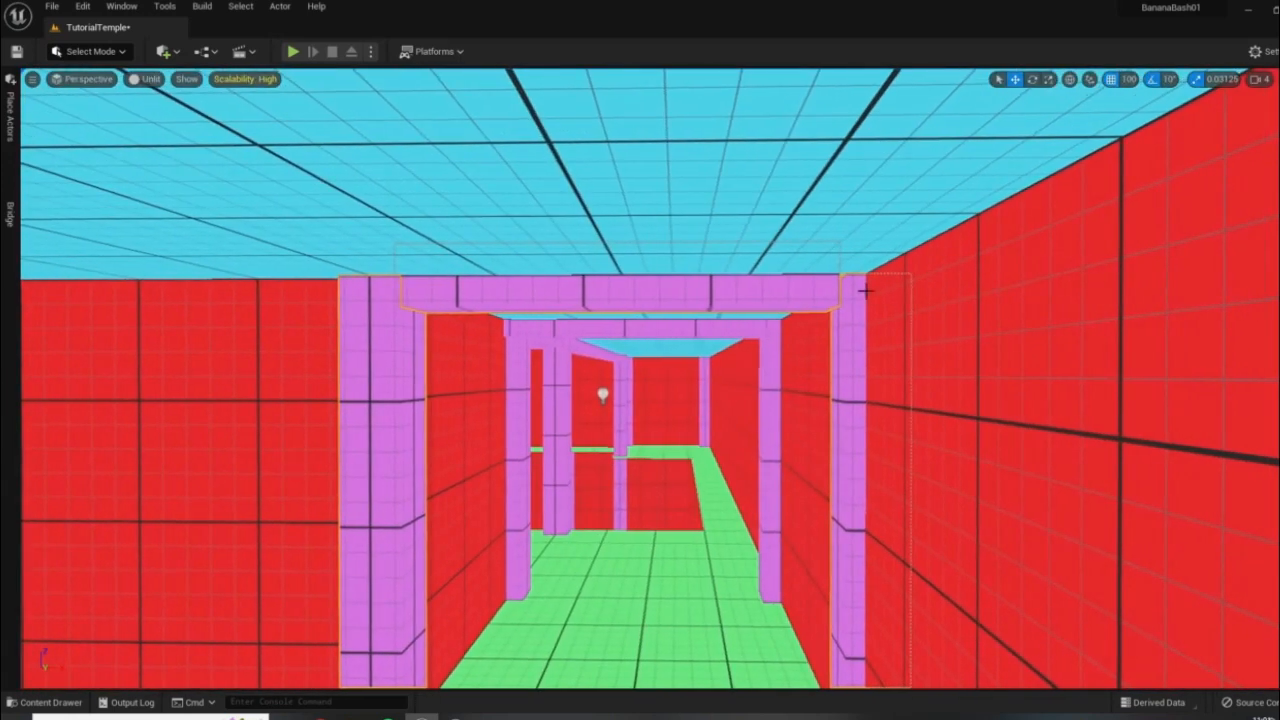
pyautogui.click(666, 304)
pyautogui.press('d')
pyautogui.moveTo(859, 334); pyautogui.dragTo(831, 257, button='right')
pyautogui.press('a')
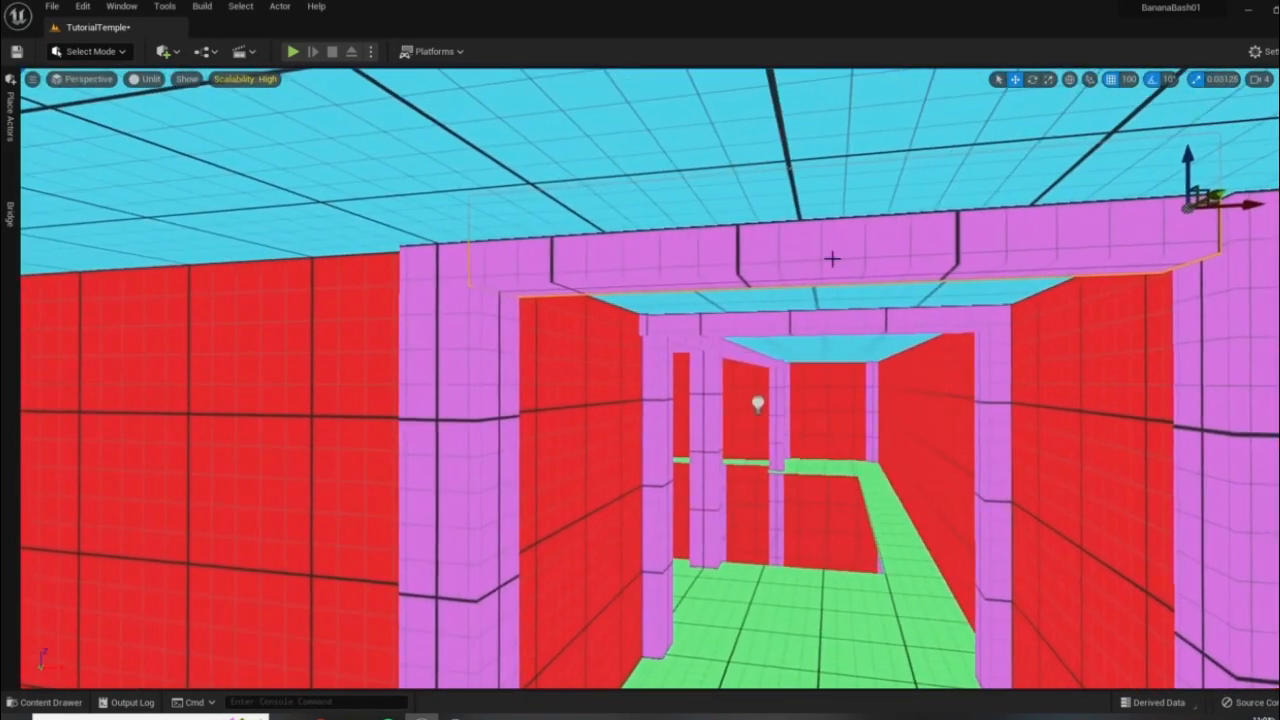
pyautogui.moveTo(1183, 238); pyautogui.dragTo(1260, 240, button='right')
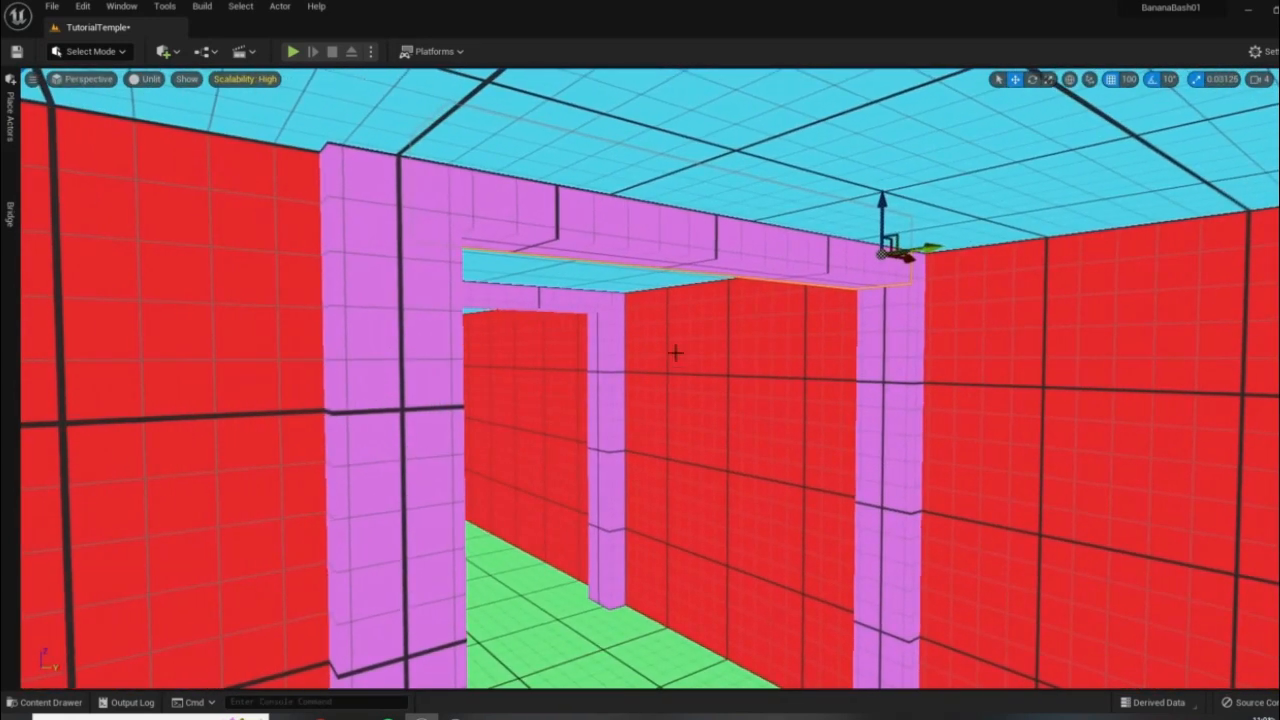
pyautogui.keyDown('shift'); pyautogui.click(905, 365); pyautogui.keyUp('shift')
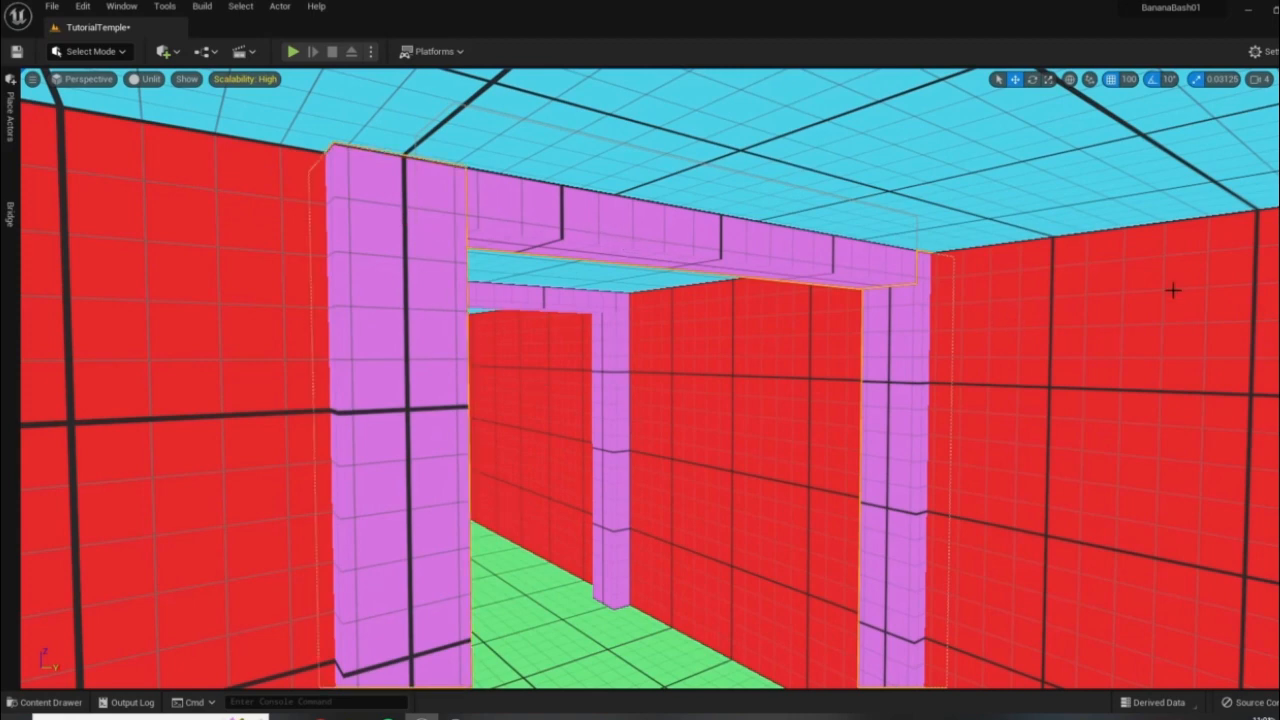
pyautogui.moveTo(650, 378); pyautogui.dragTo(590, 410, button='right')
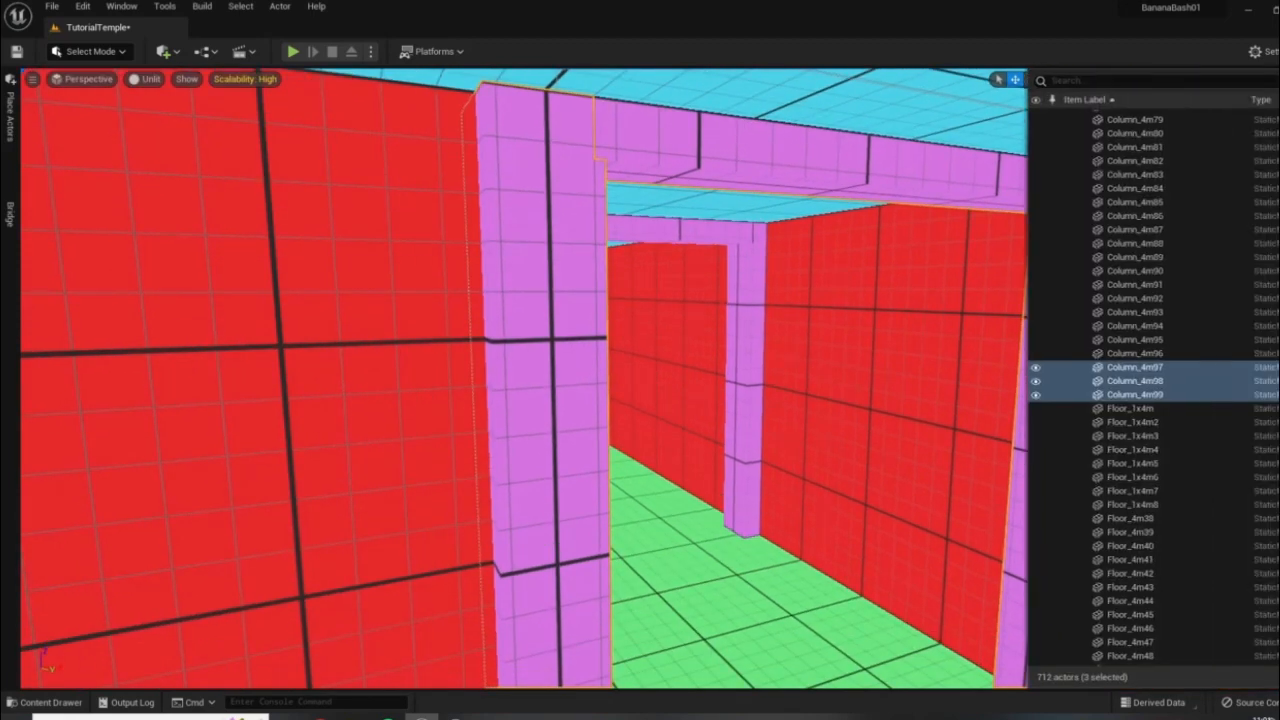
pyautogui.rightClick(1109, 370)
pyautogui.moveTo(1187, 676)
pyautogui.moveTo(1145, 686)
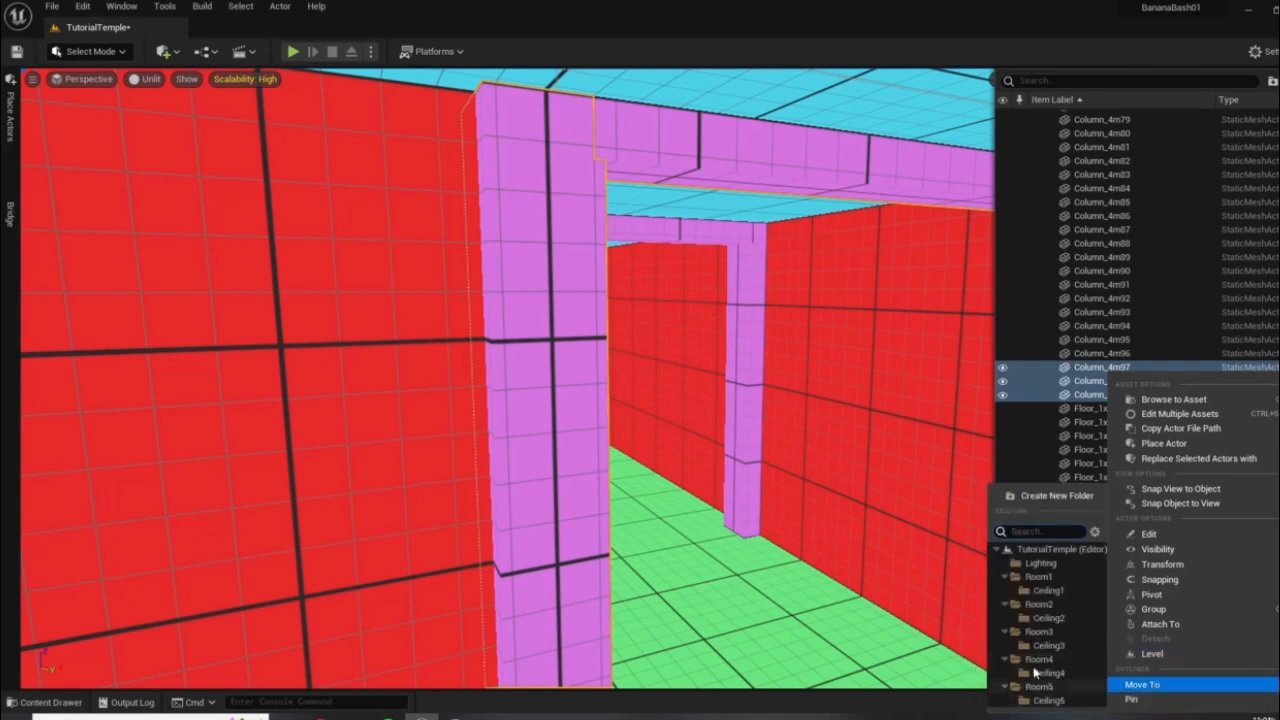
pyautogui.click(1037, 662)
# - Duplicate a doorway column into the back corner of the ledge area and align it using a grid snap of 10
pyautogui.moveTo(801, 404); pyautogui.dragTo(920, 400, button='right')
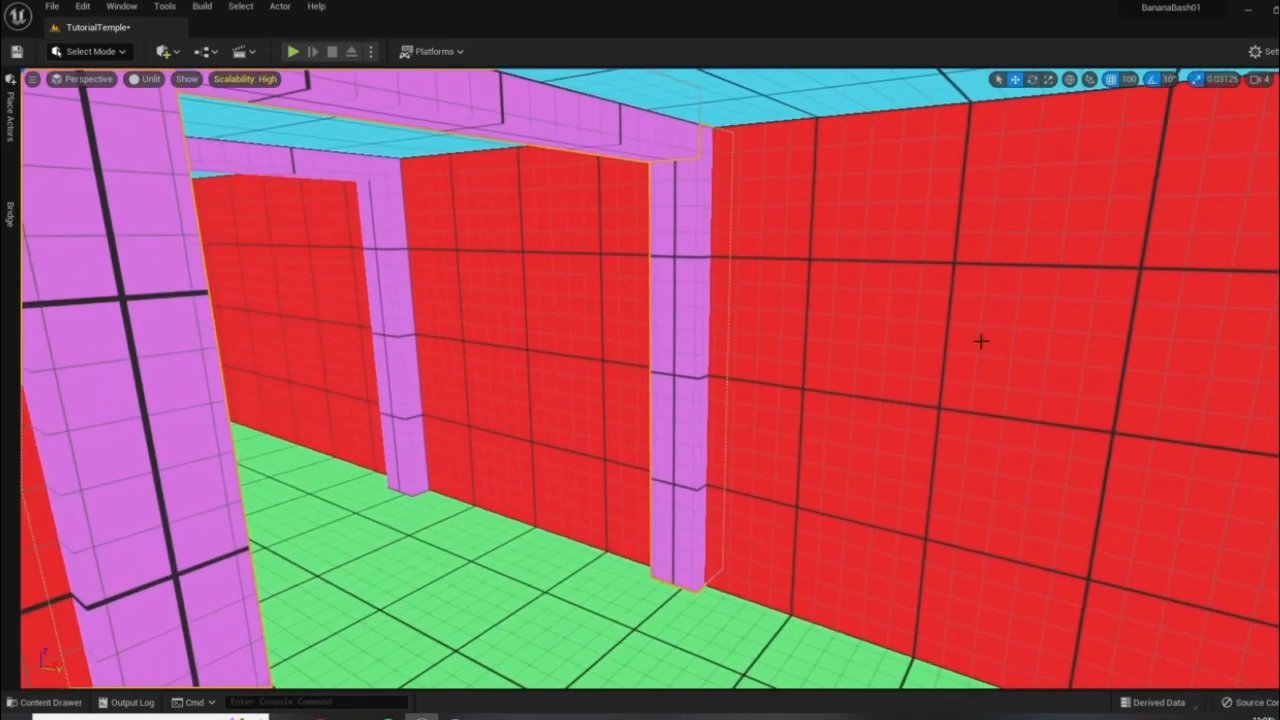
pyautogui.moveTo(980, 341); pyautogui.dragTo(880, 342, button='right')
pyautogui.moveTo(398, 346)
pyautogui.mouseDown(button='right')
pyautogui.moveTo(580, 375)
pyautogui.moveTo(398, 346)
pyautogui.mouseUp(button='right')
pyautogui.click(258, 390)
pyautogui.keyDown('alt'); pyautogui.moveTo(319, 500); pyautogui.dragTo(1016, 499); pyautogui.keyUp('alt')
pyautogui.moveTo(743, 471); pyautogui.dragTo(823, 484, button='right')
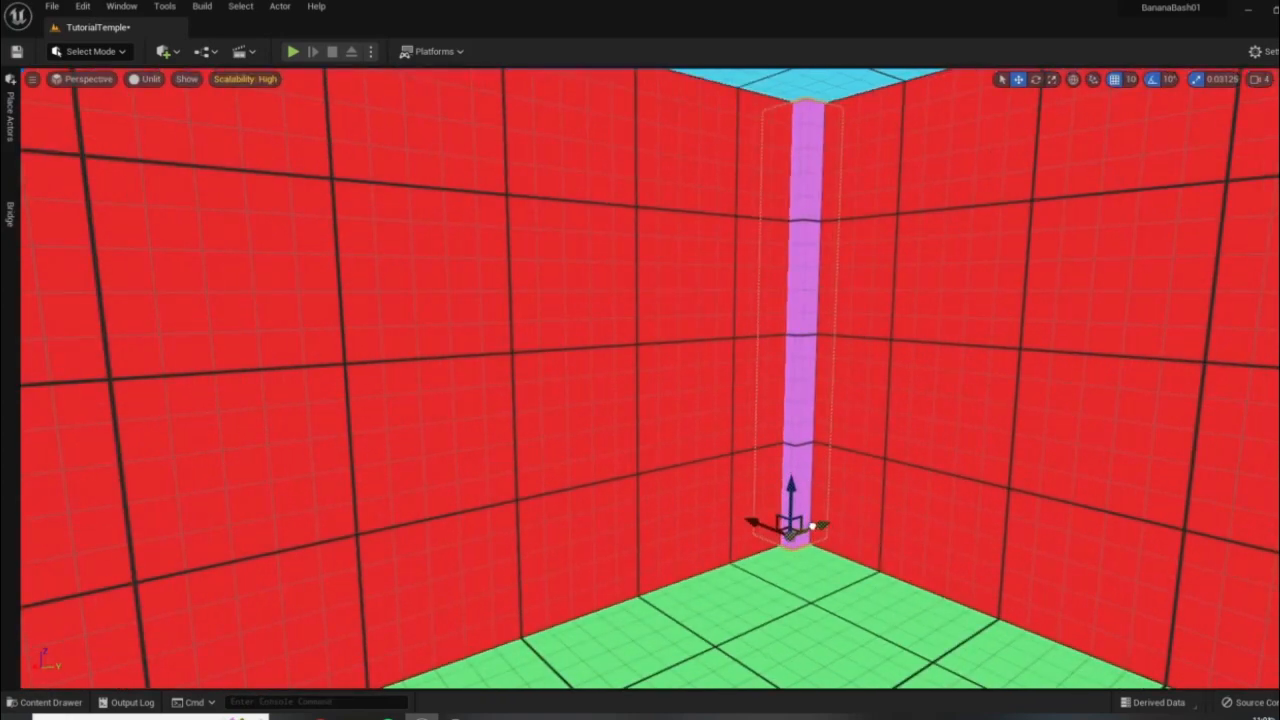
pyautogui.moveTo(815, 526); pyautogui.dragTo(750, 530)
# - Duplicate the back corner column to the pit-side corner of the ledge
pyautogui.moveTo(741, 531); pyautogui.dragTo(672, 427, button='right')
pyautogui.keyDown('alt'); pyautogui.moveTo(545, 385); pyautogui.dragTo(765, 443); pyautogui.keyUp('alt')
pyautogui.moveTo(765, 443)
pyautogui.mouseDown(button='right')
pyautogui.moveTo(730, 440)
pyautogui.moveTo(746, 442)
pyautogui.mouseUp(button='right')
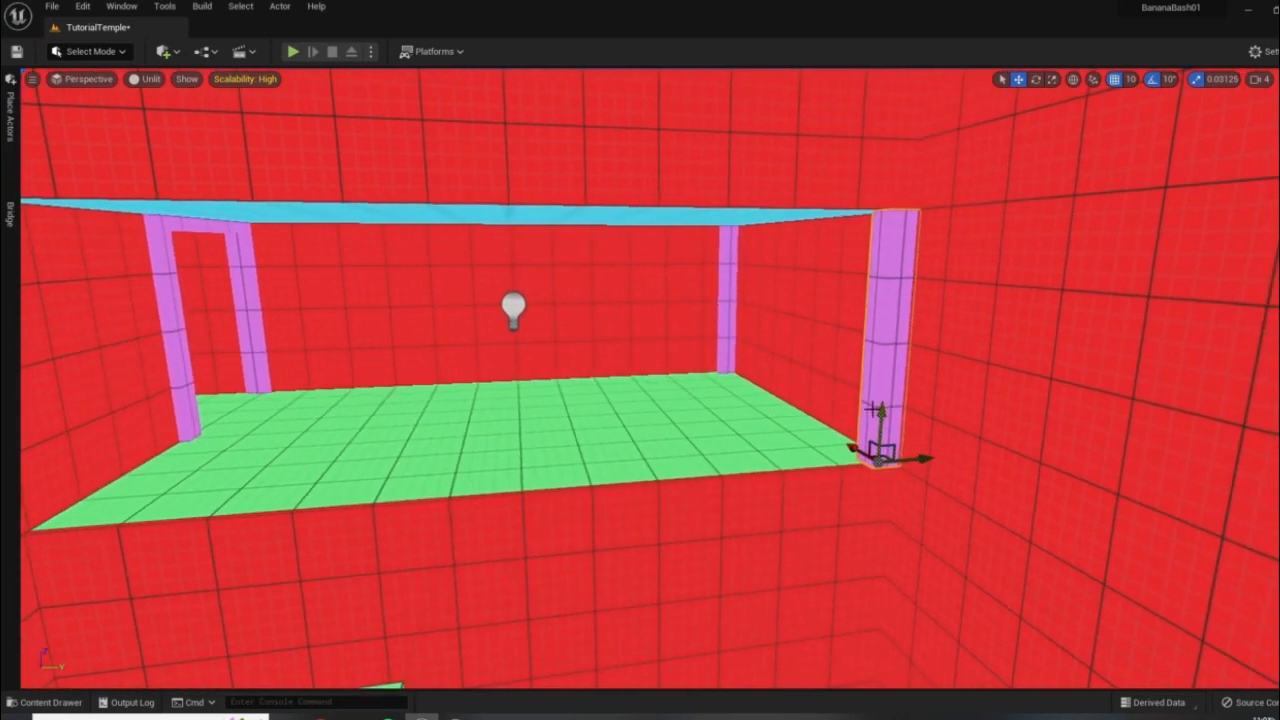
# - Copy the pit-side corner column, rotate the copy horizontal, and seat it as a beam on top of that column
pyautogui.keyDown('alt'); pyautogui.moveTo(874, 410); pyautogui.dragTo(852, 204); pyautogui.keyUp('alt')
pyautogui.moveTo(837, 253); pyautogui.dragTo(821, 215)
pyautogui.press('w')
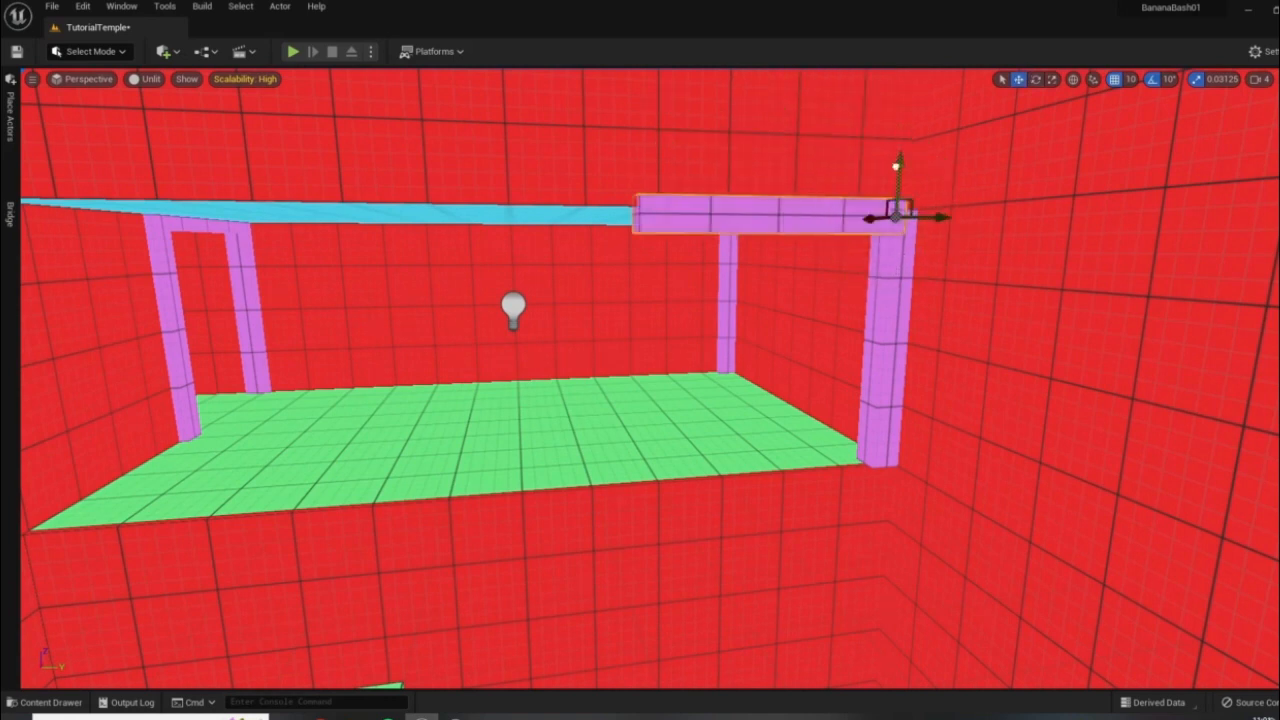
pyautogui.moveTo(896, 166); pyautogui.dragTo(889, 143)
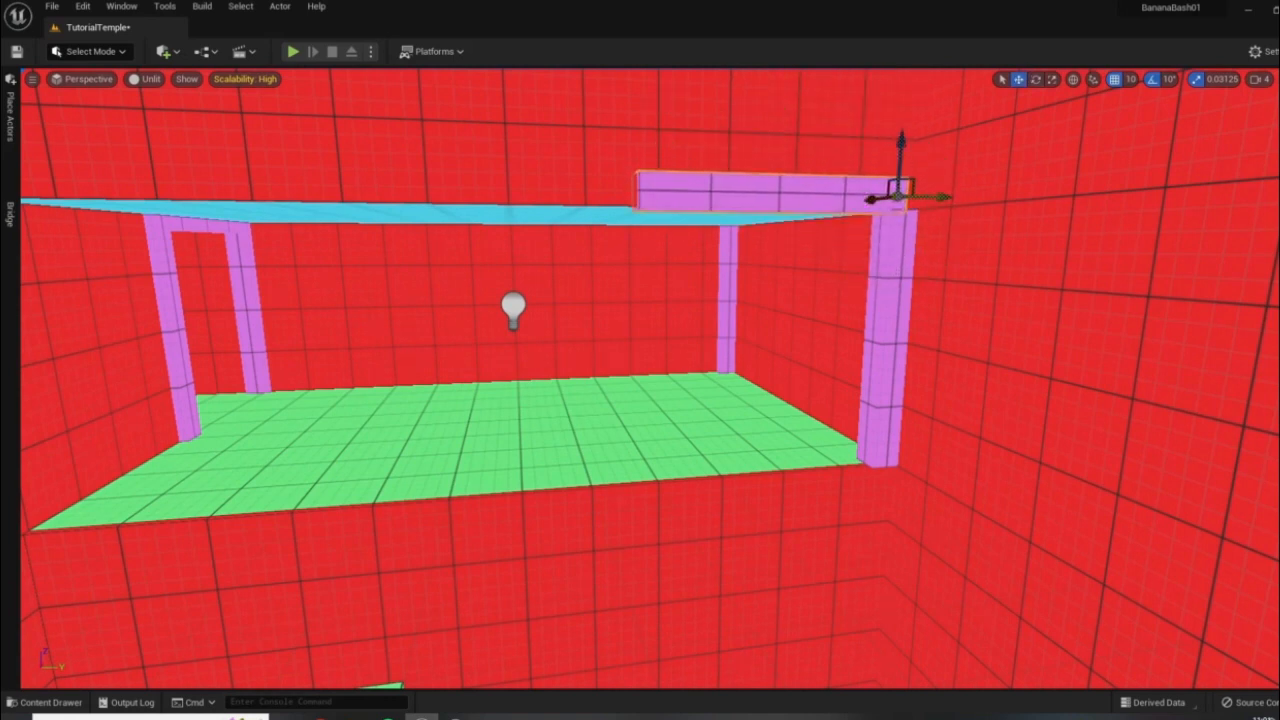
pyautogui.moveTo(936, 207); pyautogui.dragTo(850, 206, button='right')
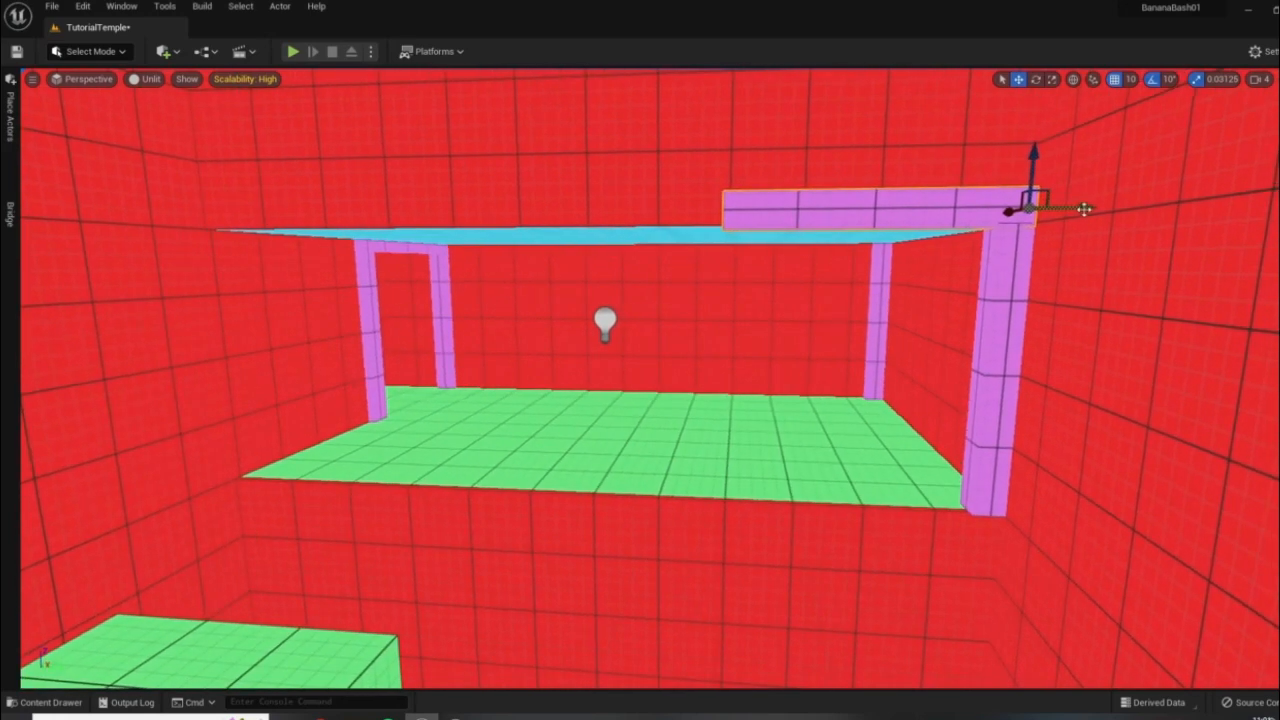
pyautogui.moveTo(1040, 308); pyautogui.dragTo(1080, 290, button='right')
pyautogui.moveTo(1049, 304); pyautogui.dragTo(1049, 290)
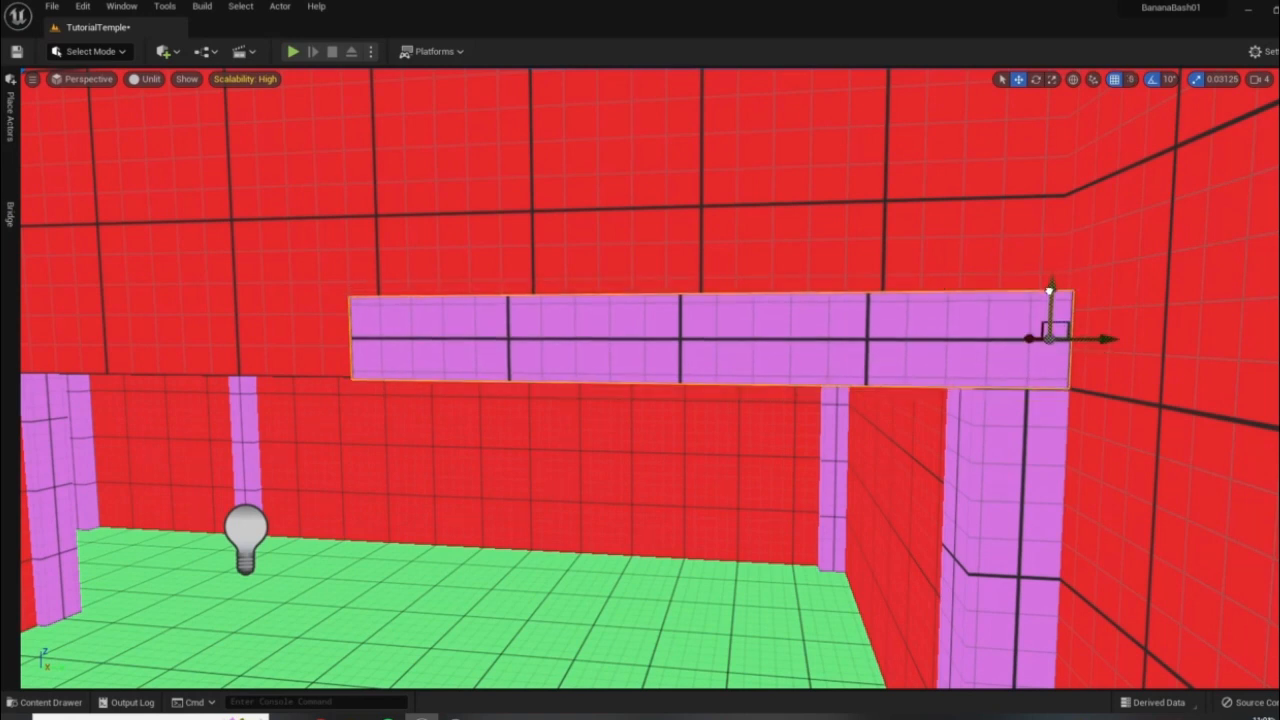
# - Duplicate the beam twice along the ledge's ceiling edge to span the opening, and select the corner column beneath it
pyautogui.moveTo(1101, 337); pyautogui.dragTo(405, 293)
pyautogui.moveTo(549, 329); pyautogui.dragTo(410, 322, button='right')
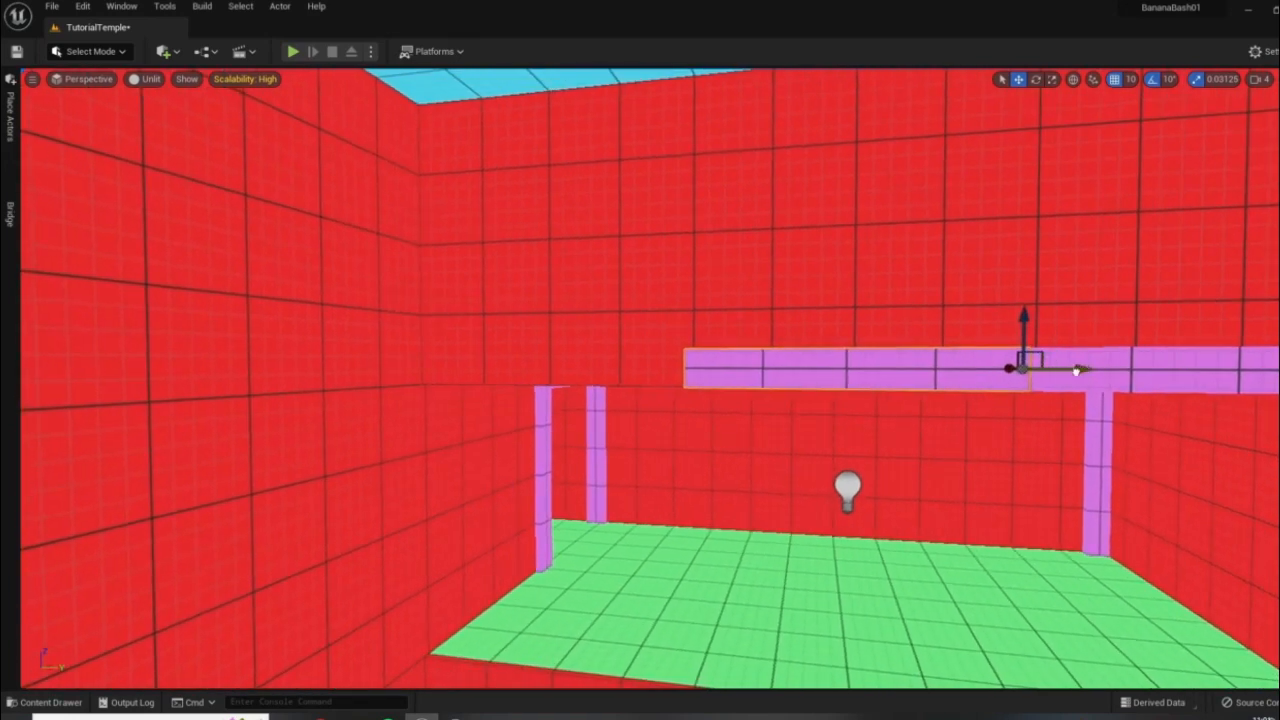
pyautogui.moveTo(1076, 370); pyautogui.dragTo(735, 360)
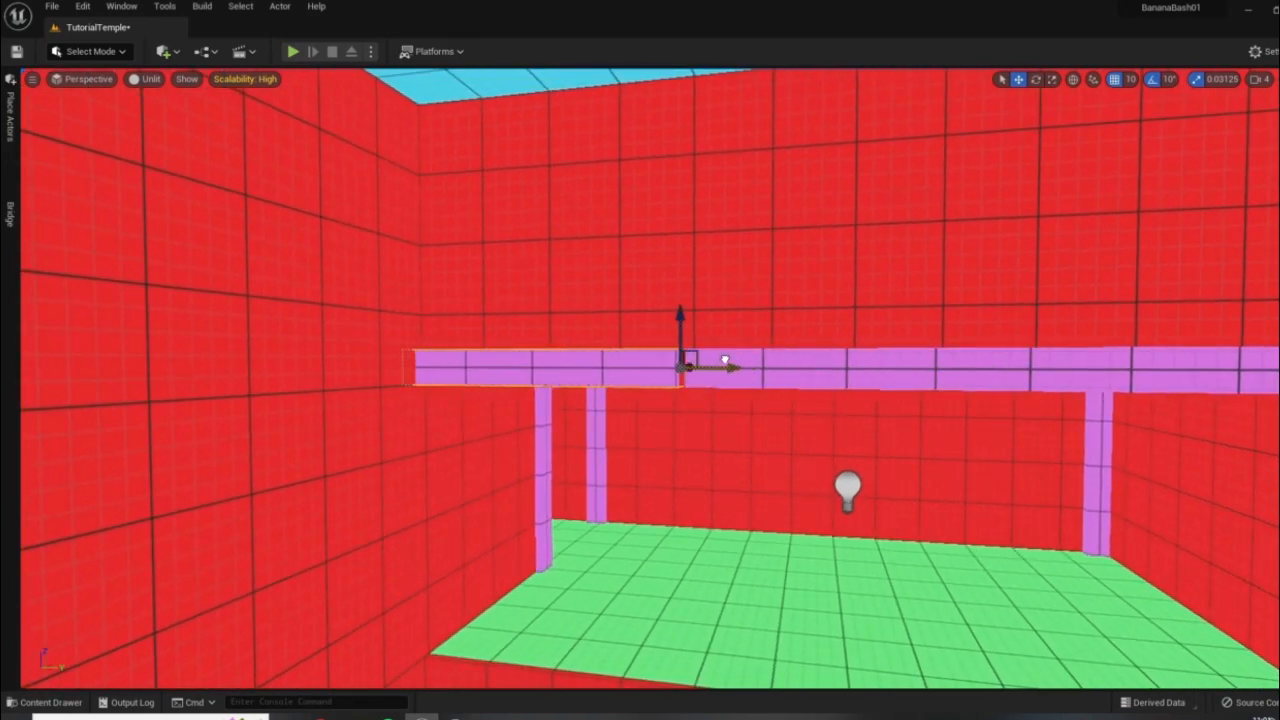
pyautogui.moveTo(770, 374); pyautogui.dragTo(856, 444, button='right')
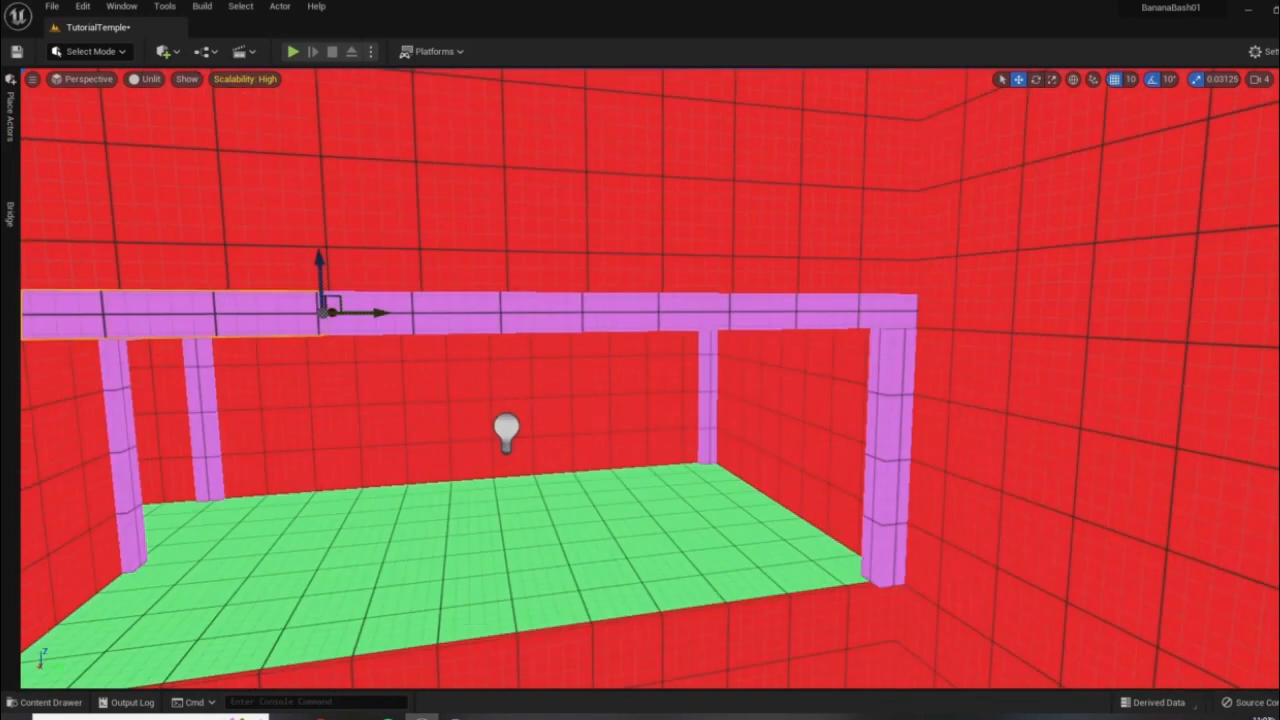
pyautogui.click(899, 469)
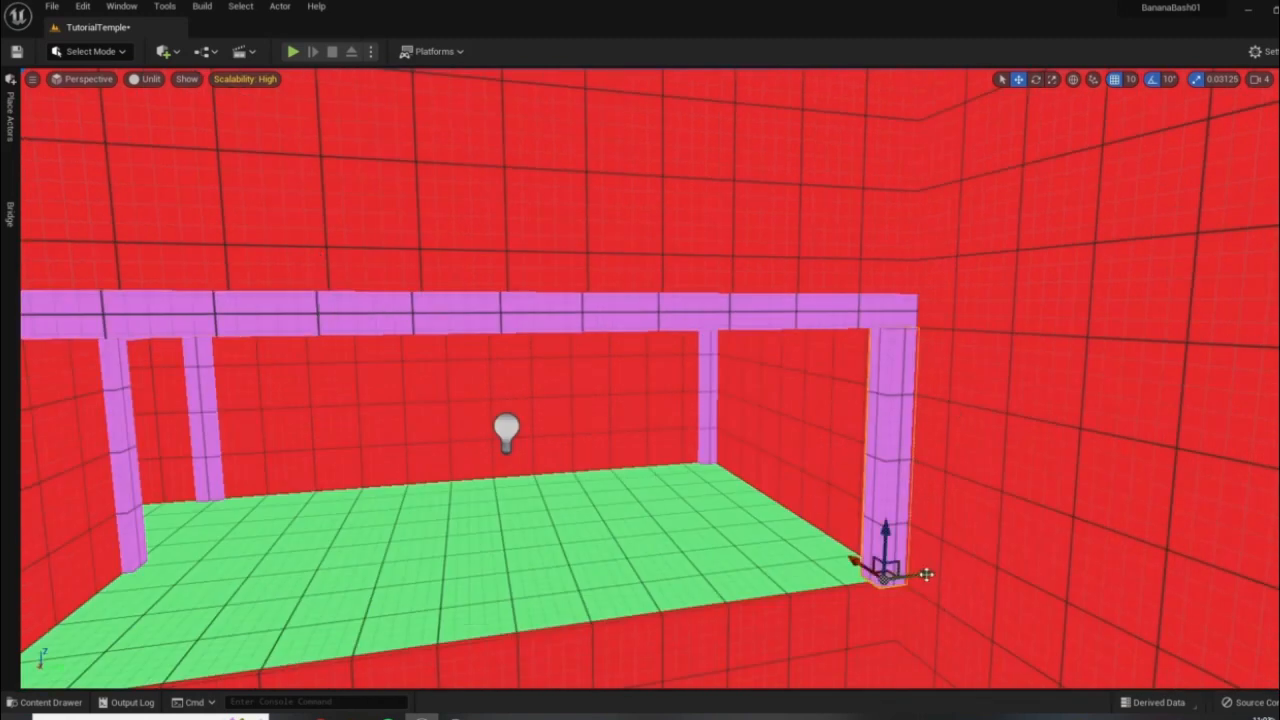
# - Duplicate the pit-side corner column and move the copy to the opposite end of the ledge, under the beam
pyautogui.keyDown('alt'); pyautogui.moveTo(926, 575); pyautogui.dragTo(488, 638); pyautogui.keyUp('alt')
pyautogui.moveTo(760, 545); pyautogui.dragTo(685, 562, button='right')
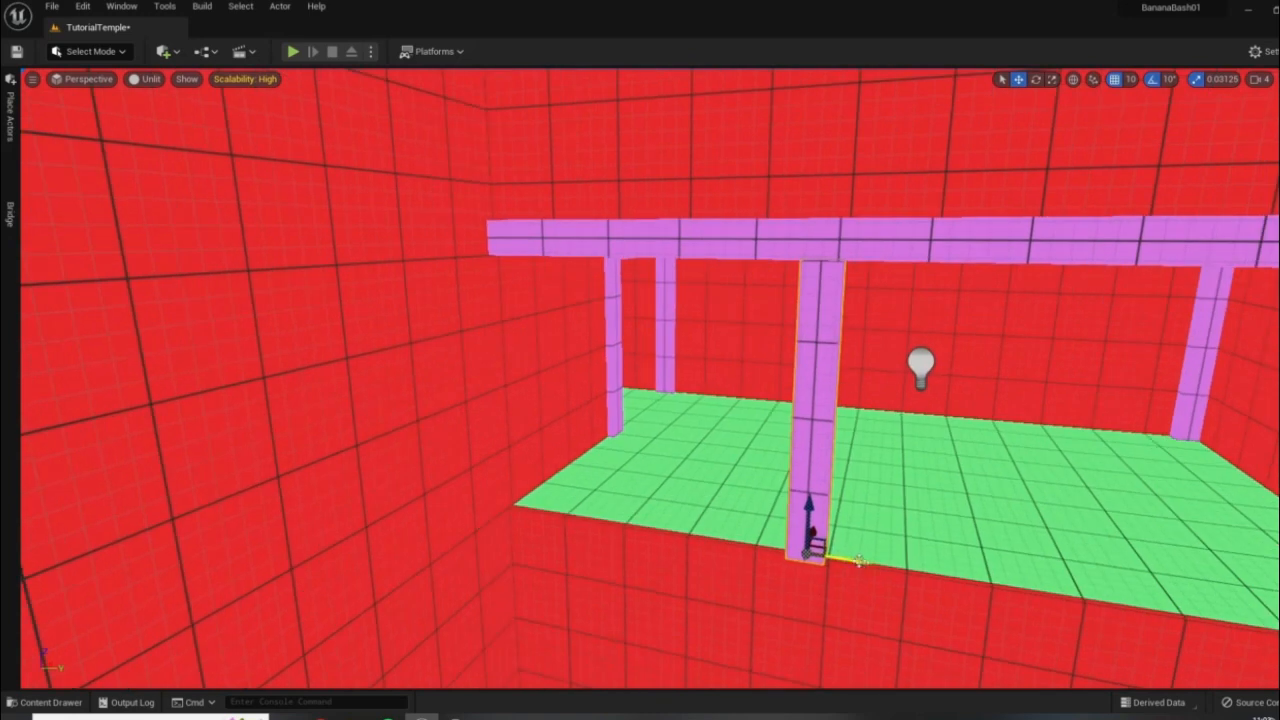
pyautogui.moveTo(857, 562); pyautogui.dragTo(549, 506)
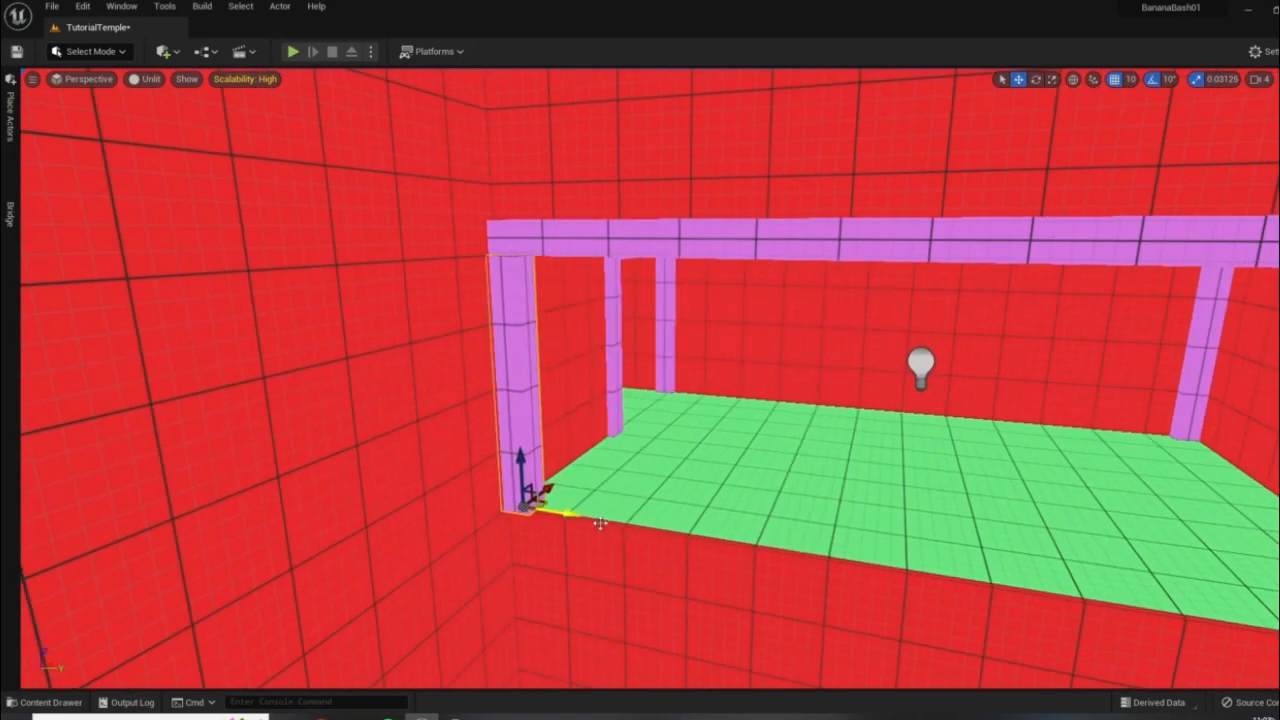
# - Duplicate both pit-side corner columns downward twice so they continue down the pit walls below the ledge
pyautogui.moveTo(601, 523); pyautogui.dragTo(648, 357, button='right')
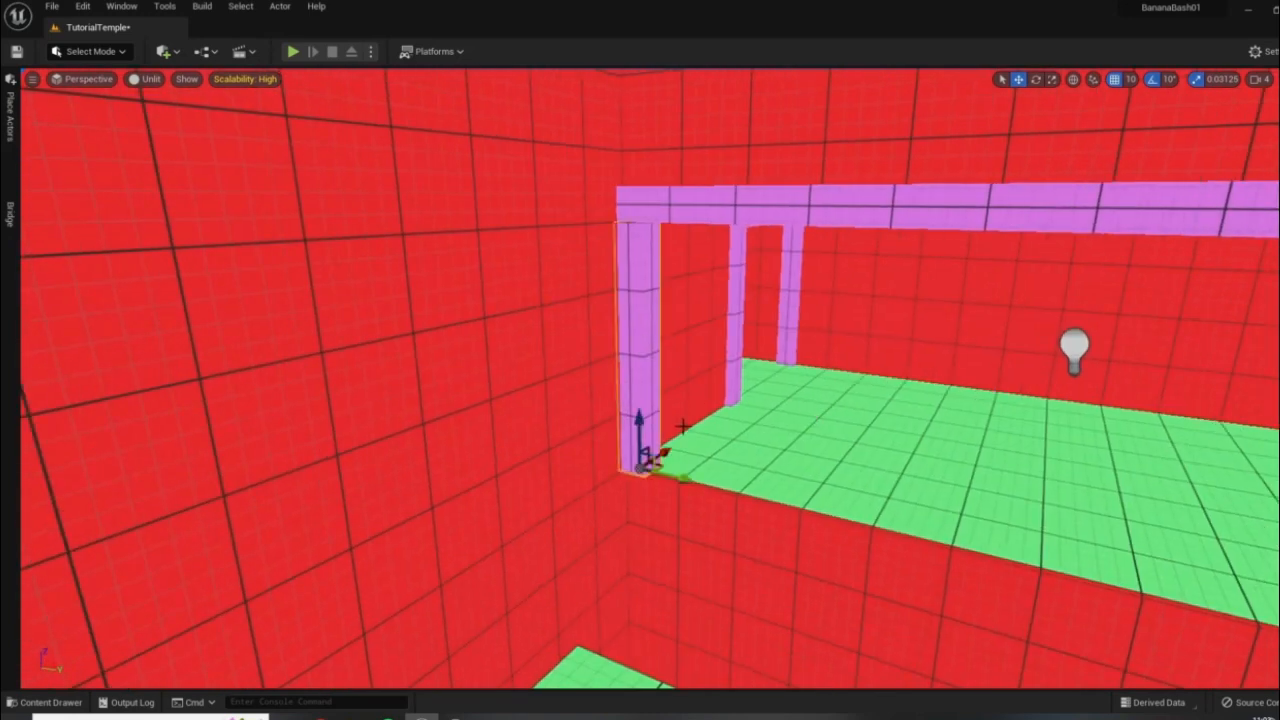
pyautogui.moveTo(683, 426); pyautogui.dragTo(722, 472, button='right')
pyautogui.keyDown('alt'); pyautogui.moveTo(605, 380); pyautogui.dragTo(622, 587); pyautogui.keyUp('alt')
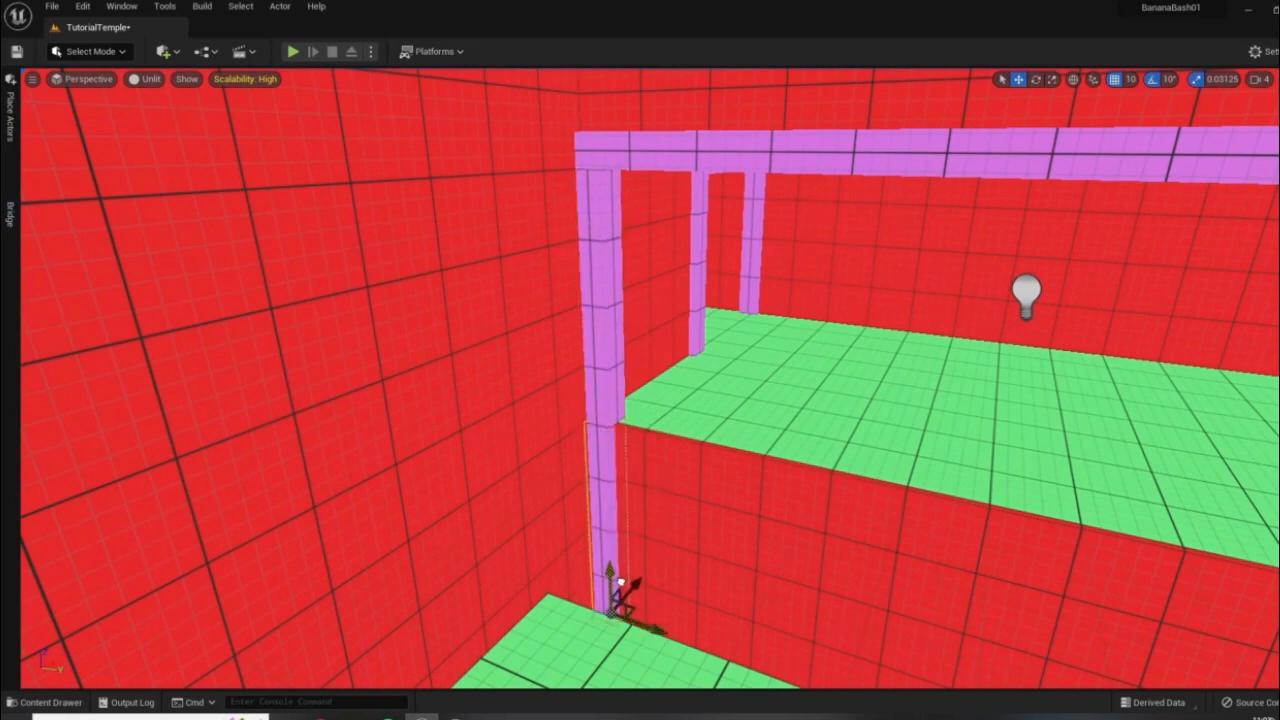
pyautogui.moveTo(642, 520); pyautogui.dragTo(811, 451, button='right')
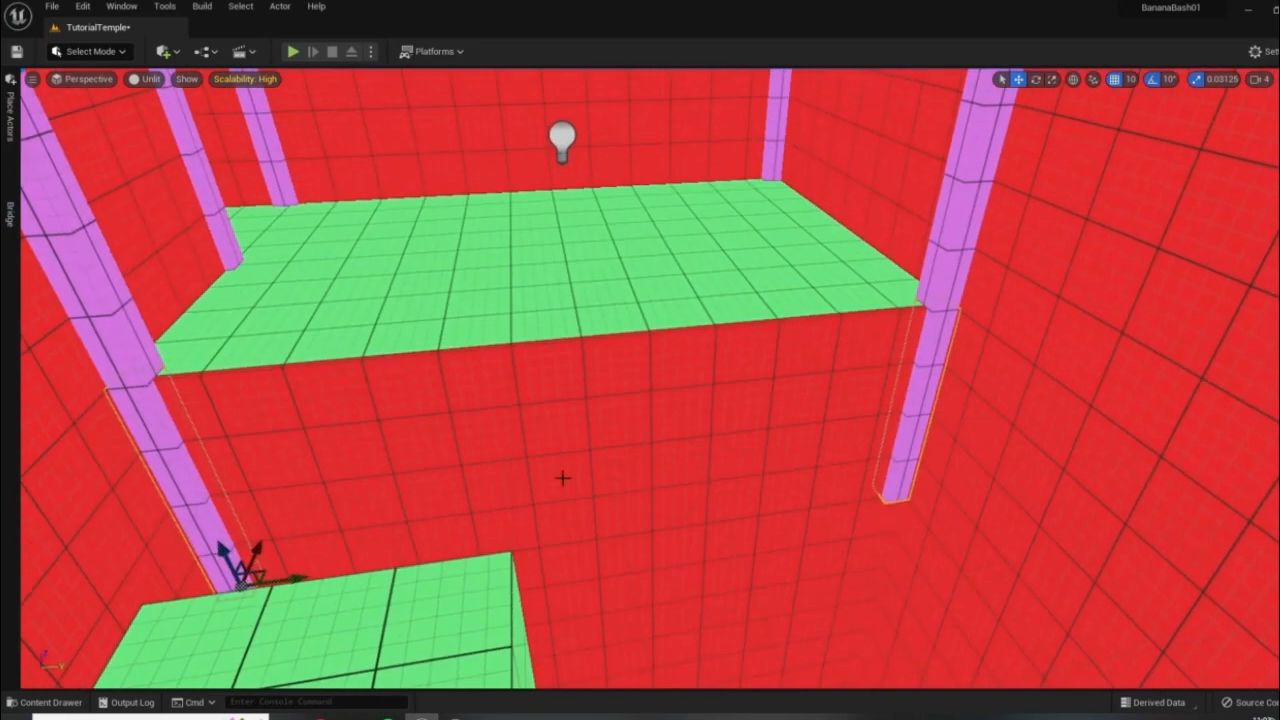
pyautogui.moveTo(562, 478); pyautogui.dragTo(554, 446, button='right')
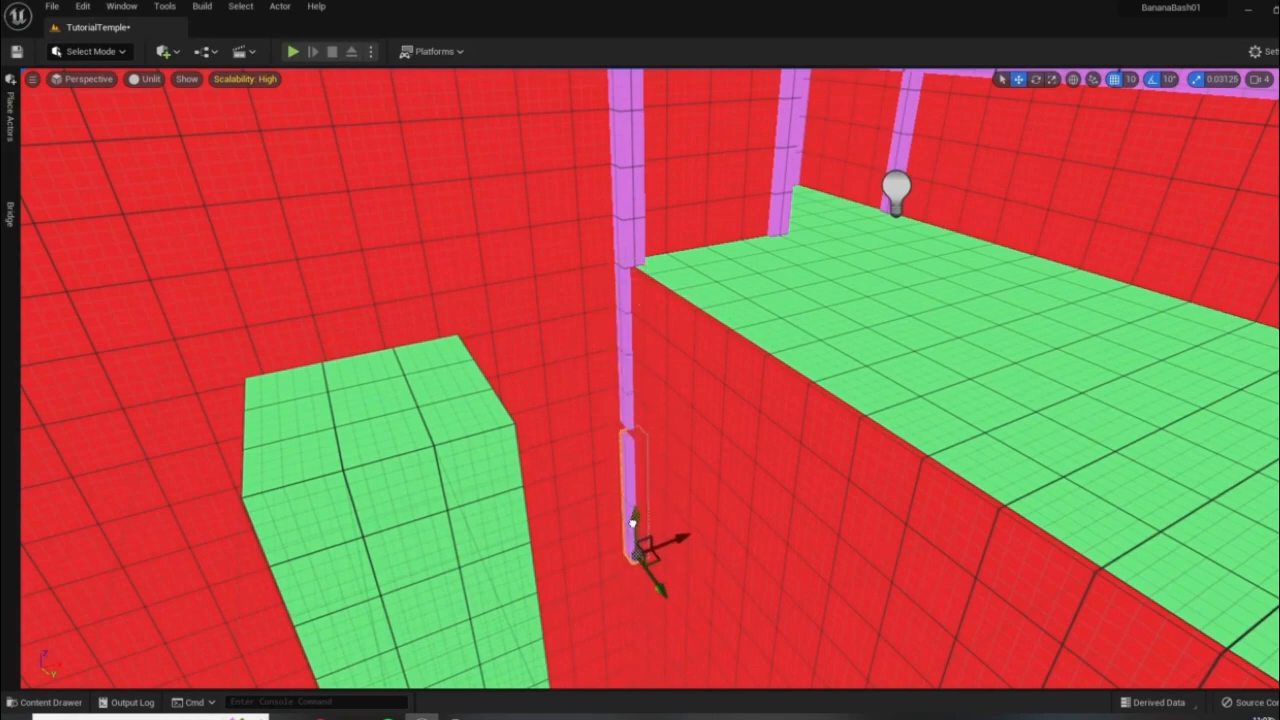
pyautogui.moveTo(846, 473); pyautogui.dragTo(735, 310, button='right')
# - Select all three beams along the ledge's ceiling edge and lower them slightly
pyautogui.click(526, 266)
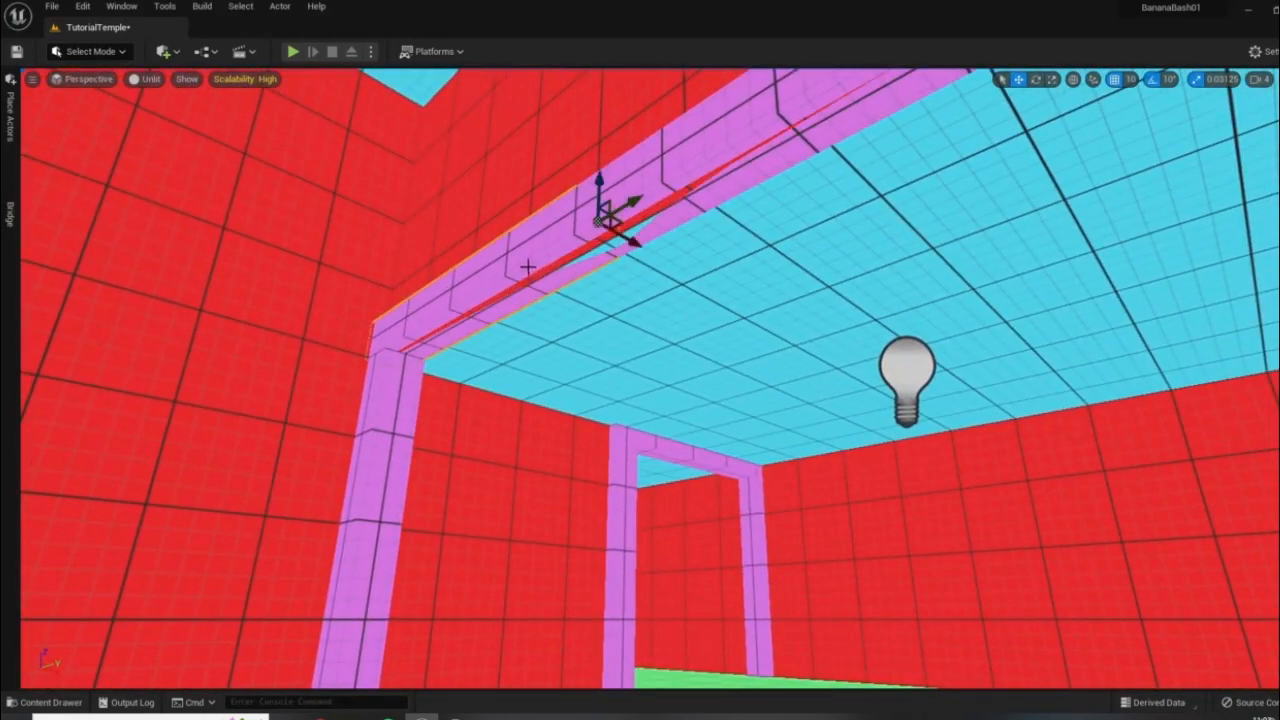
pyautogui.moveTo(710, 242); pyautogui.dragTo(783, 137, button='right')
pyautogui.moveTo(753, 238); pyautogui.dragTo(891, 310, button='right')
pyautogui.keyDown('ctrl'); pyautogui.click(1025, 345); pyautogui.keyUp('ctrl')
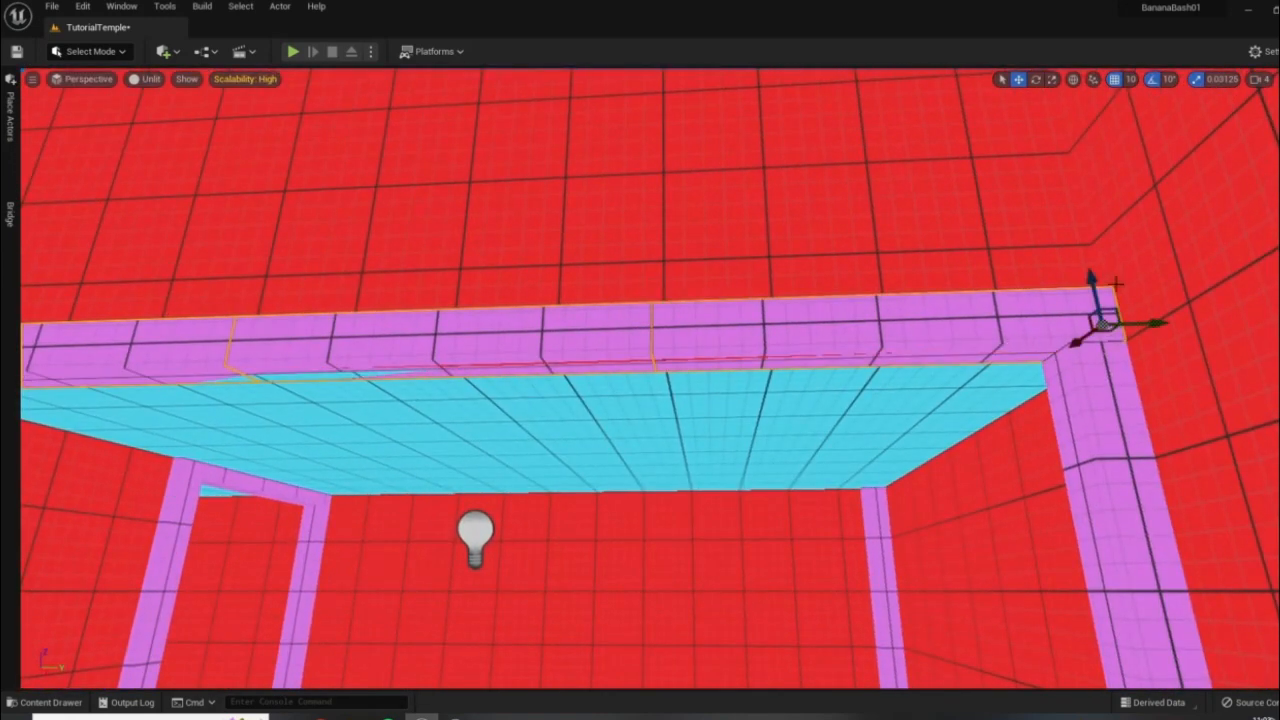
pyautogui.moveTo(1091, 280); pyautogui.dragTo(1092, 290)
pyautogui.moveTo(1154, 343); pyautogui.dragTo(1000, 395, button='right')
pyautogui.press('w')
pyautogui.moveTo(625, 413); pyautogui.dragTo(617, 194, button='right')
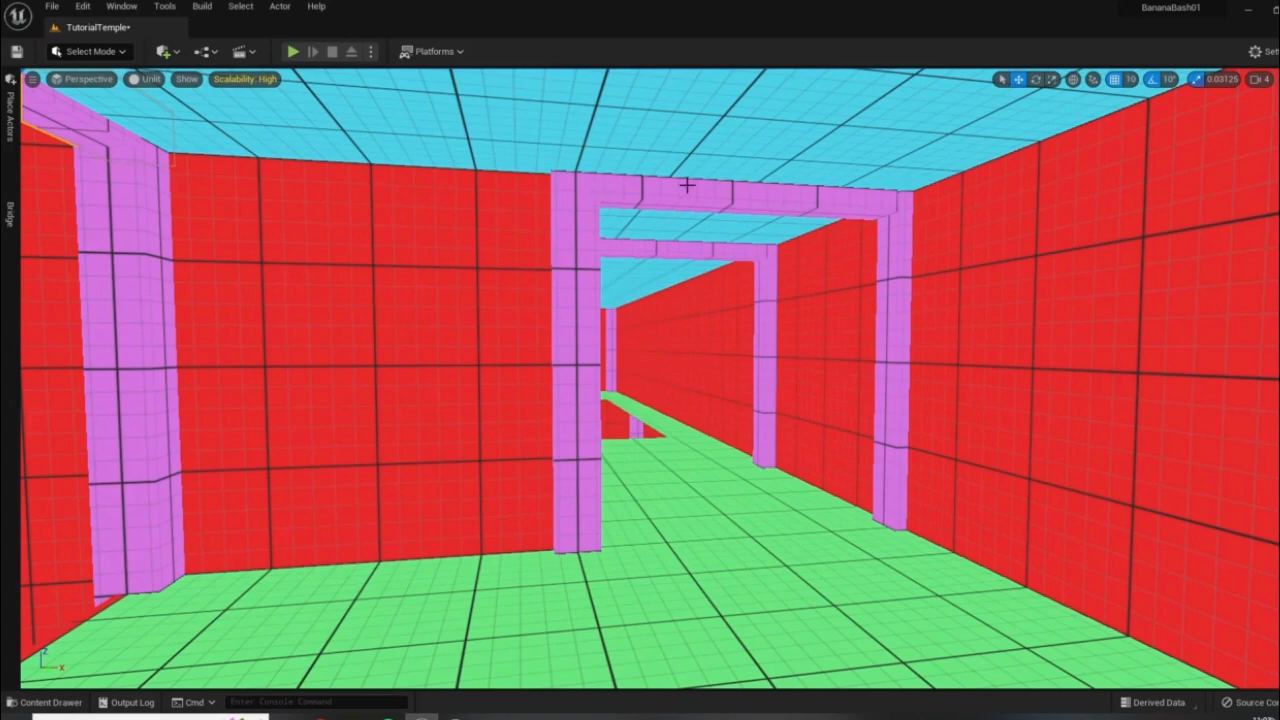
pyautogui.moveTo(687, 185); pyautogui.dragTo(1020, 260, button='right')
pyautogui.press('s')
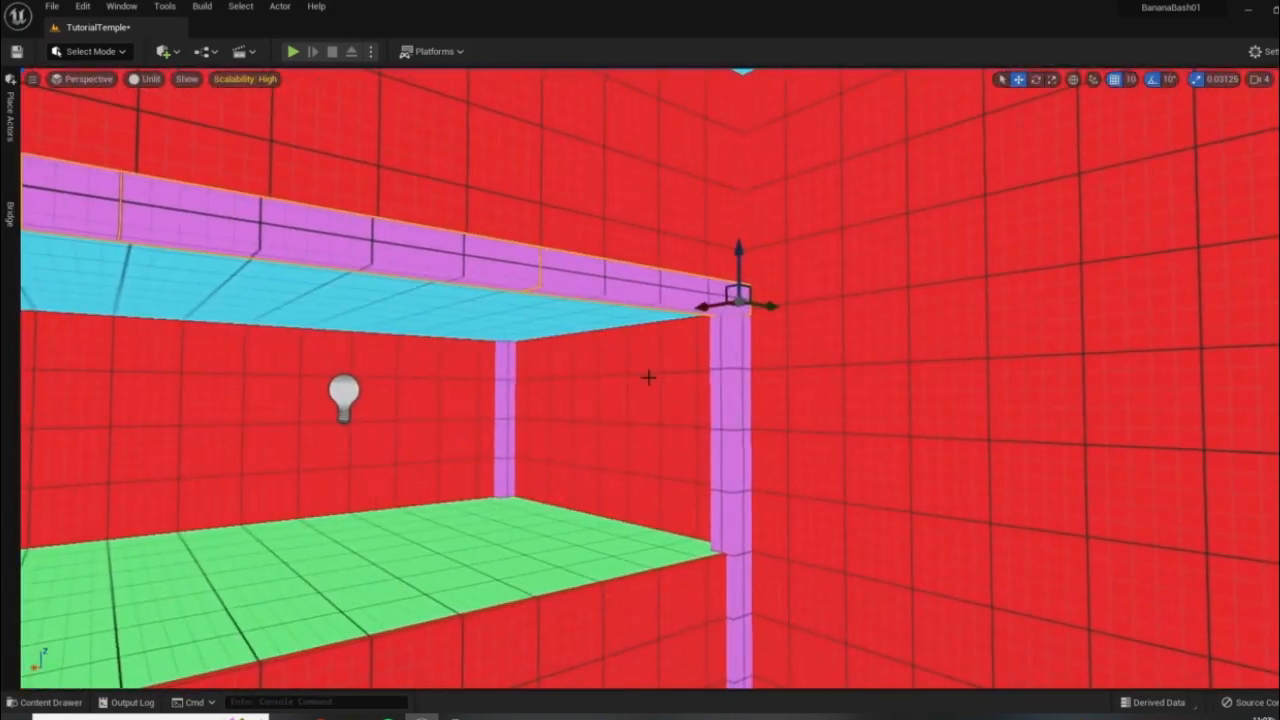
# - Select the column sections at both pit-side corners of the ledge and adjust their height to meet the lowered beams
pyautogui.click(649, 378)
pyautogui.moveTo(737, 423); pyautogui.dragTo(702, 442, button='right')
pyautogui.click(808, 450)
pyautogui.moveTo(820, 490); pyautogui.dragTo(808, 525, button='right')
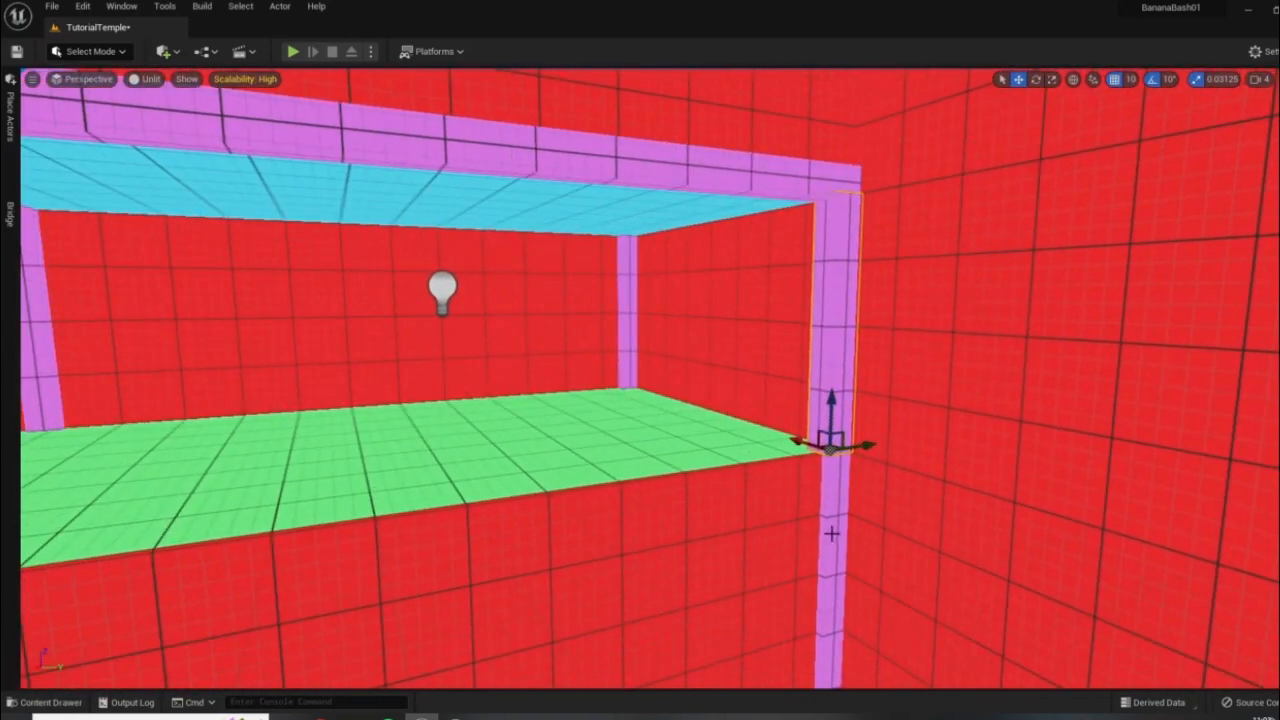
pyautogui.moveTo(890, 500); pyautogui.dragTo(593, 252, button='right')
pyautogui.click(458, 272)
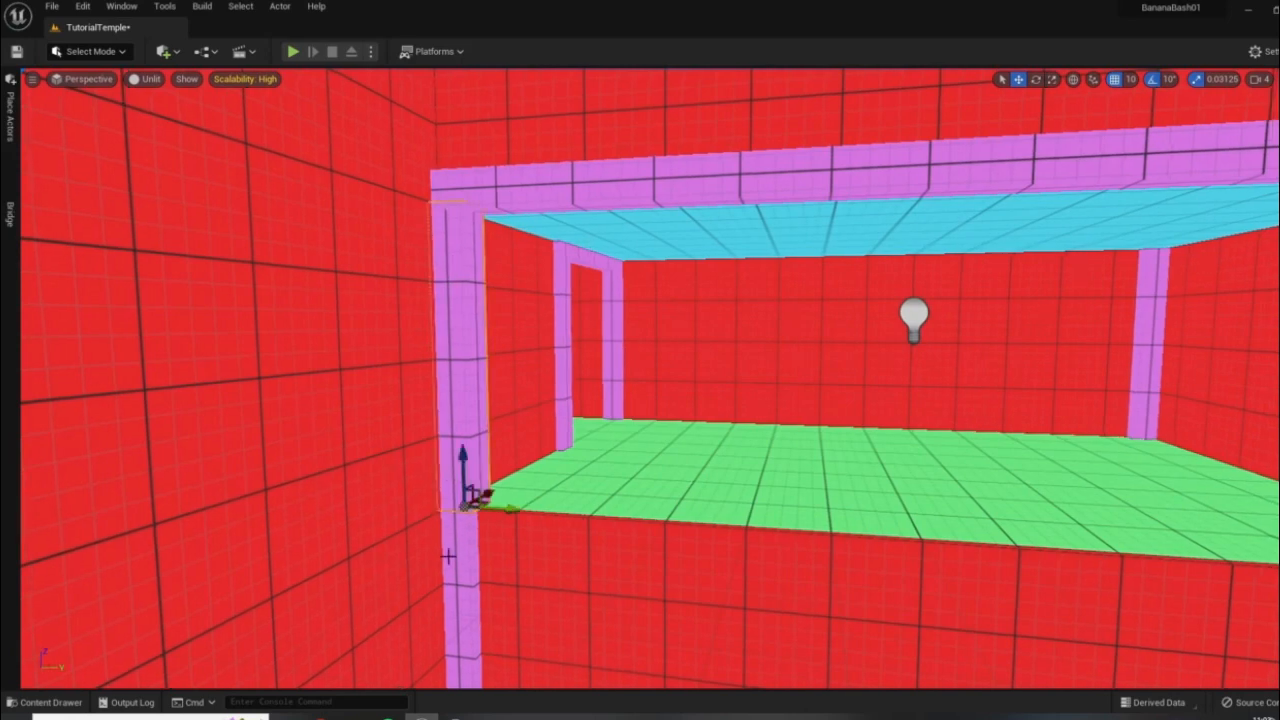
pyautogui.moveTo(460, 290); pyautogui.dragTo(427, 494, button='right')
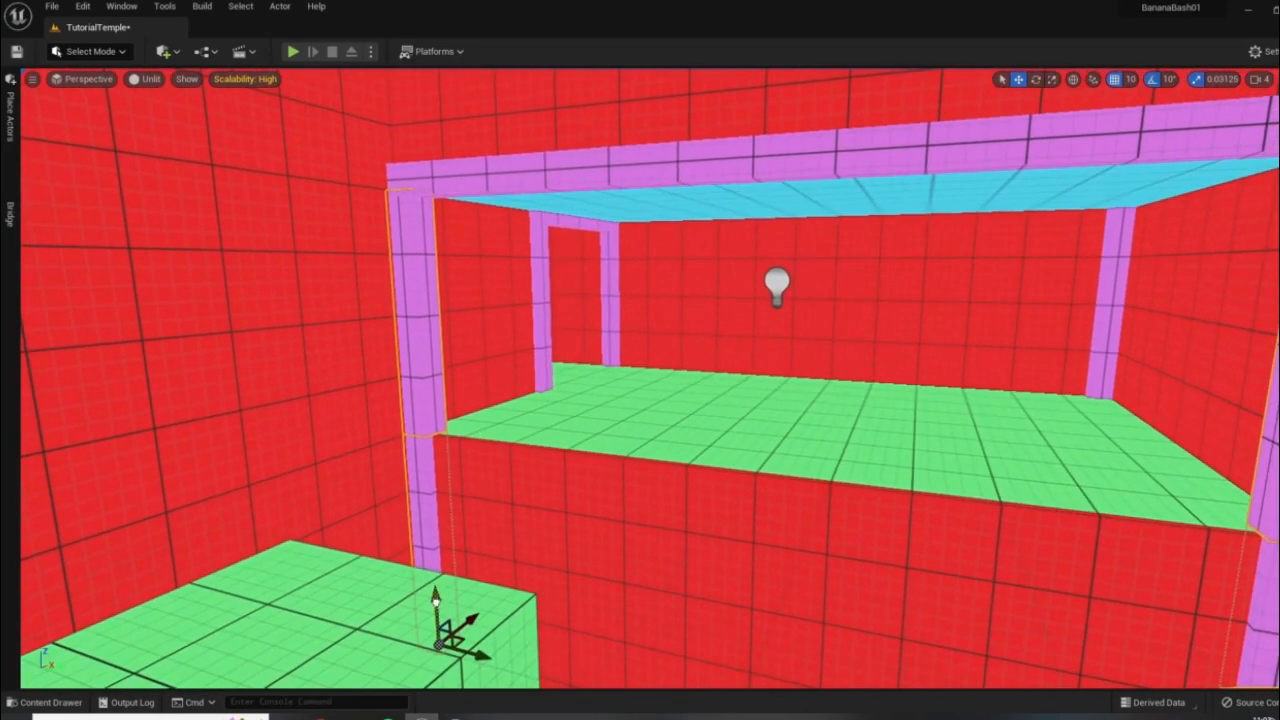
# - Duplicate a ledge corner column across the pit and seat the copy at the corner of the opposite ledge
pyautogui.click(622, 468)
pyautogui.moveTo(640, 468); pyautogui.dragTo(409, 460, button='right')
pyautogui.press('w')
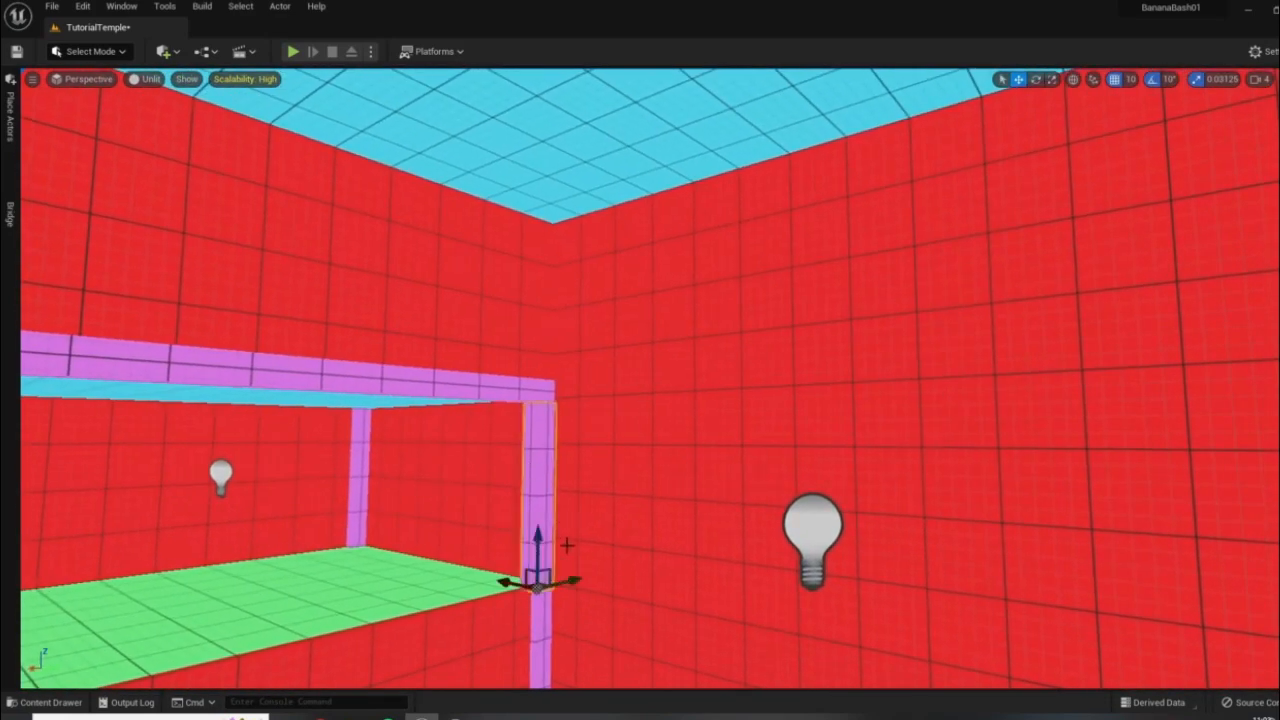
pyautogui.keyDown('alt'); pyautogui.moveTo(567, 581); pyautogui.dragTo(1120, 670); pyautogui.keyUp('alt')
pyautogui.moveTo(294, 557); pyautogui.dragTo(700, 550, button='right')
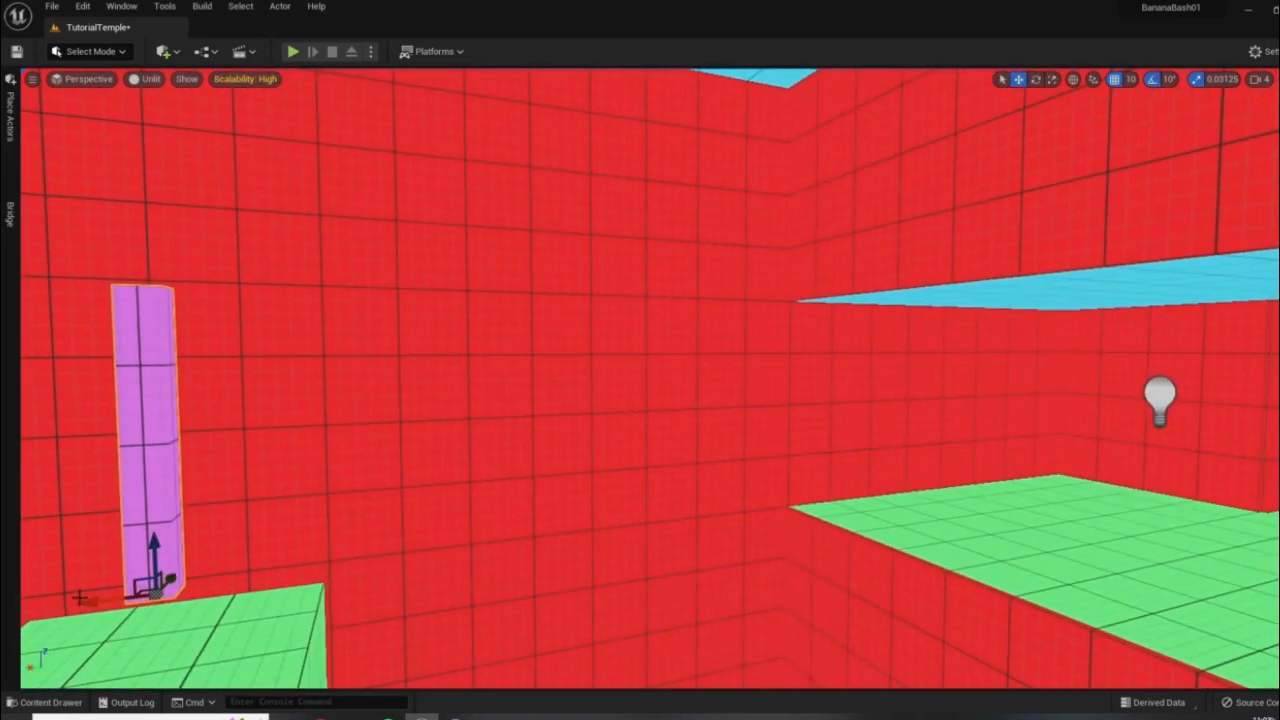
pyautogui.moveTo(118, 593); pyautogui.dragTo(789, 507)
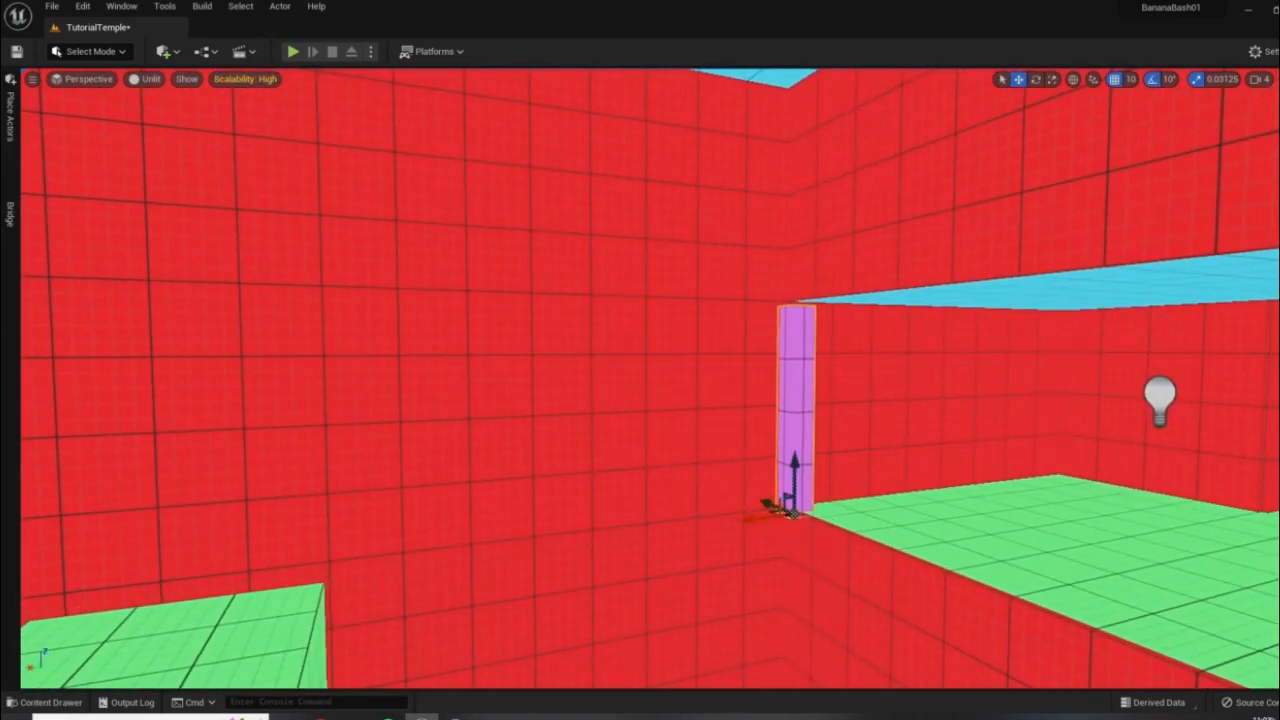
pyautogui.moveTo(697, 513); pyautogui.dragTo(880, 505, button='right')
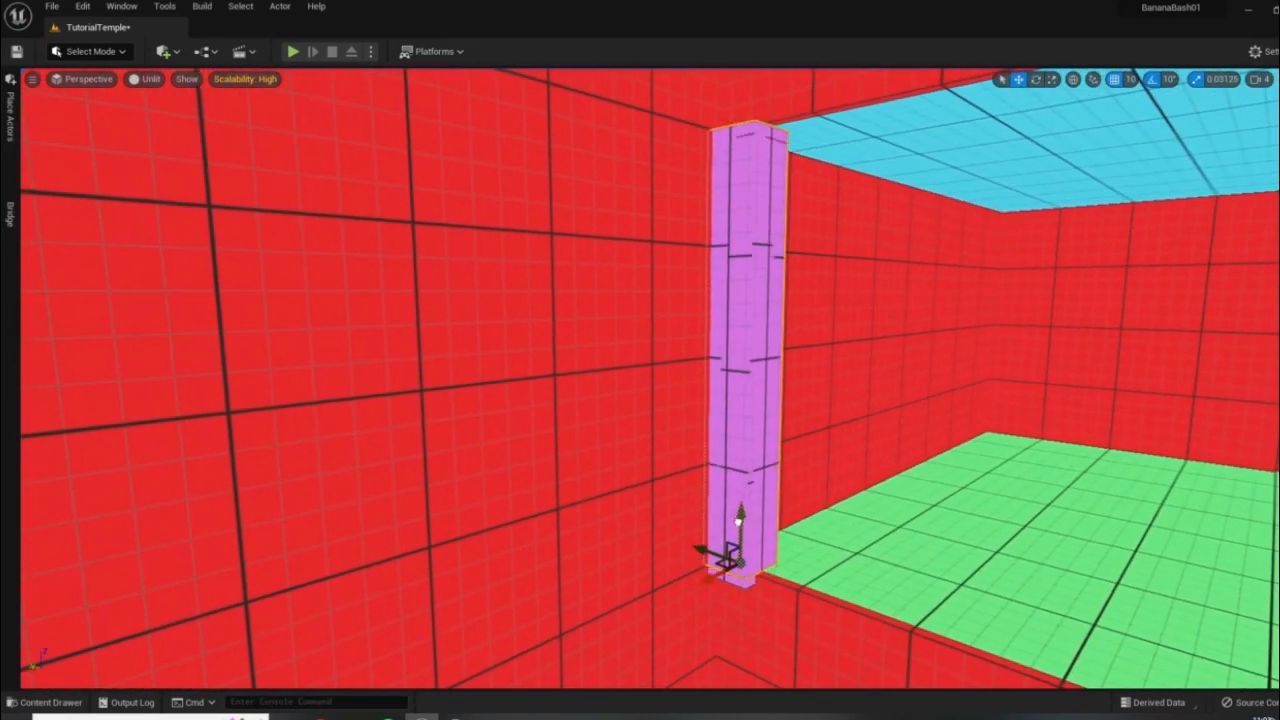
# - Copy the opposite ledge's column upward, rotate the copy horizontal, and seat it as a beam on top of that column
pyautogui.keyDown('alt'); pyautogui.moveTo(739, 518); pyautogui.dragTo(705, 79); pyautogui.keyUp('alt')
pyautogui.moveTo(567, 290); pyautogui.dragTo(665, 225, button='right')
pyautogui.press('e')
pyautogui.moveTo(535, 355); pyautogui.dragTo(410, 318)
pyautogui.press('s')
pyautogui.moveTo(410, 318); pyautogui.dragTo(490, 345, button='right')
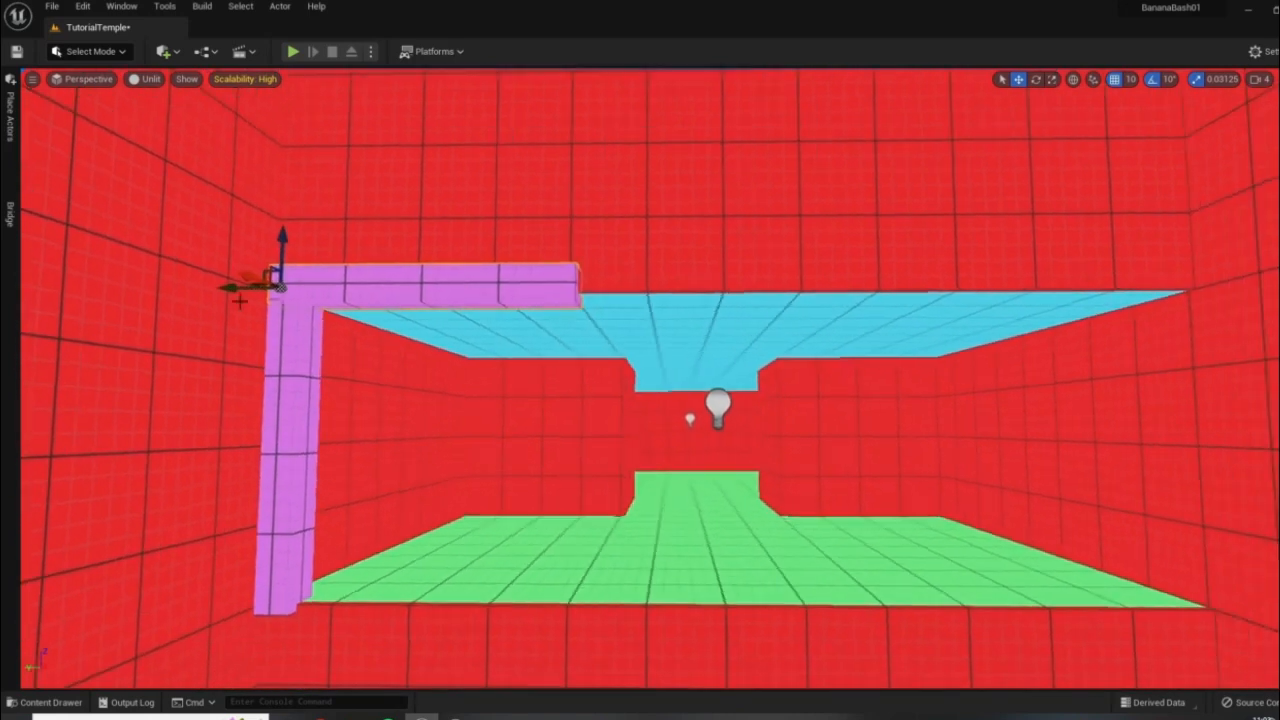
# - Duplicate the beam twice to span the opposite ledge's opening, and copy the corner column to the opening's other end
pyautogui.keyDown('alt'); pyautogui.moveTo(230, 286); pyautogui.dragTo(867, 281); pyautogui.keyUp('alt')
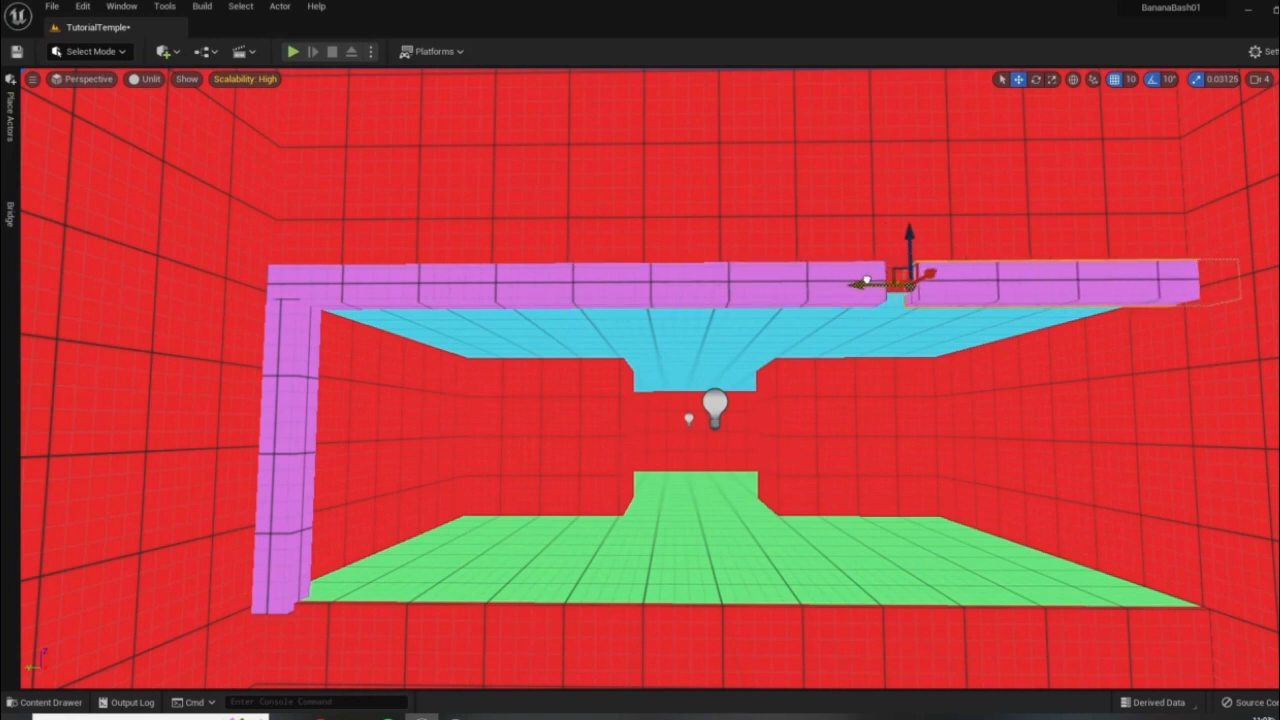
pyautogui.click(318, 359)
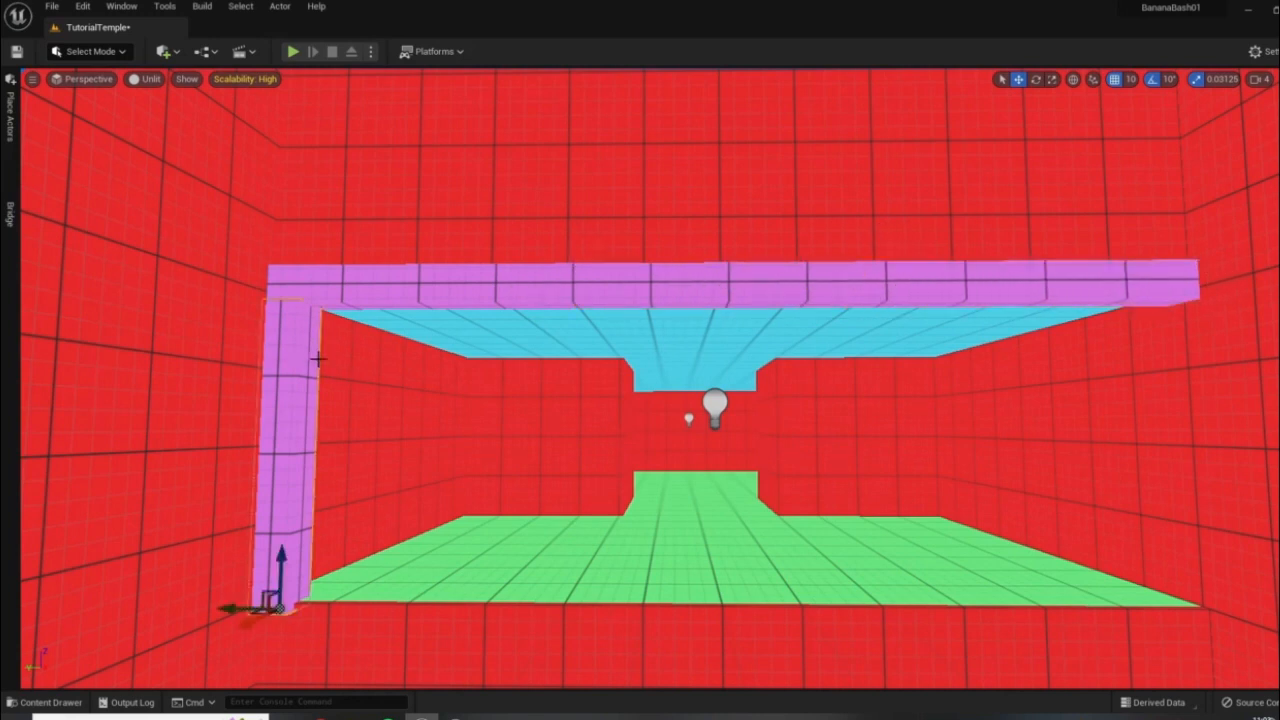
pyautogui.keyDown('alt'); pyautogui.moveTo(230, 606); pyautogui.dragTo(1139, 585); pyautogui.keyUp('alt')
pyautogui.moveTo(745, 586); pyautogui.dragTo(695, 615, button='right')
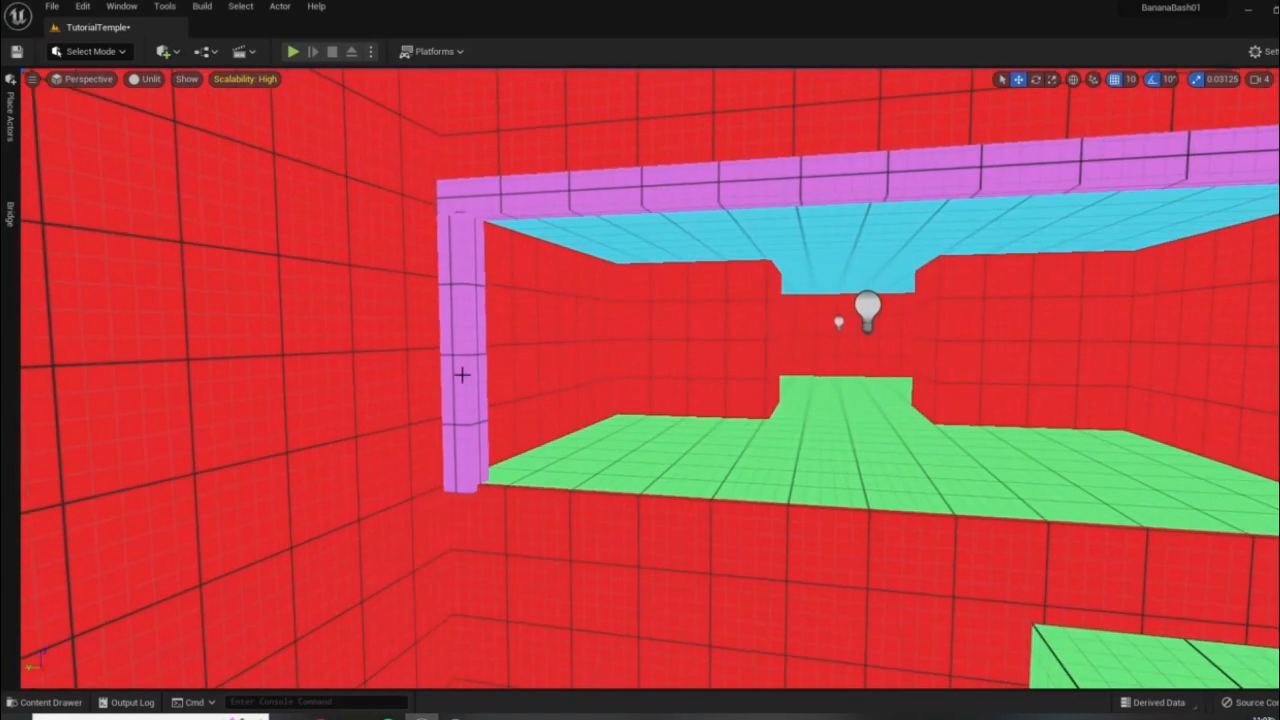
# - Select both columns of the opposite ledge and duplicate them downward twice along the pit walls
pyautogui.click(463, 374)
pyautogui.moveTo(605, 404); pyautogui.dragTo(641, 409, button='right')
pyautogui.keyDown('ctrl'); pyautogui.click(1257, 352); pyautogui.keyUp('ctrl')
pyautogui.press('s')
pyautogui.moveTo(1064, 436); pyautogui.dragTo(1070, 440, button='right')
pyautogui.moveTo(988, 392); pyautogui.dragTo(929, 607)
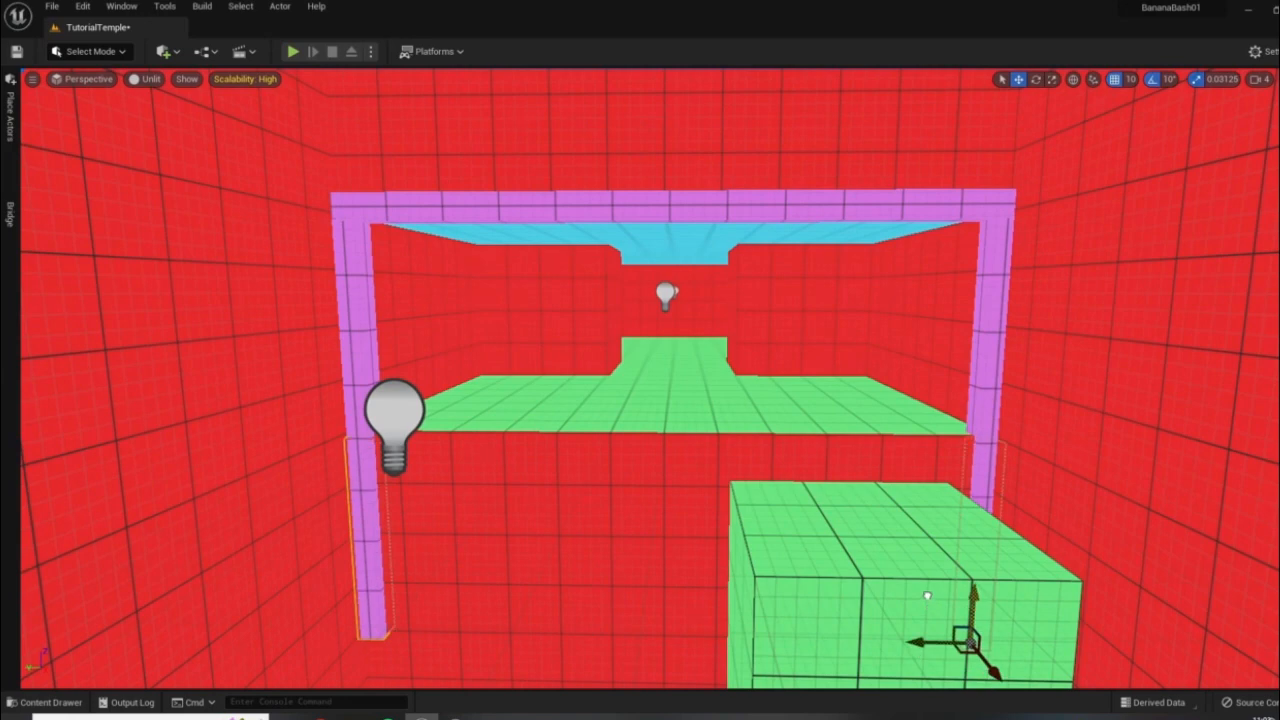
pyautogui.press('s')
pyautogui.press('d')
pyautogui.moveTo(841, 423); pyautogui.dragTo(806, 399, button='right')
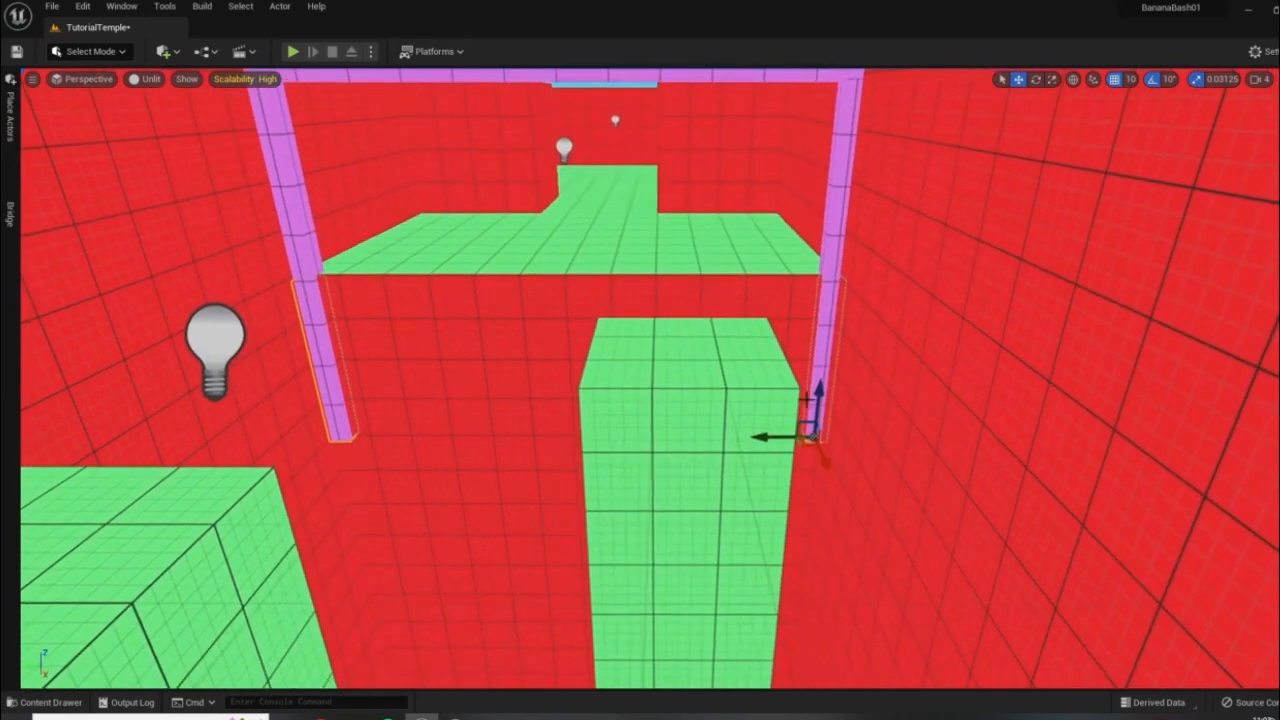
pyautogui.keyDown('alt'); pyautogui.moveTo(819, 405); pyautogui.dragTo(807, 558); pyautogui.keyUp('alt')
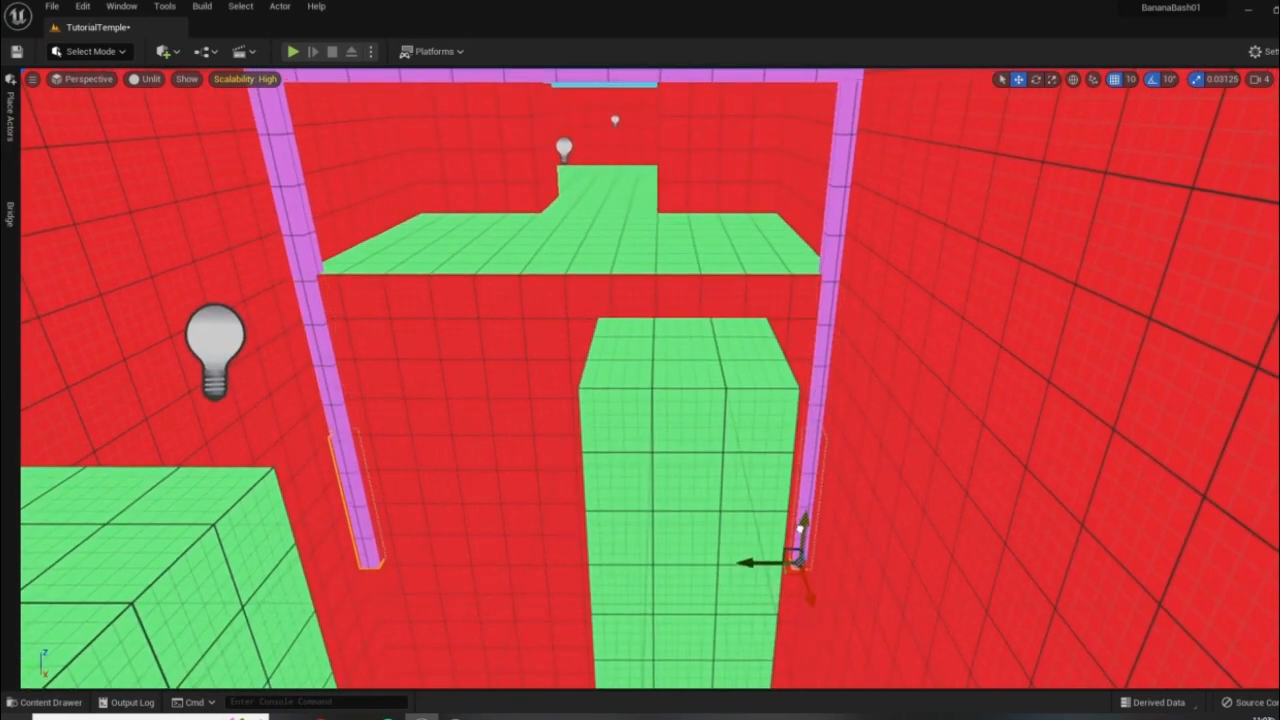
# - Playtest the level from the floor overlooking the trimmed pit room, walk the character toward the pit, and end the session
pyautogui.click(550, 352)
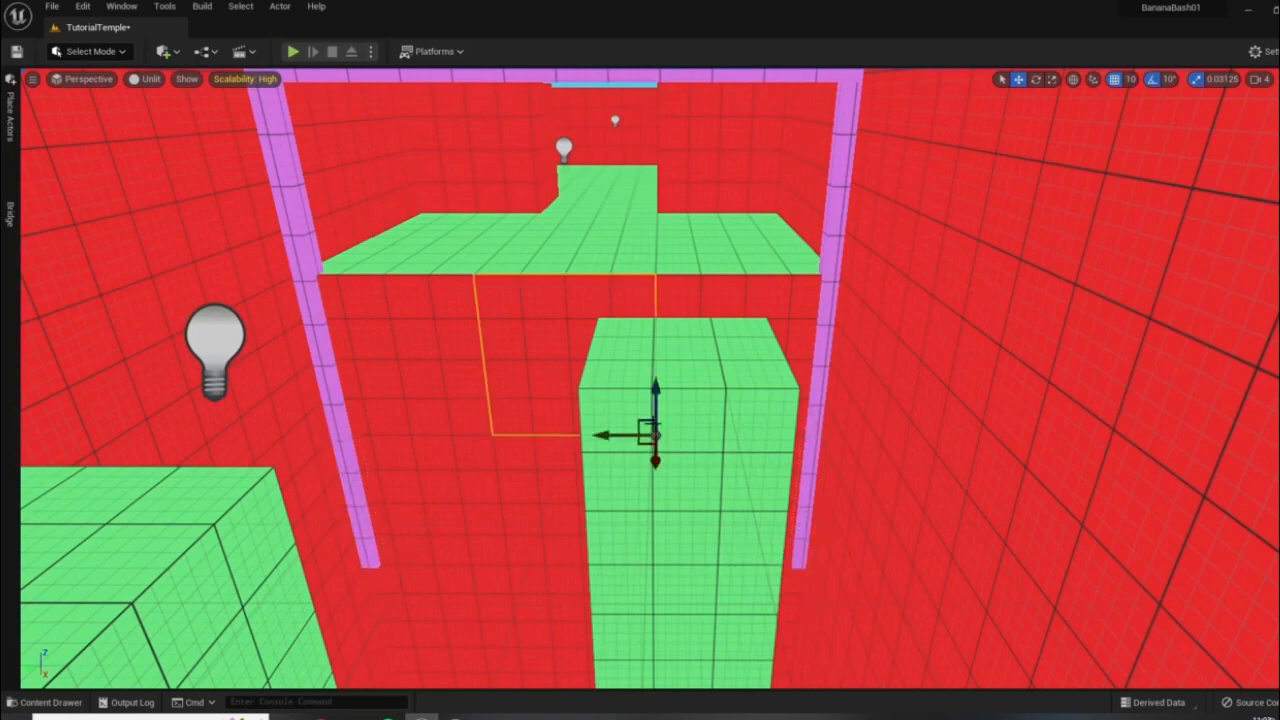
pyautogui.press('d')
pyautogui.moveTo(550, 352); pyautogui.dragTo(250, 310, button='right')
pyautogui.press('a')
pyautogui.press('d')
pyautogui.press('w')
pyautogui.press('d')
pyautogui.press('w')
pyautogui.moveTo(720, 490); pyautogui.dragTo(763, 498, button='right')
pyautogui.rightClick(763, 498)
pyautogui.click(828, 485)
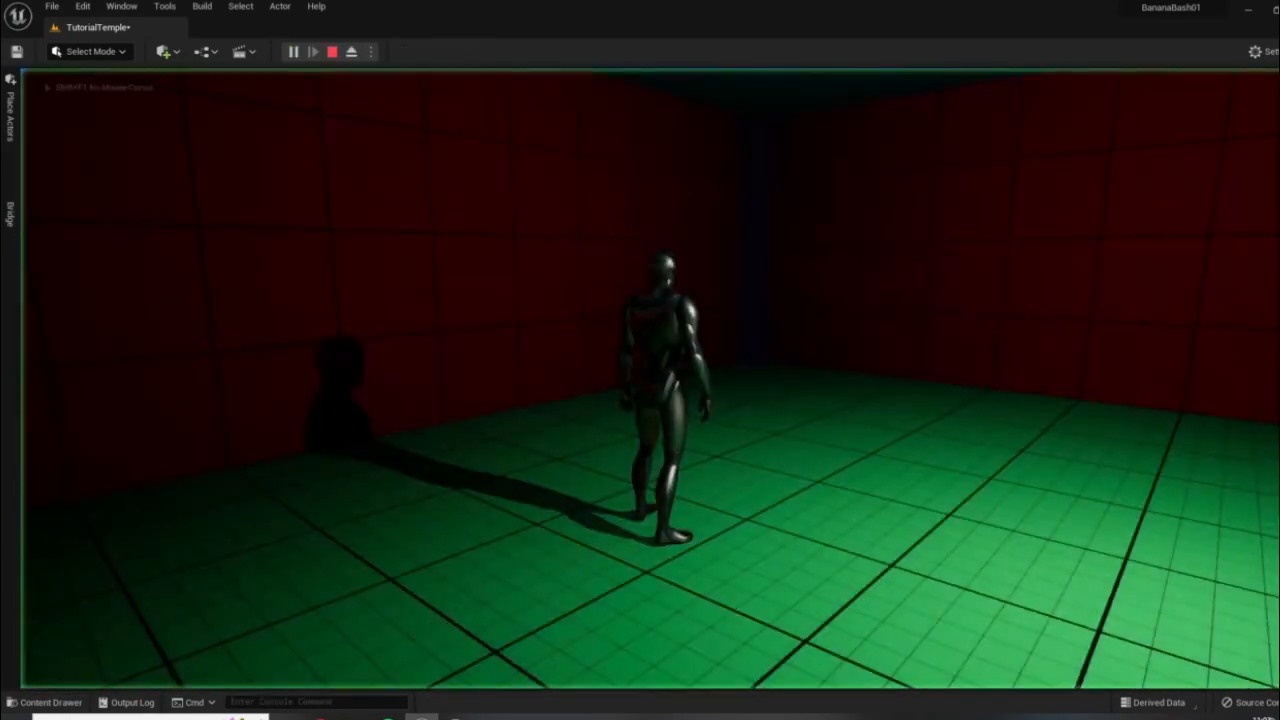
pyautogui.press('d')
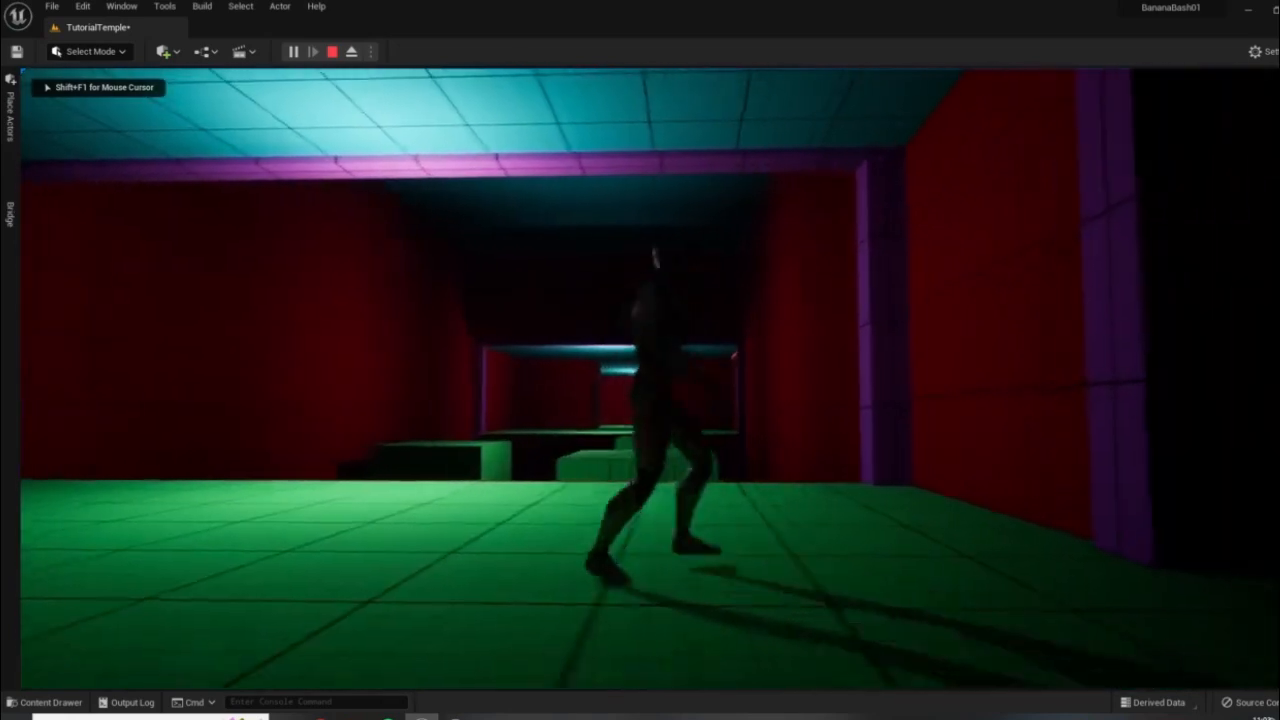
pyautogui.press('w')
pyautogui.press('Escape')
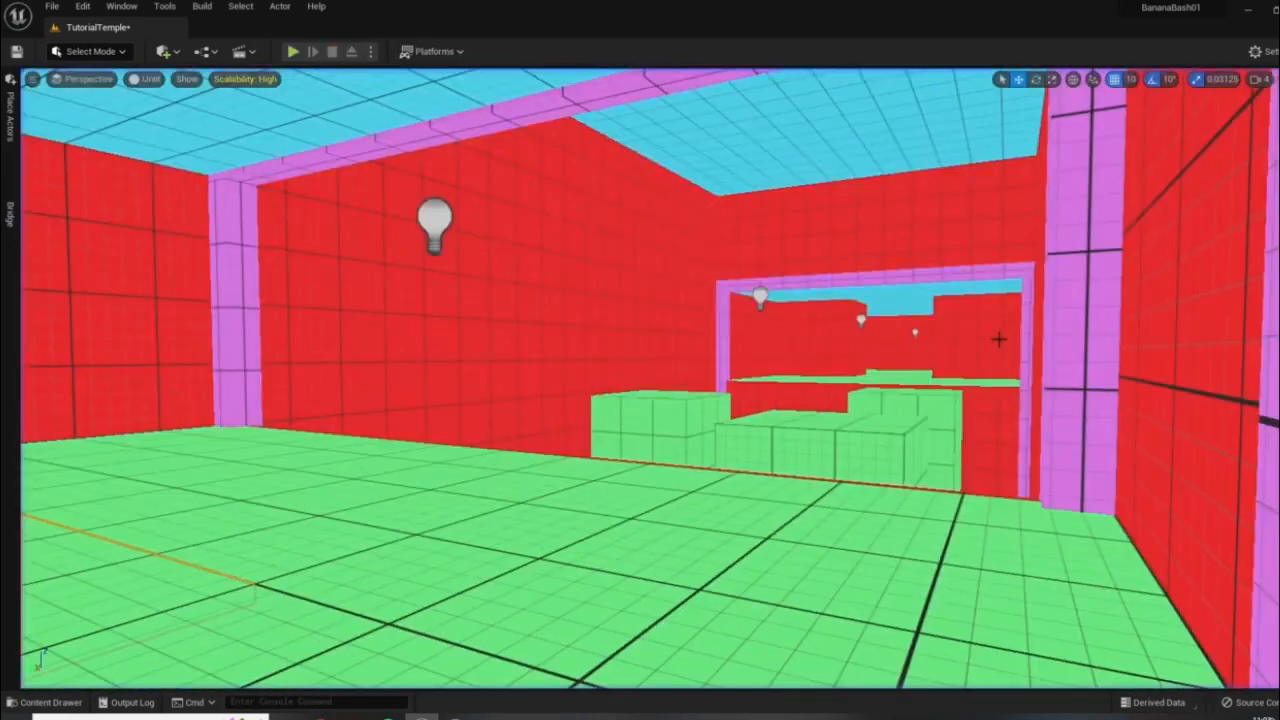
# - Select the pit room's point light, switch the viewport to Lit, and raise the light close to the ceiling
pyautogui.click(831, 304)
pyautogui.moveTo(831, 304); pyautogui.dragTo(989, 357, button='right')
pyautogui.press('w')
pyautogui.scroll(5, 975, 360)
pyautogui.scroll(-5, 963, 362)
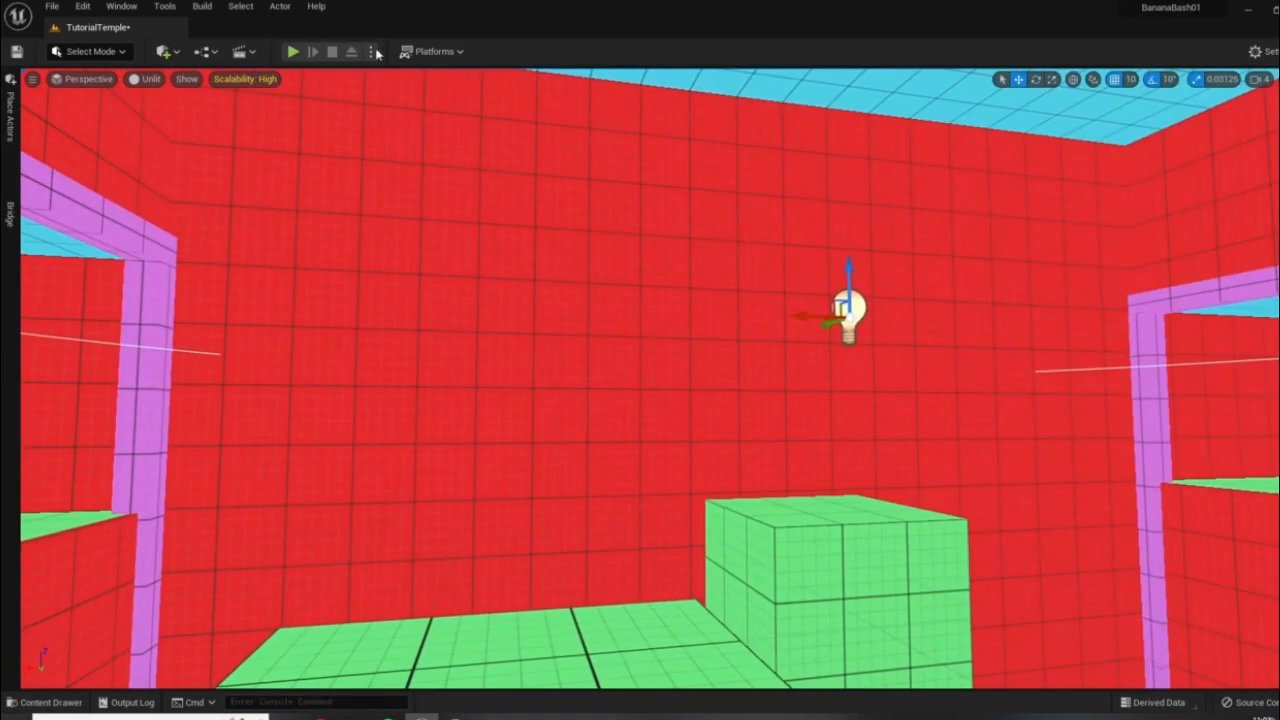
pyautogui.click(155, 82)
pyautogui.click(145, 113)
pyautogui.moveTo(817, 315); pyautogui.dragTo(760, 84)
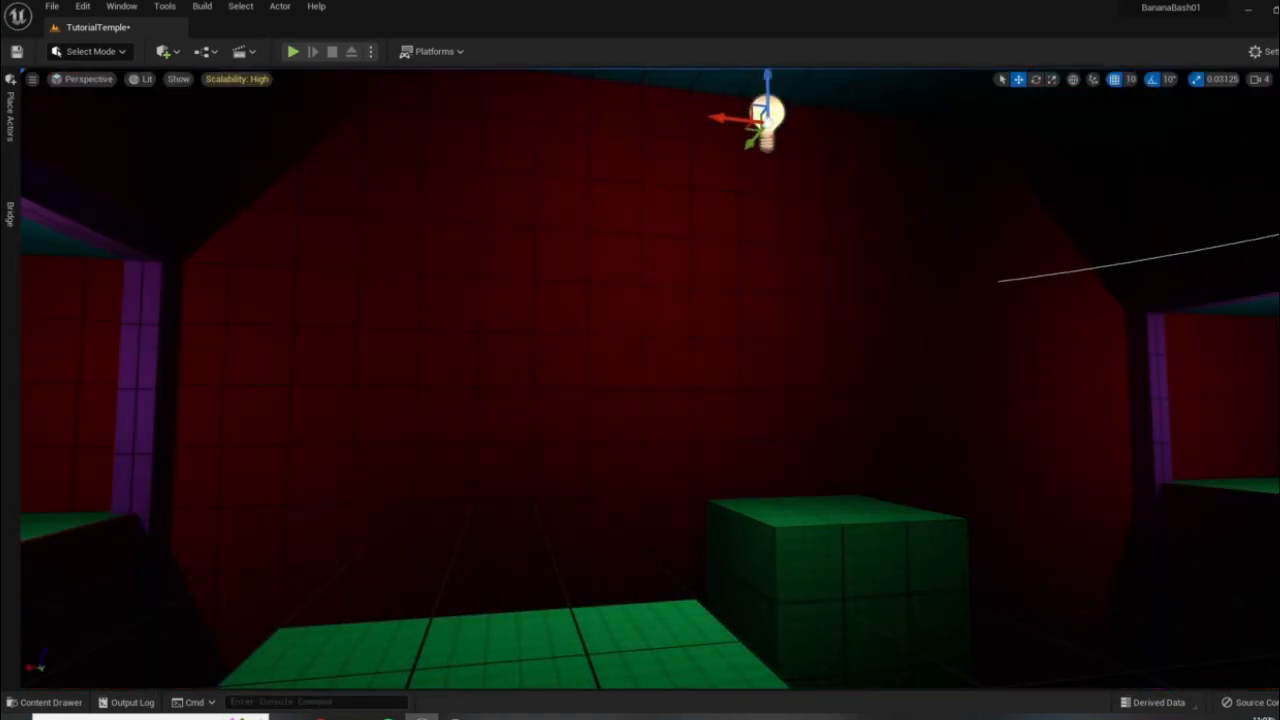
# - Raise the pit room light's intensity to about 50.25 cd and move the light to Y 3820
pyautogui.click(1279, 200)
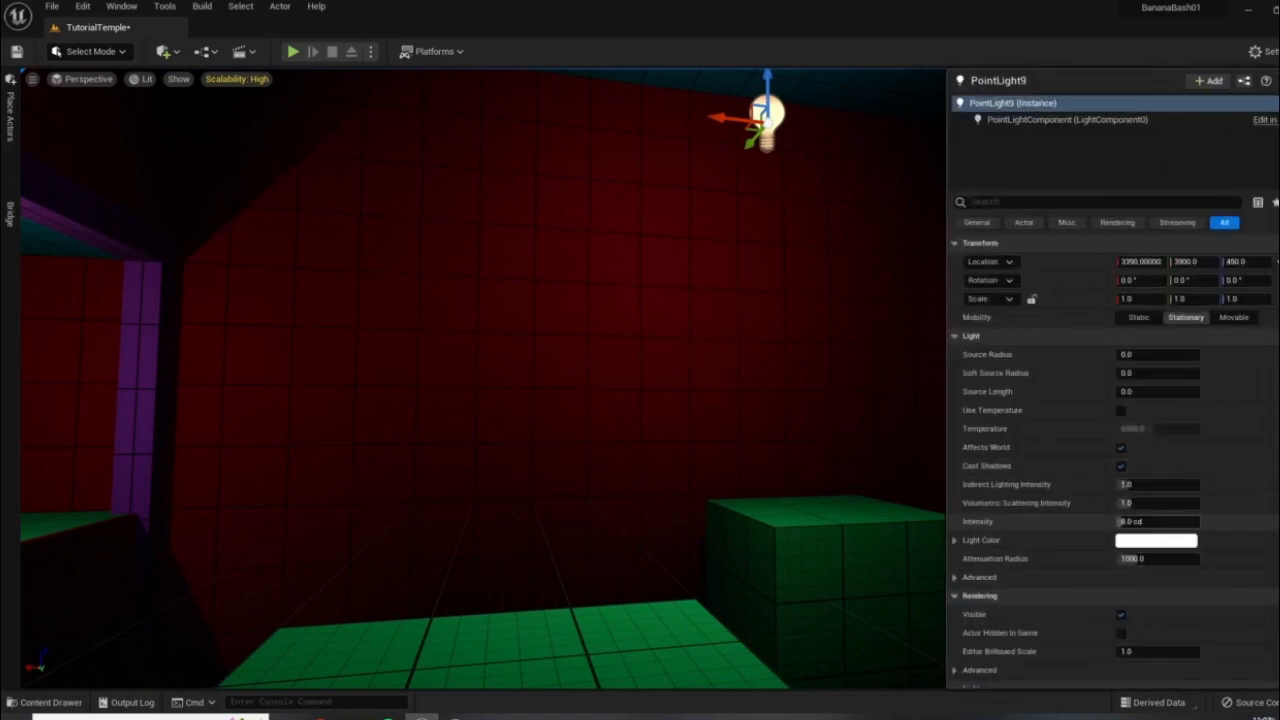
pyautogui.moveTo(1130, 521); pyautogui.dragTo(1160, 521)
pyautogui.moveTo(720, 400); pyautogui.dragTo(1080, 415, button='right')
pyautogui.moveTo(650, 199); pyautogui.dragTo(695, 213)
pyautogui.press('a')
pyautogui.moveTo(695, 213); pyautogui.dragTo(728, 222, button='right')
# - Increase the pit room light's indirect lighting intensity and shift the light sideways across the room
pyautogui.click(1279, 200)
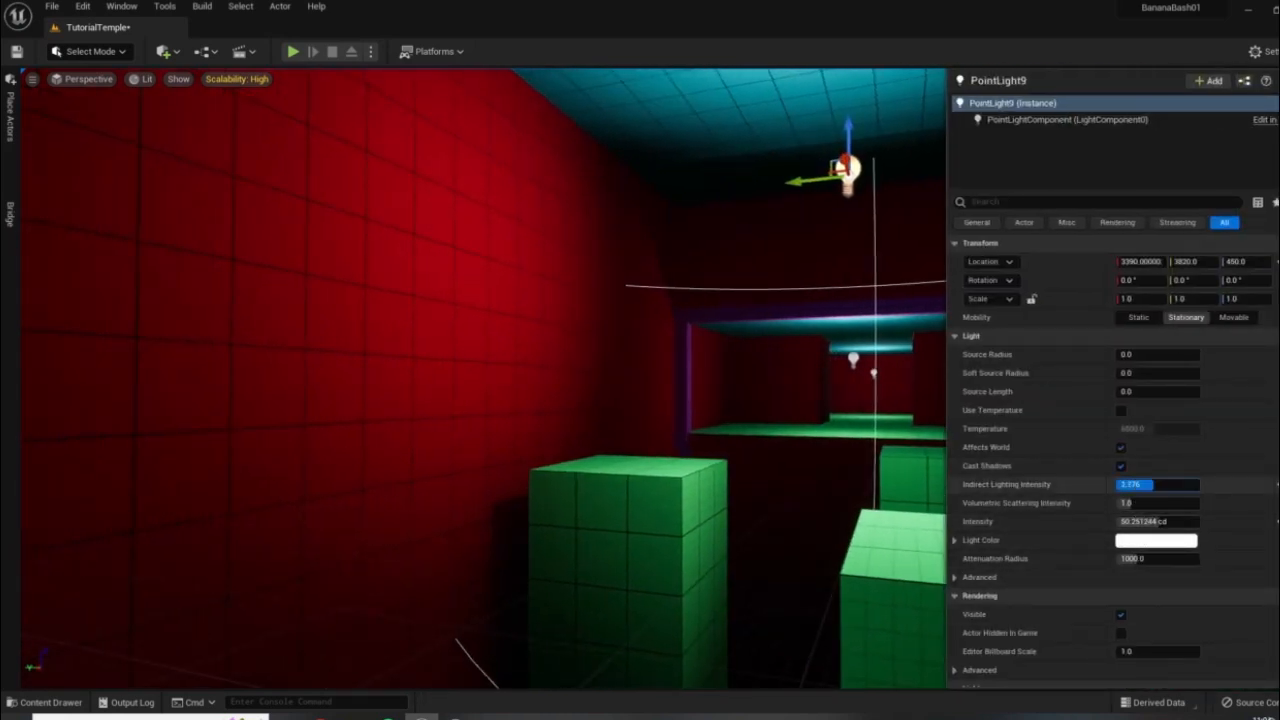
pyautogui.moveTo(1153, 484); pyautogui.dragTo(1183, 484)
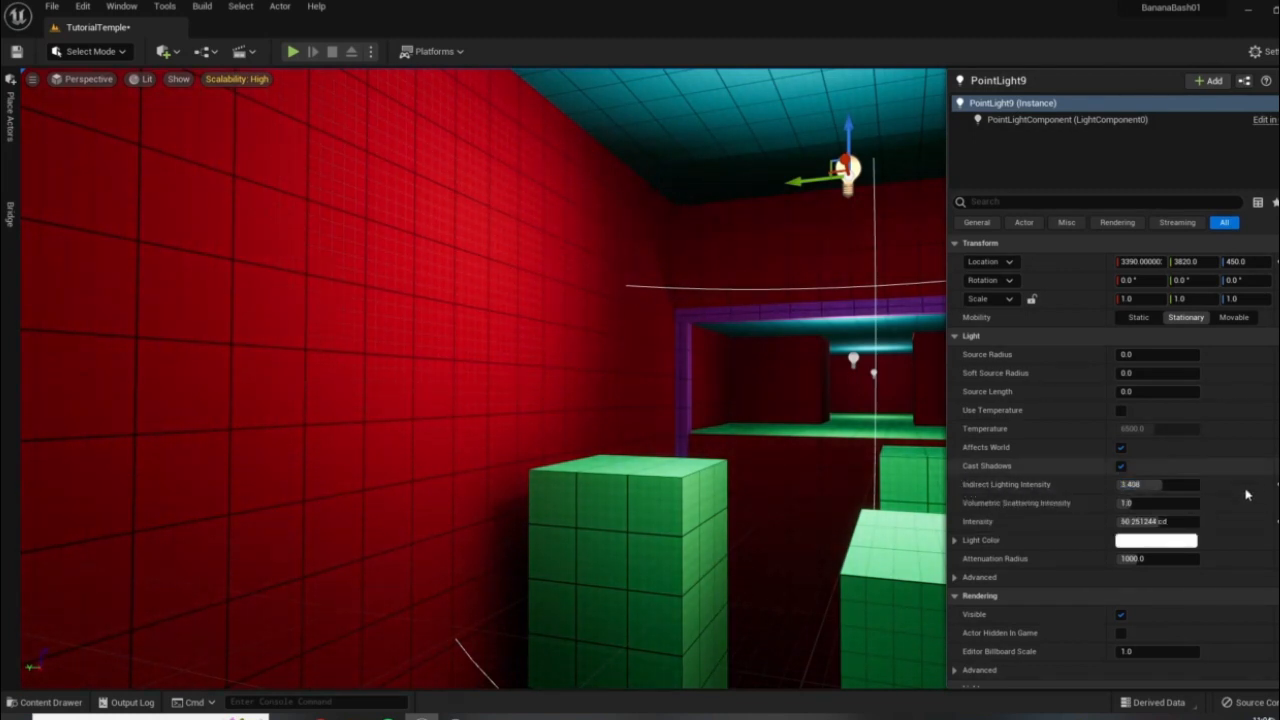
pyautogui.moveTo(1140, 484); pyautogui.dragTo(1195, 484)
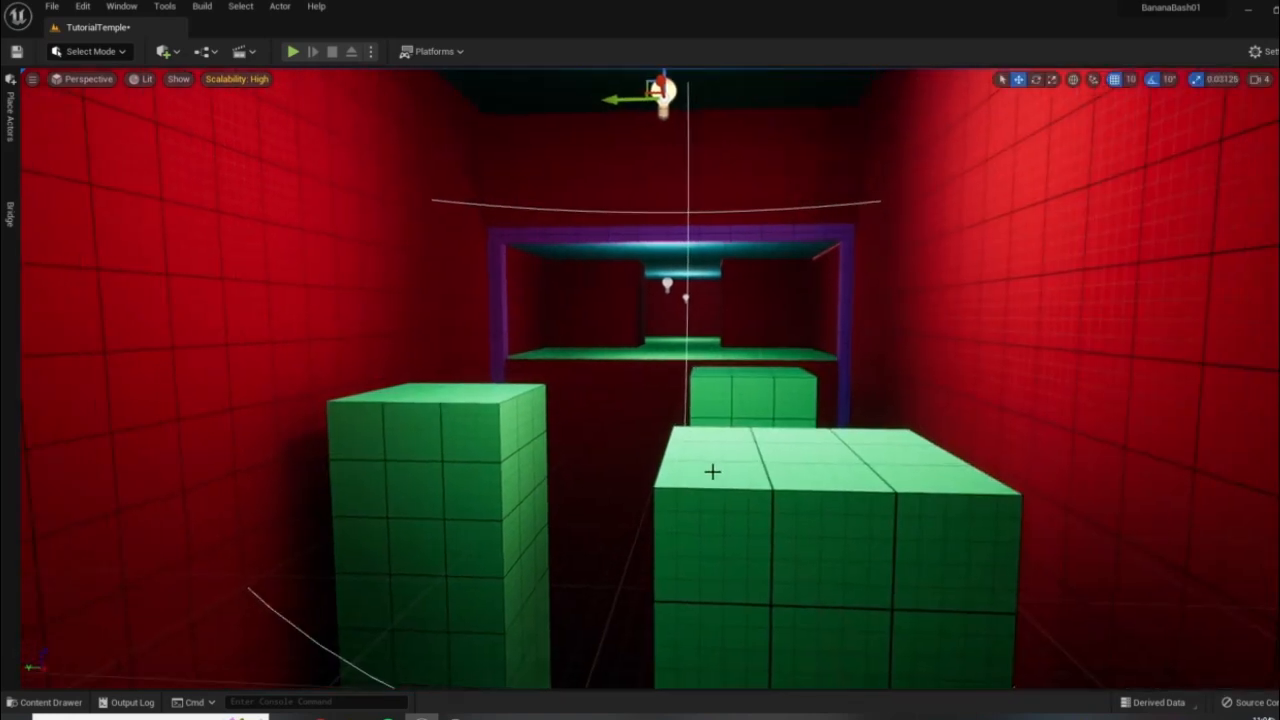
pyautogui.scroll(-8, 708, 471)
pyautogui.moveTo(725, 183); pyautogui.dragTo(706, 183)
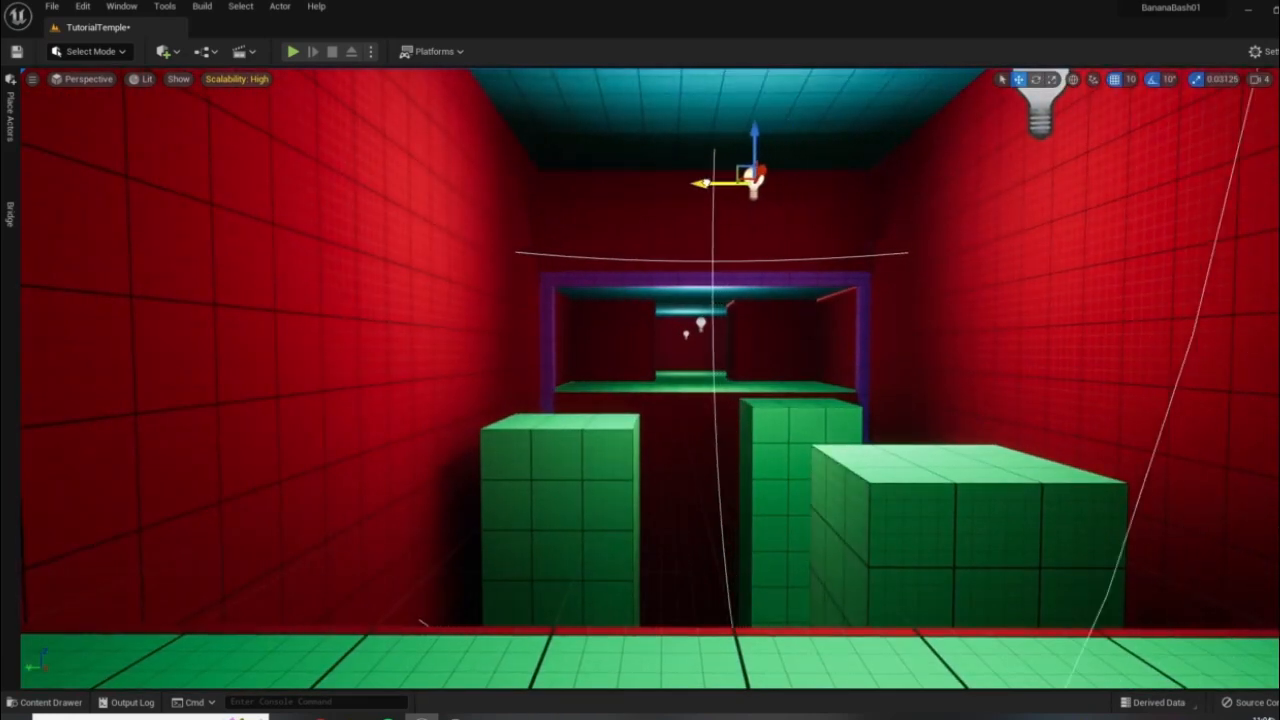
# - Copy a purple column from the pit room's far ledge into the back corner of the room behind it
pyautogui.moveTo(706, 300); pyautogui.dragTo(515, 250, button='right')
pyautogui.press('w')
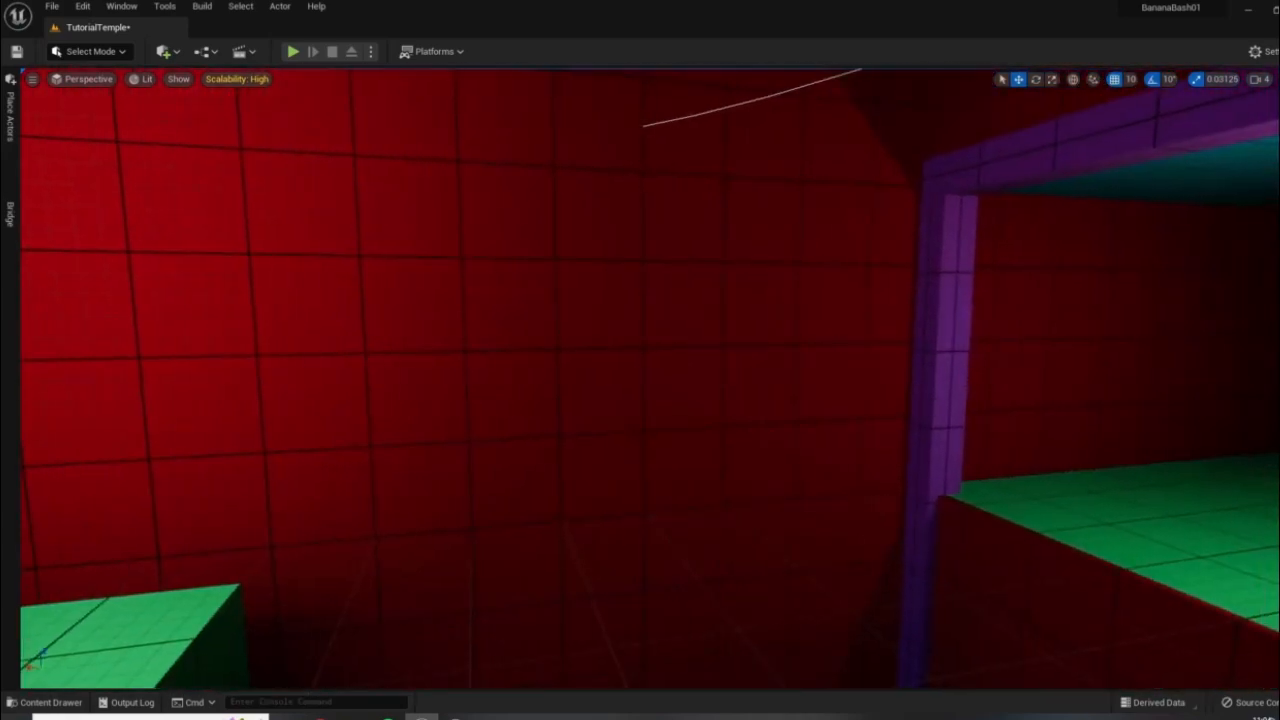
pyautogui.click(945, 345)
pyautogui.press('w')
pyautogui.moveTo(945, 345); pyautogui.dragTo(985, 345, button='right')
pyautogui.press('s')
pyautogui.press('w')
pyautogui.keyDown('alt'); pyautogui.moveTo(583, 455); pyautogui.dragTo(1012, 530); pyautogui.keyUp('alt')
pyautogui.moveTo(1012, 530); pyautogui.dragTo(1165, 528, button='right')
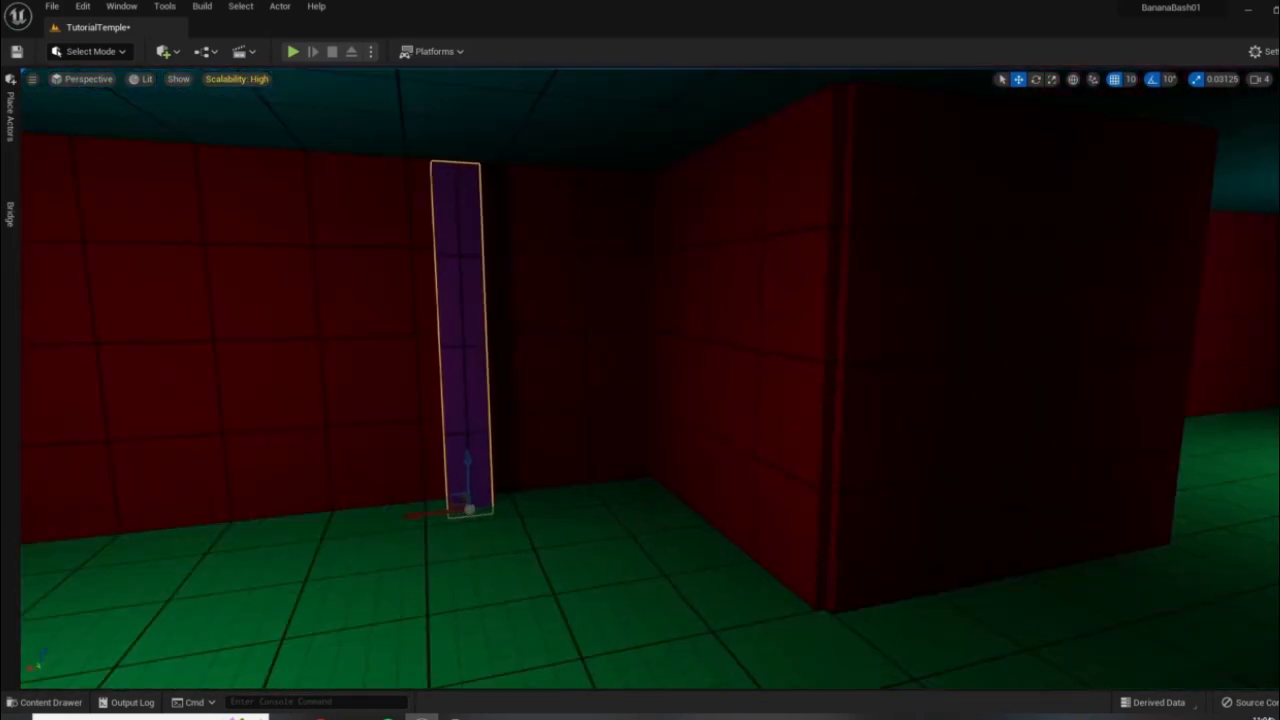
pyautogui.moveTo(468, 509); pyautogui.dragTo(615, 490)
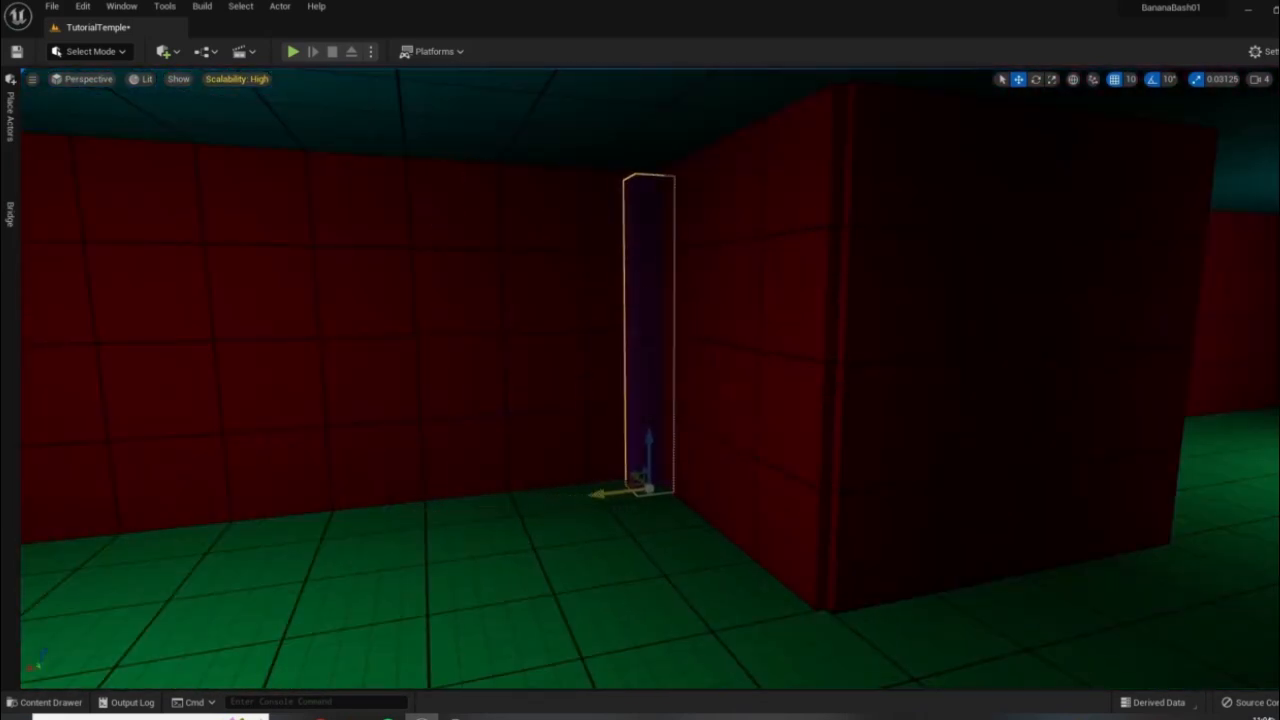
# - Copy the corner column along the back wall to the nearer edge of the corridor opening
pyautogui.moveTo(600, 493); pyautogui.dragTo(732, 470, button='right')
pyautogui.press('a')
pyautogui.moveTo(650, 380); pyautogui.dragTo(730, 372, button='right')
pyautogui.press('a')
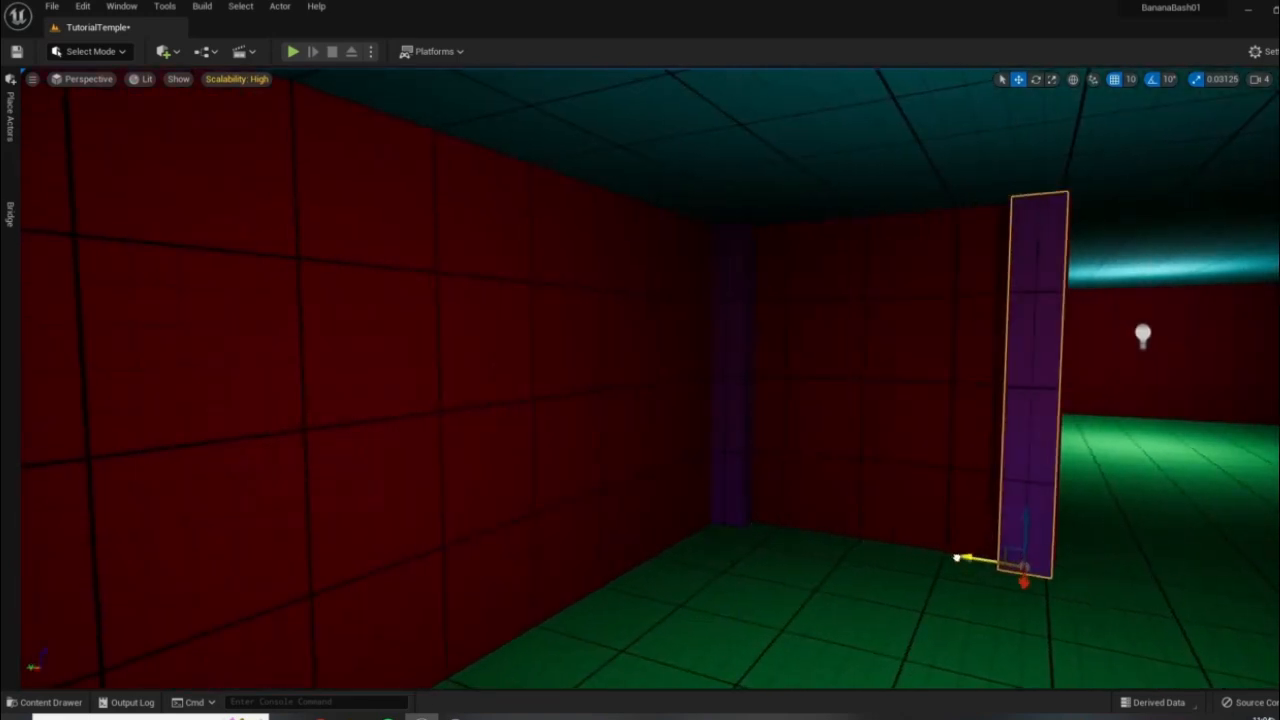
pyautogui.moveTo(957, 558); pyautogui.dragTo(967, 560)
pyautogui.moveTo(967, 560); pyautogui.dragTo(1070, 560, button='right')
pyautogui.press('s')
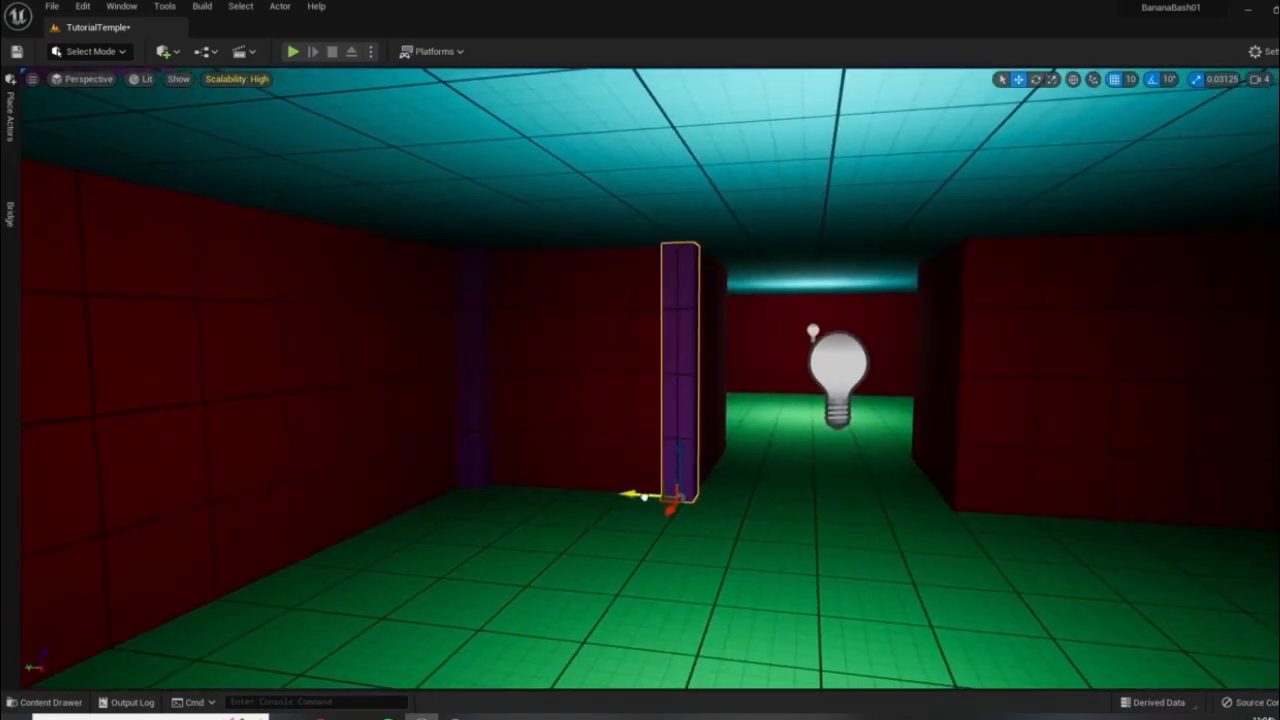
# - Copy the column to the other side of the corridor opening and into the room's remaining back corner
pyautogui.moveTo(878, 512); pyautogui.dragTo(911, 517)
pyautogui.moveTo(911, 517); pyautogui.dragTo(1000, 510, button='right')
pyautogui.press('a')
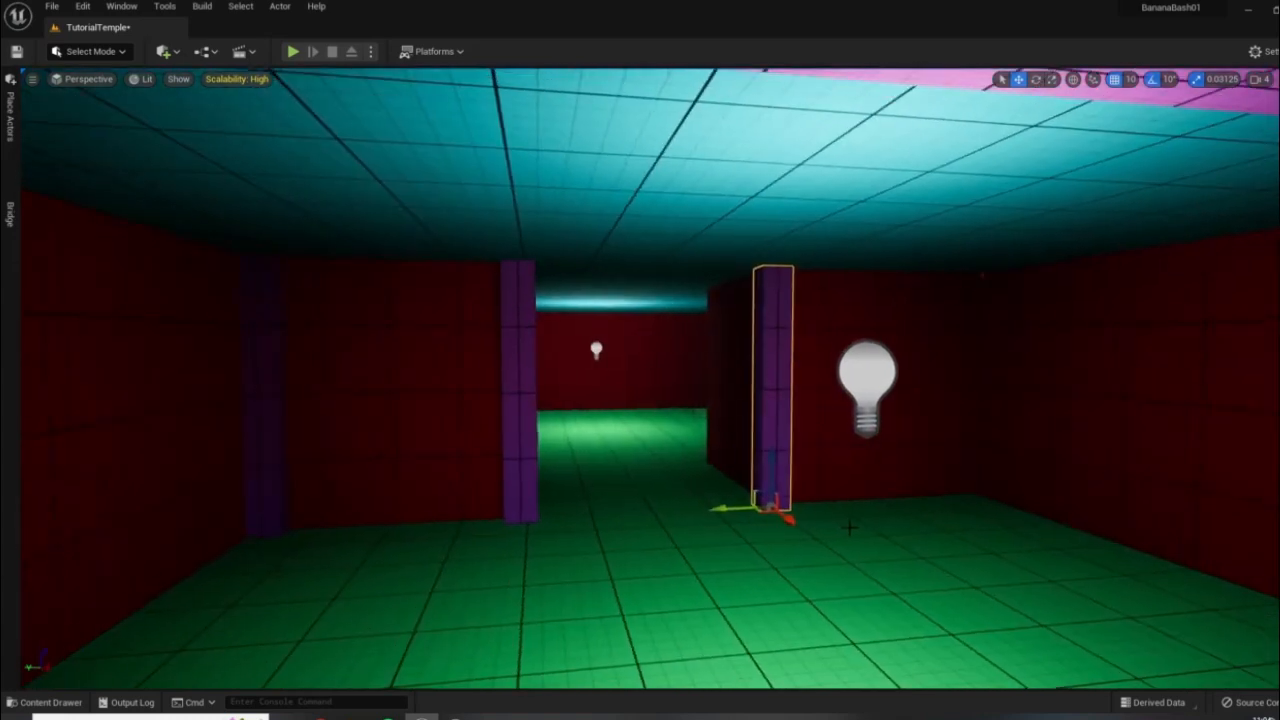
pyautogui.keyDown('alt'); pyautogui.moveTo(735, 507); pyautogui.dragTo(946, 486); pyautogui.keyUp('alt')
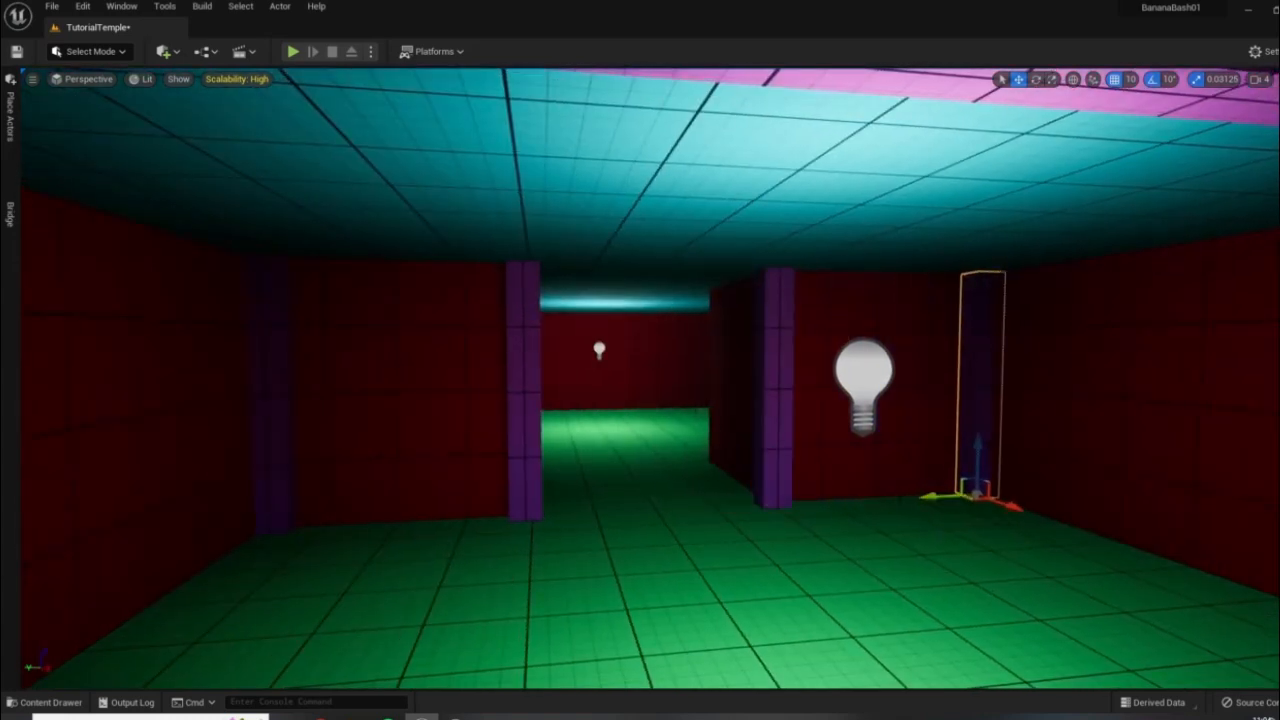
# - Span the two columns of the corridor opening with a purple beam
pyautogui.press('a')
pyautogui.moveTo(946, 486)
pyautogui.mouseDown(button='right')
pyautogui.moveTo(1074, 486)
pyautogui.moveTo(922, 480)
pyautogui.mouseUp(button='right')
pyautogui.press('d')
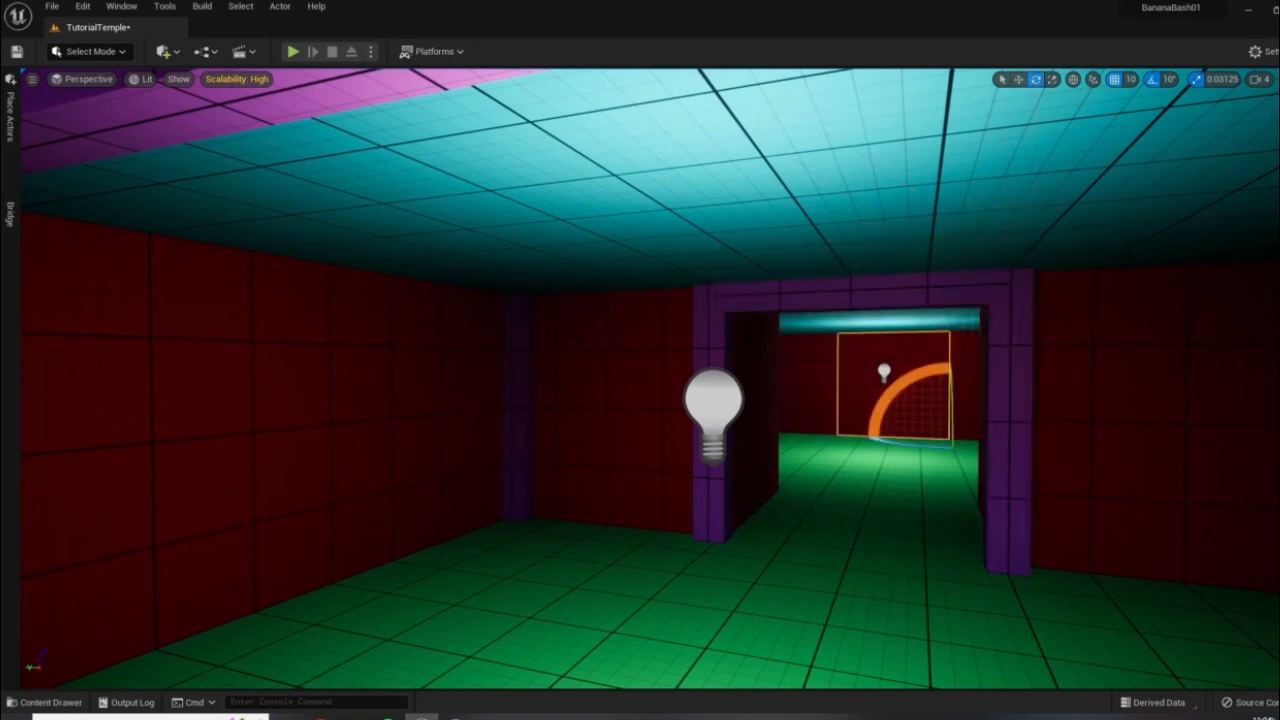
pyautogui.moveTo(1012, 250); pyautogui.dragTo(986, 250, button='right')
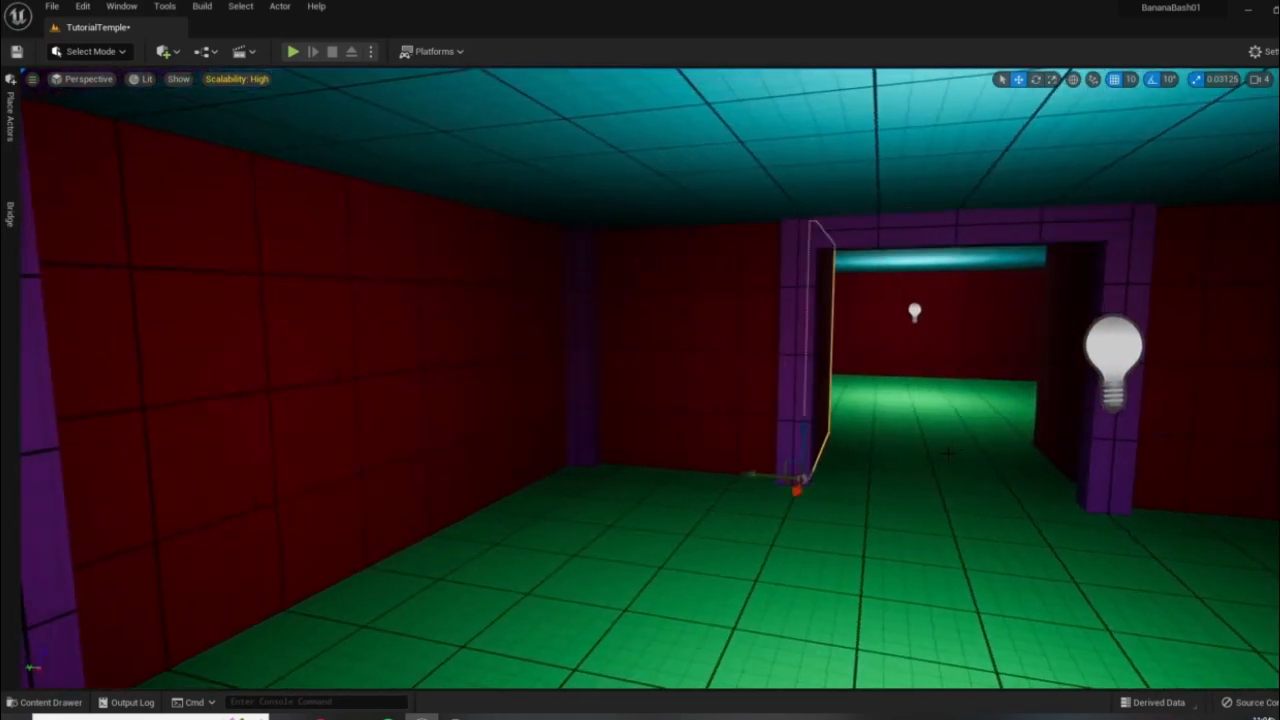
pyautogui.press('d')
pyautogui.moveTo(948, 453); pyautogui.dragTo(20, 372, button='right')
pyautogui.press('d')
pyautogui.press('d')
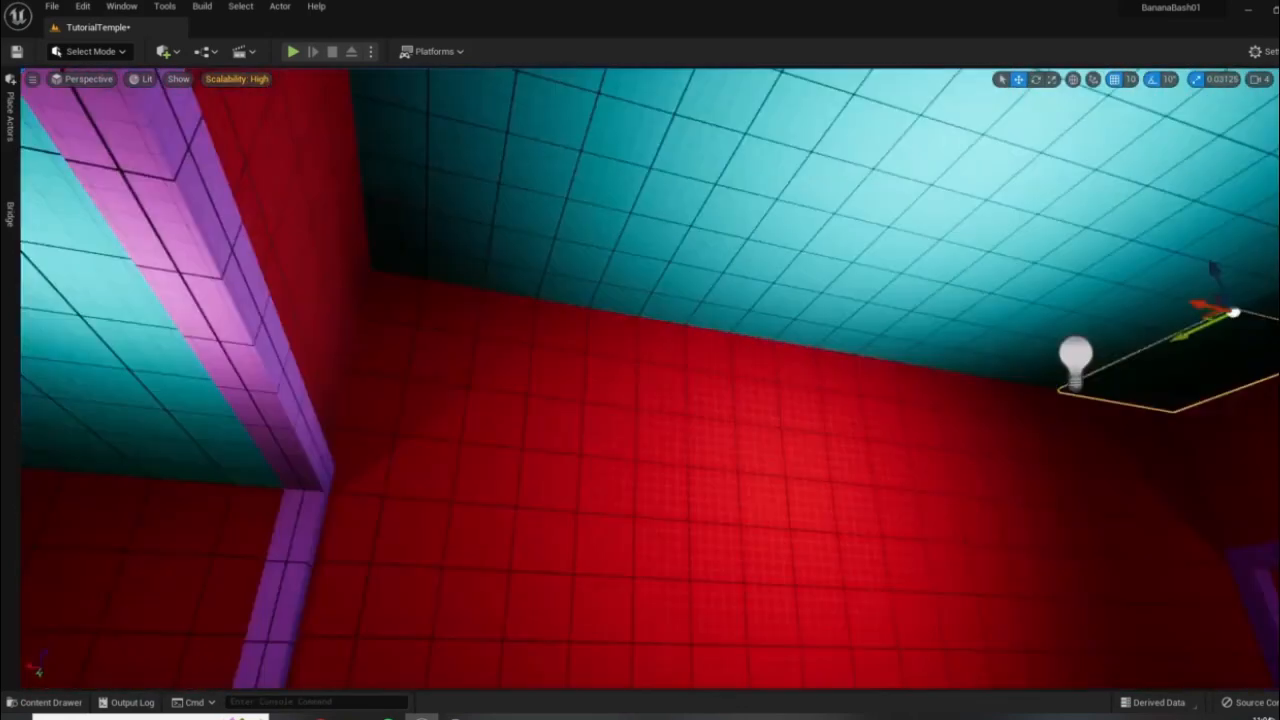
# - Examine the pit room's ceiling, side walls and far opening from the near ledge
pyautogui.moveTo(650, 378); pyautogui.dragTo(710, 376, button='right')
pyautogui.press('s')
pyautogui.press('s')
pyautogui.press('w')
pyautogui.press('s')
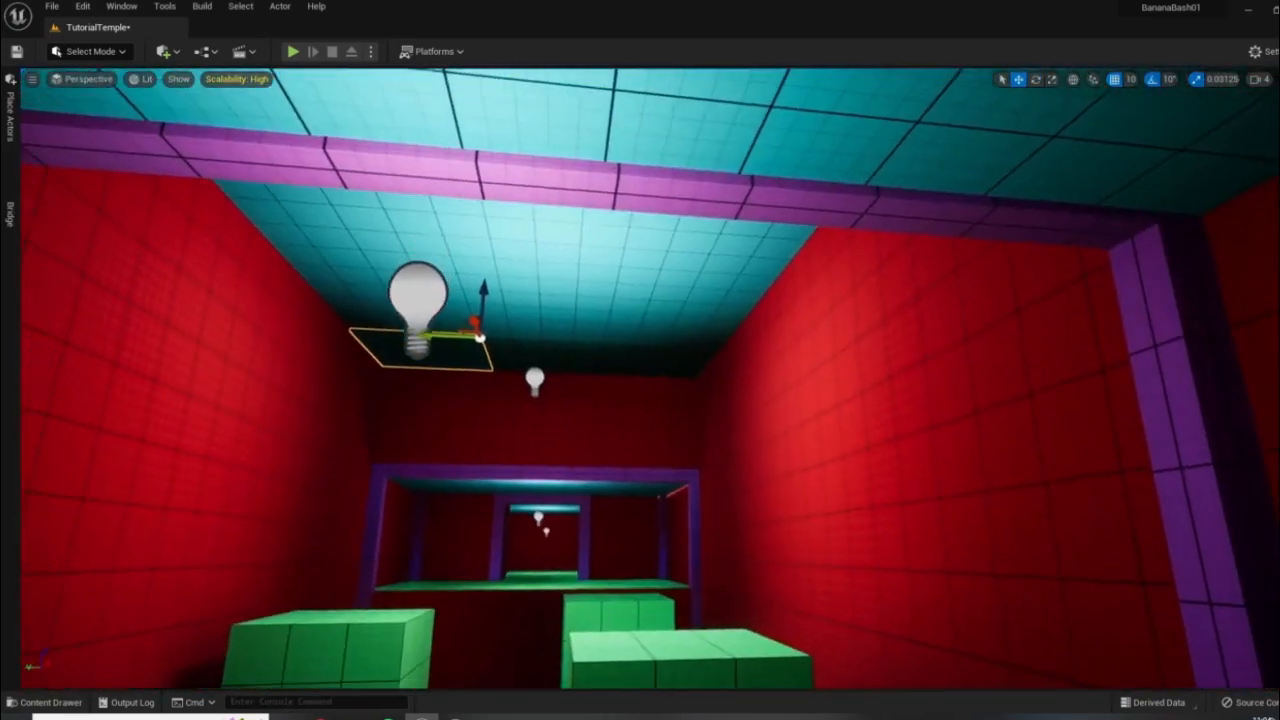
pyautogui.press('a')
pyautogui.moveTo(861, 321); pyautogui.dragTo(712, 321, button='right')
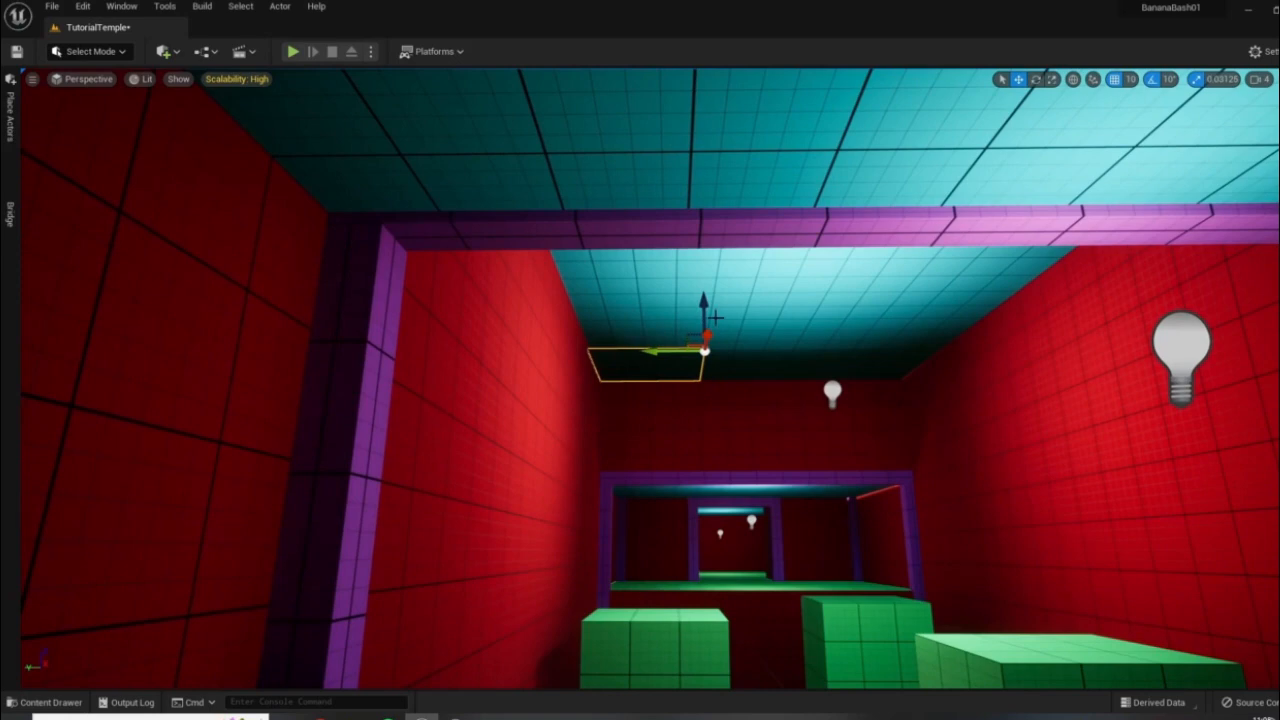
pyautogui.press('d')
pyautogui.moveTo(712, 321); pyautogui.dragTo(828, 292, button='right')
pyautogui.press('w')
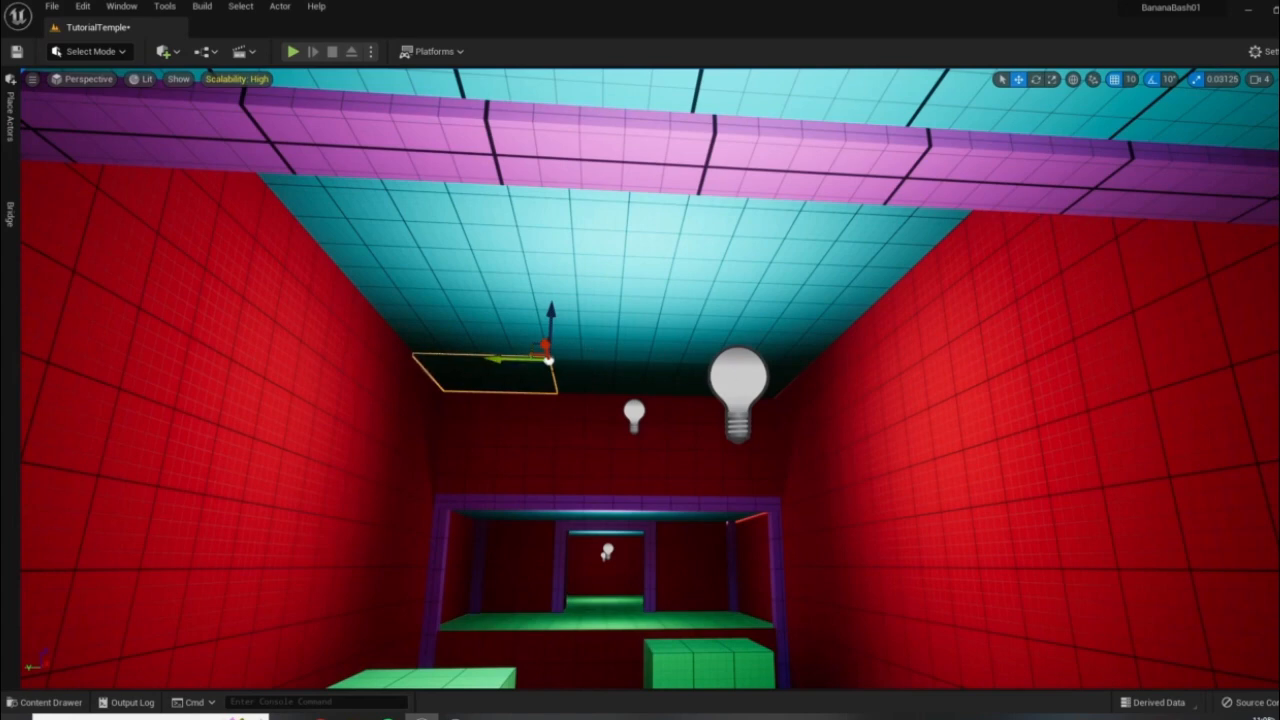
pyautogui.press('w')
pyautogui.moveTo(712, 321); pyautogui.dragTo(820, 316, button='right')
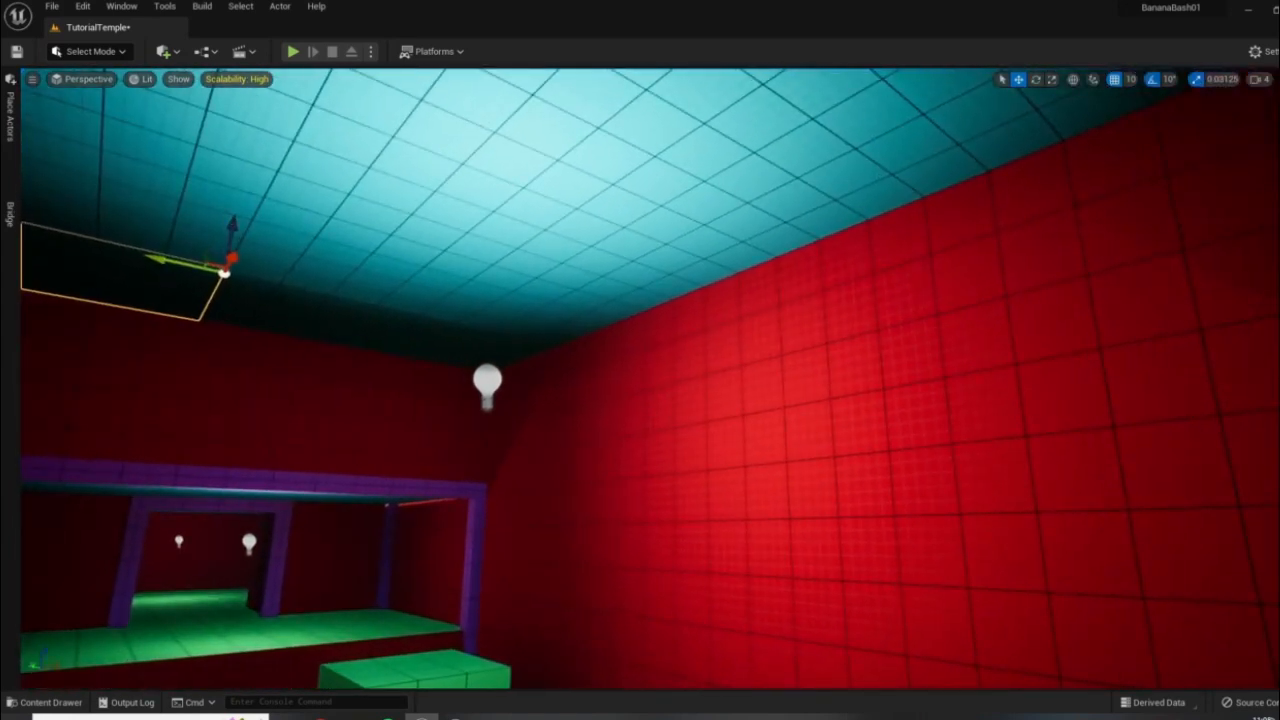
# - Playtest the level from the near ledge floor, view the lit pit room with the character, and end the session
pyautogui.moveTo(534, 245); pyautogui.dragTo(690, 205, button='right')
pyautogui.moveTo(640, 360); pyautogui.dragTo(1000, 405, button='right')
pyautogui.press('w')
pyautogui.press('w')
pyautogui.moveTo(588, 540); pyautogui.dragTo(980, 610, button='right')
pyautogui.rightClick(588, 540)
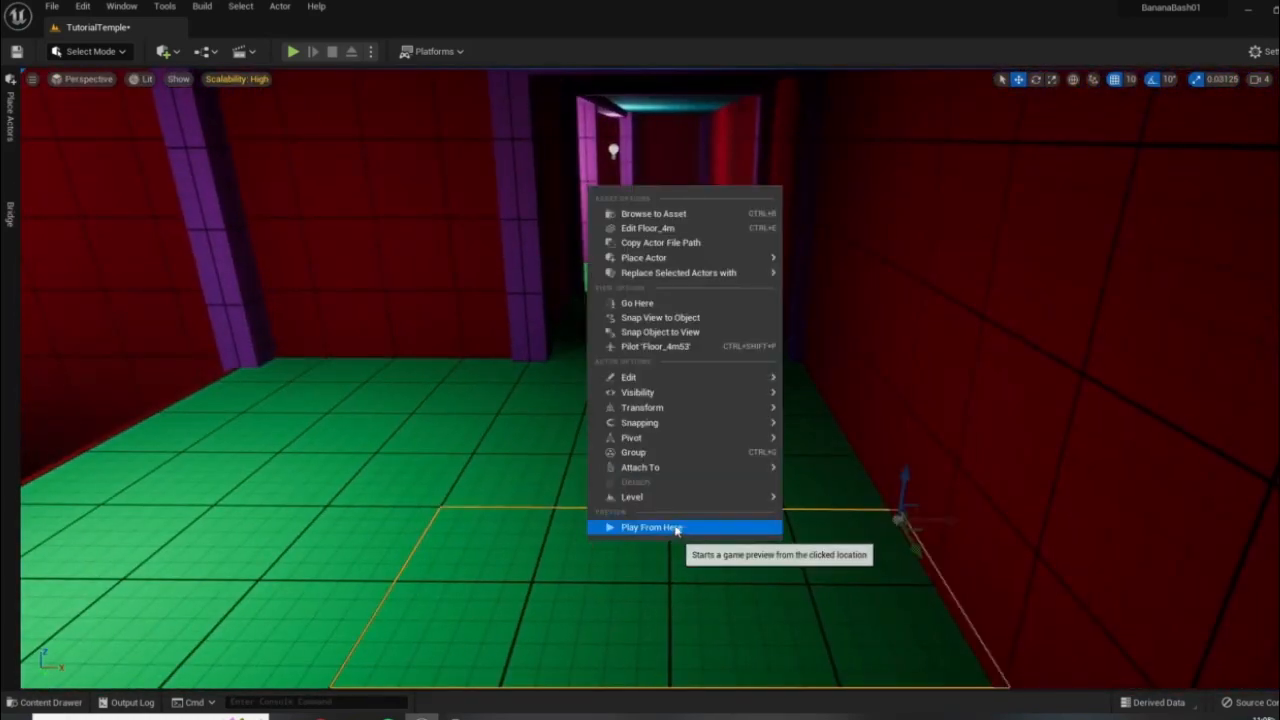
pyautogui.click(676, 530)
pyautogui.press('w')
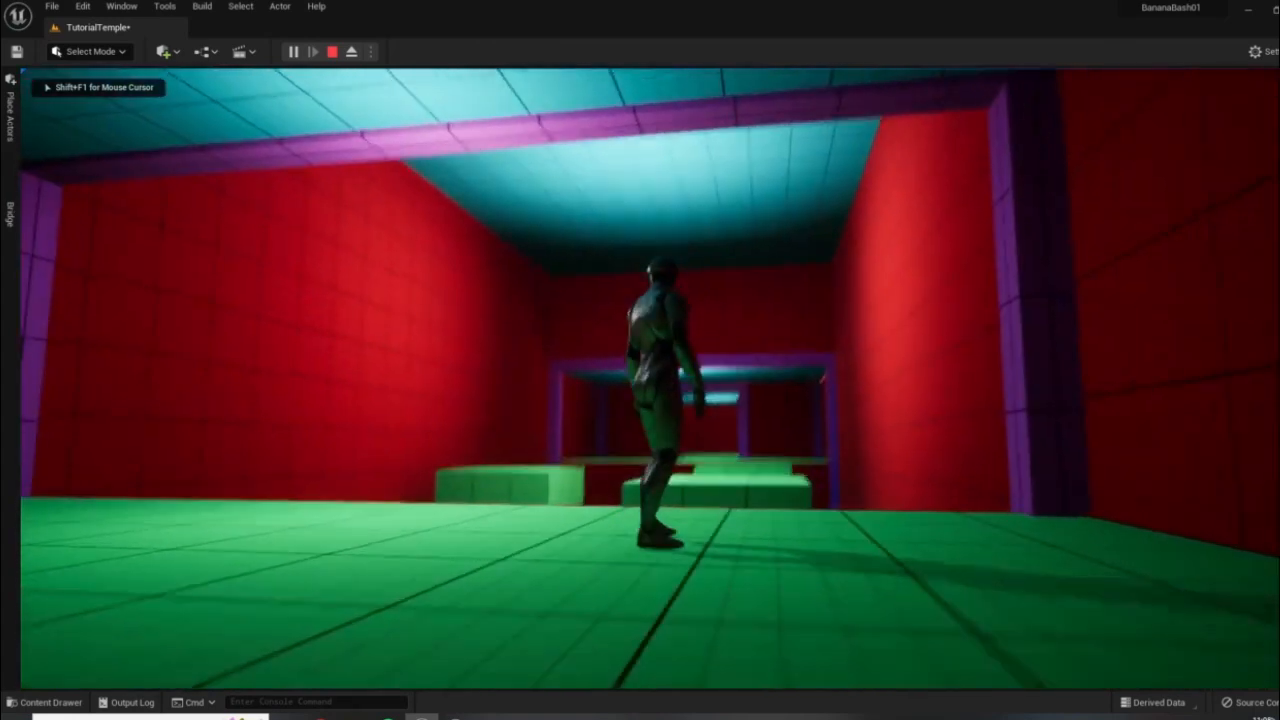
pyautogui.press('Escape')
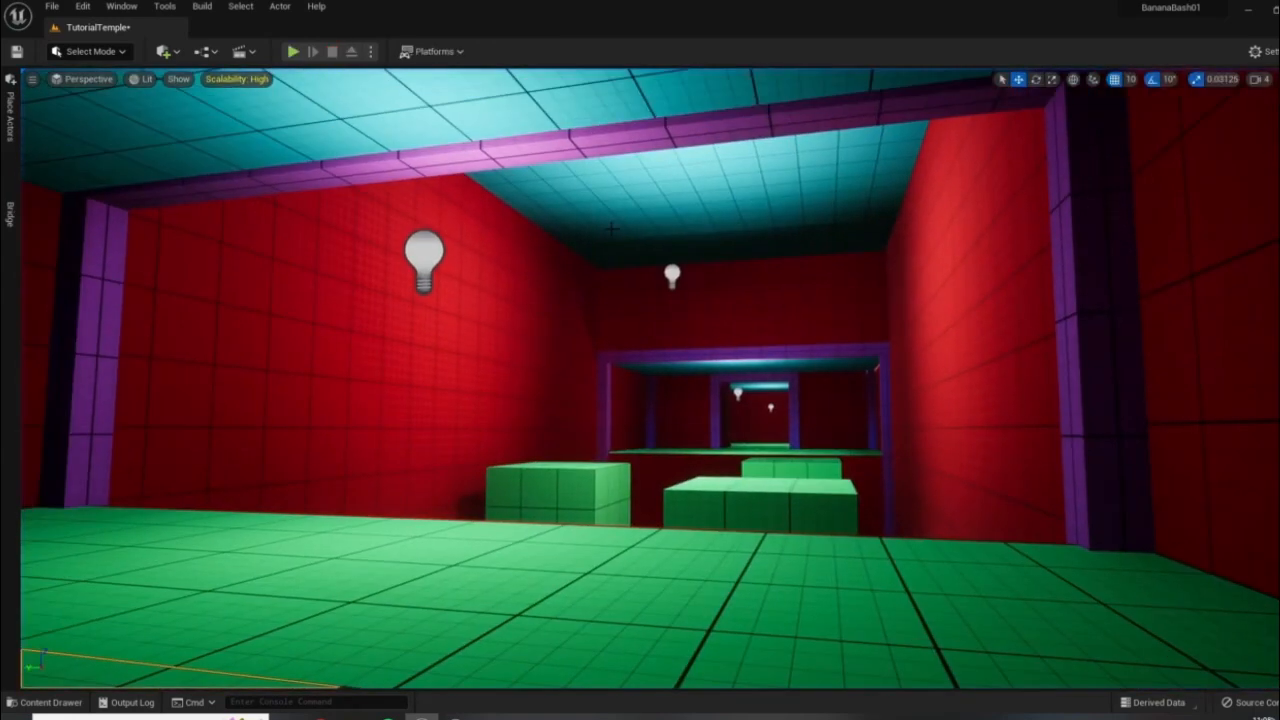
# - Lower the row of three ceiling tiles at the far end of the pit room
pyautogui.moveTo(742, 331)
pyautogui.mouseDown(button='right')
pyautogui.moveTo(1180, 270)
pyautogui.moveTo(1170, 240)
pyautogui.moveTo(741, 355)
pyautogui.mouseUp(button='right')
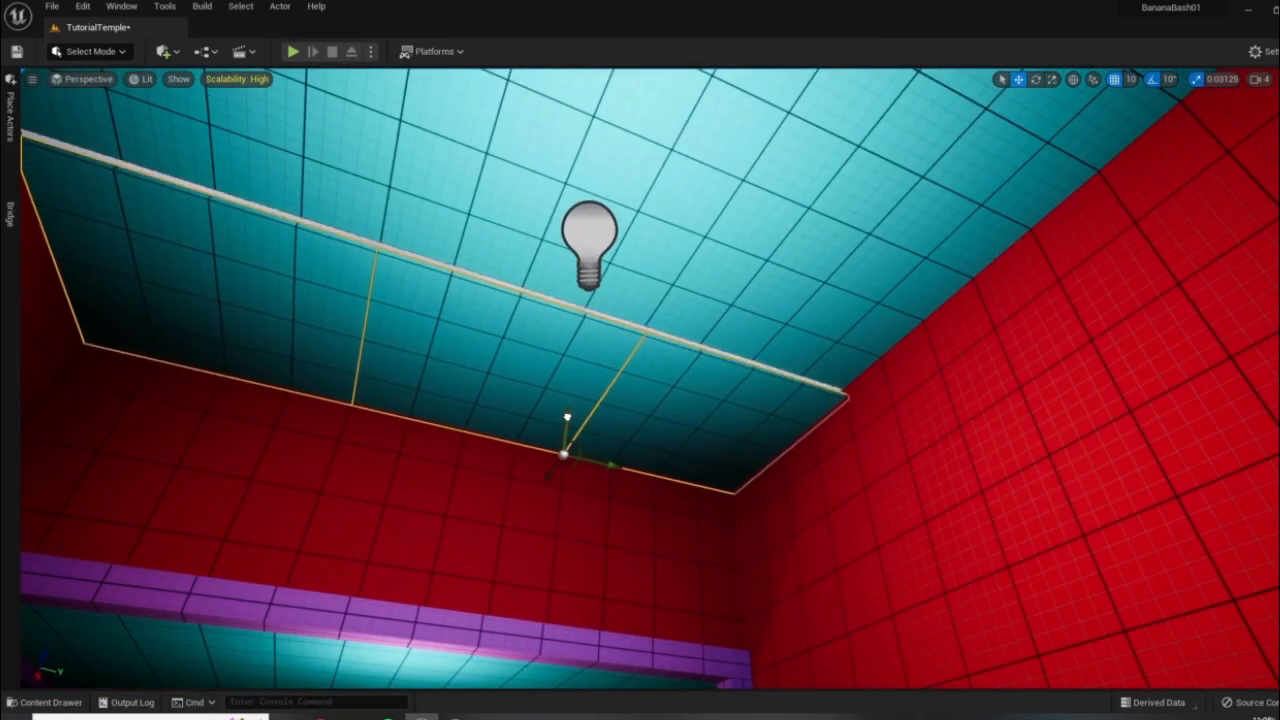
pyautogui.moveTo(567, 417); pyautogui.dragTo(560, 476)
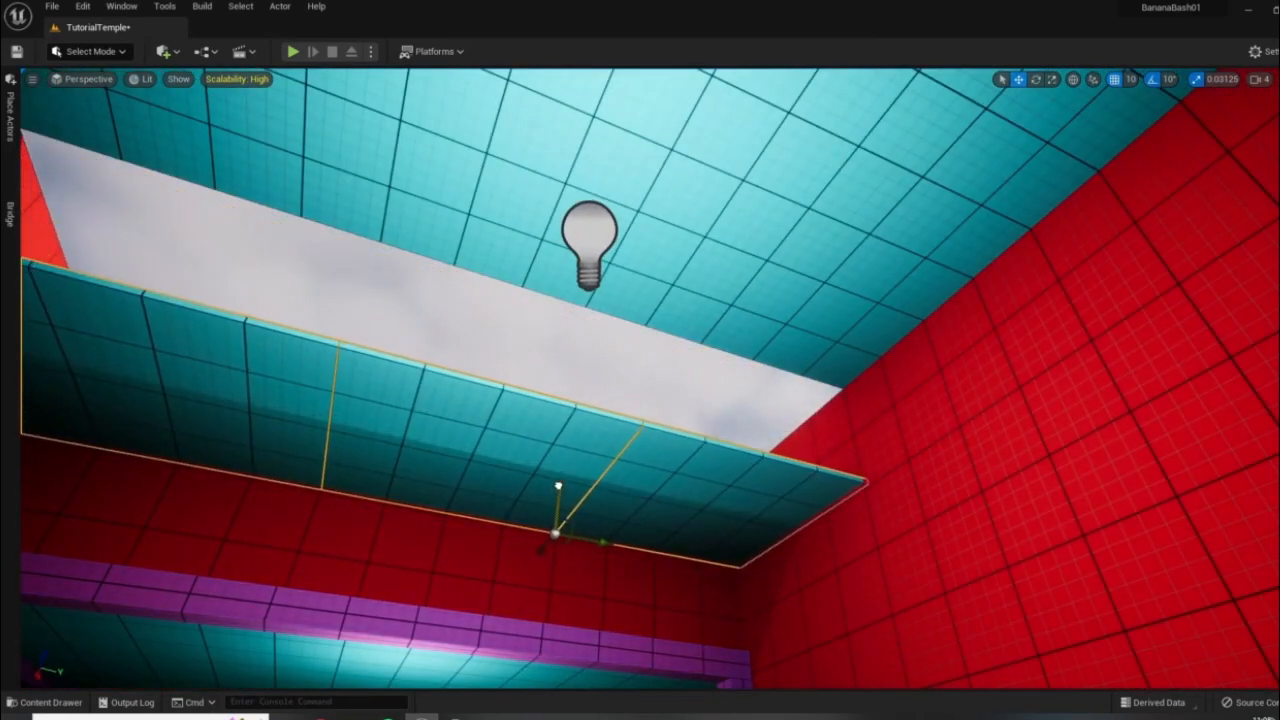
pyautogui.moveTo(541, 469); pyautogui.dragTo(733, 337, button='right')
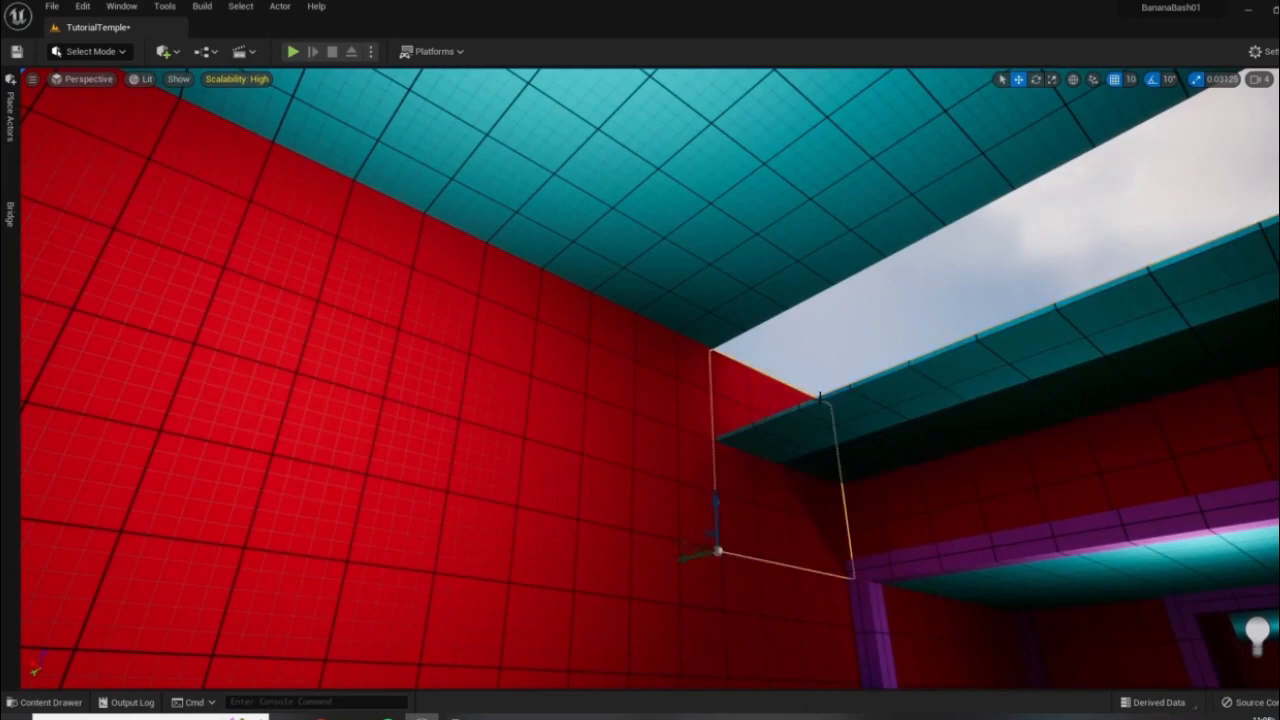
# - Copy the end wall's three upper pieces out to the lowered ceiling's edge and raise them to close the gap
pyautogui.moveTo(820, 396); pyautogui.dragTo(795, 403, button='right')
pyautogui.scroll(5, 794, 403)
pyautogui.scroll(-4, 794, 403)
pyautogui.press('e')
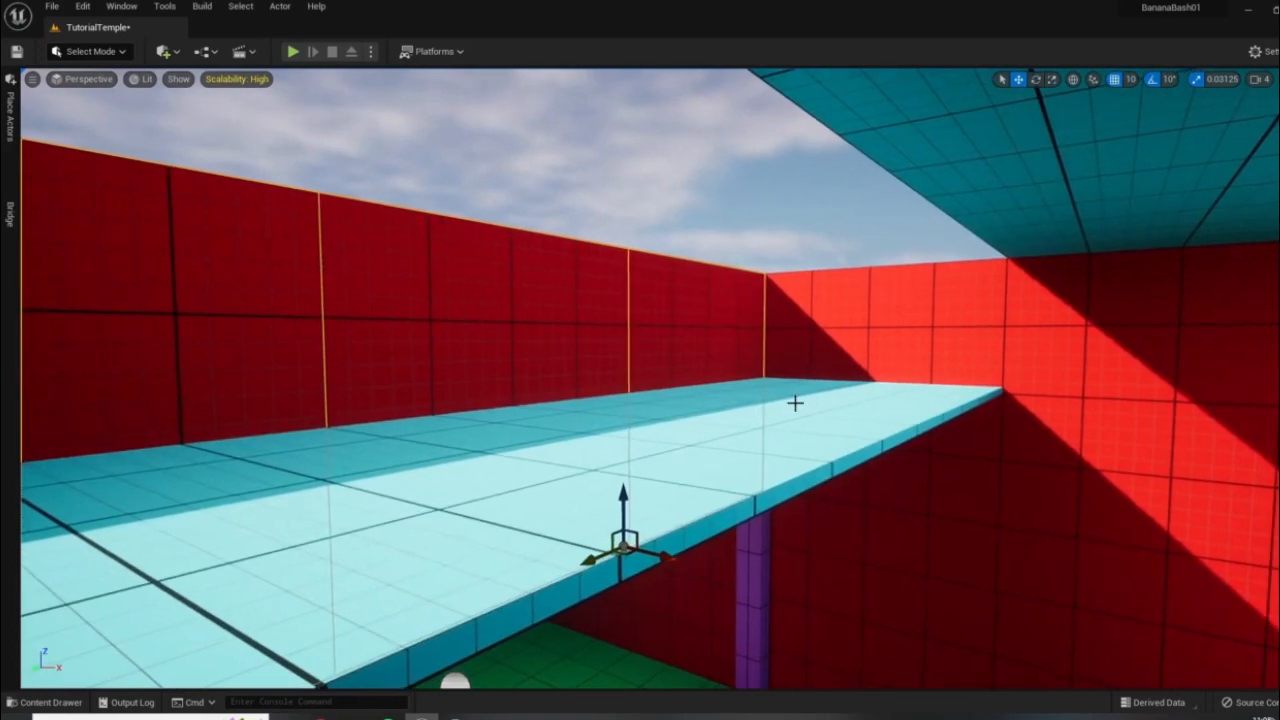
pyautogui.moveTo(688, 568); pyautogui.dragTo(923, 617)
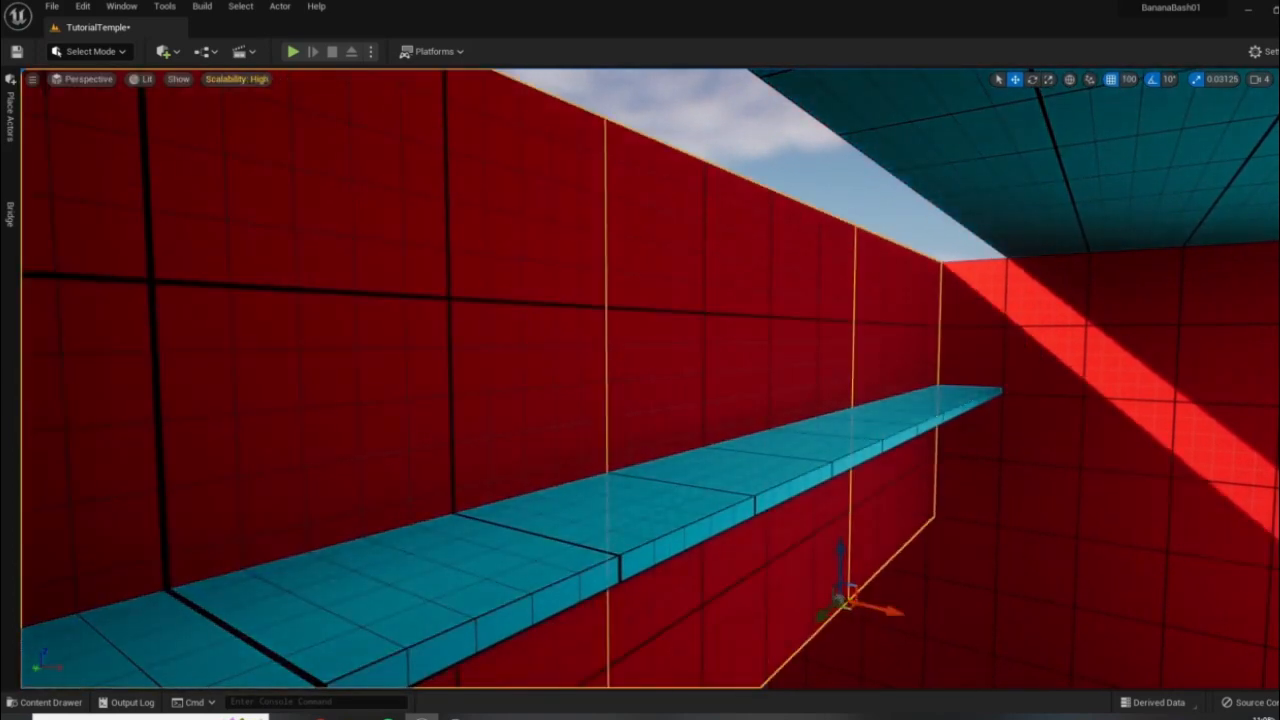
pyautogui.moveTo(774, 516); pyautogui.dragTo(790, 534, button='right')
pyautogui.press('s')
pyautogui.moveTo(803, 500); pyautogui.dragTo(822, 506)
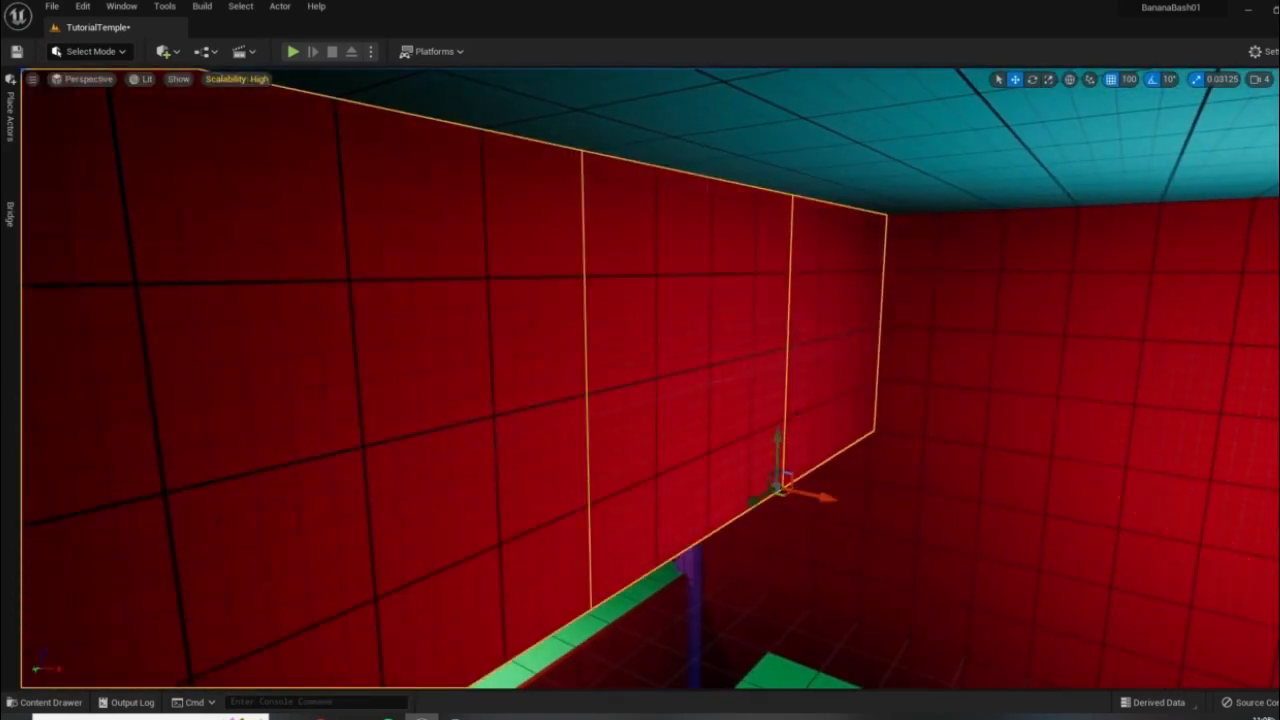
pyautogui.moveTo(778, 438); pyautogui.dragTo(706, 269)
# - Copy the row of wall pieces across the pit room to the edge of the opposite lowered ceiling
pyautogui.moveTo(706, 270); pyautogui.dragTo(836, 246, button='right')
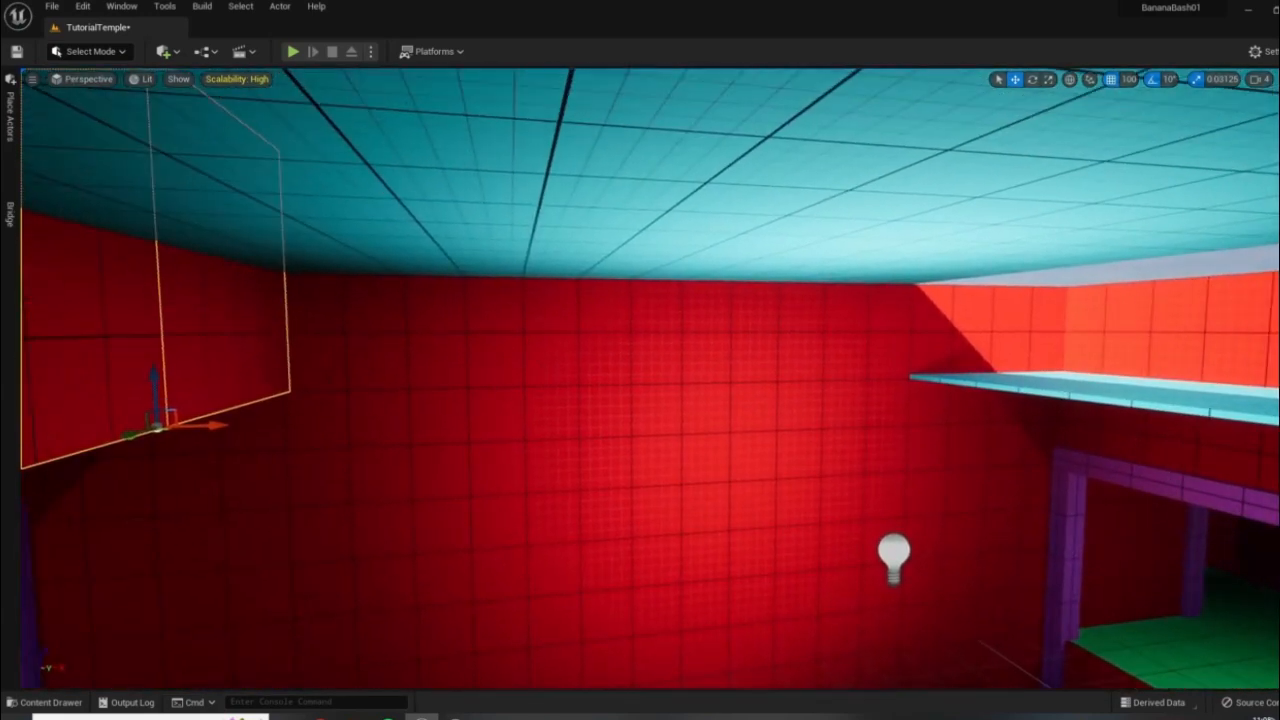
pyautogui.keyDown('alt'); pyautogui.moveTo(207, 428); pyautogui.dragTo(930, 400); pyautogui.keyUp('alt')
pyautogui.press('w')
pyautogui.moveTo(536, 416)
pyautogui.mouseDown(button='right')
pyautogui.moveTo(600, 416)
pyautogui.moveTo(536, 416)
pyautogui.mouseUp(button='right')
pyautogui.moveTo(498, 414); pyautogui.dragTo(739, 376)
# - Playtest from the ledge floor, run the character around while viewing the lowered ceiling, and end the session
pyautogui.moveTo(734, 377); pyautogui.dragTo(805, 498, button='right')
pyautogui.press('w')
pyautogui.rightClick(786, 478)
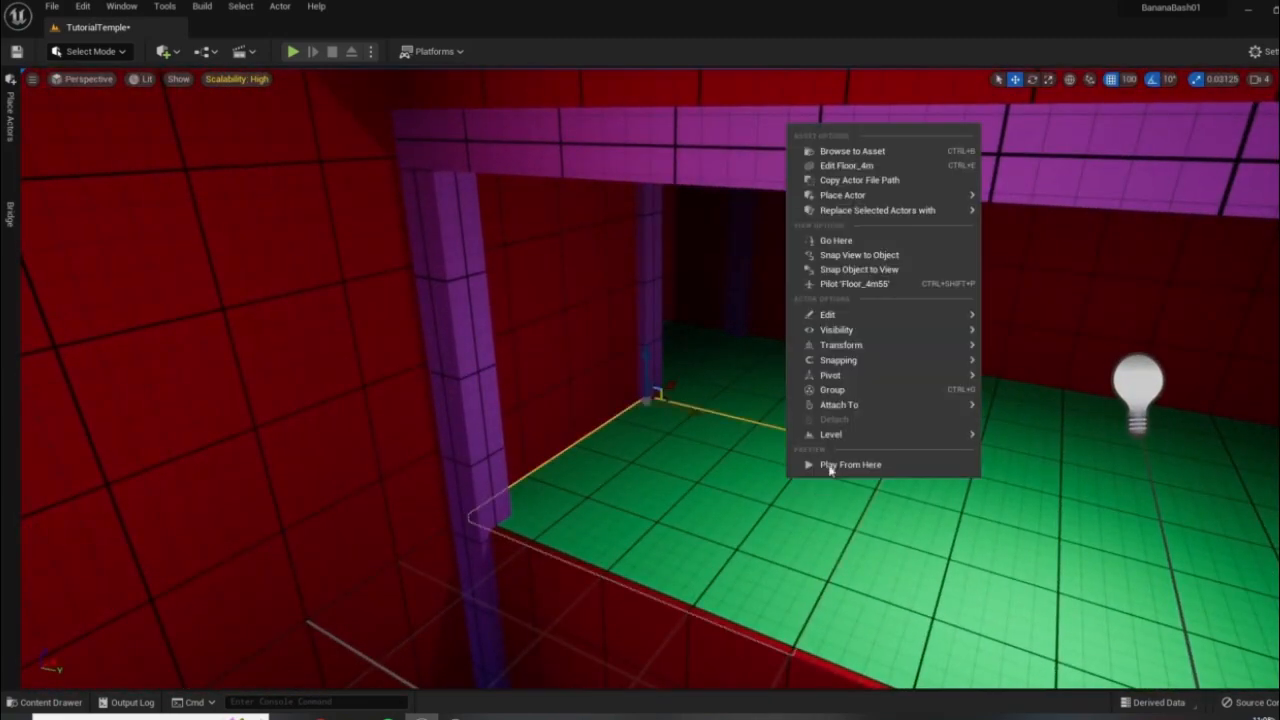
pyautogui.click(829, 466)
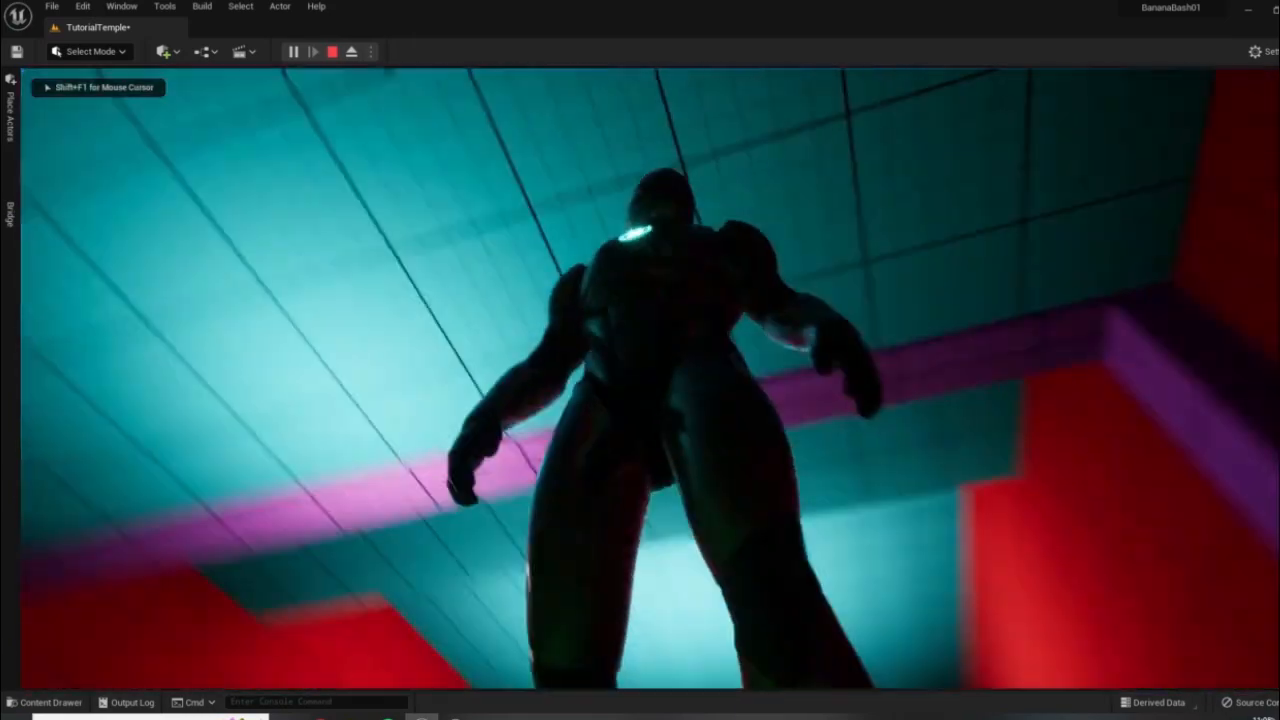
pyautogui.press('w')
pyautogui.press('s')
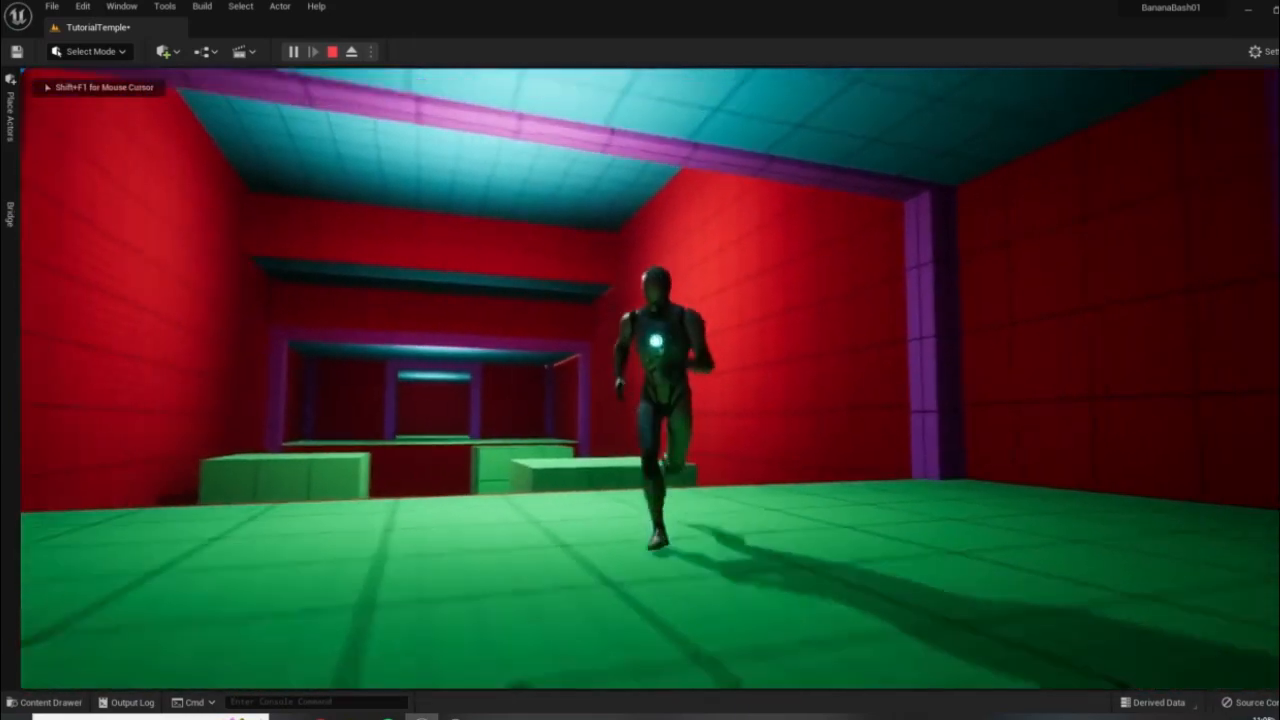
pyautogui.press('a')
pyautogui.press('d')
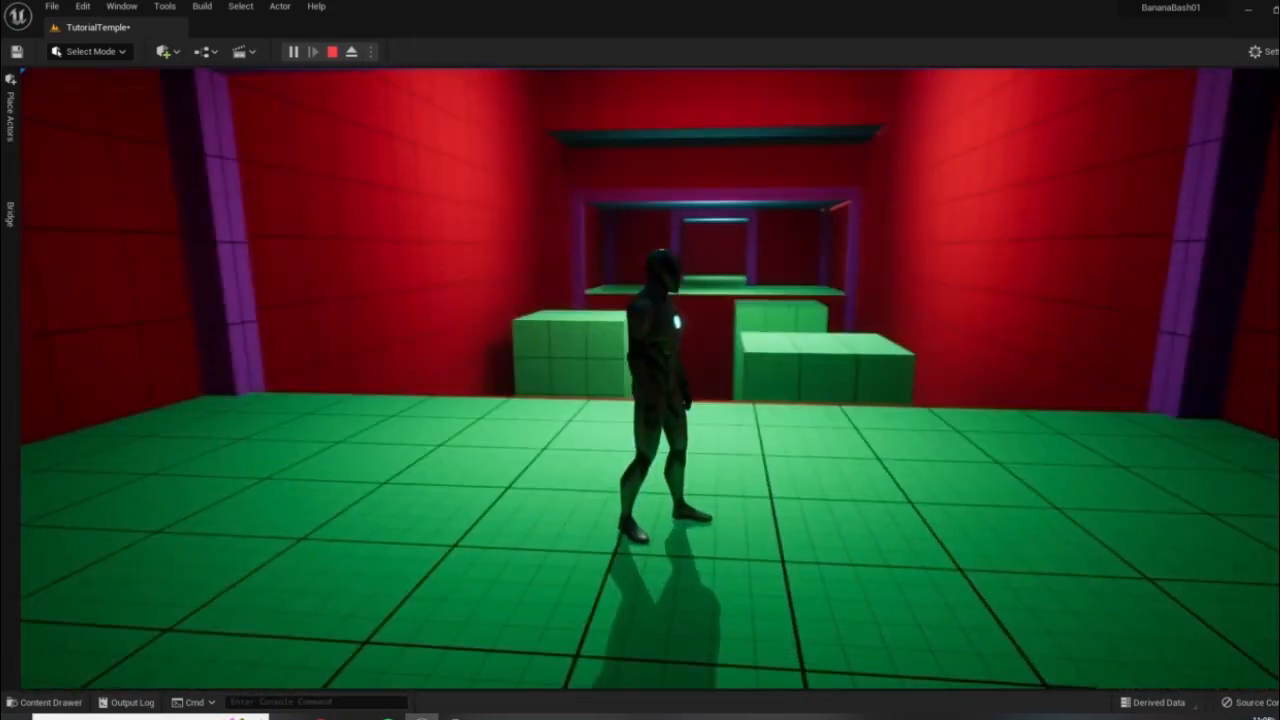
pyautogui.press('d')
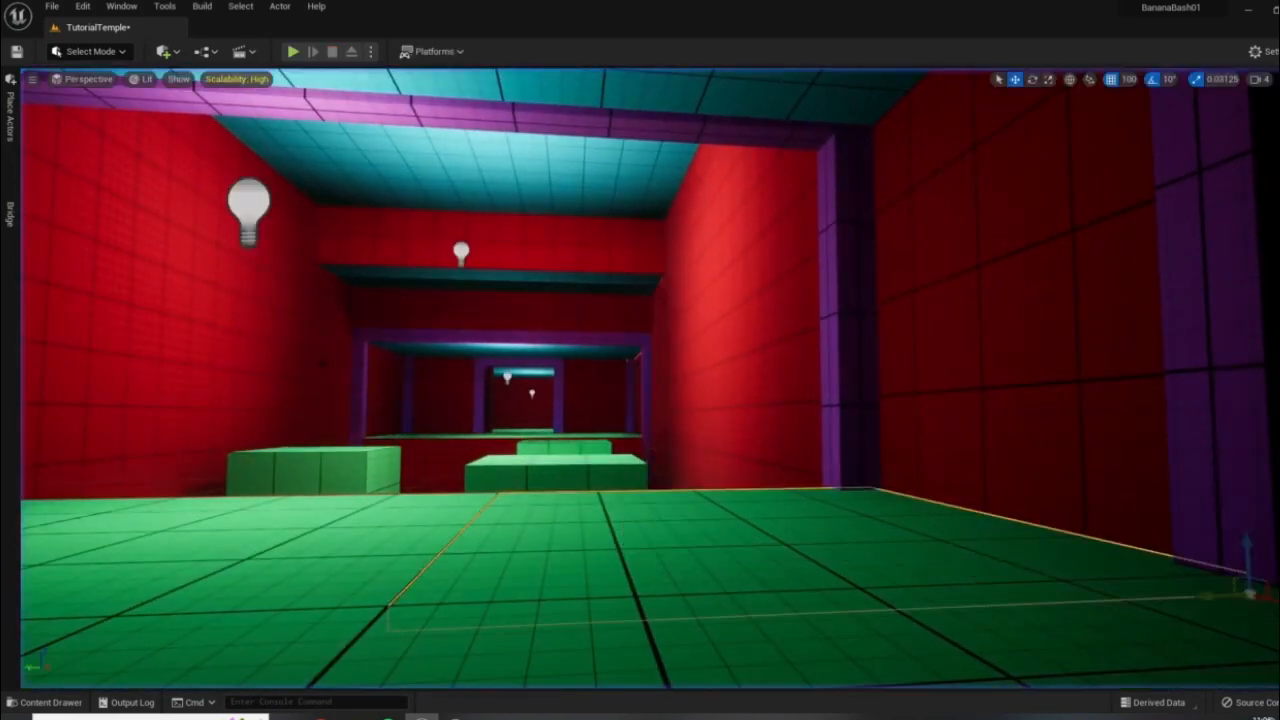
# - Copy the far ledge's purple beam pieces outward and raise them to the lower edge of the dropped wall
pyautogui.press('w')
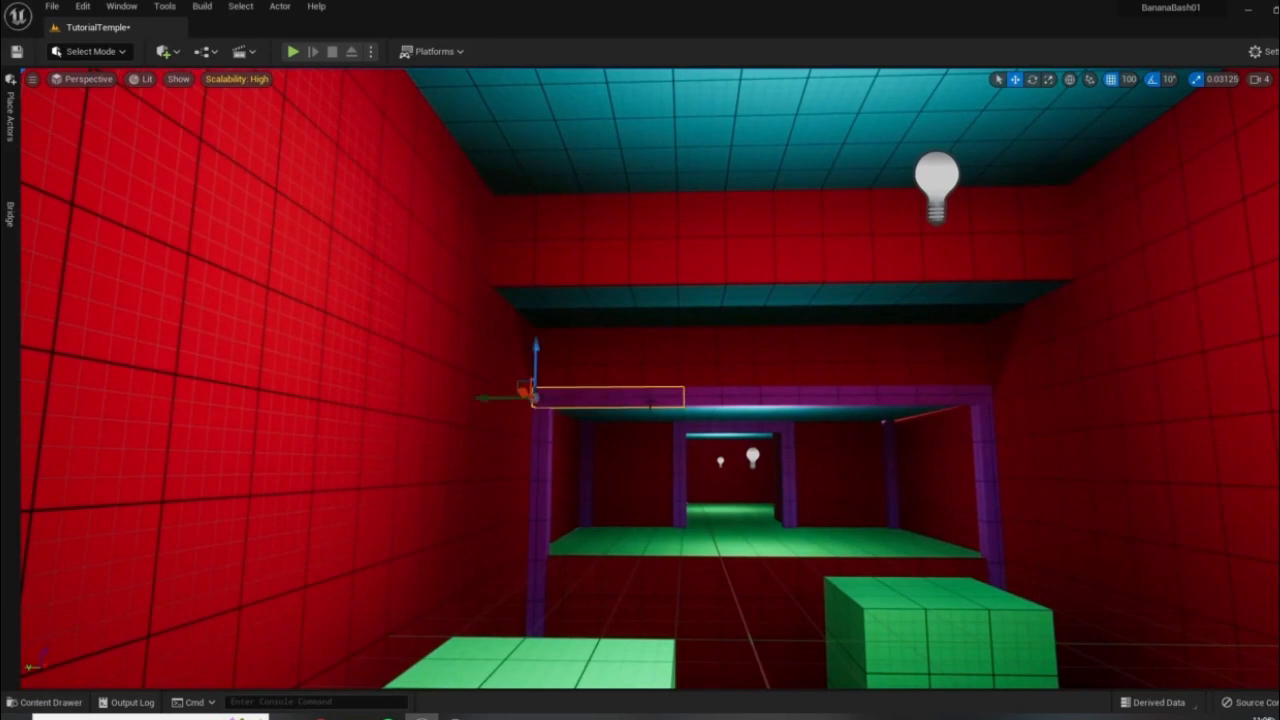
pyautogui.press('w')
pyautogui.moveTo(668, 376); pyautogui.dragTo(865, 376, button='right')
pyautogui.press('a')
pyautogui.moveTo(497, 389); pyautogui.dragTo(711, 400)
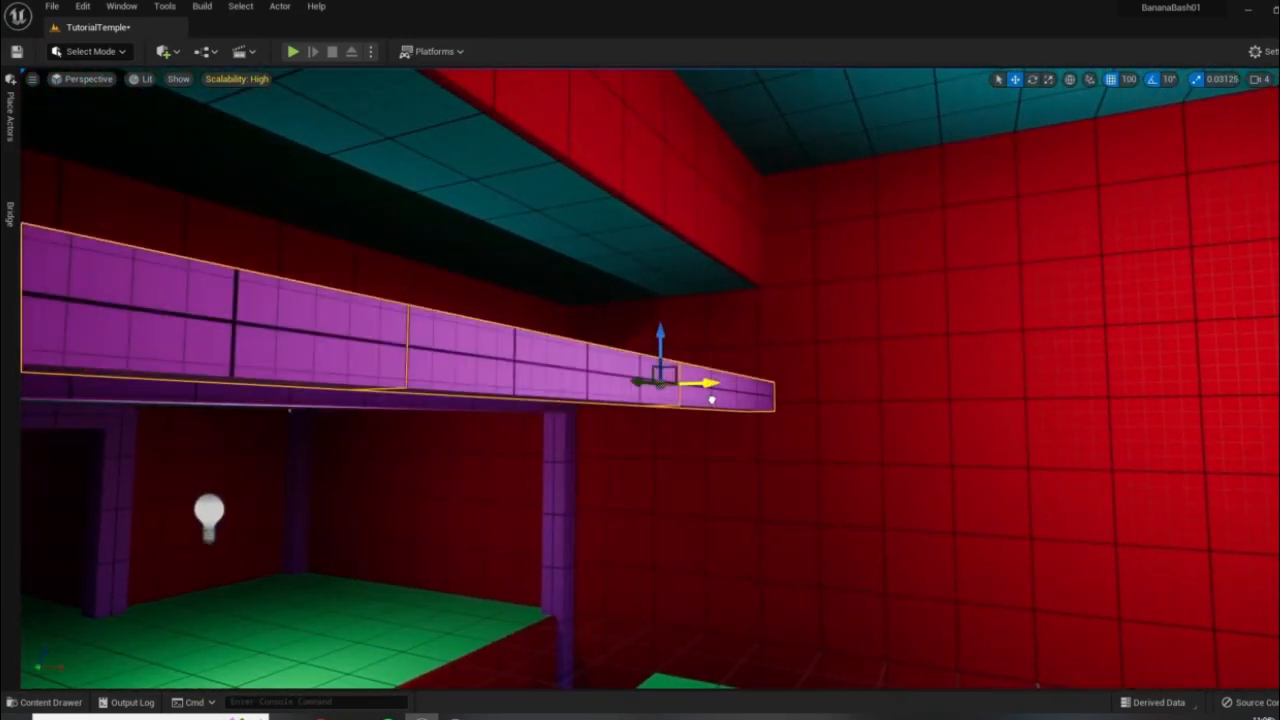
pyautogui.moveTo(661, 314); pyautogui.dragTo(649, 174)
# - Copy the raised beam across the pit room to the lower edge of the dropped wall at the opposite end
pyautogui.moveTo(649, 174); pyautogui.dragTo(925, 245, button='right')
pyautogui.press('s')
pyautogui.press('w')
pyautogui.press('w')
pyautogui.press('s')
pyautogui.press('w')
pyautogui.press('s')
pyautogui.press('s')
pyautogui.press('w')
pyautogui.press('a')
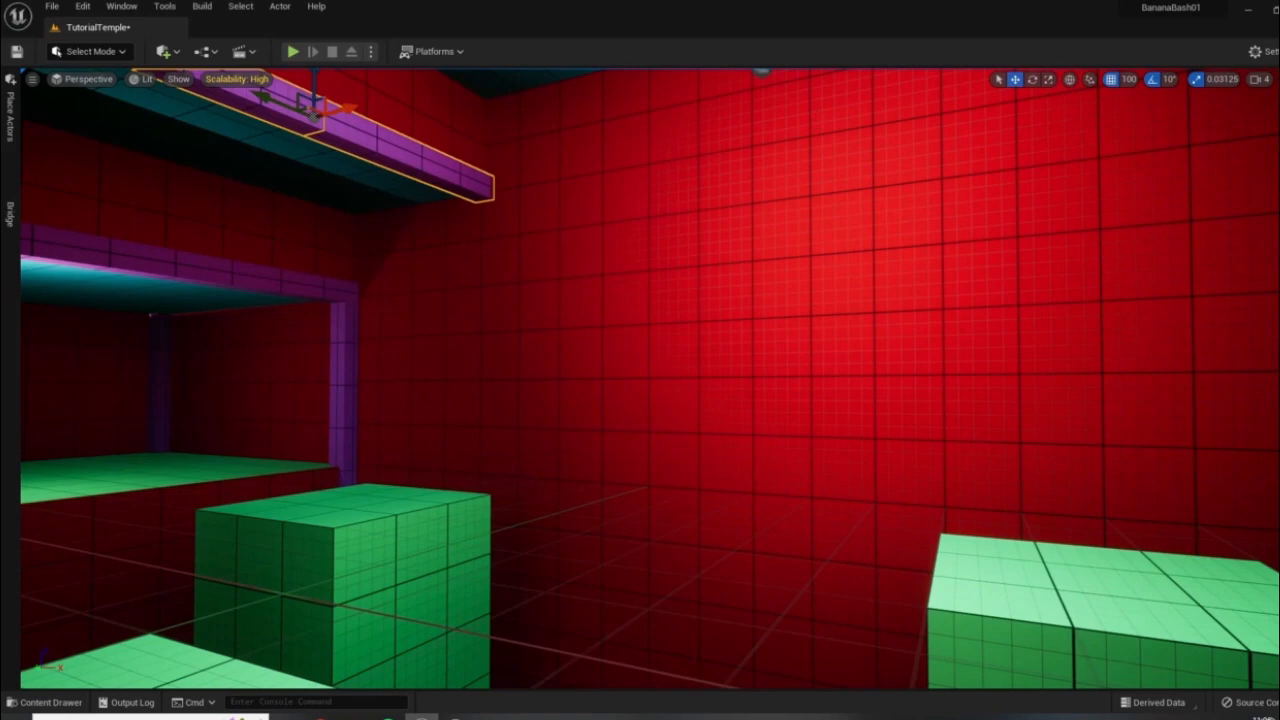
pyautogui.press('s')
pyautogui.moveTo(640, 380); pyautogui.dragTo(665, 302, button='right')
pyautogui.press('w')
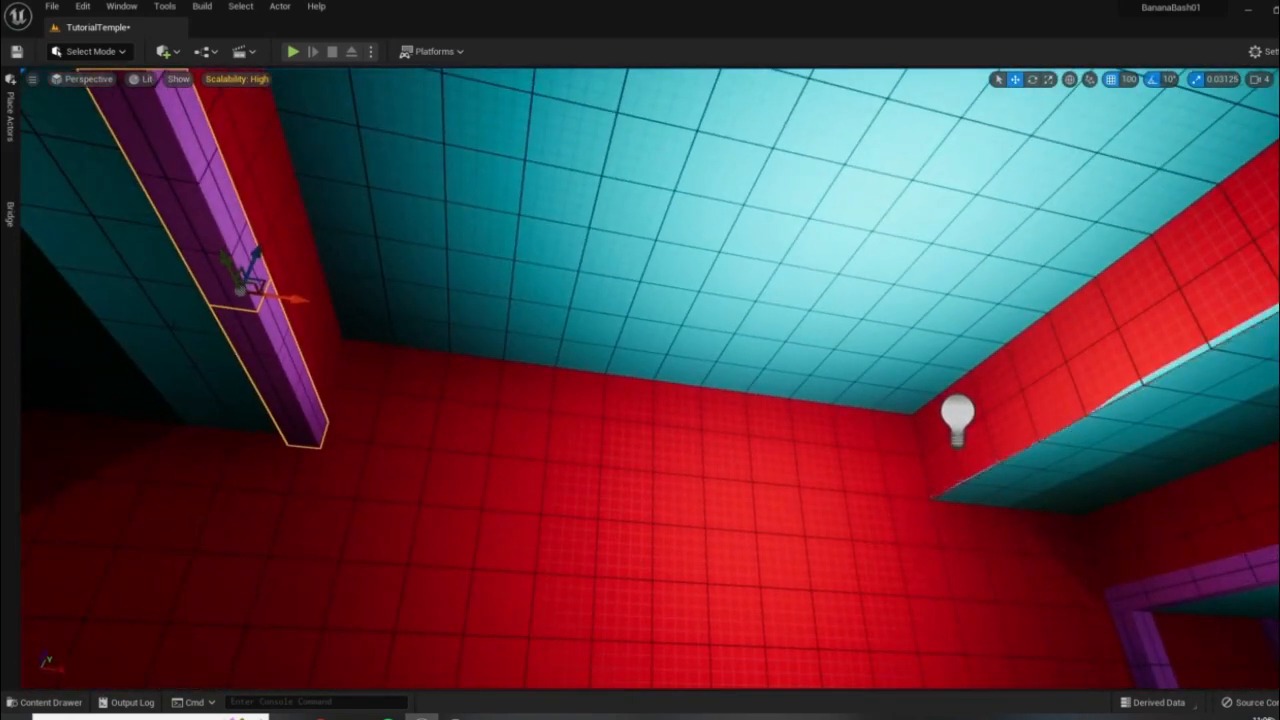
pyautogui.moveTo(715, 366); pyautogui.dragTo(1122, 423)
# - Examine the beams under the dropped walls at both ends of the pit room
pyautogui.moveTo(1100, 420); pyautogui.dragTo(950, 460, button='right')
pyautogui.press('s')
pyautogui.press('w')
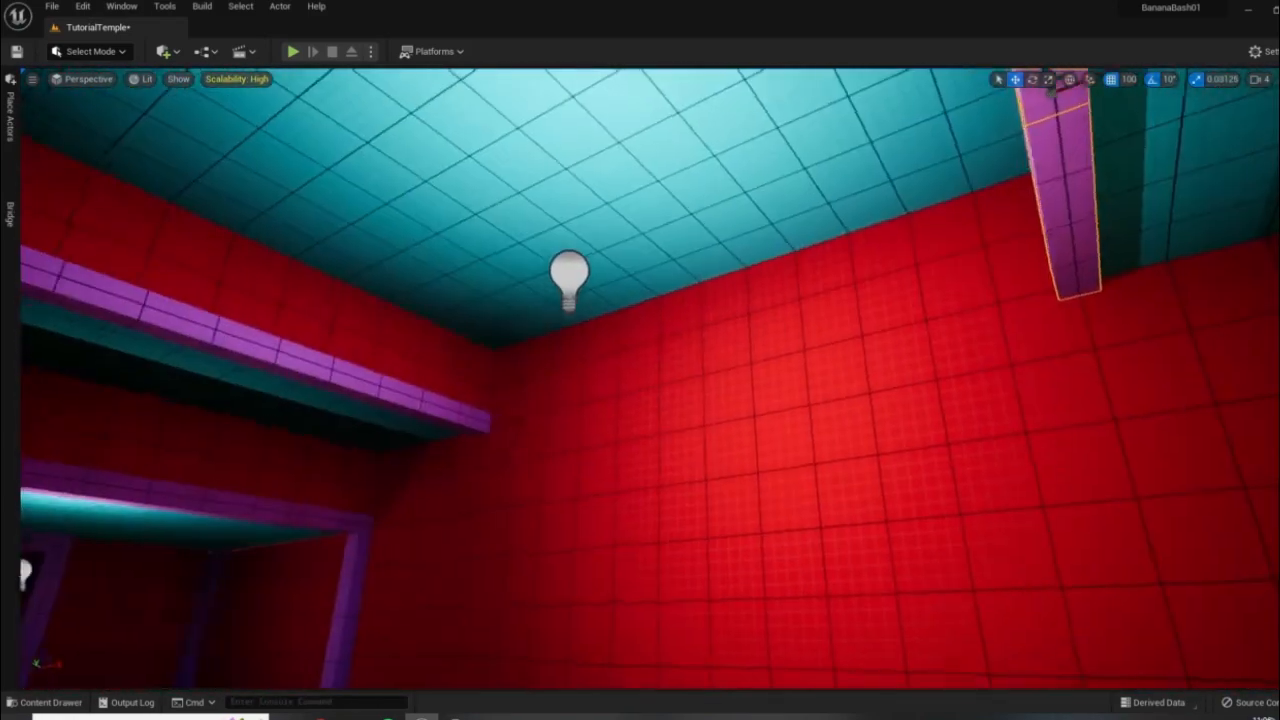
pyautogui.press('s')
pyautogui.moveTo(846, 474); pyautogui.dragTo(456, 201, button='right')
pyautogui.press('w')
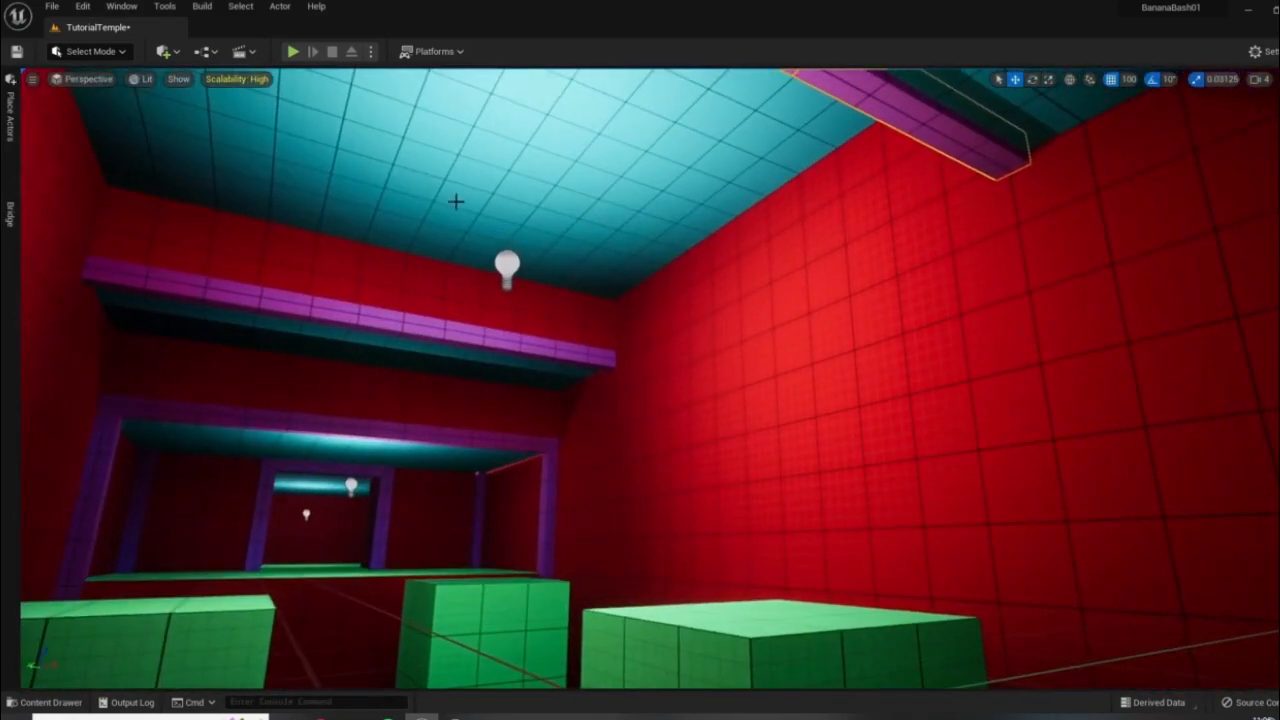
# - Examine the pit room's raised ceiling, dropped walls and purple beams from several angles
pyautogui.moveTo(528, 179); pyautogui.dragTo(690, 60, button='right')
pyautogui.click(800, 509)
pyautogui.moveTo(800, 509); pyautogui.dragTo(740, 570, button='right')
pyautogui.press('s')
pyautogui.press('w')
pyautogui.moveTo(545, 462); pyautogui.dragTo(625, 462, button='right')
pyautogui.press('a')
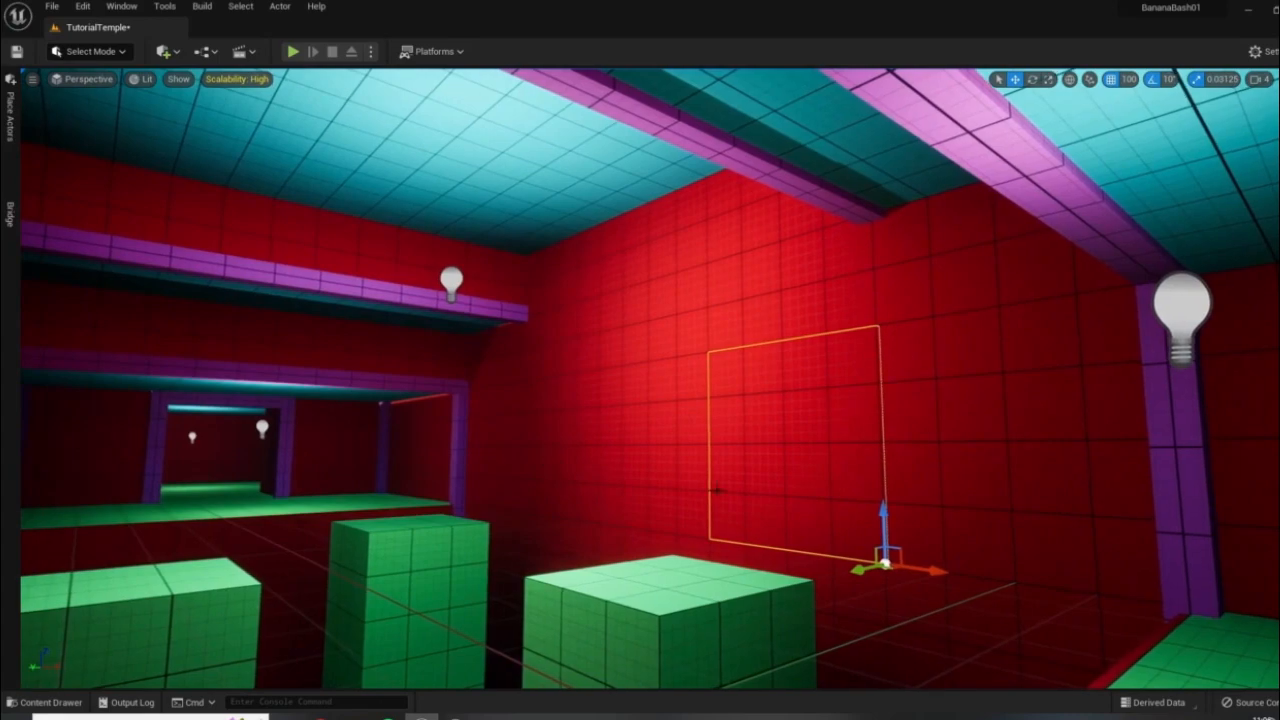
pyautogui.press('s')
pyautogui.moveTo(869, 491); pyautogui.dragTo(1145, 605, button='right')
pyautogui.press('w')
pyautogui.press('w')
pyautogui.press('s')
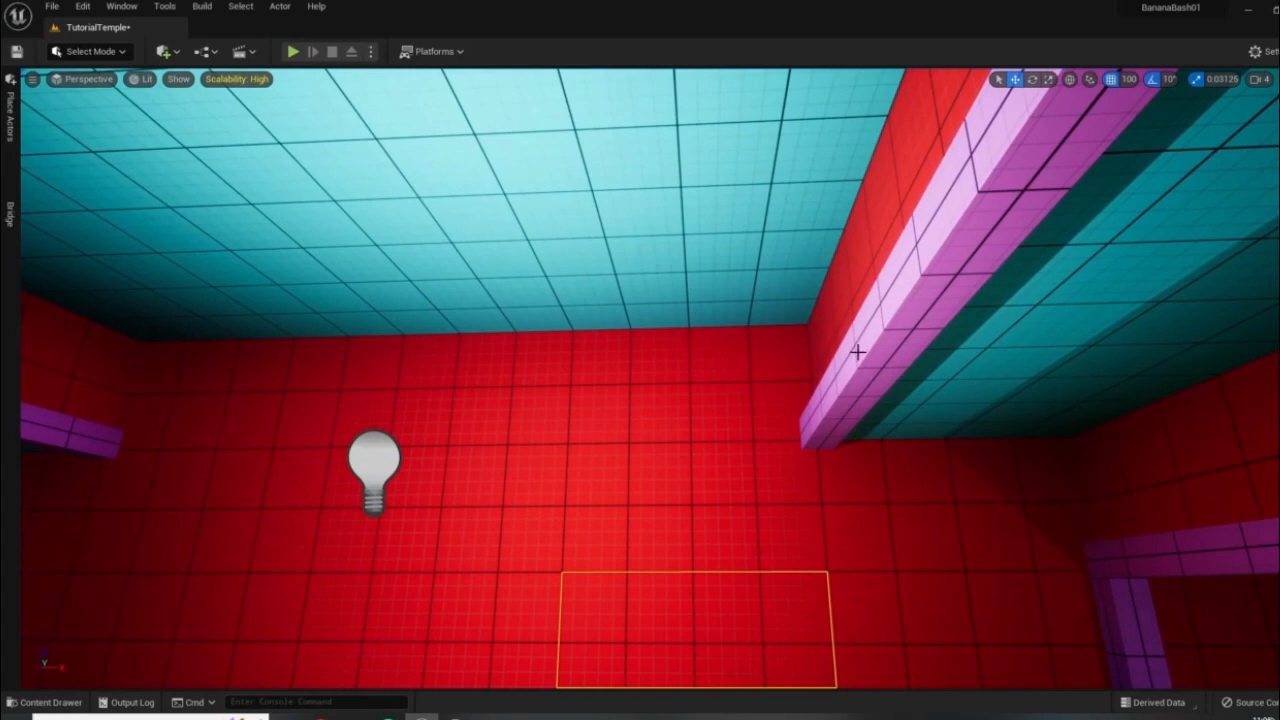
pyautogui.moveTo(762, 317); pyautogui.dragTo(672, 318, button='right')
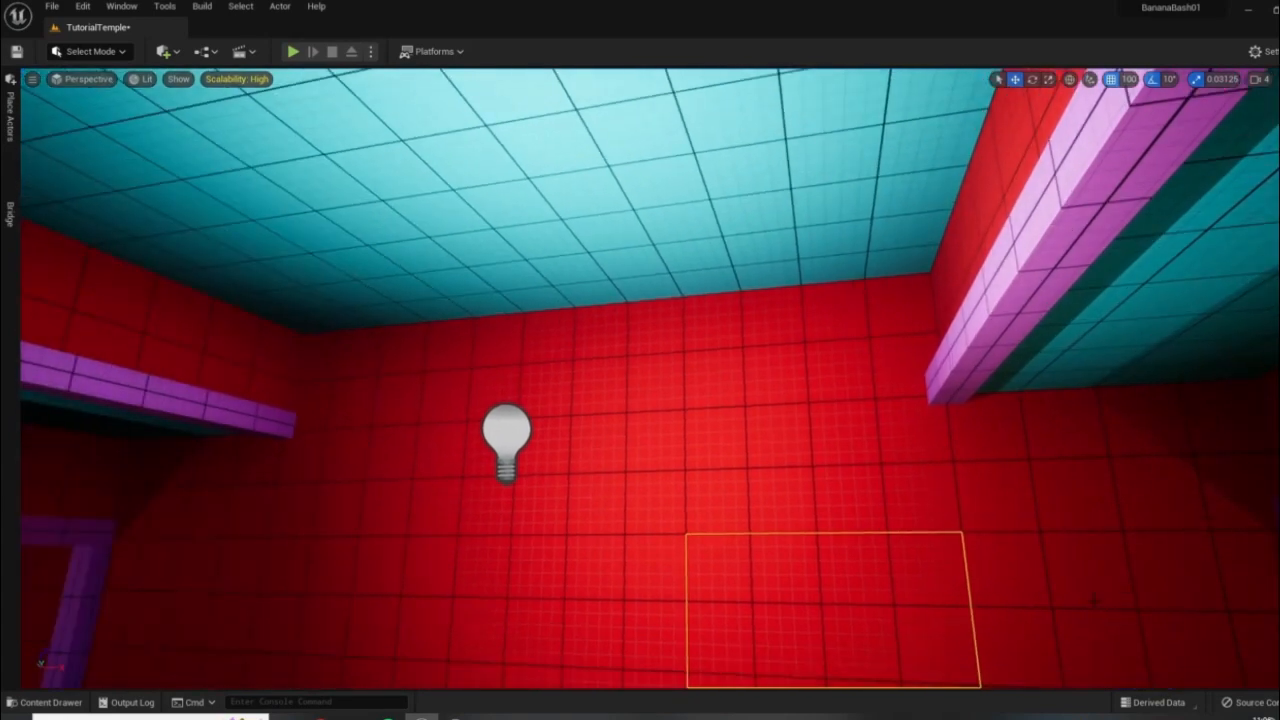
pyautogui.moveTo(1094, 600); pyautogui.dragTo(430, 550, button='right')
# - Raise the ceiling pieces spanning the gap between the two green floors in the staircase room
pyautogui.press('w')
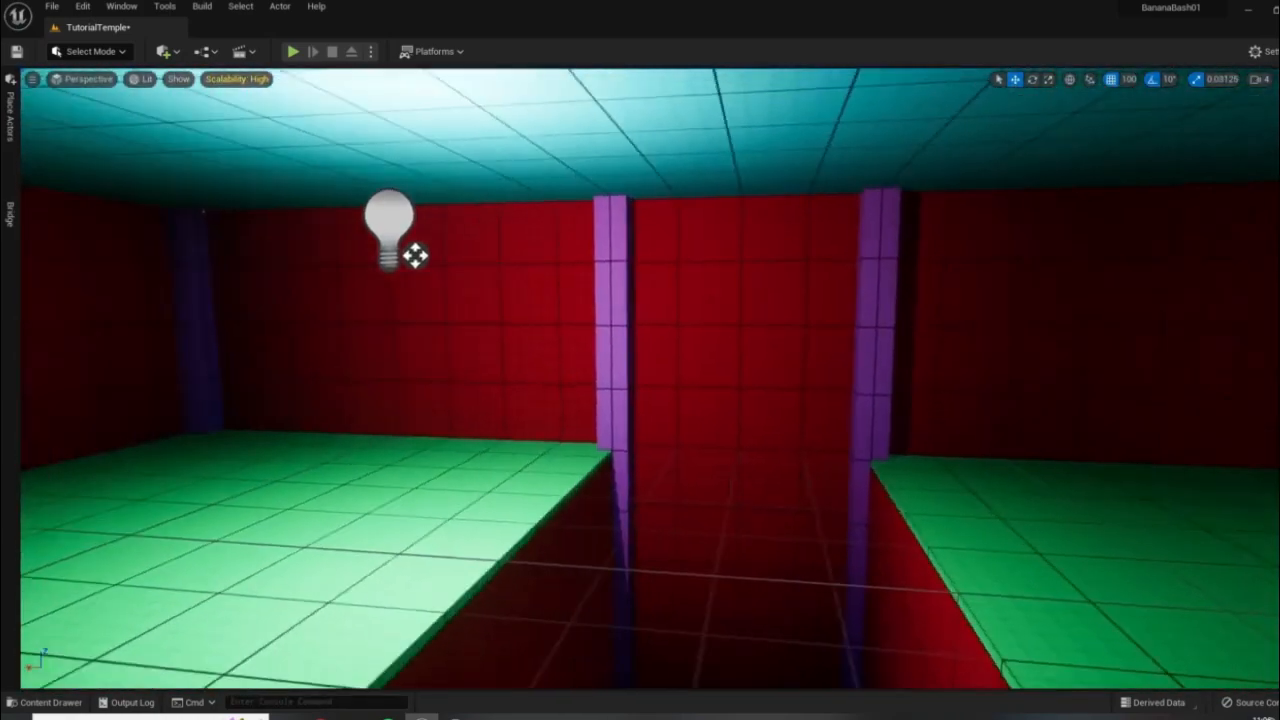
pyautogui.press('s')
pyautogui.moveTo(866, 239); pyautogui.dragTo(640, 215, button='right')
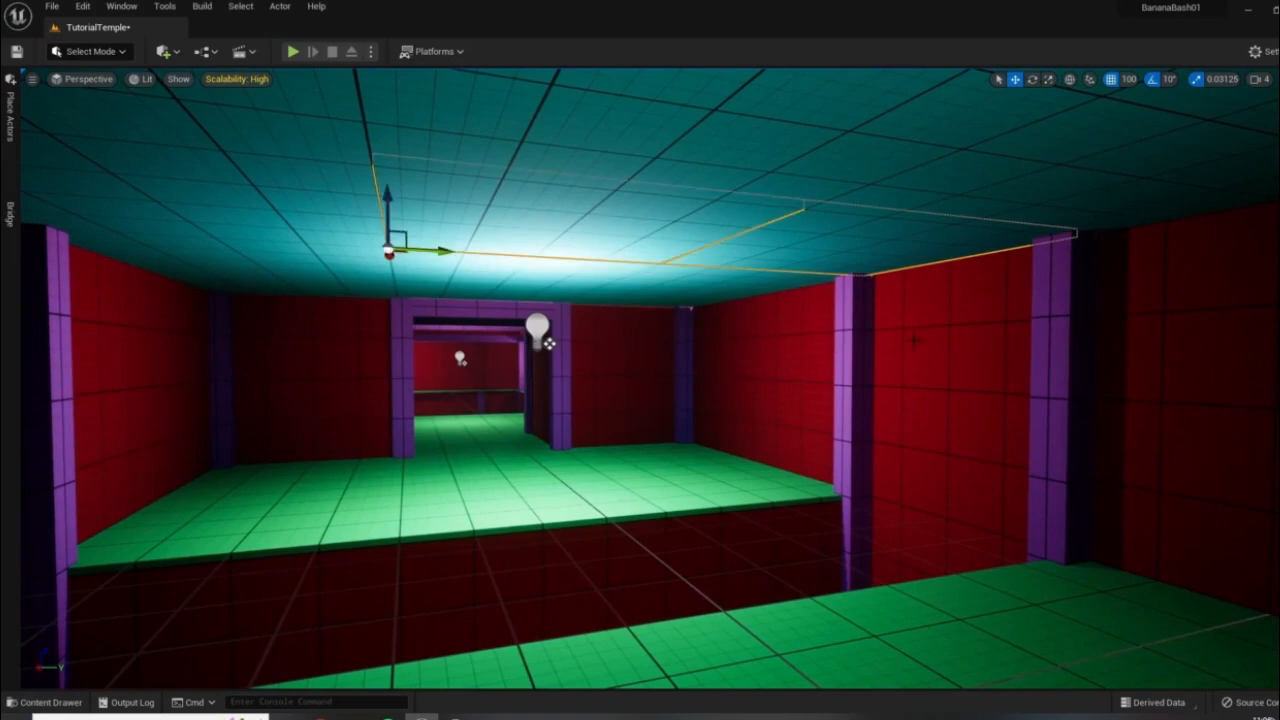
pyautogui.moveTo(913, 340); pyautogui.dragTo(396, 347, button='right')
pyautogui.moveTo(520, 177); pyautogui.dragTo(430, 217, button='right')
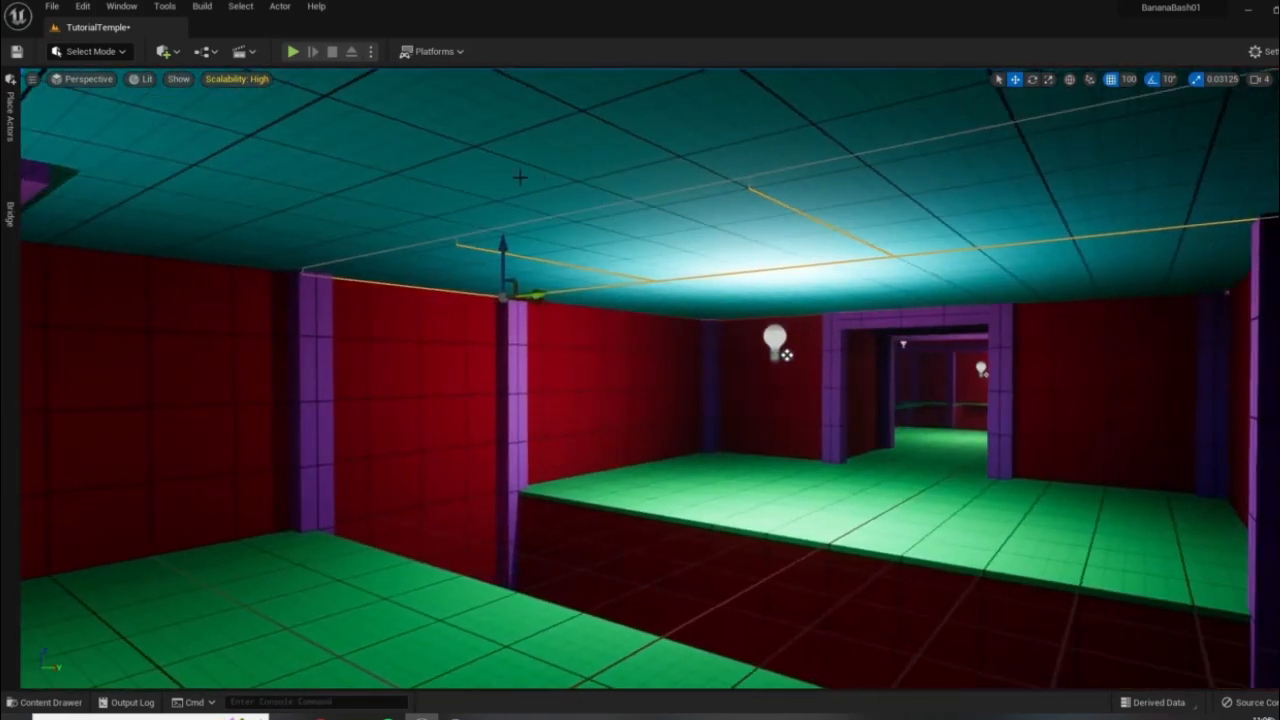
pyautogui.moveTo(500, 245); pyautogui.dragTo(496, 168)
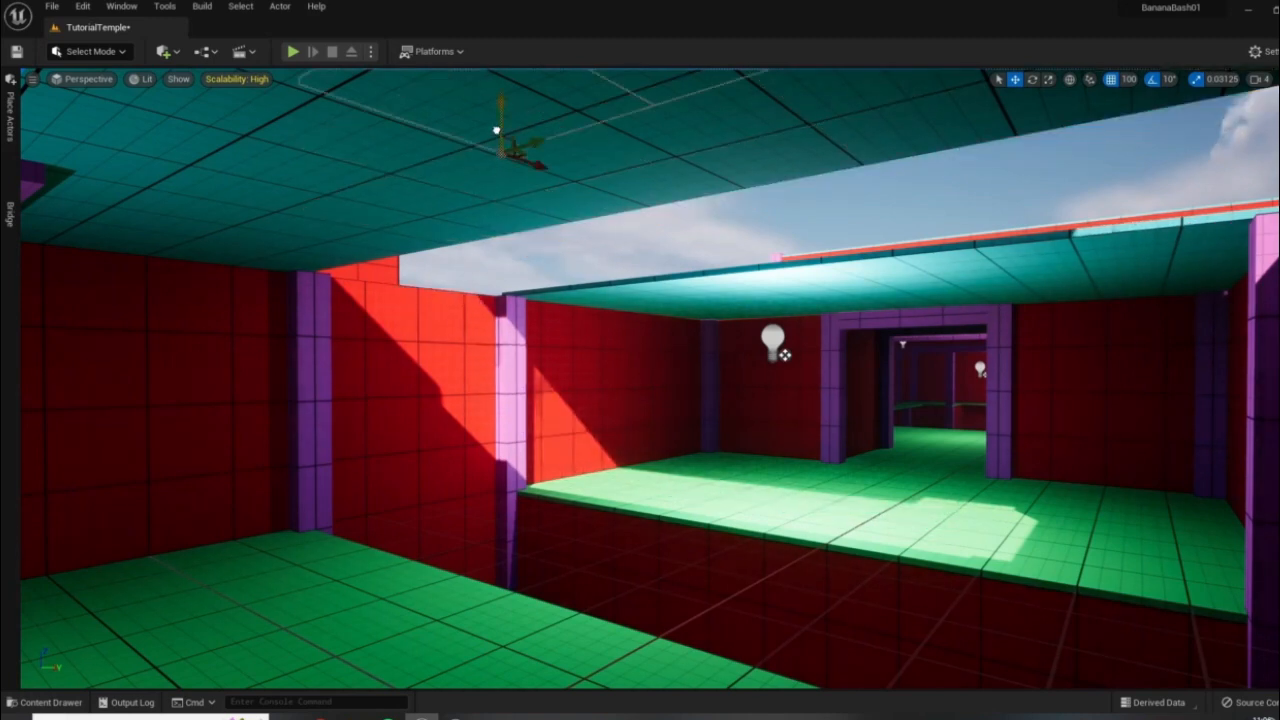
# - Raise the adjoining ceiling strip on the staircase side to an intermediate height below the highest strip
pyautogui.moveTo(620, 215); pyautogui.dragTo(520, 281, button='right')
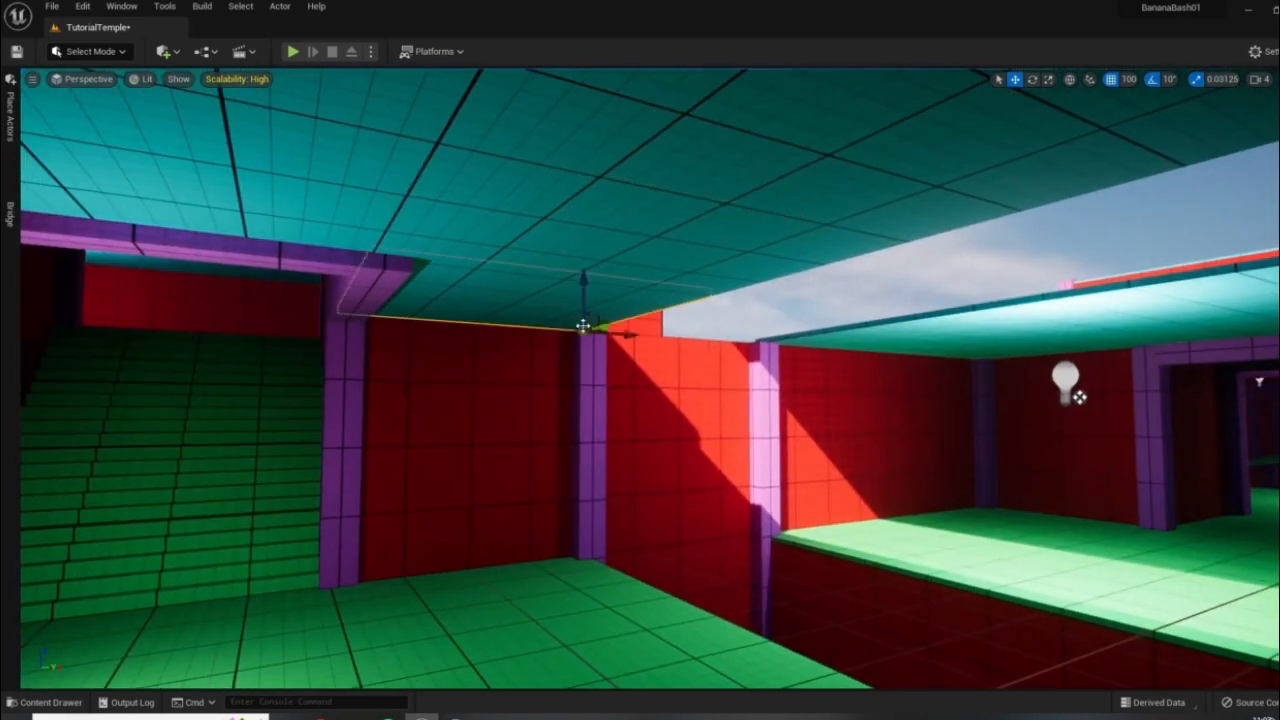
pyautogui.moveTo(885, 305)
pyautogui.mouseDown(button='right')
pyautogui.moveTo(860, 312)
pyautogui.moveTo(900, 305)
pyautogui.moveTo(885, 290)
pyautogui.mouseUp(button='right')
pyautogui.keyDown('shift'); pyautogui.click(610, 281); pyautogui.keyUp('shift')
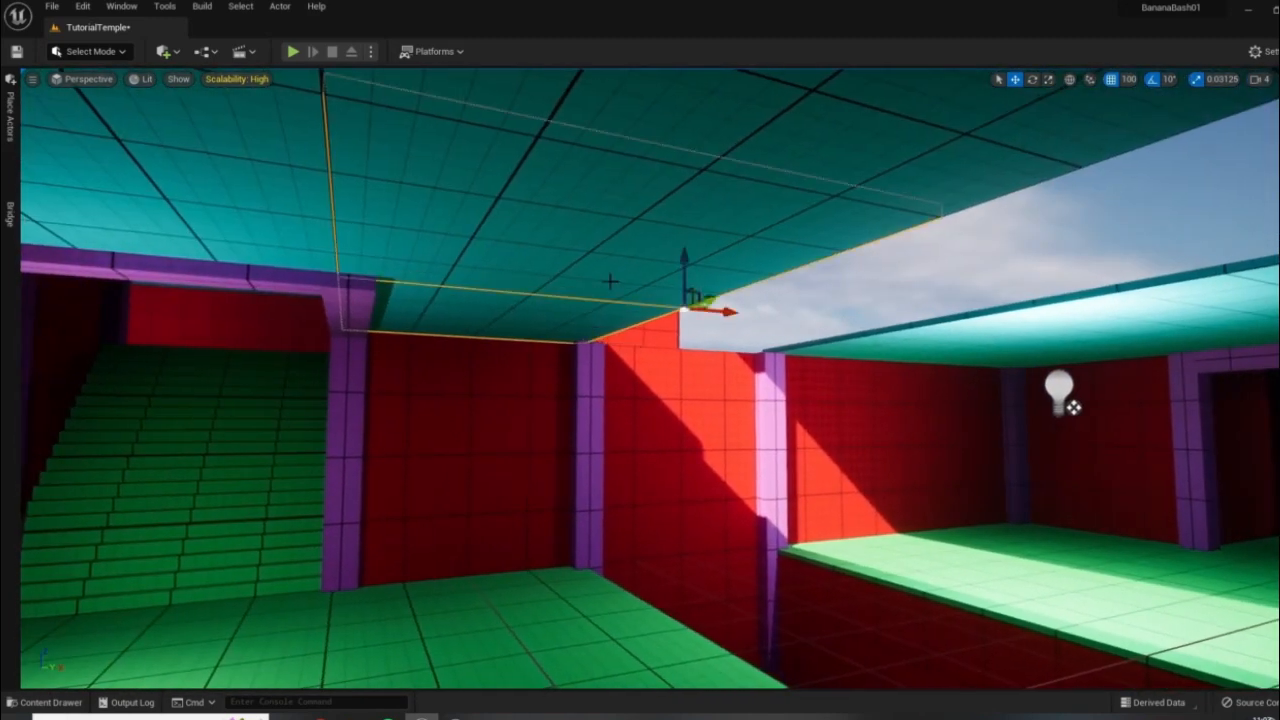
pyautogui.moveTo(452, 500); pyautogui.dragTo(520, 410, button='right')
pyautogui.moveTo(630, 473); pyautogui.dragTo(741, 452, button='right')
pyautogui.keyDown('shift'); pyautogui.click(737, 463); pyautogui.keyUp('shift')
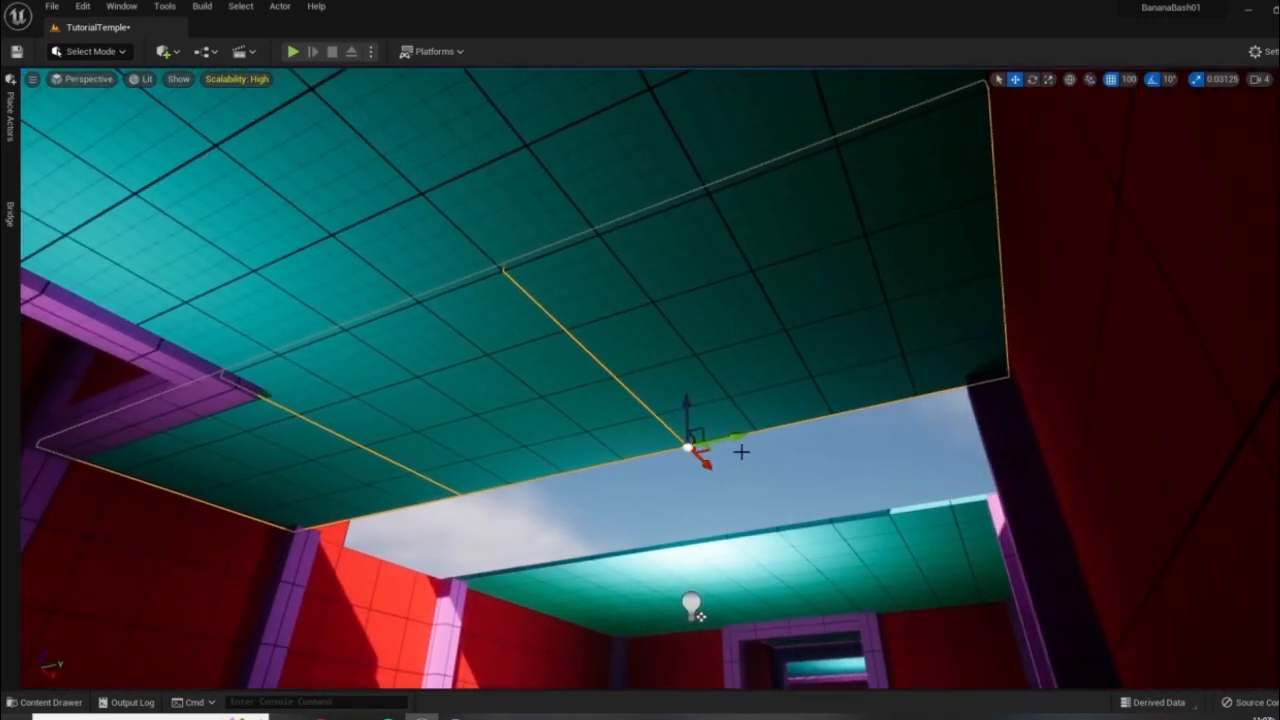
pyautogui.moveTo(688, 447); pyautogui.dragTo(684, 368)
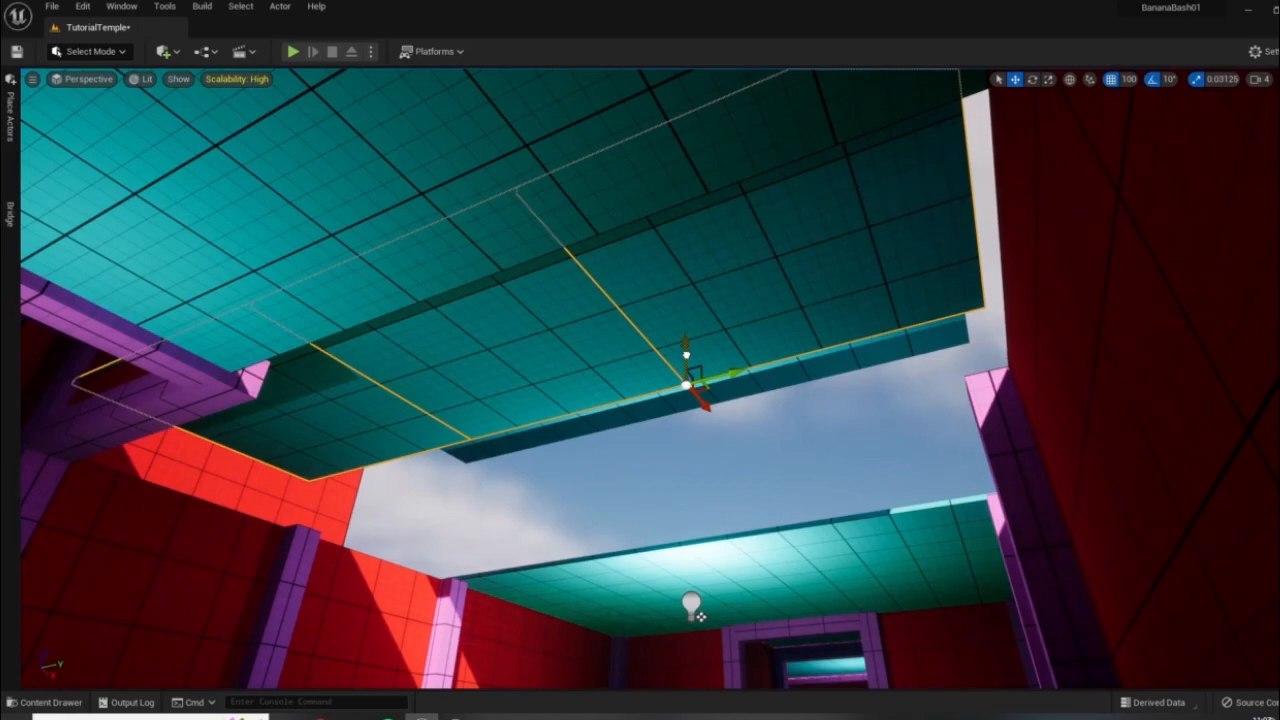
pyautogui.moveTo(691, 325); pyautogui.dragTo(525, 469, button='right')
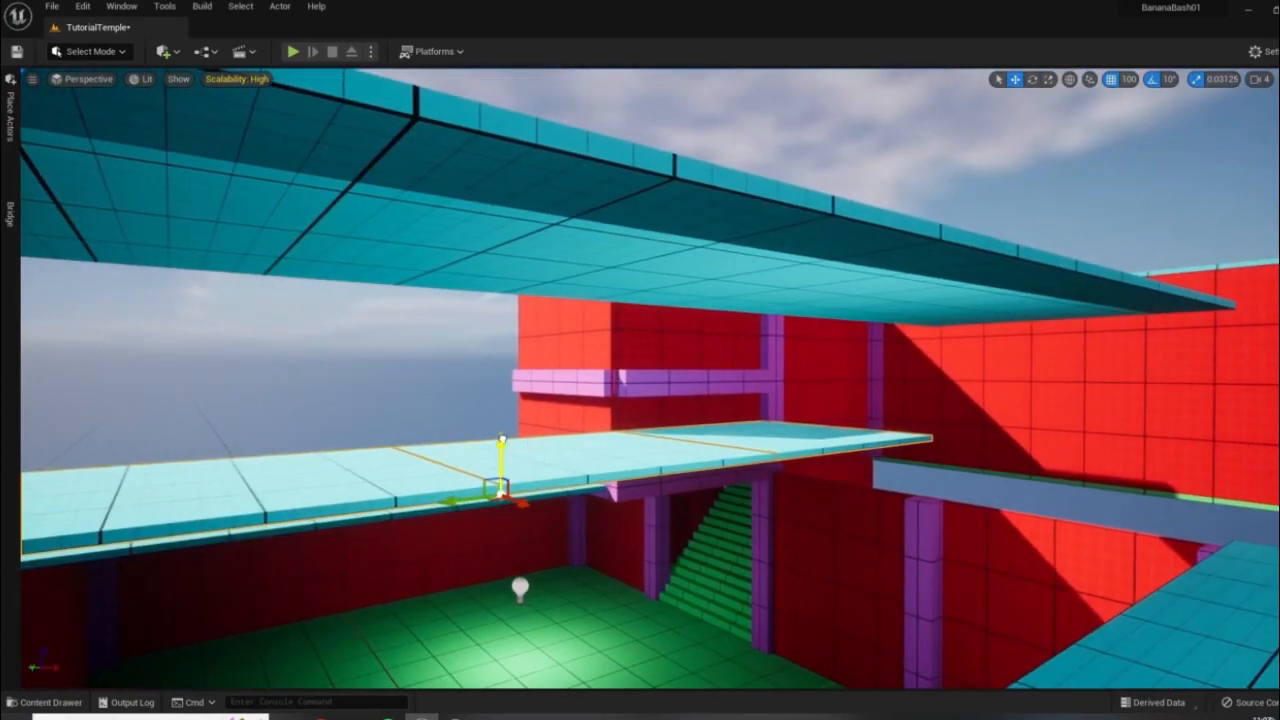
pyautogui.keyDown('alt'); pyautogui.moveTo(513, 415); pyautogui.dragTo(521, 371); pyautogui.keyUp('alt')
pyautogui.moveTo(500, 450); pyautogui.dragTo(571, 449, button='right')
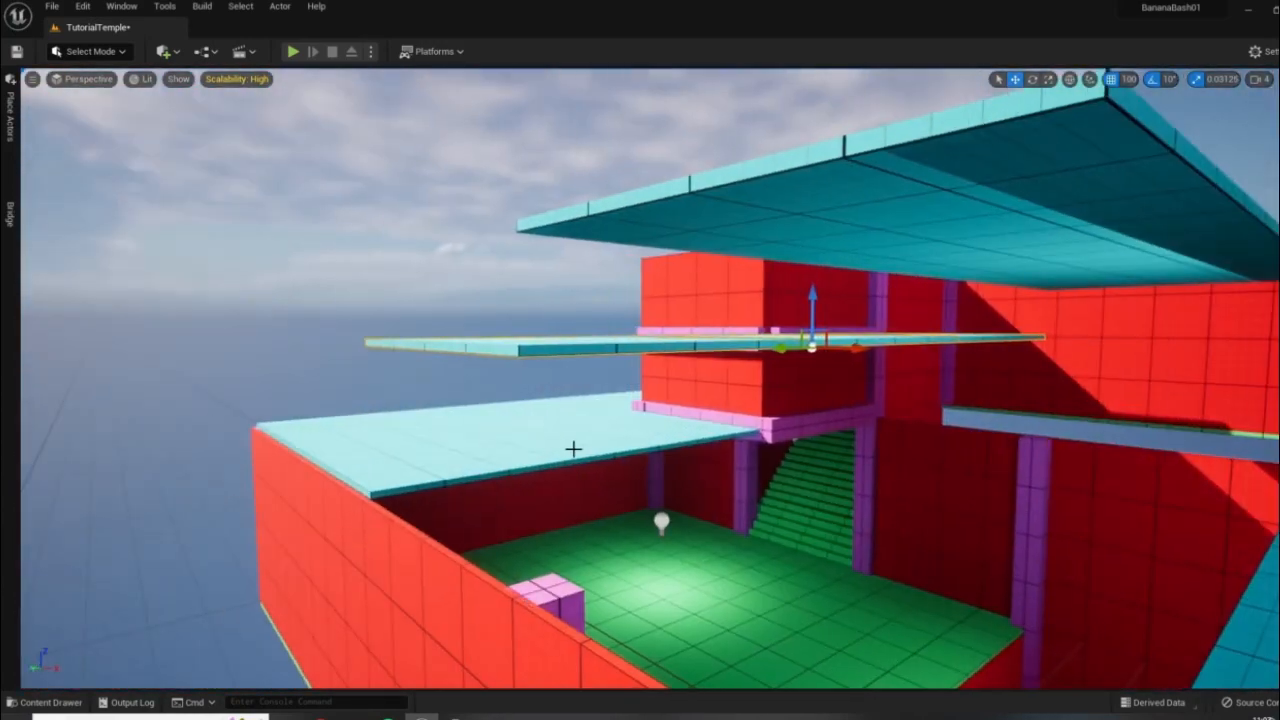
# - Raise the ceiling strip on the other side of the gap to form a matching intermediate step
pyautogui.hotkey('ctrl', 'z')
pyautogui.moveTo(655, 293)
pyautogui.mouseDown(button='right')
pyautogui.moveTo(690, 296)
pyautogui.moveTo(655, 293)
pyautogui.mouseUp(button='right')
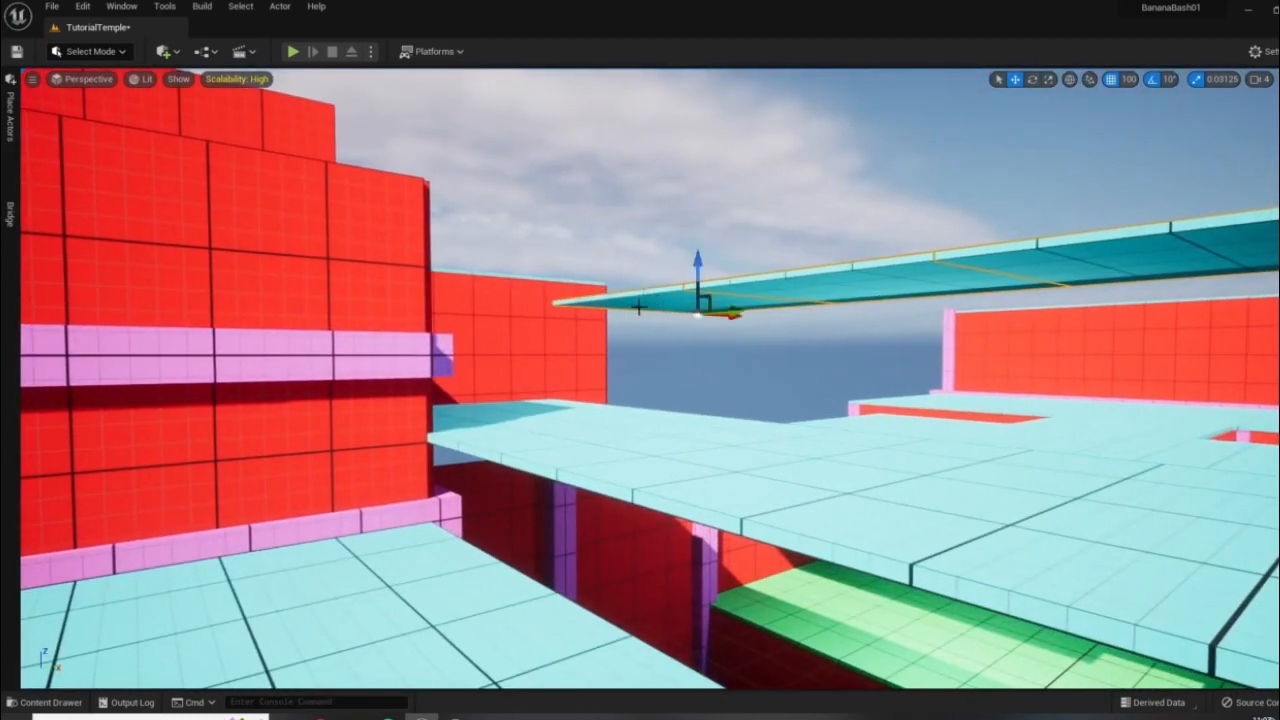
pyautogui.moveTo(697, 276); pyautogui.dragTo(690, 311)
pyautogui.moveTo(690, 311); pyautogui.dragTo(638, 328, button='right')
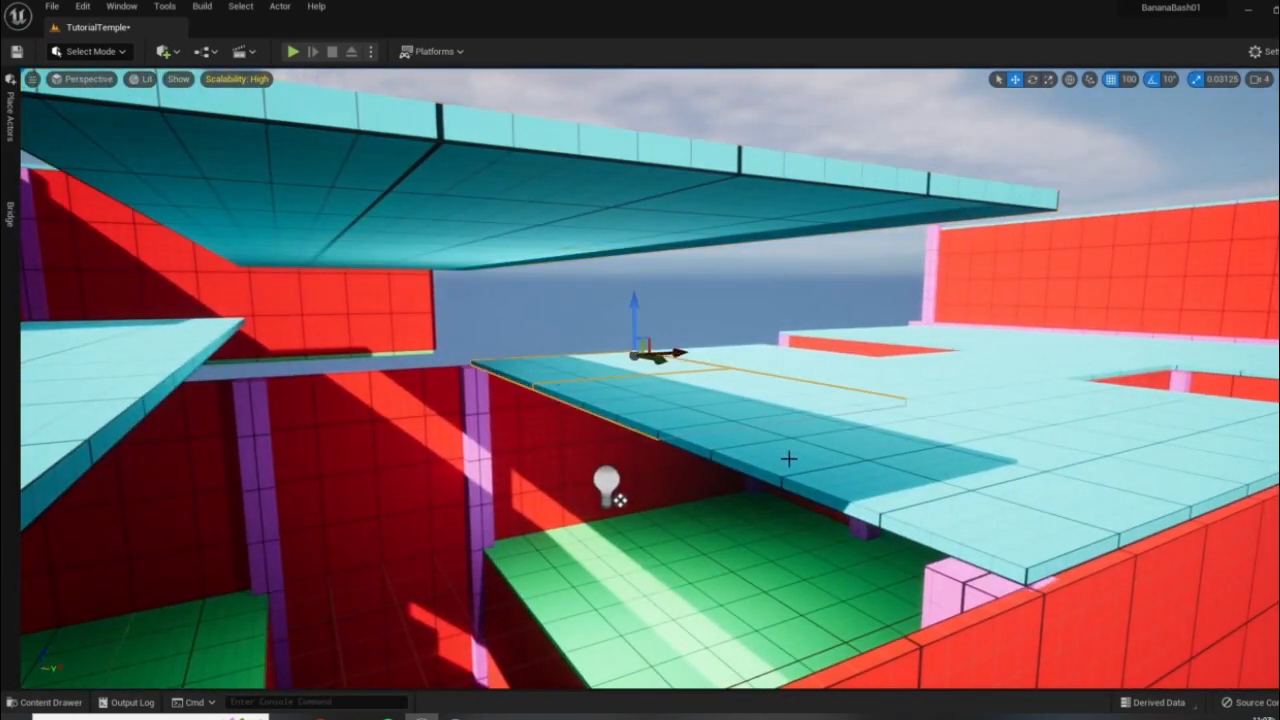
pyautogui.moveTo(640, 360); pyautogui.dragTo(545, 358, button='right')
pyautogui.moveTo(1032, 346); pyautogui.dragTo(1029, 321)
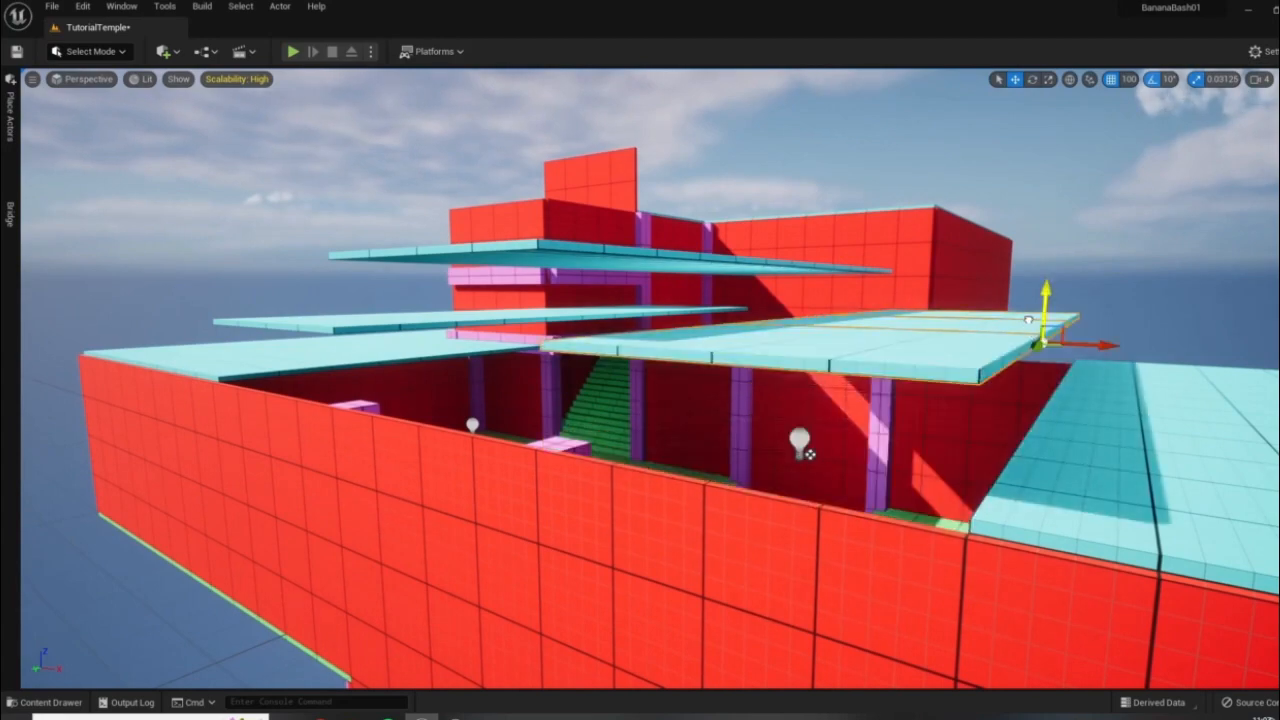
# - Extend the room's side wall upward with copied wall pieces beside the raised ceiling strips
pyautogui.moveTo(1029, 321); pyautogui.dragTo(1060, 330, button='right')
pyautogui.click(985, 425)
pyautogui.moveTo(985, 425); pyautogui.dragTo(1000, 422, button='right')
pyautogui.moveTo(800, 452); pyautogui.dragTo(793, 454, button='right')
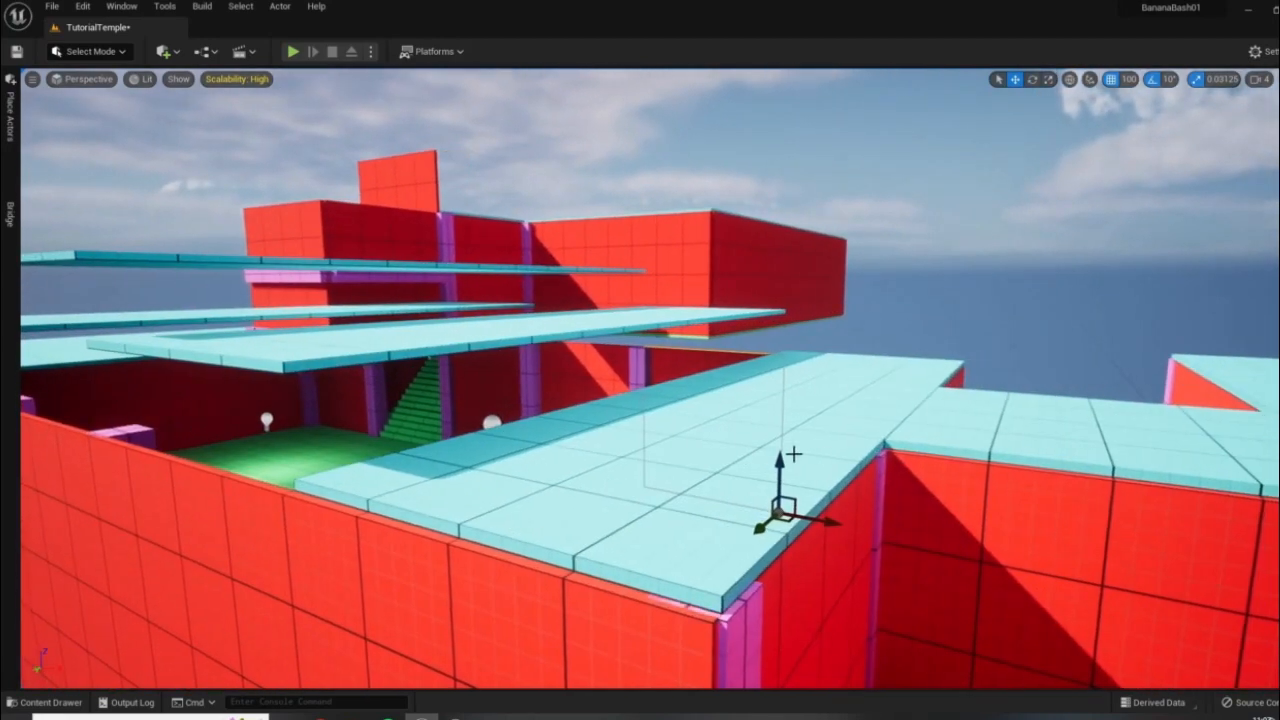
pyautogui.moveTo(910, 345); pyautogui.dragTo(906, 366, button='right')
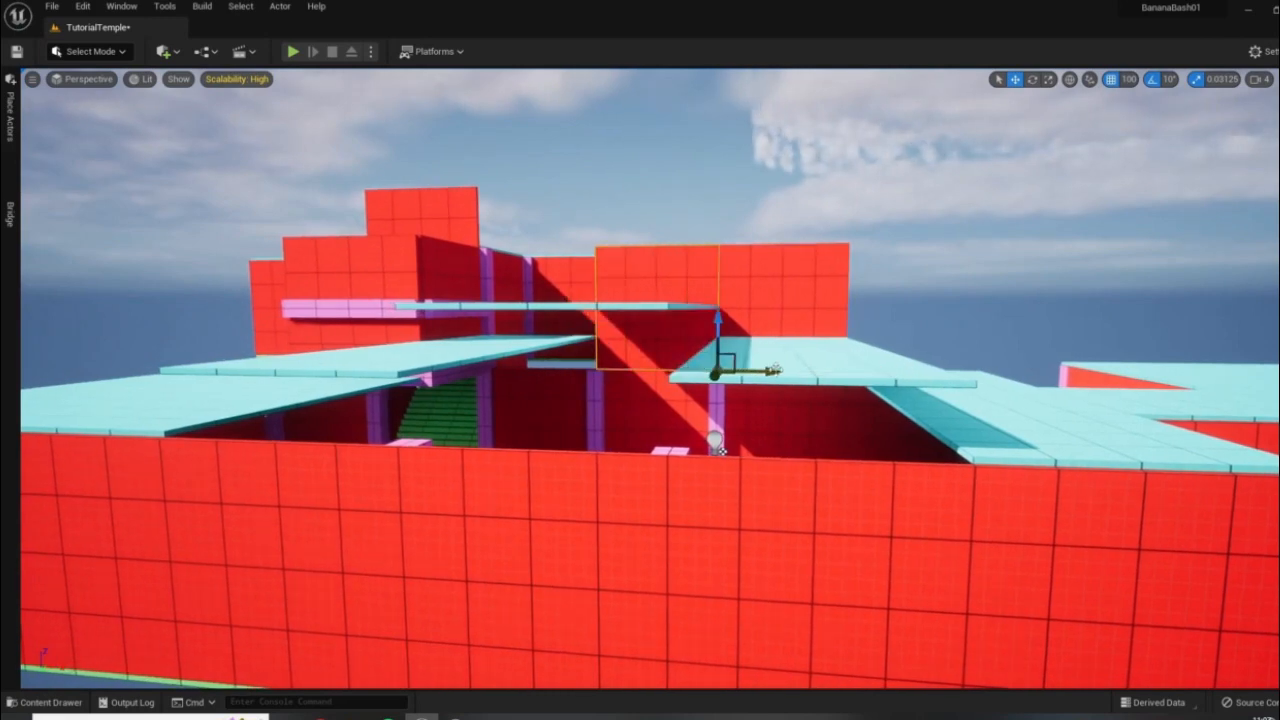
pyautogui.moveTo(720, 452); pyautogui.dragTo(690, 456, button='right')
pyautogui.moveTo(573, 270); pyautogui.dragTo(573, 283, button='right')
# - Copy the raised side wall pieces to the opposite side of the room and align them with the outer wall
pyautogui.moveTo(823, 379); pyautogui.dragTo(930, 429, button='right')
pyautogui.moveTo(745, 625); pyautogui.dragTo(4, 438)
pyautogui.moveTo(323, 507); pyautogui.dragTo(557, 515, button='right')
pyautogui.moveTo(820, 492); pyautogui.dragTo(954, 557, button='right')
pyautogui.keyDown('alt'); pyautogui.moveTo(847, 523); pyautogui.dragTo(206, 546); pyautogui.keyUp('alt')
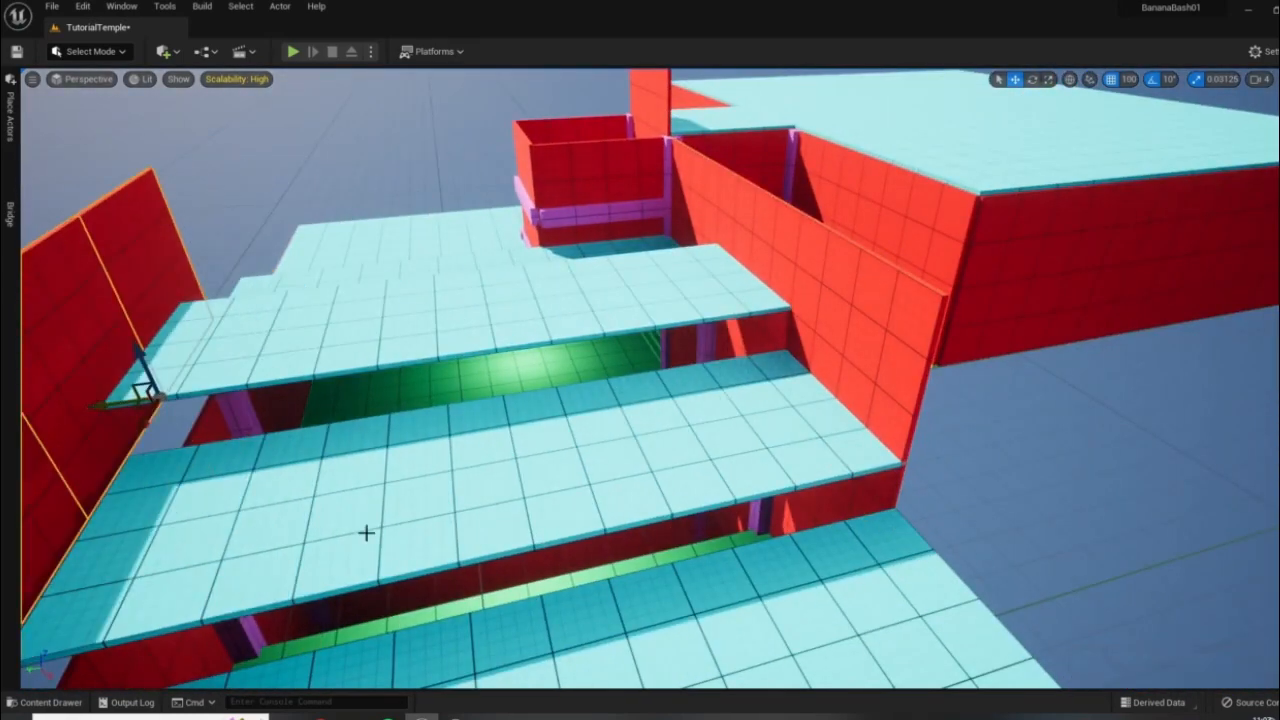
pyautogui.moveTo(366, 532); pyautogui.dragTo(235, 545, button='right')
pyautogui.moveTo(711, 278); pyautogui.dragTo(760, 284)
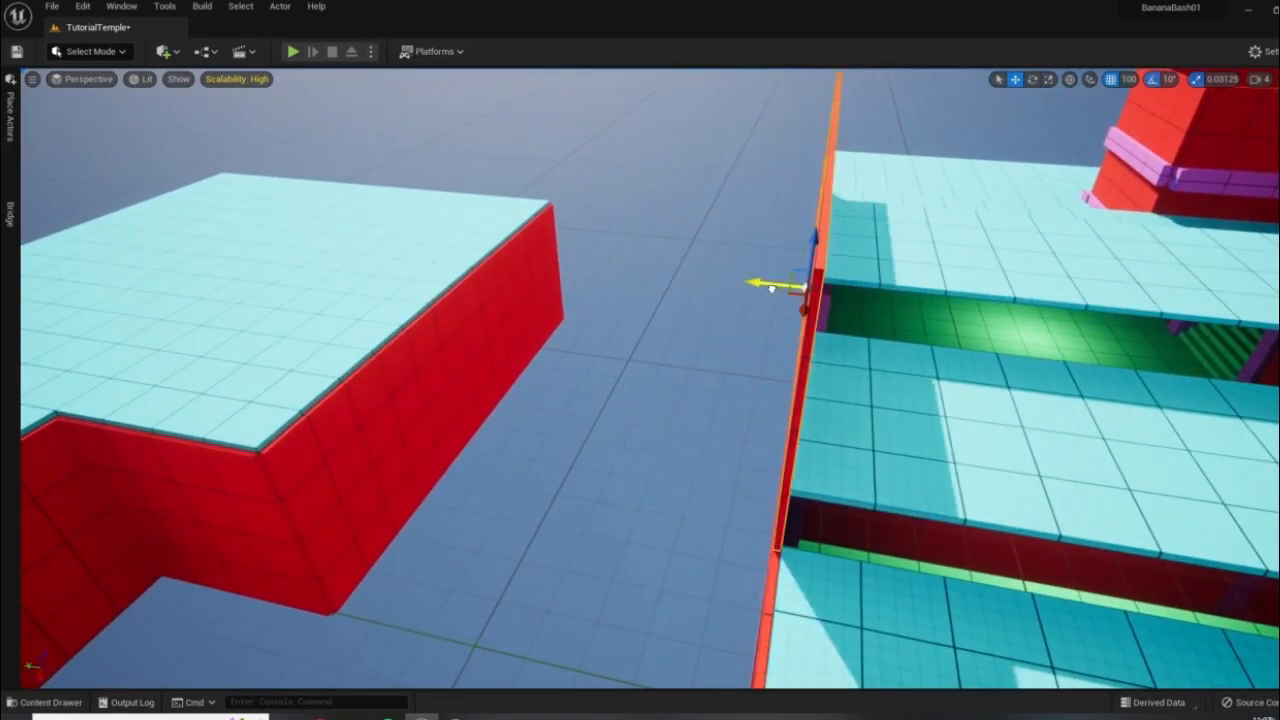
pyautogui.moveTo(606, 494); pyautogui.dragTo(730, 475, button='right')
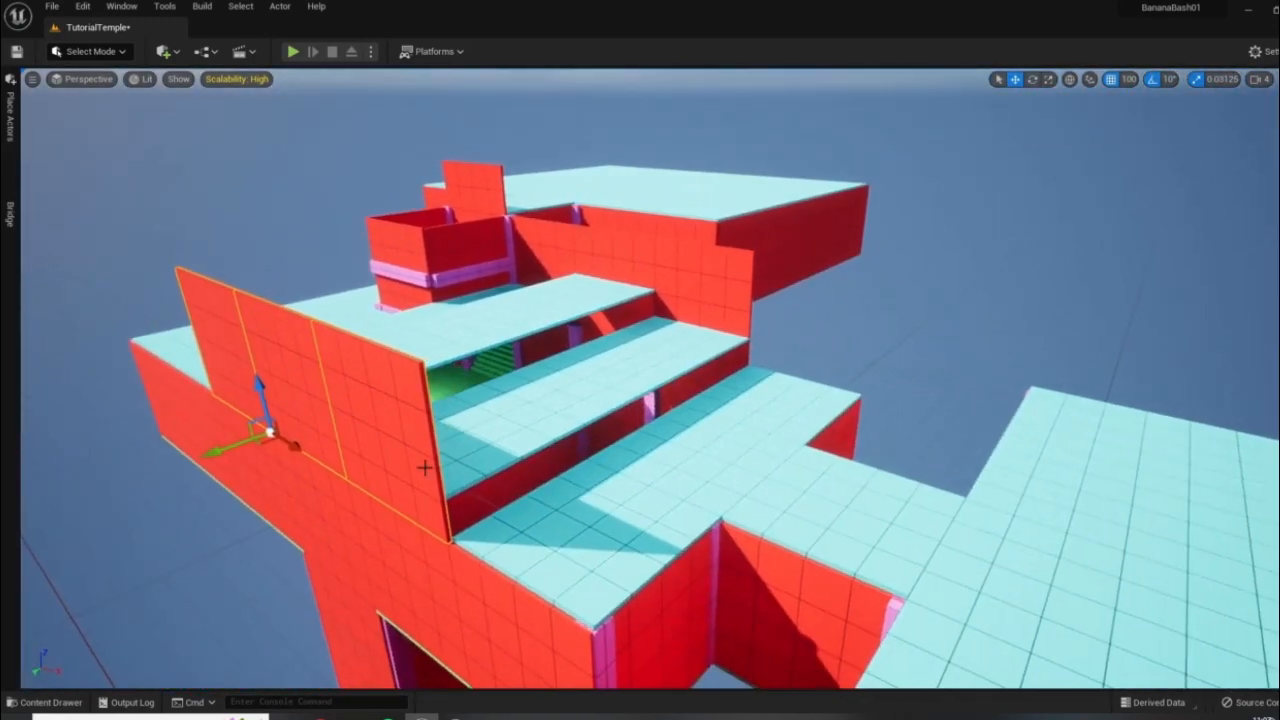
# - Turn wall pieces crosswise and place them along the edge of the ceiling step farthest from the staircase
pyautogui.press('e')
pyautogui.moveTo(443, 545); pyautogui.dragTo(564, 508)
pyautogui.press('w')
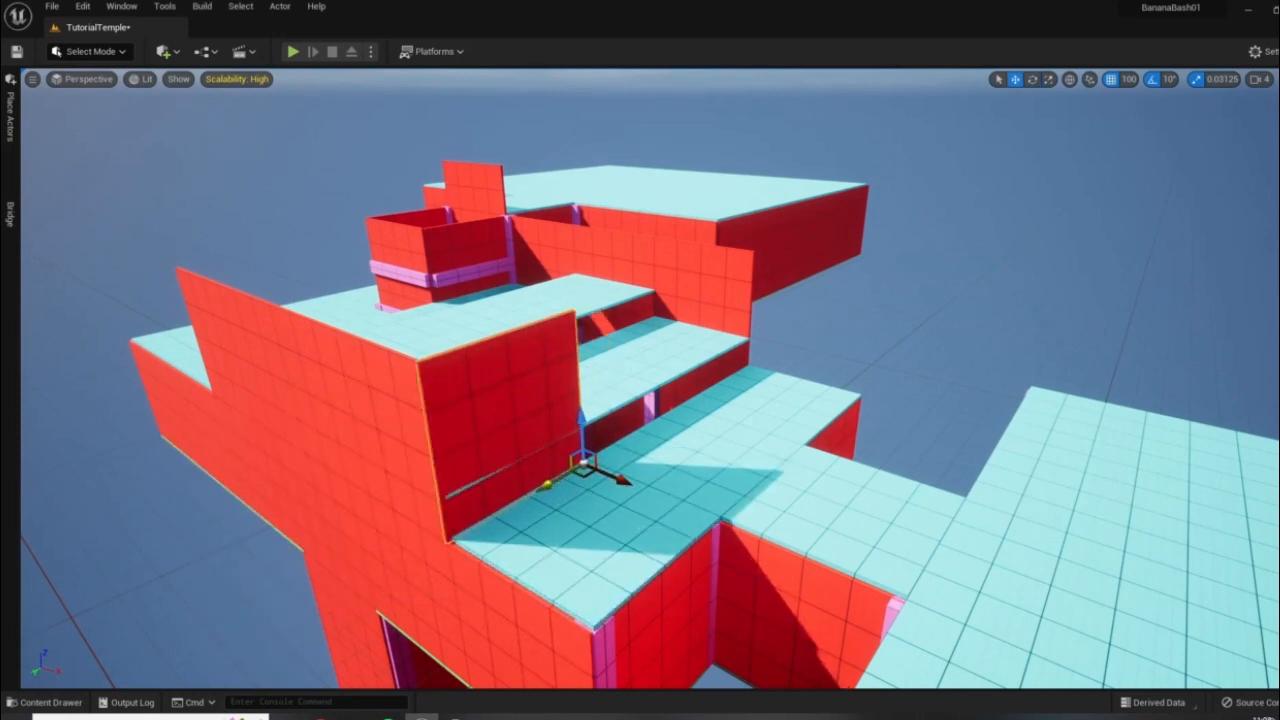
pyautogui.moveTo(583, 463); pyautogui.dragTo(736, 421)
pyautogui.moveTo(646, 427); pyautogui.dragTo(718, 386)
# - Duplicate a side wall piece rotated 90 degrees to close the outer ceiling step on the staircase side
pyautogui.moveTo(598, 390); pyautogui.dragTo(490, 430, button='right')
pyautogui.moveTo(677, 446); pyautogui.dragTo(760, 500, button='right')
pyautogui.click(765, 430)
pyautogui.press('e')
pyautogui.keyDown('alt'); pyautogui.moveTo(837, 481); pyautogui.dragTo(907, 476); pyautogui.keyUp('alt')
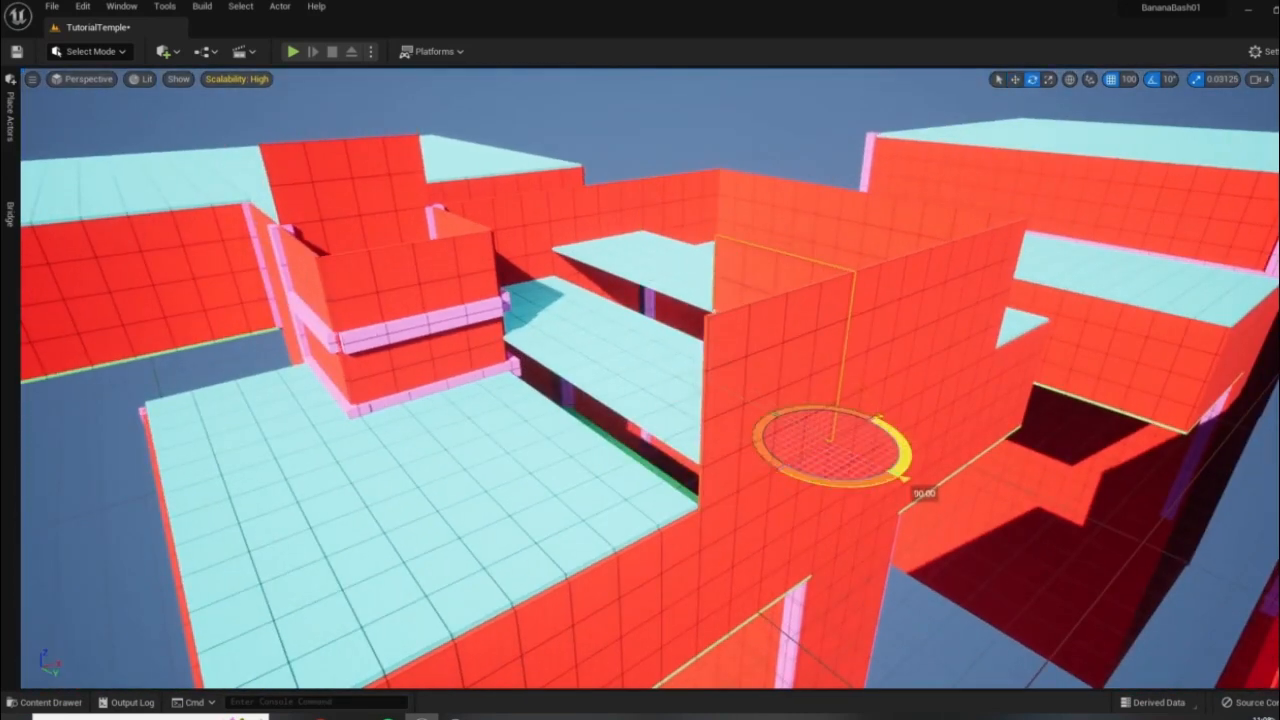
pyautogui.moveTo(886, 447); pyautogui.dragTo(830, 434, button='right')
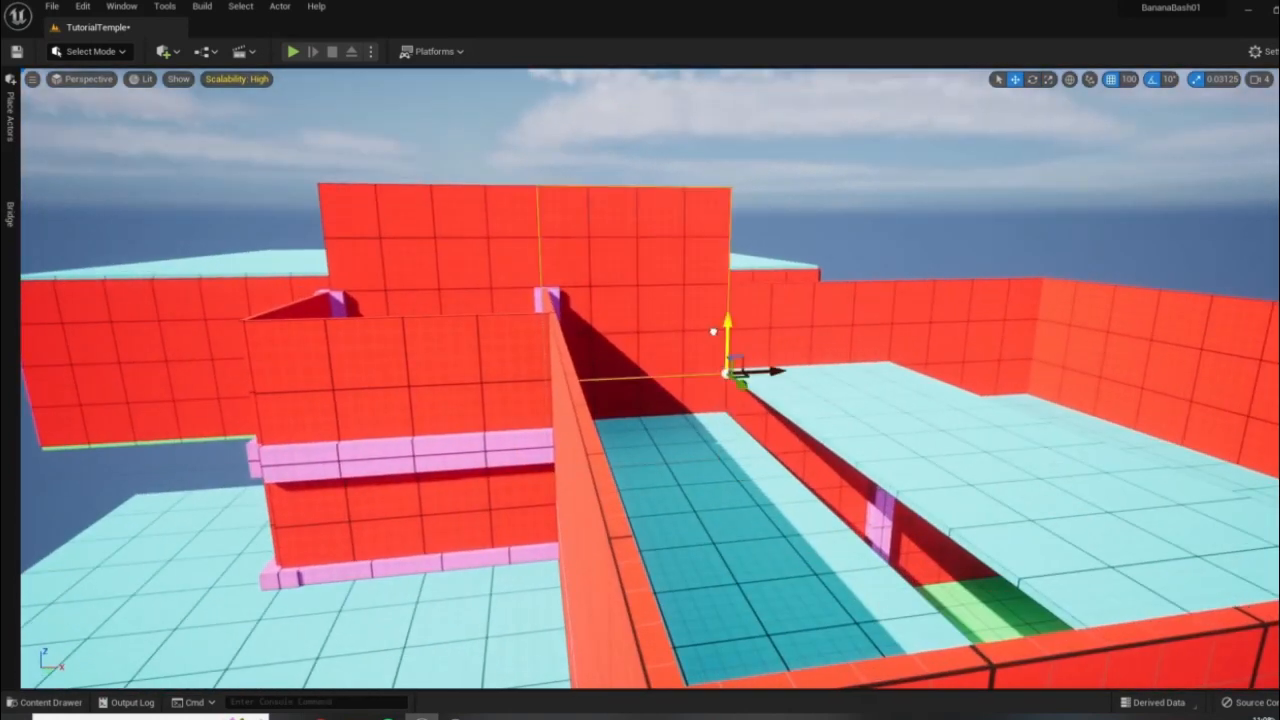
# - Rotate another wall piece crosswise and copy it along the inner ceiling step on the staircase side
pyautogui.press('e')
pyautogui.moveTo(724, 432); pyautogui.dragTo(846, 523)
pyautogui.press('w')
pyautogui.moveTo(846, 523); pyautogui.dragTo(834, 521, button='right')
pyautogui.keyDown('alt'); pyautogui.moveTo(594, 516); pyautogui.dragTo(723, 532); pyautogui.keyUp('alt')
pyautogui.moveTo(723, 532); pyautogui.dragTo(751, 367, button='right')
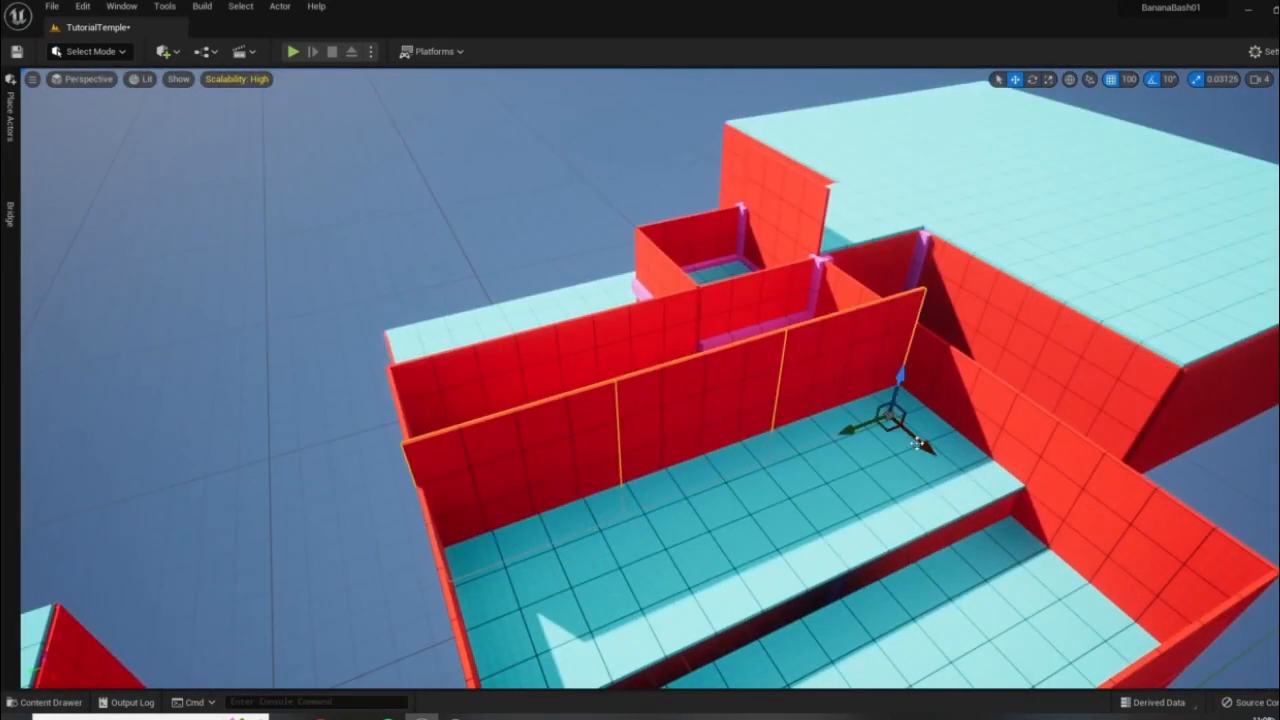
# - Playtest the staircase room, run the character around to view the stepped ceiling, and end the session
pyautogui.moveTo(821, 391)
pyautogui.mouseDown(button='right')
pyautogui.moveTo(818, 380)
pyautogui.moveTo(816, 400)
pyautogui.mouseUp(button='right')
pyautogui.moveTo(1060, 350)
pyautogui.mouseDown(button='right')
pyautogui.moveTo(1063, 338)
pyautogui.moveTo(1070, 385)
pyautogui.moveTo(1066, 335)
pyautogui.mouseUp(button='right')
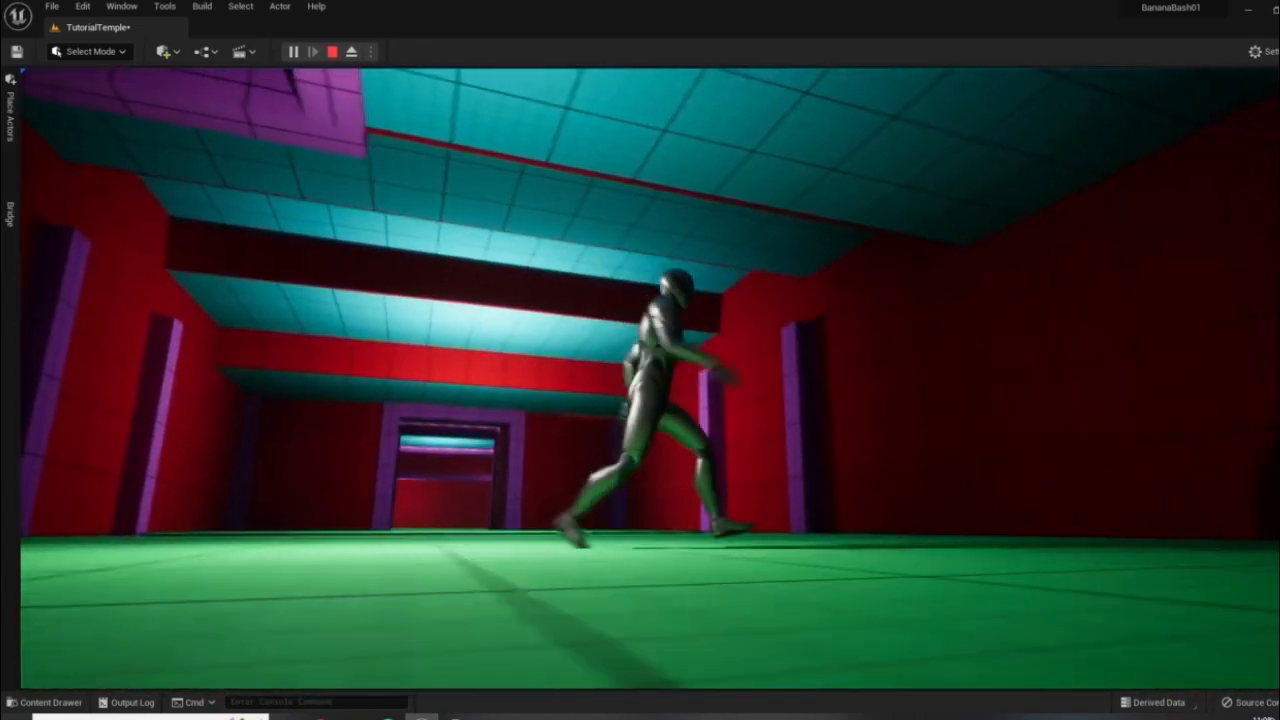
pyautogui.press('d')
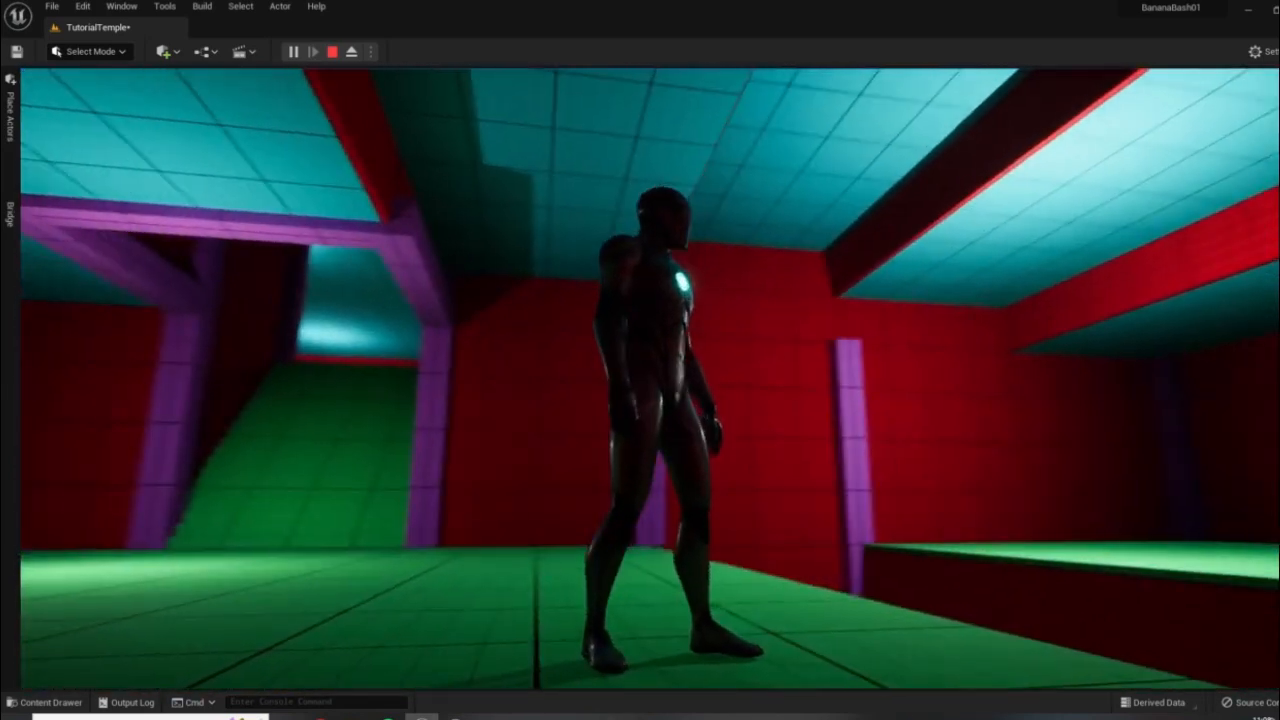
pyautogui.press('Escape')
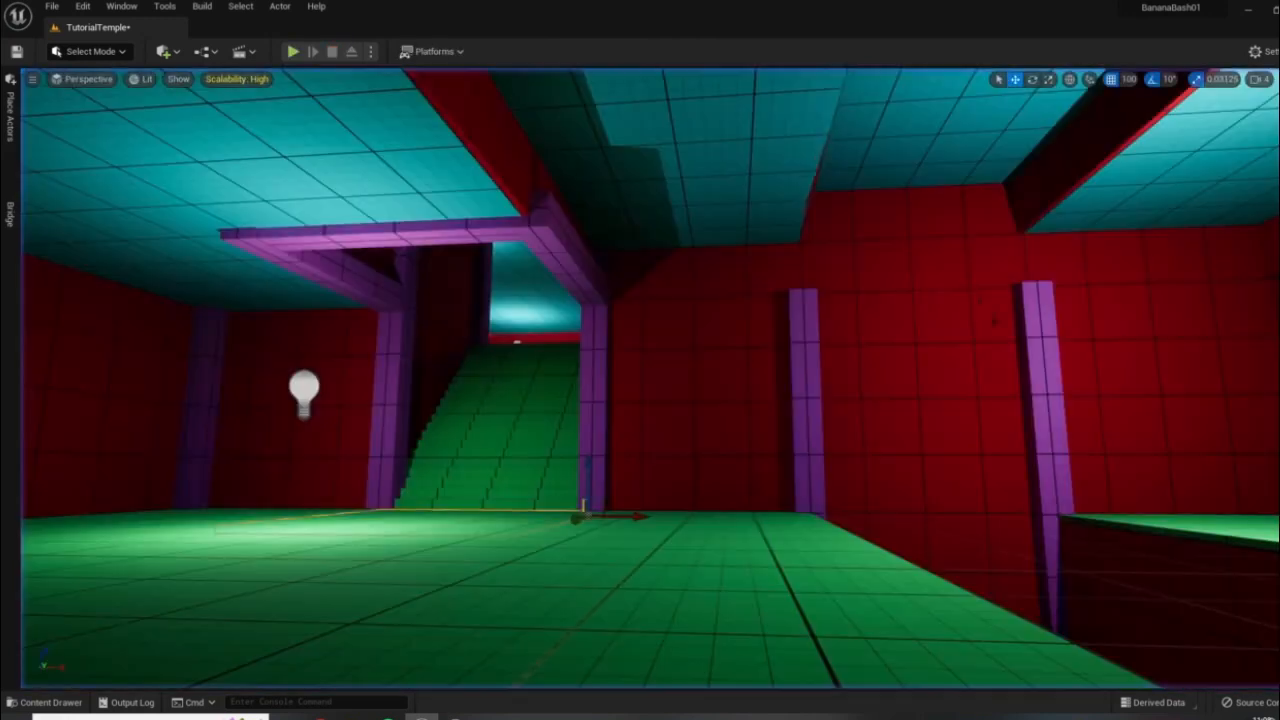
# - Extend the two columns beside the gap upward with a copied column piece above each
pyautogui.click(810, 308)
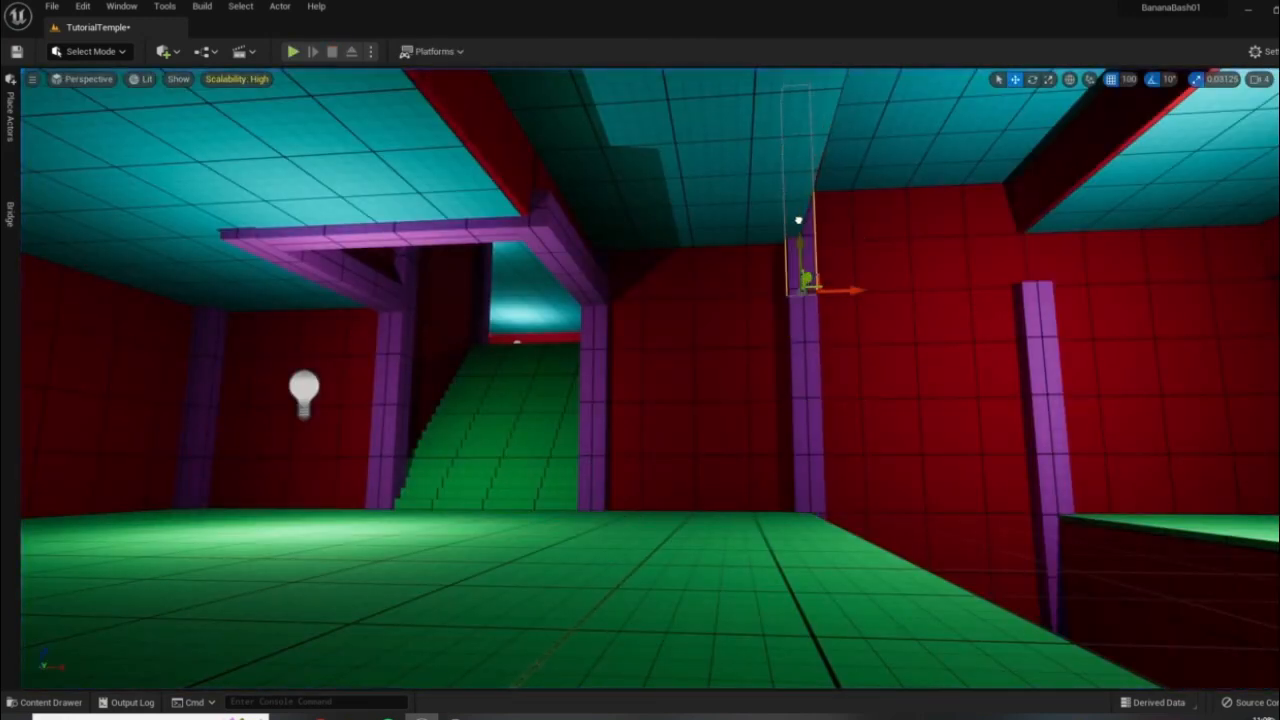
pyautogui.moveTo(855, 290); pyautogui.dragTo(1106, 283)
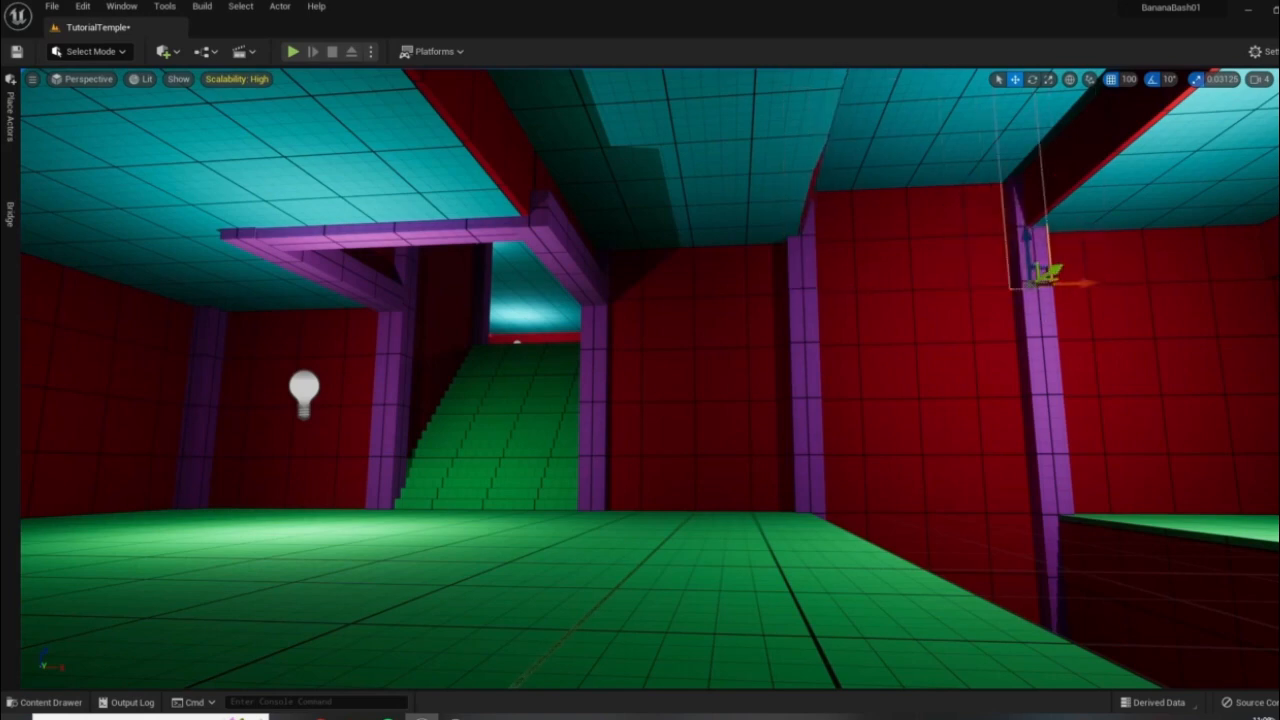
pyautogui.moveTo(1100, 286); pyautogui.dragTo(850, 205, button='right')
# - Lower and rotate the copied column piece into a horizontal beam and extend it across the ceiling step's wall
pyautogui.hotkey('ctrl', 'z')
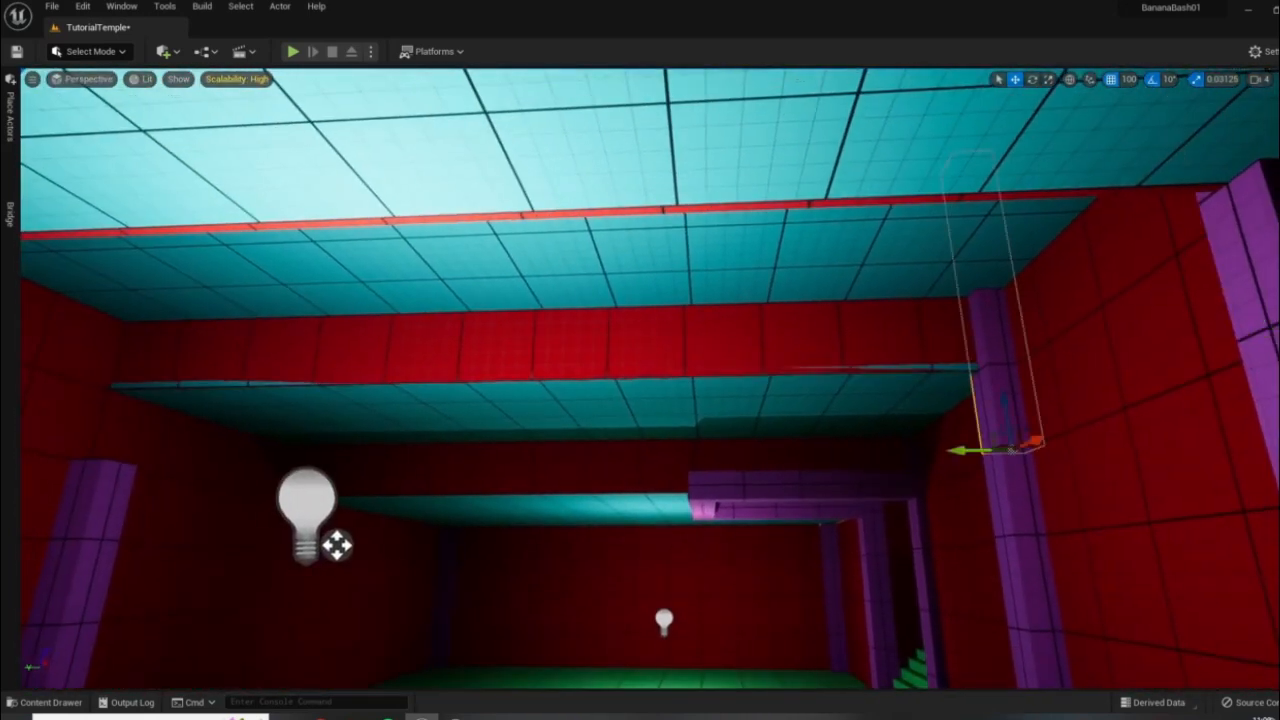
pyautogui.moveTo(1004, 405); pyautogui.dragTo(966, 329)
pyautogui.press('e')
pyautogui.moveTo(949, 400); pyautogui.dragTo(994, 460)
pyautogui.press('w')
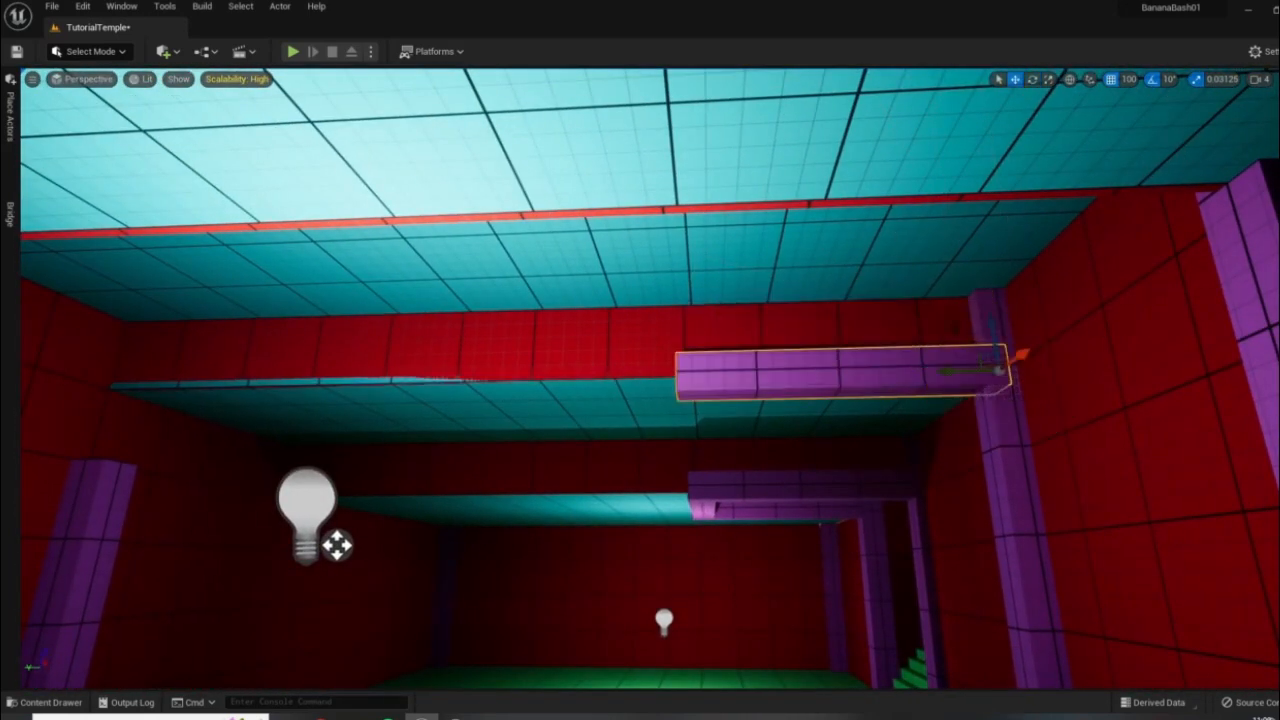
pyautogui.moveTo(990, 370); pyautogui.dragTo(302, 358)
pyautogui.moveTo(311, 361); pyautogui.dragTo(311, 361, button='right')
pyautogui.moveTo(747, 350); pyautogui.dragTo(747, 350, button='right')
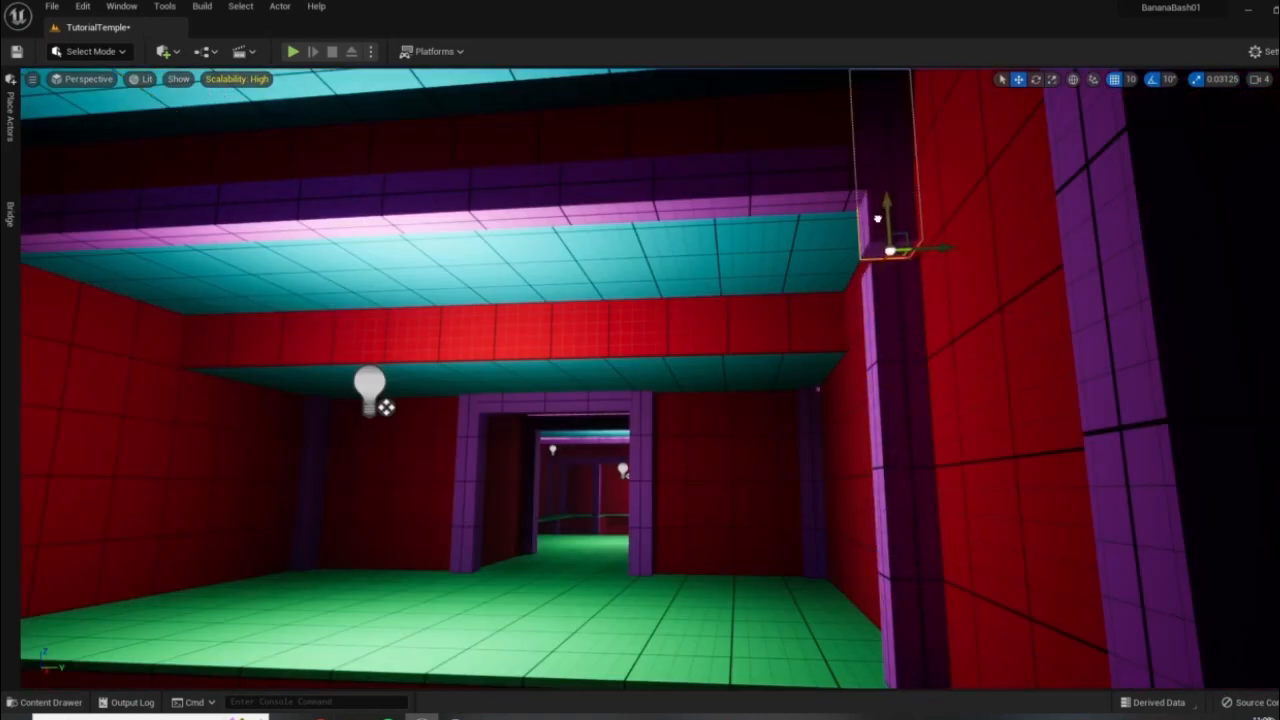
pyautogui.moveTo(747, 350); pyautogui.dragTo(747, 350, button='right')
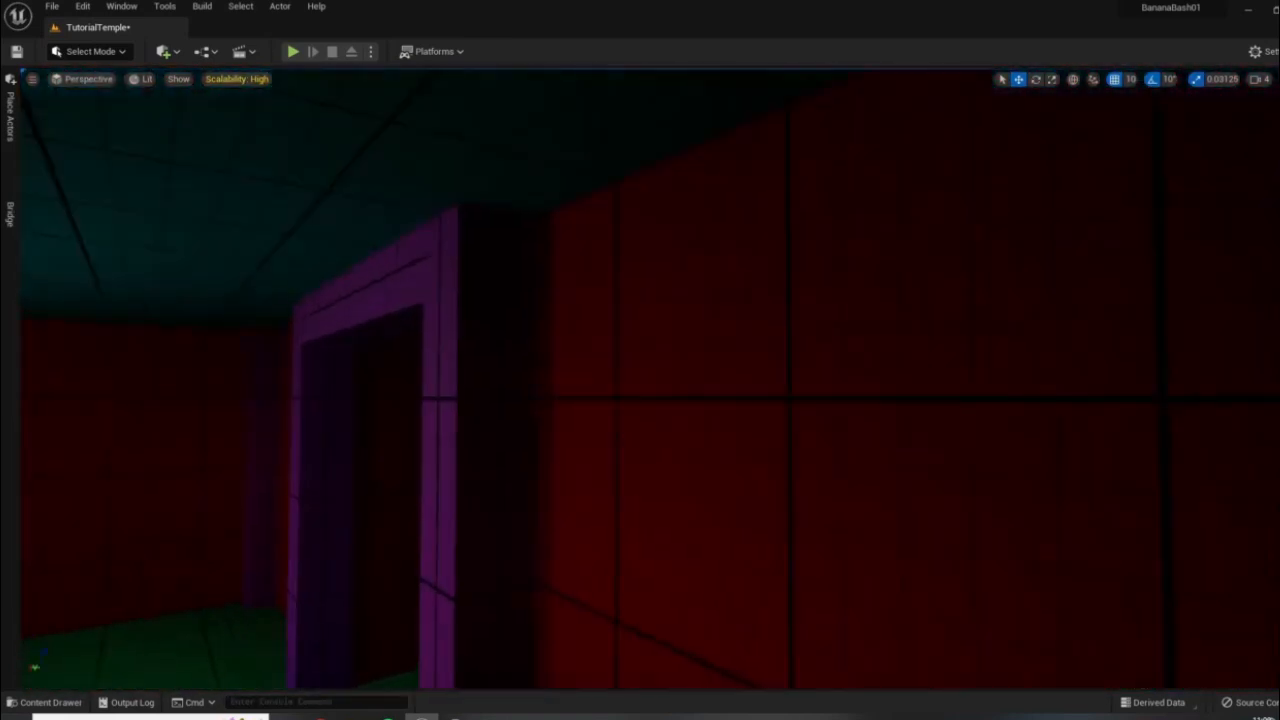
pyautogui.moveTo(596, 374); pyautogui.dragTo(596, 374, button='right')
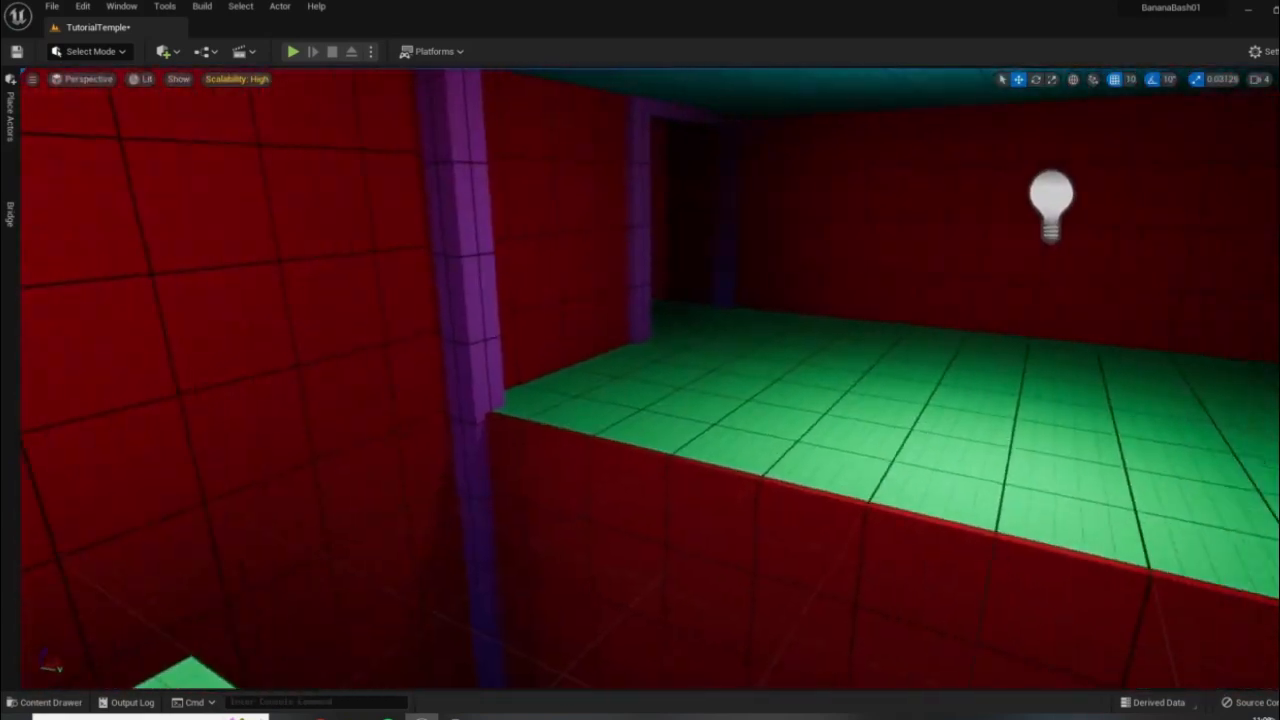
# - Playtest the pit room, turn the character to view the stepped ceiling and its new beam, and end the session
pyautogui.hotkey('alt', 'p')
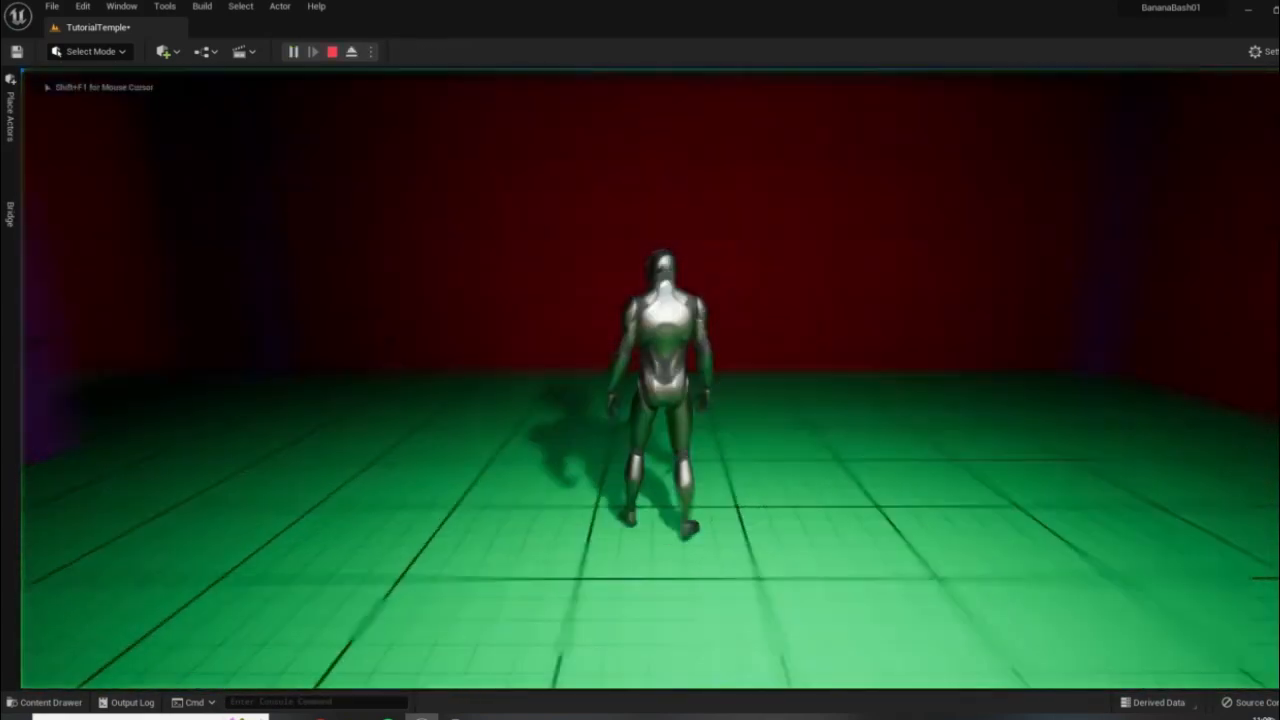
pyautogui.press('w')
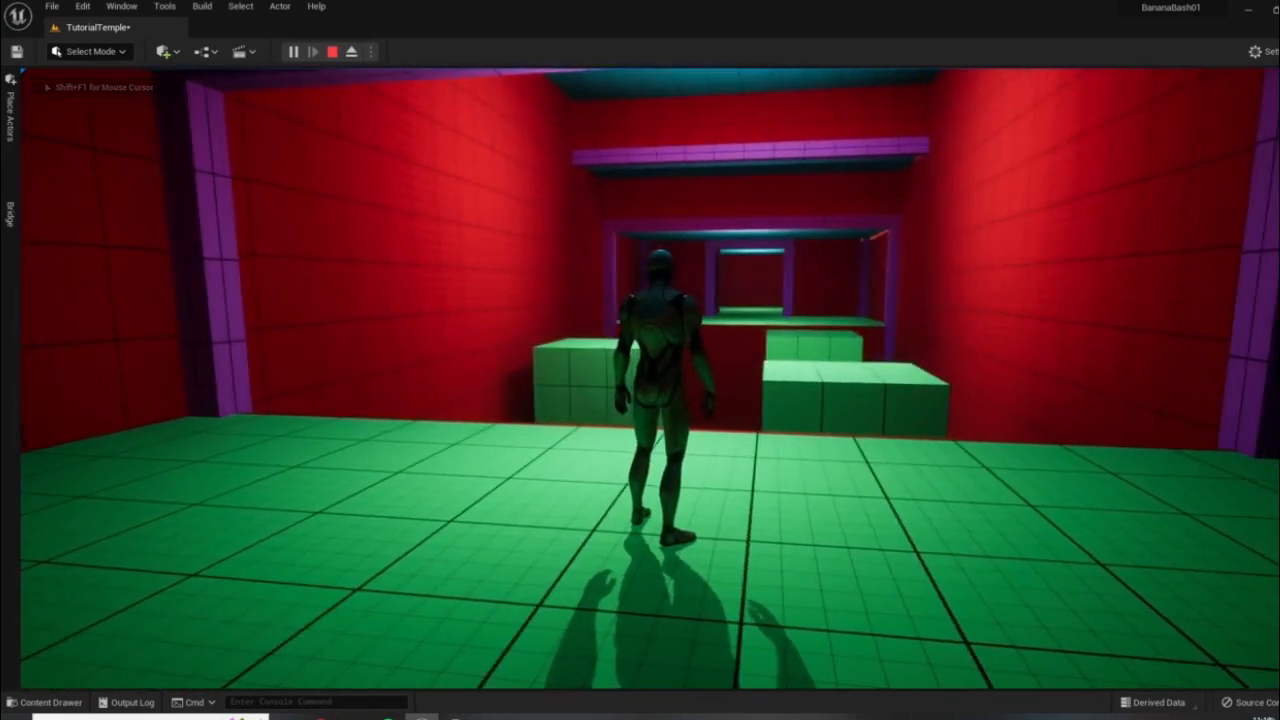
pyautogui.press('Escape')
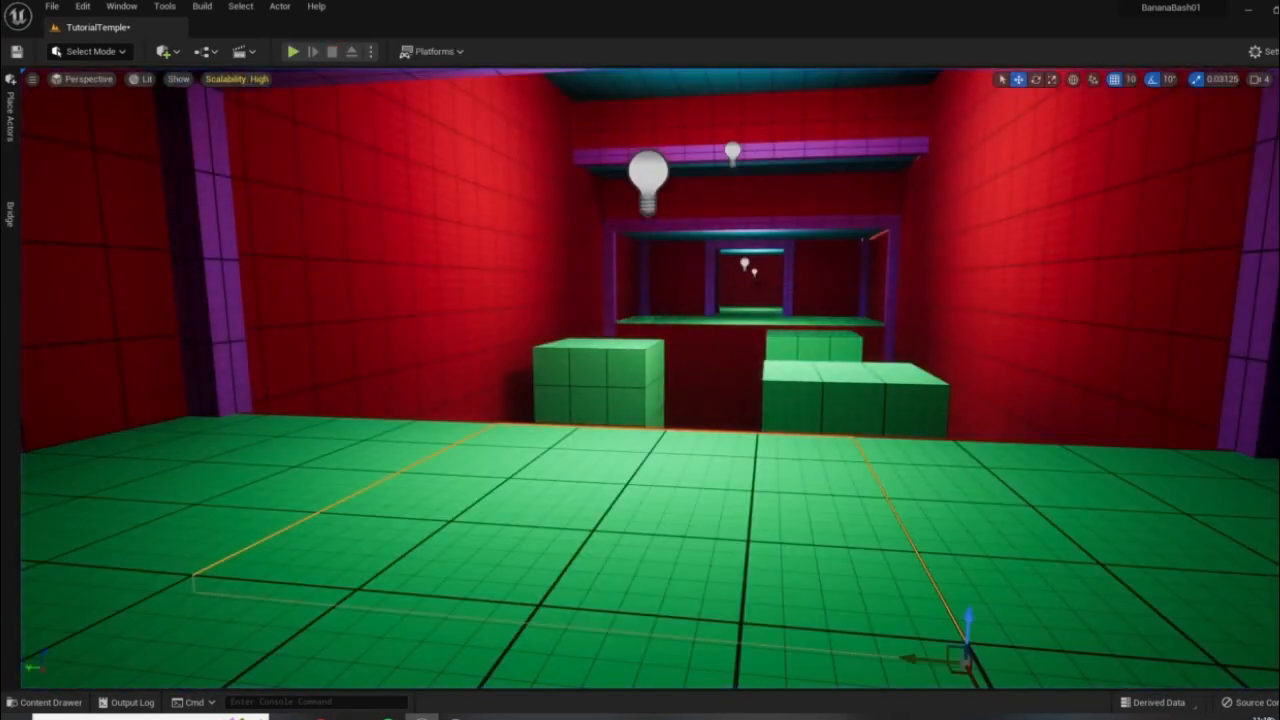
# - Collapse the Room1 to Room4 folders in the Outliner and select the ungrouped PointLight14
pyautogui.press('w')
pyautogui.moveTo(733, 291)
pyautogui.mouseDown(button='right')
pyautogui.moveTo(725, 270)
pyautogui.moveTo(733, 291)
pyautogui.mouseUp(button='right')
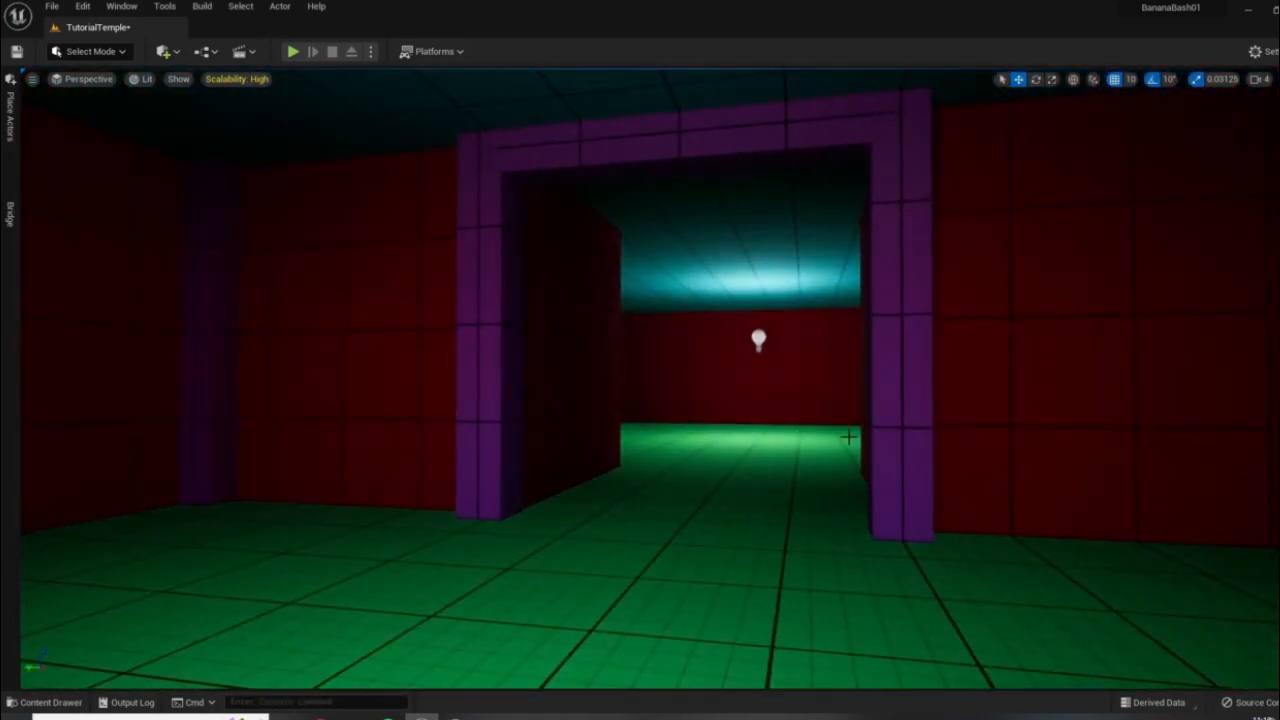
pyautogui.press('s')
pyautogui.moveTo(849, 437); pyautogui.dragTo(1003, 354, button='right')
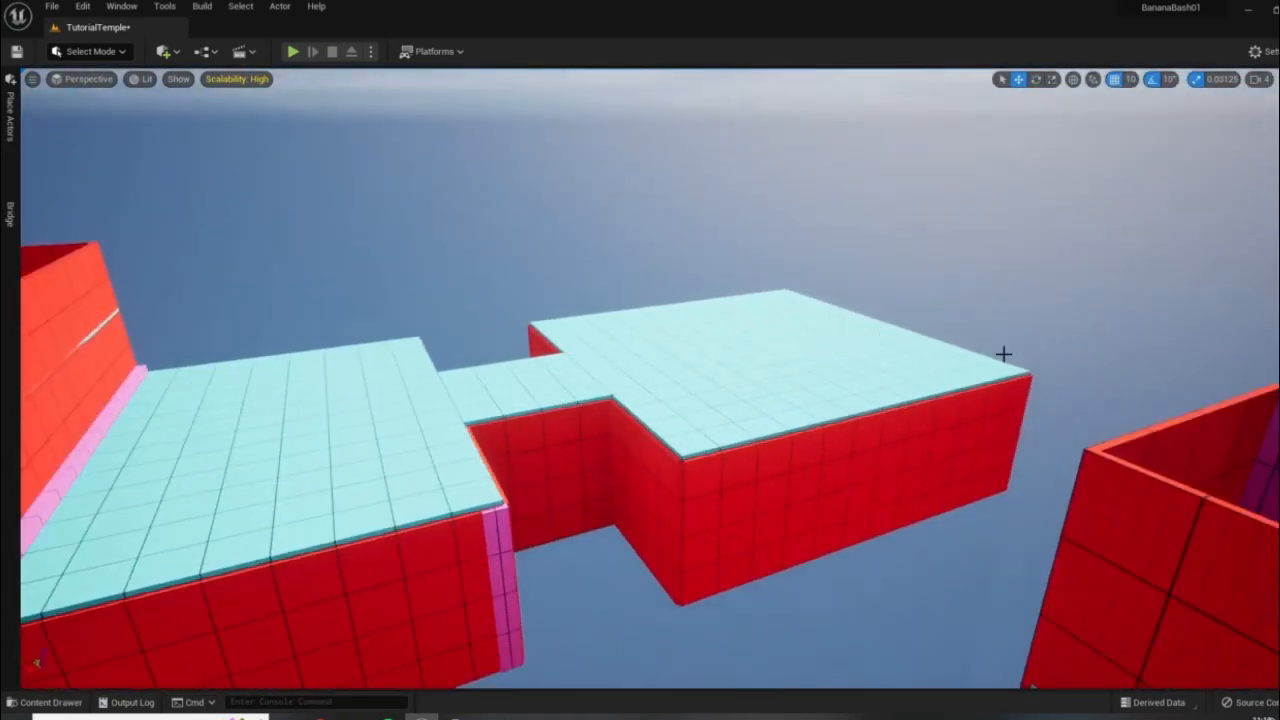
pyautogui.click(1279, 120)
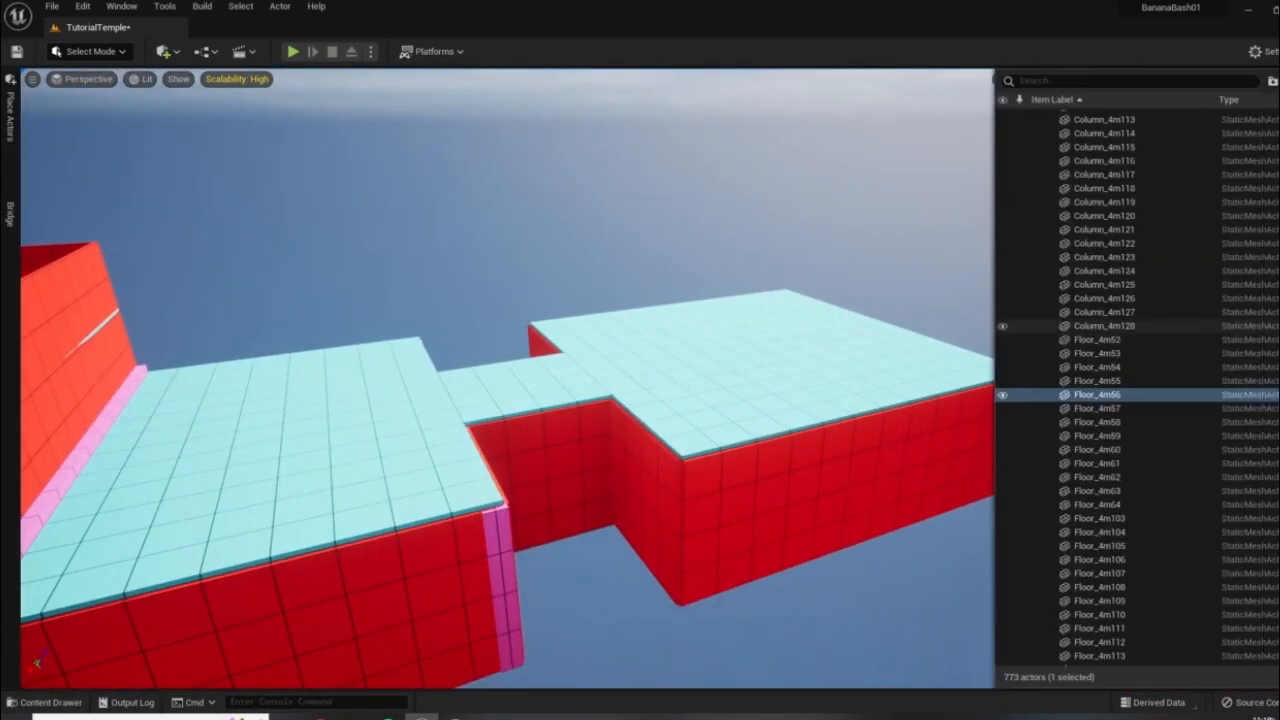
pyautogui.scroll(20, 1046, 300)
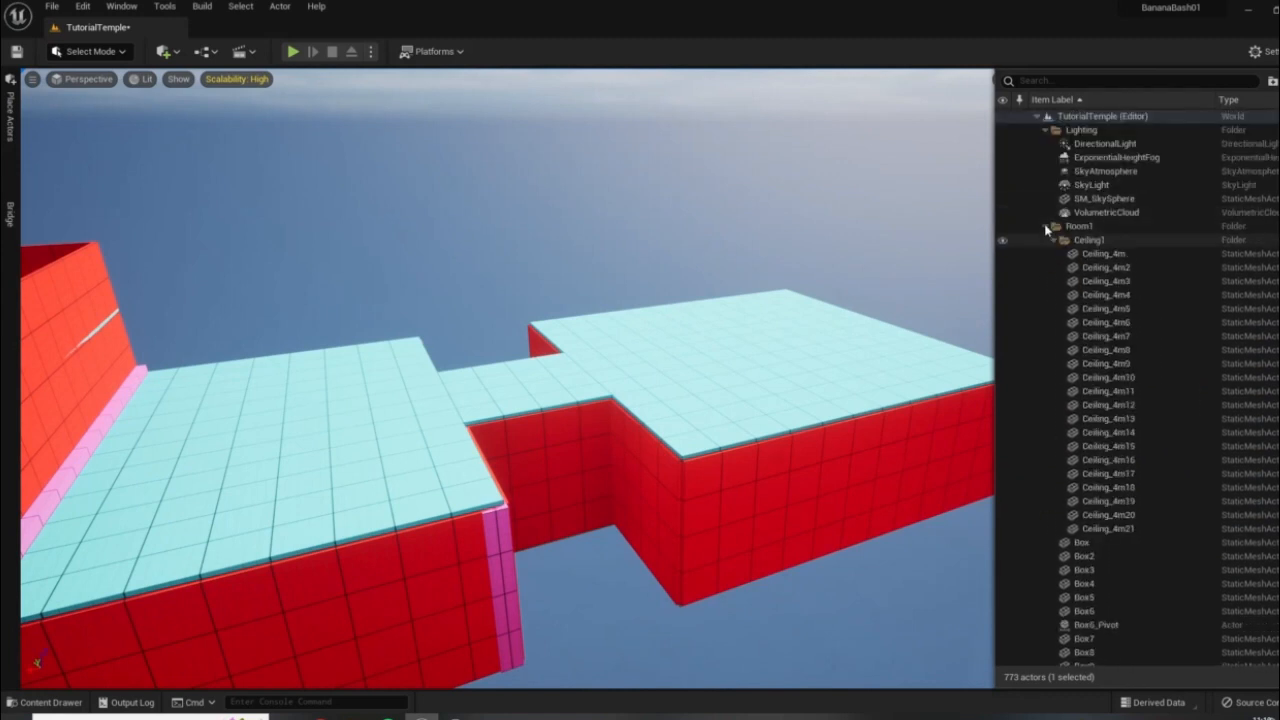
pyautogui.click(1046, 227)
pyautogui.click(1046, 241)
pyautogui.click(1046, 254)
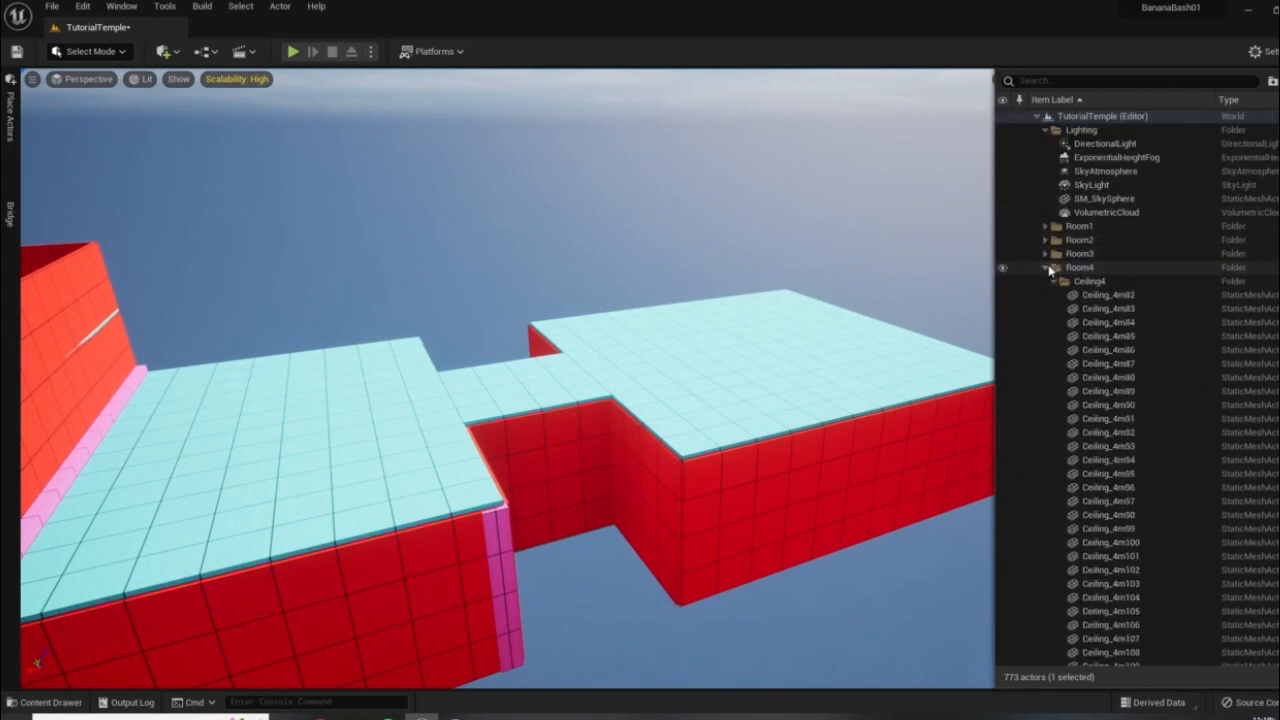
pyautogui.click(1047, 268)
pyautogui.click(1082, 296)
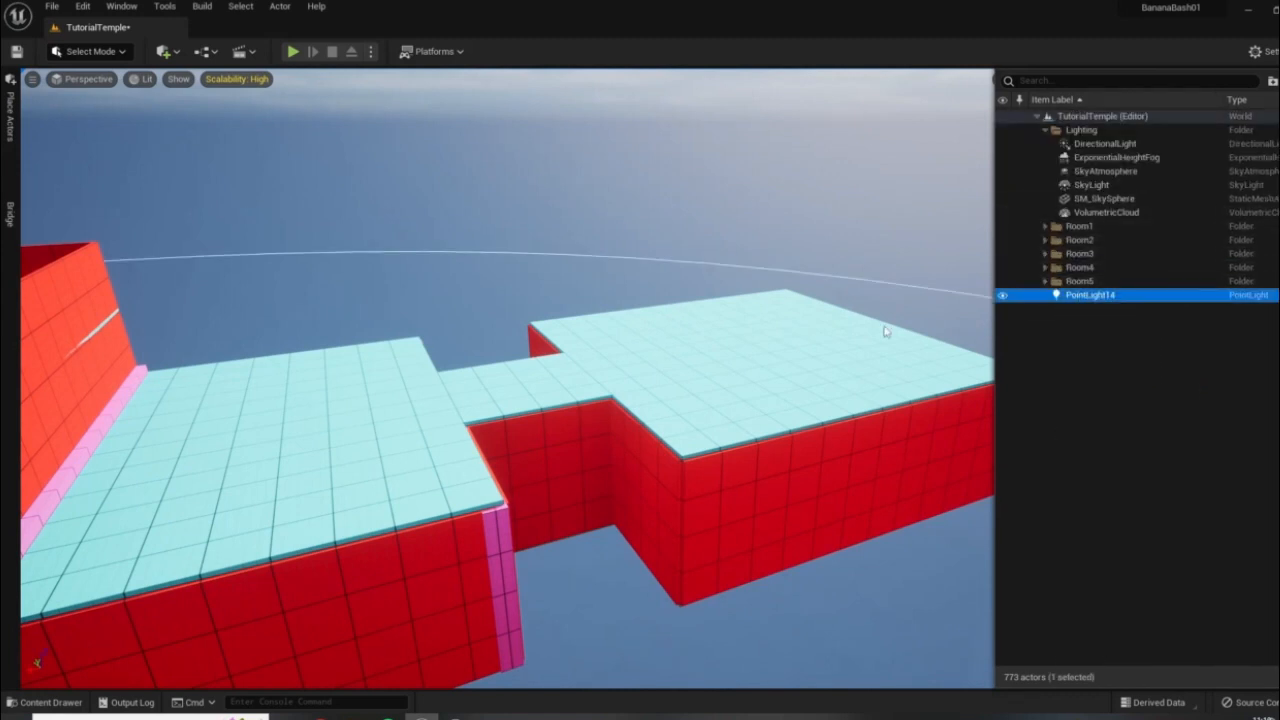
# - Focus on PointLight14, move it into a room folder, and collapse the expanded folders
pyautogui.press('f')
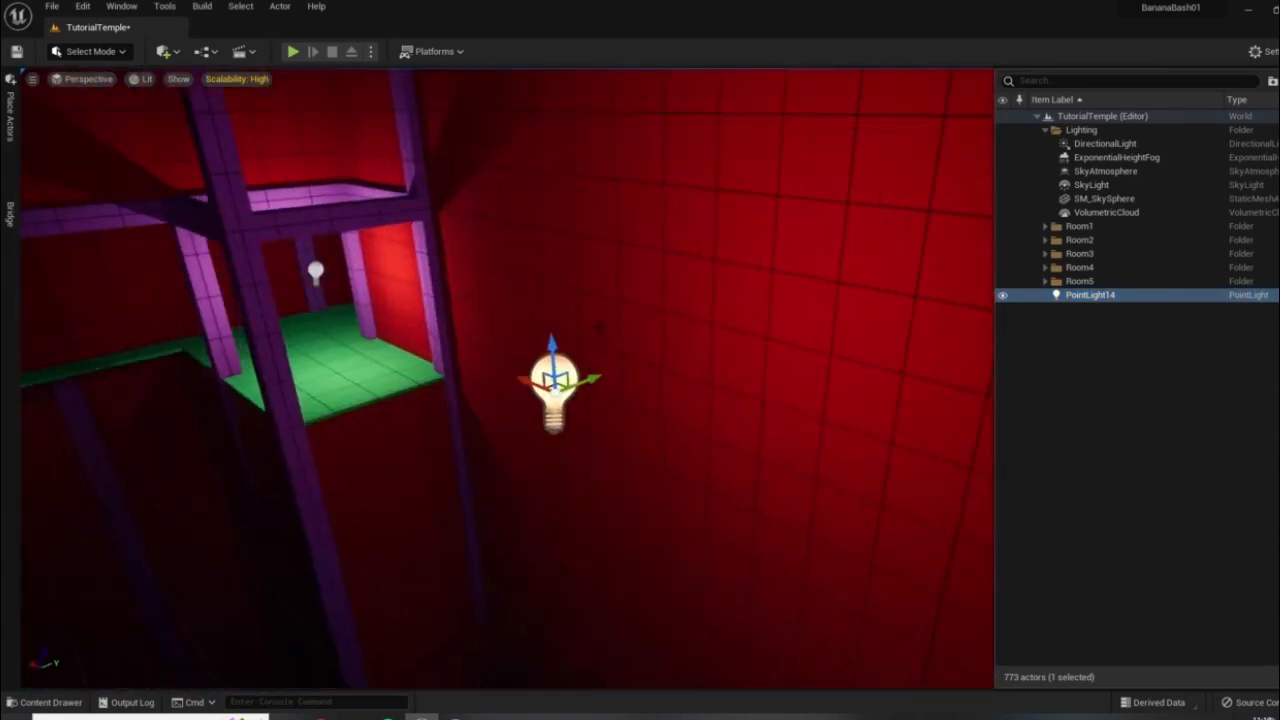
pyautogui.rightClick(655, 330)
pyautogui.press('Escape')
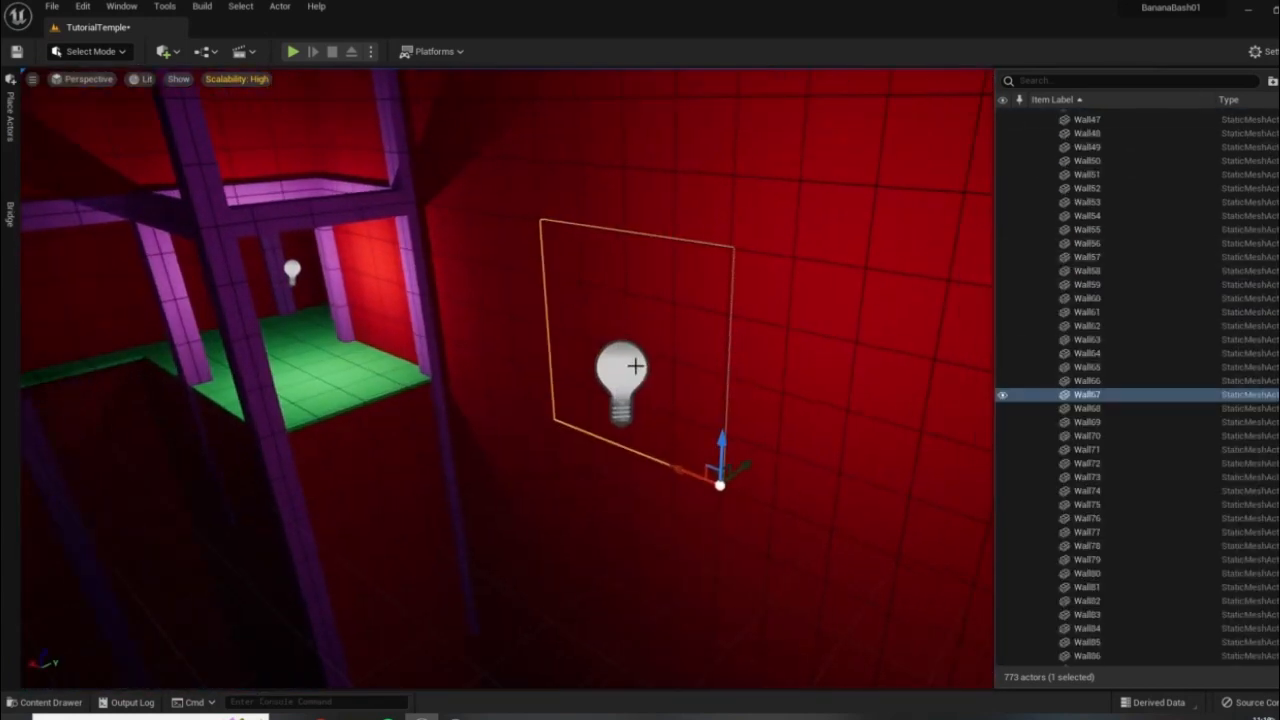
pyautogui.click(614, 362)
pyautogui.rightClick(1095, 659)
pyautogui.moveTo(1137, 628)
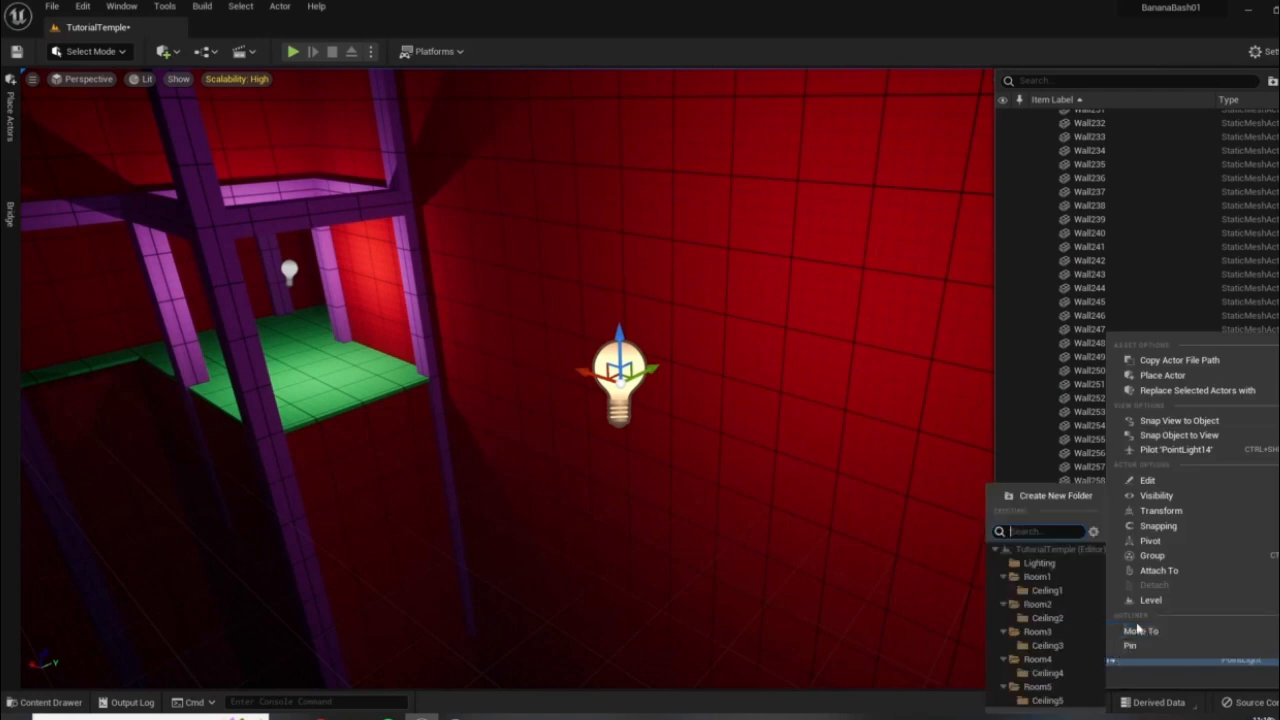
pyautogui.click(1108, 604)
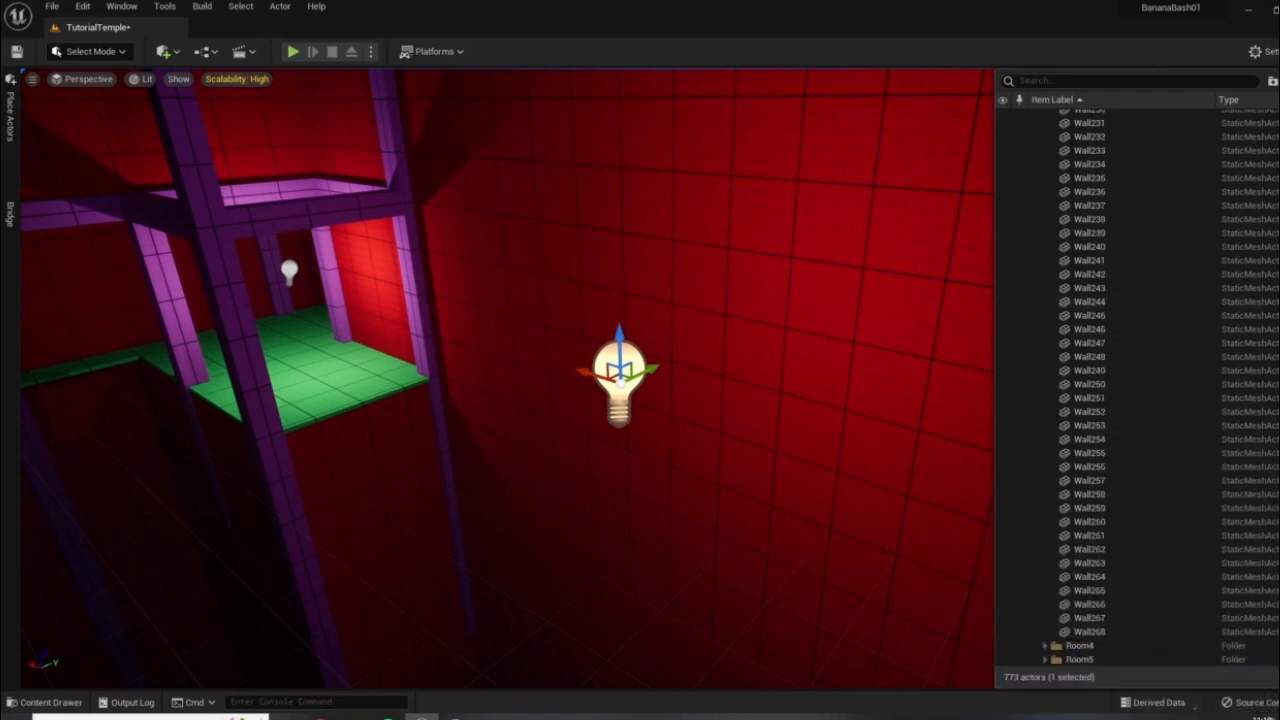
pyautogui.scroll(15, 1091, 240)
pyautogui.click(1044, 253)
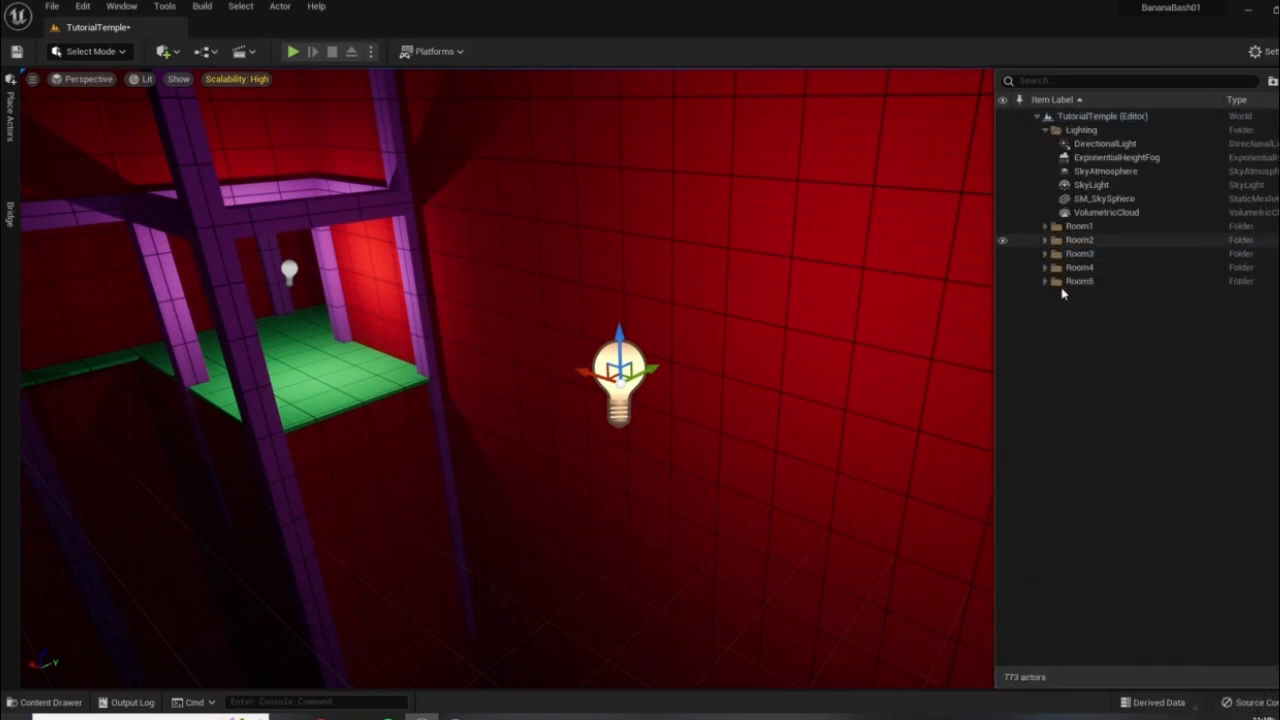
pyautogui.click(1048, 269)
pyautogui.click(1038, 296)
# - Select all the ceiling, floor, light and wall actors in the Room5 folder and bring them into view
pyautogui.moveTo(800, 340); pyautogui.dragTo(1230, 285, button='right')
pyautogui.click(1092, 284)
pyautogui.moveTo(950, 125); pyautogui.dragTo(1045, 270, button='right')
pyautogui.click(1045, 281)
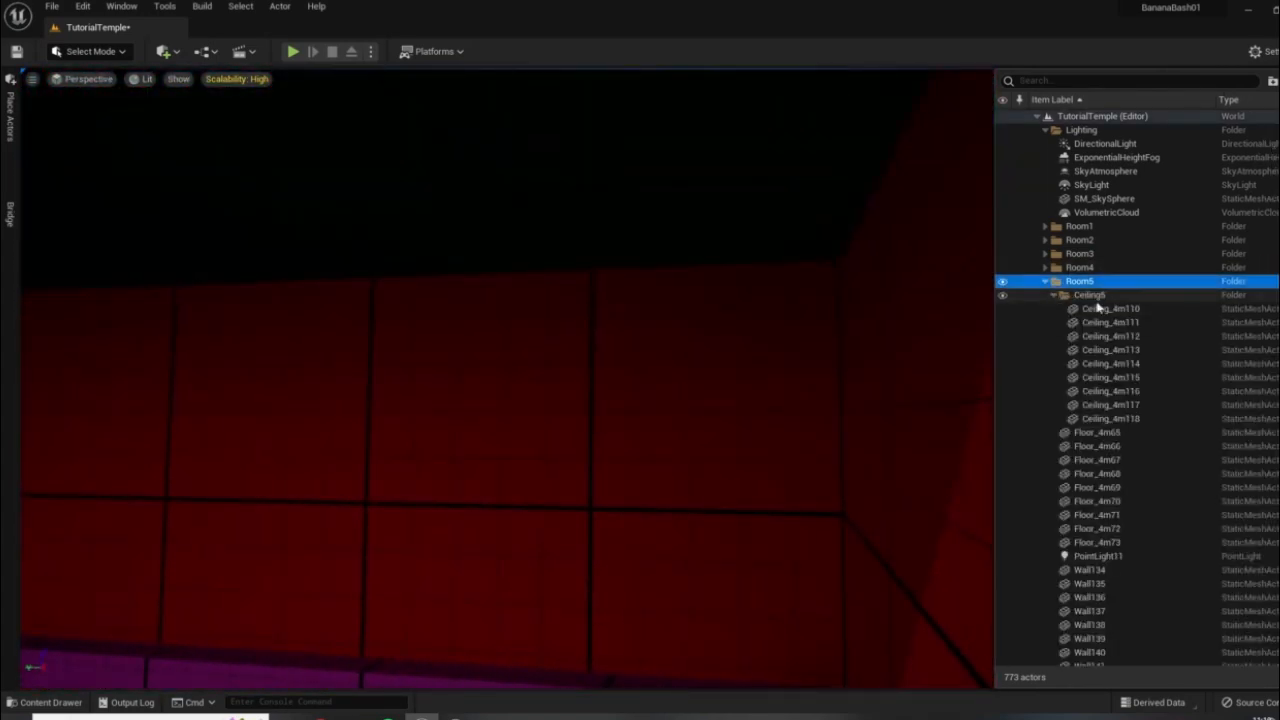
pyautogui.scroll(-1, 1080, 460)
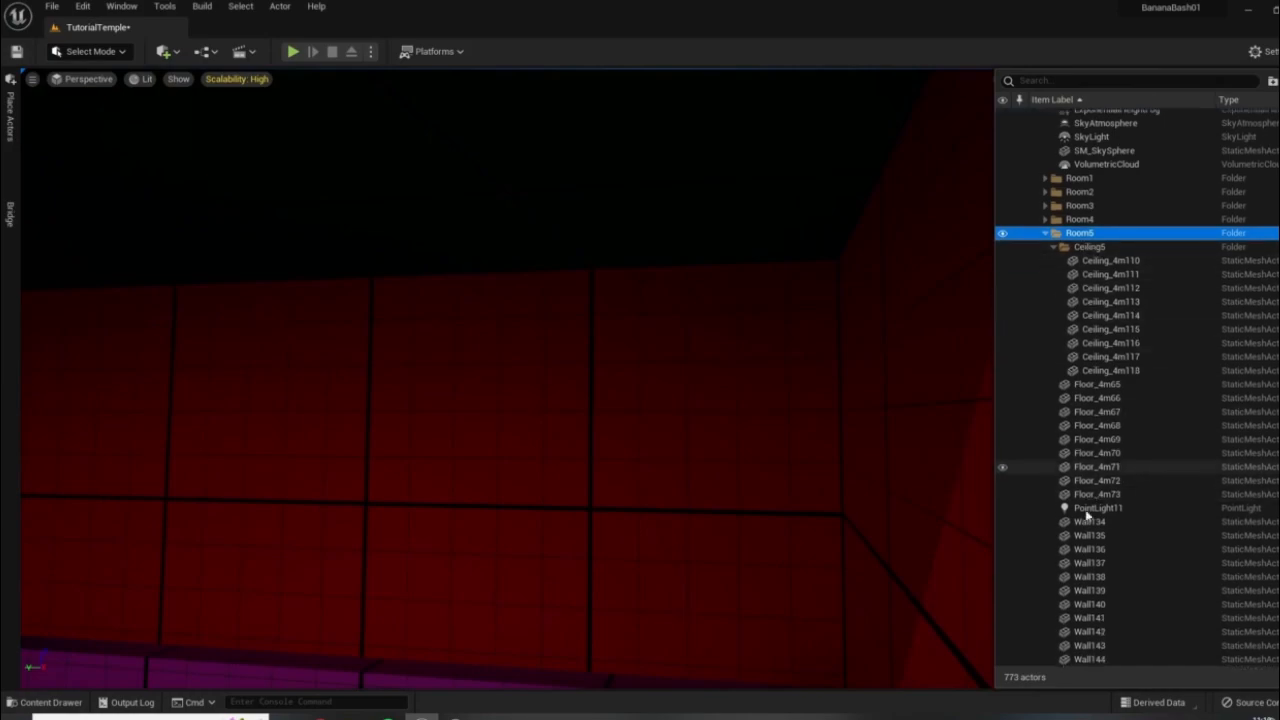
pyautogui.keyDown('shift'); pyautogui.click(1089, 659); pyautogui.keyUp('shift')
pyautogui.press('f')
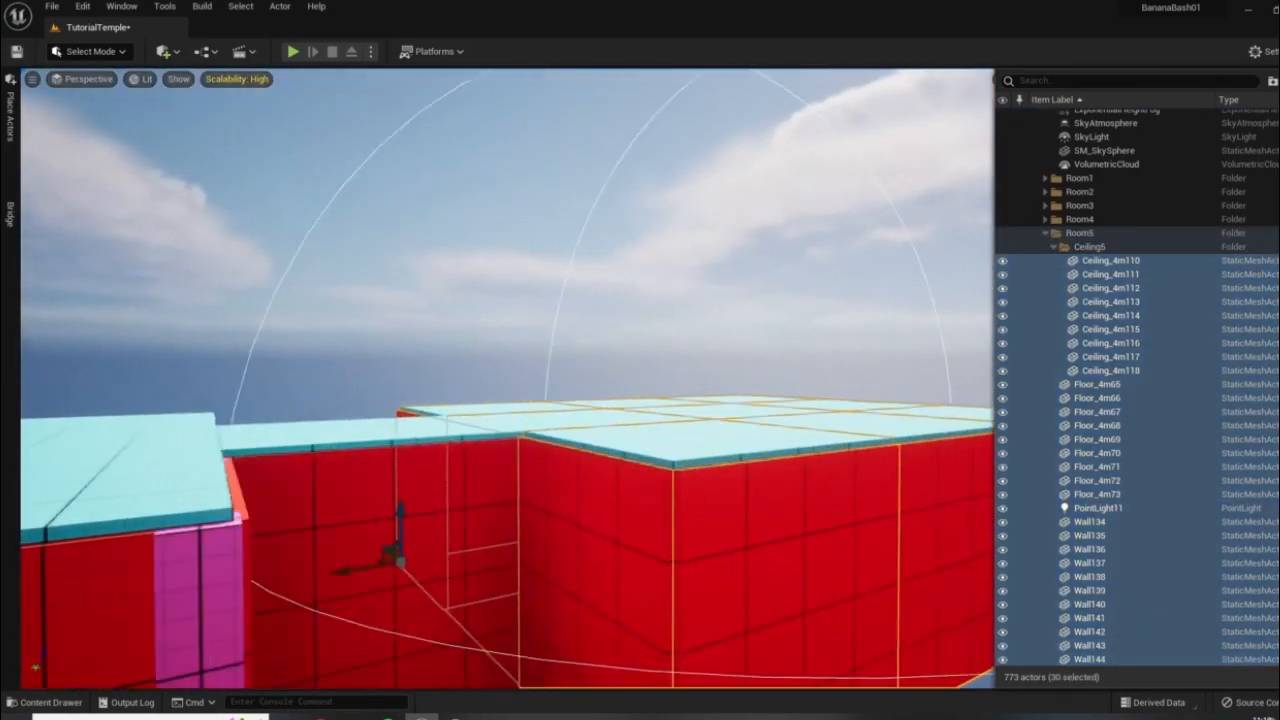
pyautogui.moveTo(773, 477)
pyautogui.mouseDown(button='right')
pyautogui.moveTo(735, 530)
pyautogui.moveTo(720, 510)
pyautogui.moveTo(750, 560)
pyautogui.moveTo(773, 477)
pyautogui.mouseUp(button='right')
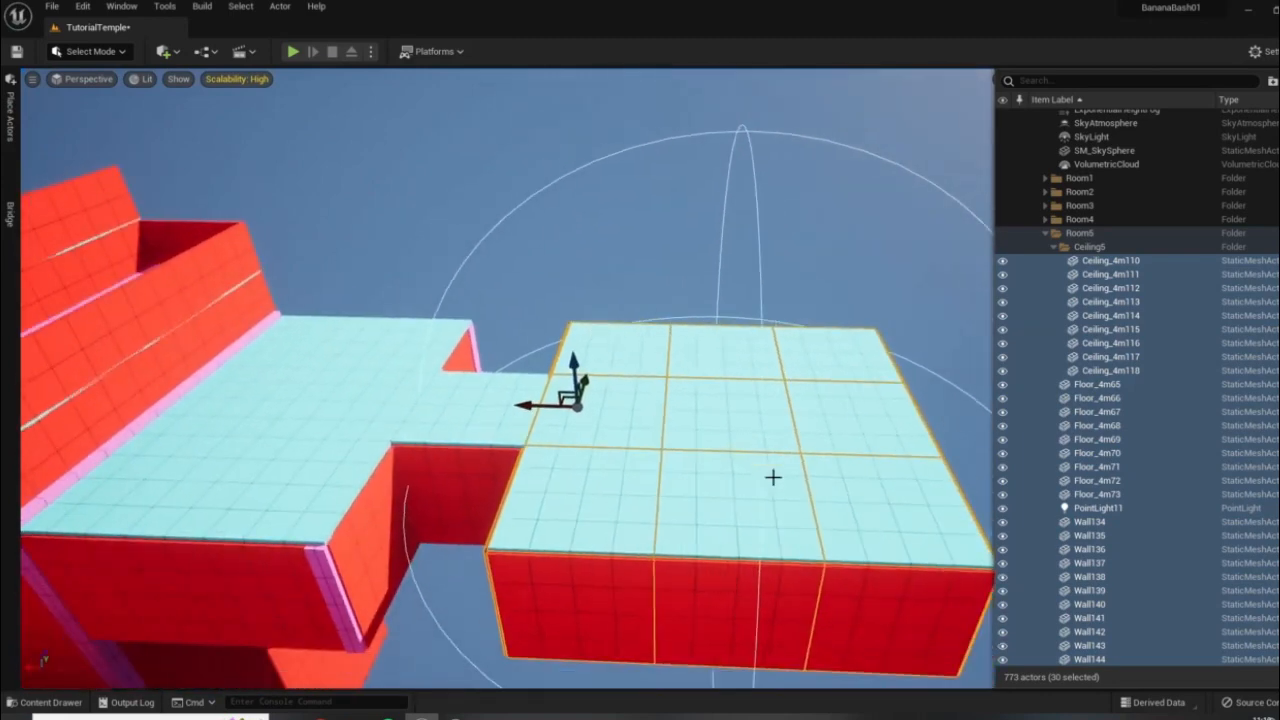
# - Undo the trial lift of the Room5 pieces and set the position grid snap to 100, keeping those pieces selected
pyautogui.moveTo(570, 360); pyautogui.dragTo(564, 350)
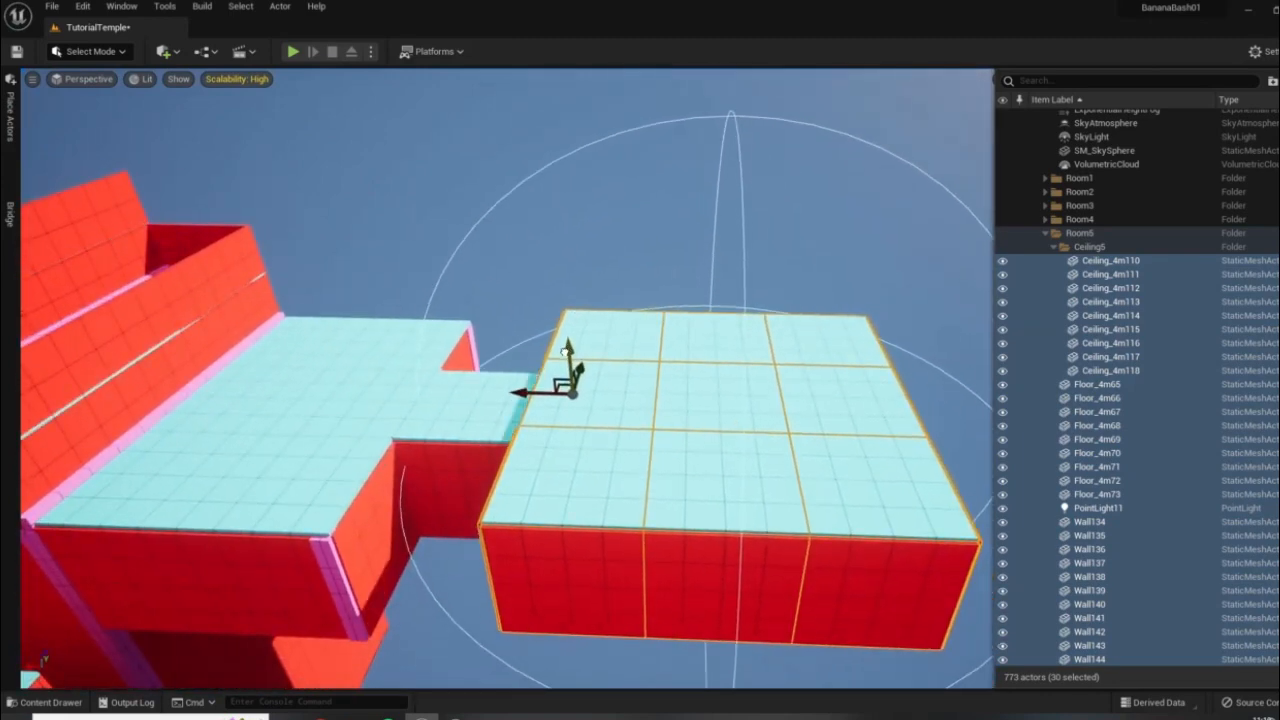
pyautogui.hotkey('ctrl', 'z')
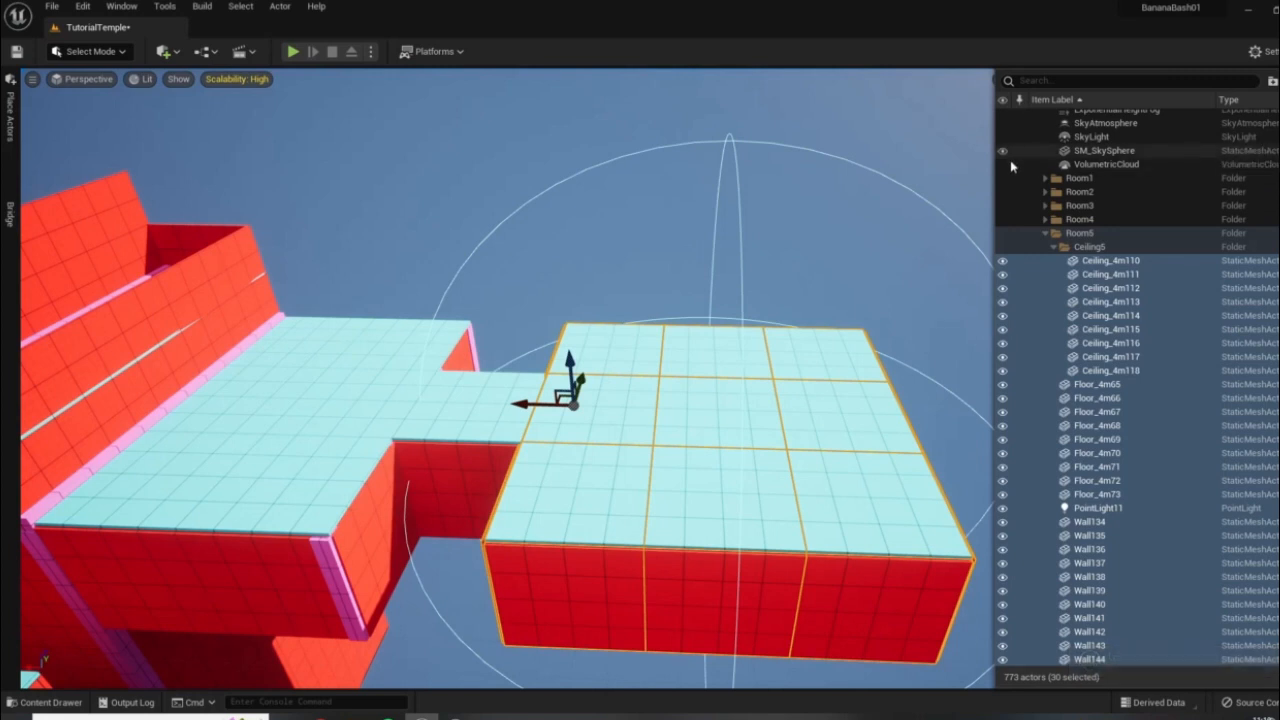
pyautogui.moveTo(994, 162); pyautogui.dragTo(1213, 145)
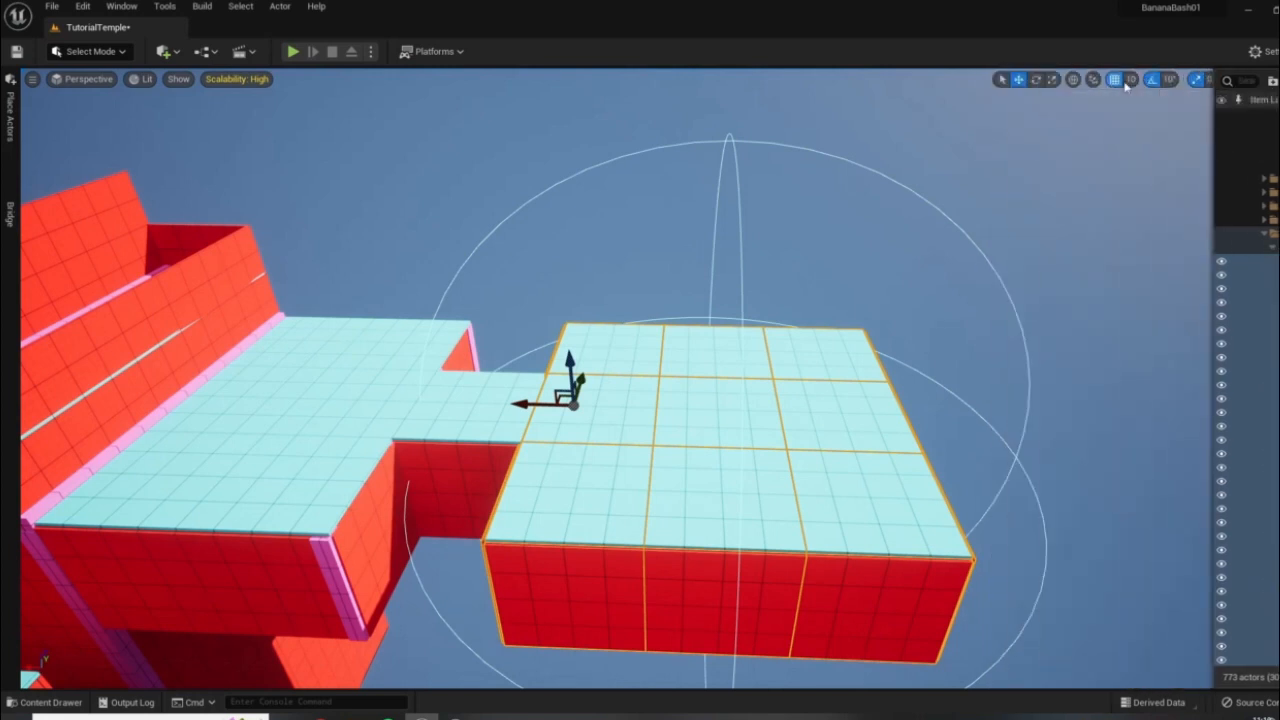
pyautogui.click(1127, 82)
pyautogui.click(1134, 180)
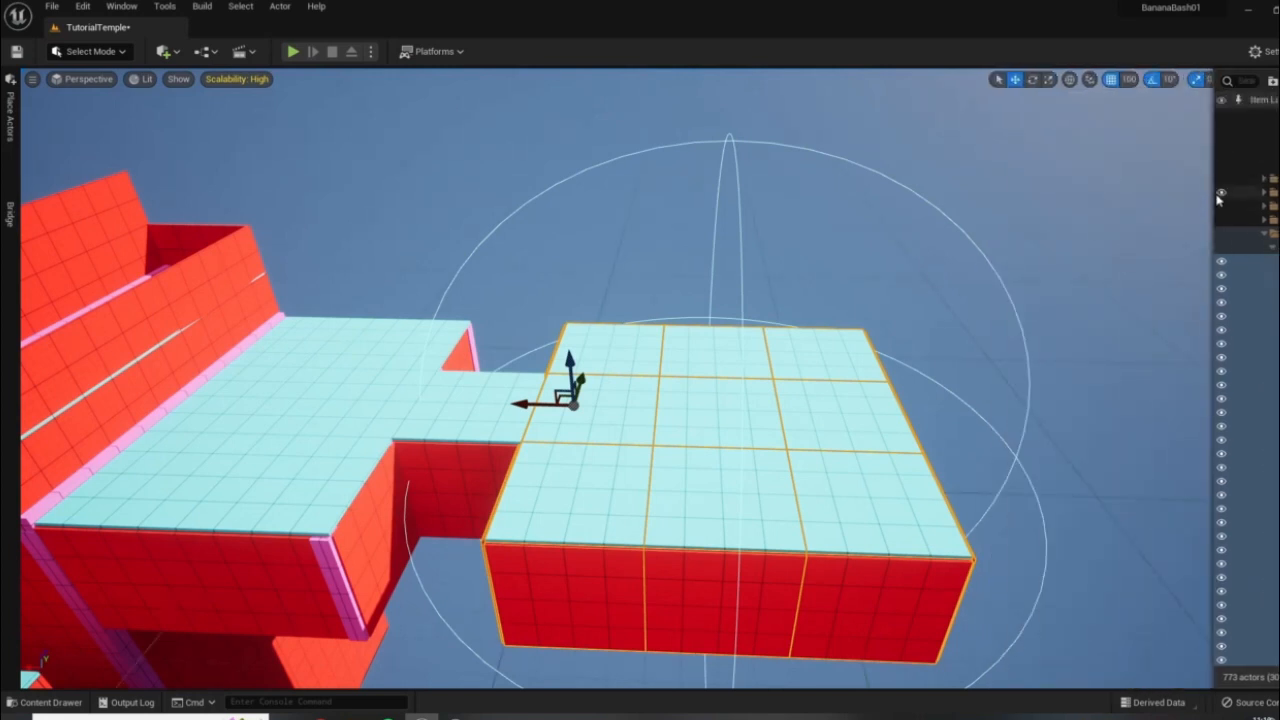
pyautogui.moveTo(1219, 193); pyautogui.dragTo(1031, 226)
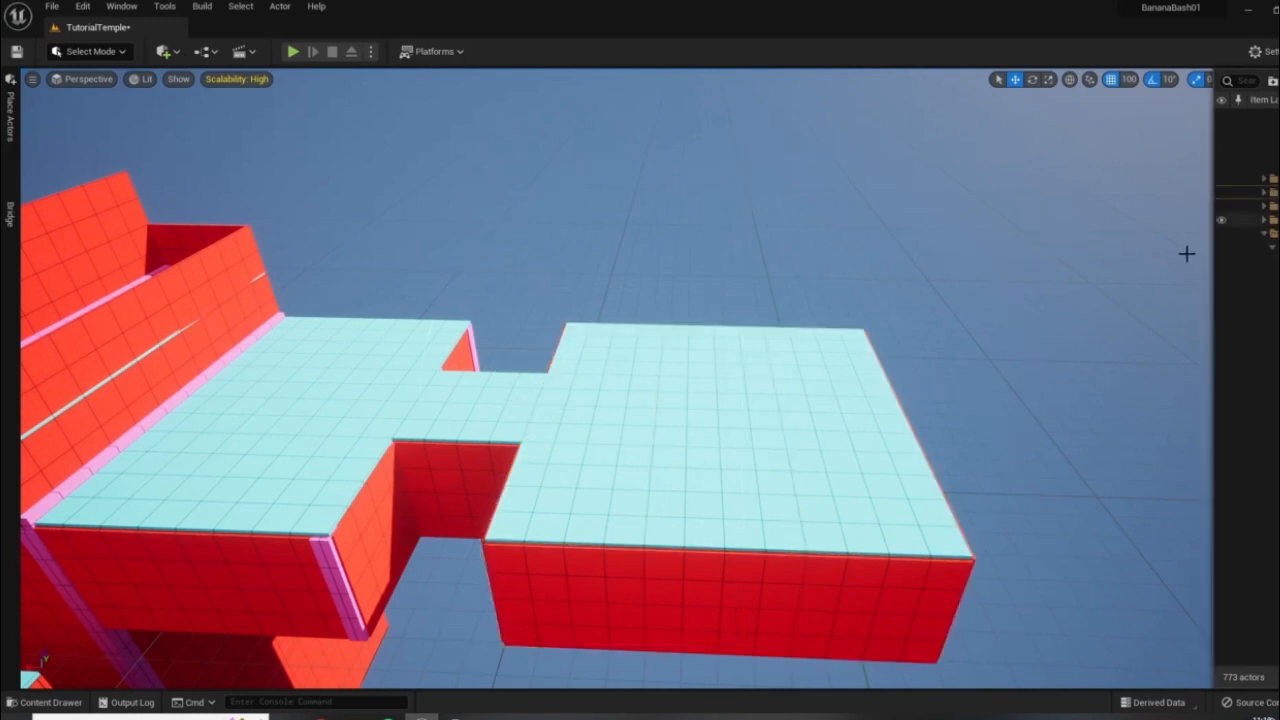
pyautogui.hotkey('ctrl', 'z')
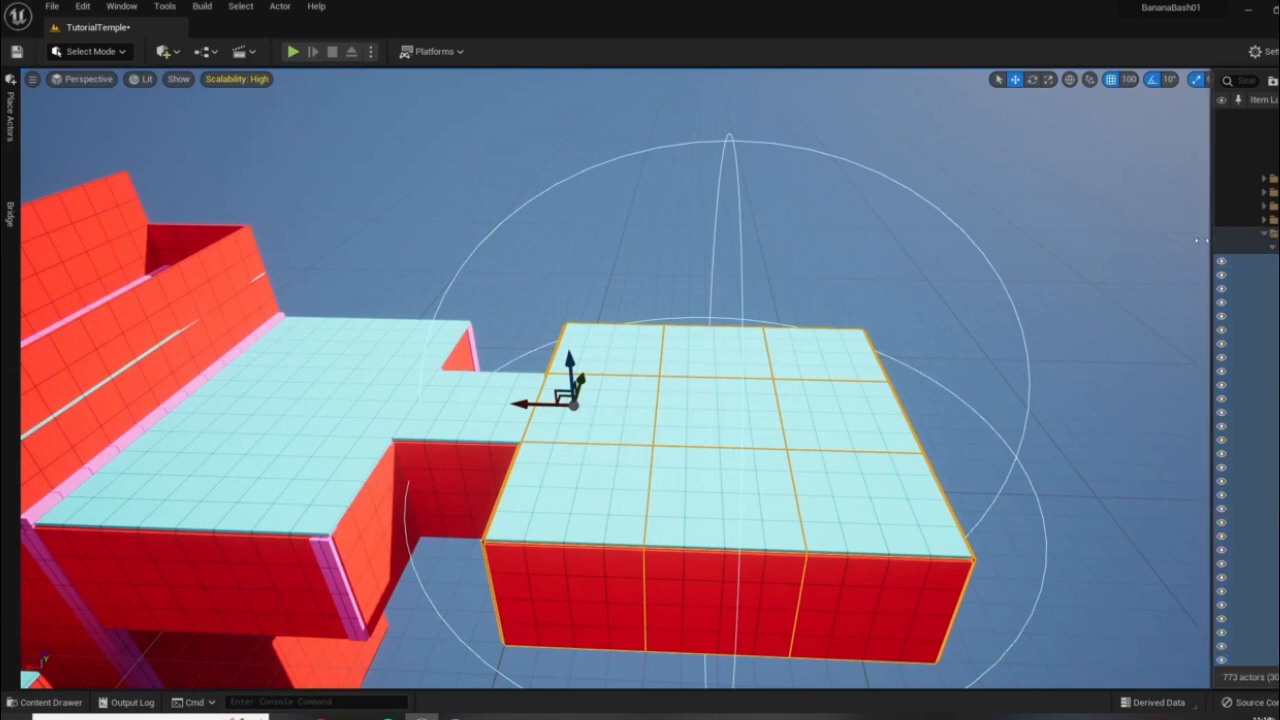
pyautogui.moveTo(1213, 240); pyautogui.dragTo(1131, 239)
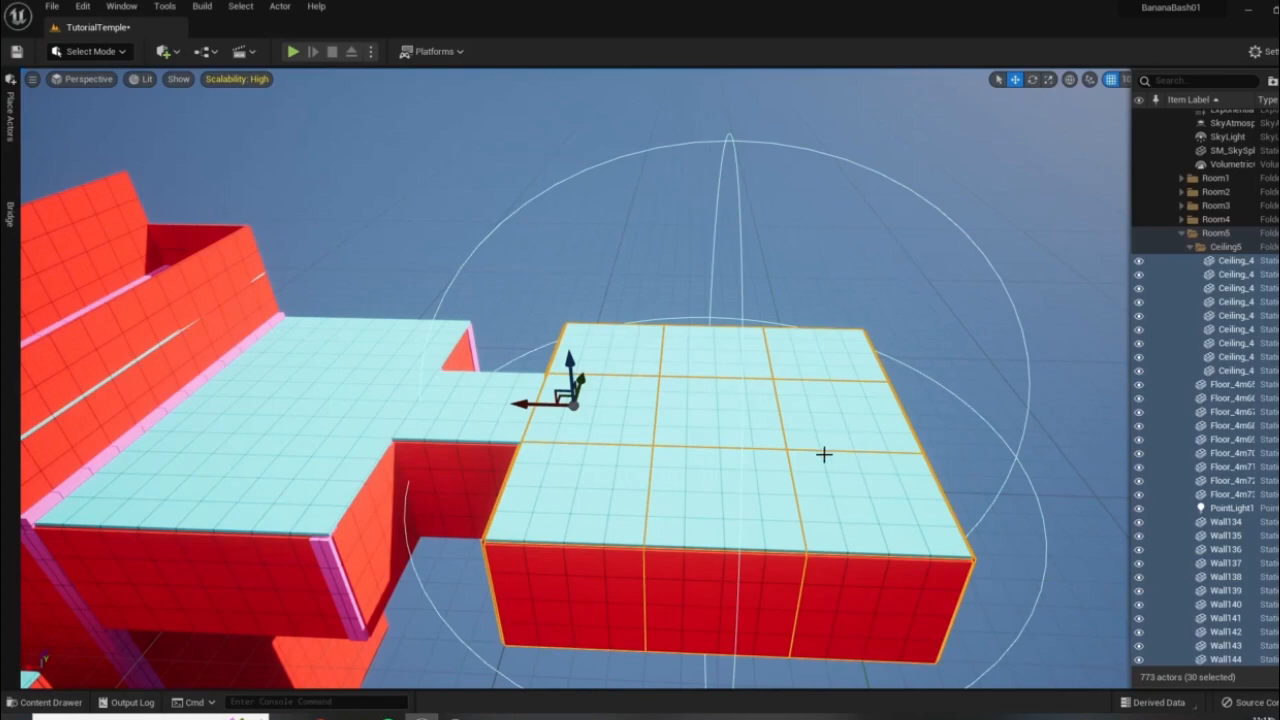
# - Raise the whole Room5 block above the level of the adjoining corridor
pyautogui.moveTo(763, 514); pyautogui.dragTo(485, 585, button='right')
pyautogui.press('d')
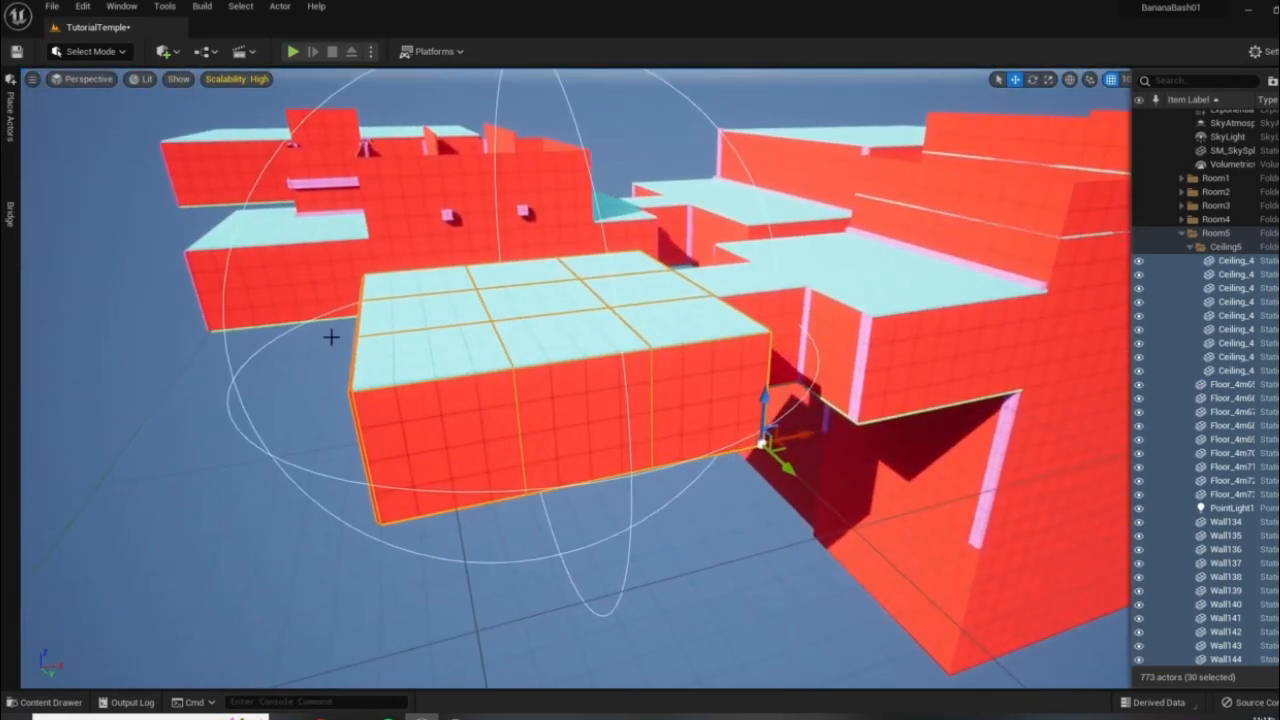
pyautogui.moveTo(764, 400); pyautogui.dragTo(744, 293)
pyautogui.press('d')
pyautogui.moveTo(744, 293); pyautogui.dragTo(620, 300, button='right')
# - Raise the corridor's ceiling tile to line up with the ceiling of the raised Room5
pyautogui.moveTo(700, 360); pyautogui.dragTo(797, 418, button='right')
pyautogui.click(851, 323)
pyautogui.click(797, 418)
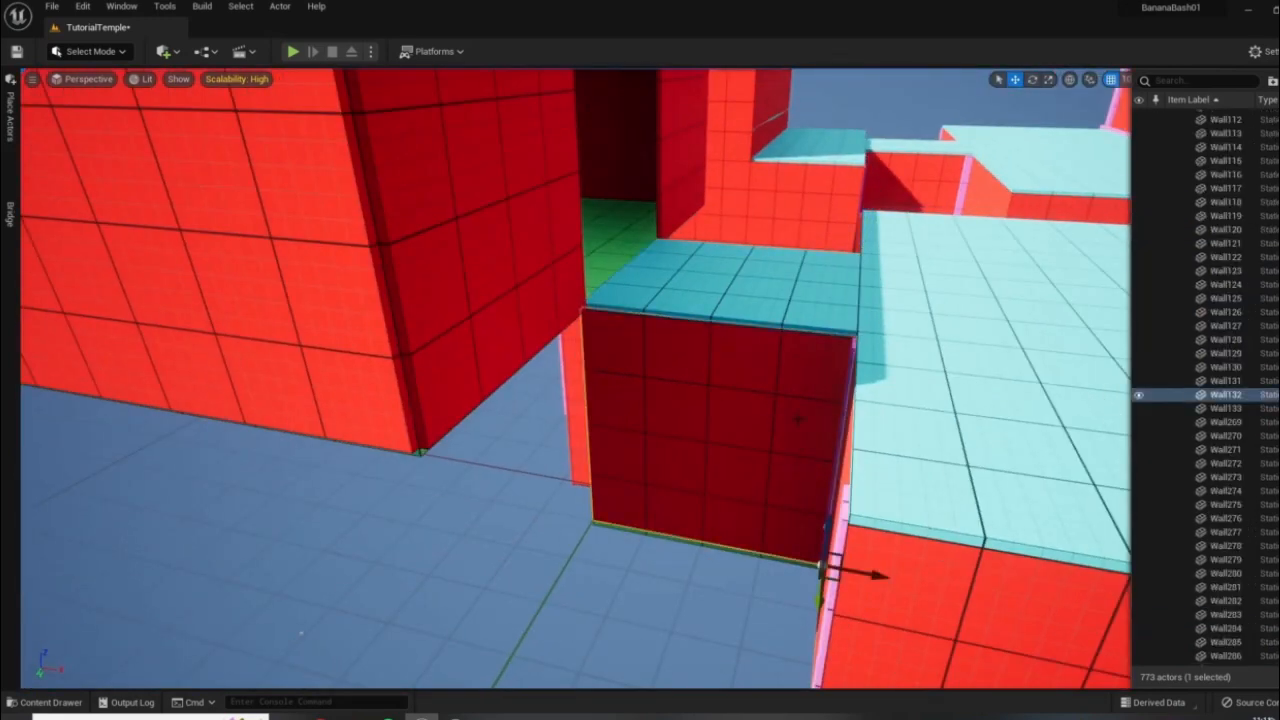
pyautogui.click(737, 305)
pyautogui.moveTo(752, 455)
pyautogui.mouseDown(button='right')
pyautogui.moveTo(738, 442)
pyautogui.moveTo(752, 455)
pyautogui.mouseUp(button='right')
pyautogui.moveTo(788, 391); pyautogui.dragTo(798, 150)
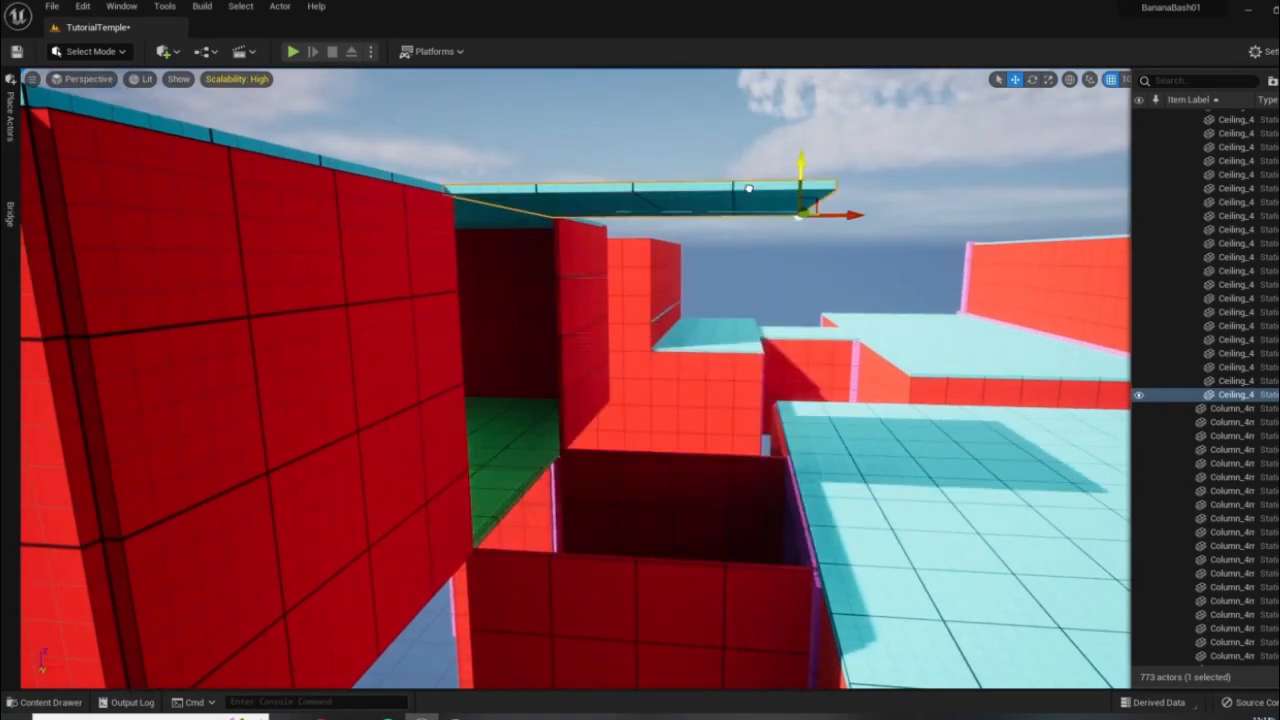
# - Delete the corridor's floor tile behind the doorway leading to Room5
pyautogui.moveTo(798, 150); pyautogui.dragTo(746, 250, button='right')
pyautogui.moveTo(579, 335); pyautogui.dragTo(514, 325, button='right')
pyautogui.click(722, 338)
pyautogui.press('Delete')
# - Place a Stairs_4m mesh from the Mesh_gen folder and move it into the corridor in place of the floor tile
pyautogui.click(36, 701)
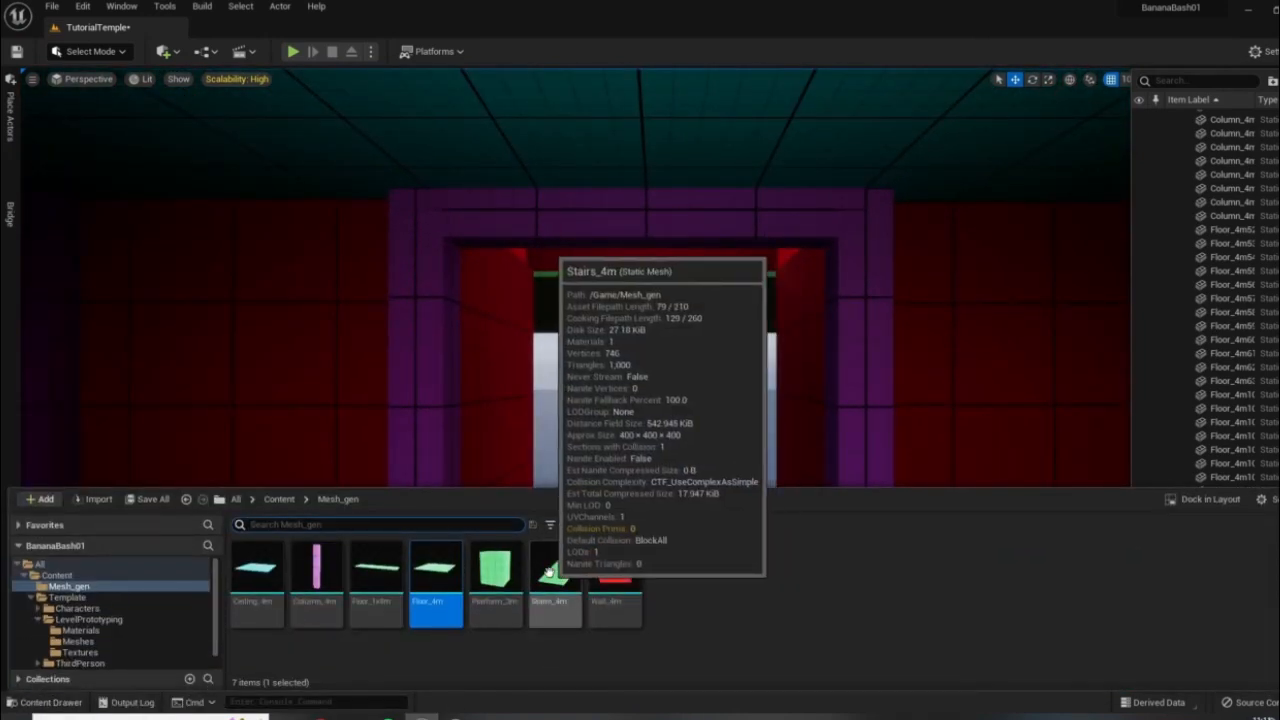
pyautogui.moveTo(790, 422); pyautogui.dragTo(790, 505, button='right')
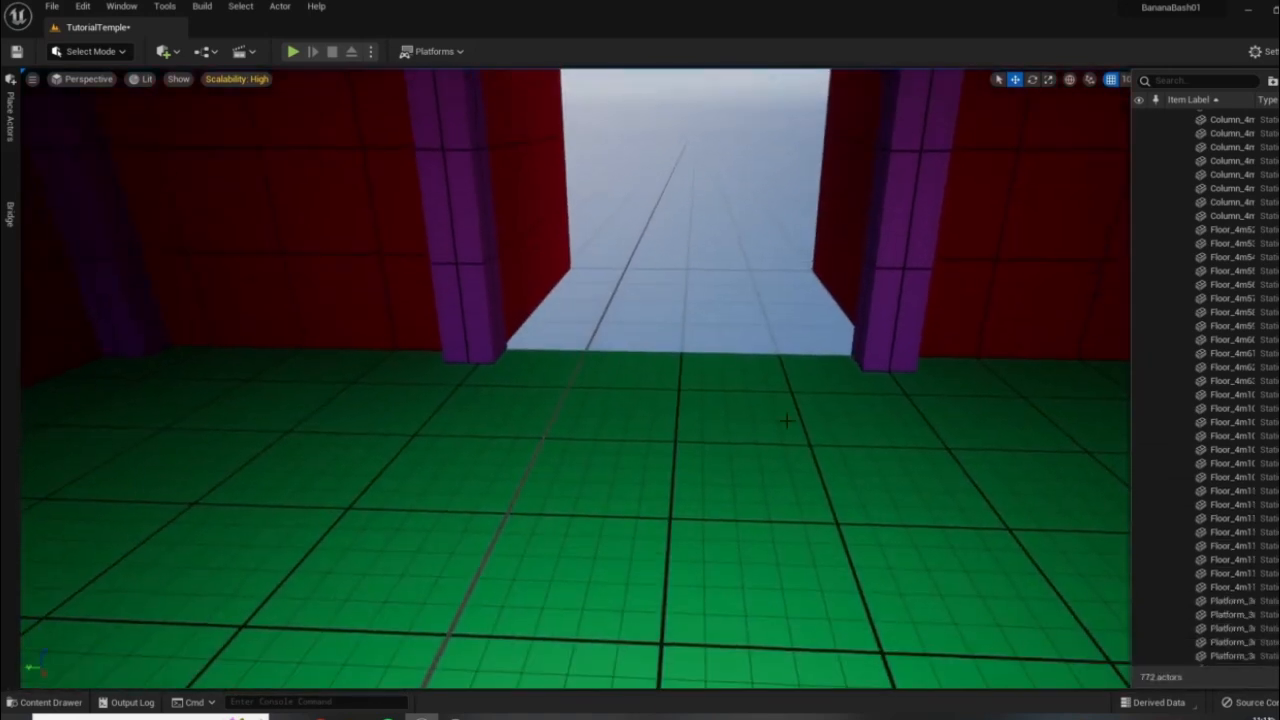
pyautogui.click(51, 703)
pyautogui.moveTo(560, 572); pyautogui.dragTo(683, 455)
pyautogui.moveTo(719, 410); pyautogui.dragTo(910, 520)
pyautogui.moveTo(910, 520); pyautogui.dragTo(830, 425, button='right')
pyautogui.press('w')
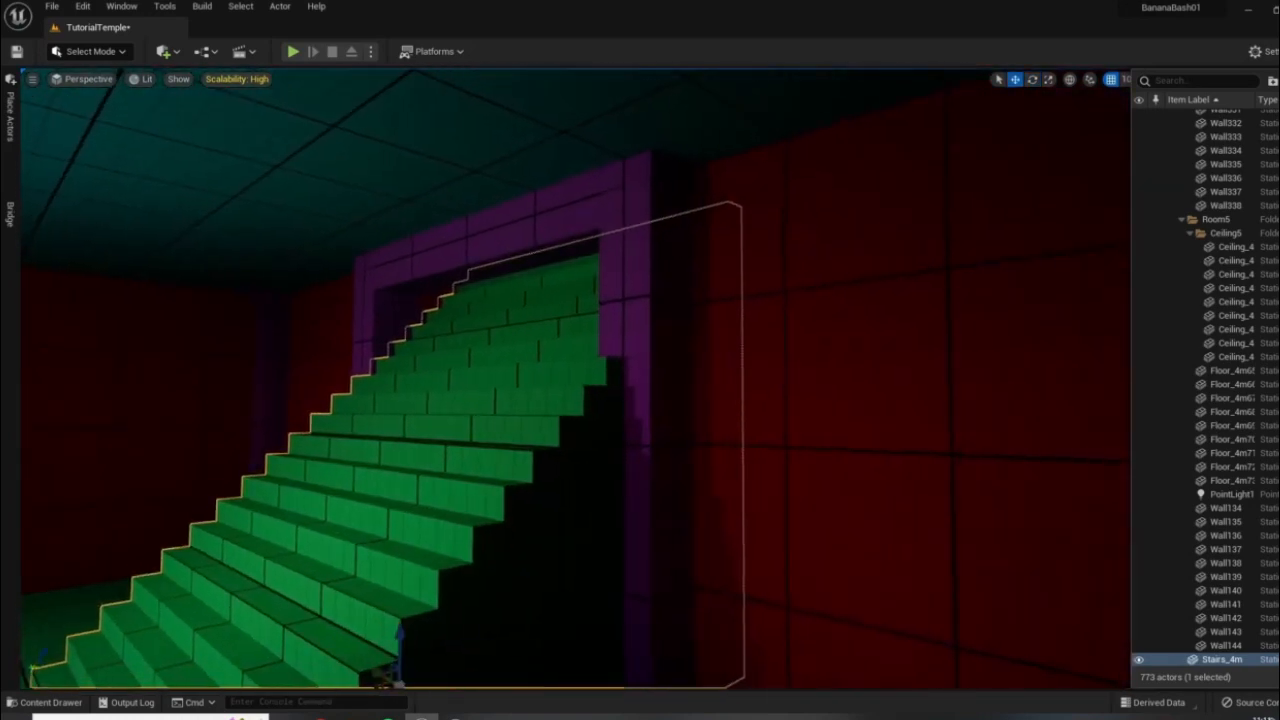
pyautogui.moveTo(540, 563); pyautogui.dragTo(480, 630, button='right')
pyautogui.moveTo(594, 471); pyautogui.dragTo(846, 426)
pyautogui.moveTo(846, 428); pyautogui.dragTo(780, 510, button='right')
pyautogui.press('w')
# - Copy both side walls of the stair corridor upward to close the gaps below its raised ceiling
pyautogui.click(476, 540)
pyautogui.press('s')
pyautogui.moveTo(476, 540); pyautogui.dragTo(390, 510, button='right')
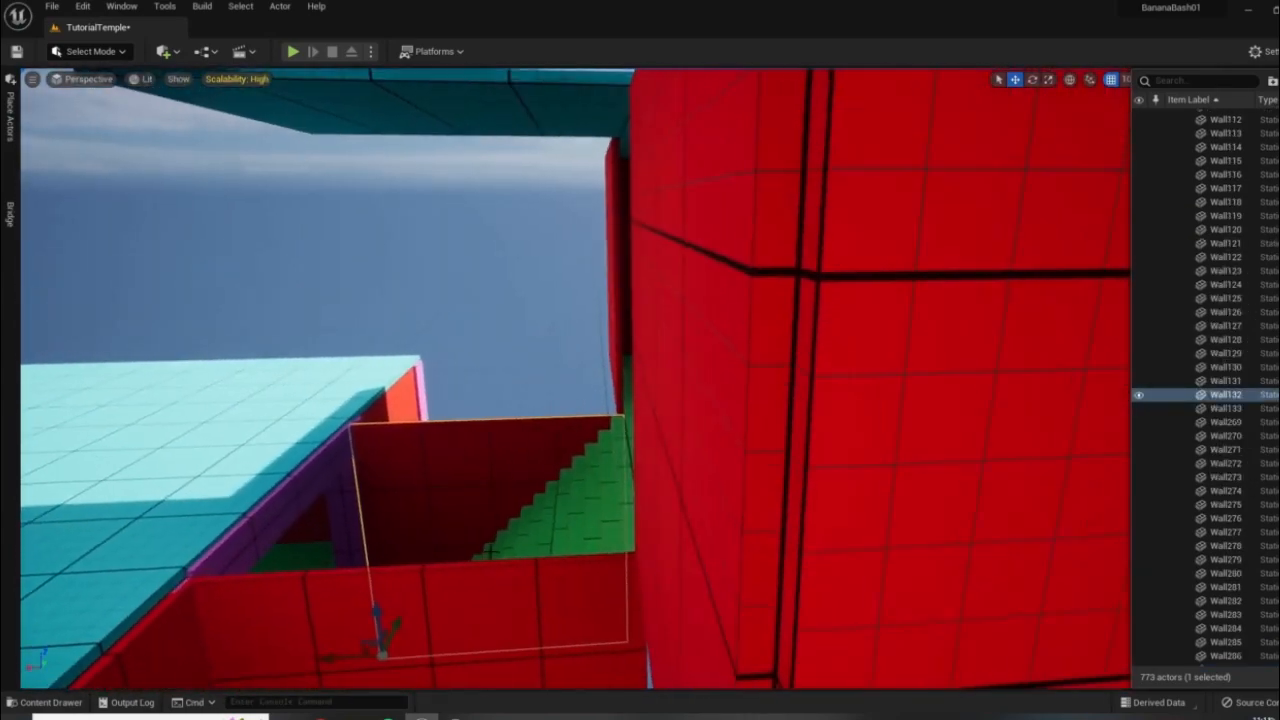
pyautogui.keyDown('alt'); pyautogui.moveTo(374, 605); pyautogui.dragTo(350, 382); pyautogui.keyUp('alt')
pyautogui.moveTo(330, 406); pyautogui.dragTo(760, 410, button='right')
pyautogui.press('a')
pyautogui.click(662, 474)
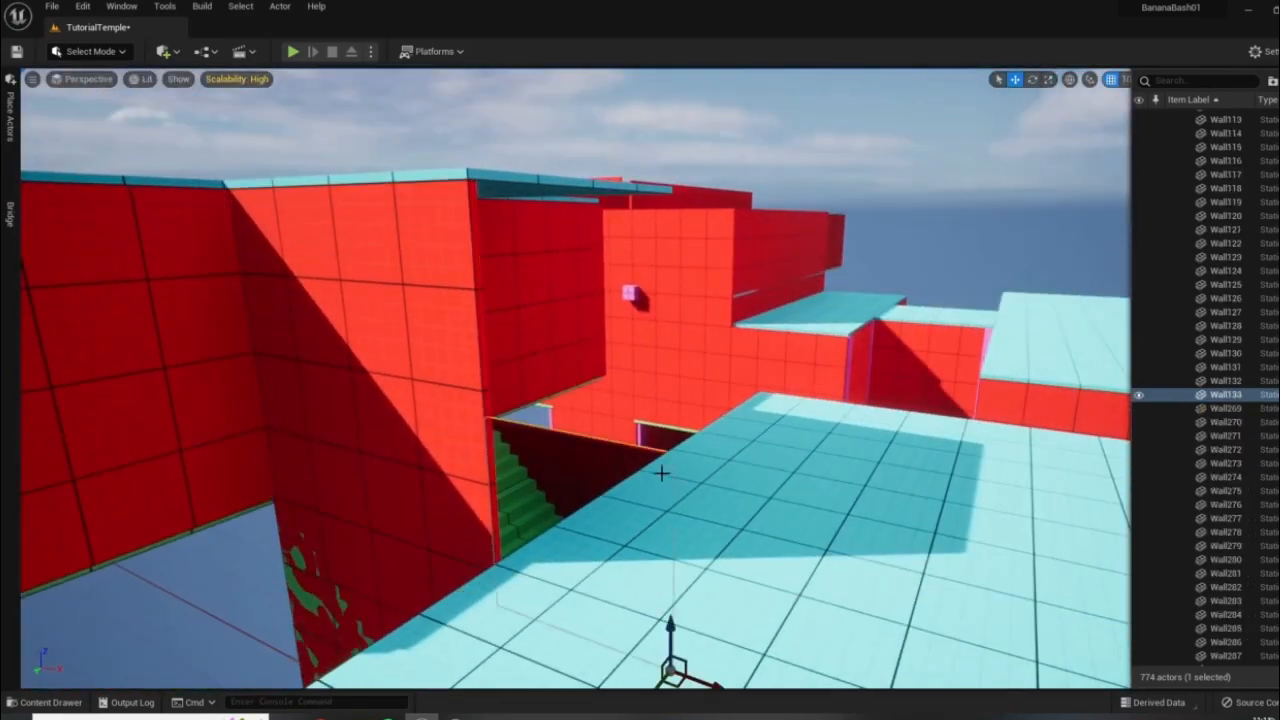
pyautogui.keyDown('alt'); pyautogui.moveTo(673, 626); pyautogui.dragTo(671, 406); pyautogui.keyUp('alt')
pyautogui.moveTo(649, 406); pyautogui.dragTo(563, 477, button='right')
pyautogui.press('d')
# - Raise the adjoining room's ceiling tile in front of the stair doorway
pyautogui.click(563, 477)
pyautogui.press('s')
pyautogui.moveTo(783, 457); pyautogui.dragTo(950, 455, button='right')
pyautogui.press('w')
pyautogui.moveTo(767, 451); pyautogui.dragTo(743, 297)
# - Copy an upper corridor wall outward beside the raised ceiling tile, and copy it again to the tile's opposite side
pyautogui.moveTo(743, 297); pyautogui.dragTo(270, 322, button='right')
pyautogui.press('w')
pyautogui.click(858, 382)
pyautogui.keyDown('alt'); pyautogui.moveTo(659, 470); pyautogui.dragTo(423, 457); pyautogui.keyUp('alt')
pyautogui.press('f')
pyautogui.moveTo(823, 532); pyautogui.dragTo(779, 481, button='right')
pyautogui.press('a')
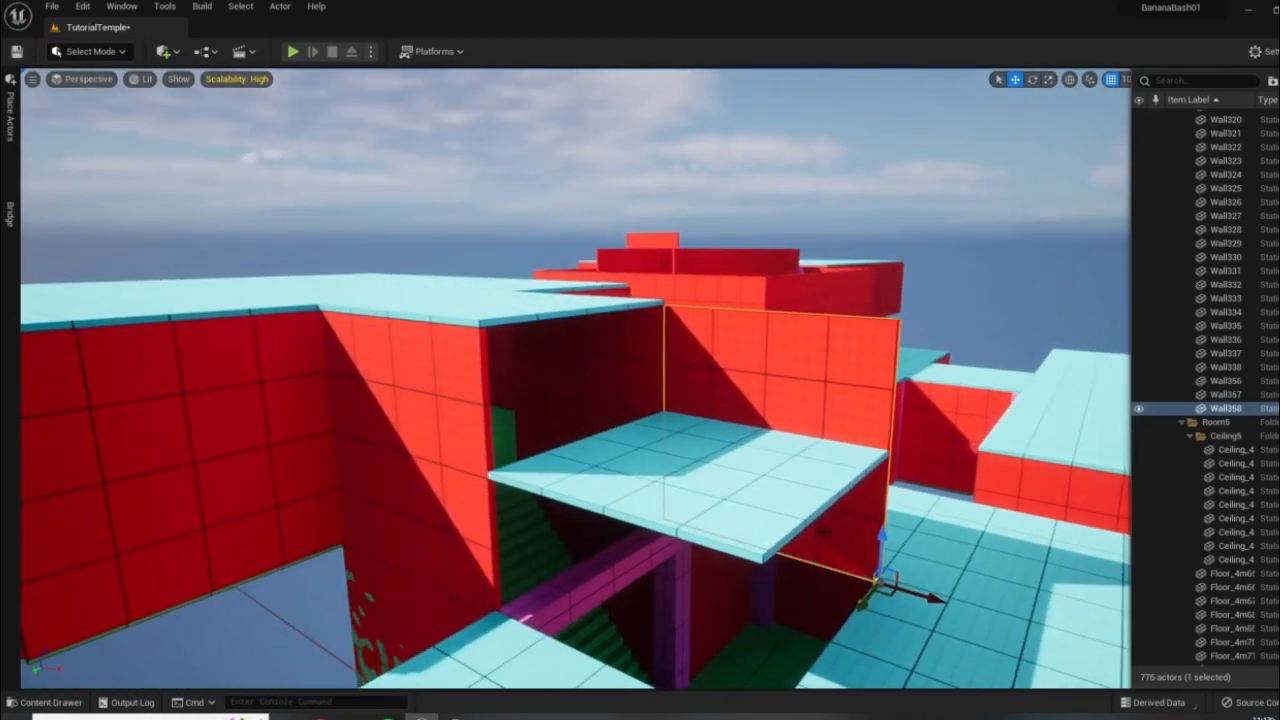
pyautogui.keyDown('alt'); pyautogui.moveTo(866, 602); pyautogui.dragTo(704, 712); pyautogui.keyUp('alt')
# - Copy the upper wall beside the raised ceiling tile and rotate the copy to close the tile's outer end
pyautogui.moveTo(714, 661); pyautogui.dragTo(880, 706, button='right')
pyautogui.press('a')
pyautogui.press('e')
pyautogui.keyDown('alt'); pyautogui.moveTo(686, 563); pyautogui.dragTo(628, 595); pyautogui.keyUp('alt')
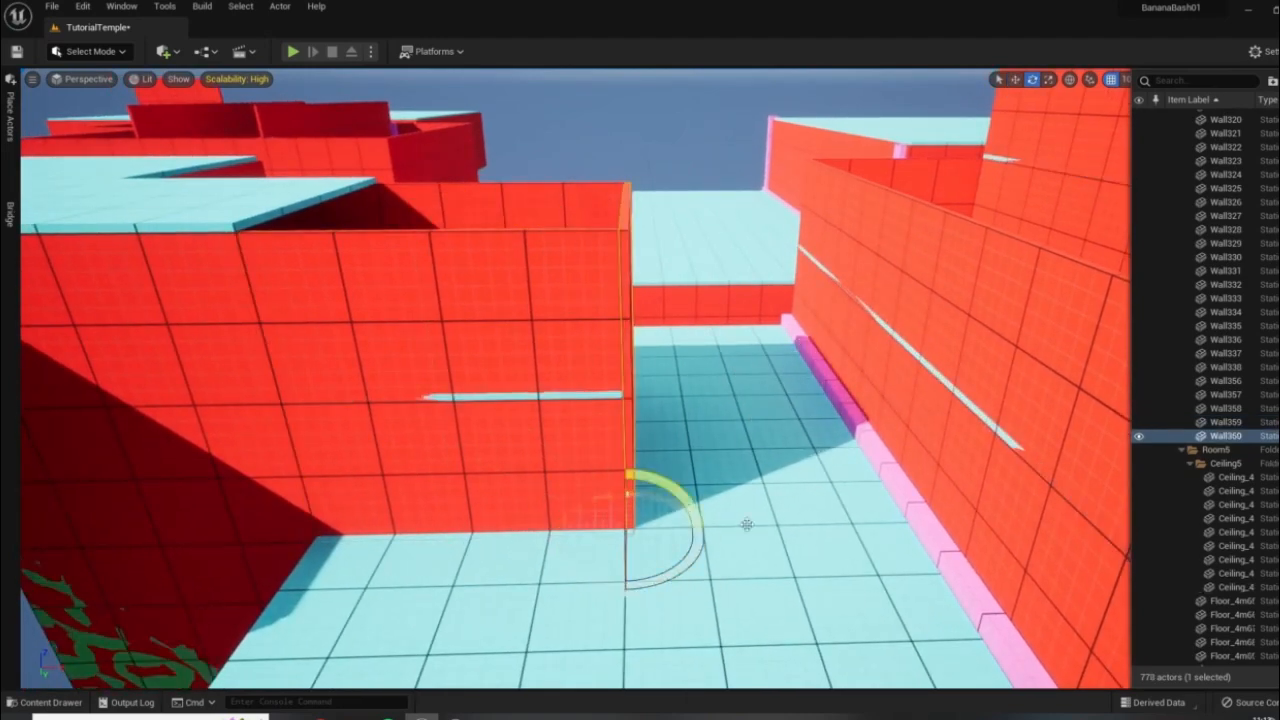
pyautogui.press('d')
pyautogui.moveTo(749, 523); pyautogui.dragTo(620, 505, button='right')
# - Copy the rotated end wall to the opposite end of the raised ceiling tile, enclosing it on all sides
pyautogui.press('w')
pyautogui.scroll(-2, 800, 485)
pyautogui.moveTo(784, 488); pyautogui.dragTo(771, 489, button='right')
pyautogui.keyDown('alt'); pyautogui.moveTo(615, 596); pyautogui.dragTo(445, 516); pyautogui.keyUp('alt')
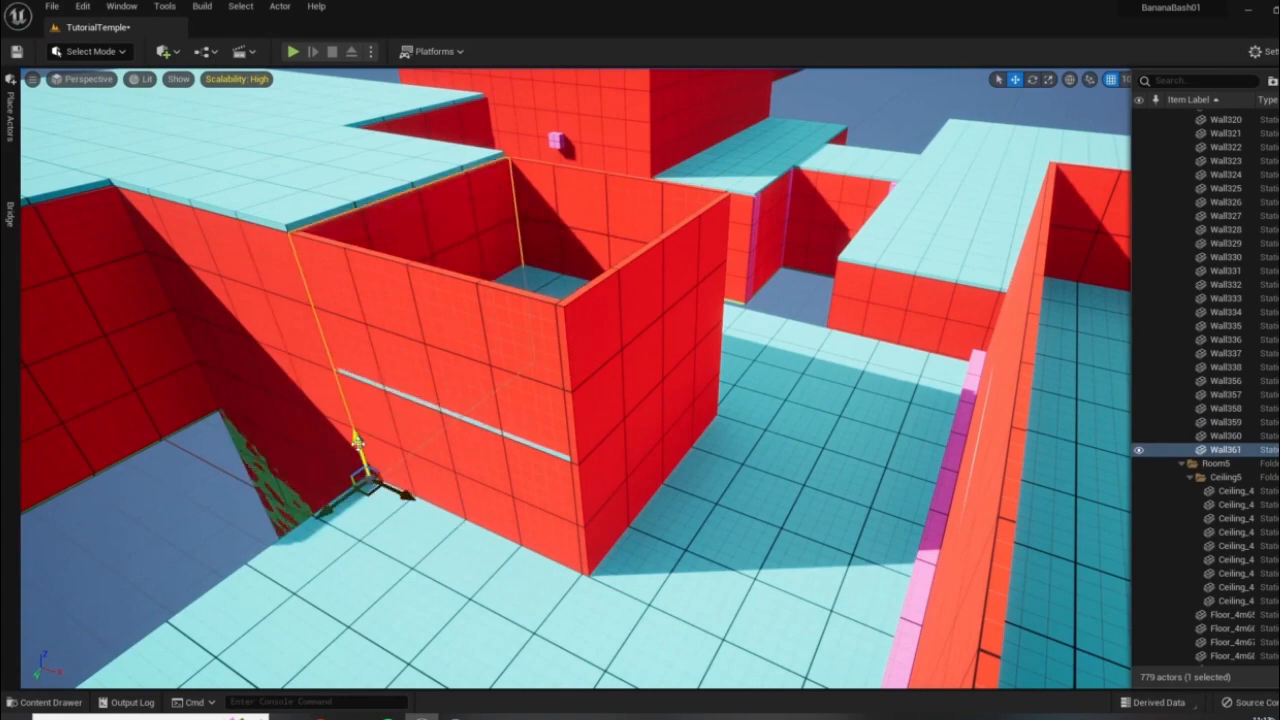
pyautogui.moveTo(324, 304); pyautogui.dragTo(600, 260, button='right')
pyautogui.press('w')
pyautogui.rightClick(842, 492)
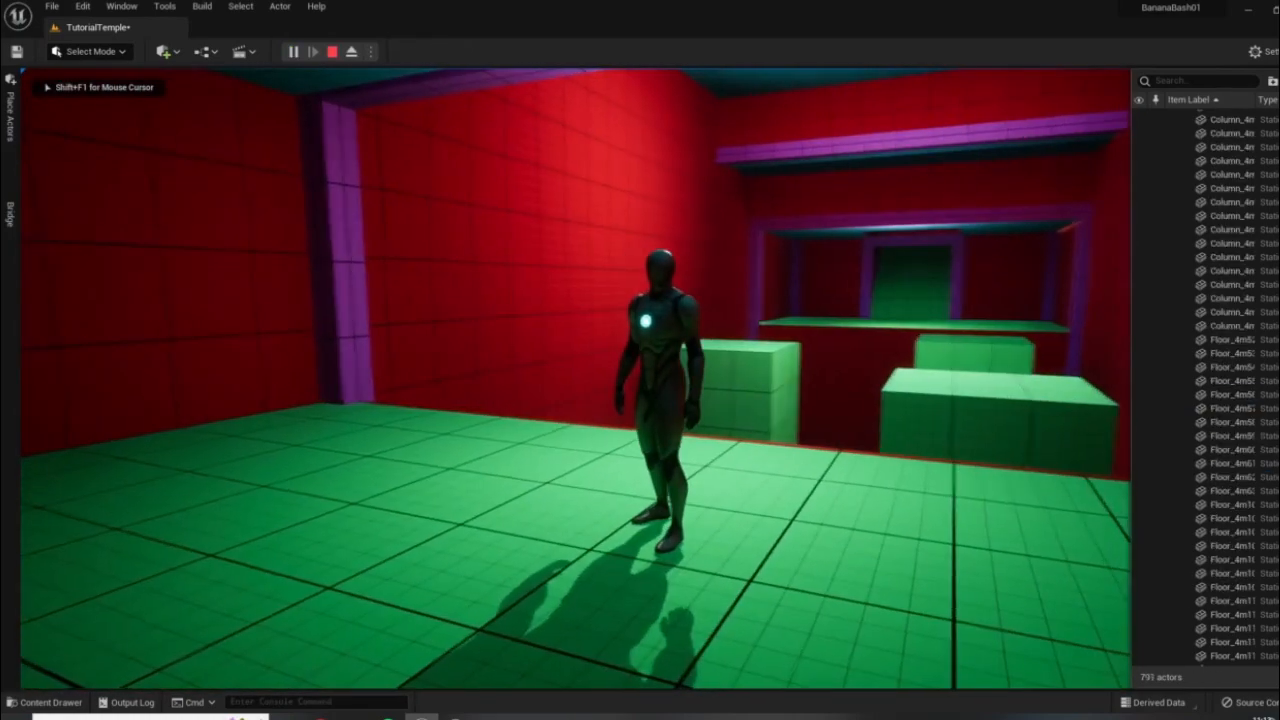
# - Playtest the level by running through the large room and jumping onto the low green block
pyautogui.press('s')
pyautogui.press('w')
pyautogui.press('s')
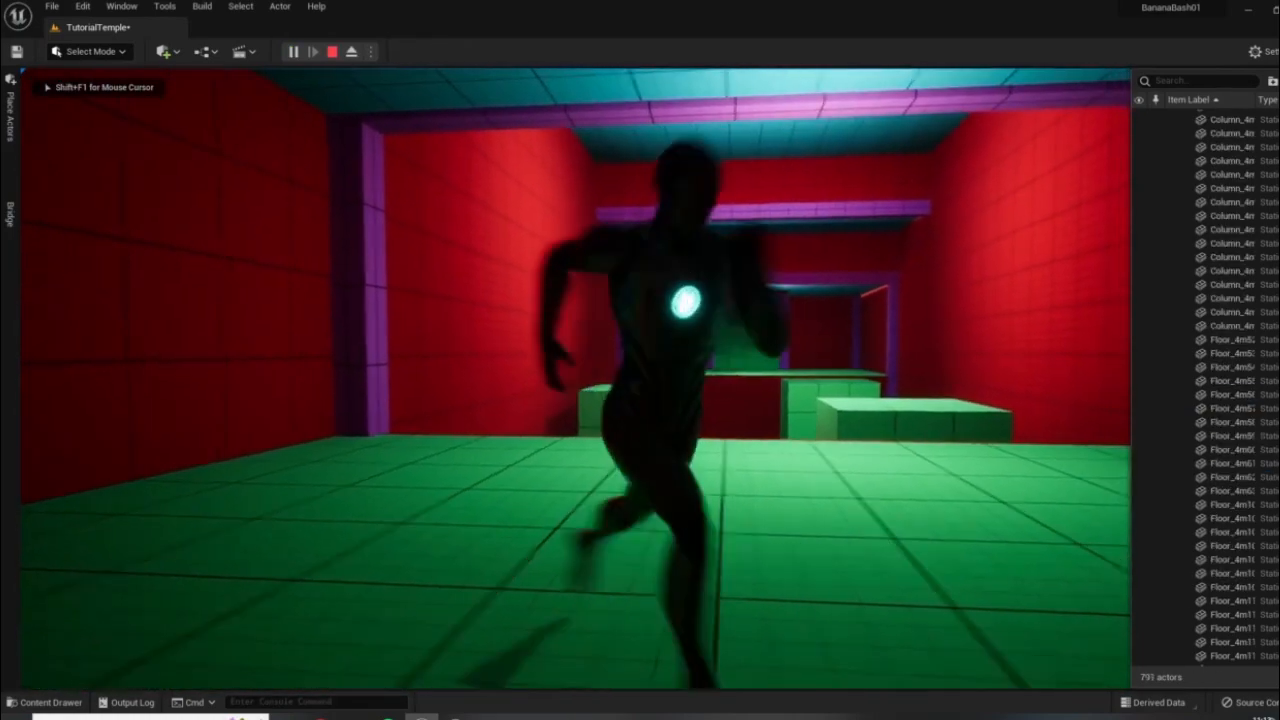
pyautogui.press('w')
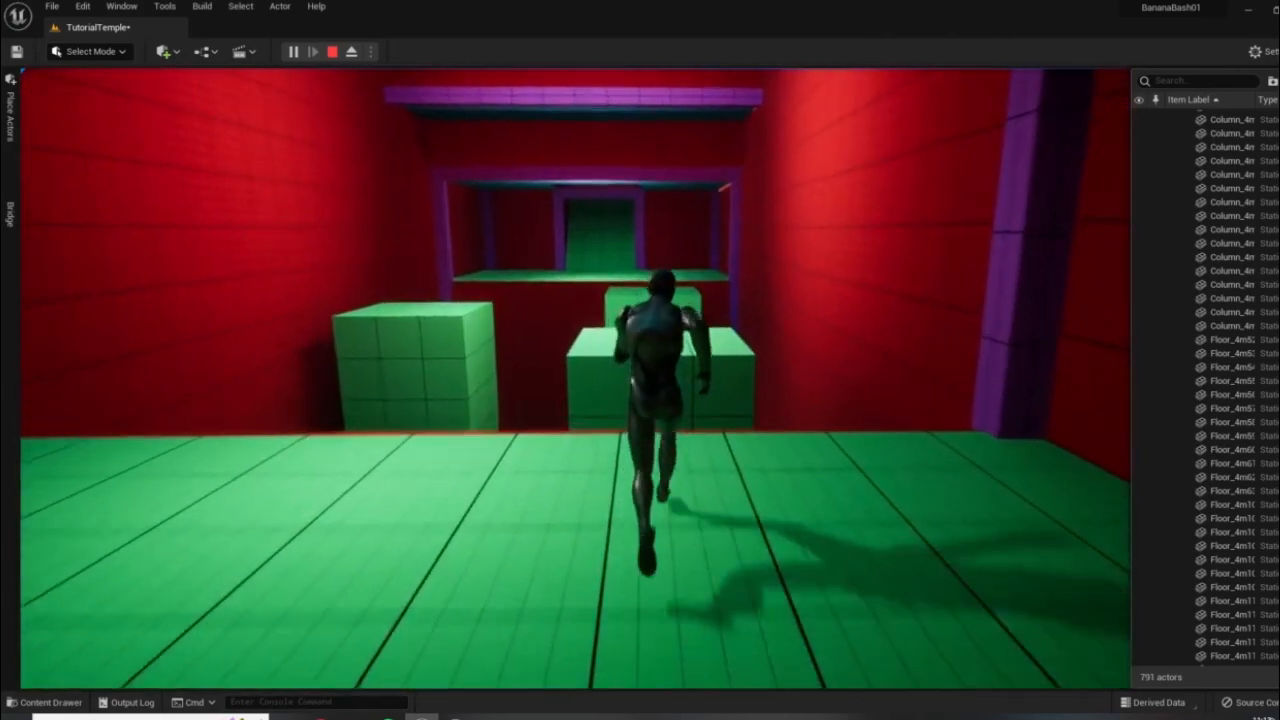
pyautogui.press('space')
pyautogui.press('a')
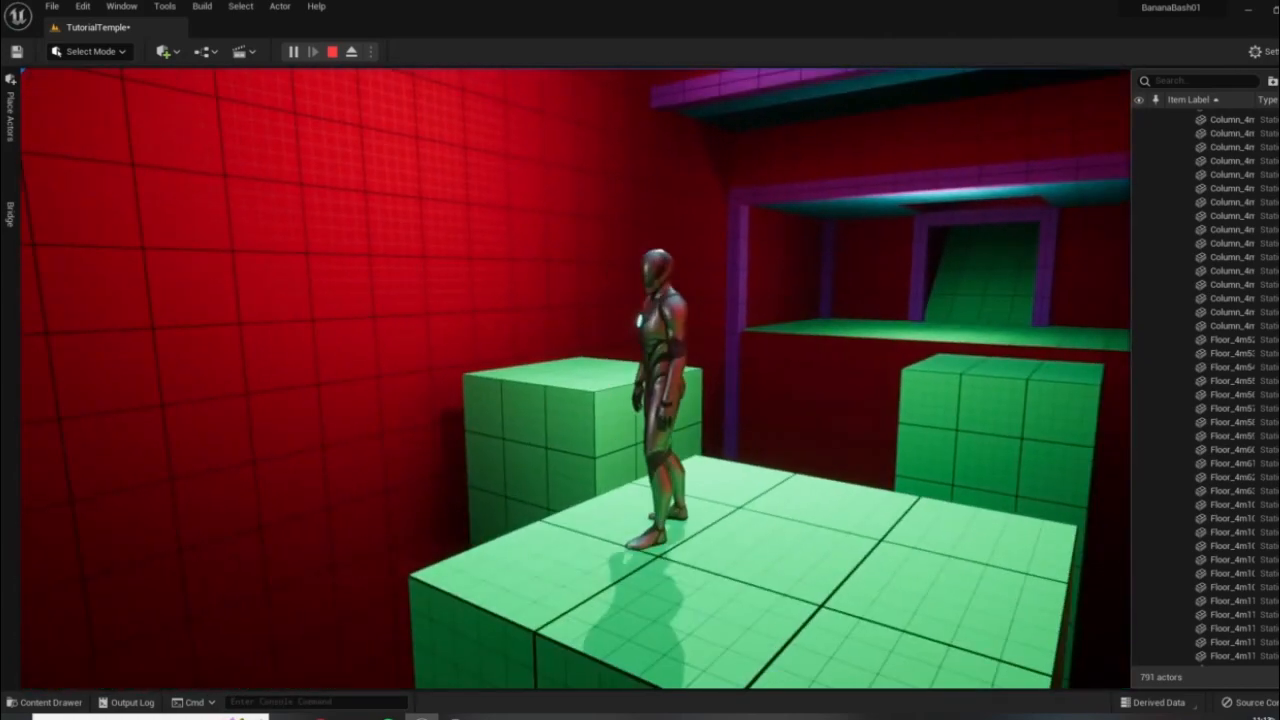
# - Test the jumps across the taller green blocks up to the ledge in front of the stair doorway
pyautogui.press('d')
pyautogui.press('w')
pyautogui.press('space')
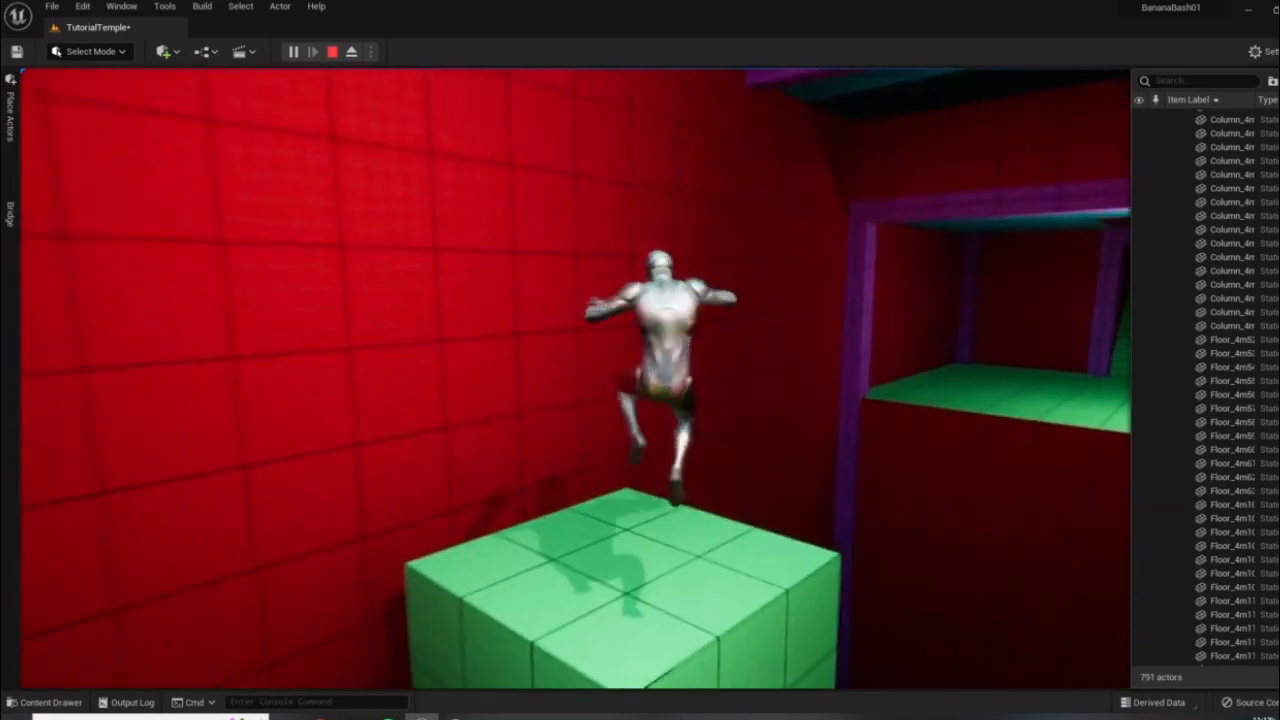
pyautogui.press('s')
pyautogui.press('w')
pyautogui.press('space')
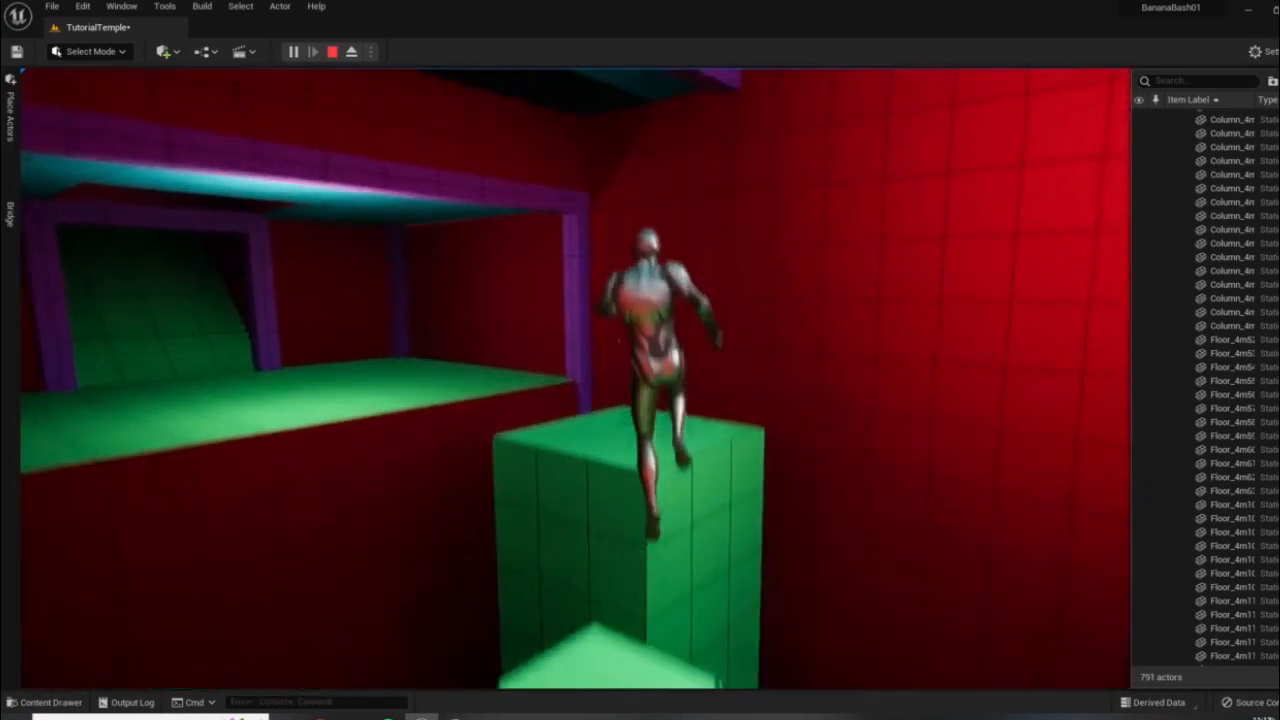
pyautogui.press('w')
pyautogui.press('space')
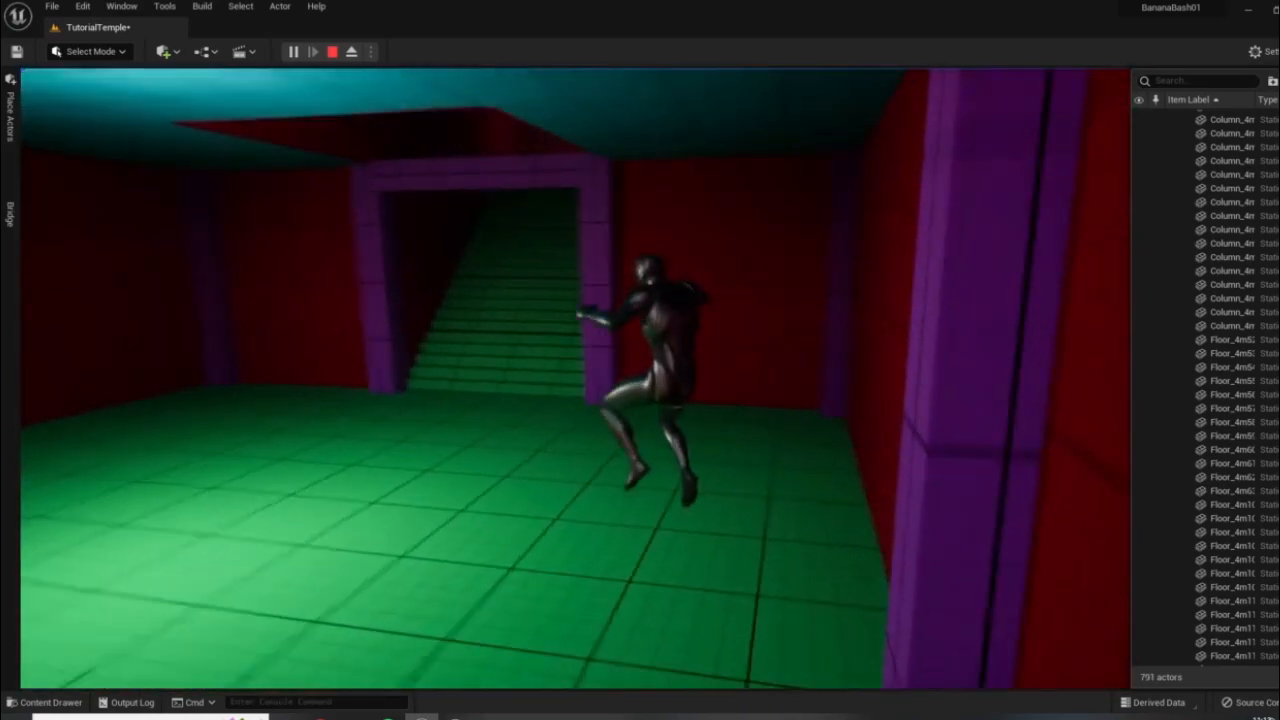
# - Test the stairs up to the top room, check the doorway and ceiling opening from below, and end the playtest
pyautogui.press('w')
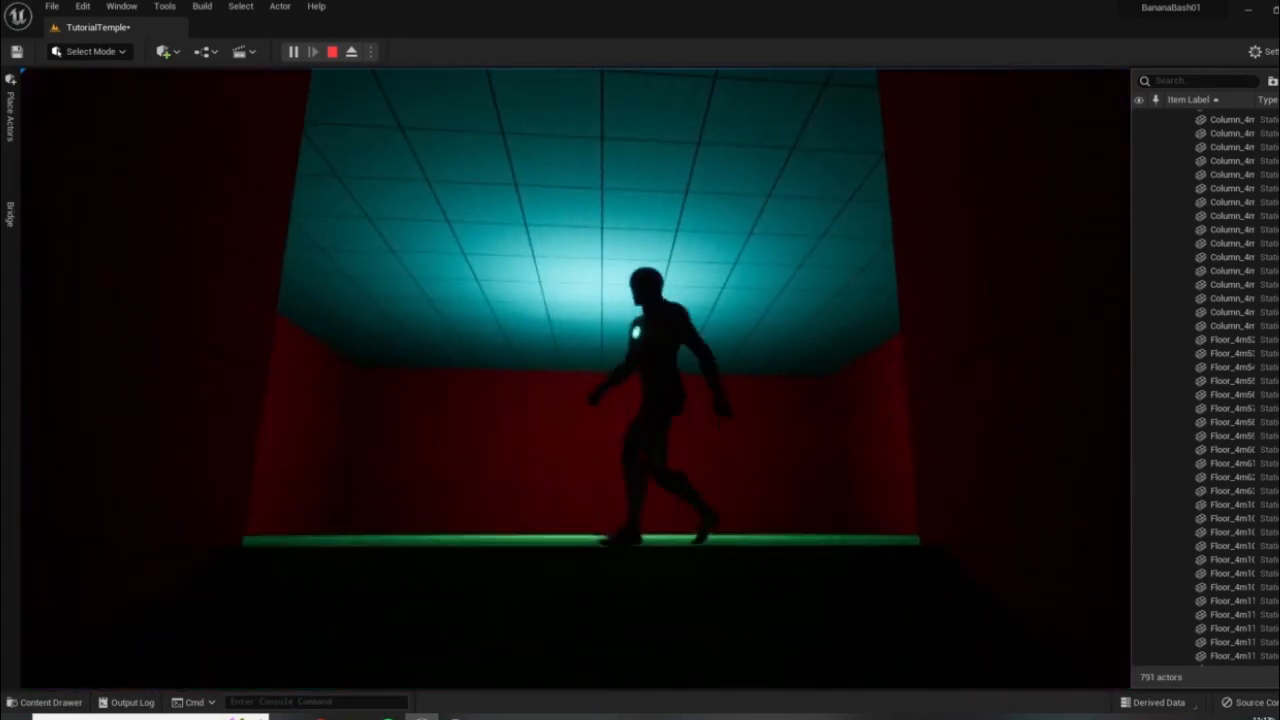
pyautogui.press('s')
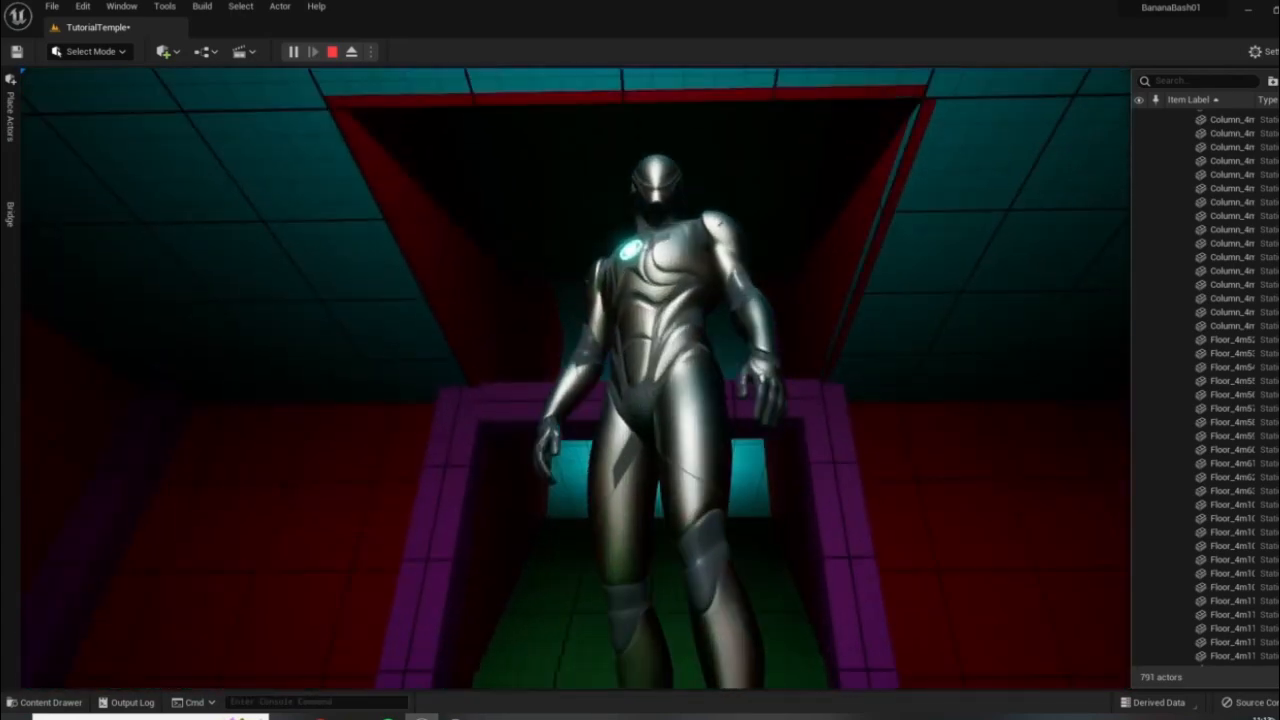
pyautogui.press('Escape')
# - Raise the stair doorway's lintel beam and extend the door frame upward with copies of the column on both sides
pyautogui.click(697, 354)
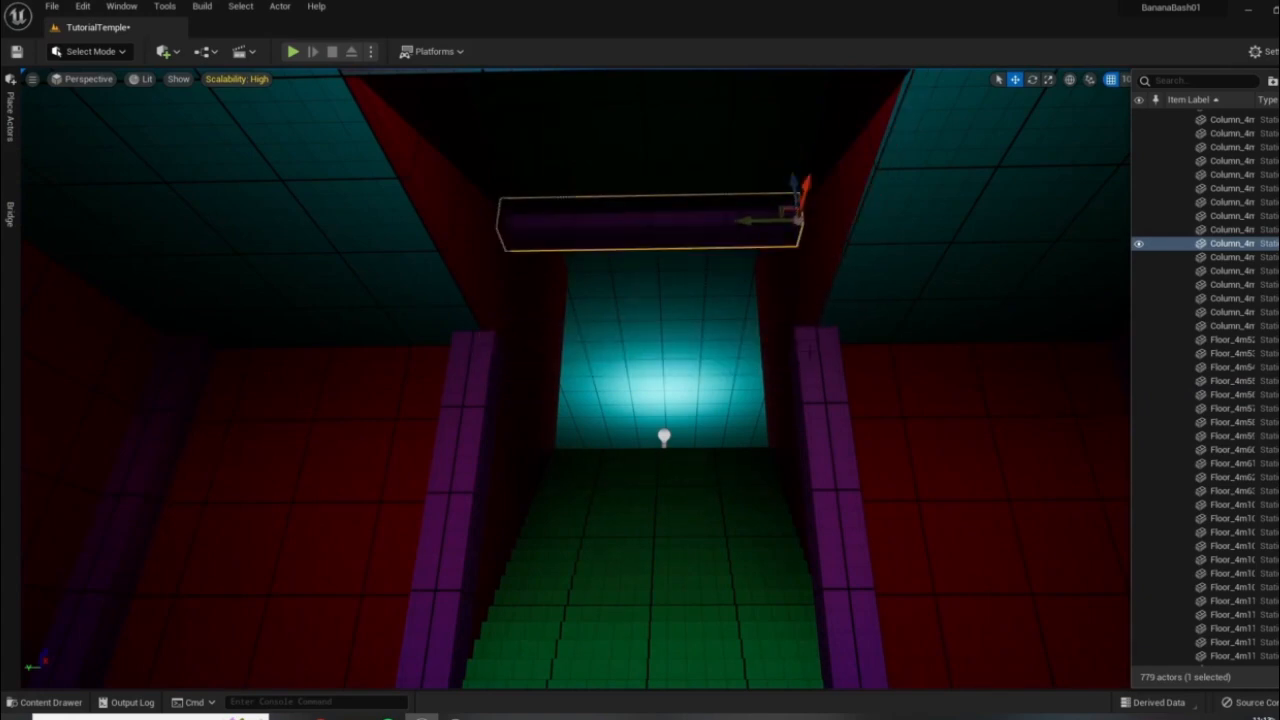
pyautogui.click(848, 648)
pyautogui.moveTo(780, 593)
pyautogui.mouseDown(button='right')
pyautogui.moveTo(785, 640)
pyautogui.moveTo(780, 593)
pyautogui.mouseUp(button='right')
pyautogui.press('f')
pyautogui.moveTo(732, 505); pyautogui.dragTo(735, 540, button='right')
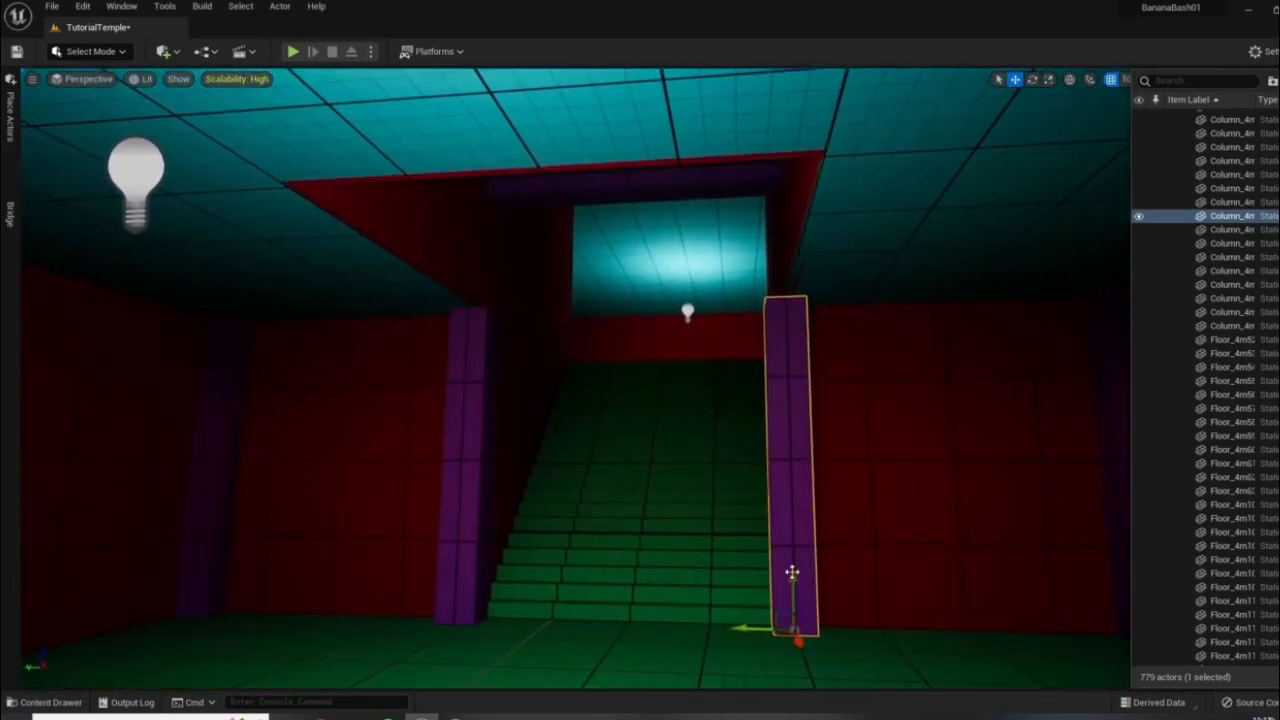
pyautogui.keyDown('alt'); pyautogui.moveTo(793, 572); pyautogui.dragTo(776, 249); pyautogui.keyUp('alt')
pyautogui.keyDown('alt'); pyautogui.moveTo(757, 306); pyautogui.dragTo(452, 284); pyautogui.keyUp('alt')
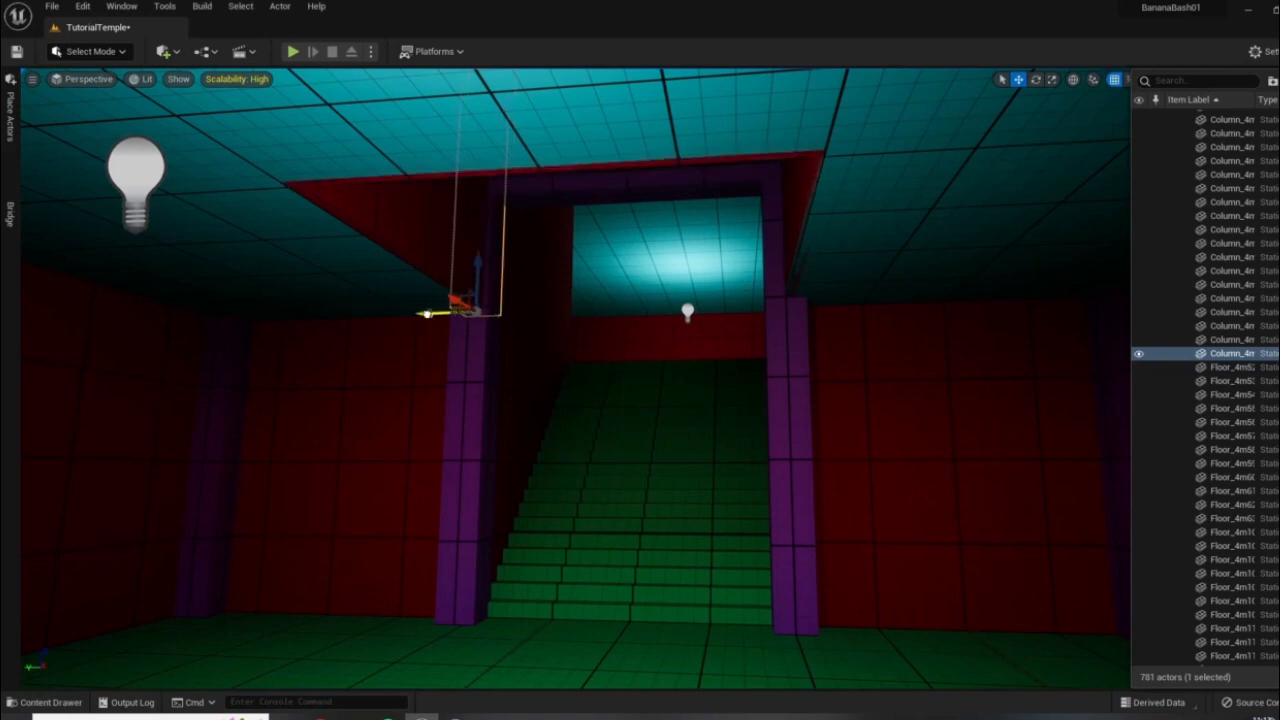
# - Copy an upper door column, rotate it into a horizontal beam along the ceiling opening's side edge, and copy it to the opposite edge
pyautogui.click(793, 418)
pyautogui.moveTo(793, 418); pyautogui.dragTo(930, 350, button='right')
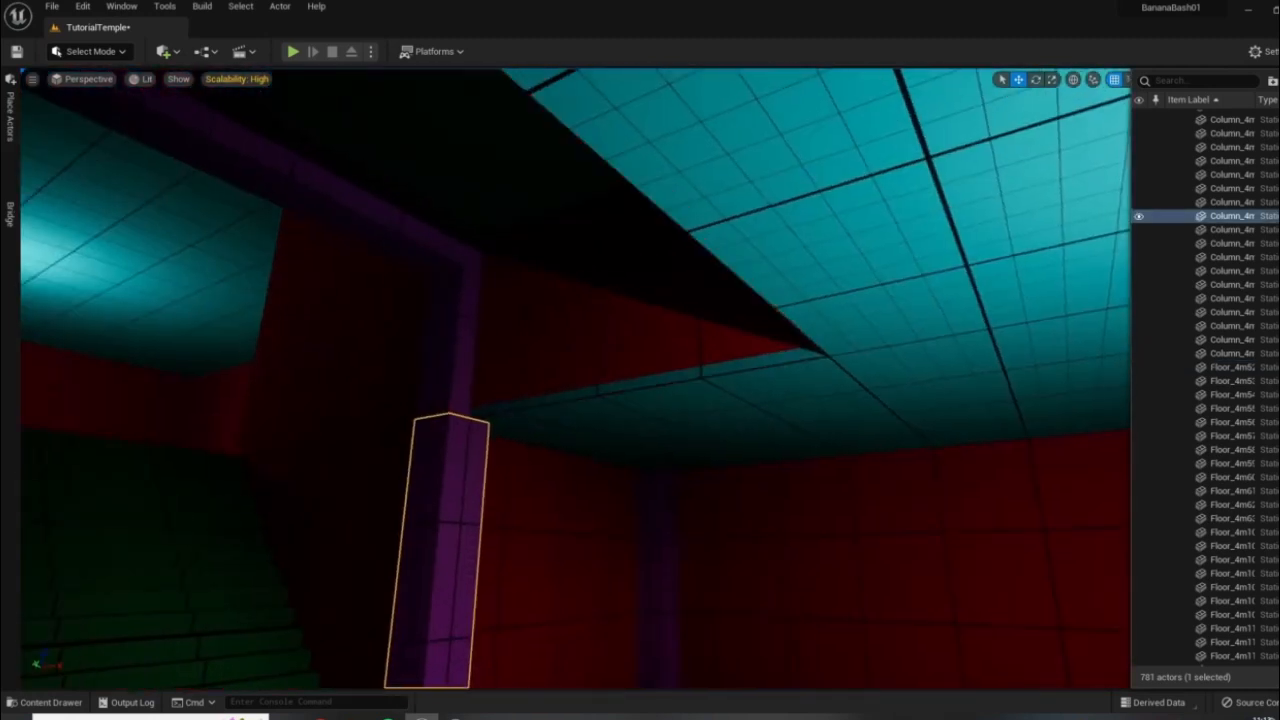
pyautogui.click(466, 335)
pyautogui.moveTo(466, 335); pyautogui.dragTo(530, 340, button='right')
pyautogui.press('e')
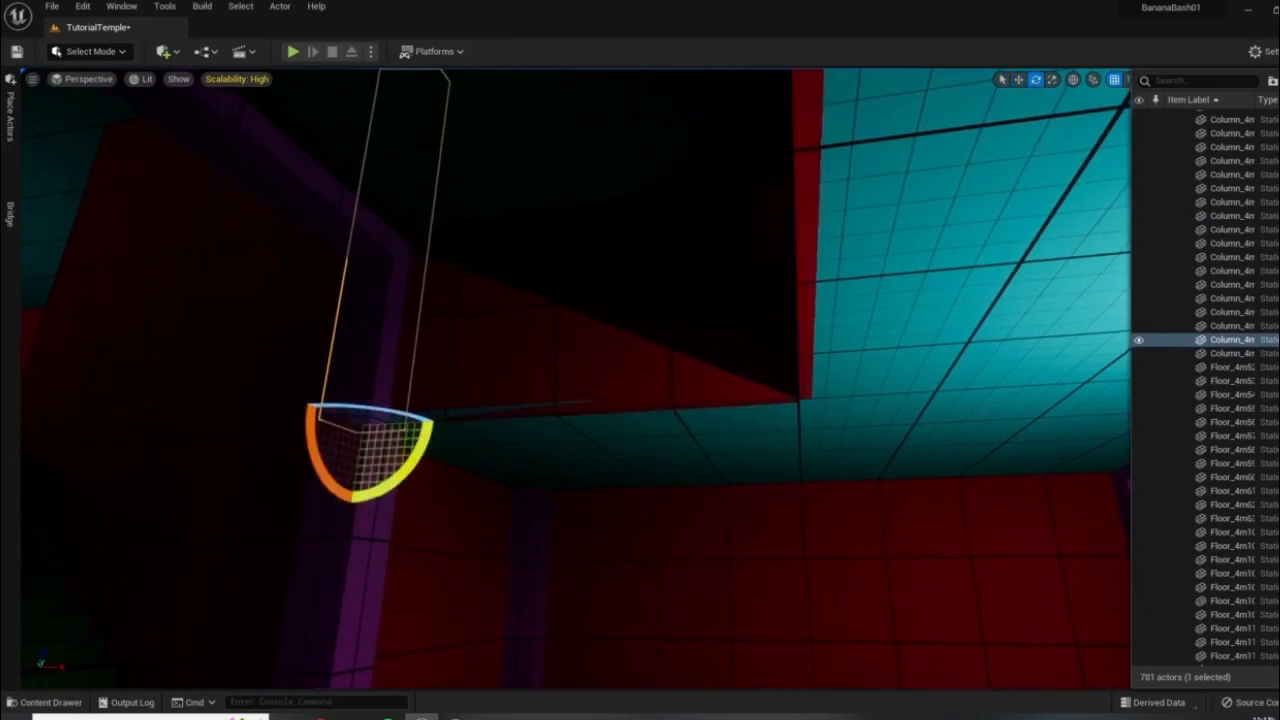
pyautogui.keyDown('alt'); pyautogui.moveTo(412, 472); pyautogui.dragTo(352, 500); pyautogui.keyUp('alt')
pyautogui.moveTo(352, 500); pyautogui.dragTo(150, 525, button='right')
pyautogui.press('w')
pyautogui.keyDown('alt'); pyautogui.moveTo(736, 395); pyautogui.dragTo(538, 393); pyautogui.keyUp('alt')
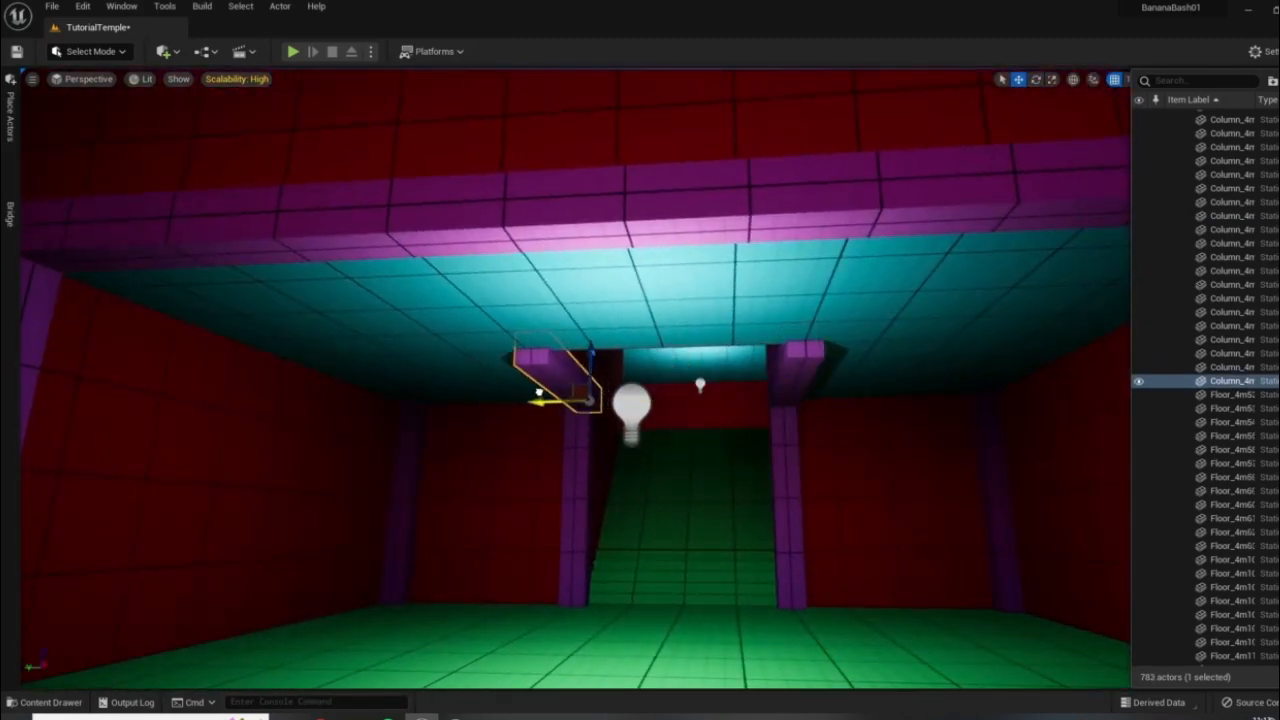
pyautogui.moveTo(538, 395); pyautogui.dragTo(385, 393, button='right')
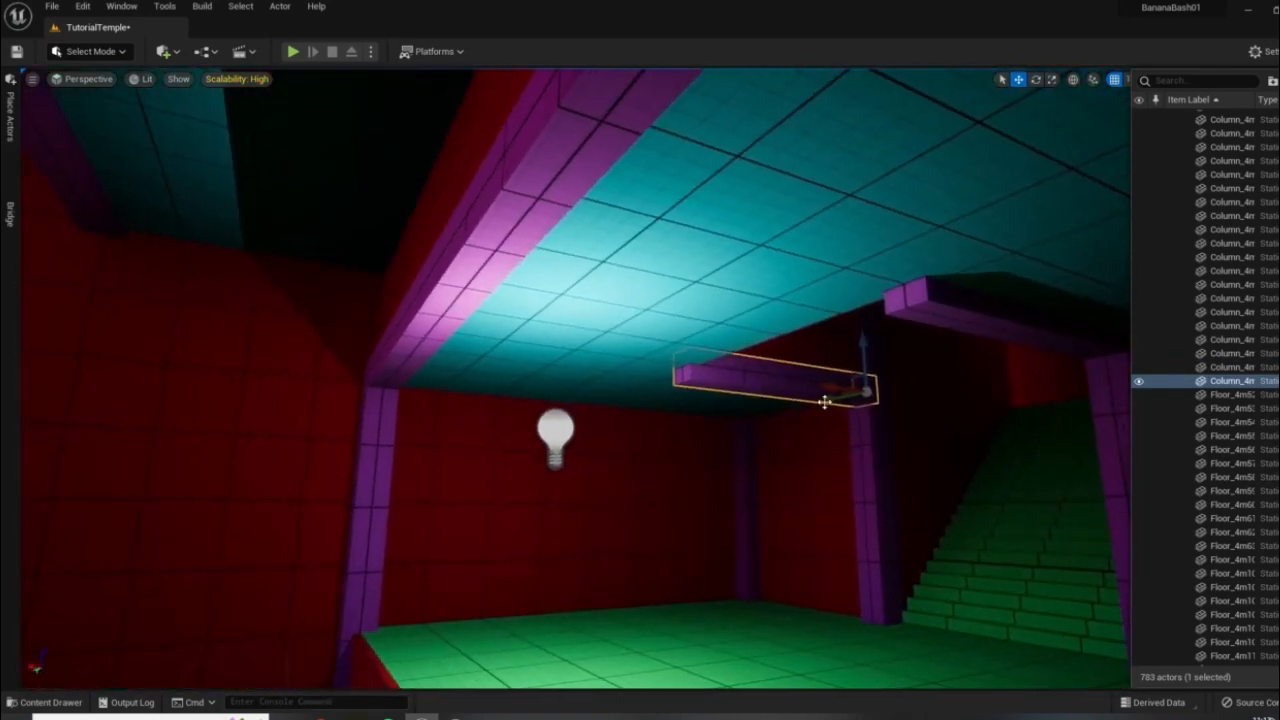
# - Copy the side beam and rotate the copy to run across the front edge of the ceiling opening
pyautogui.keyDown('alt'); pyautogui.moveTo(830, 388); pyautogui.dragTo(745, 348); pyautogui.keyUp('alt')
pyautogui.press('e')
pyautogui.moveTo(745, 348); pyautogui.dragTo(618, 298, button='right')
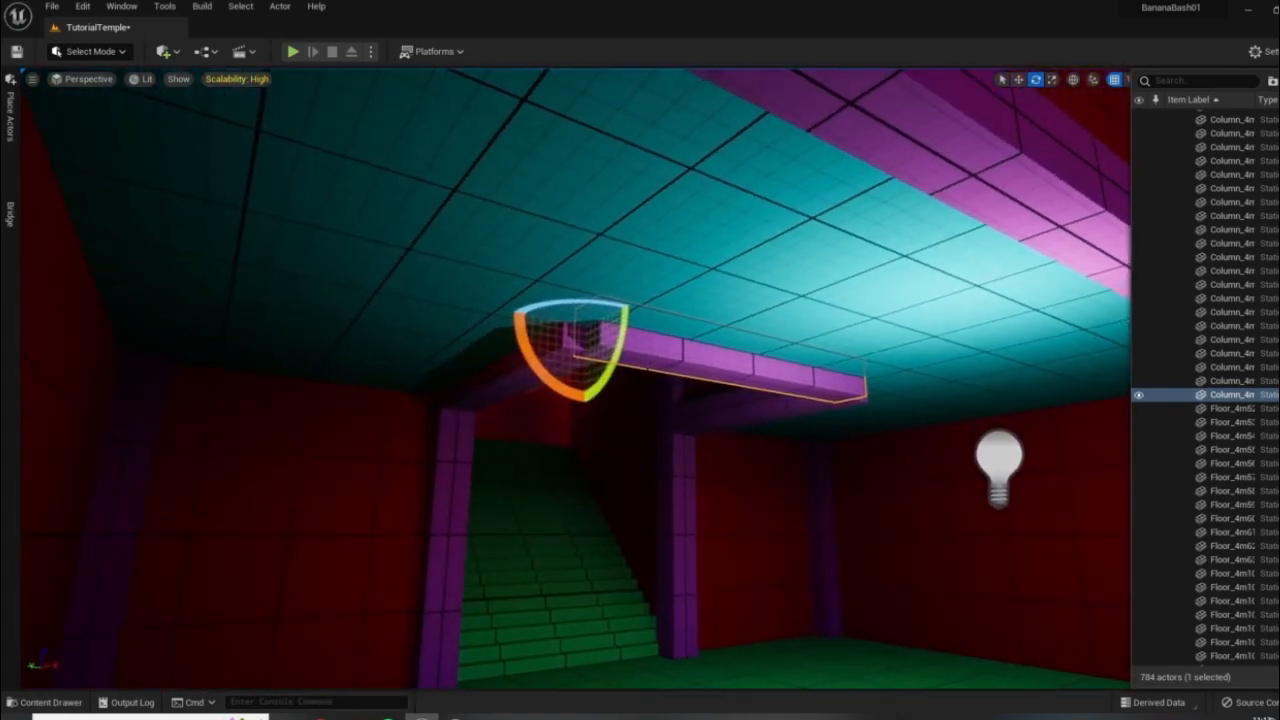
pyautogui.press('w')
pyautogui.moveTo(533, 273)
pyautogui.mouseDown(button='right')
pyautogui.moveTo(596, 260)
pyautogui.moveTo(533, 273)
pyautogui.mouseUp(button='right')
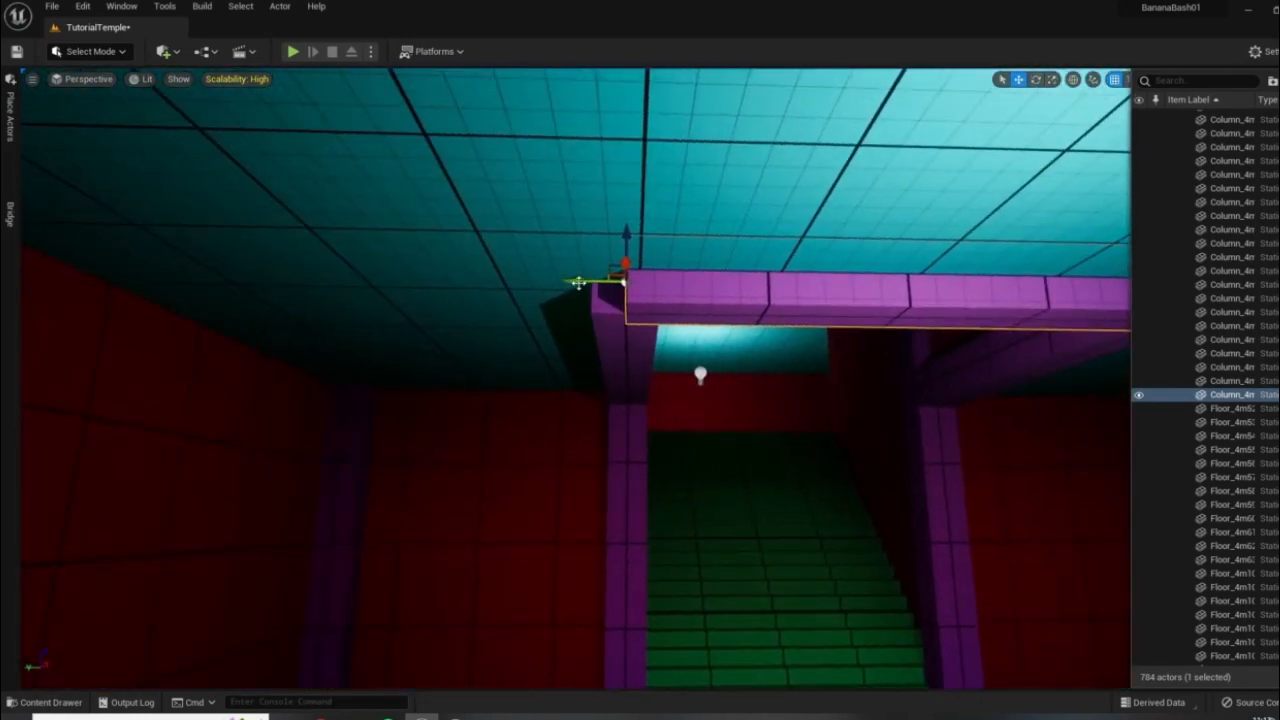
# - Shift the front beam into line with the two side beams at the ceiling opening's corners
pyautogui.moveTo(578, 283); pyautogui.dragTo(604, 288)
pyautogui.moveTo(608, 289); pyautogui.dragTo(750, 256, button='right')
pyautogui.moveTo(917, 221); pyautogui.dragTo(851, 233)
pyautogui.moveTo(874, 423); pyautogui.dragTo(640, 425, button='right')
pyautogui.press('r')
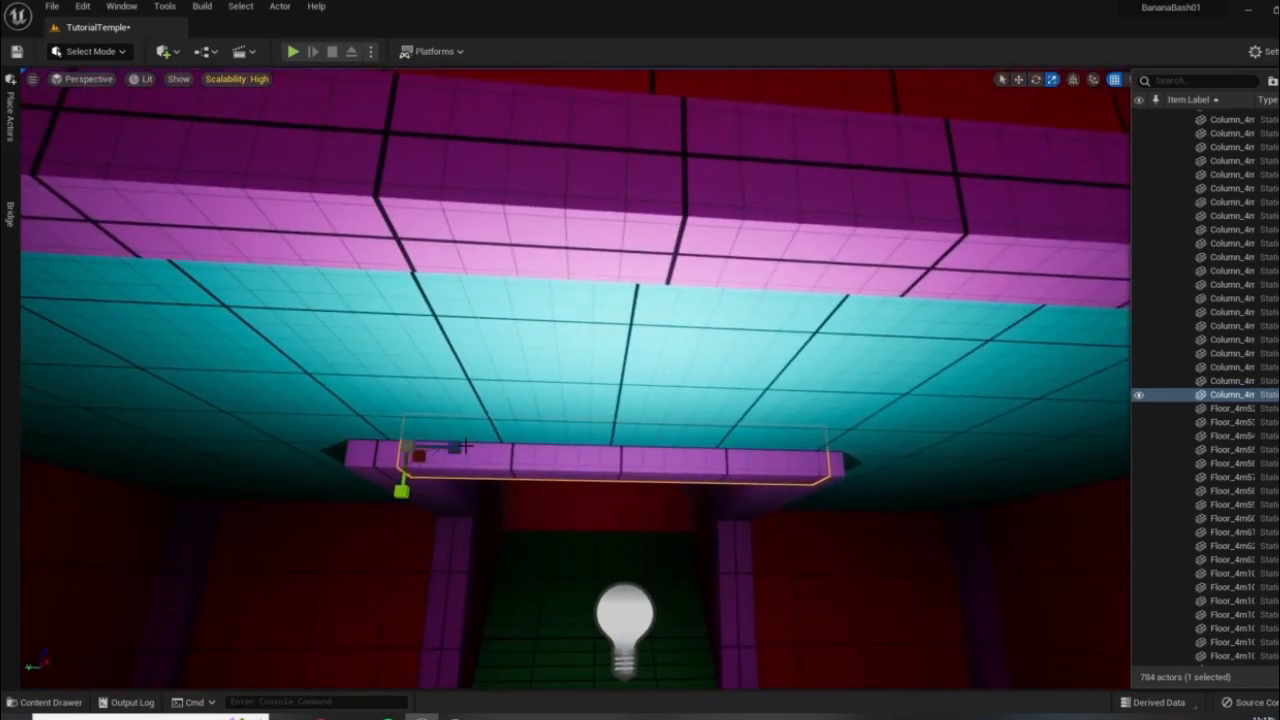
pyautogui.click(758, 506)
# - Examine the empty room at the top of the stairs, checking its walls, corners and point light
pyautogui.moveTo(625, 349); pyautogui.dragTo(625, 400, button='right')
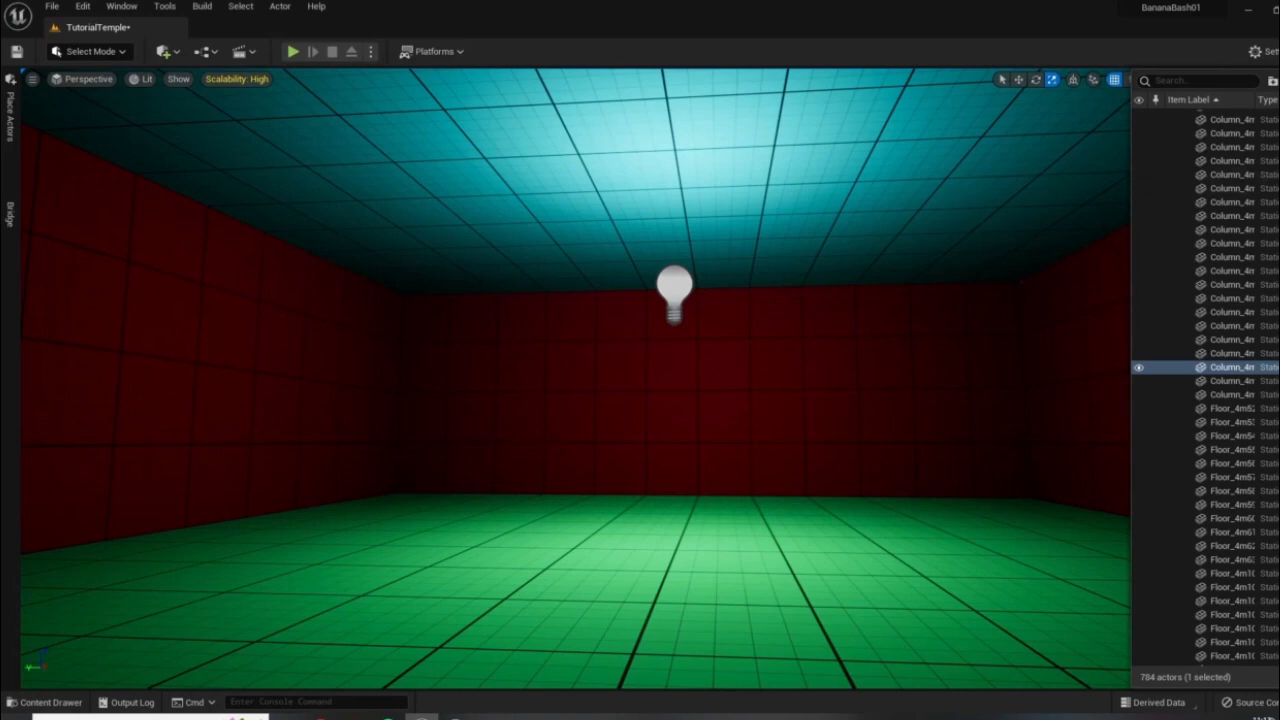
pyautogui.click(915, 390)
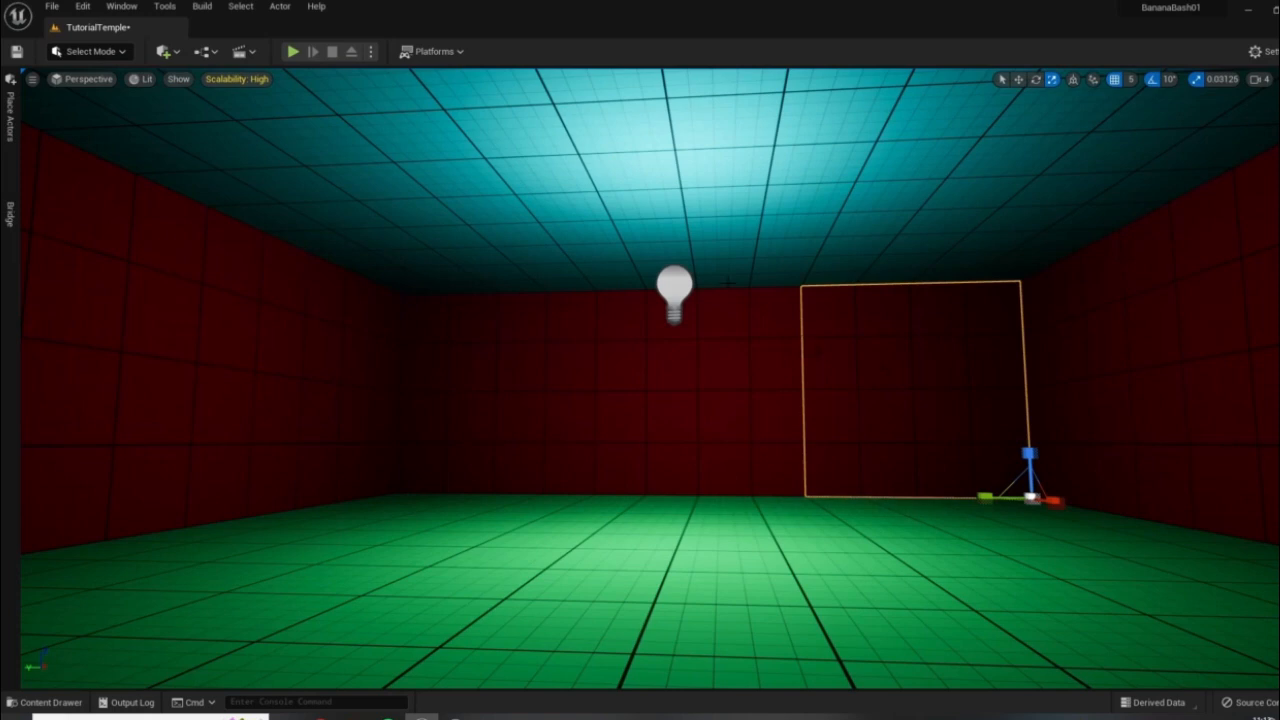
pyautogui.click(673, 304)
pyautogui.moveTo(673, 304); pyautogui.dragTo(625, 304, button='right')
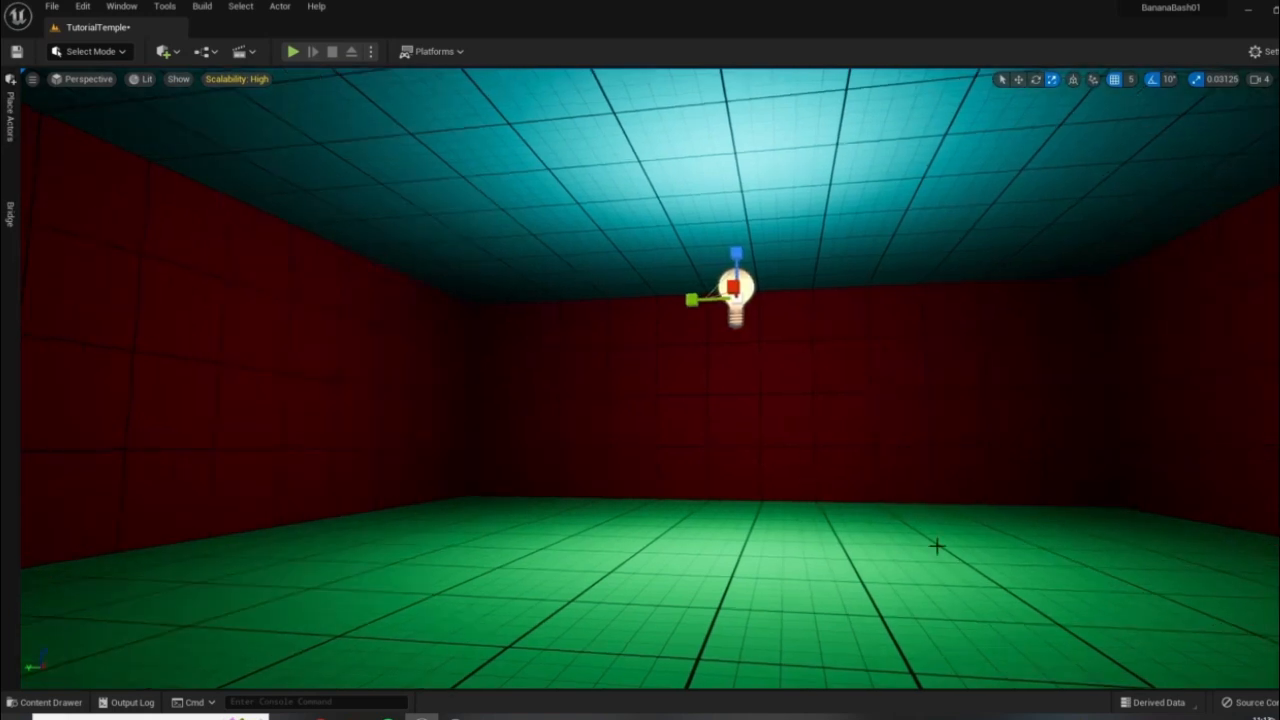
pyautogui.moveTo(866, 620); pyautogui.dragTo(716, 618, button='right')
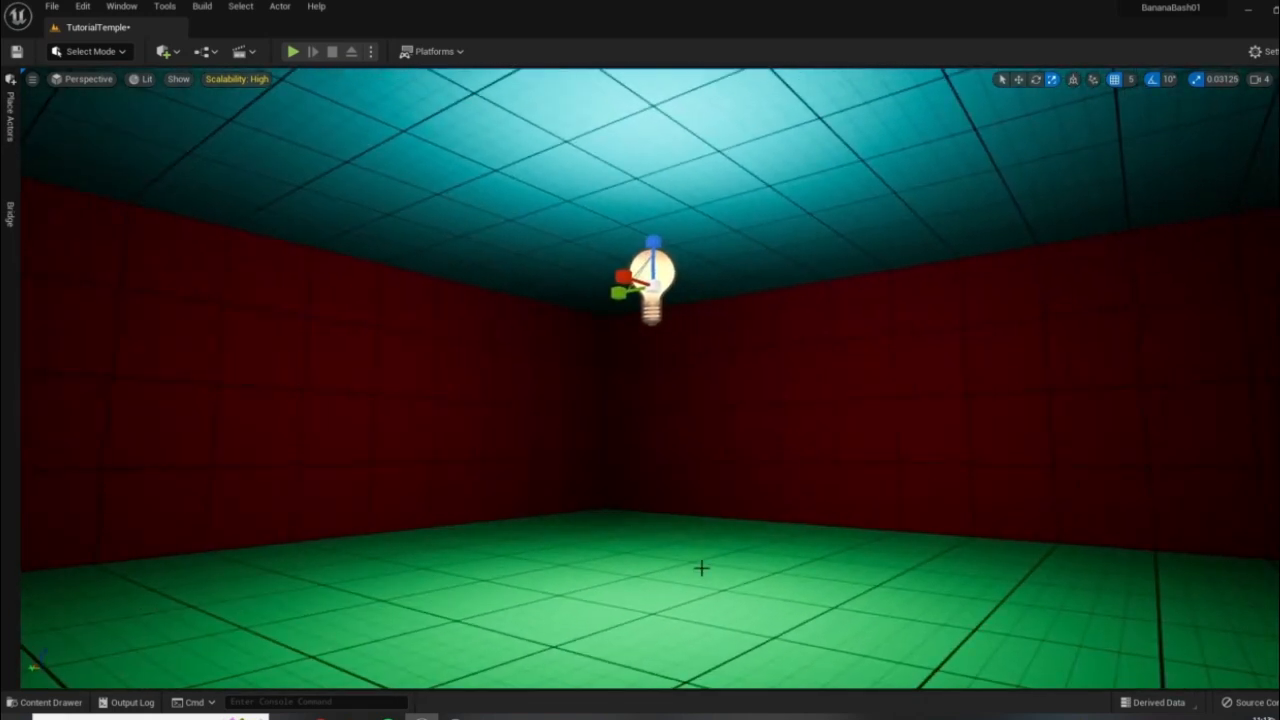
pyautogui.moveTo(857, 636); pyautogui.dragTo(682, 664, button='right')
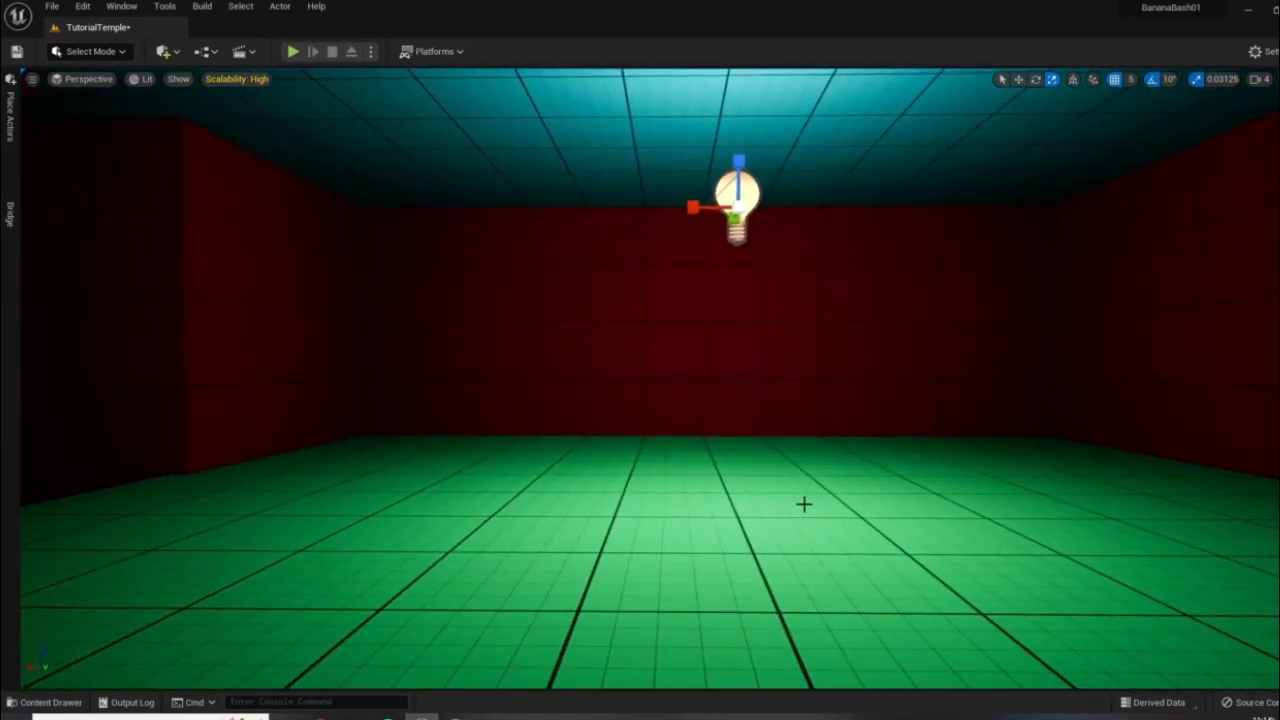
pyautogui.moveTo(832, 444); pyautogui.dragTo(1000, 440, button='right')
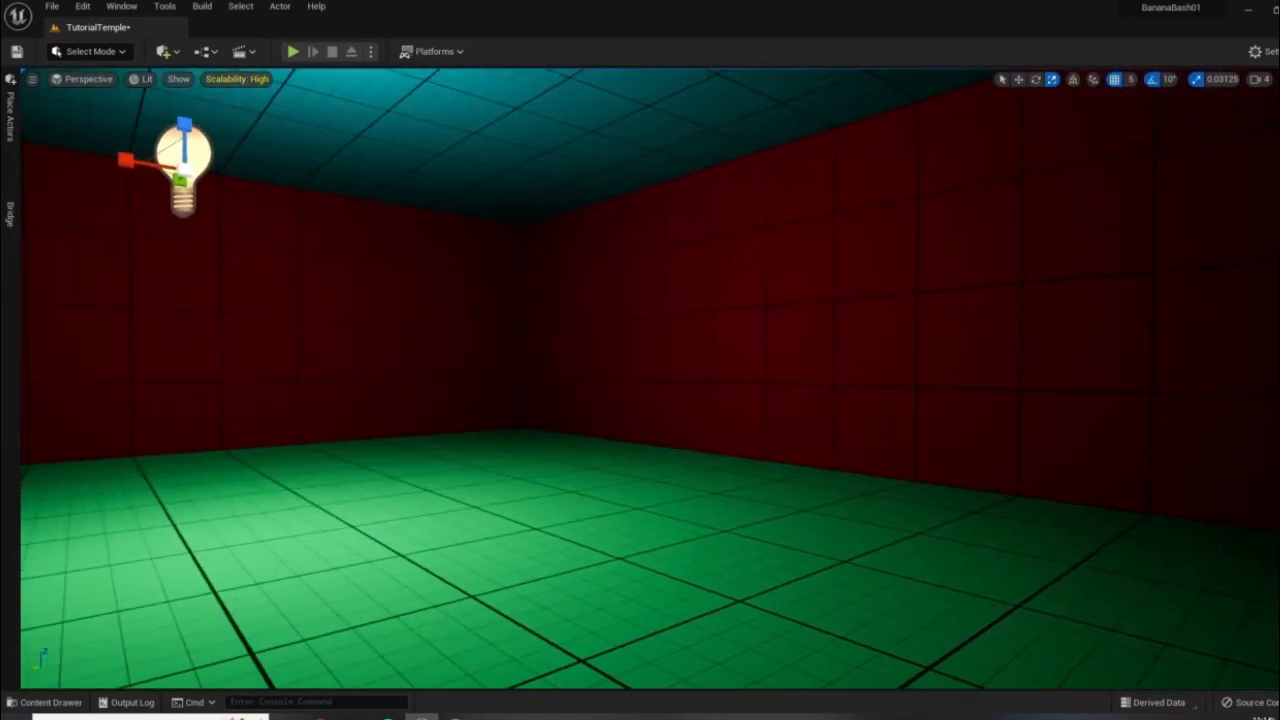
pyautogui.click(8, 122)
pyautogui.moveTo(760, 400); pyautogui.dragTo(585, 388, button='right')
pyautogui.moveTo(700, 470); pyautogui.dragTo(1050, 474, button='right')
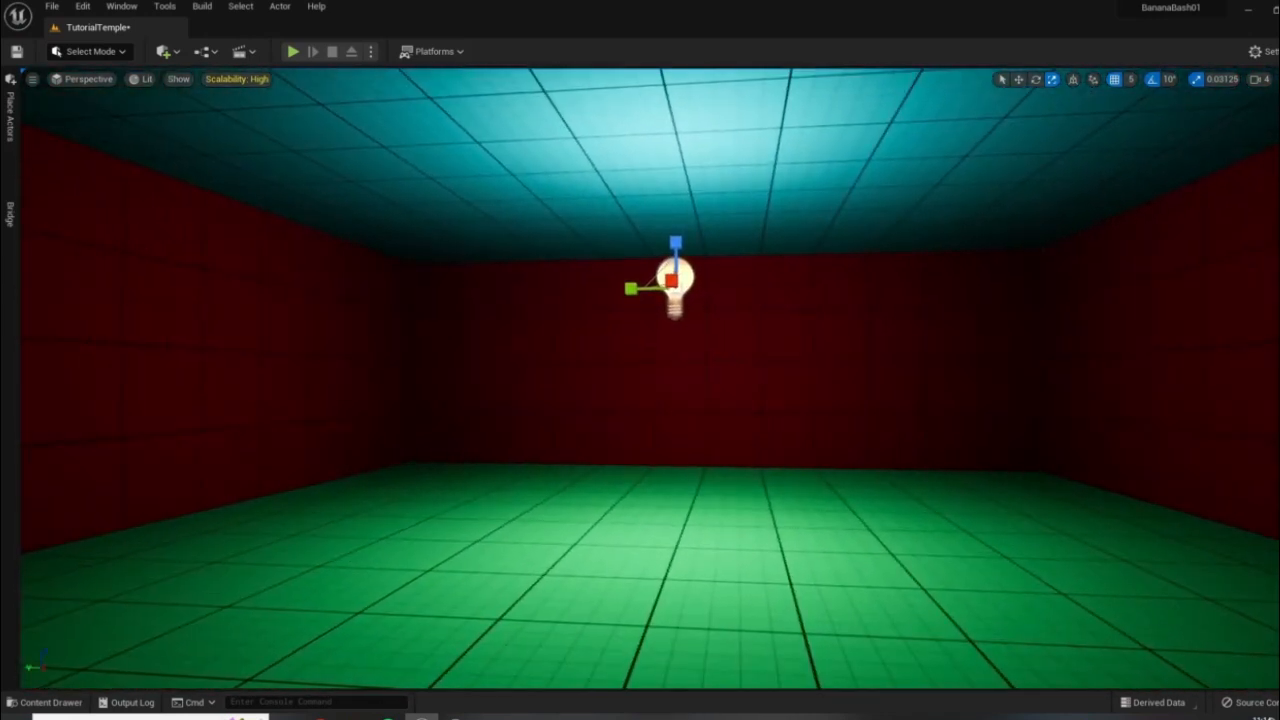
# - Search the placeable actors for "text" and place a Text Render Actor at the empty room's back wall
pyautogui.click(8, 120)
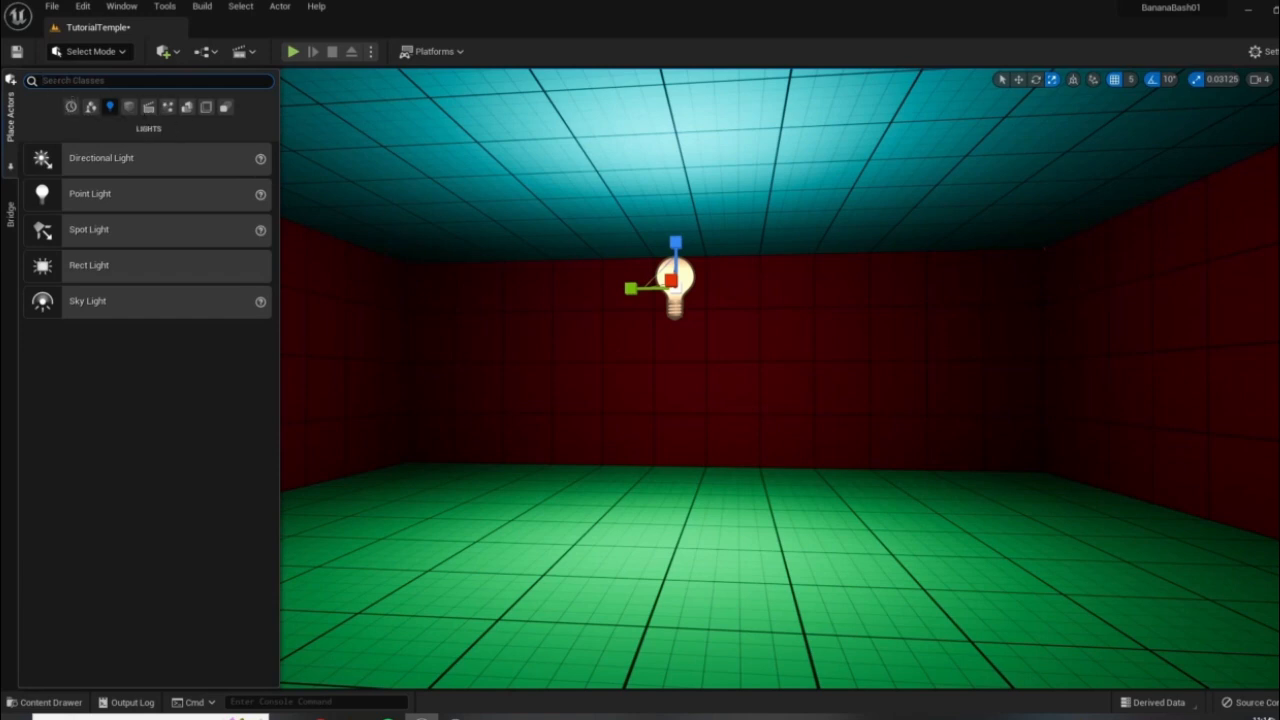
pyautogui.write('tex')
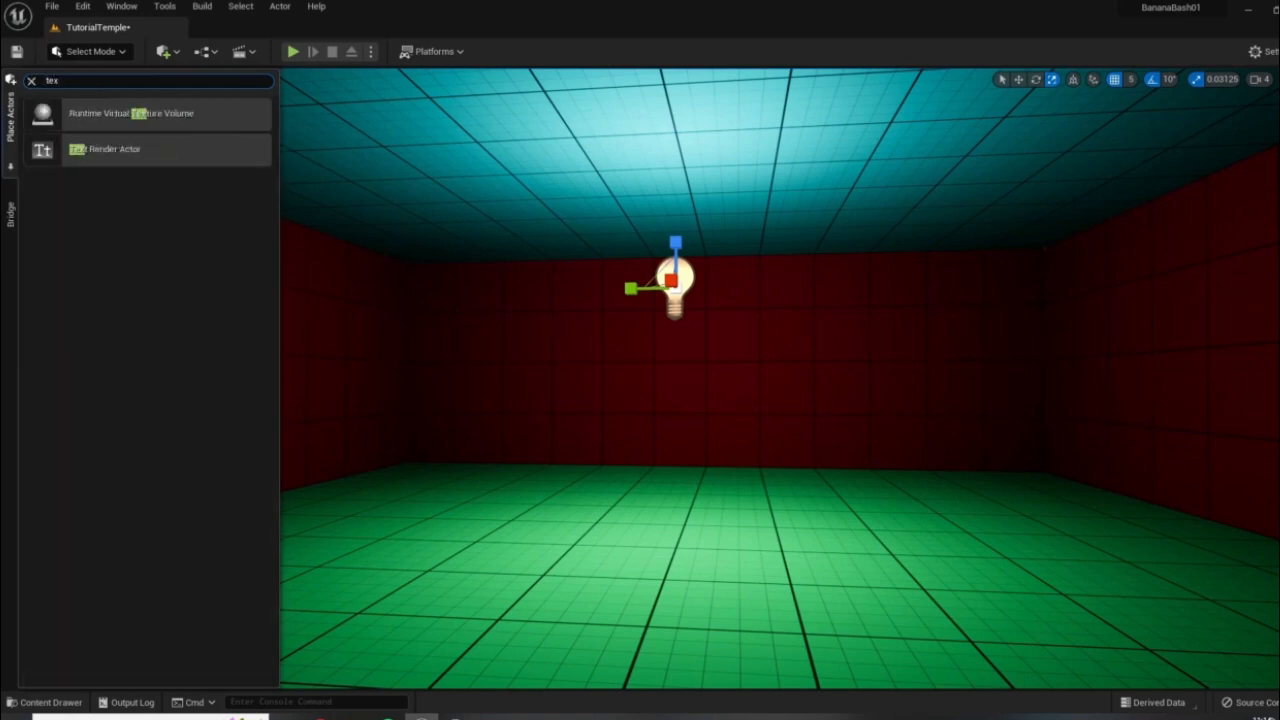
pyautogui.click(9, 117)
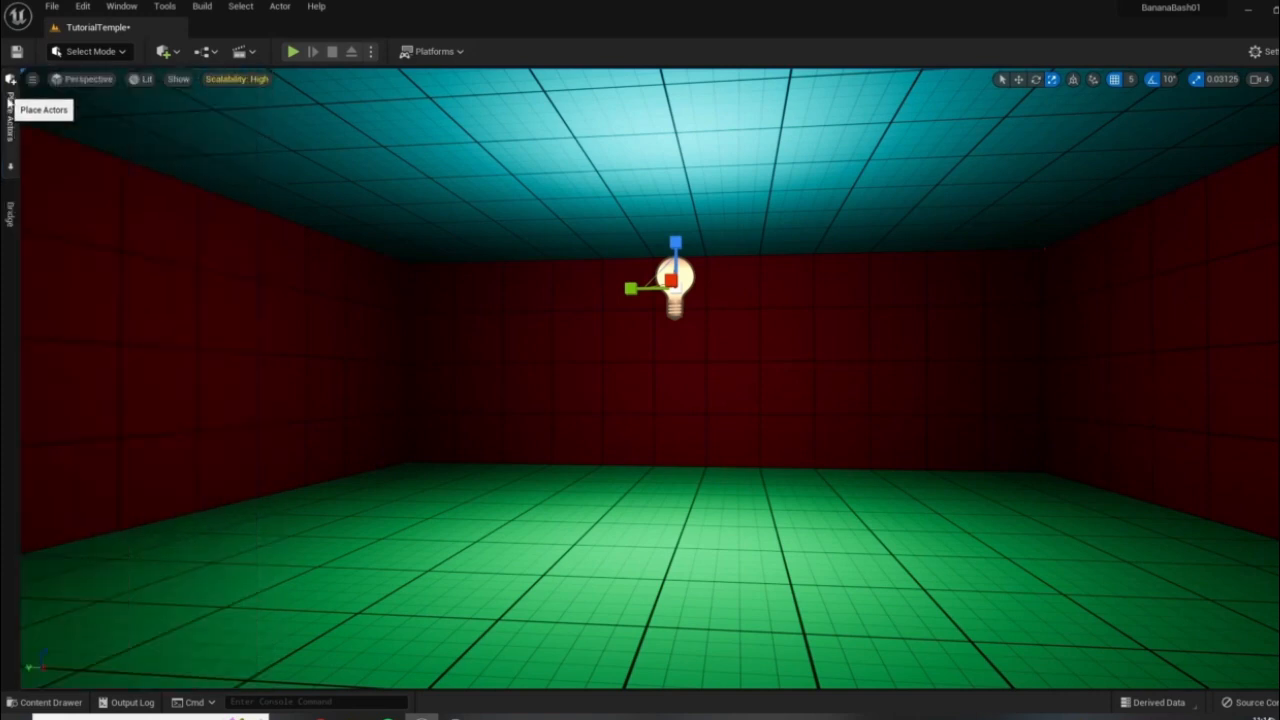
pyautogui.click(9, 117)
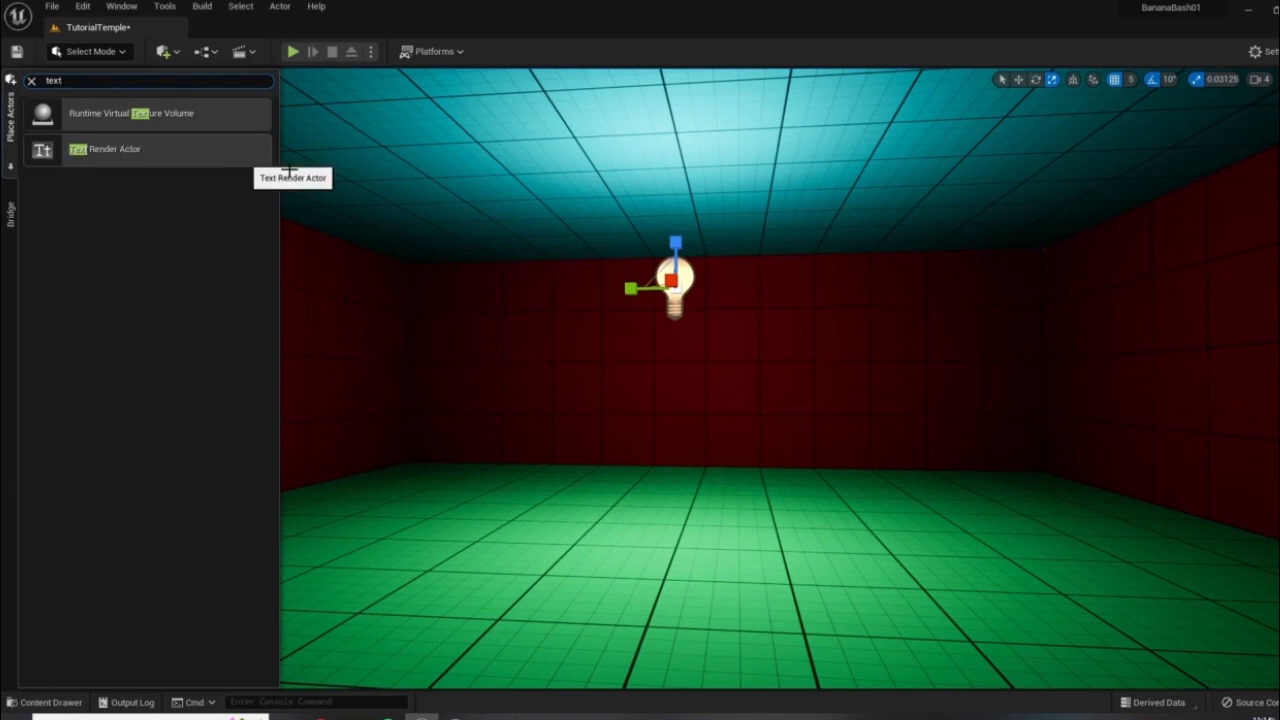
pyautogui.moveTo(141, 170); pyautogui.dragTo(704, 390)
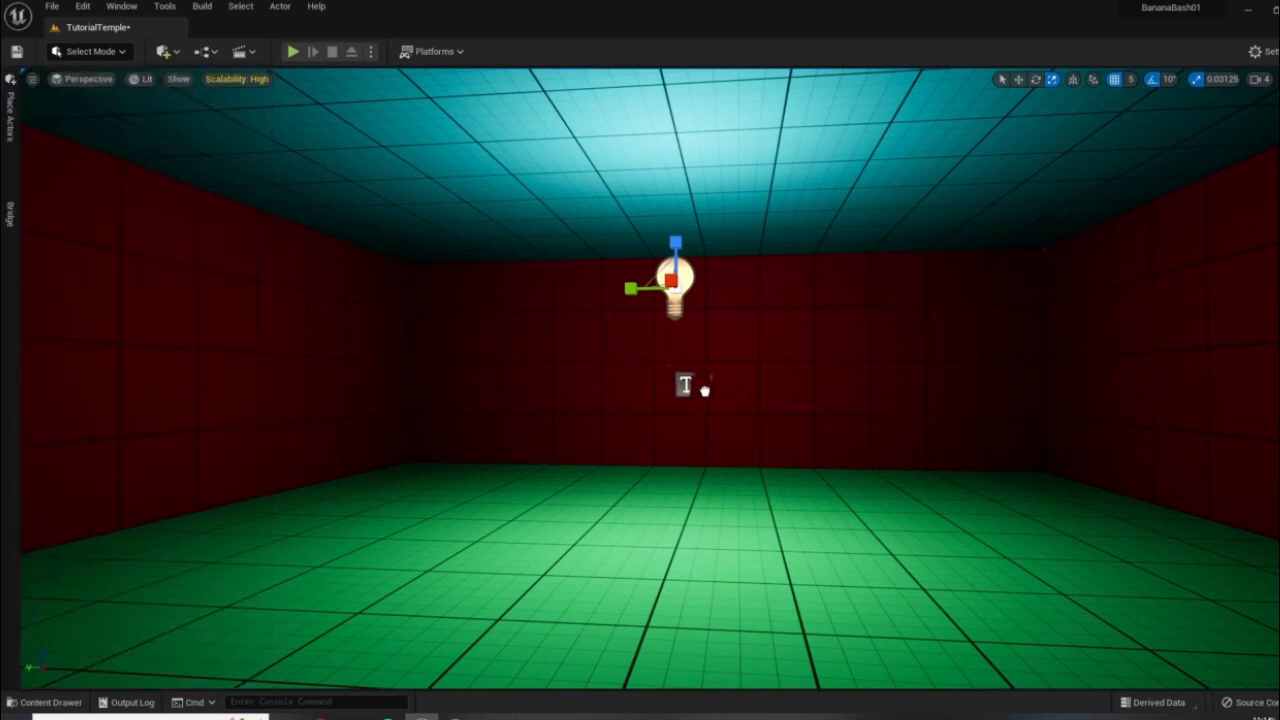
# - Move the text actor away from the back wall into the room's open space
pyautogui.press('d')
pyautogui.moveTo(815, 396); pyautogui.dragTo(455, 380, button='right')
pyautogui.scroll(10, 831, 408)
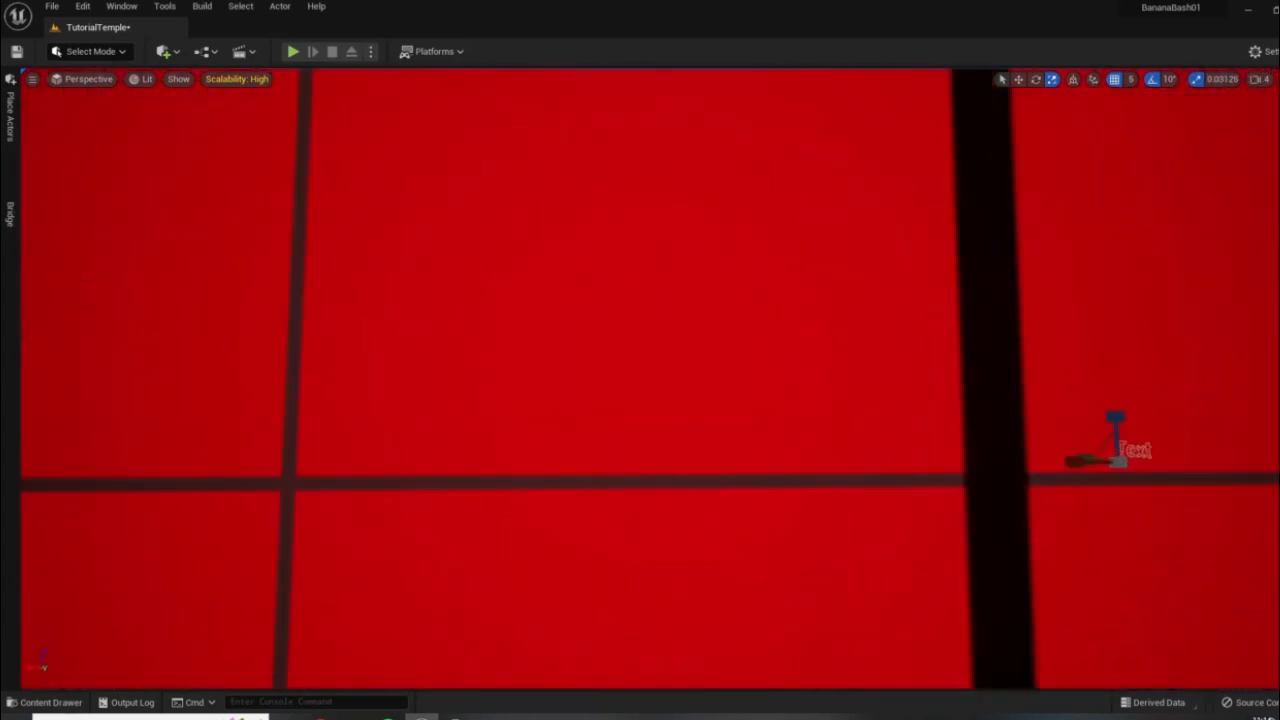
pyautogui.moveTo(831, 408); pyautogui.dragTo(971, 463, button='right')
pyautogui.scroll(-2, 858, 354)
pyautogui.press('w')
pyautogui.moveTo(856, 342); pyautogui.dragTo(545, 383)
pyautogui.moveTo(545, 383); pyautogui.dragTo(625, 368, button='right')
pyautogui.press('a')
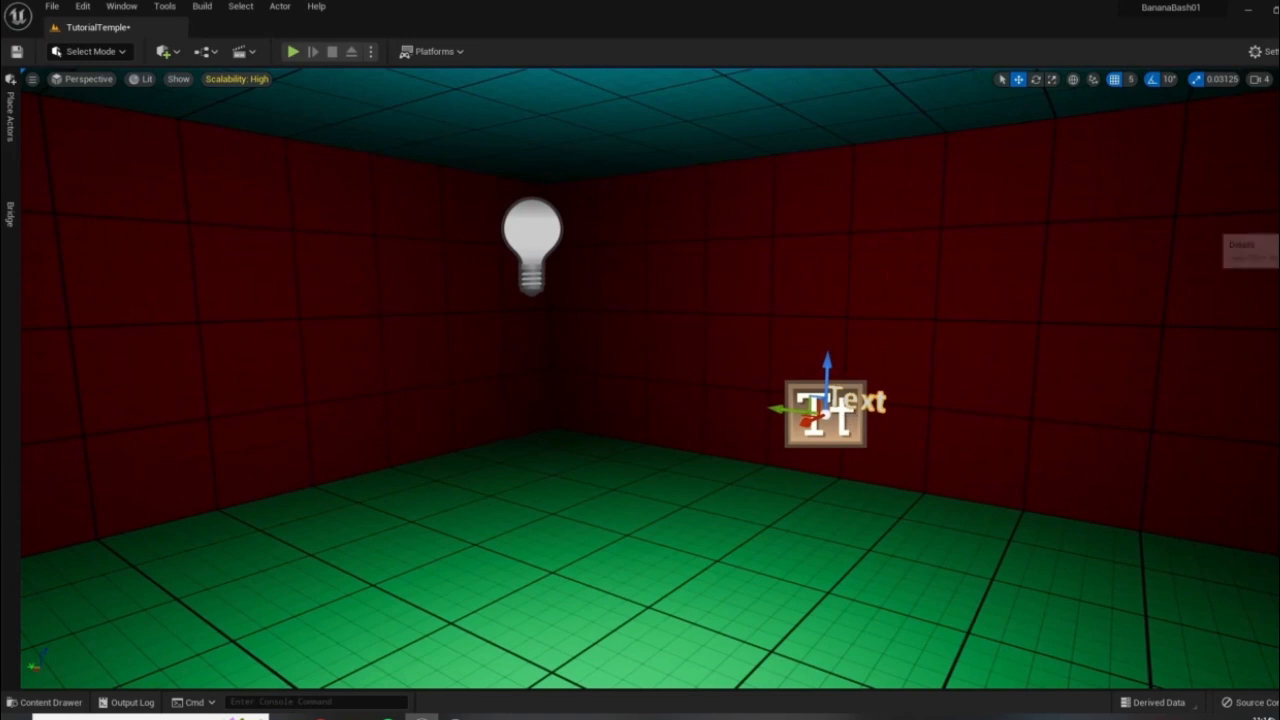
# - Show the text actor's details and set its text to "End"
pyautogui.click(1279, 227)
pyautogui.moveTo(929, 407); pyautogui.dragTo(1075, 441, button='right')
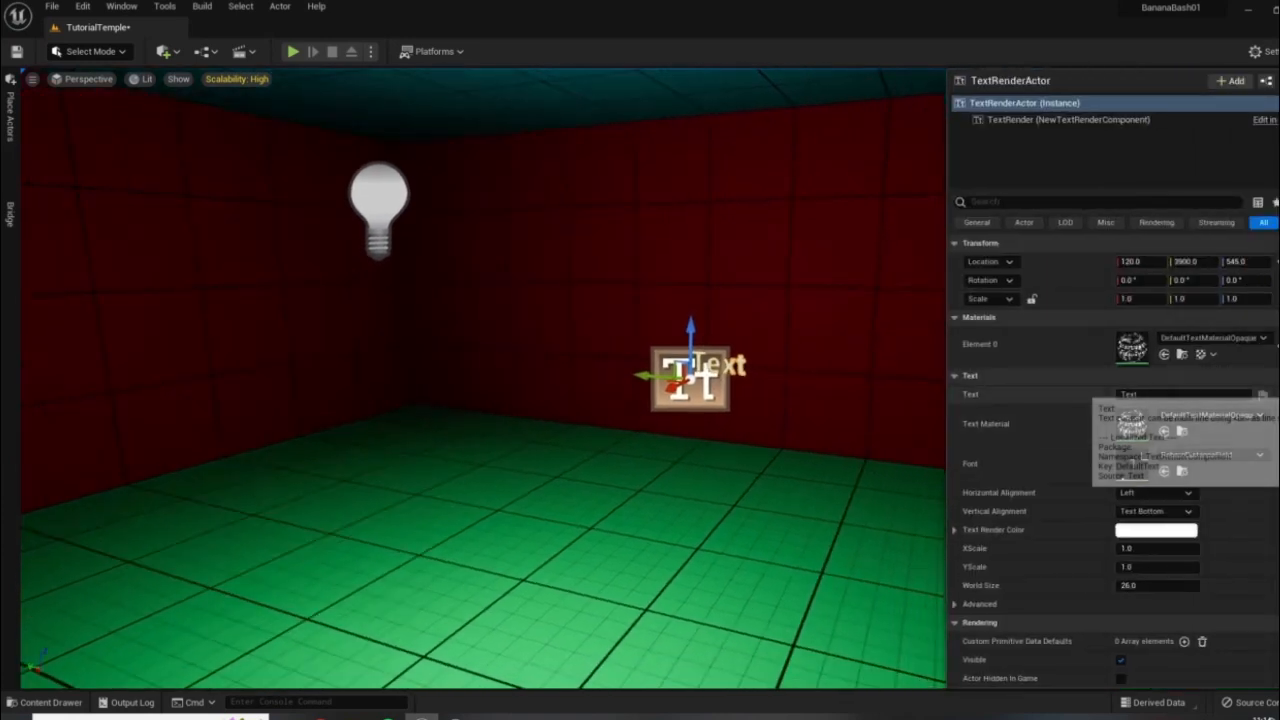
pyautogui.click(1132, 394)
pyautogui.moveTo(1139, 394); pyautogui.dragTo(1015, 404)
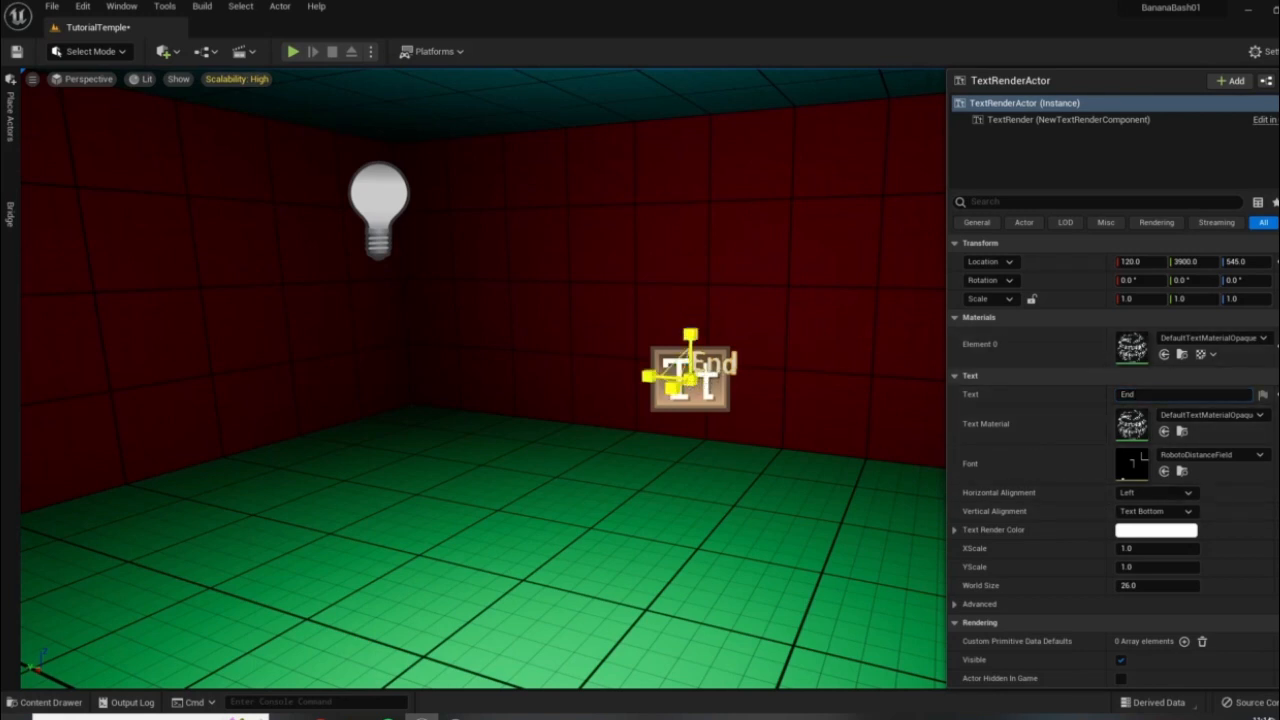
# - Scale the End text uniformly to 4.8125 and shift it sideways to Y 3950
pyautogui.moveTo(690, 380); pyautogui.dragTo(770, 310)
pyautogui.press('w')
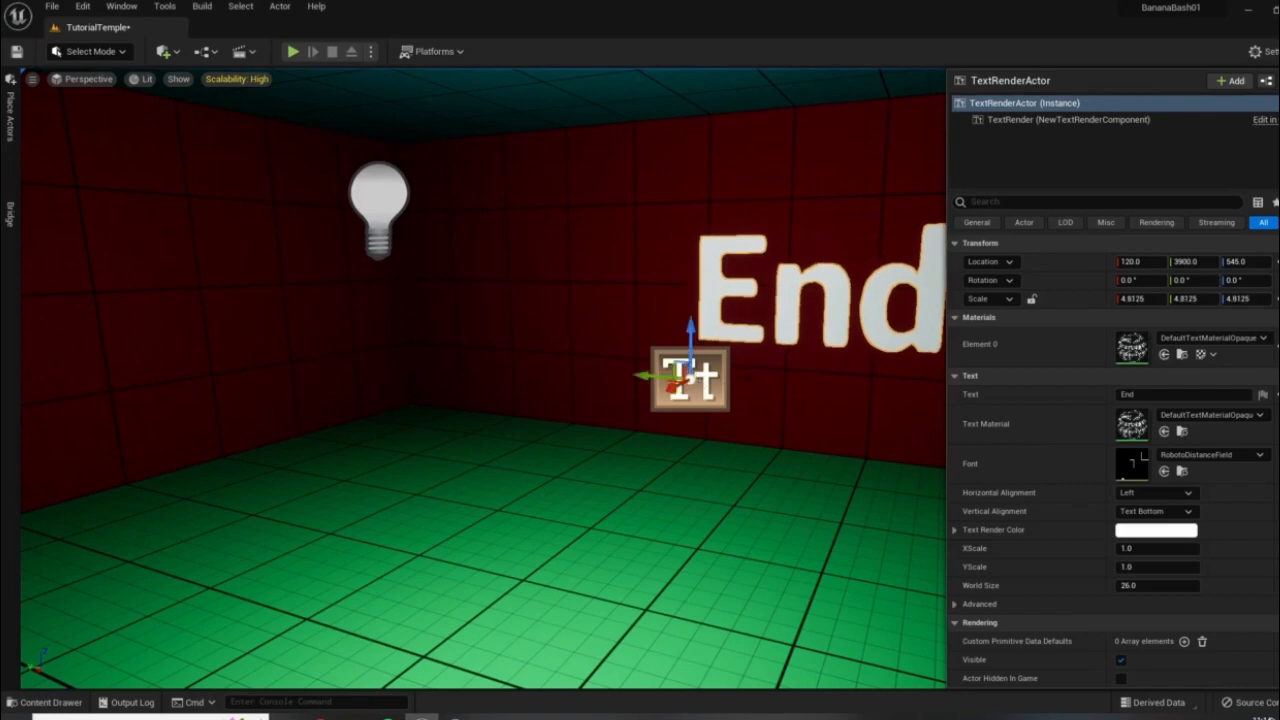
pyautogui.moveTo(648, 378); pyautogui.dragTo(592, 372)
pyautogui.moveTo(592, 372); pyautogui.dragTo(560, 405, button='right')
pyautogui.press('w')
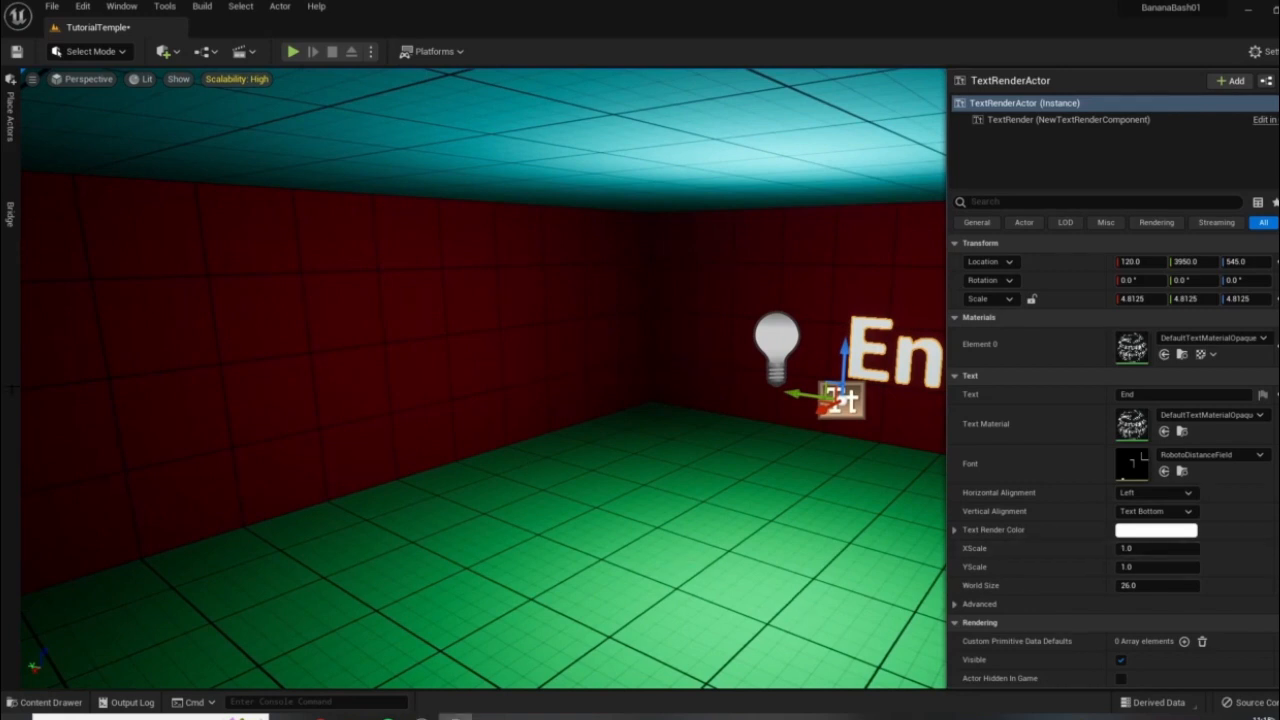
# - Return to the view of the framed stair platform and narrow the details area to widen the viewport
pyautogui.press('d')
pyautogui.moveTo(640, 380); pyautogui.dragTo(290, 375, button='right')
pyautogui.press('w')
pyautogui.moveTo(480, 380); pyautogui.dragTo(870, 320, button='right')
pyautogui.press('w')
pyautogui.moveTo(272, 501); pyautogui.dragTo(520, 585, button='right')
pyautogui.press('w')
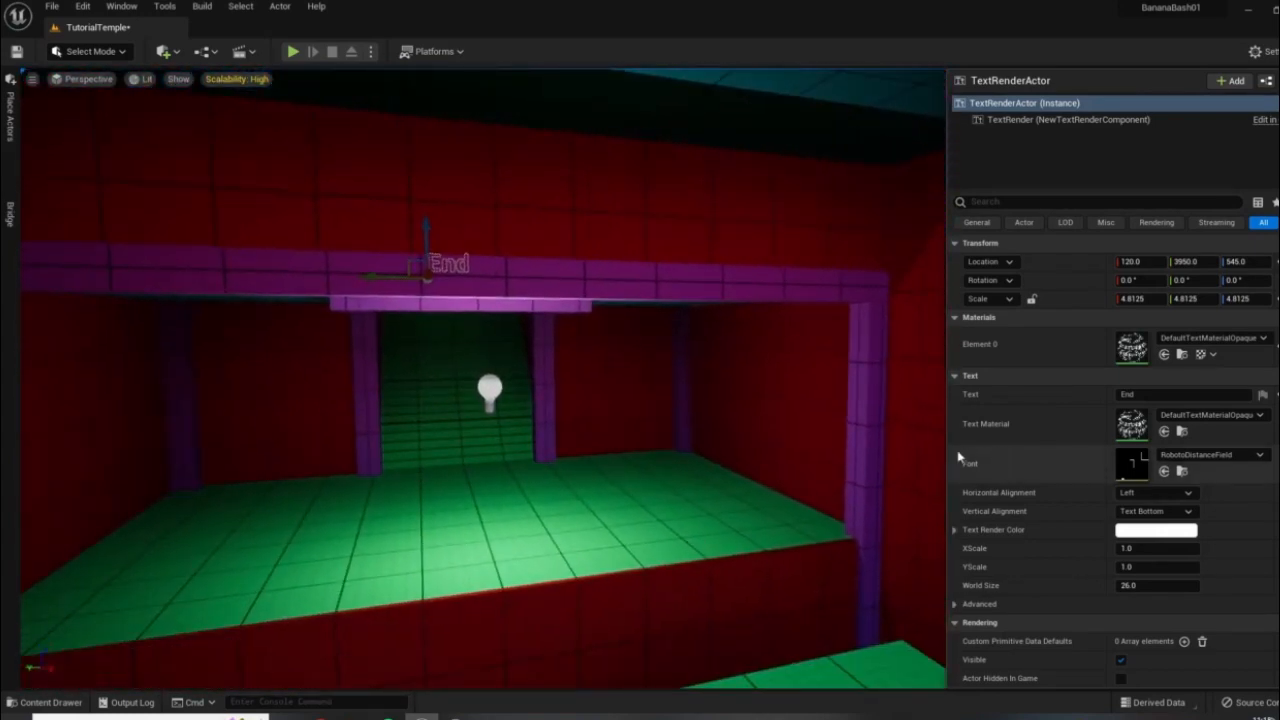
pyautogui.moveTo(946, 460); pyautogui.dragTo(1109, 454)
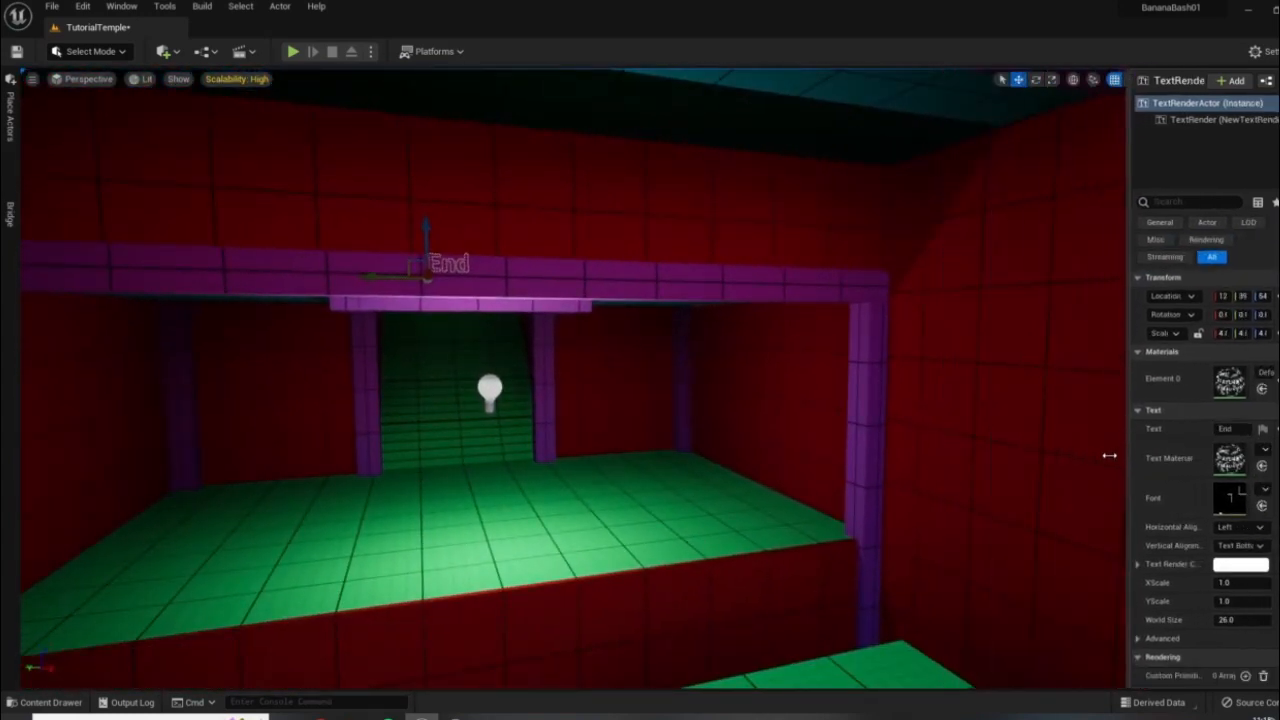
# - Examine the tall halls' side walls, ceilings, beams and corner columns around the green blocks and raised platforms
pyautogui.moveTo(800, 430); pyautogui.dragTo(1010, 310, button='right')
pyautogui.press('w')
pyautogui.press('w')
pyautogui.press('w')
pyautogui.moveTo(704, 416); pyautogui.dragTo(590, 430, button='right')
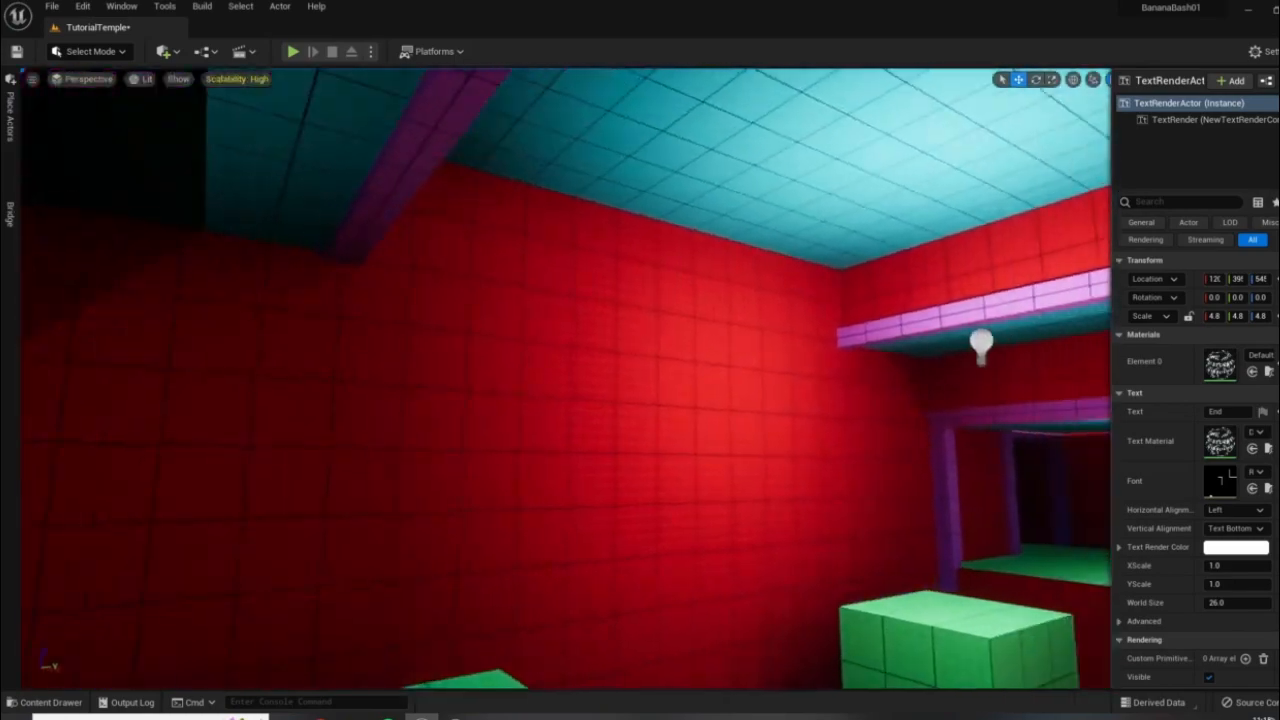
pyautogui.scroll(5, 517, 171)
pyautogui.scroll(-5, 731, 269)
pyautogui.moveTo(731, 269); pyautogui.dragTo(850, 275, button='right')
pyautogui.press('s')
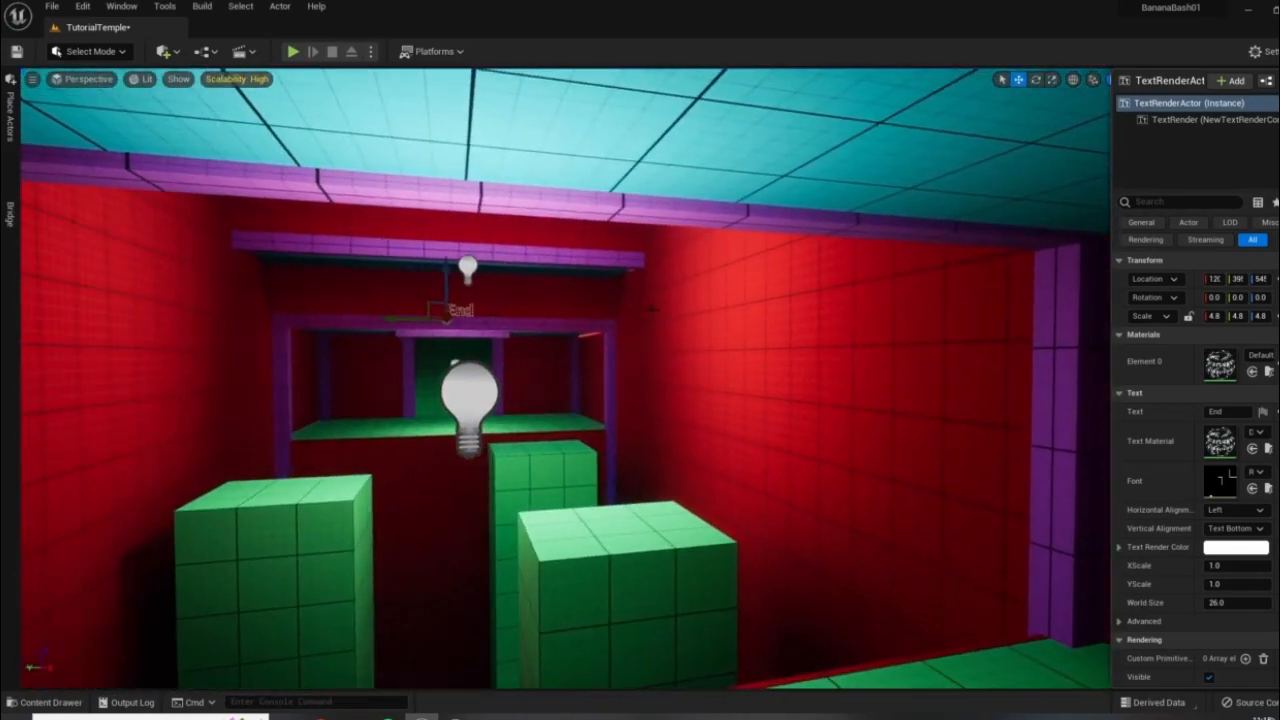
pyautogui.moveTo(653, 309); pyautogui.dragTo(450, 361, button='right')
pyautogui.press('w')
pyautogui.press('w')
pyautogui.press('w')
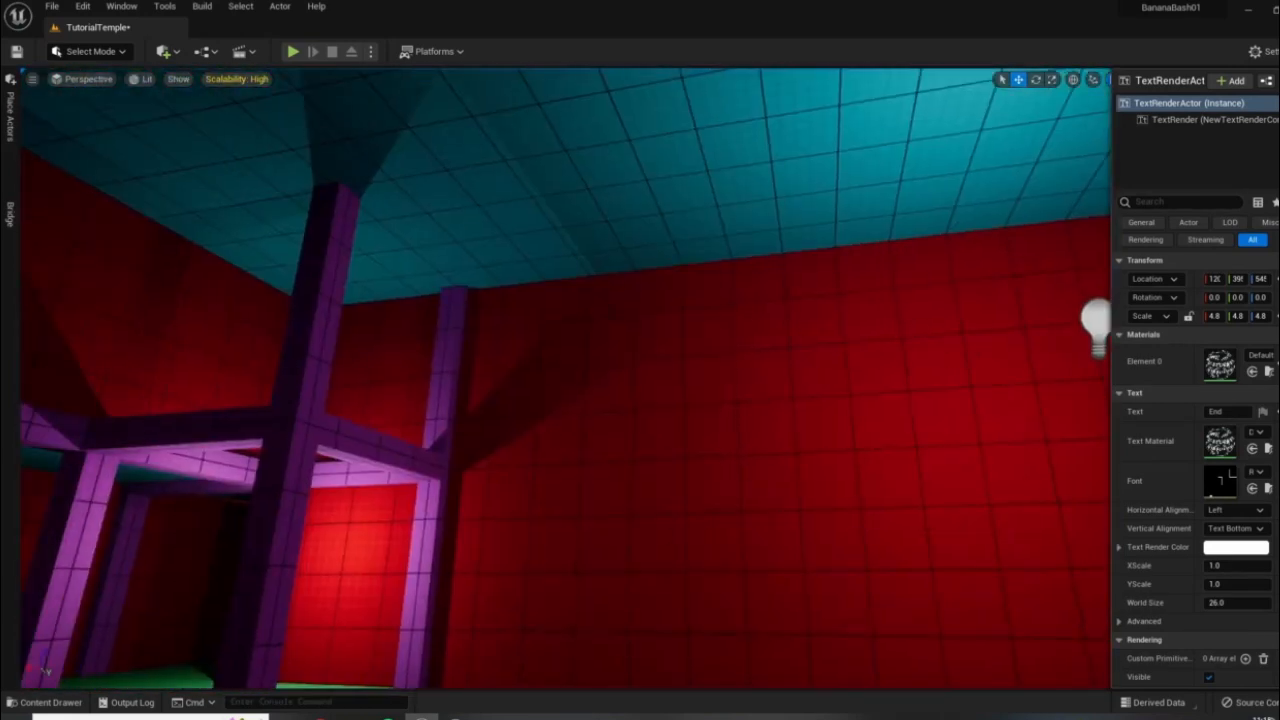
pyautogui.moveTo(646, 245); pyautogui.dragTo(440, 247, button='right')
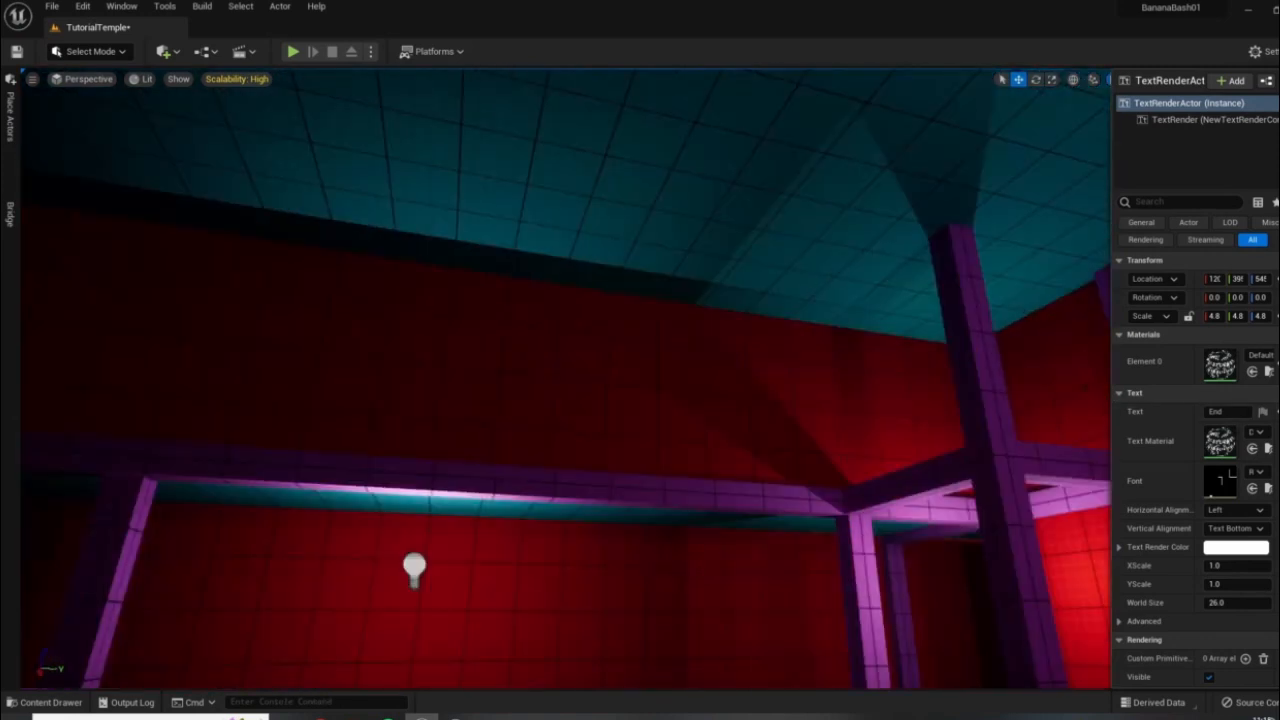
pyautogui.moveTo(450, 320); pyautogui.dragTo(740, 415, button='right')
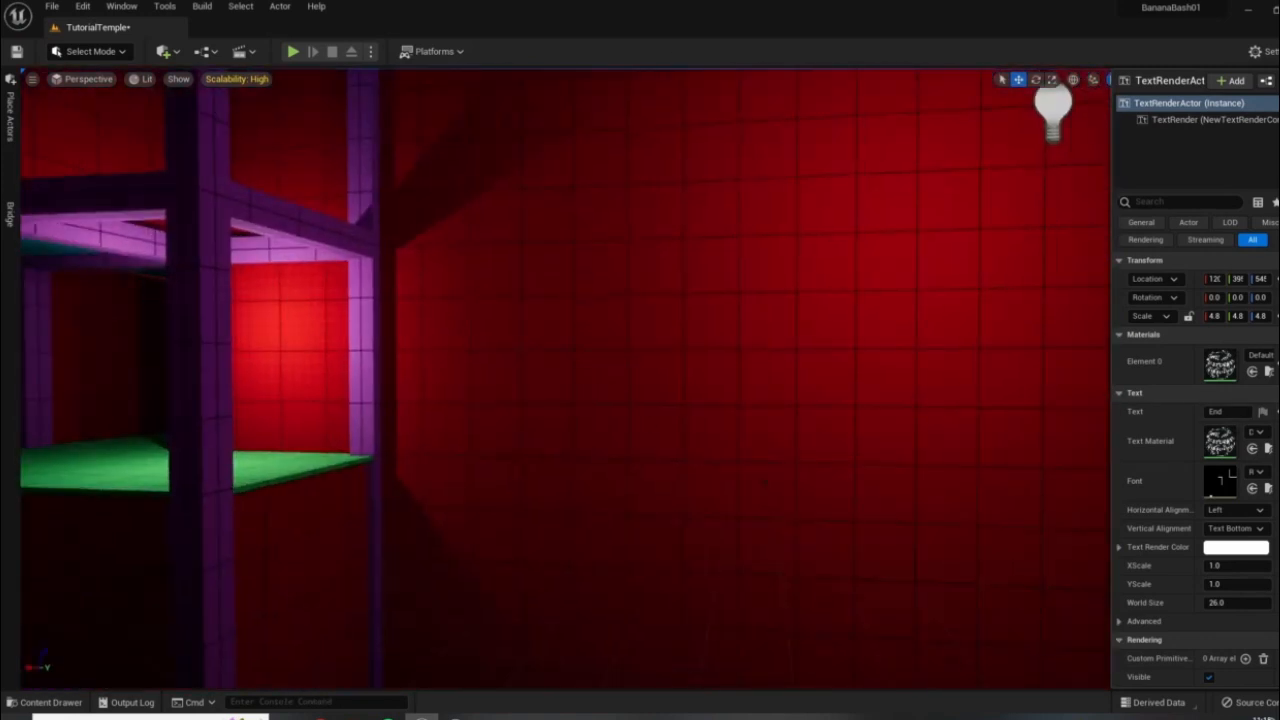
pyautogui.moveTo(765, 482); pyautogui.dragTo(600, 290, button='right')
# - Try to slide a single wall panel out of the hall's side wall, and undo the move
pyautogui.click(550, 235)
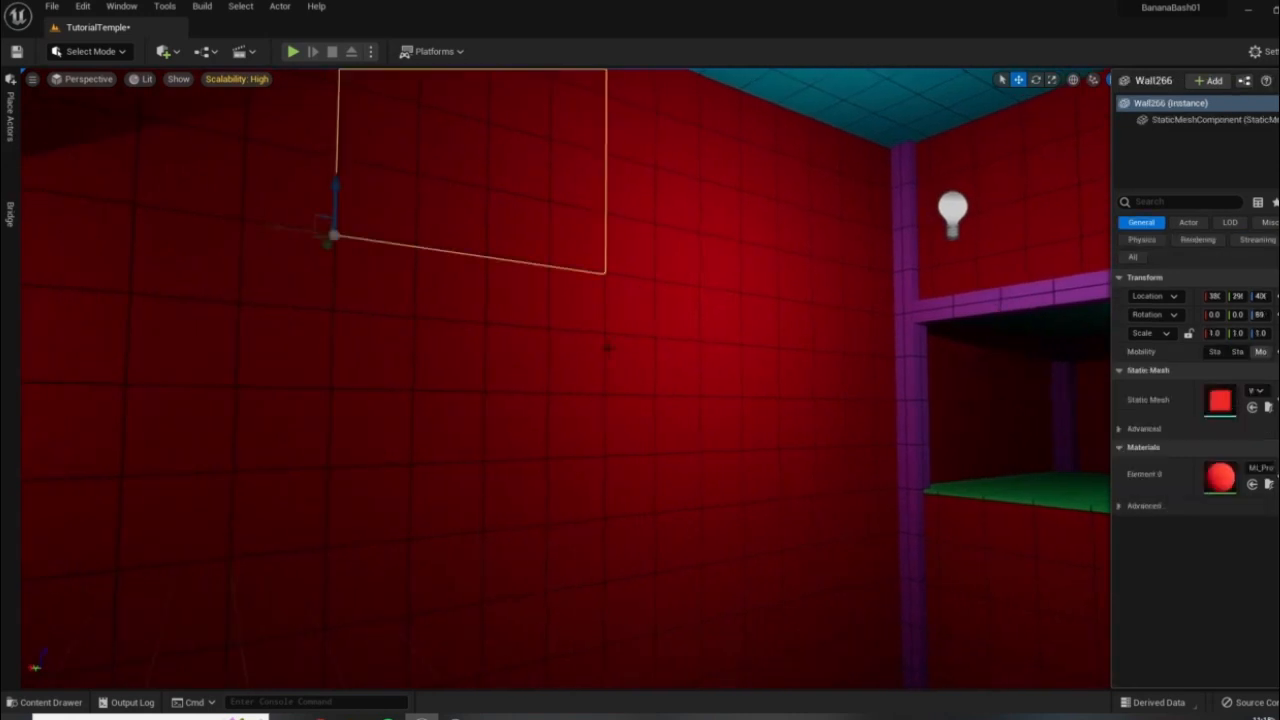
pyautogui.moveTo(607, 348); pyautogui.dragTo(655, 268, button='right')
pyautogui.click(530, 415)
pyautogui.moveTo(530, 360); pyautogui.dragTo(541, 413, button='right')
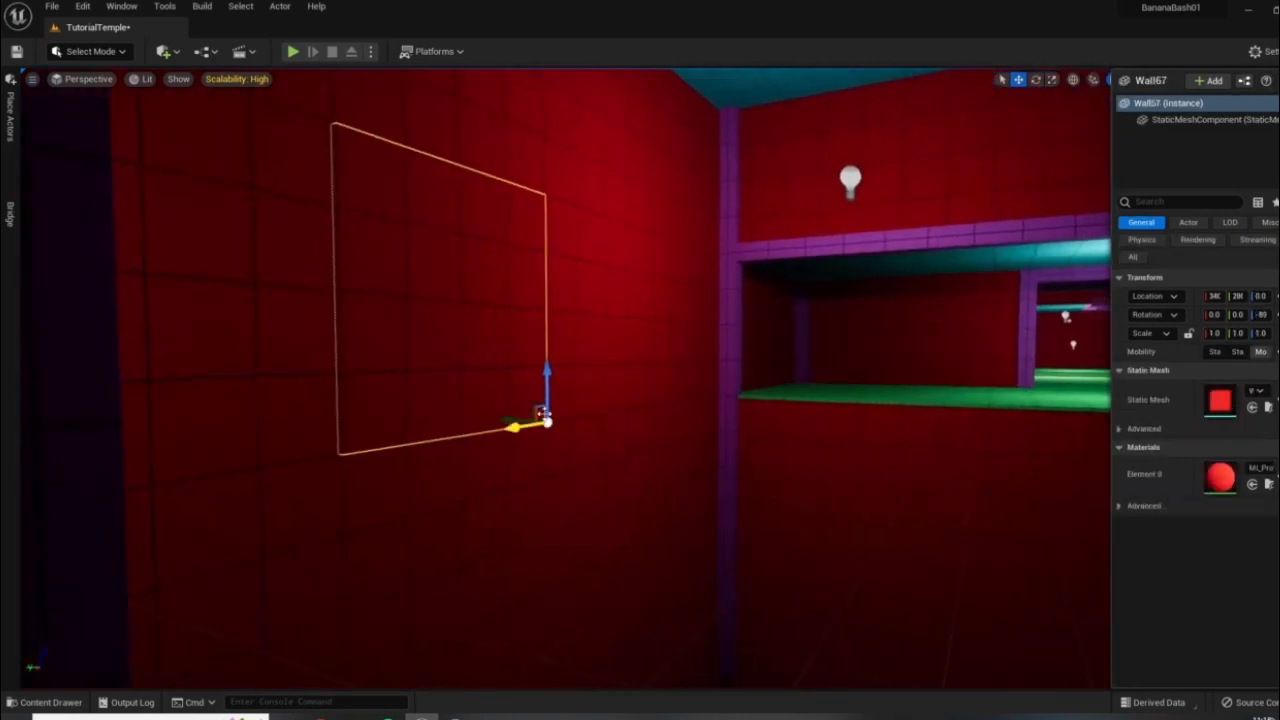
pyautogui.moveTo(541, 413); pyautogui.dragTo(465, 413)
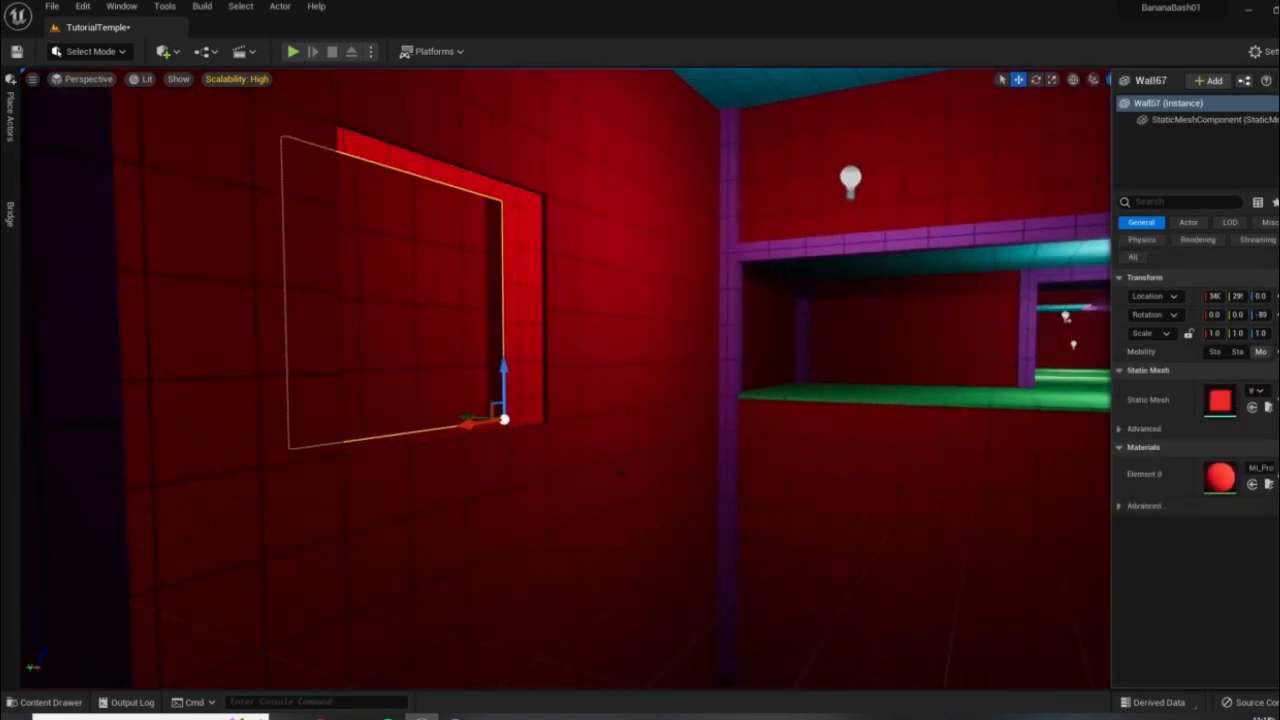
pyautogui.hotkey('ctrl', 'z')
pyautogui.moveTo(640, 300); pyautogui.dragTo(745, 228, button='right')
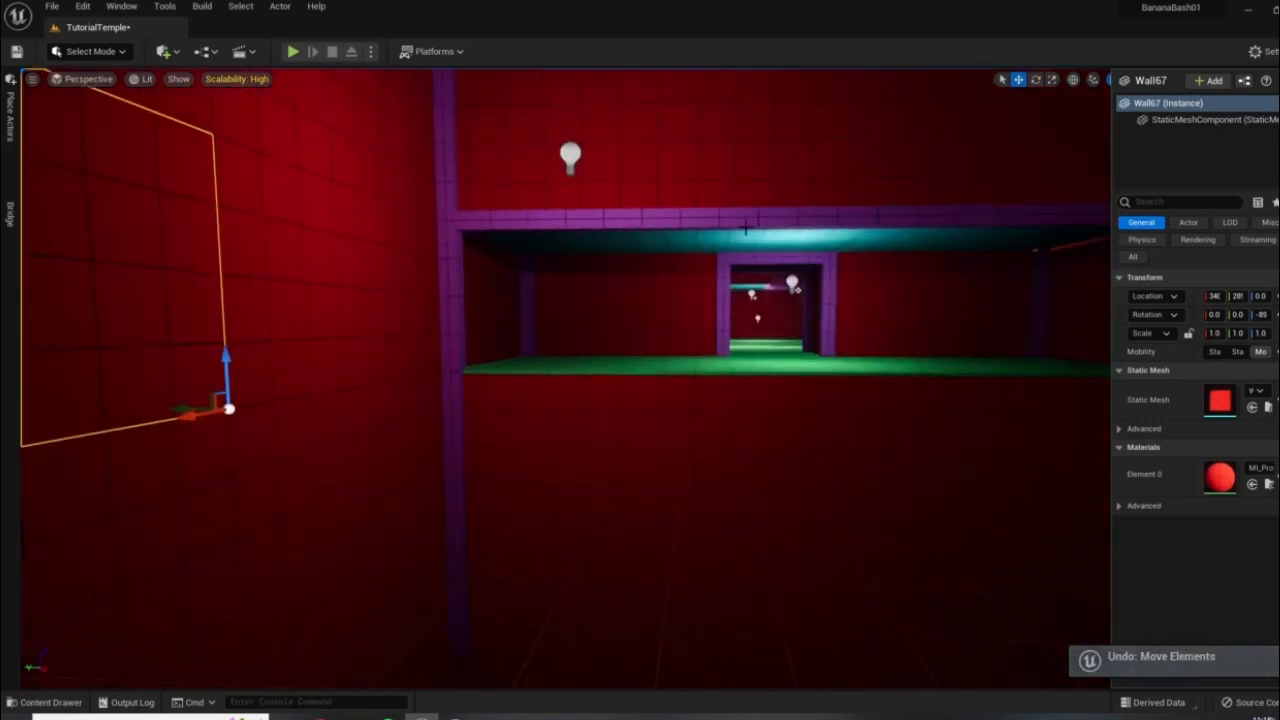
# - Stack a 4 m column directly on top of the lower corner column beside the raised platform
pyautogui.moveTo(640, 360); pyautogui.dragTo(690, 352, button='right')
pyautogui.press('w')
pyautogui.press('w')
pyautogui.click(523, 380)
pyautogui.moveTo(523, 380); pyautogui.dragTo(450, 385, button='right')
pyautogui.press('d')
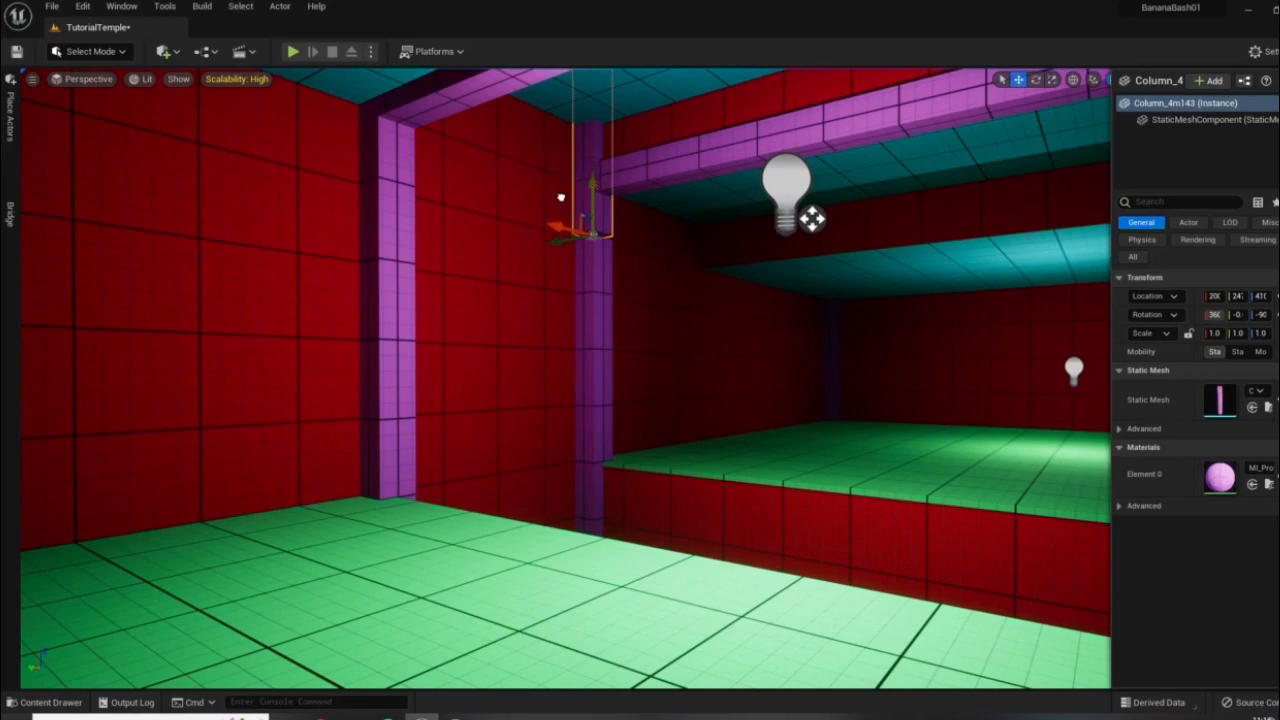
pyautogui.moveTo(561, 200); pyautogui.dragTo(587, 437, button='right')
pyautogui.press('a')
pyautogui.press('a')
# - Inspect the framed doorway and the columns around the stair platform, and clear the selection
pyautogui.press('w')
pyautogui.press('w')
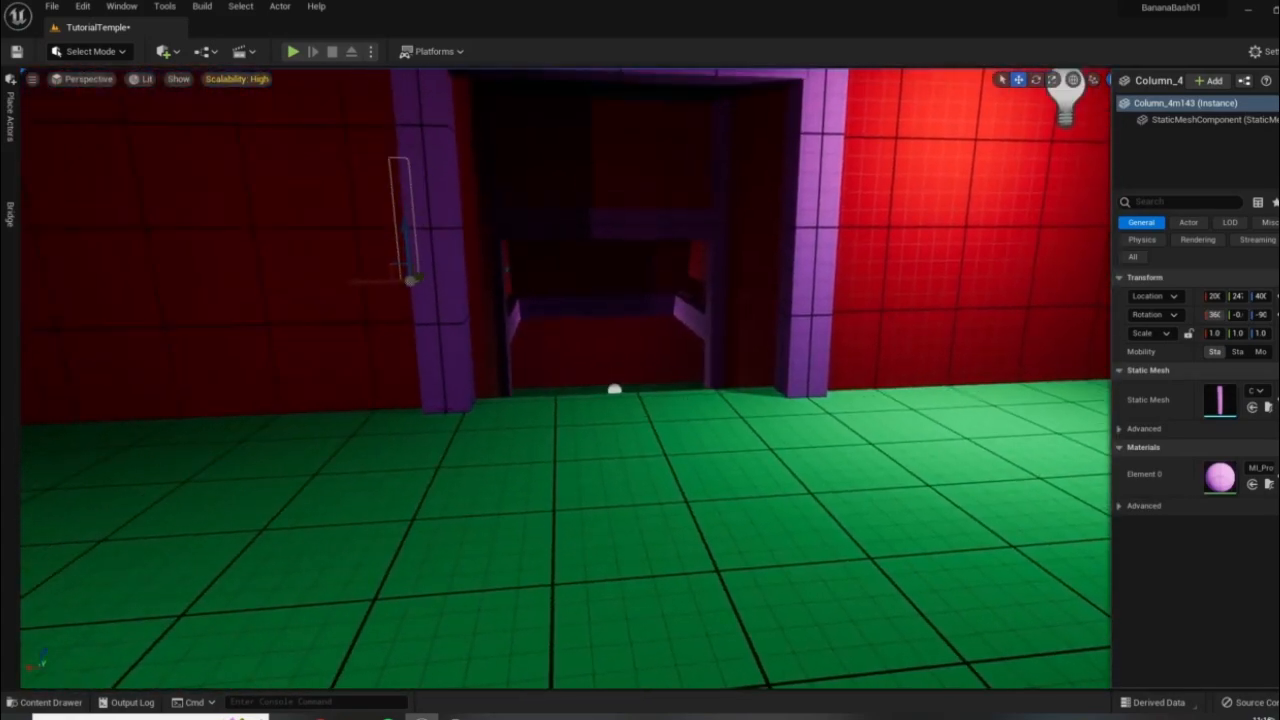
pyautogui.press('s')
pyautogui.moveTo(737, 426); pyautogui.dragTo(520, 320, button='right')
pyautogui.press('w')
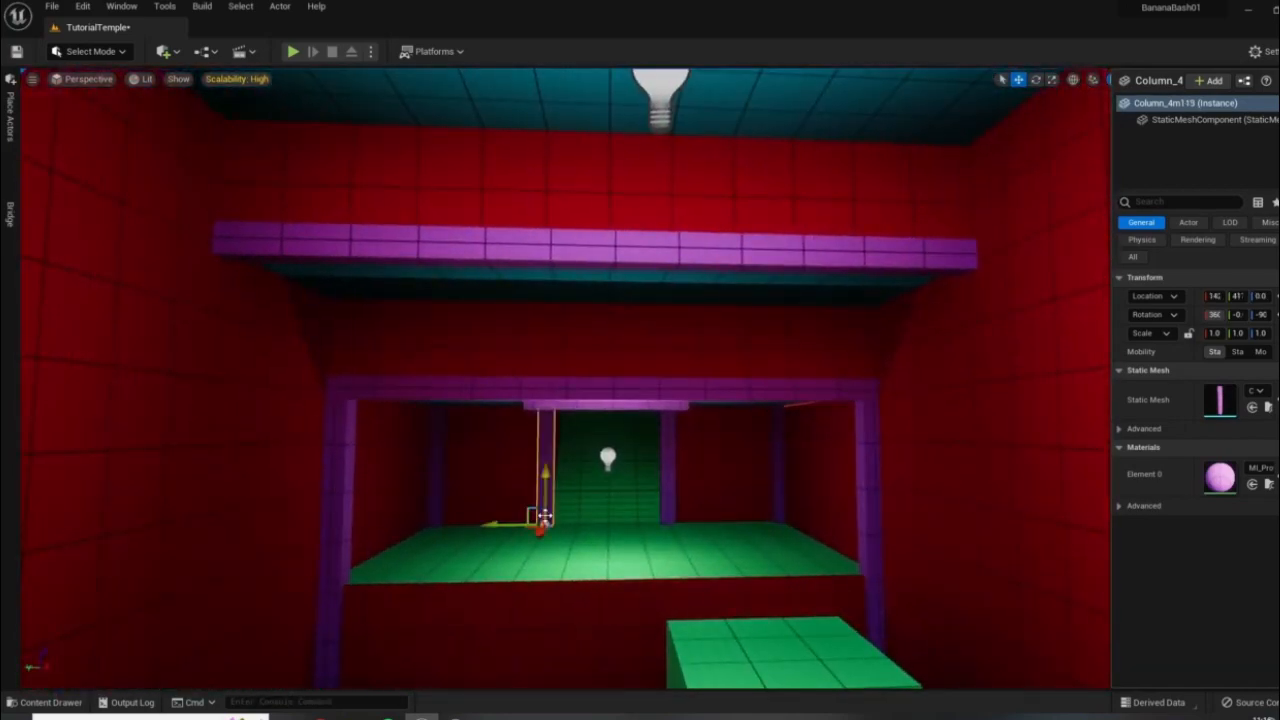
pyautogui.press('Escape')
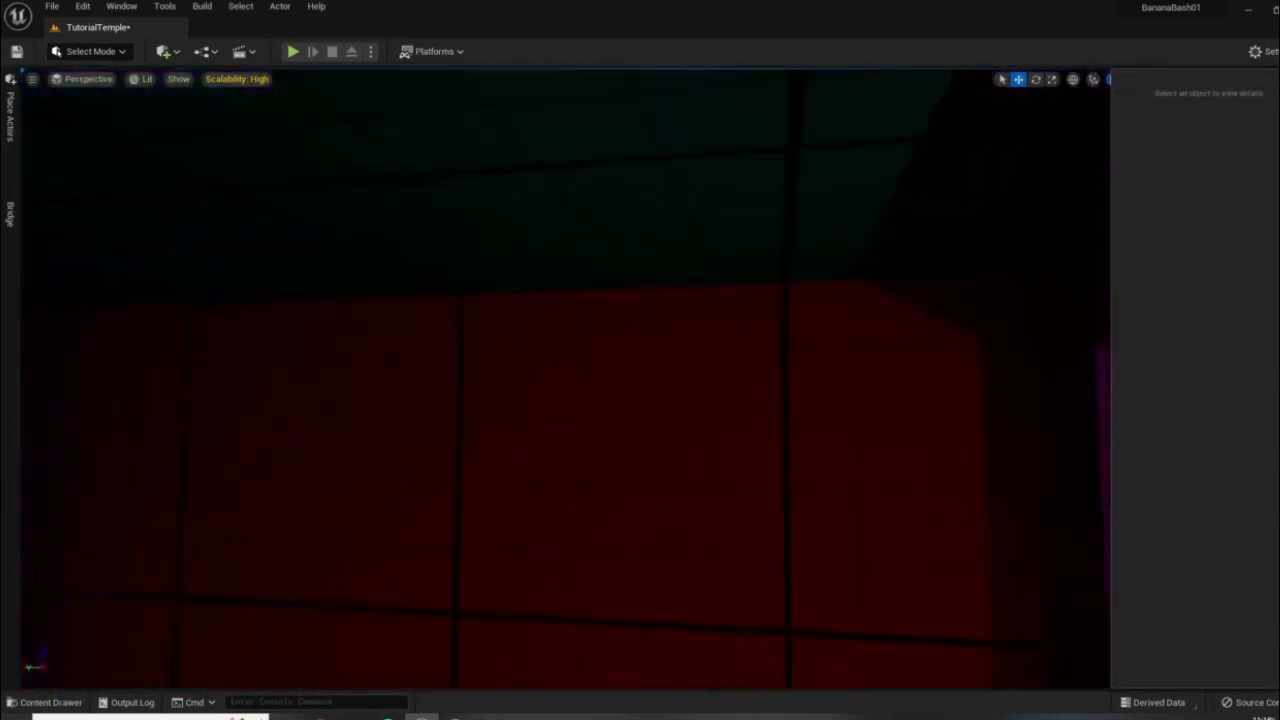